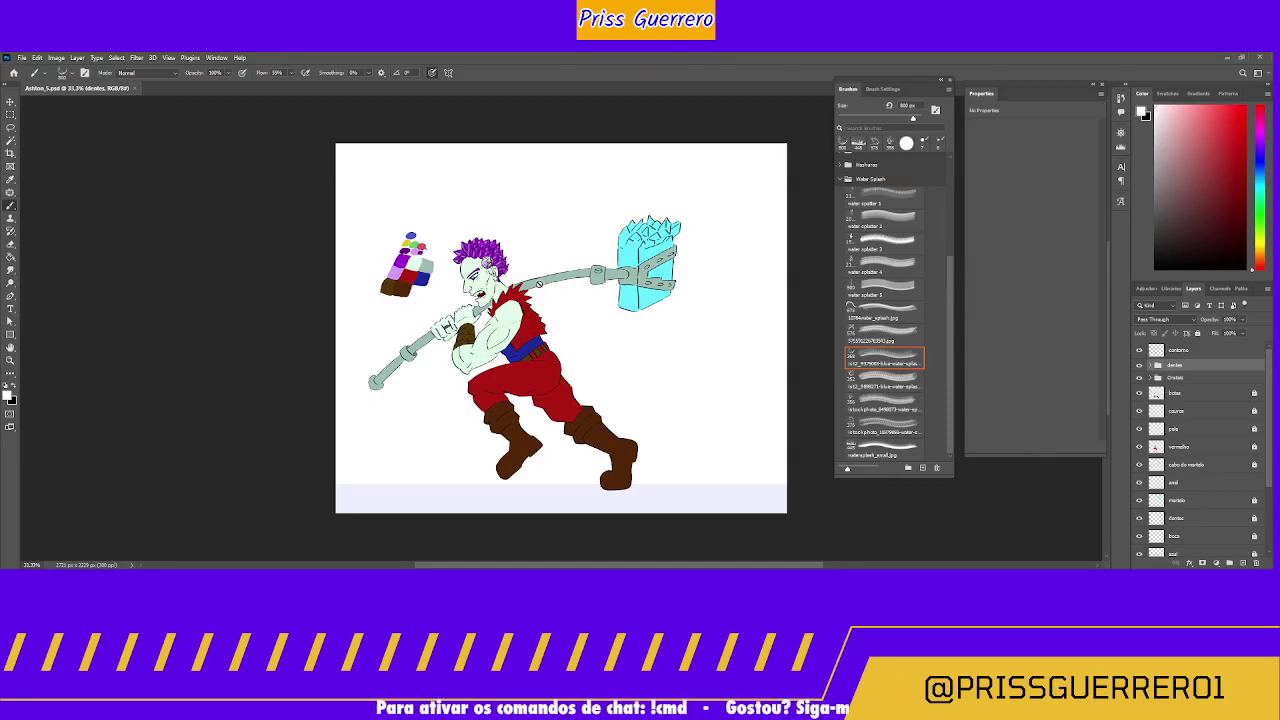
Step: Zoom in close on the warrior's fist, the hammer handle and the leather bracer
key(z)
mouse_move(586, 263)
mouse_down()
mouse_move(620, 243)
mouse_move(583, 249)
mouse_move(698, 327)
mouse_move(697, 374)
mouse_move(878, 196)
mouse_up()
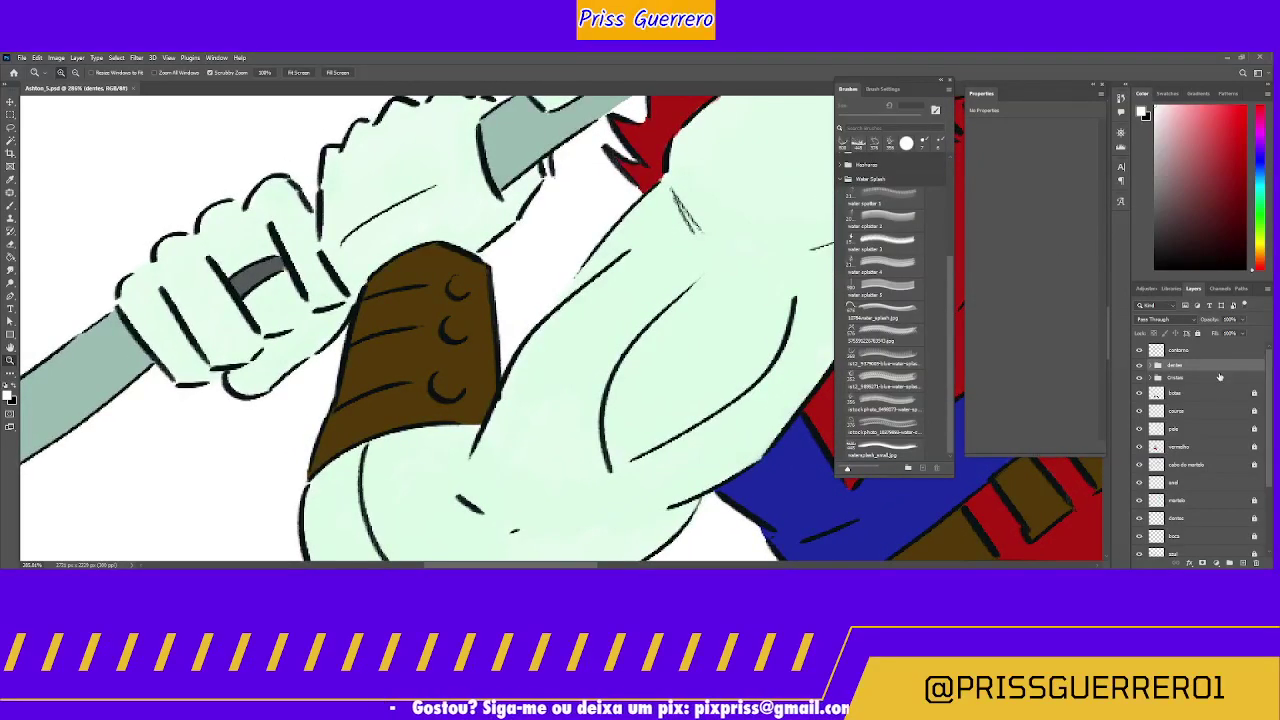
Step: Create a group named 'anel' holding a new empty layer, and sample the handle's colour
click(1229, 565)
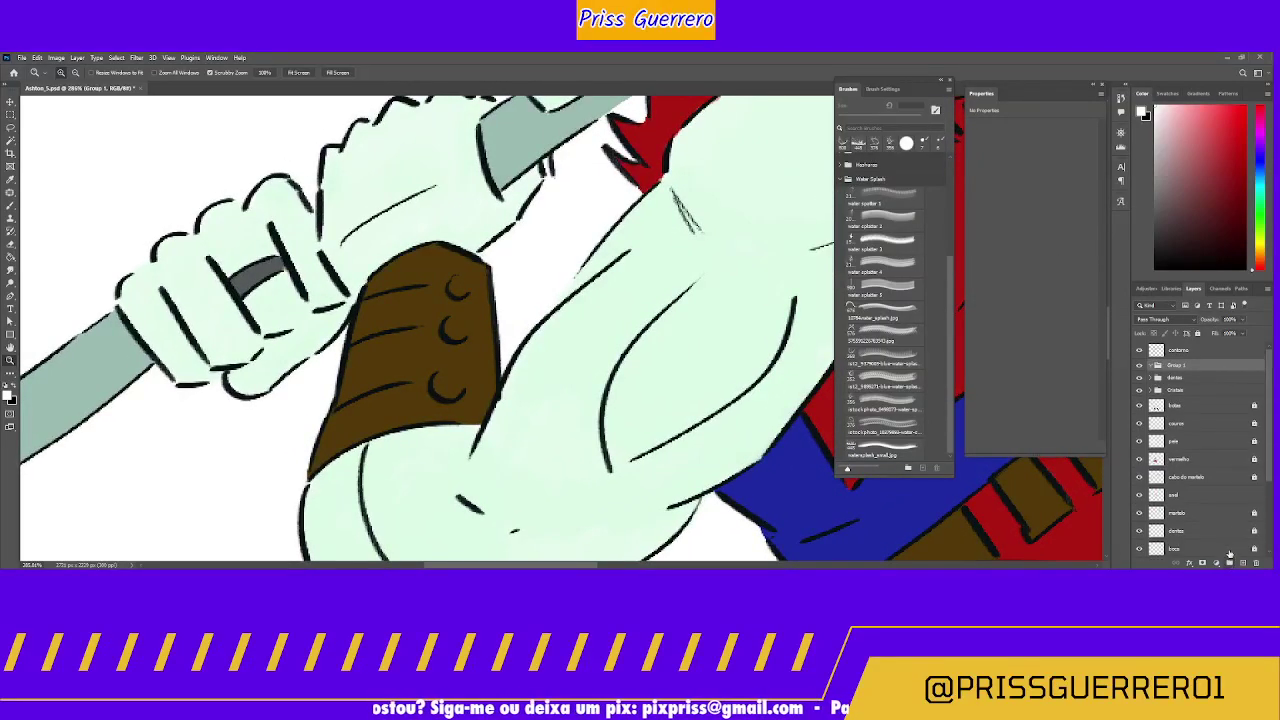
double_click(1176, 365)
text(anel)
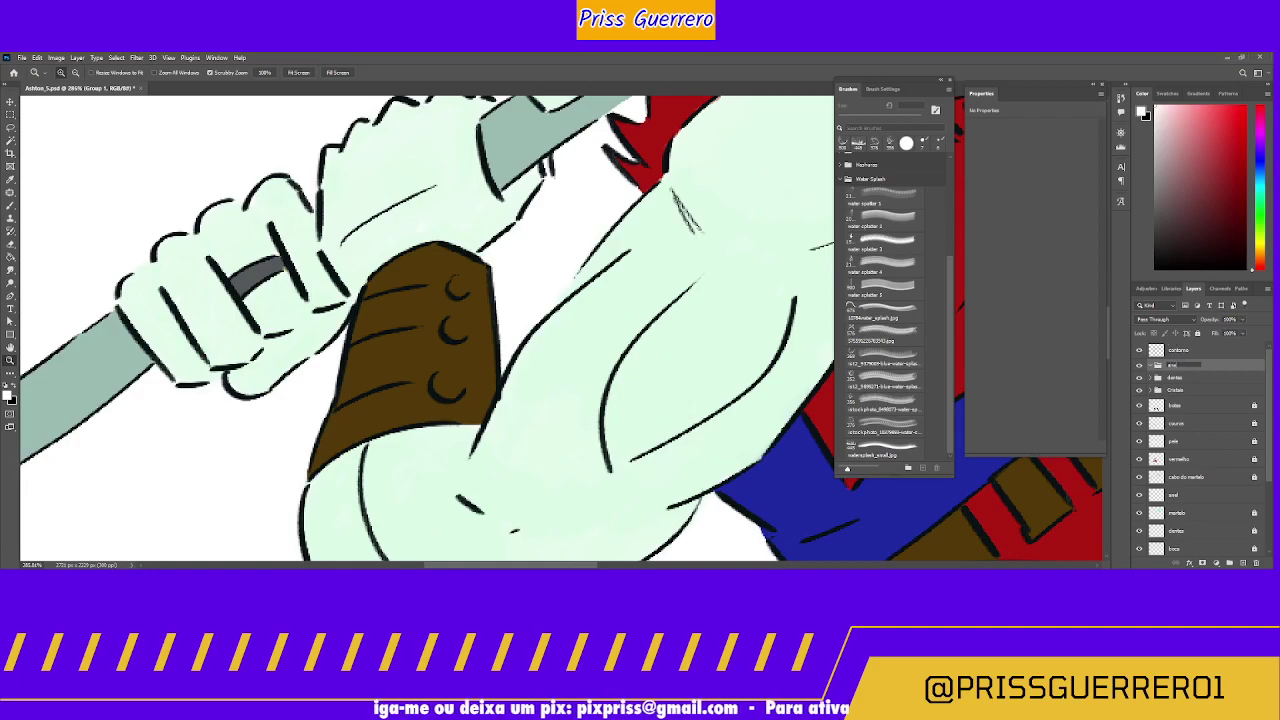
key(Return)
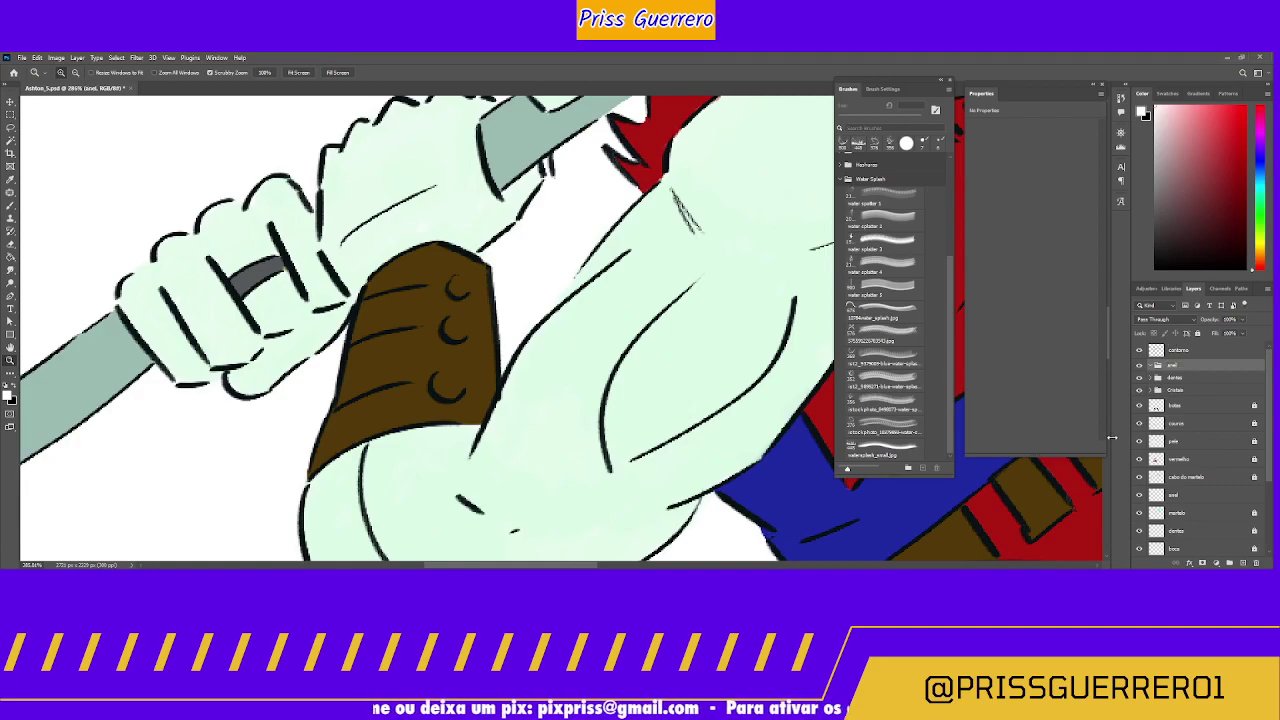
click(1240, 564)
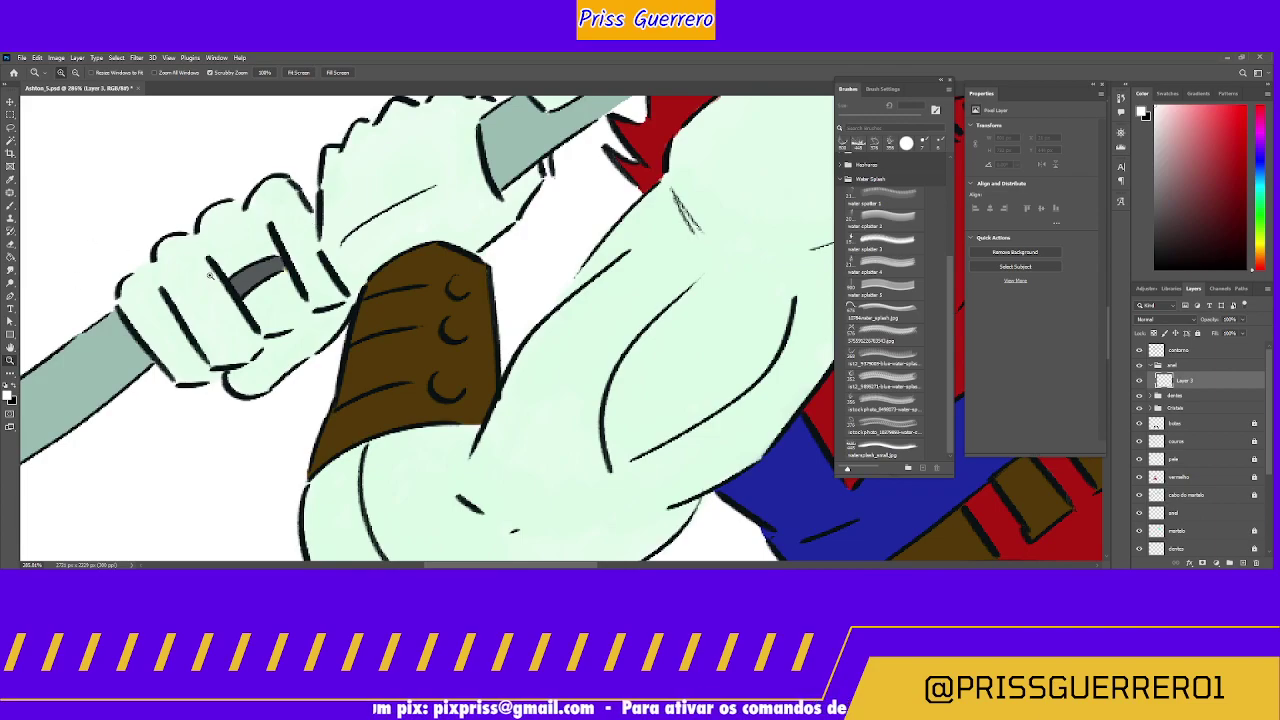
key(i)
click(250, 274)
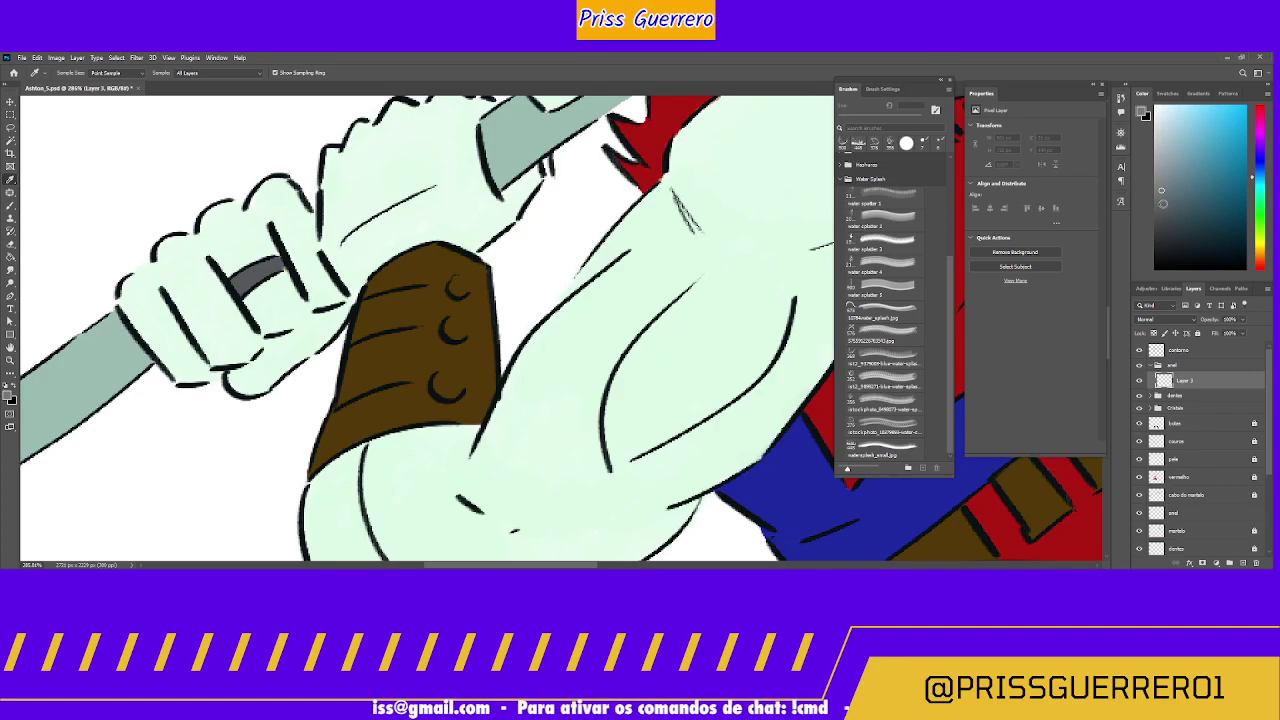
Step: Select the Lapis_Dark_Aguado_Priss brush from the Package Priss brush folder
click(885, 358)
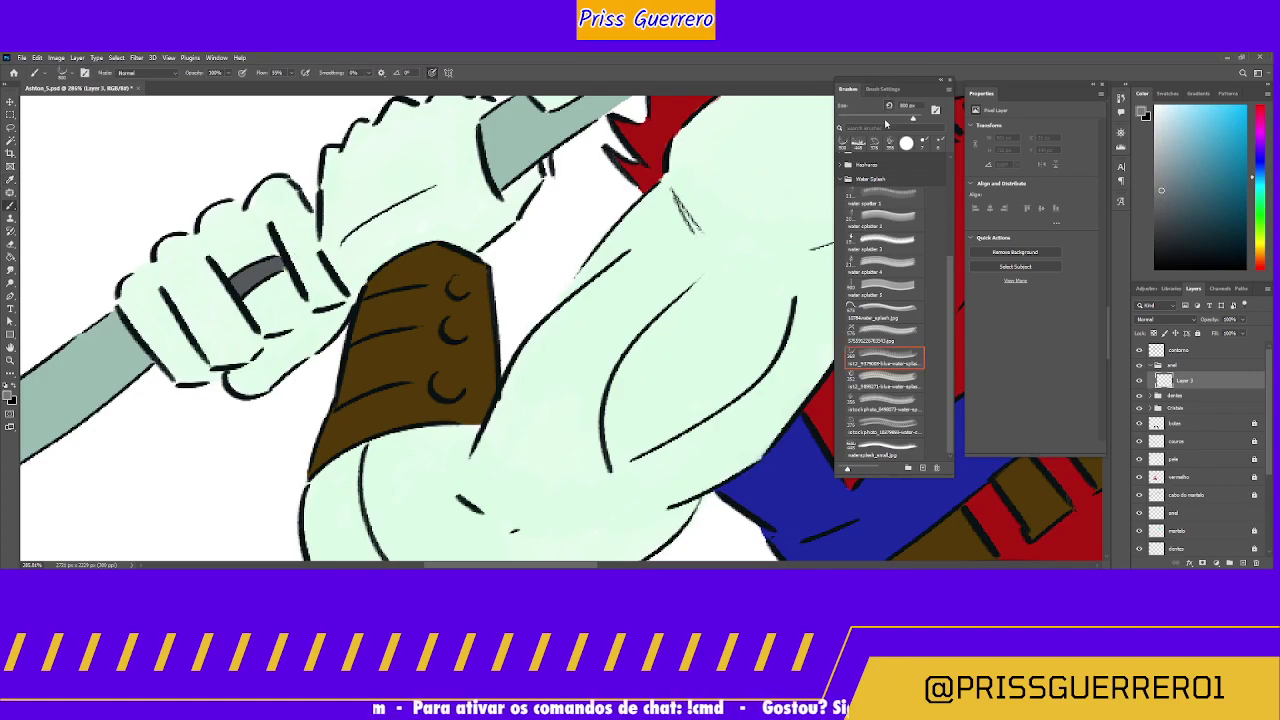
click(843, 180)
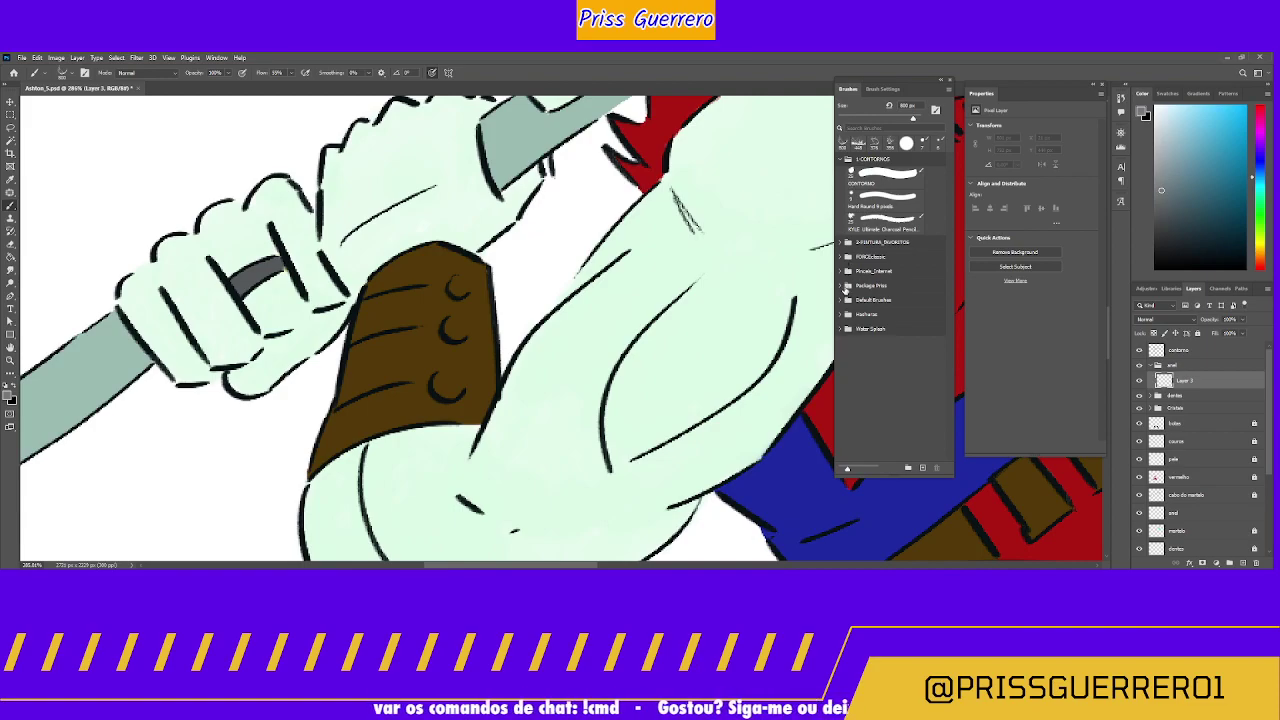
click(846, 286)
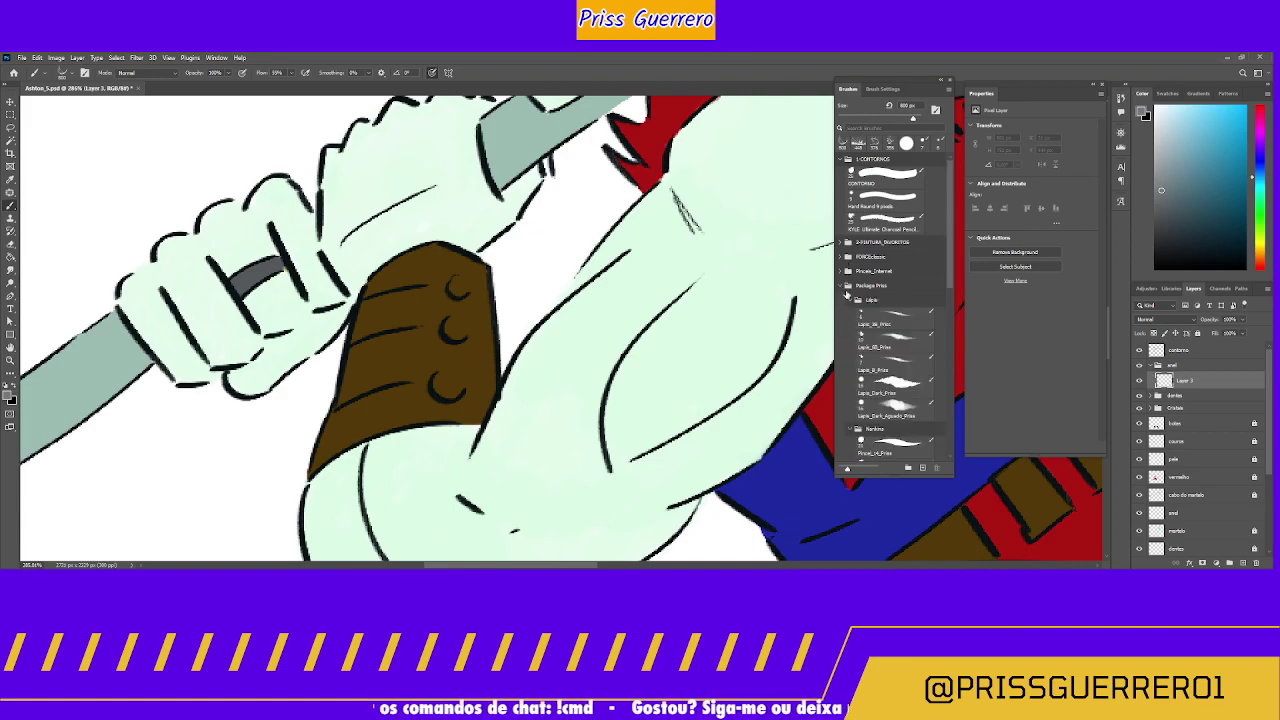
click(887, 410)
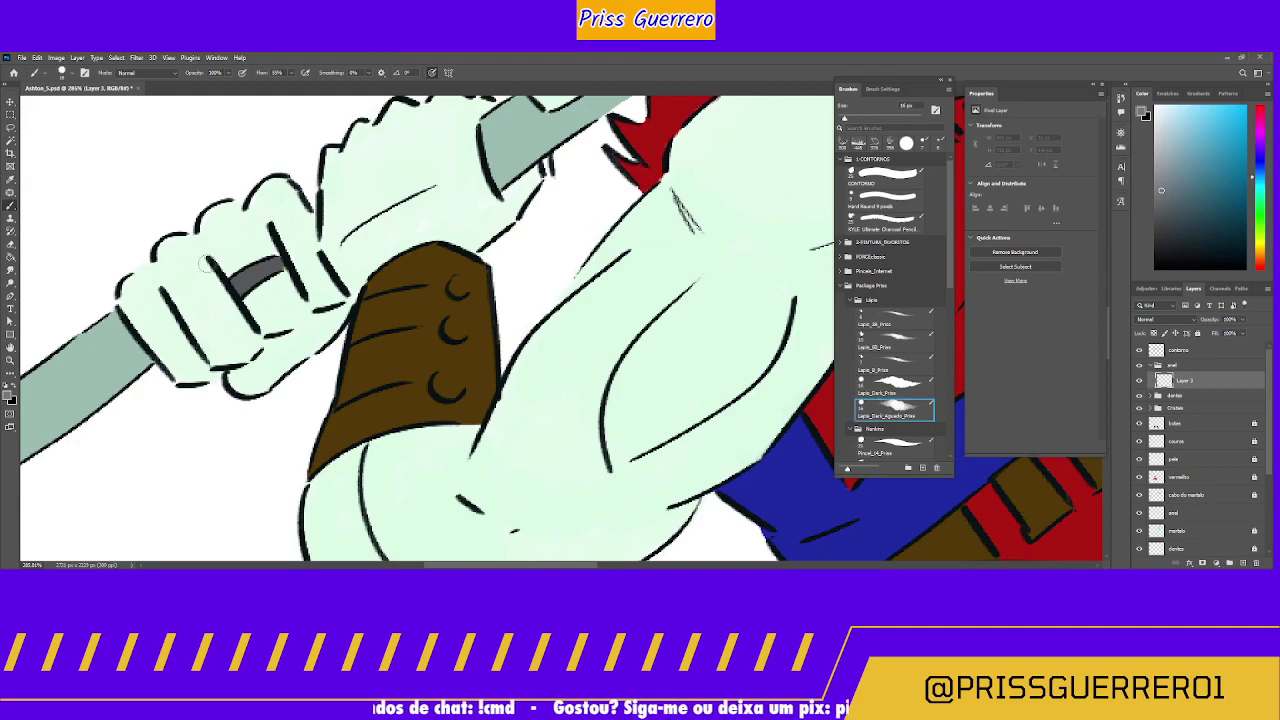
Step: Zoom closer into the fist and bracer, and arrange the document views 2-up Vertical
key(z)
drag(278, 273, 430, 272)
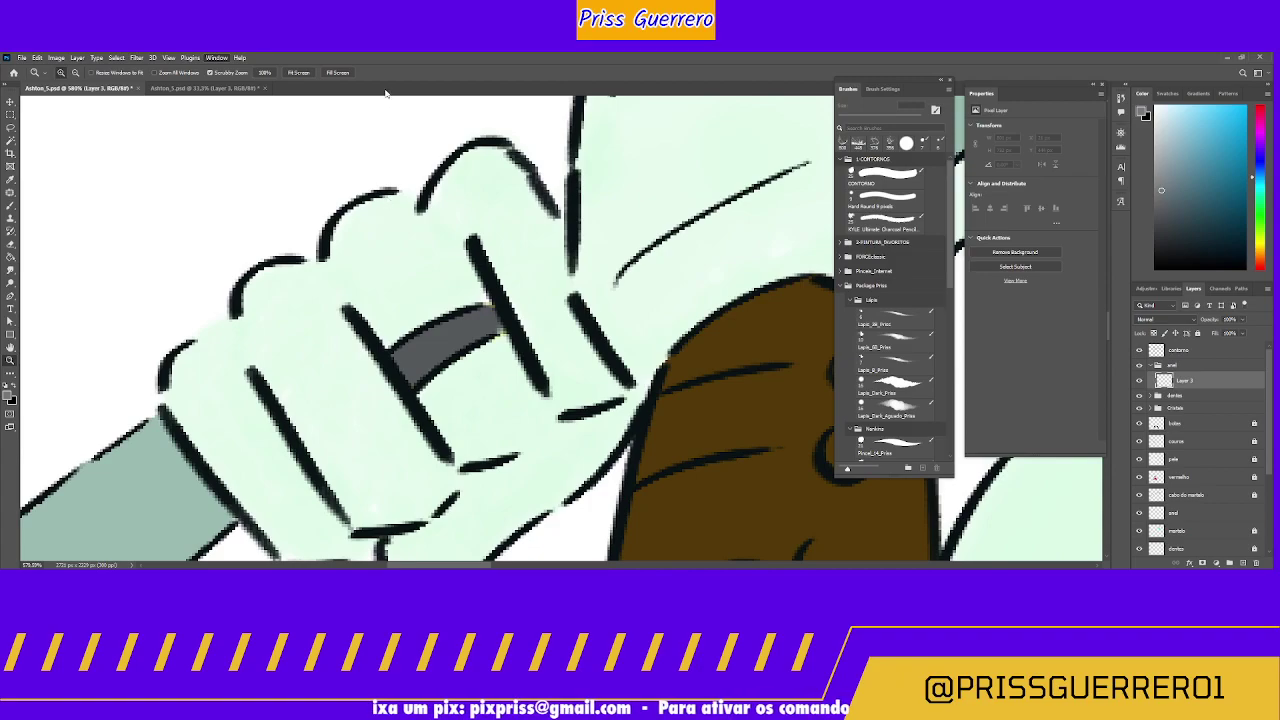
key(Return)
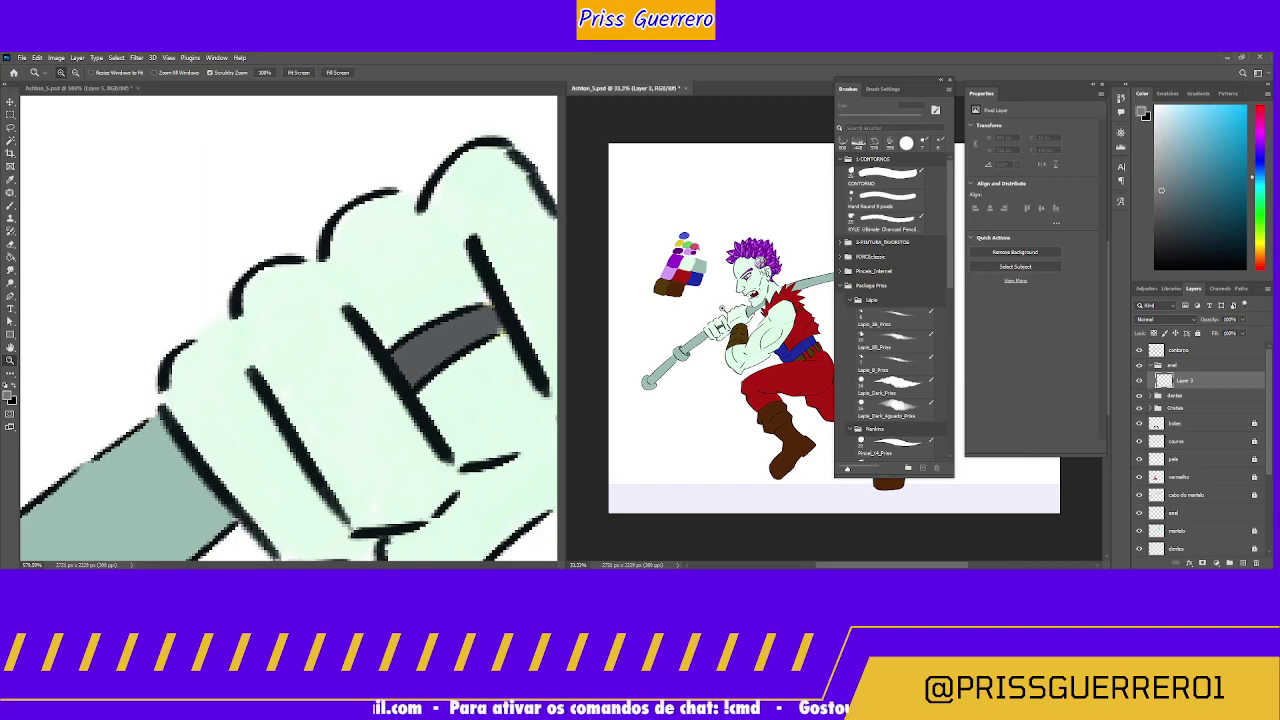
Step: Zoom the right-hand view in on the warrior's head and arm
drag(725, 317, 758, 285)
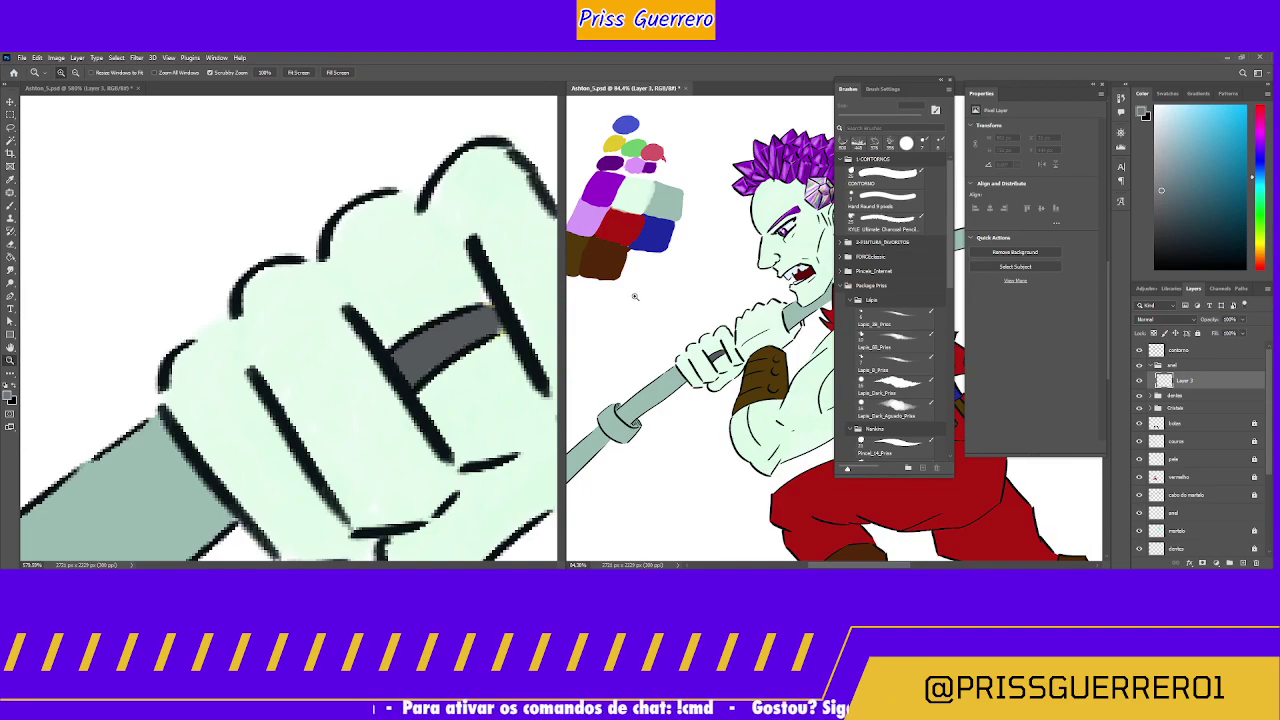
Step: Paint darker shading strokes over the grey handle band in the fist on Layer 3
key(b)
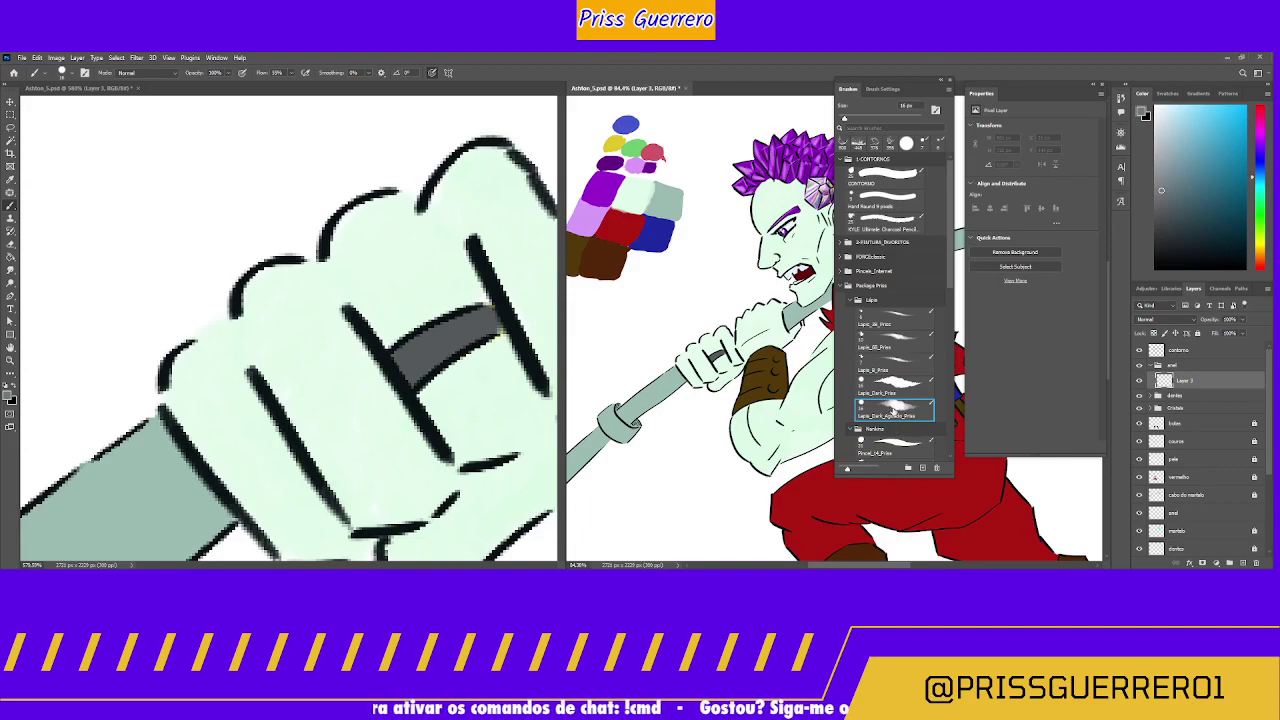
click(405, 356)
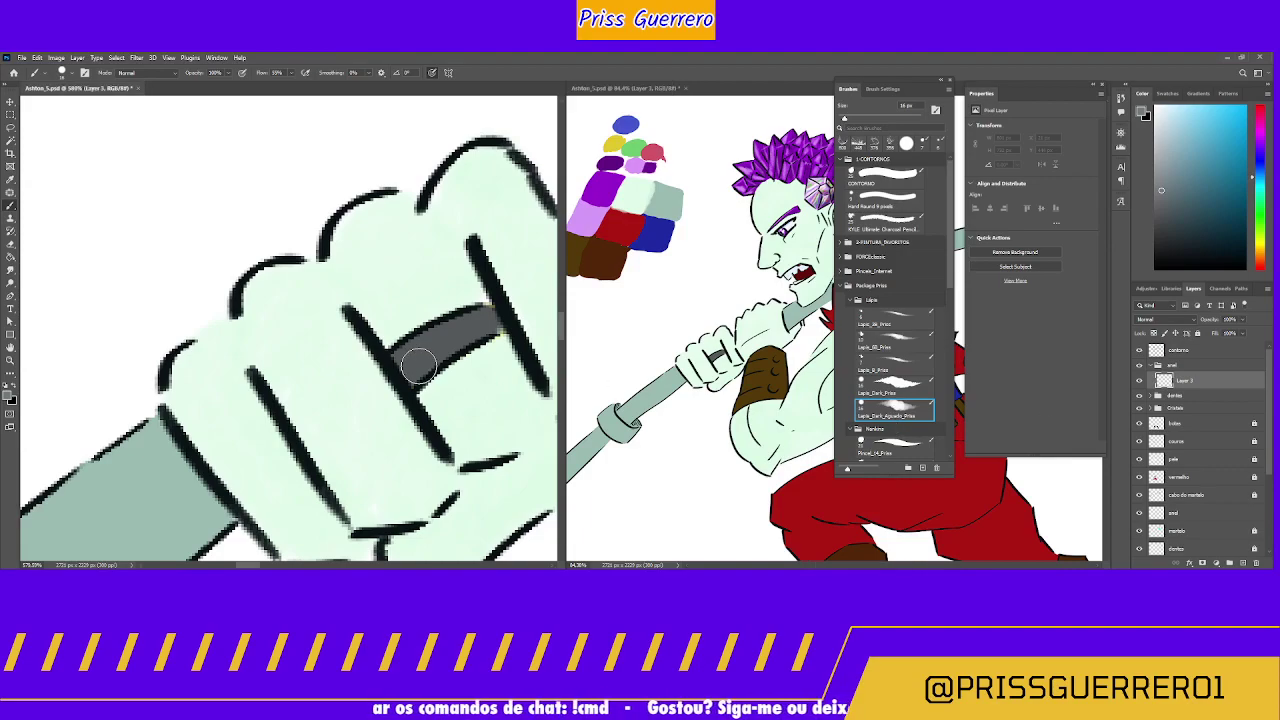
drag(414, 357, 402, 360)
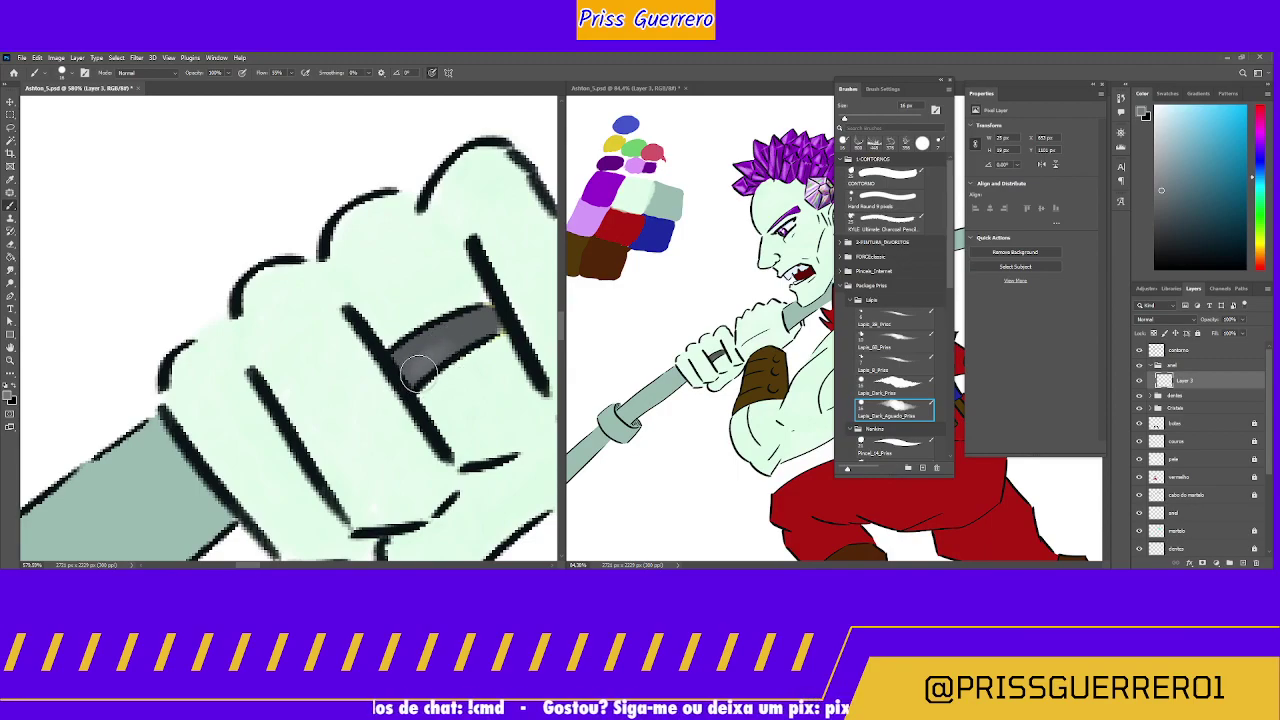
mouse_move(405, 355)
mouse_down()
mouse_move(484, 315)
mouse_move(429, 356)
mouse_up()
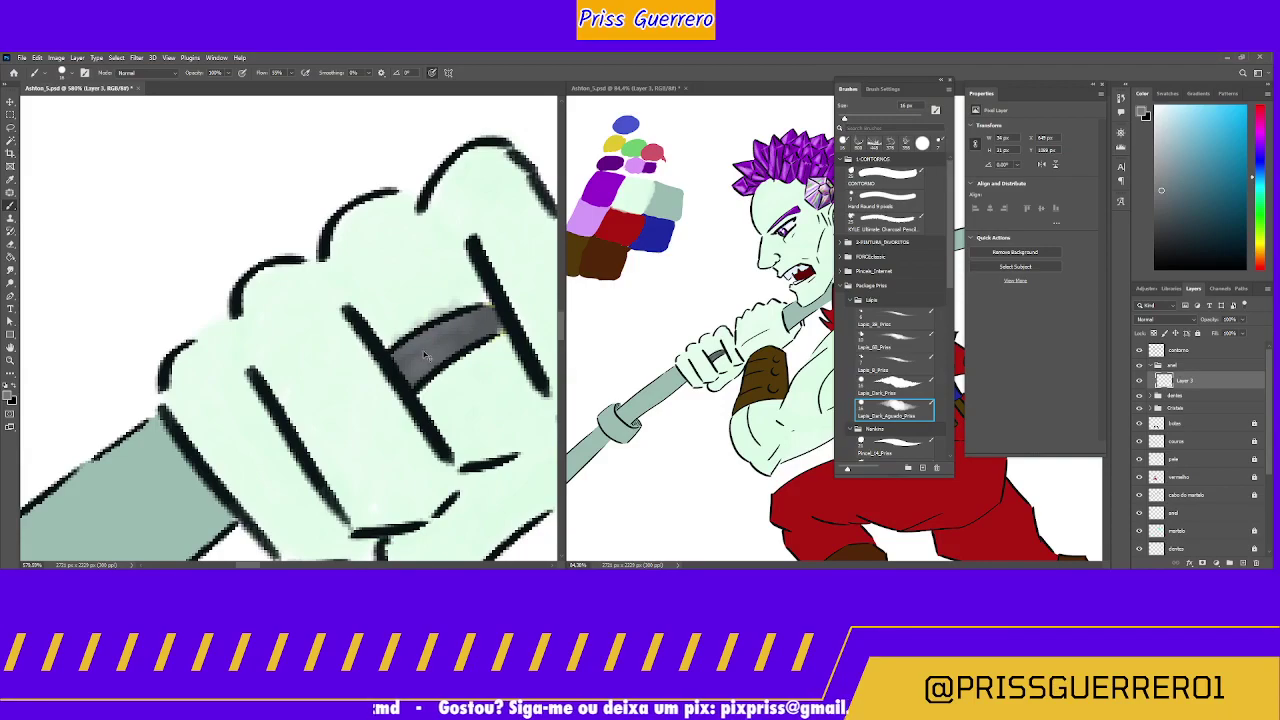
mouse_move(470, 318)
mouse_down()
mouse_move(414, 372)
mouse_move(393, 330)
mouse_move(400, 352)
mouse_move(490, 311)
mouse_move(420, 378)
mouse_move(466, 348)
mouse_move(425, 372)
mouse_move(404, 347)
mouse_move(441, 325)
mouse_move(422, 352)
mouse_move(488, 314)
mouse_move(410, 338)
mouse_up()
Step: Deepen the handle's left end with a smaller brush, then add Layer 4 with a darker colour
key(bracketleft)
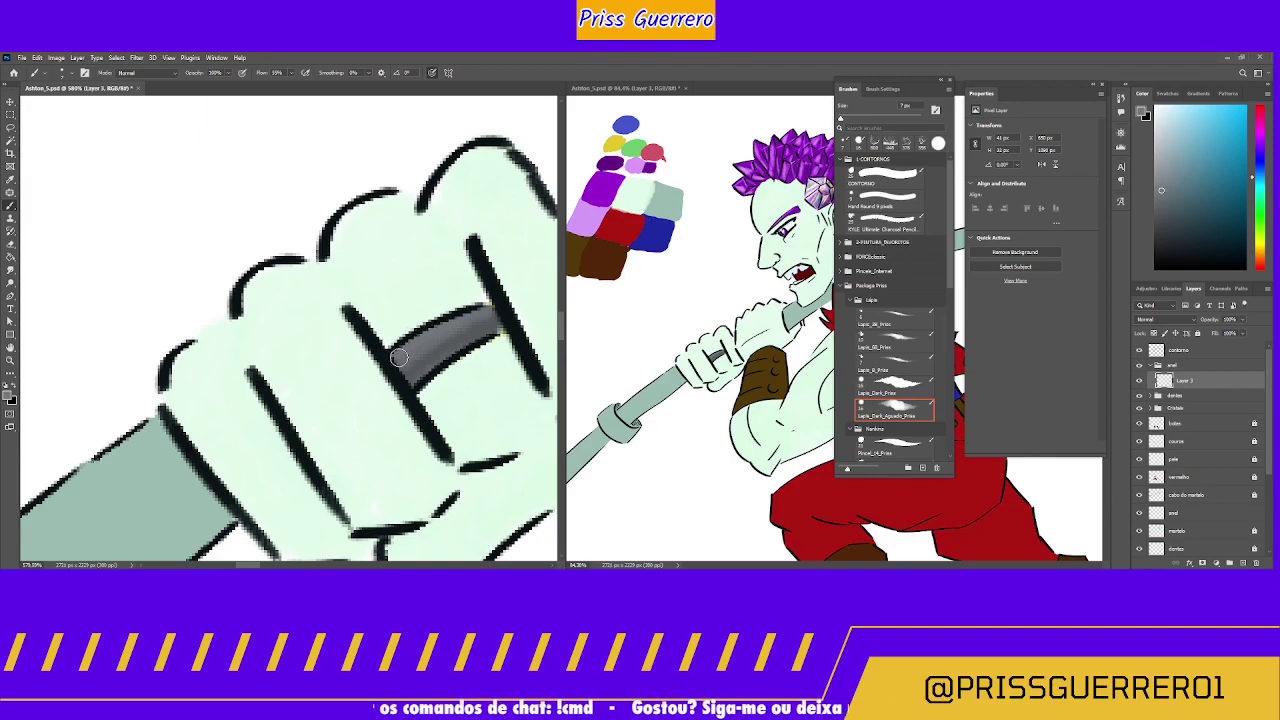
drag(397, 355, 397, 357)
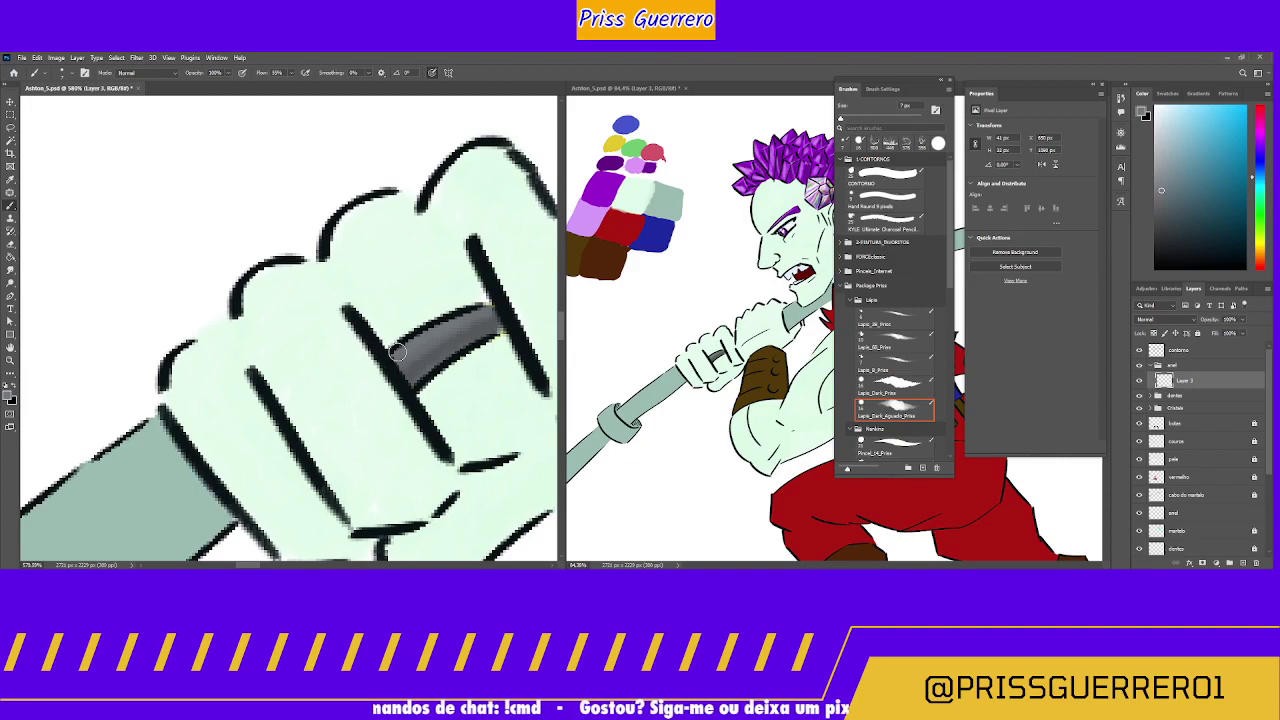
click(1162, 212)
click(1242, 563)
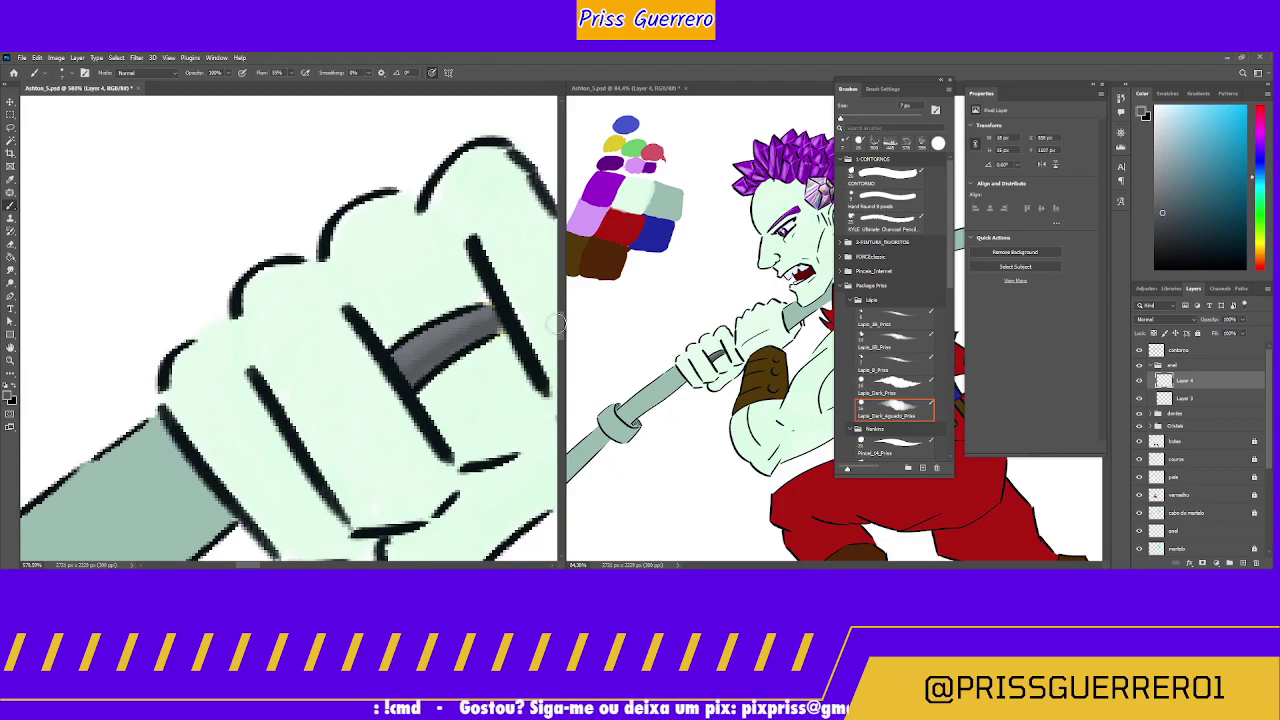
Step: Pick an even darker shade and paint more shading along the grey handle
click(1162, 252)
click(1162, 252)
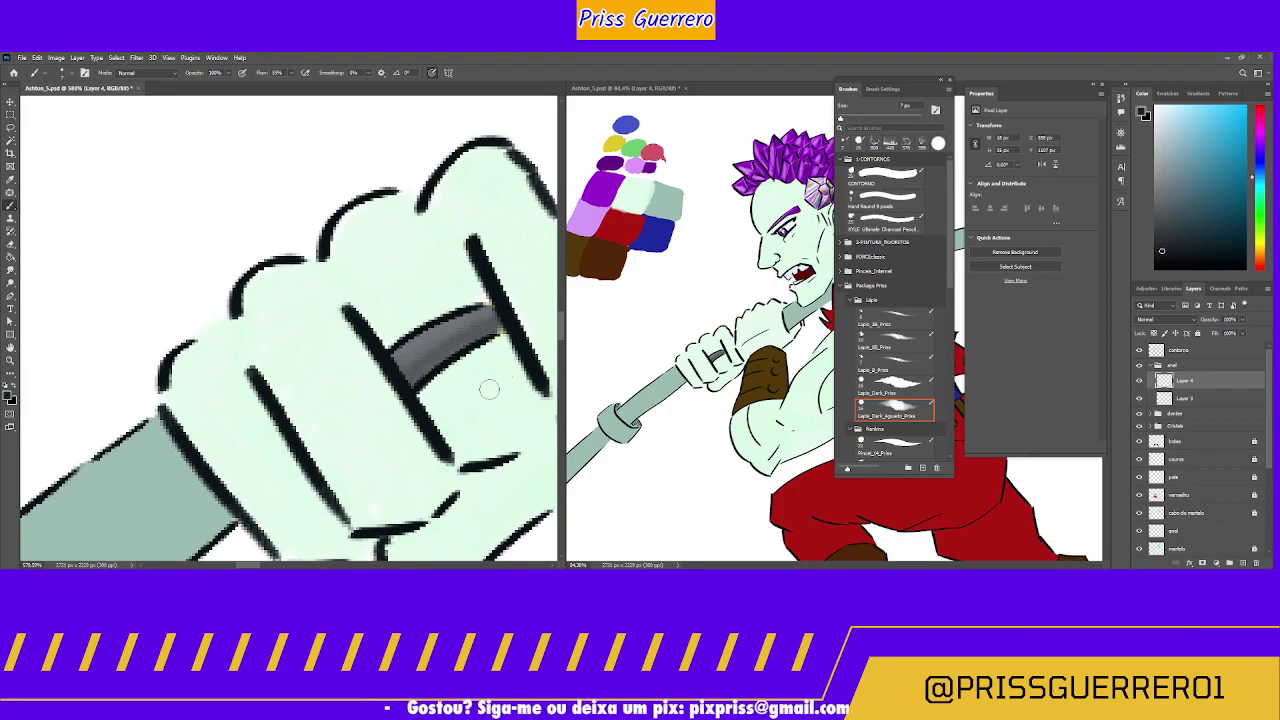
mouse_move(412, 381)
mouse_down()
mouse_move(502, 328)
mouse_move(430, 370)
mouse_up()
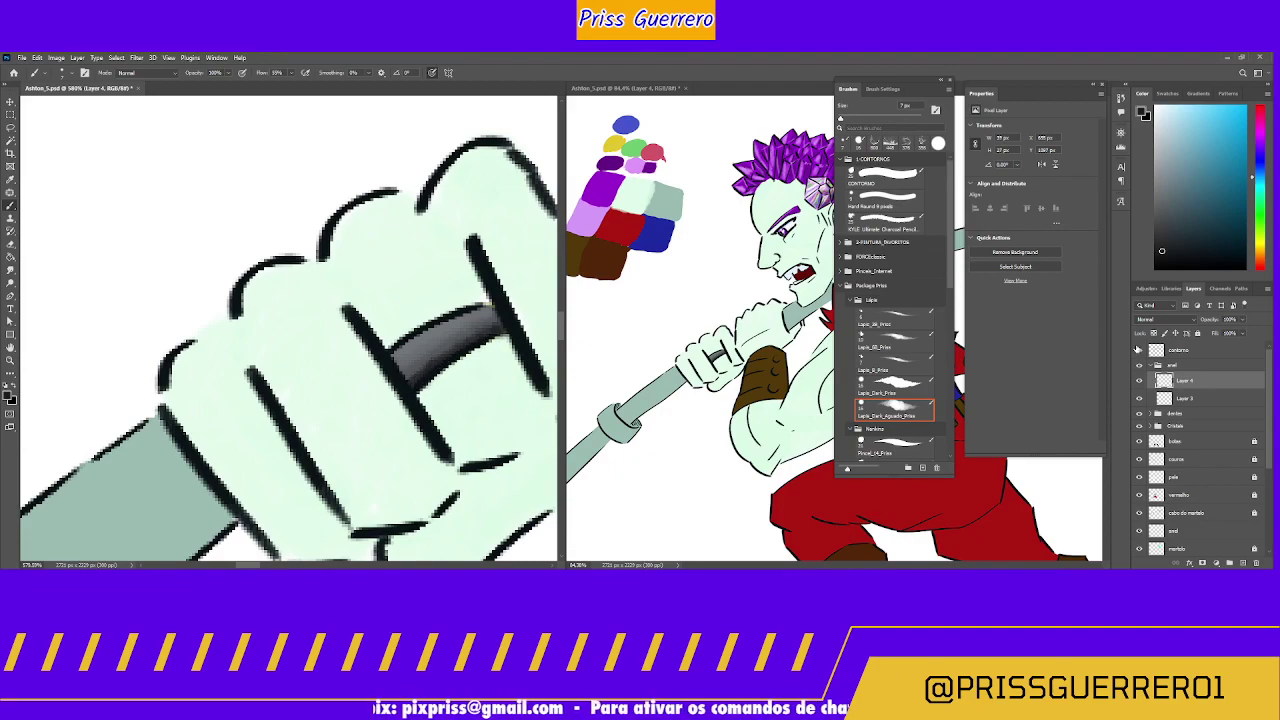
Step: Rename the handle's shading layers, naming the light one 'claro'
double_click(1185, 381)
text(a)
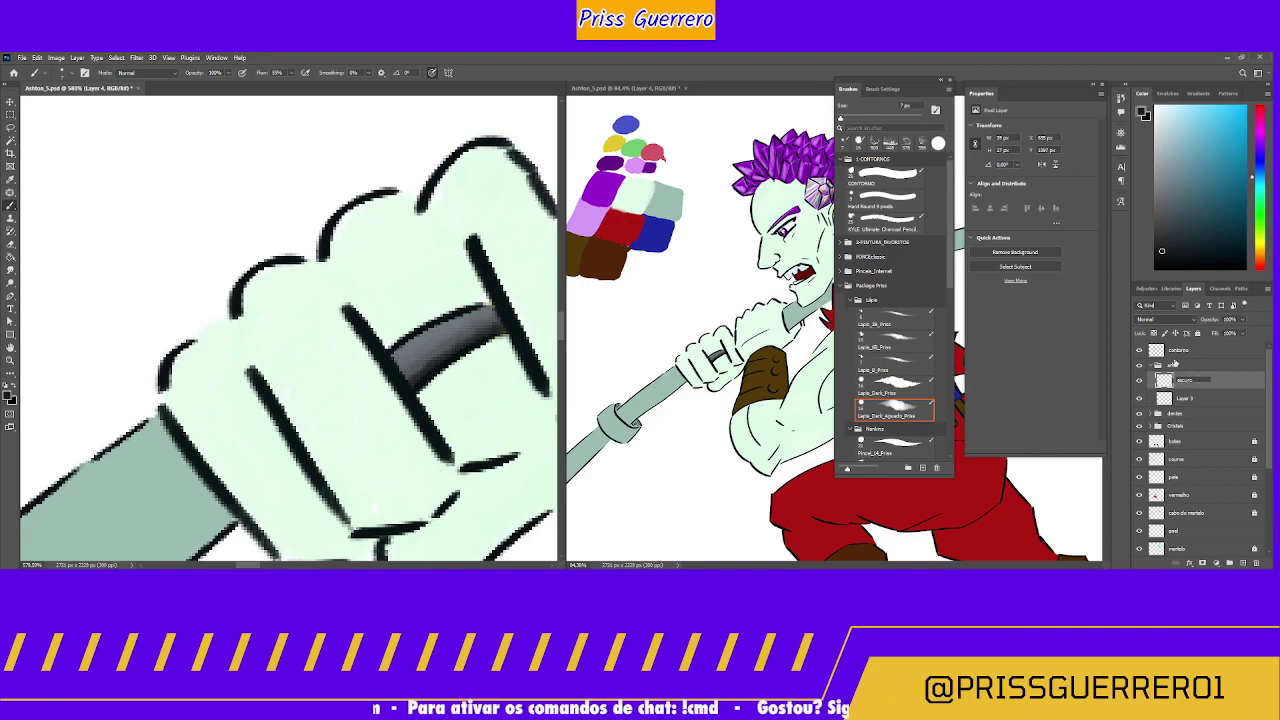
double_click(1185, 398)
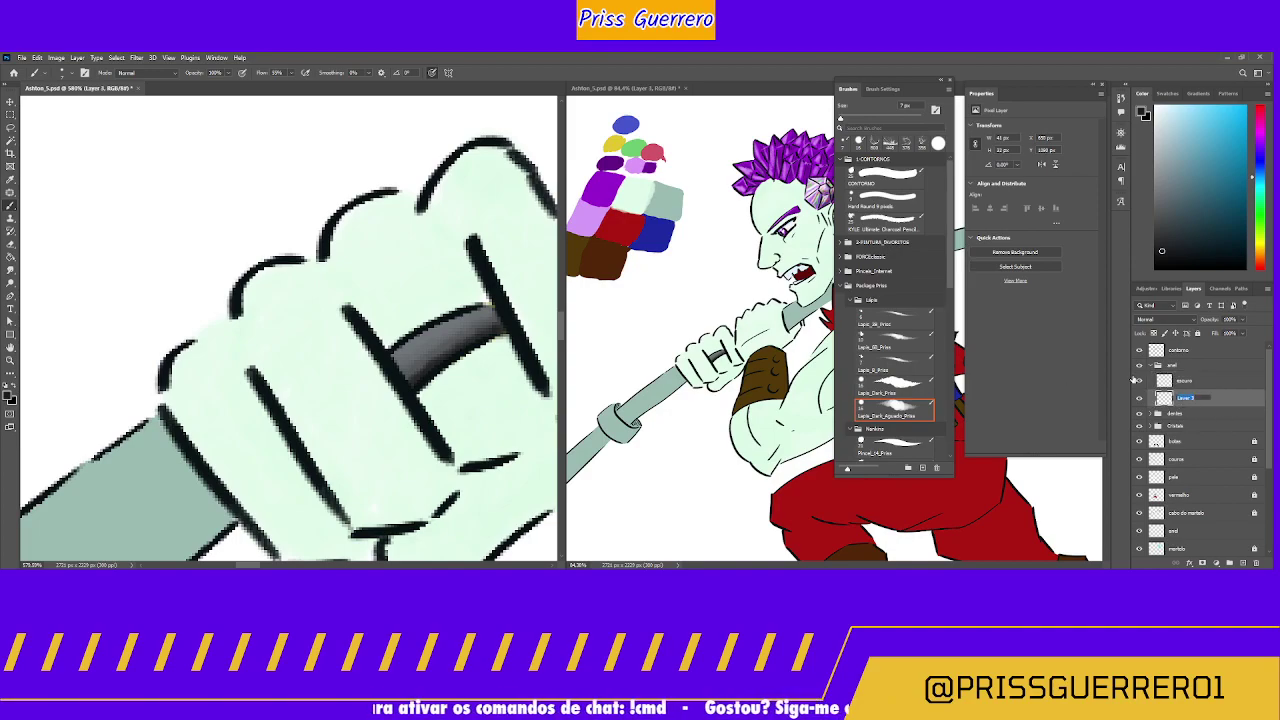
text(claro)
key(Return)
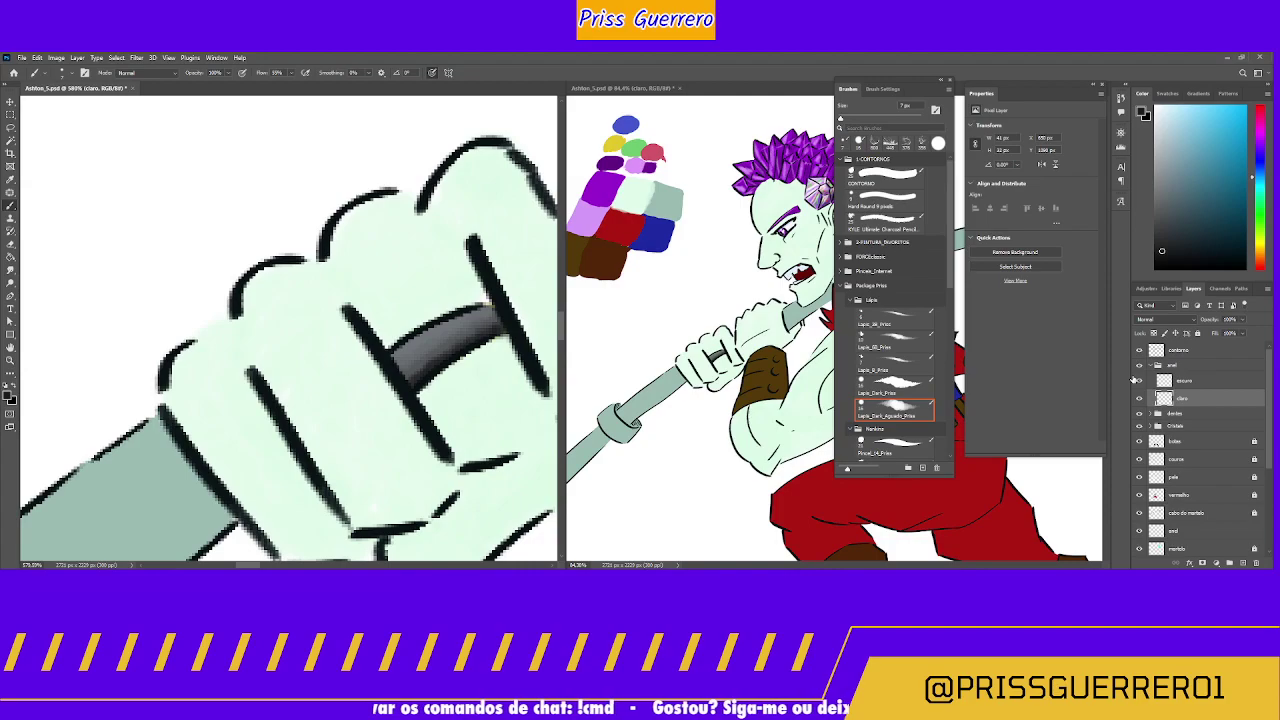
Step: Add a new layer, place escuro below claro, and paint a near-white highlight on the ring band
click(1160, 108)
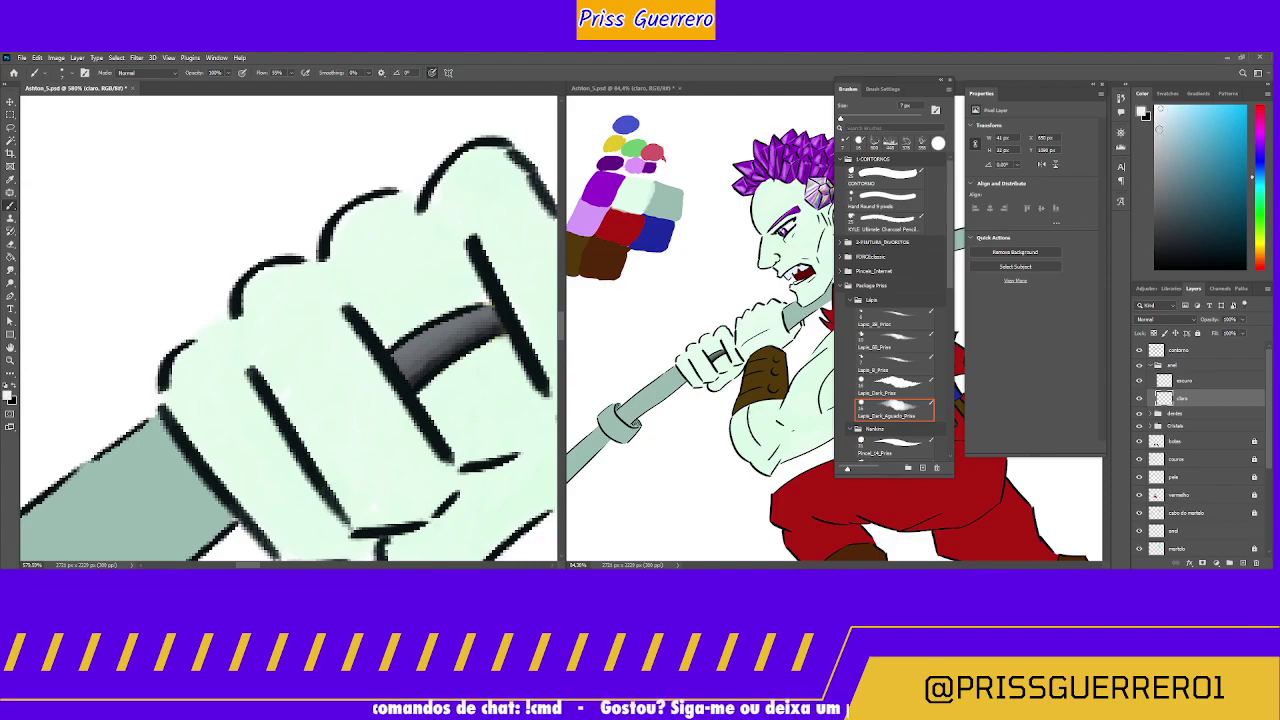
click(1241, 562)
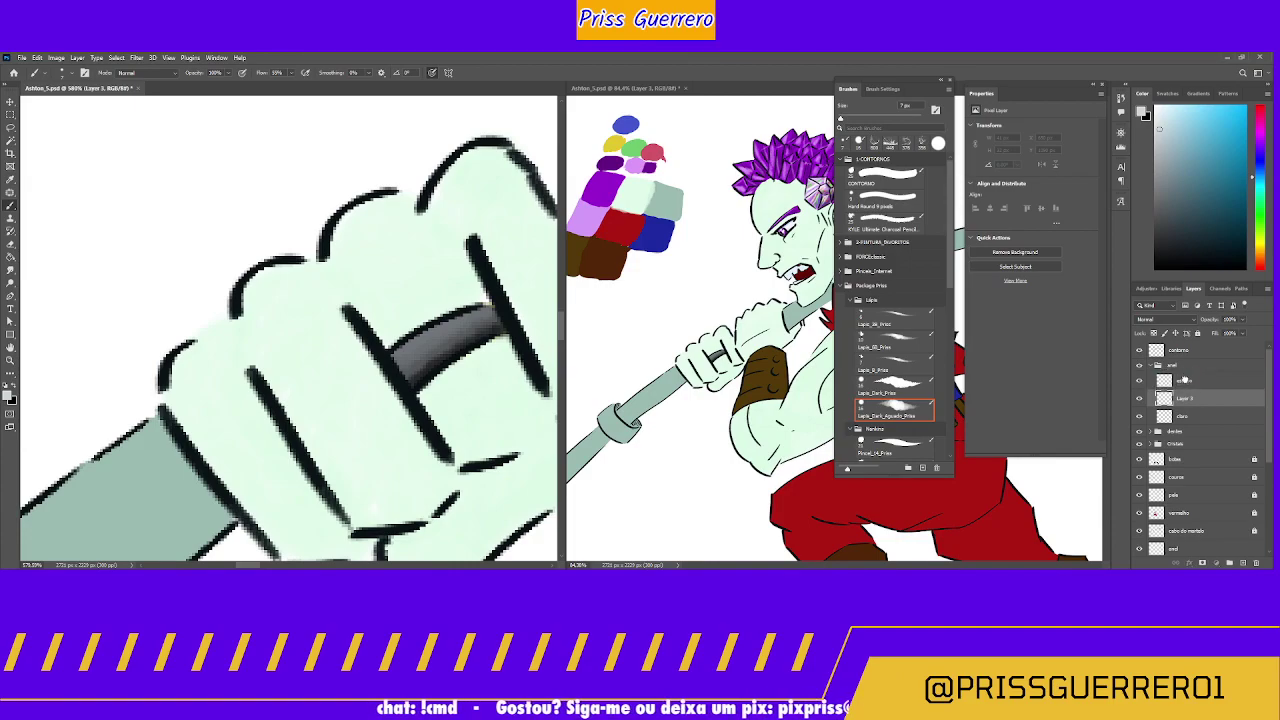
drag(1185, 418, 1190, 393)
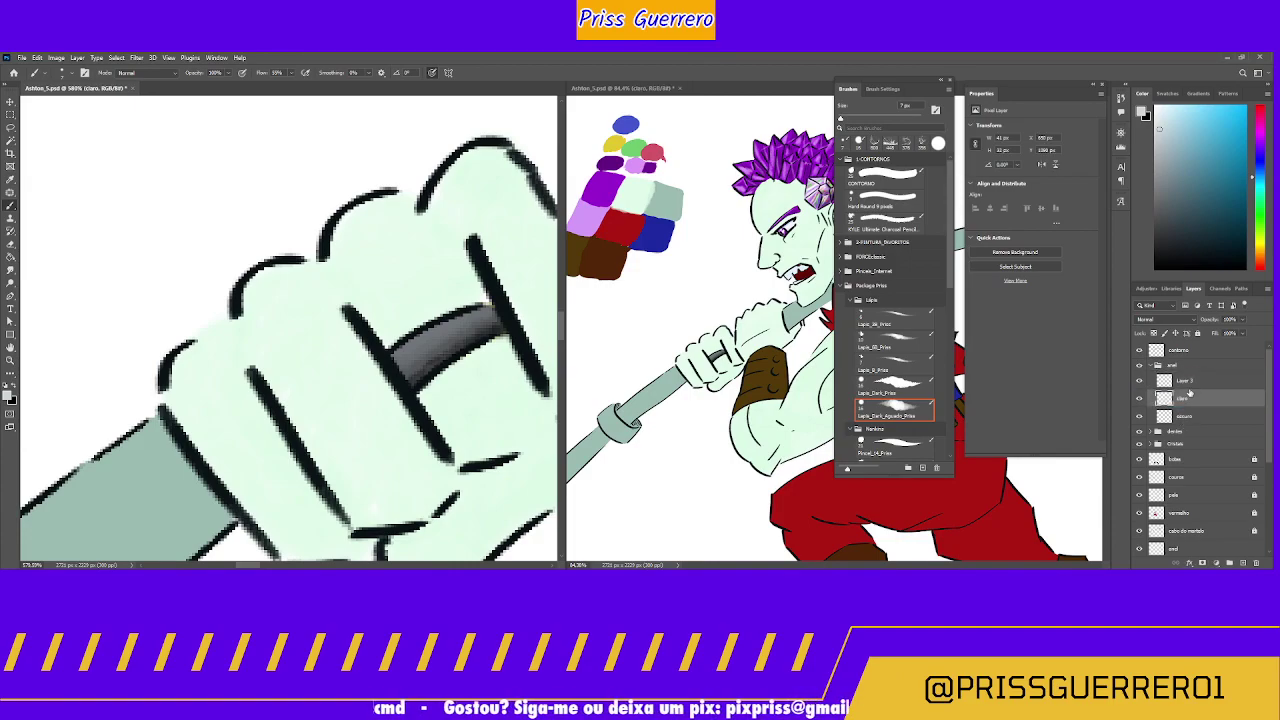
click(1184, 380)
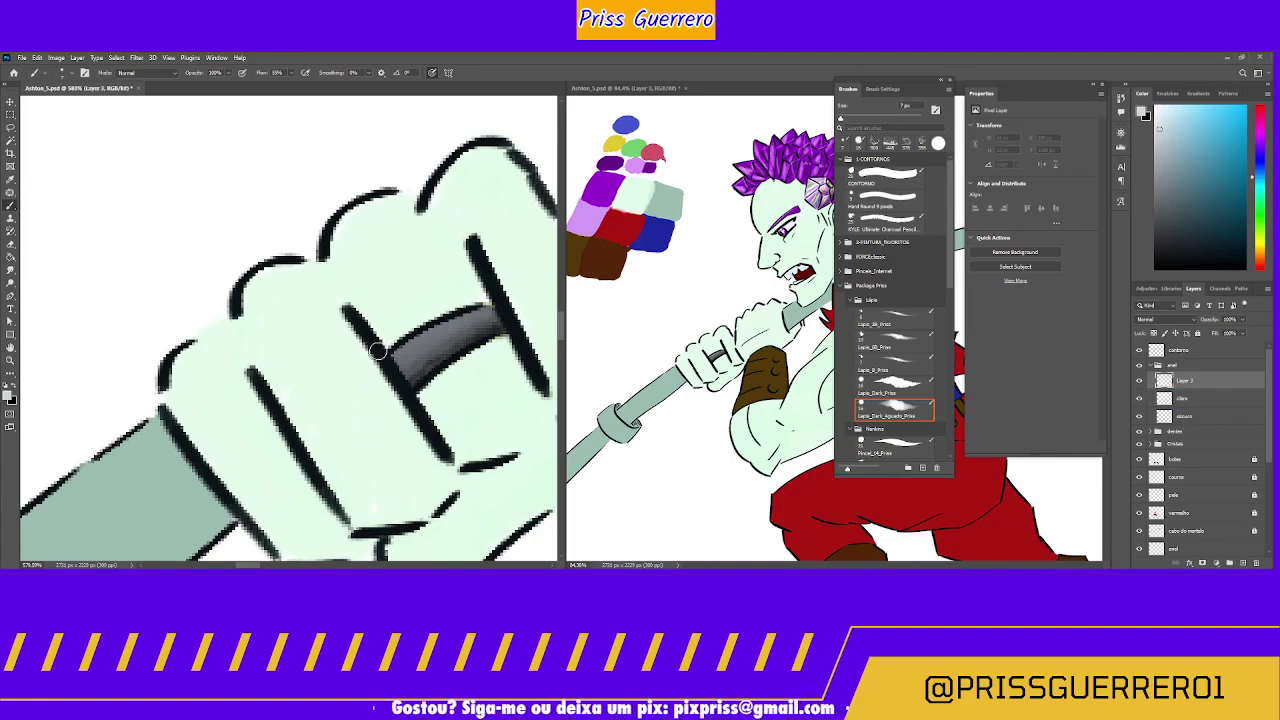
mouse_move(378, 350)
mouse_down()
mouse_move(489, 307)
mouse_move(394, 357)
mouse_move(484, 309)
mouse_up()
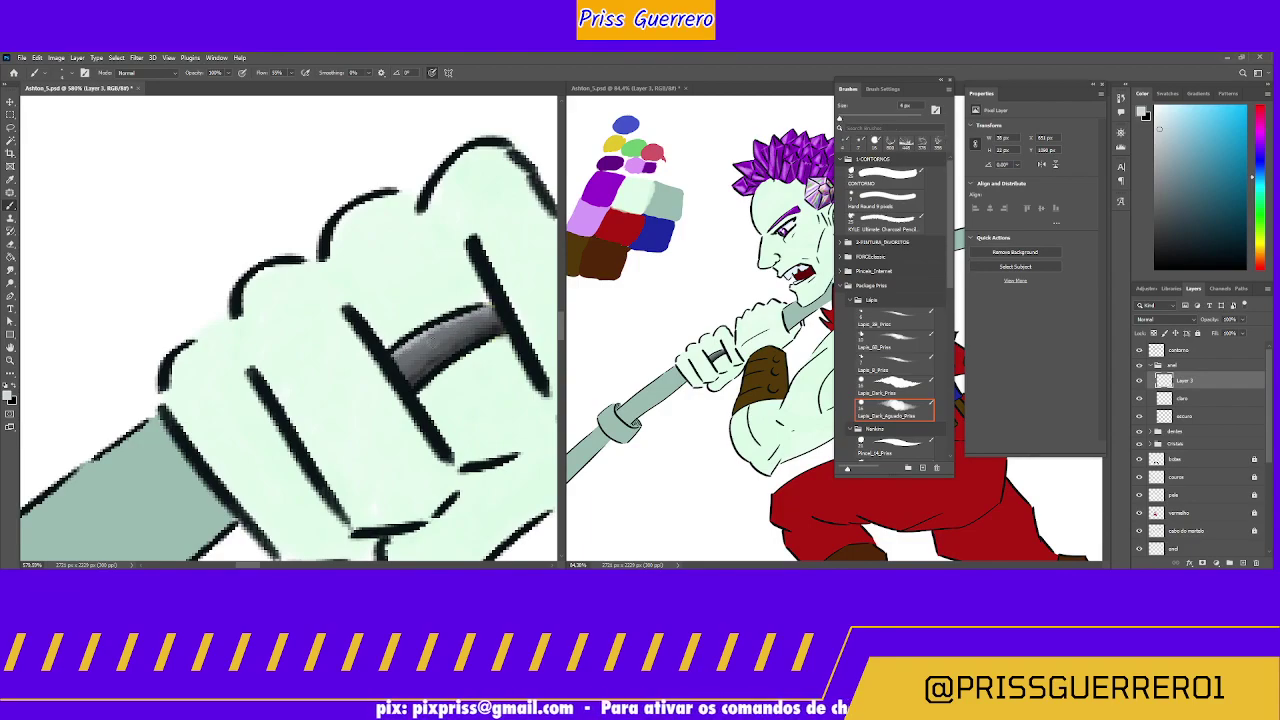
Step: Paint a second near-white highlight stroke along the ring band on Layer 3
mouse_move(430, 340)
mouse_down()
mouse_move(474, 325)
mouse_move(433, 336)
mouse_move(494, 327)
mouse_move(498, 316)
mouse_up()
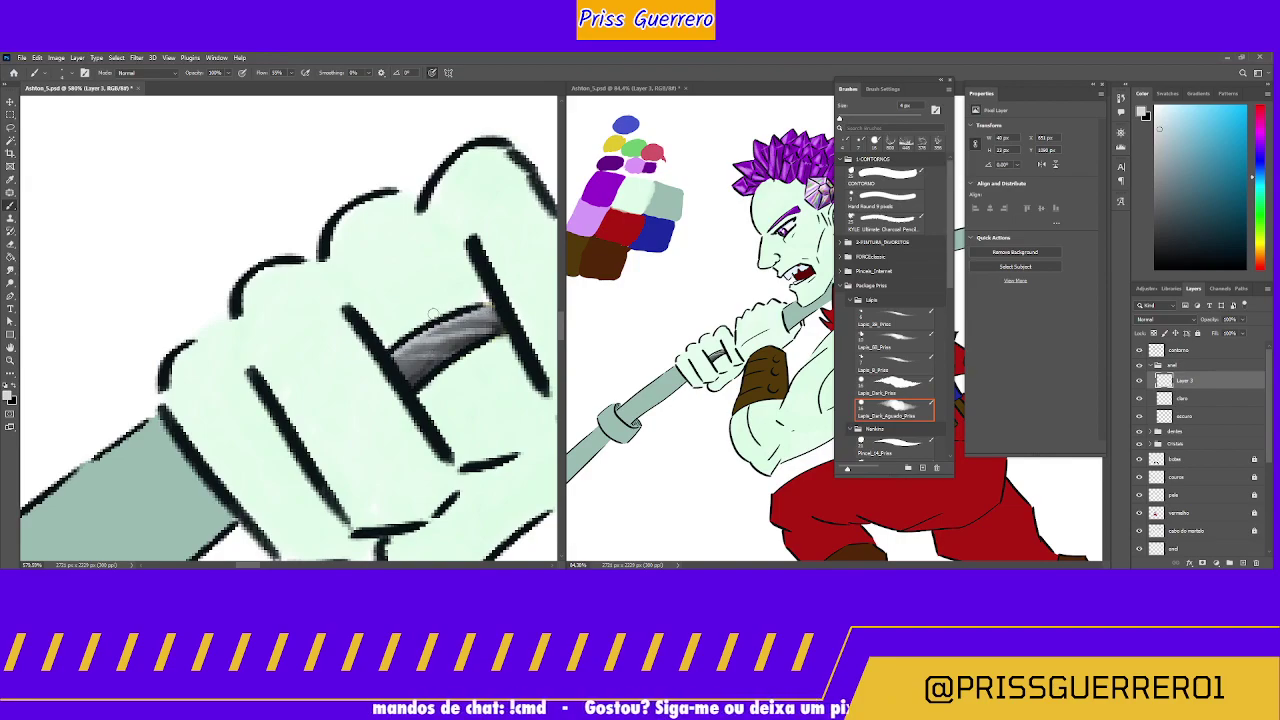
key(z)
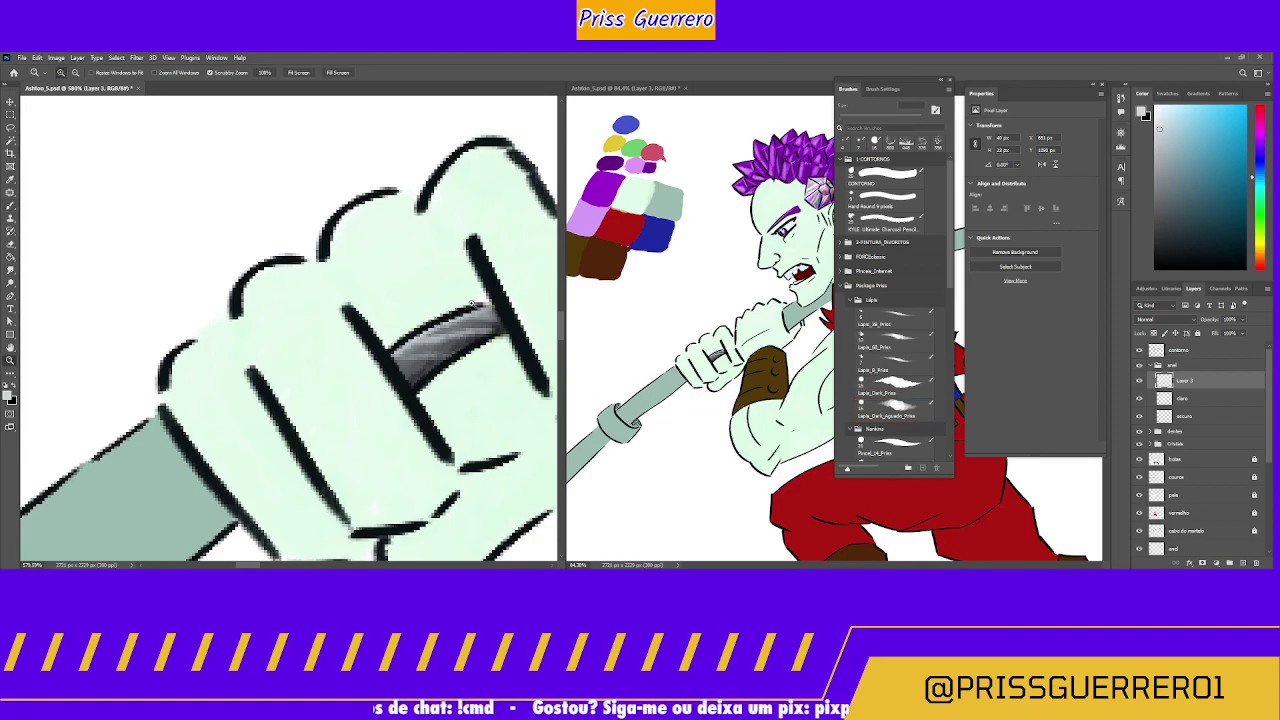
mouse_move(478, 303)
mouse_down()
mouse_move(437, 349)
mouse_move(503, 300)
mouse_up()
alt+click(437, 349)
alt+click(474, 316)
Step: Zoom the left view out to show the arm, hammer handle and colour swatches
alt+click(471, 329)
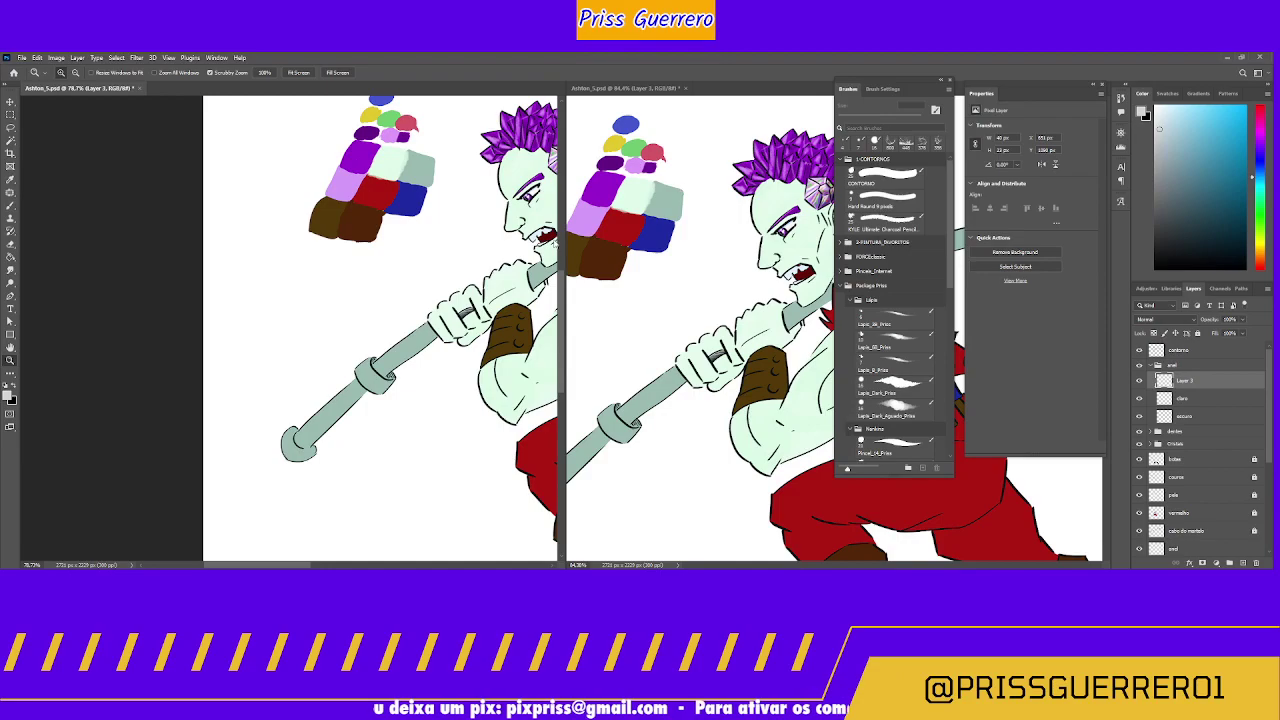
Step: Reframe both views on the character and rename Layer 3 to 'brilho'
alt+click(490, 268)
click(696, 262)
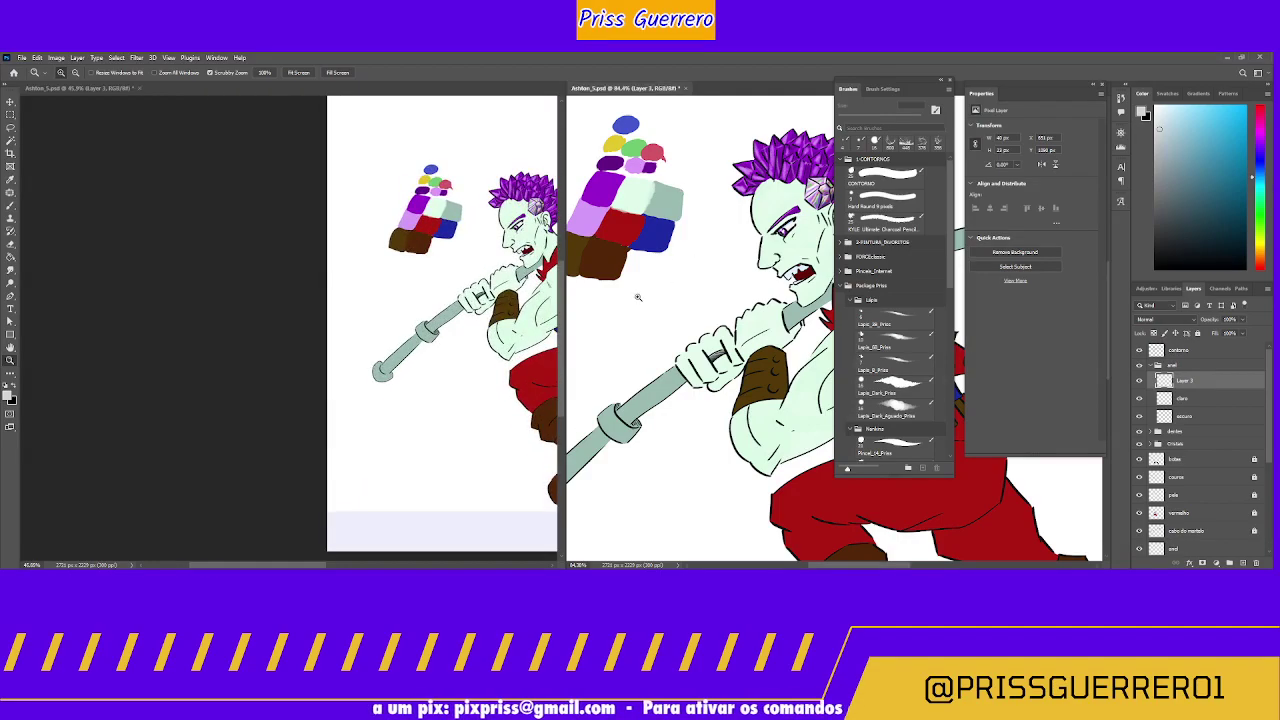
alt+click(708, 277)
alt+click(660, 342)
click(660, 342)
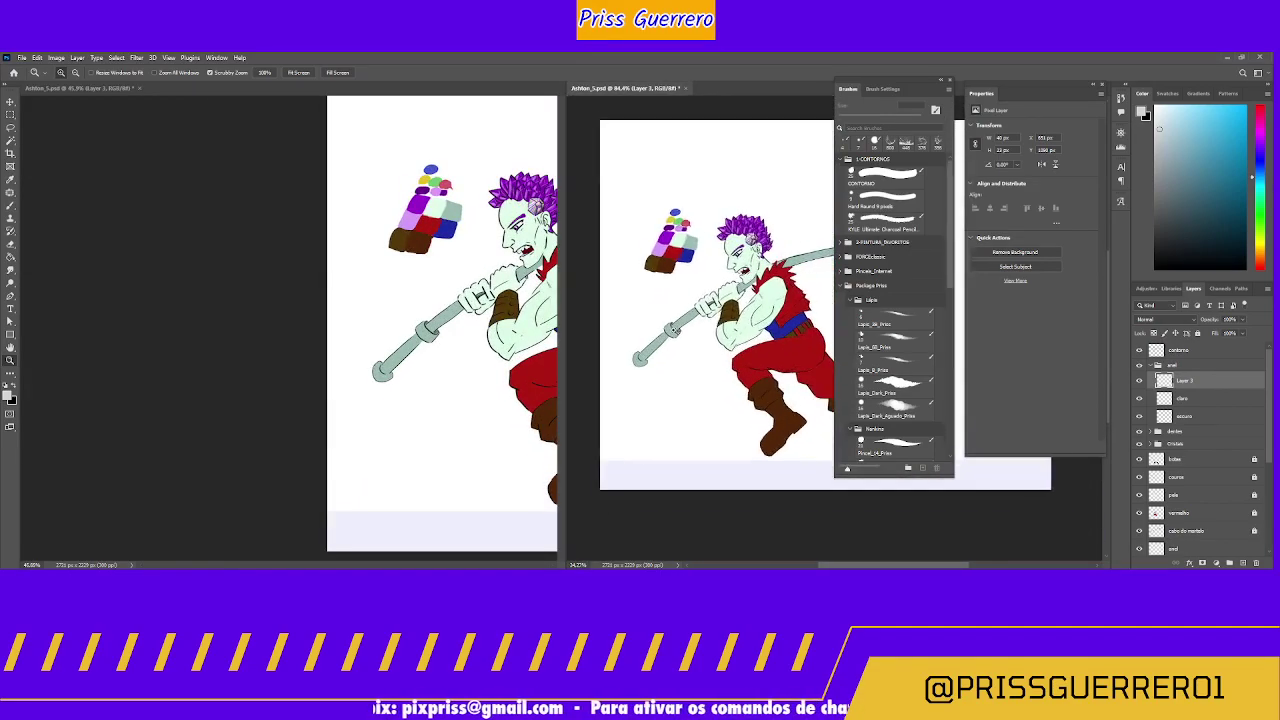
click(700, 296)
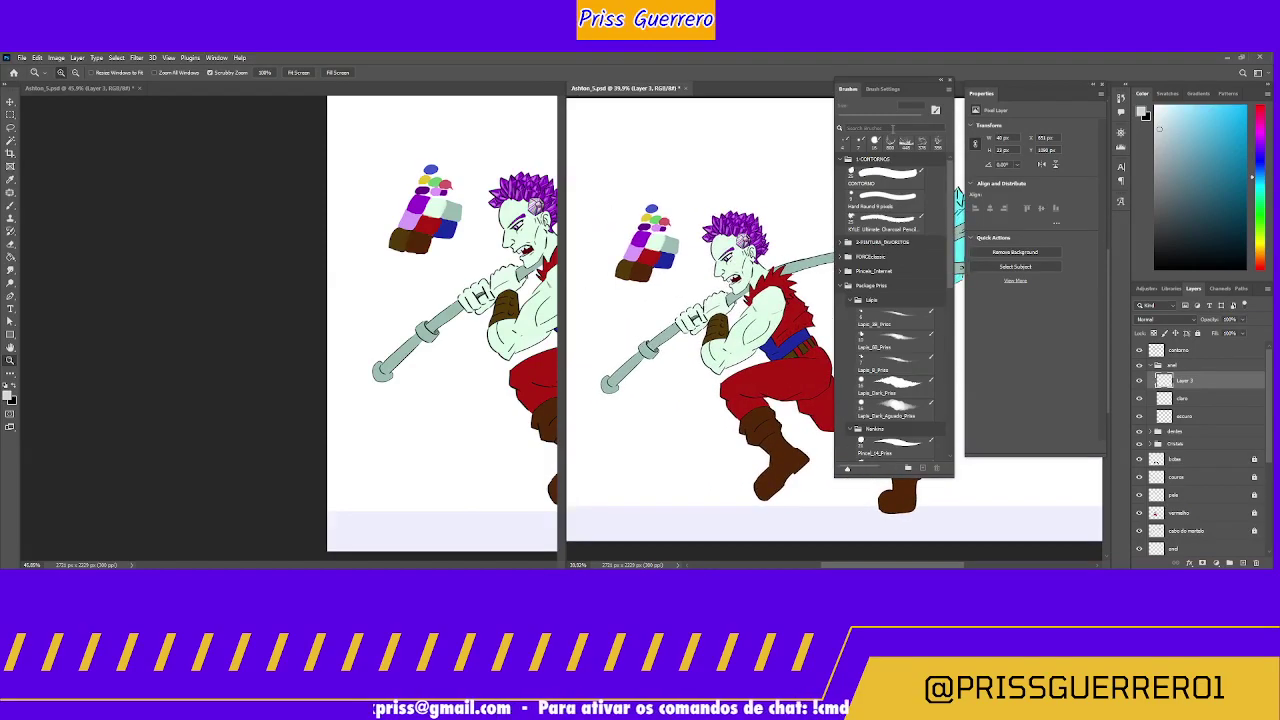
click(864, 86)
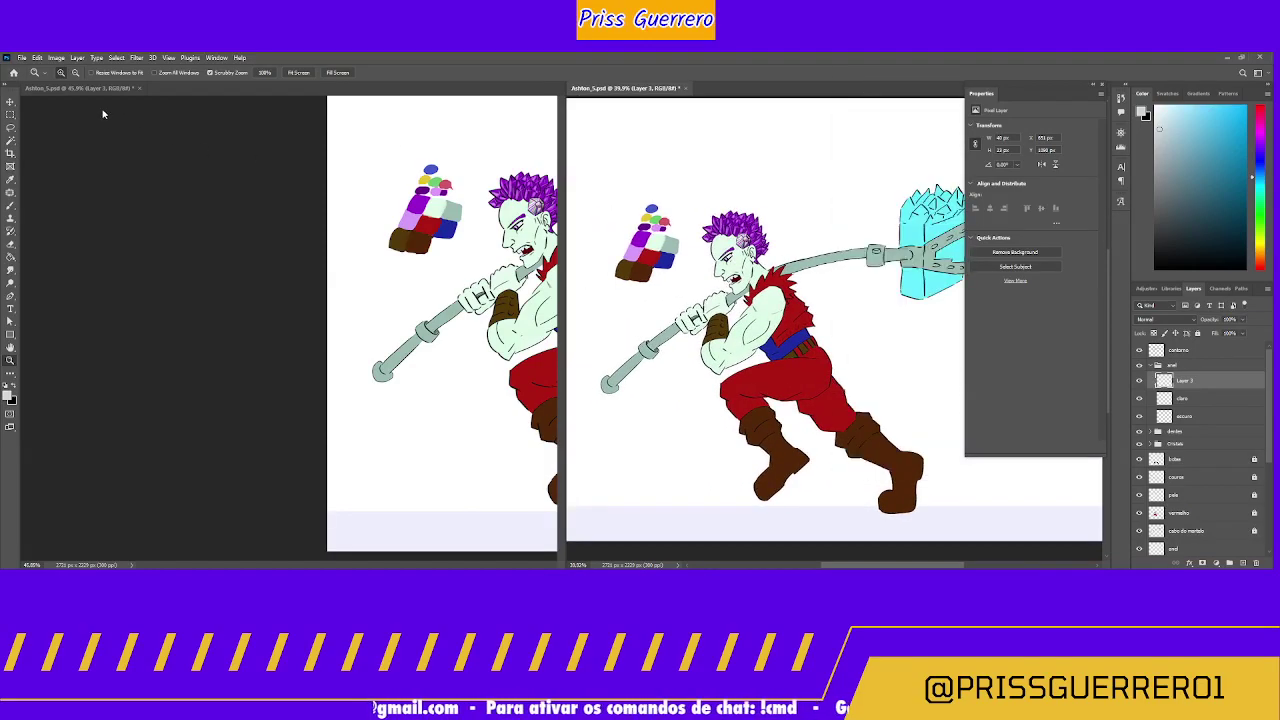
key(F5)
drag(444, 131, 277, 128)
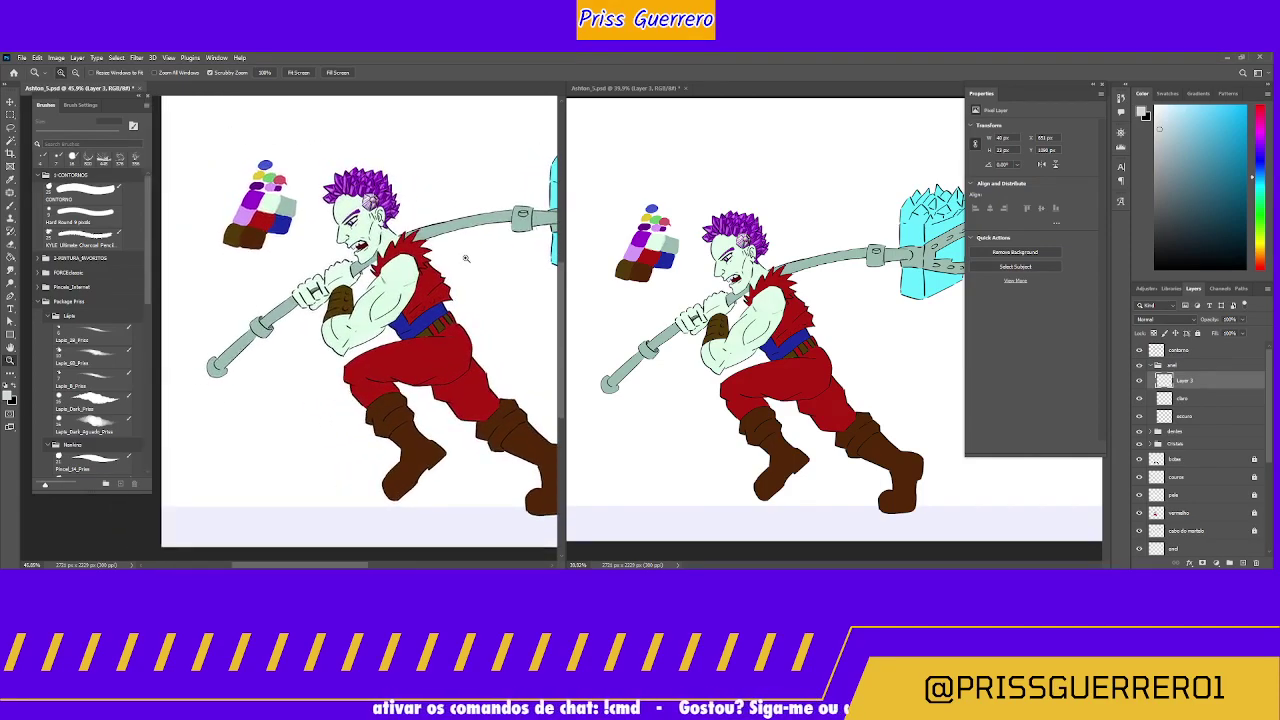
scroll(466, 251, up, 7)
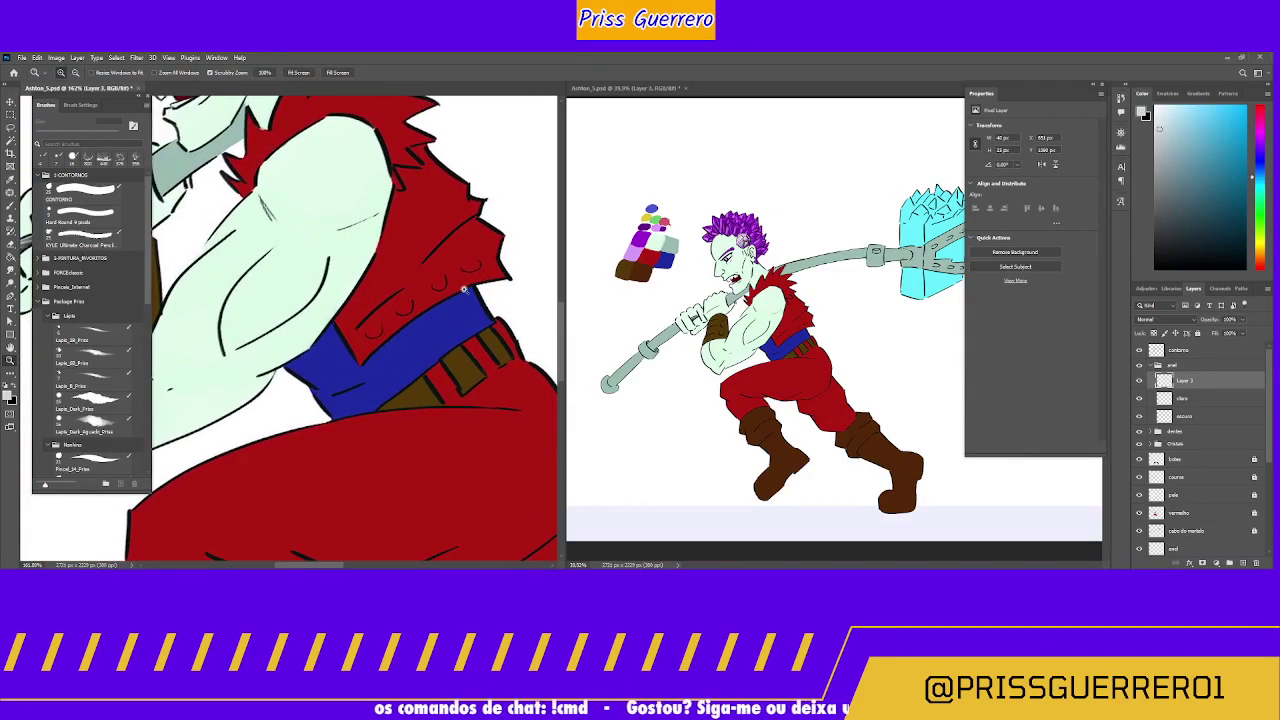
double_click(1187, 384)
text(brilho)
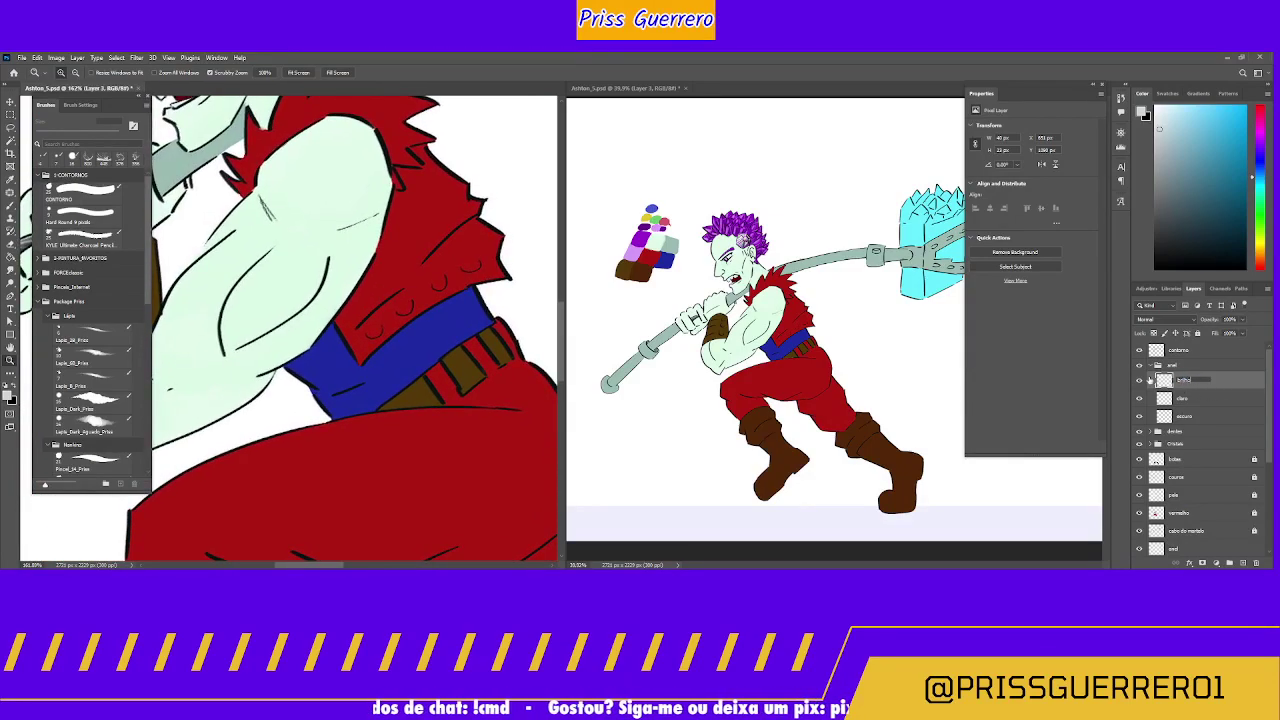
key(Return)
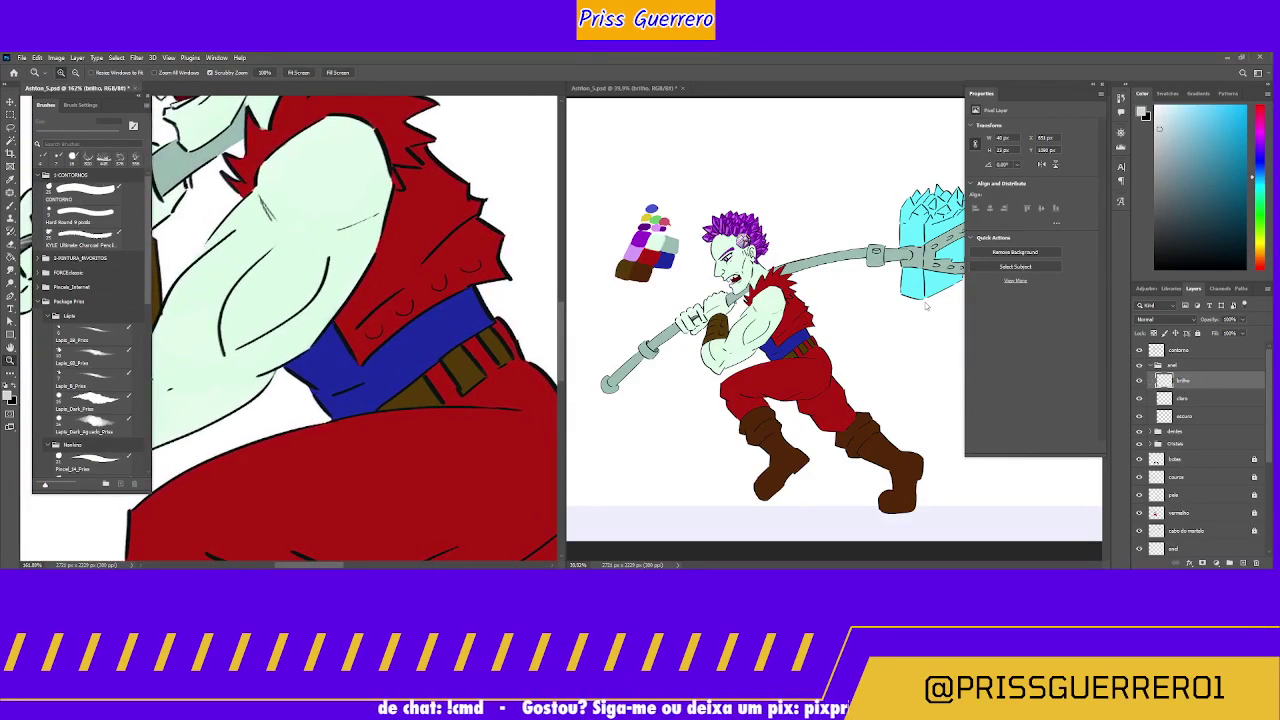
Step: Move the azul layer into the anel group and reorder escuro within it
click(1156, 366)
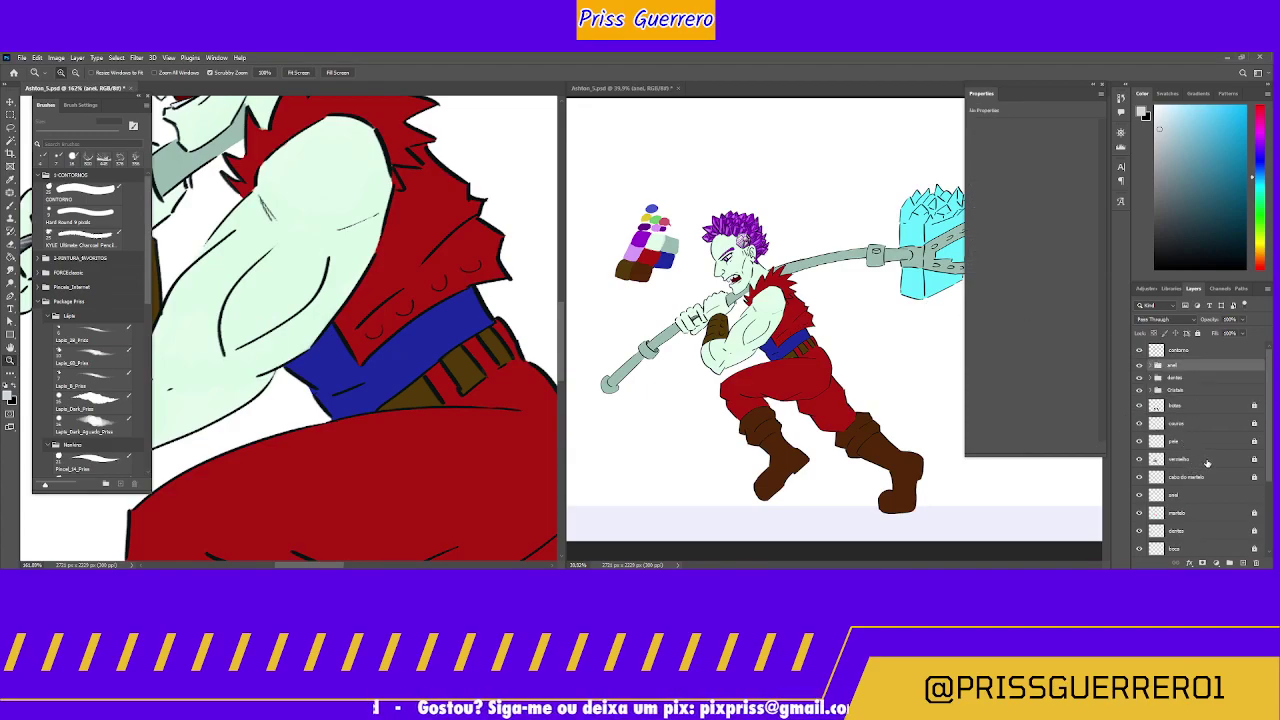
drag(1196, 497, 1206, 367)
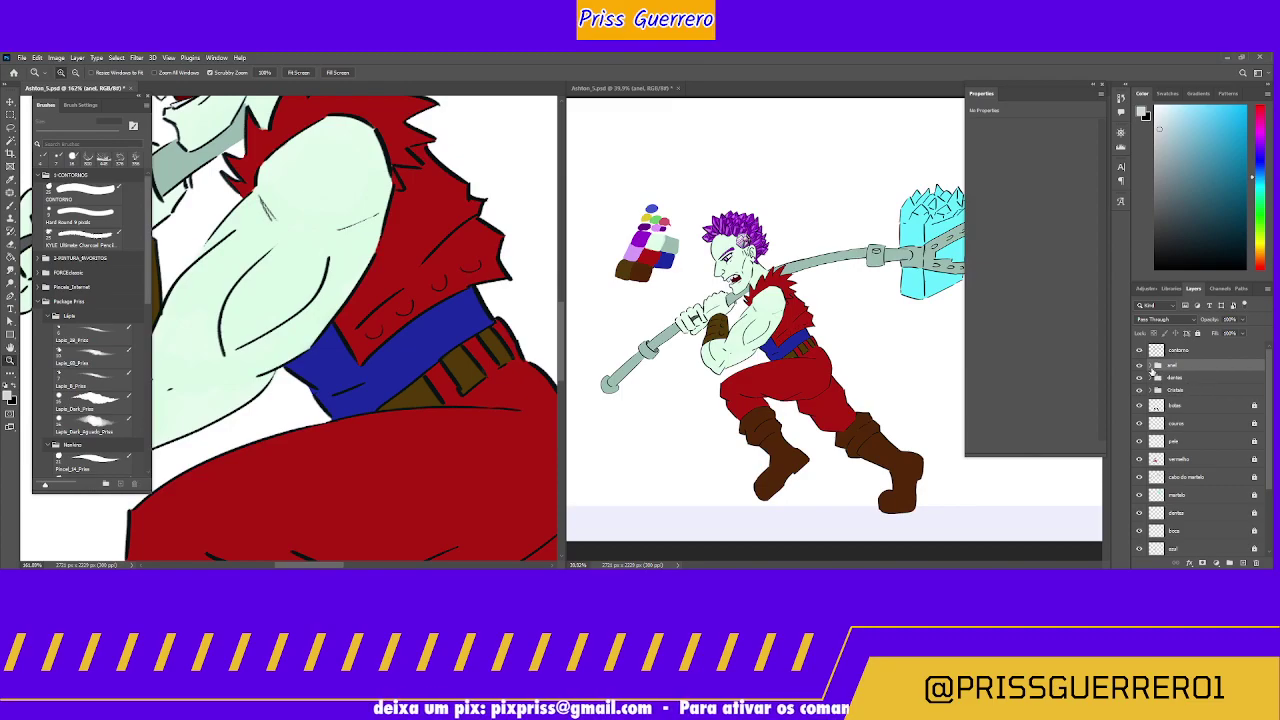
click(1157, 366)
drag(1188, 432, 1195, 444)
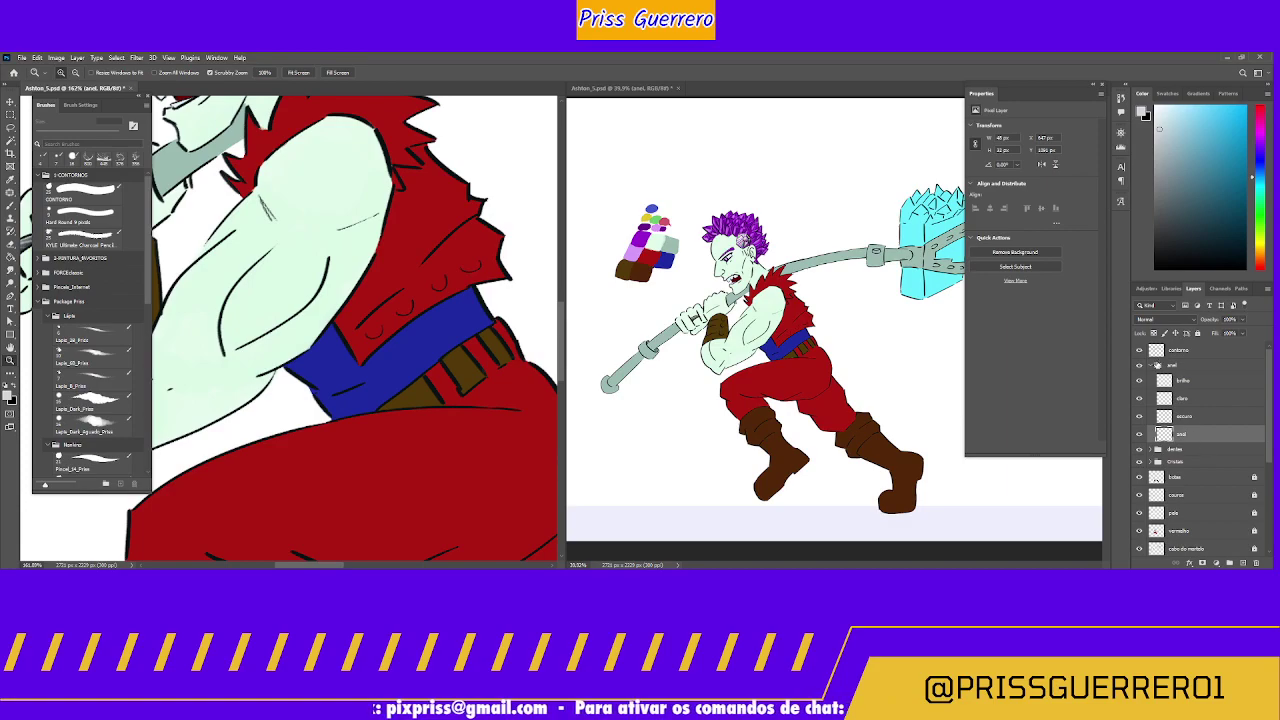
click(1153, 368)
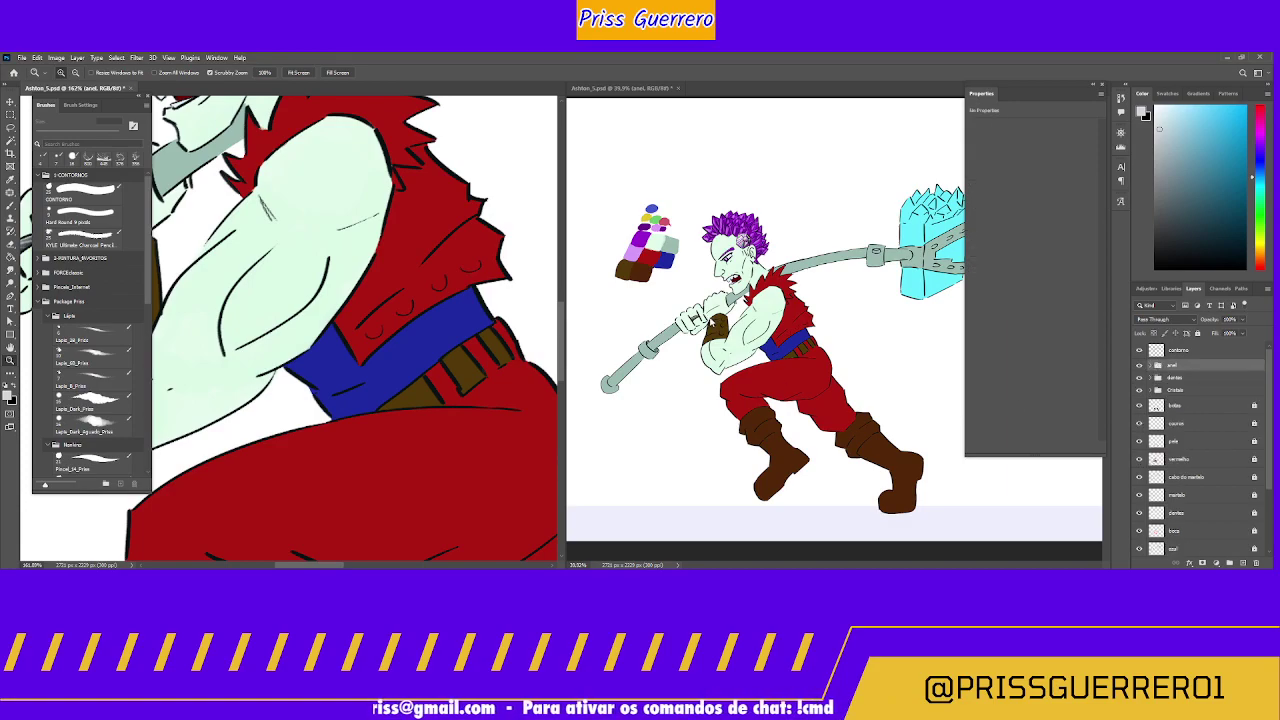
Step: Drag the dentes layer up the stack into the expanded dentes group beside branco
drag(210, 303, 446, 377)
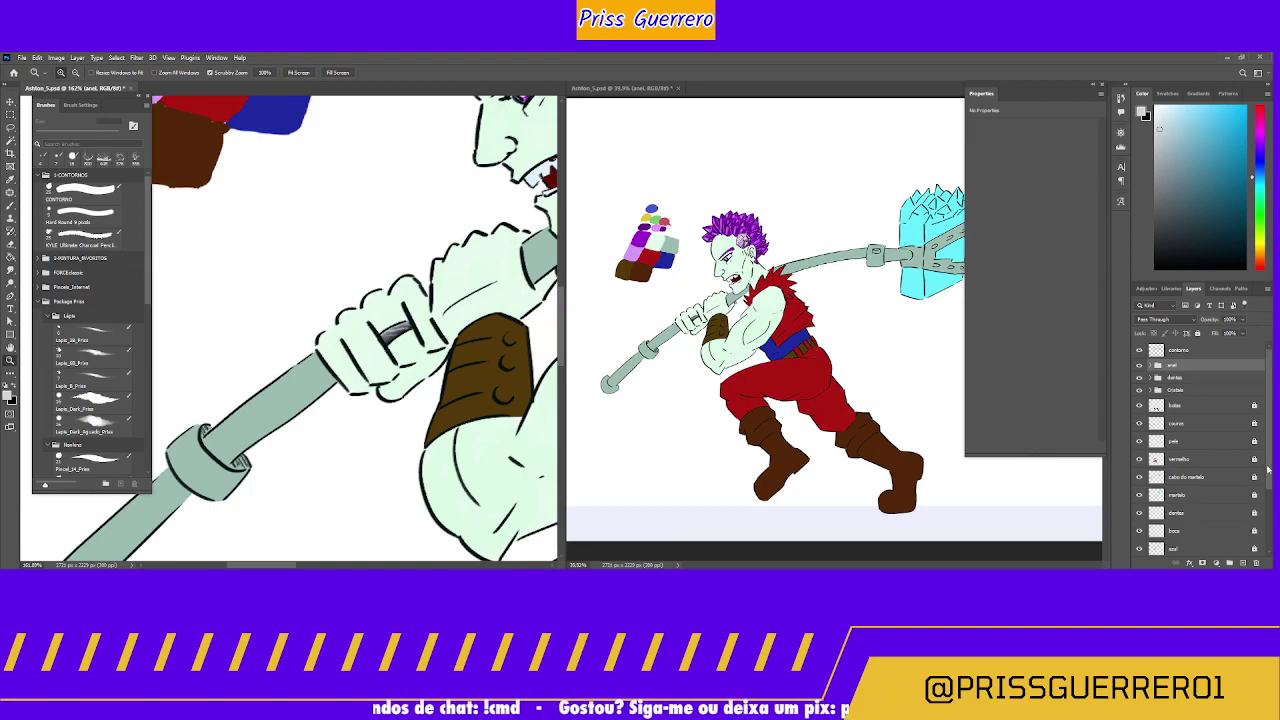
drag(1177, 515, 1199, 377)
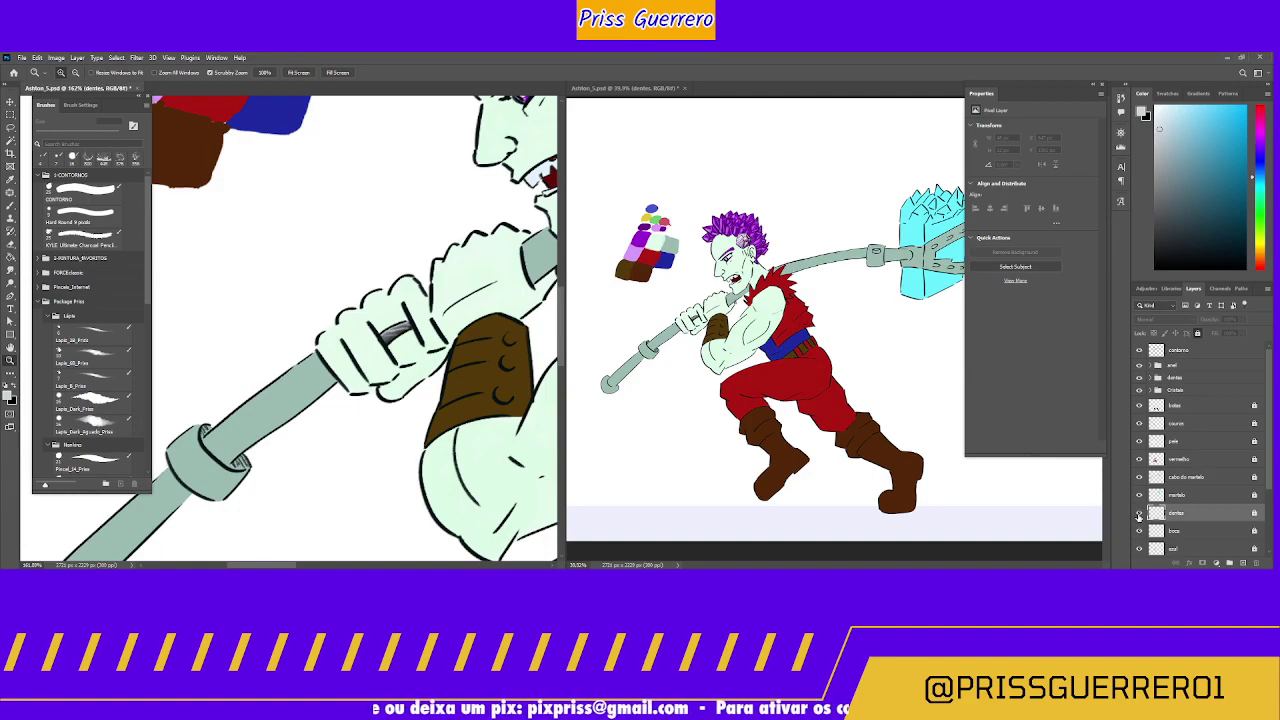
drag(1192, 514, 1190, 384)
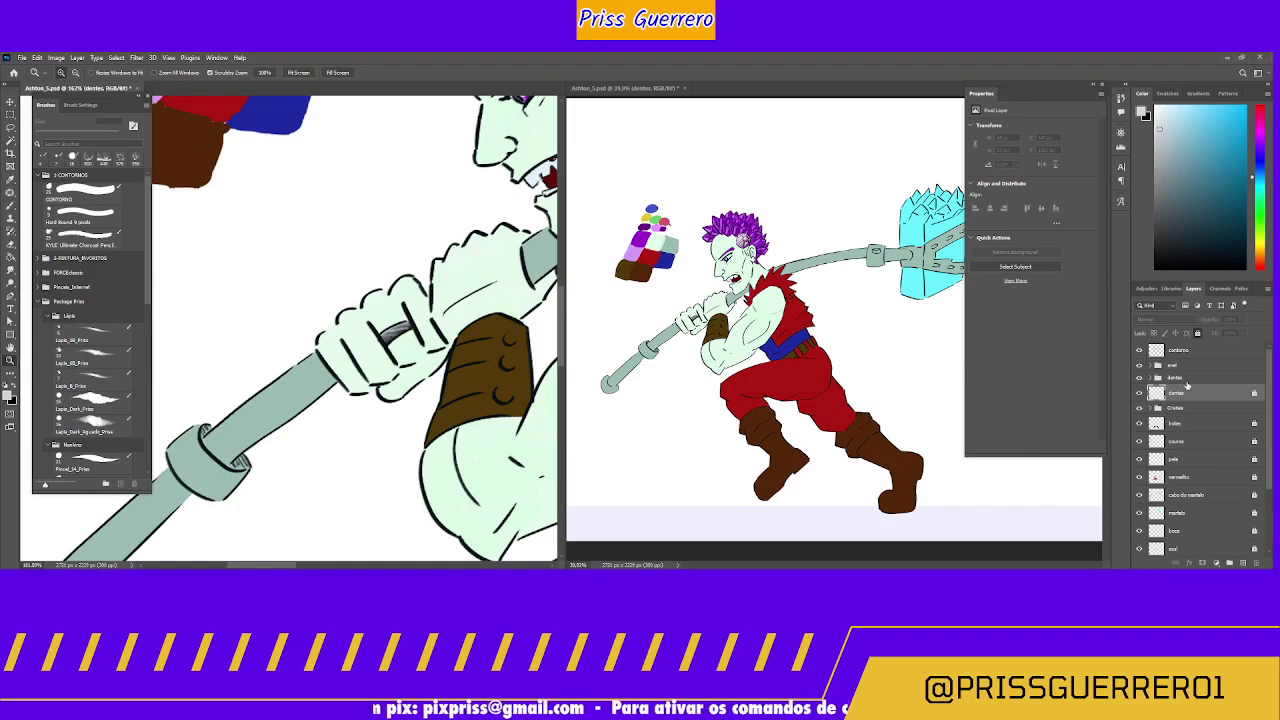
click(1180, 379)
click(1151, 378)
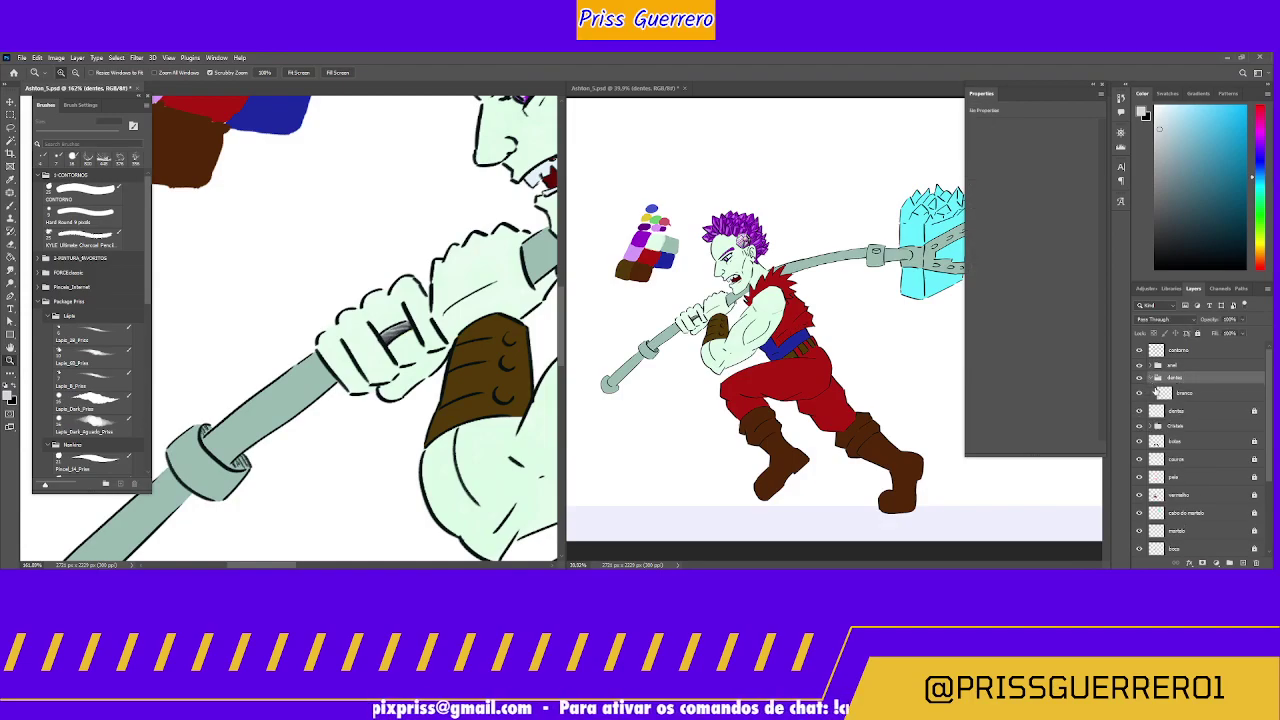
drag(1180, 412, 1192, 398)
Step: Drop the dentes layer into the dentes group and fold that group closed
click(1158, 383)
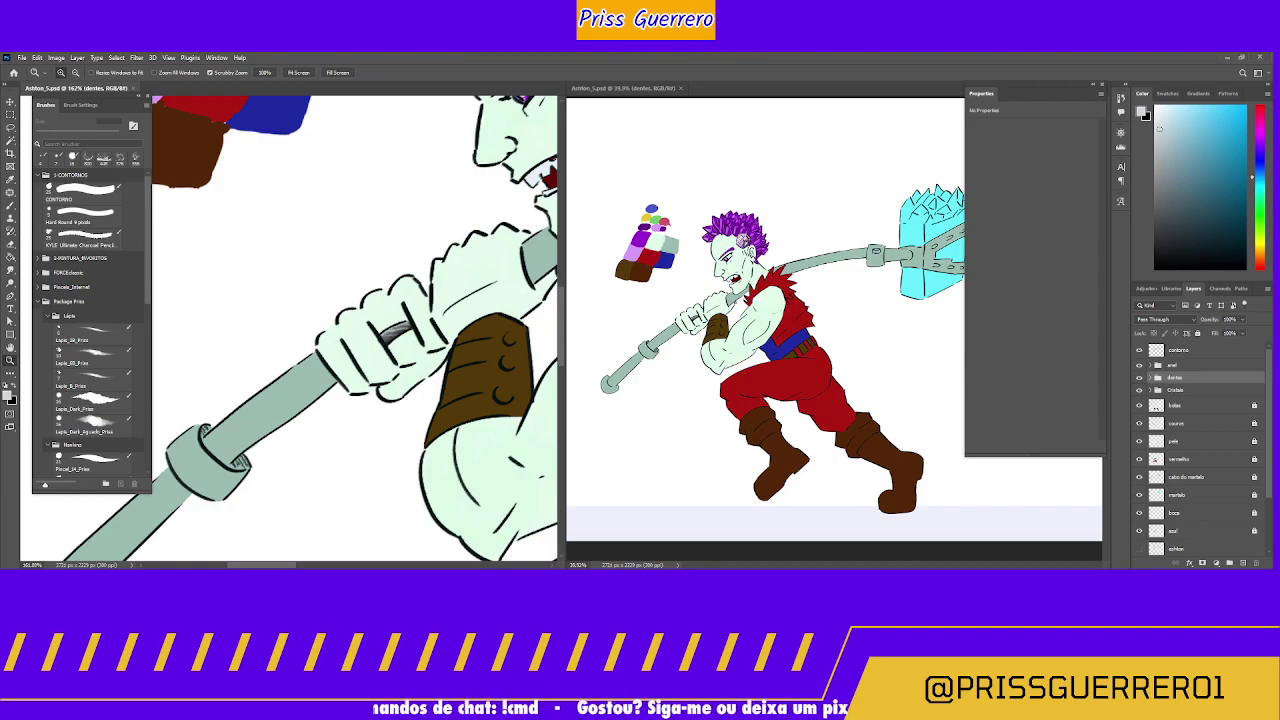
Step: Put the couros leather layer into a new group renamed 'bracelete e cinto'
click(1188, 427)
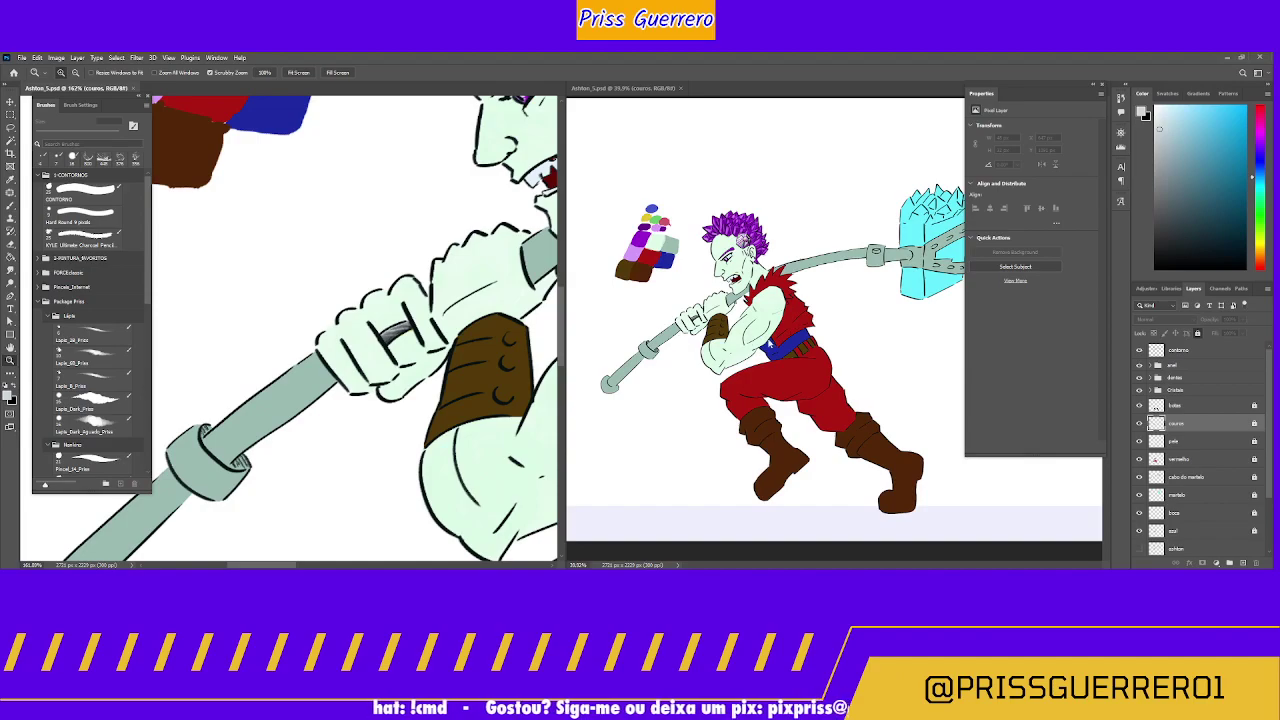
click(1140, 424)
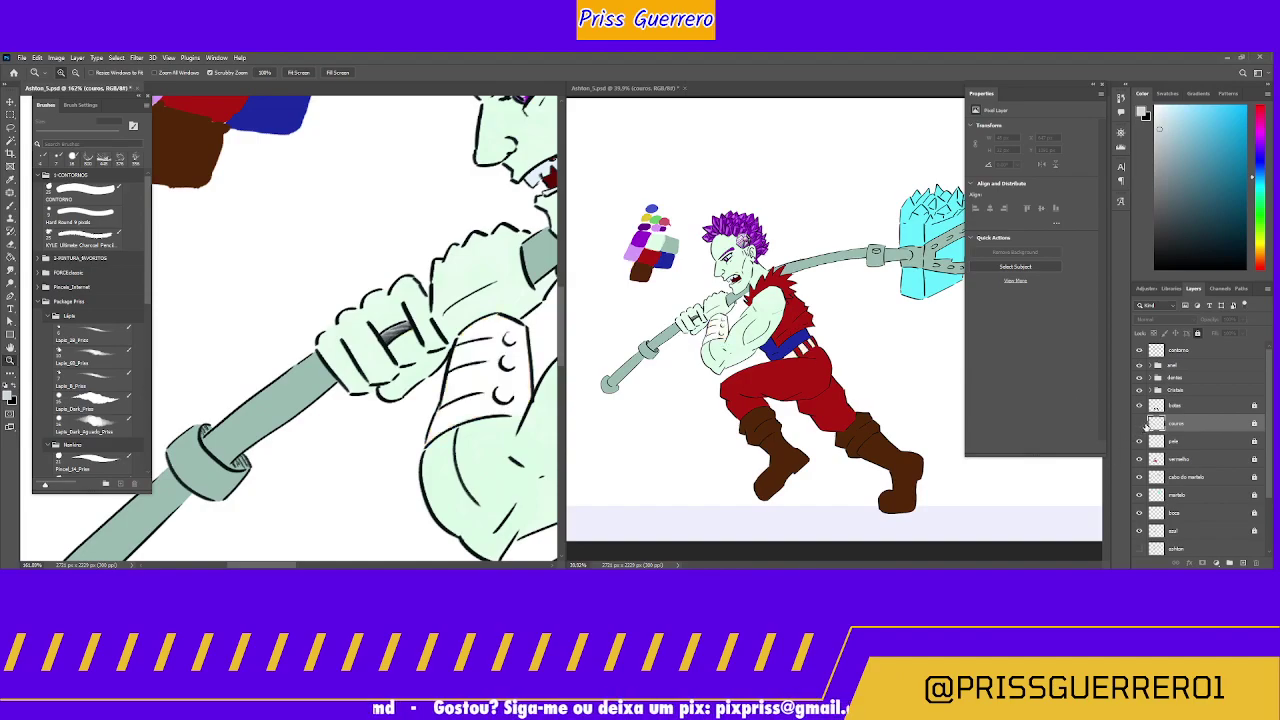
click(1140, 424)
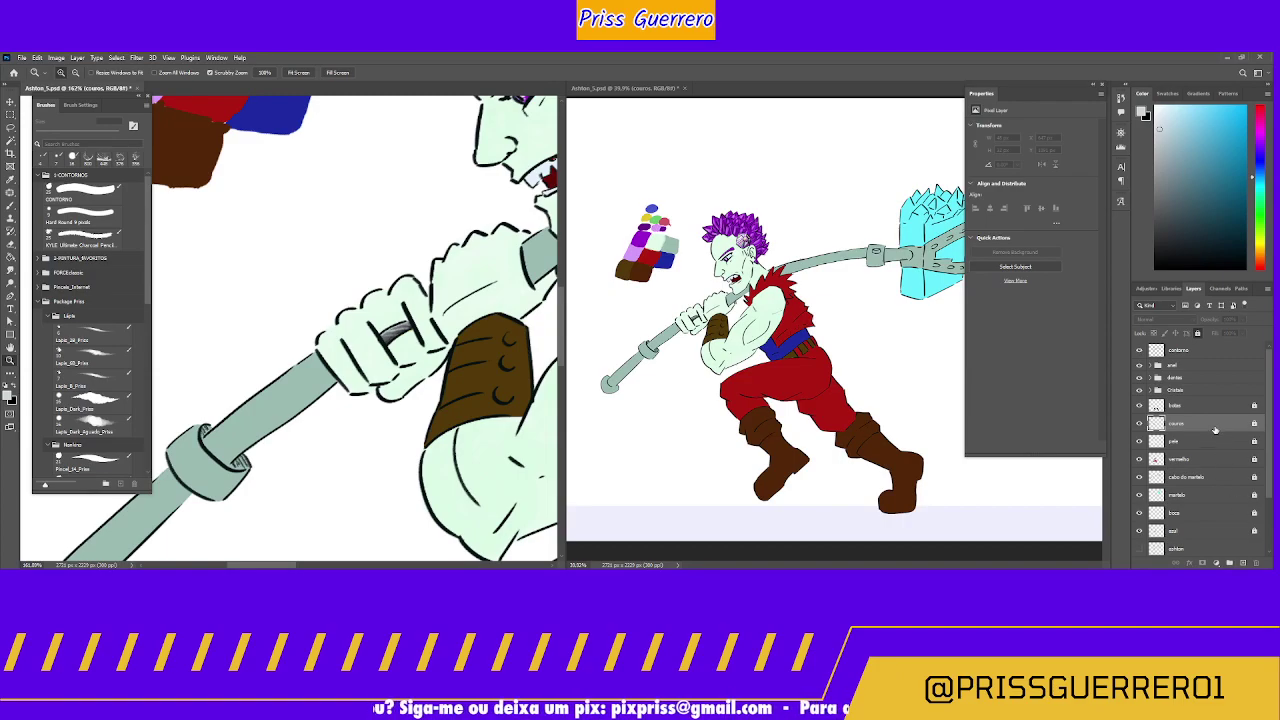
drag(1213, 424, 1229, 563)
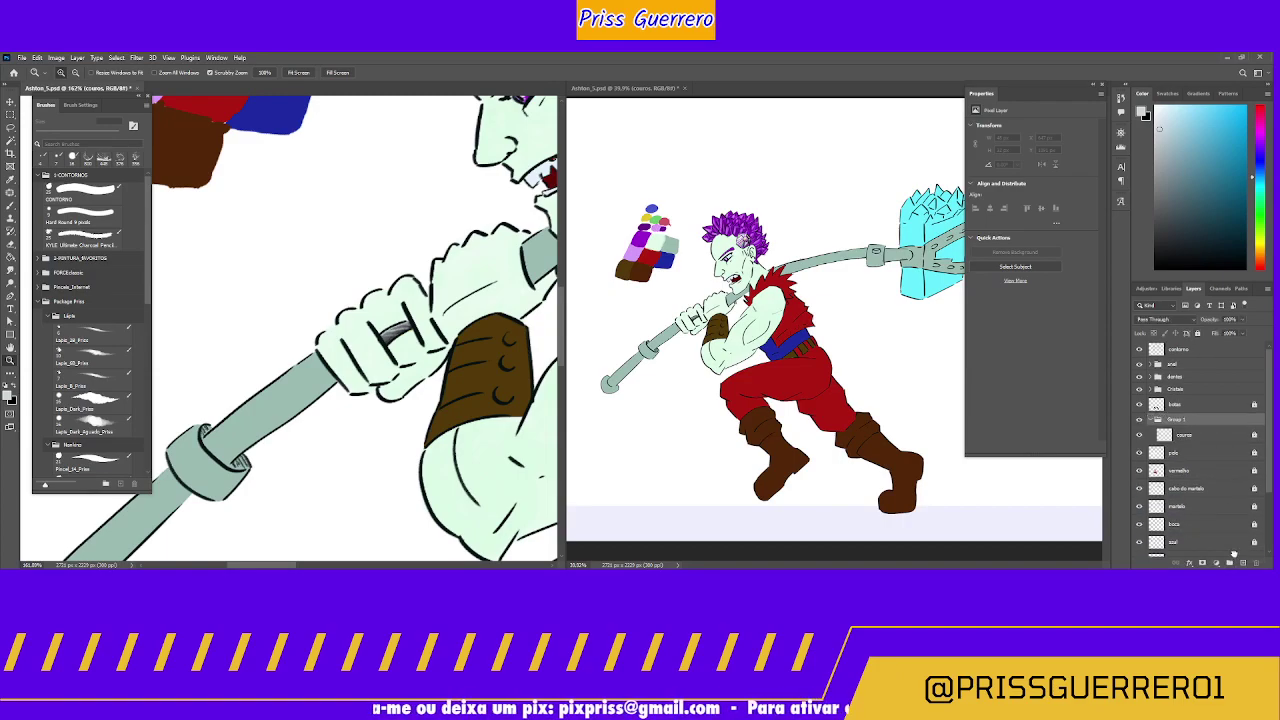
double_click(1176, 420)
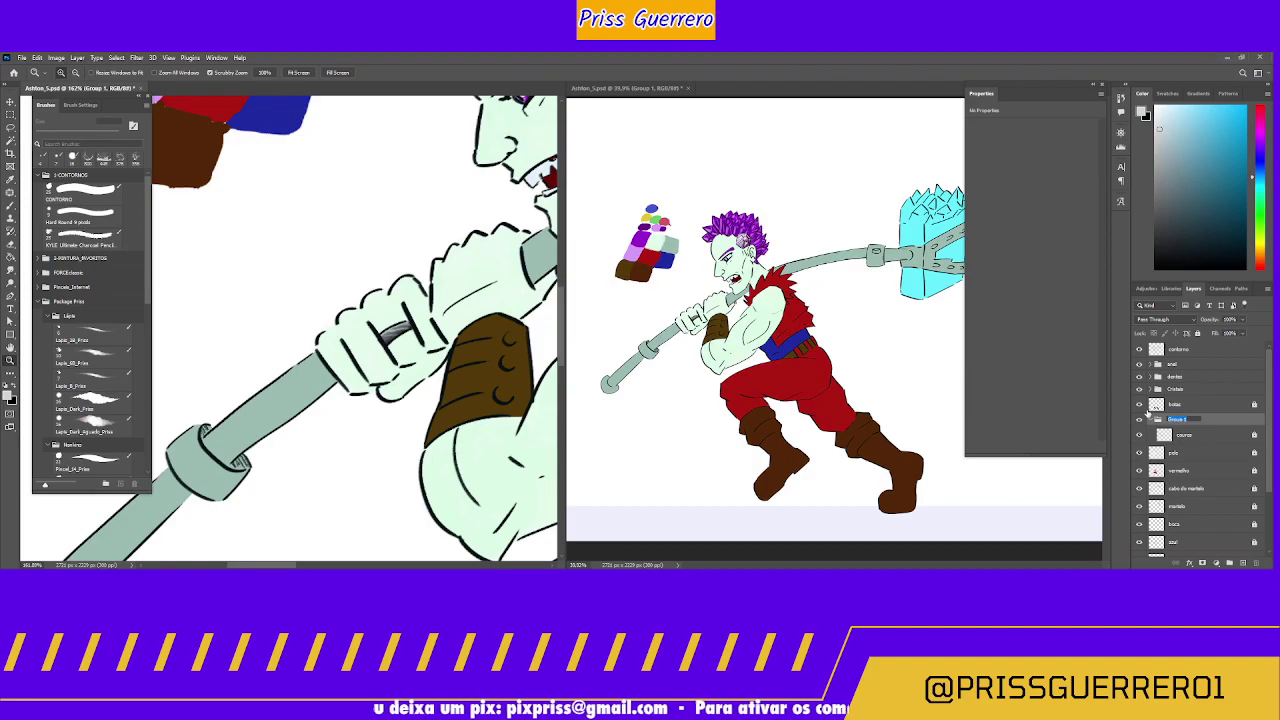
text(couros)
key(Return)
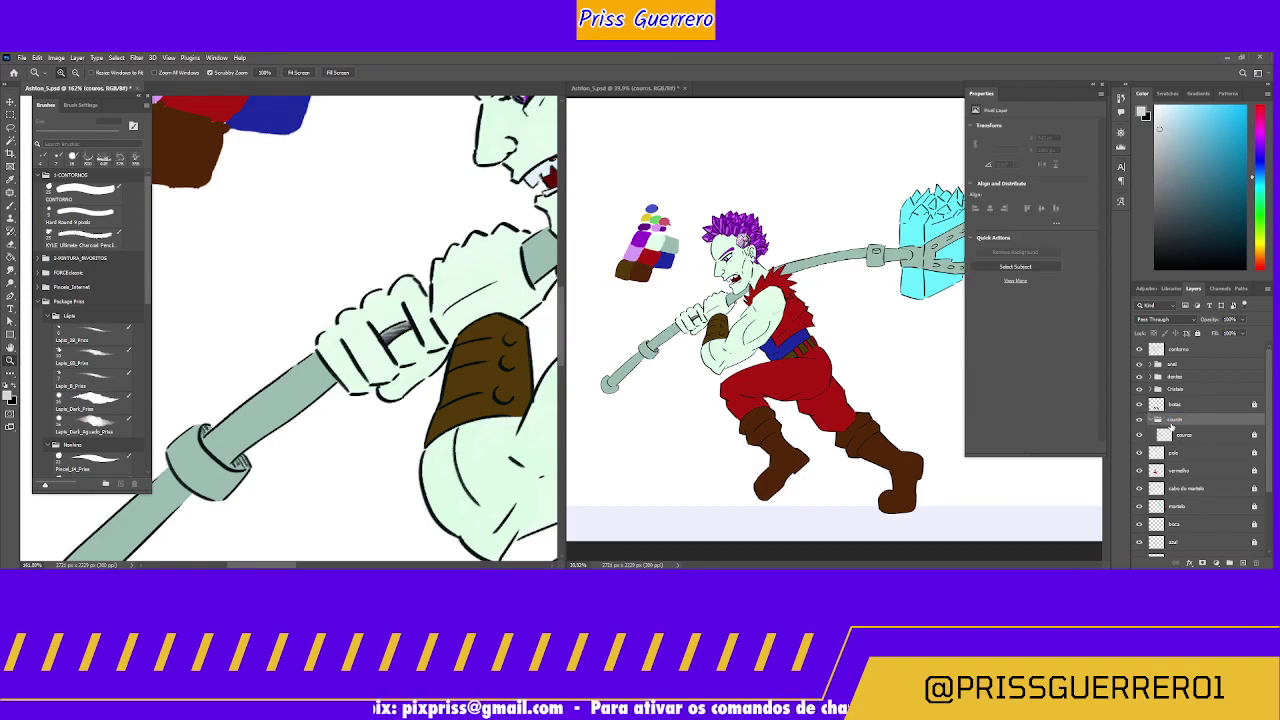
click(1177, 423)
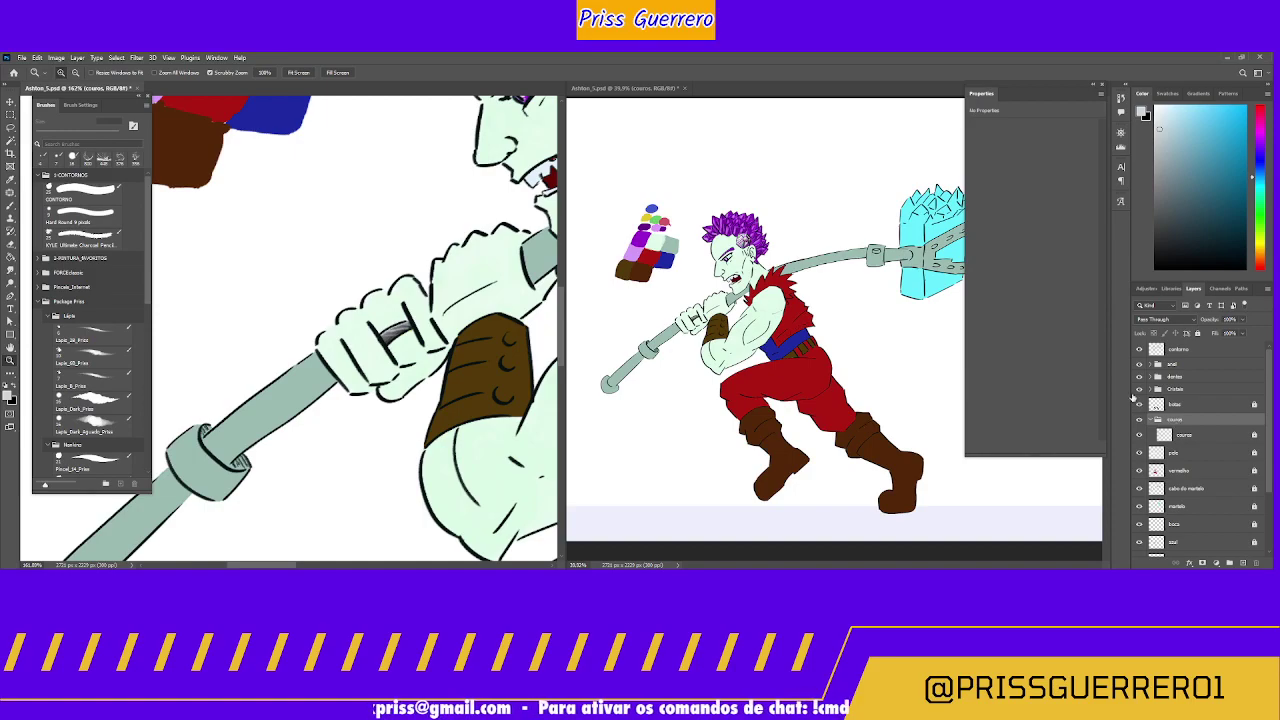
double_click(1168, 419)
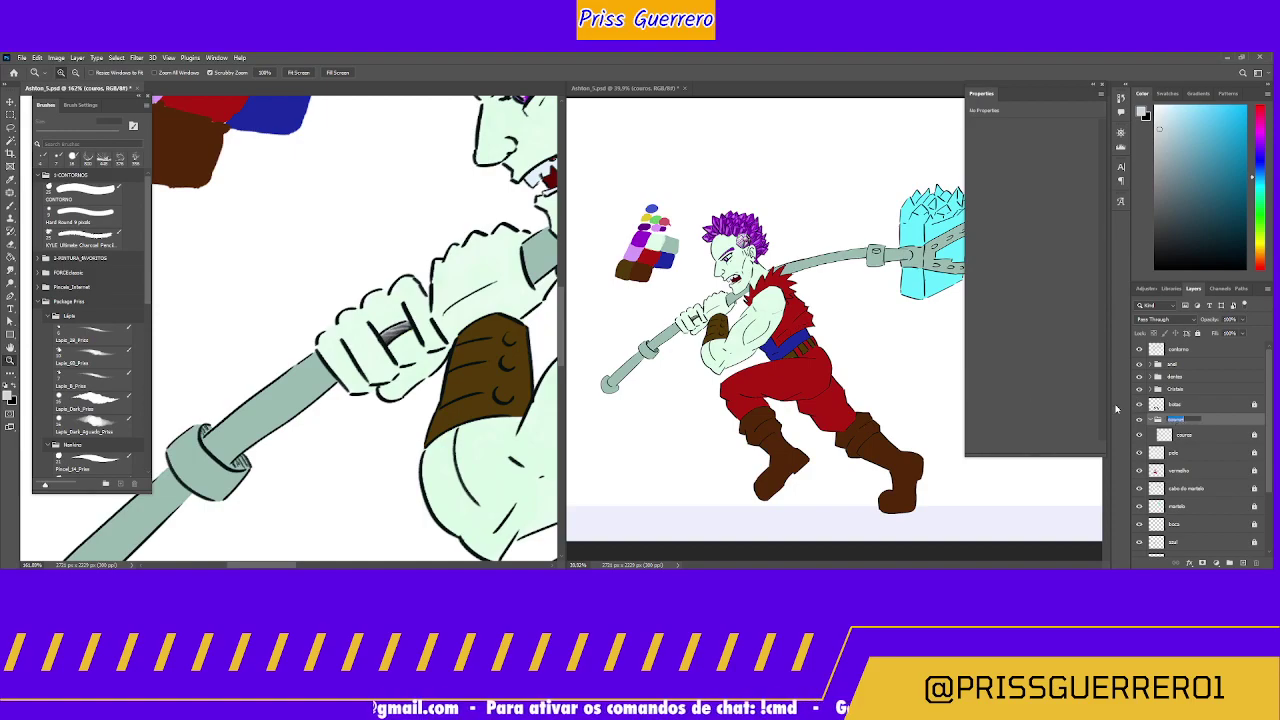
text(braçadeira)
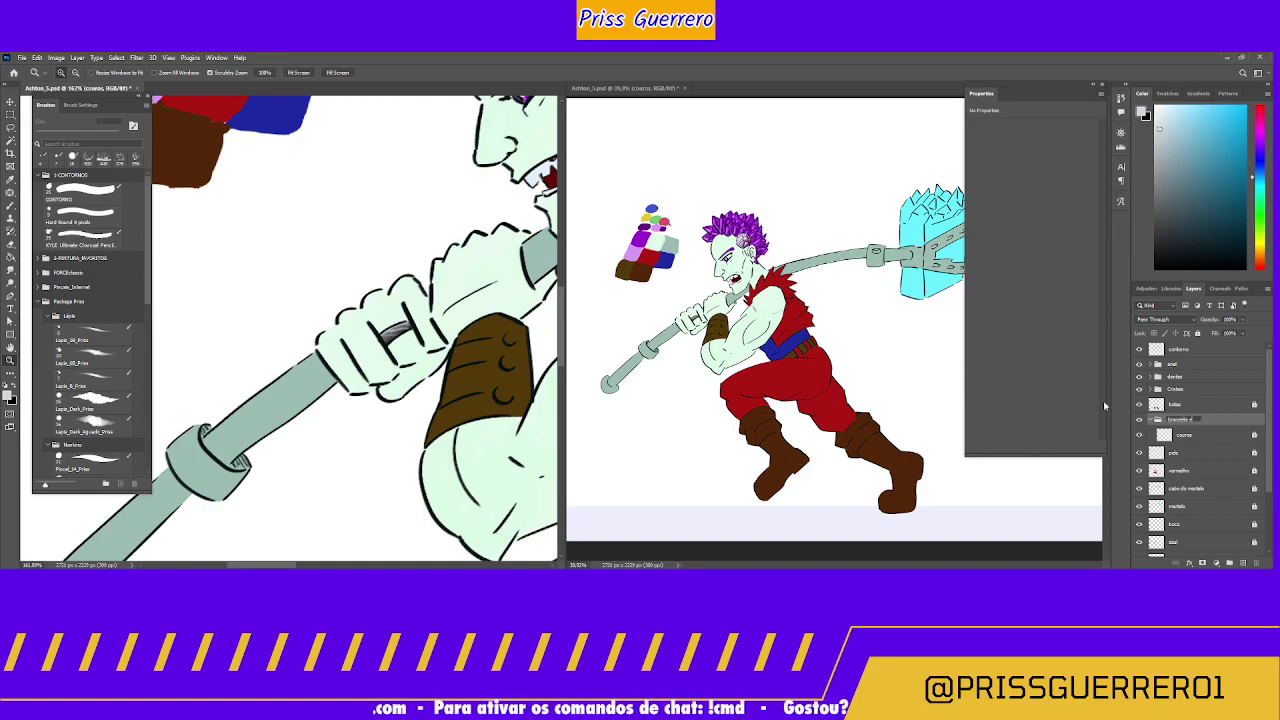
text( e cinto)
key(Return)
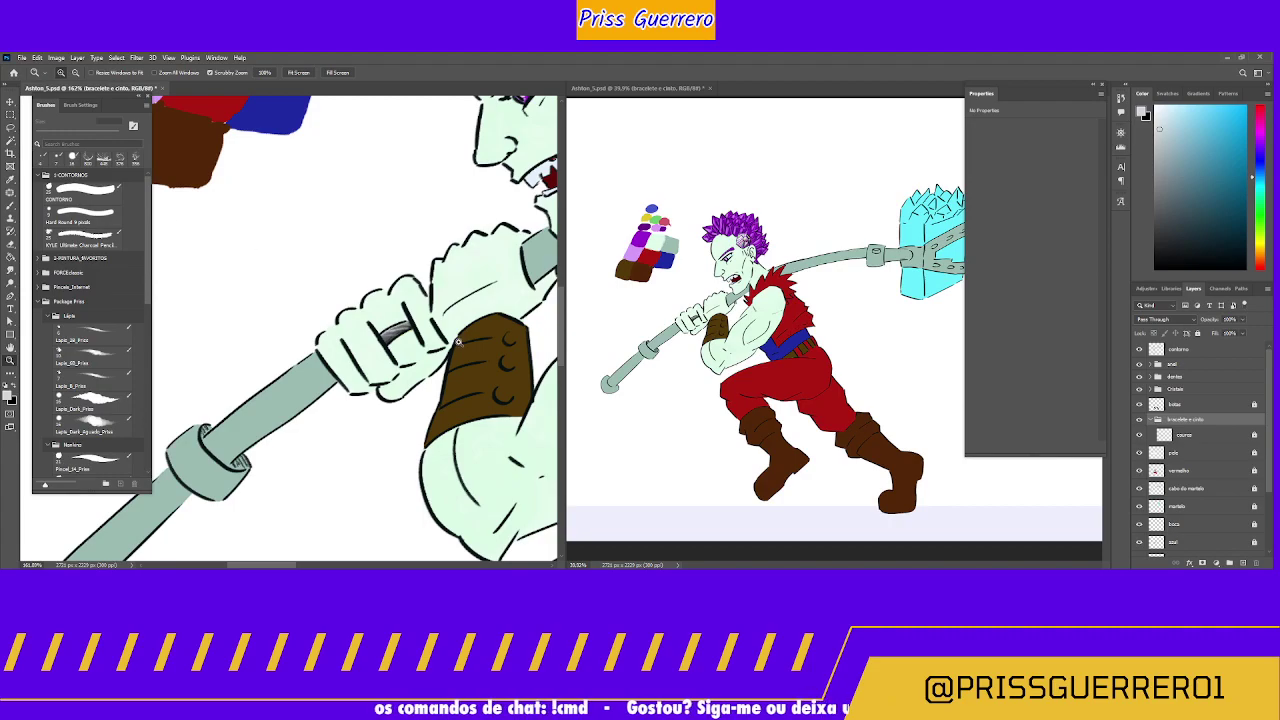
Step: Zoom in on the bracer and sample its brown as the painting colour
click(490, 330)
click(495, 323)
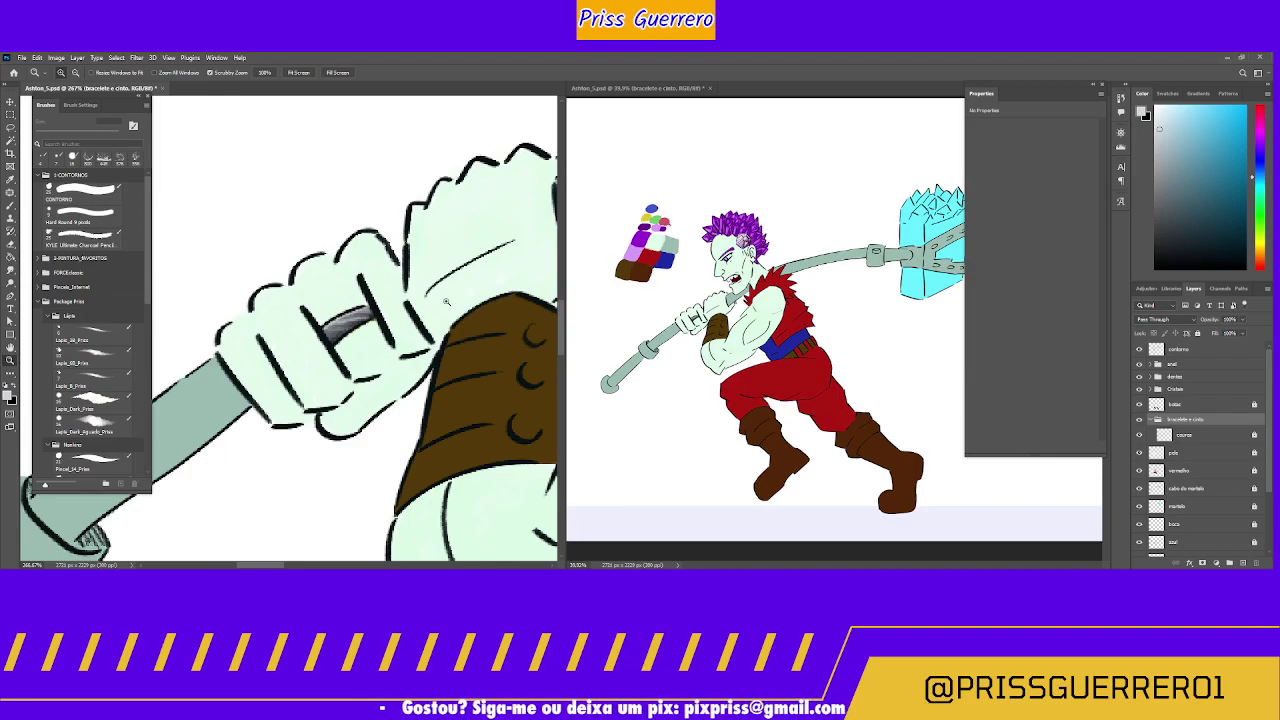
drag(482, 305, 309, 288)
scroll(309, 288, up, 3)
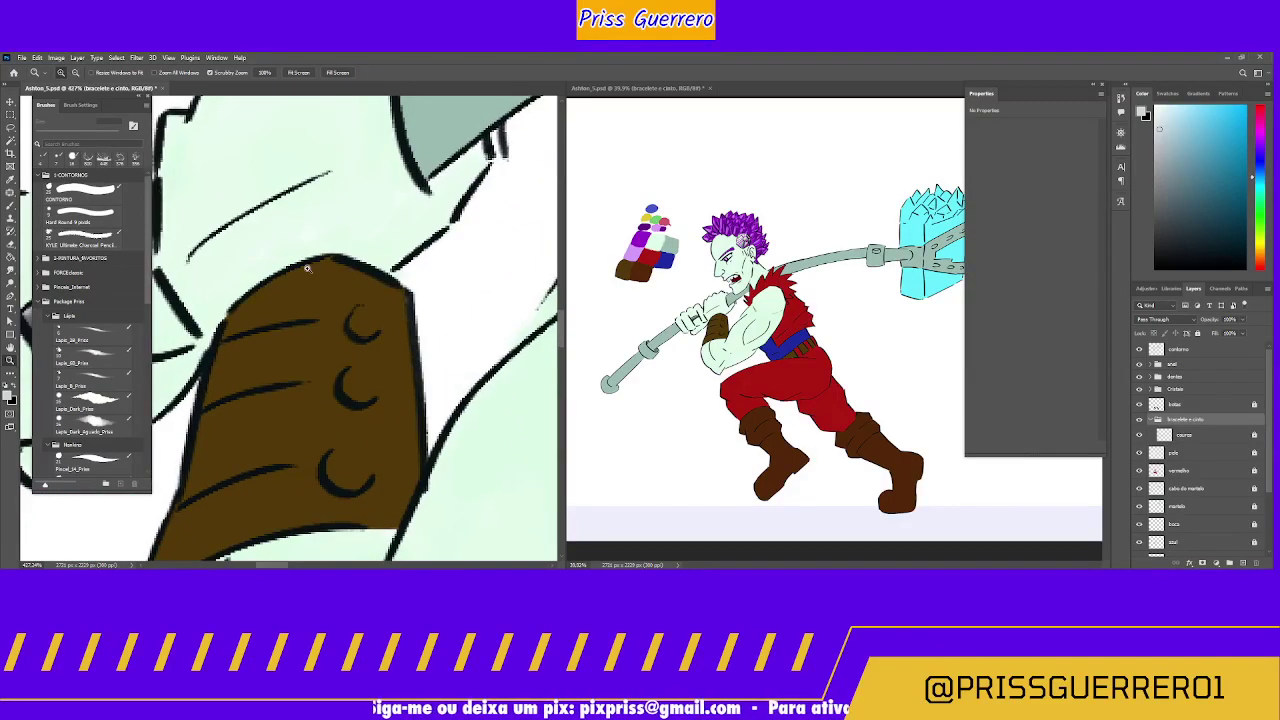
key(i)
click(295, 293)
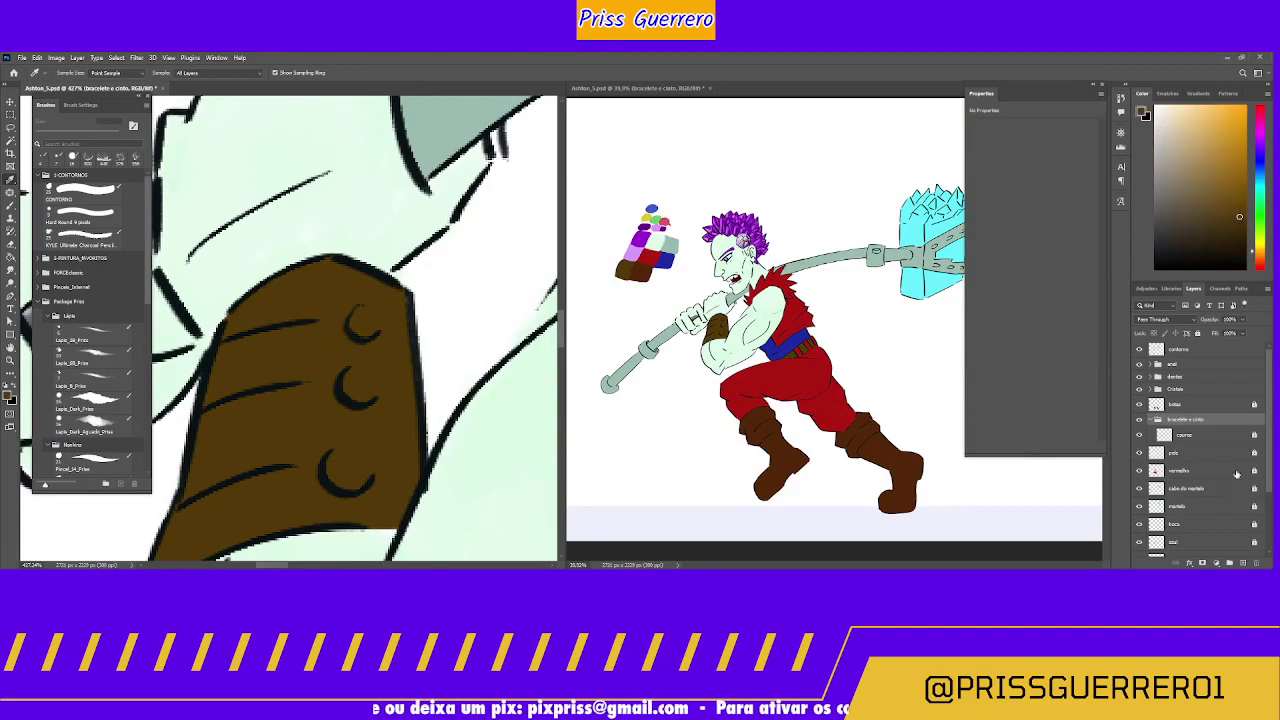
Step: Add a new blank layer above couro and set a Brush of about 35 px
click(1218, 436)
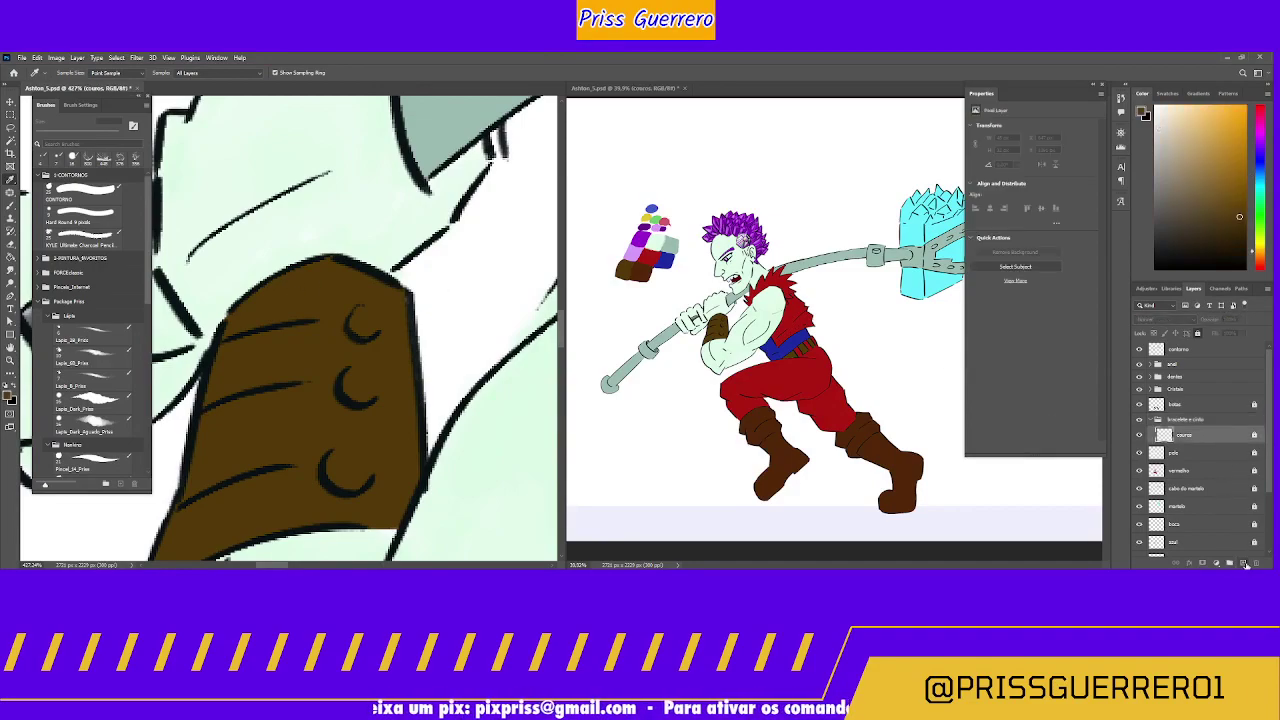
click(1243, 563)
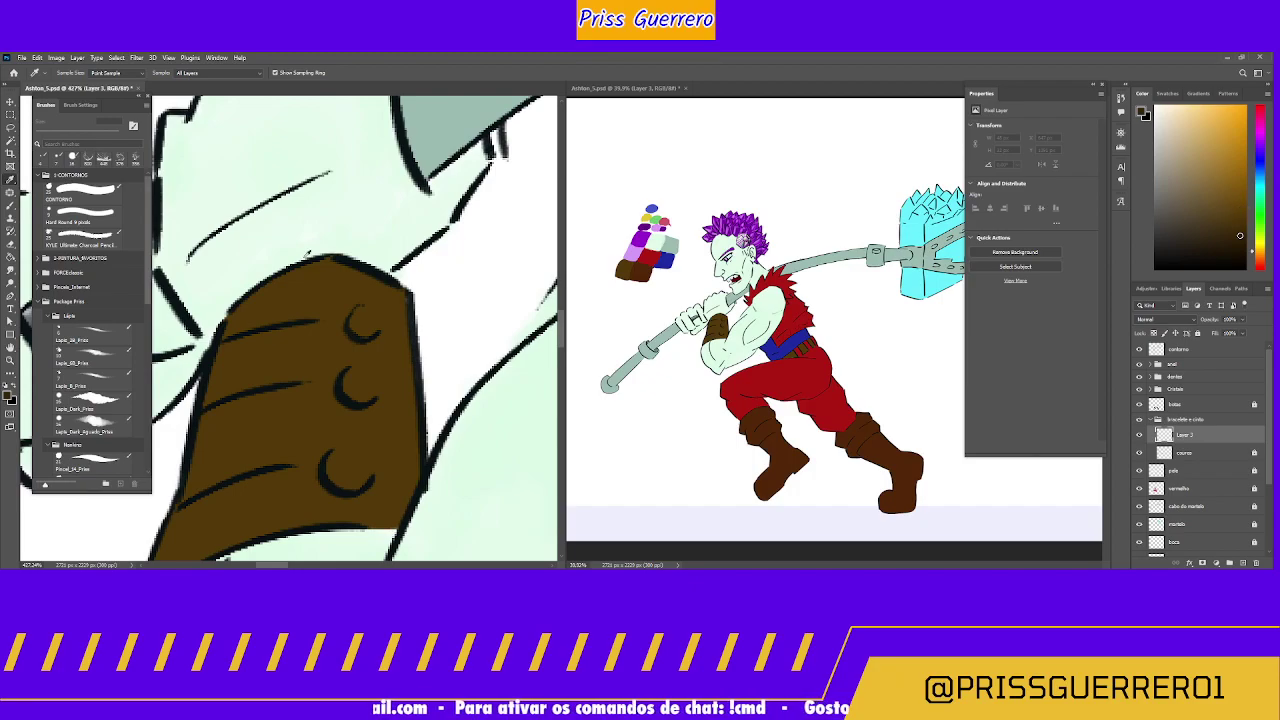
key(b)
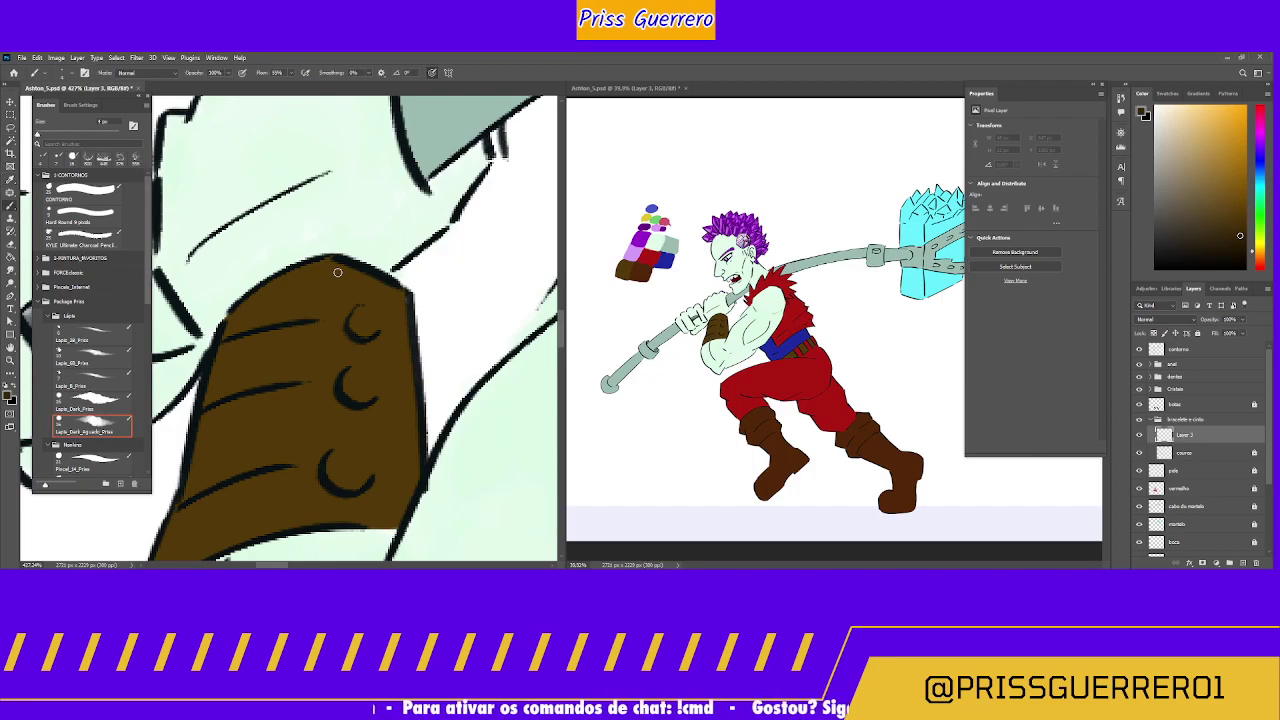
key(bracketright)
key(bracketright)
key(bracketright)
key(bracketright)
key(bracketright)
key(bracketright)
key(bracketright)
key(bracketright)
key(bracketright)
key(bracketright)
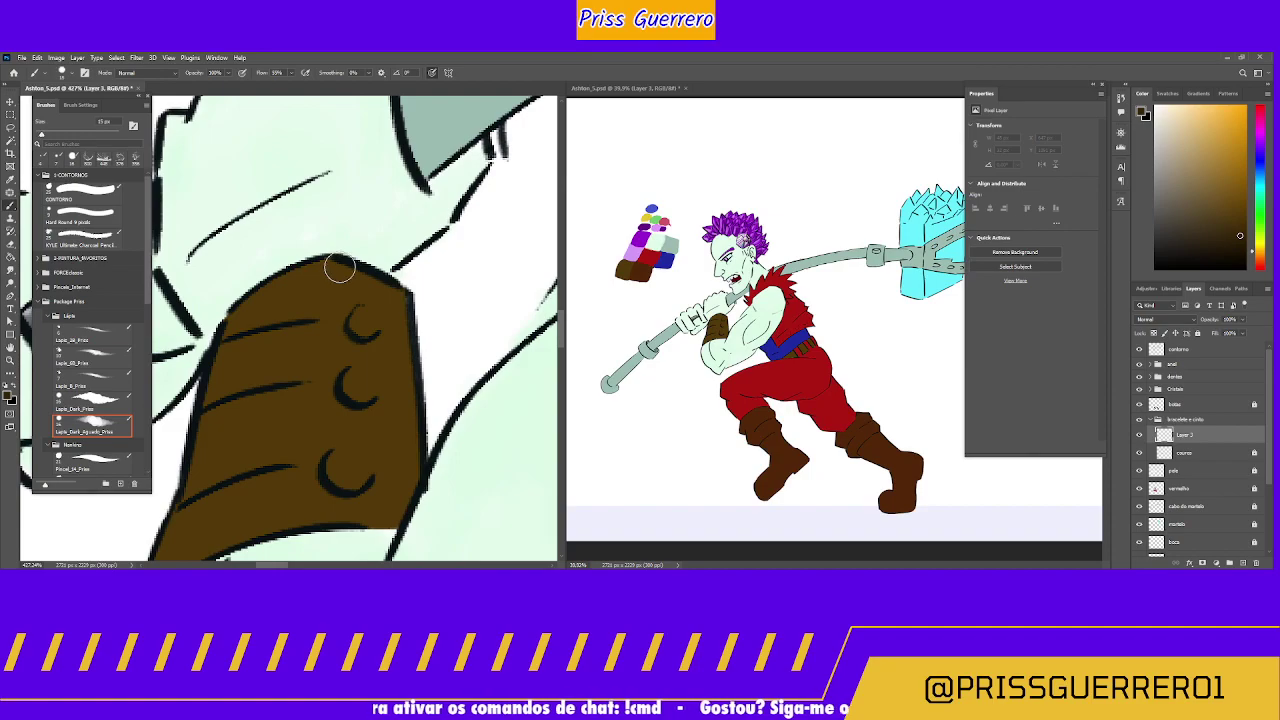
Step: Try dark shading on the bracer's top, then undo it back to flat brown
mouse_move(352, 295)
mouse_down()
mouse_move(384, 293)
mouse_move(392, 332)
mouse_move(389, 286)
mouse_move(398, 353)
mouse_move(399, 287)
mouse_move(412, 420)
mouse_move(391, 354)
mouse_move(410, 497)
mouse_move(411, 409)
mouse_move(402, 515)
mouse_move(404, 450)
mouse_move(387, 519)
mouse_move(388, 504)
mouse_move(321, 516)
mouse_move(308, 512)
mouse_move(389, 505)
mouse_move(305, 497)
mouse_up()
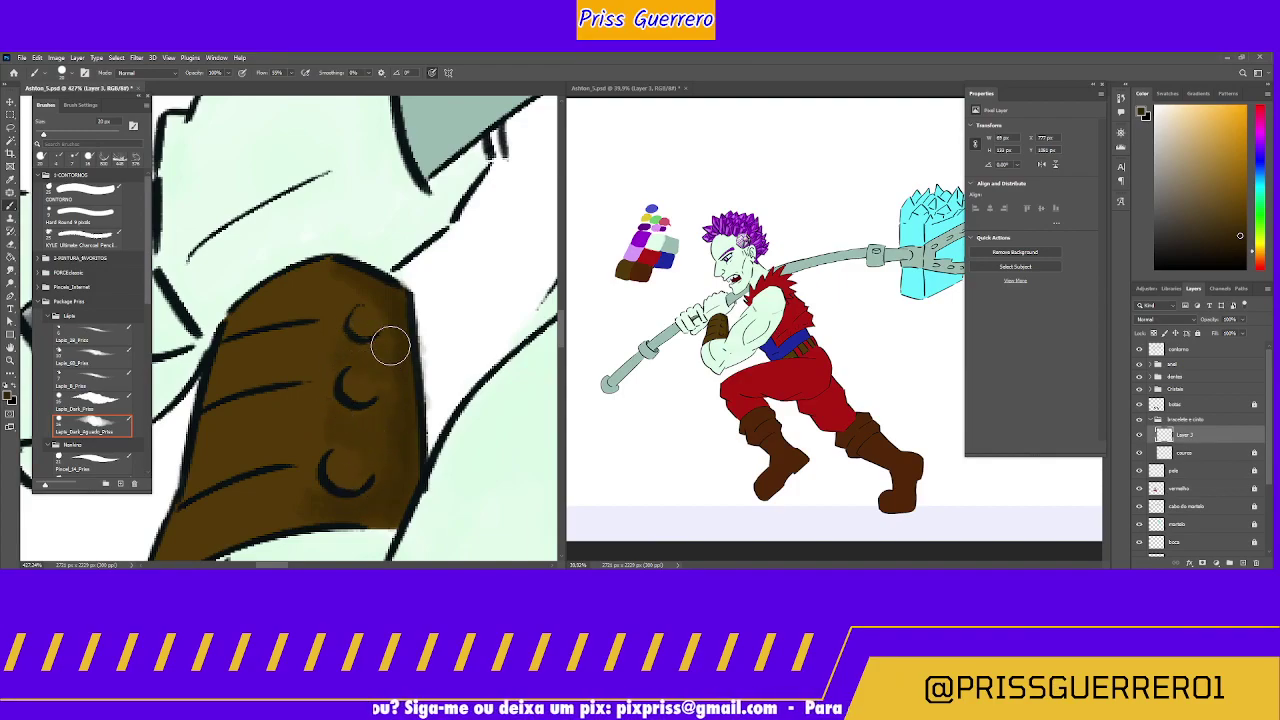
mouse_move(336, 291)
mouse_down()
mouse_move(334, 321)
mouse_move(339, 304)
mouse_move(334, 380)
mouse_move(351, 283)
mouse_move(344, 336)
mouse_up()
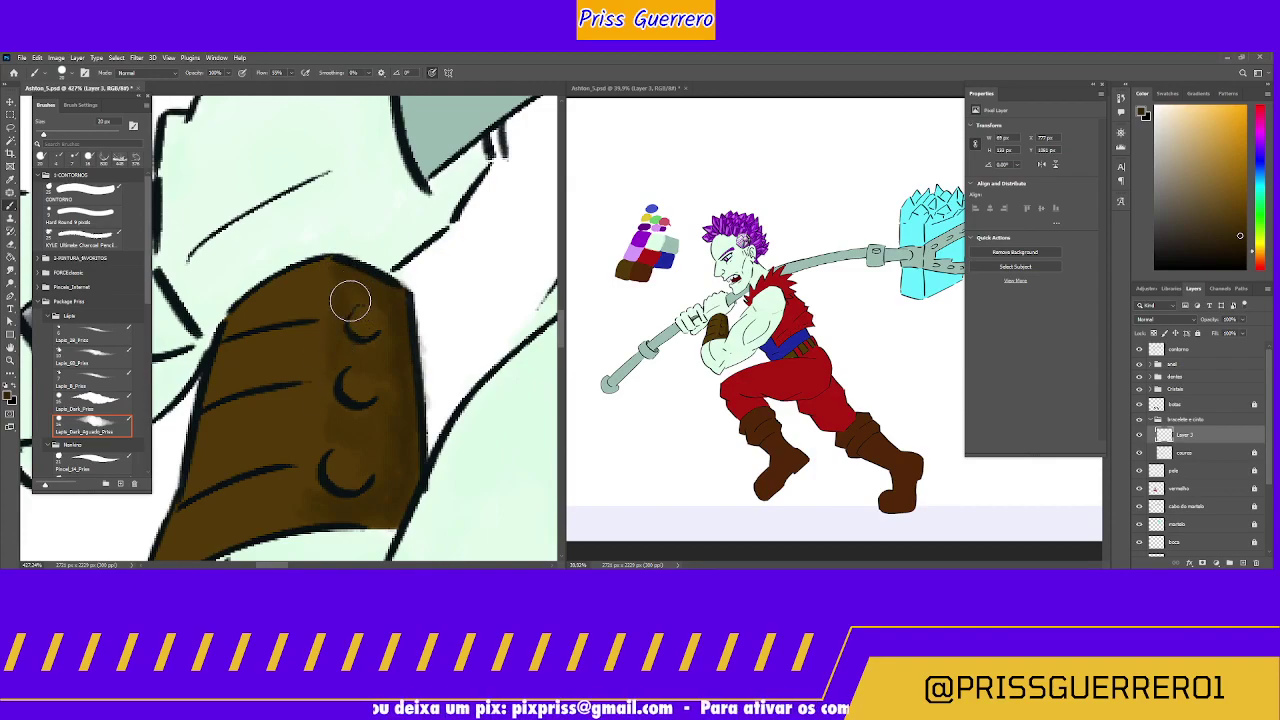
drag(351, 291, 363, 314)
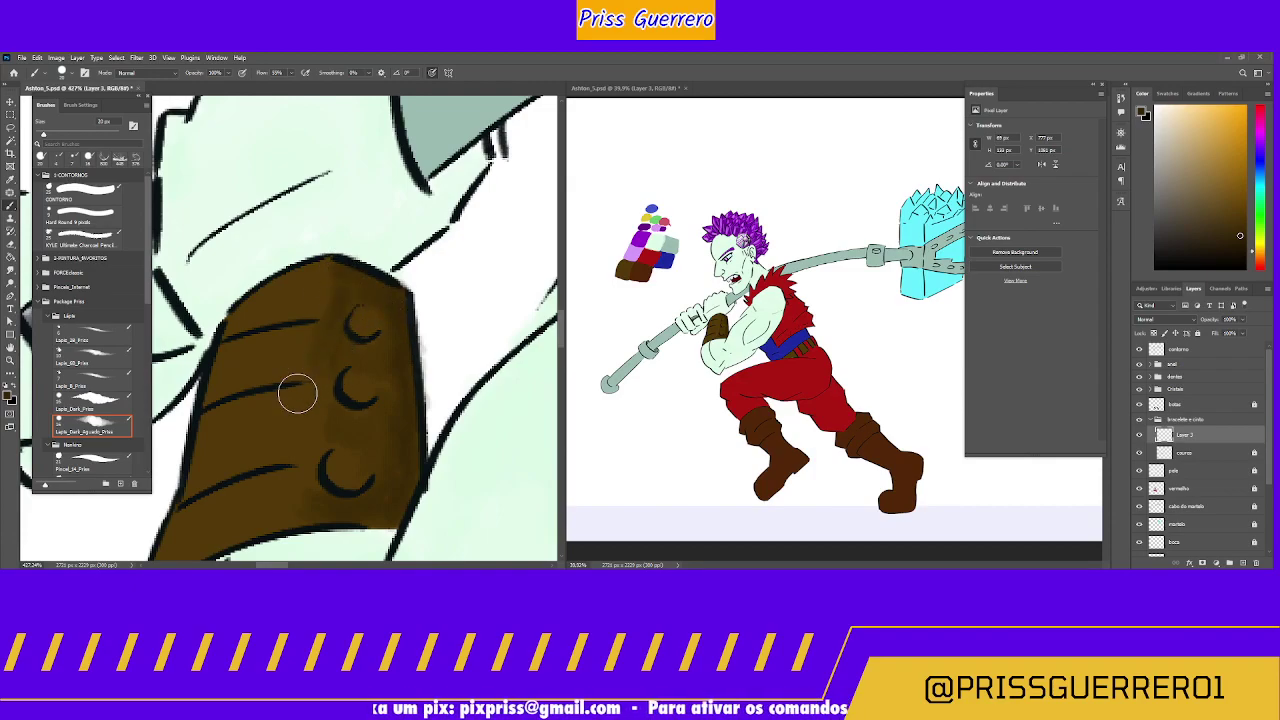
key(ctrl+z)
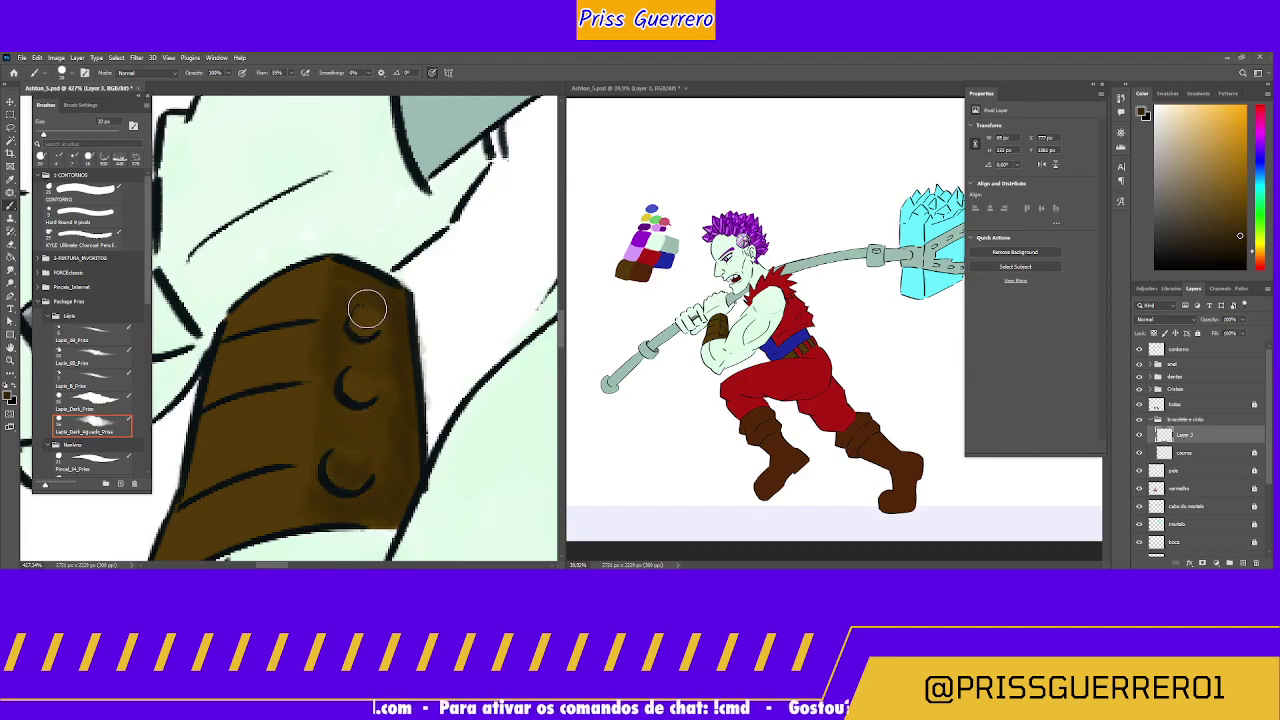
key(bracketright)
key(bracketright)
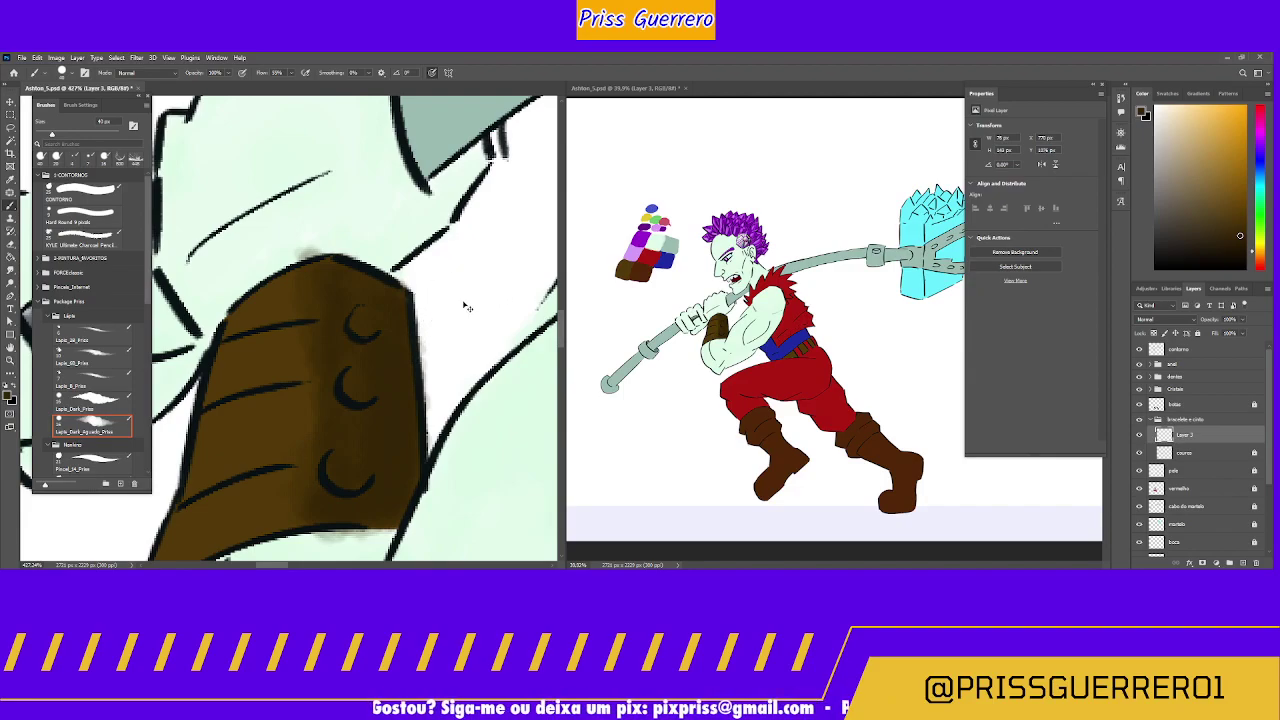
key(ctrl+z)
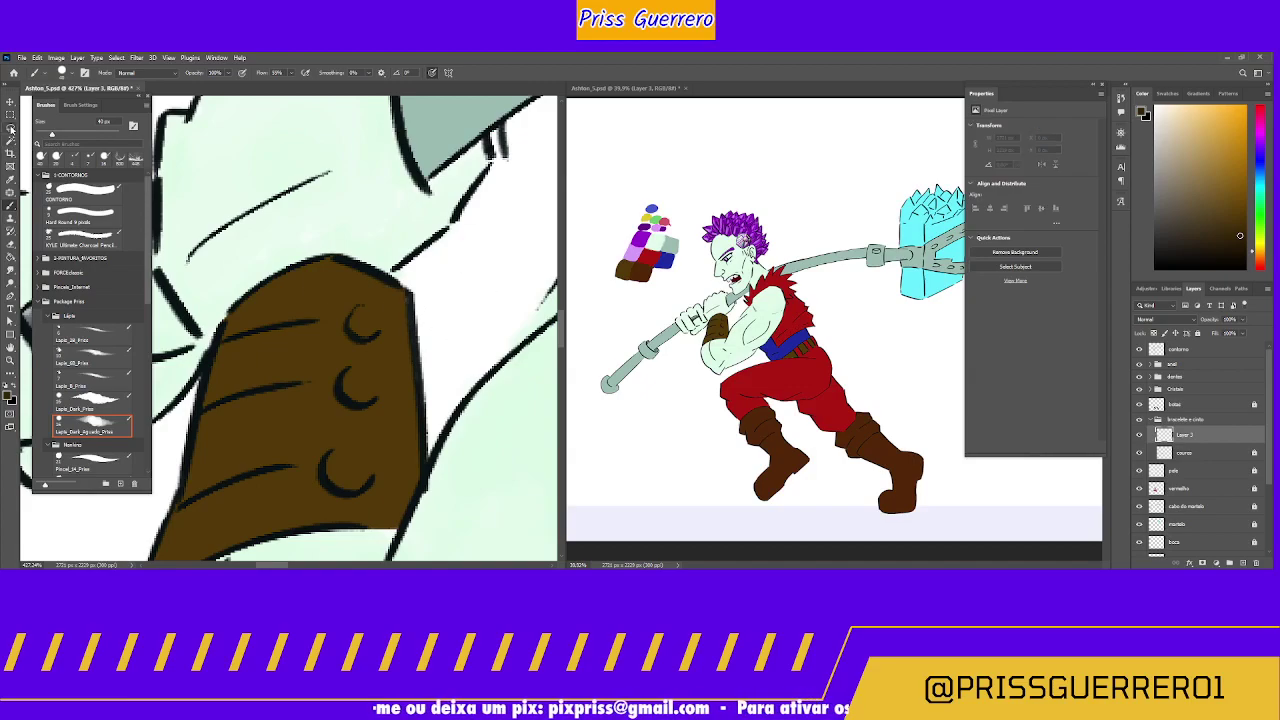
Step: Lasso the bracer's studded edge and paint its right half a darker brown
click(10, 129)
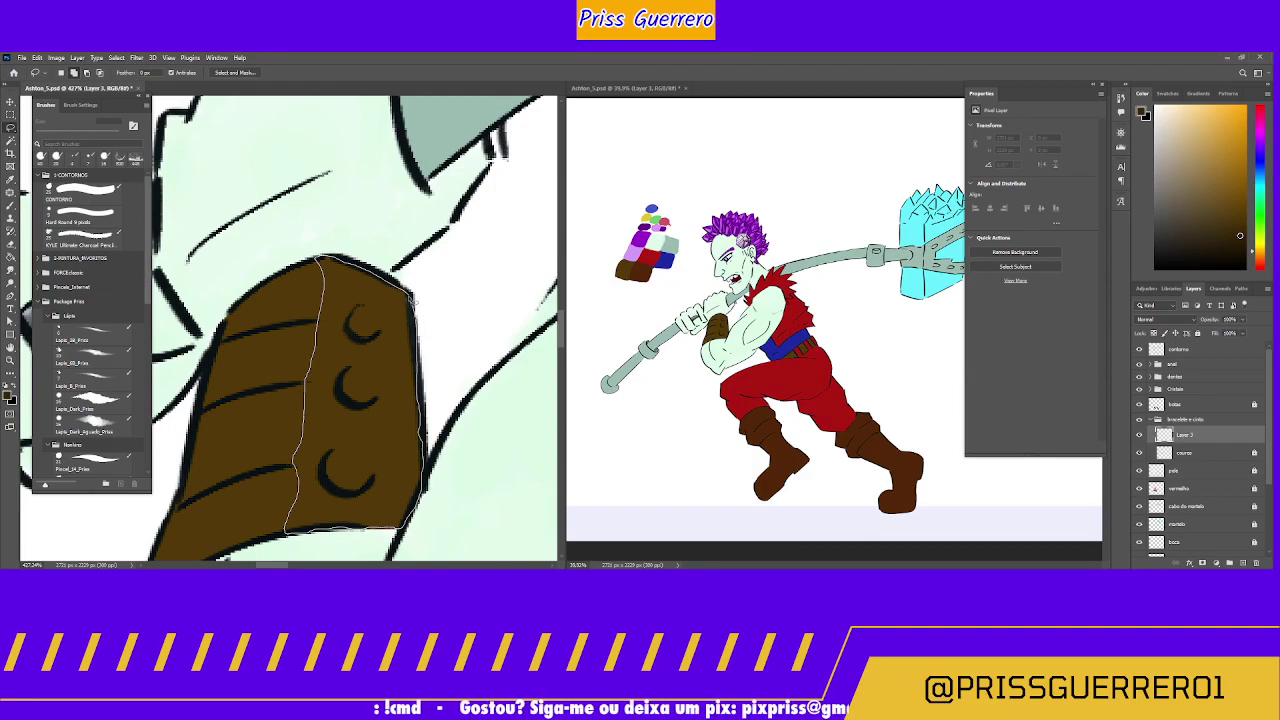
drag(413, 300, 413, 302)
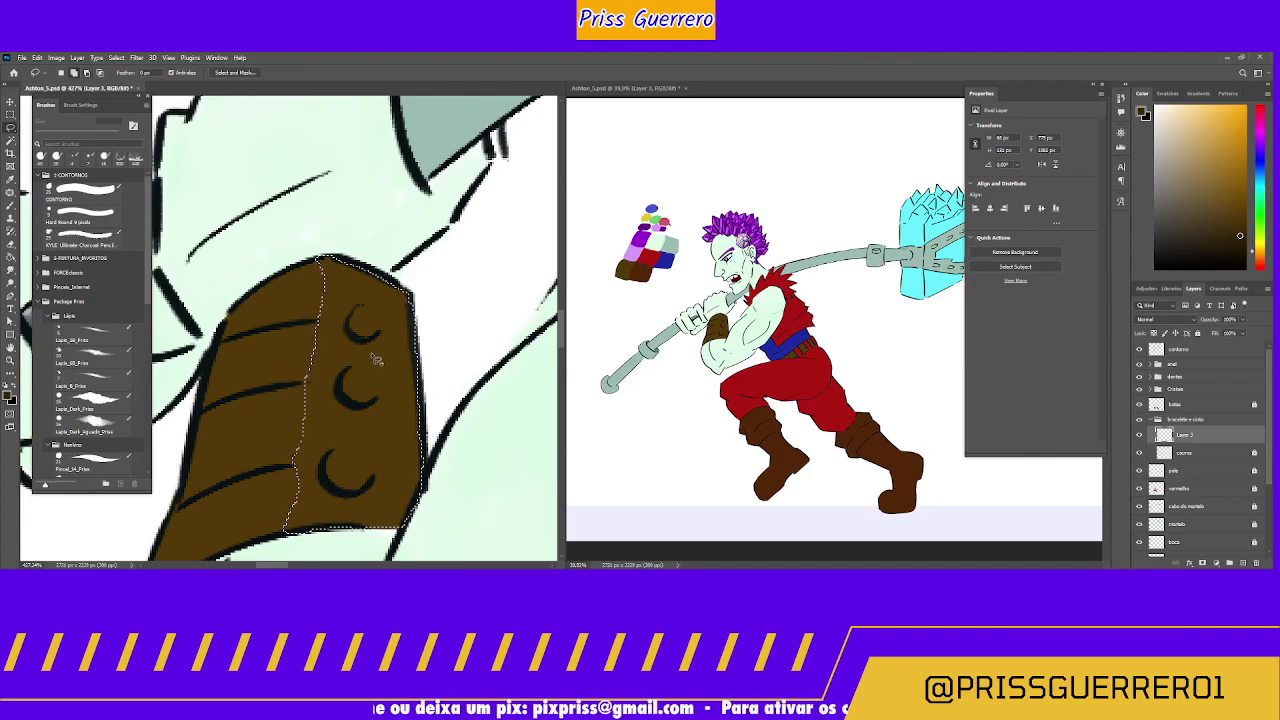
key(b)
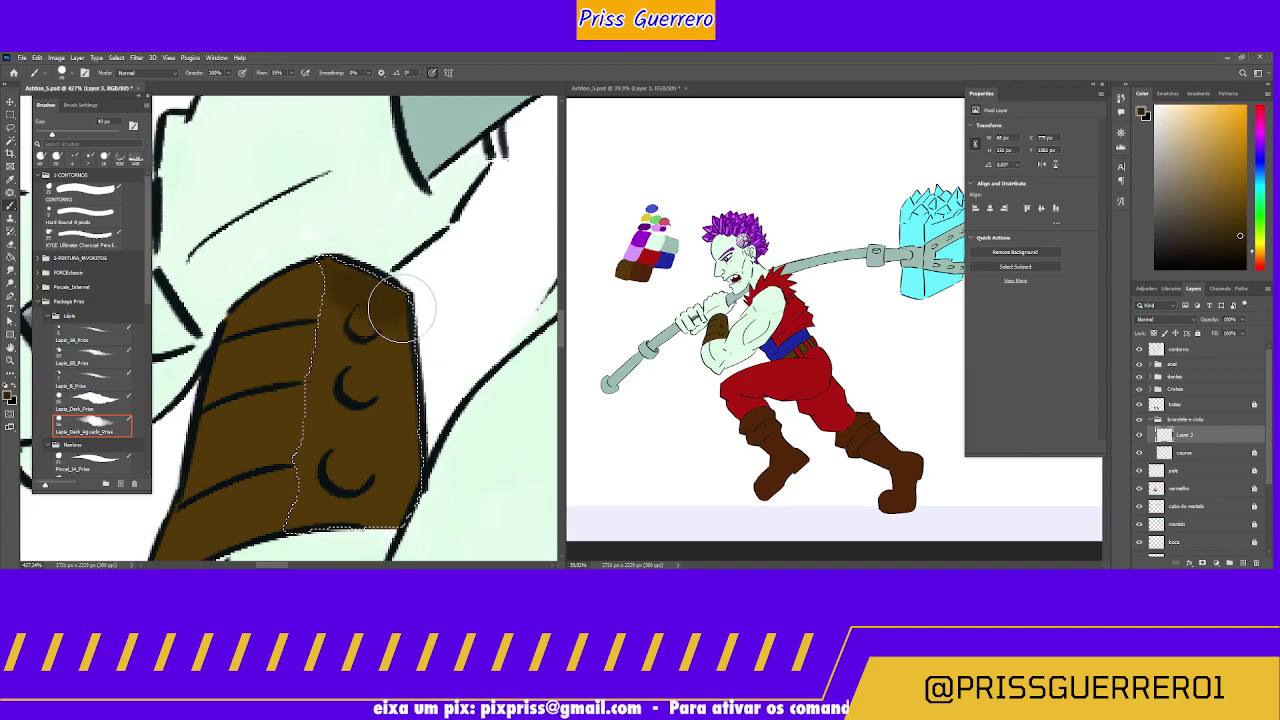
mouse_move(337, 290)
mouse_down()
mouse_move(306, 515)
mouse_move(346, 477)
mouse_move(379, 479)
mouse_move(383, 519)
mouse_move(385, 298)
mouse_up()
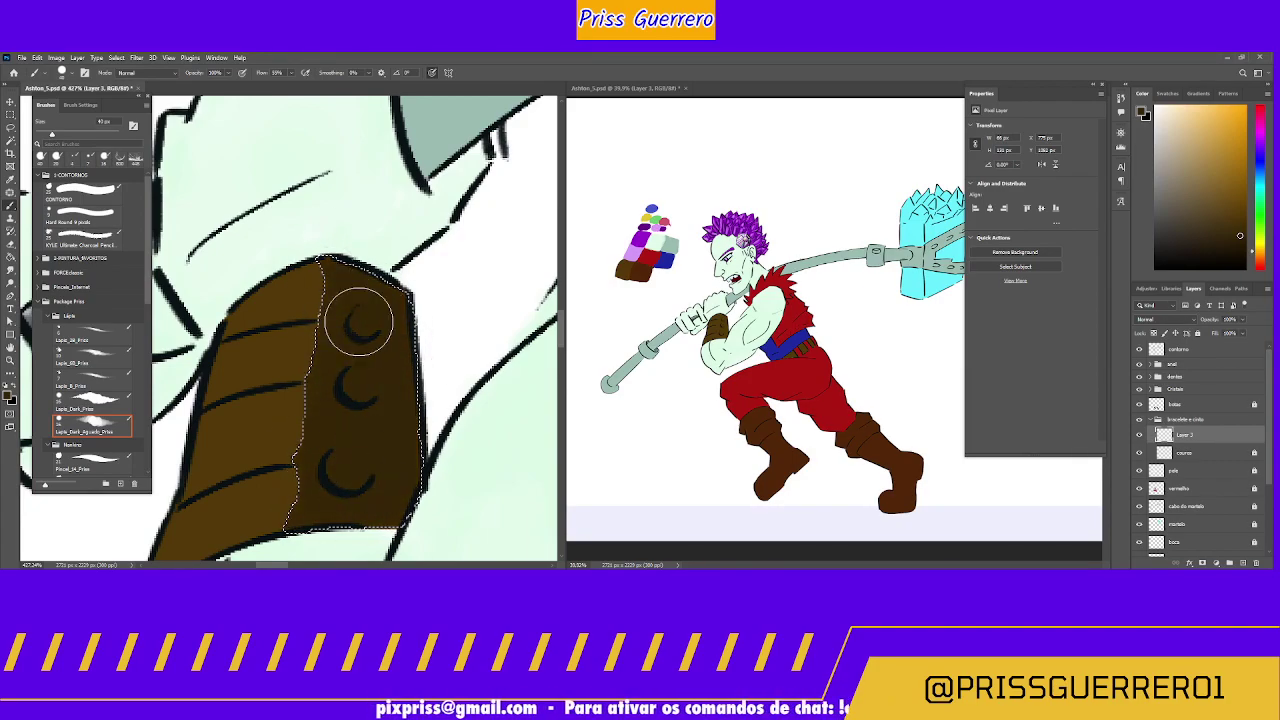
mouse_move(384, 348)
mouse_down()
mouse_move(355, 516)
mouse_move(334, 303)
mouse_move(408, 314)
mouse_move(401, 303)
mouse_move(388, 449)
mouse_move(373, 447)
mouse_move(363, 386)
mouse_up()
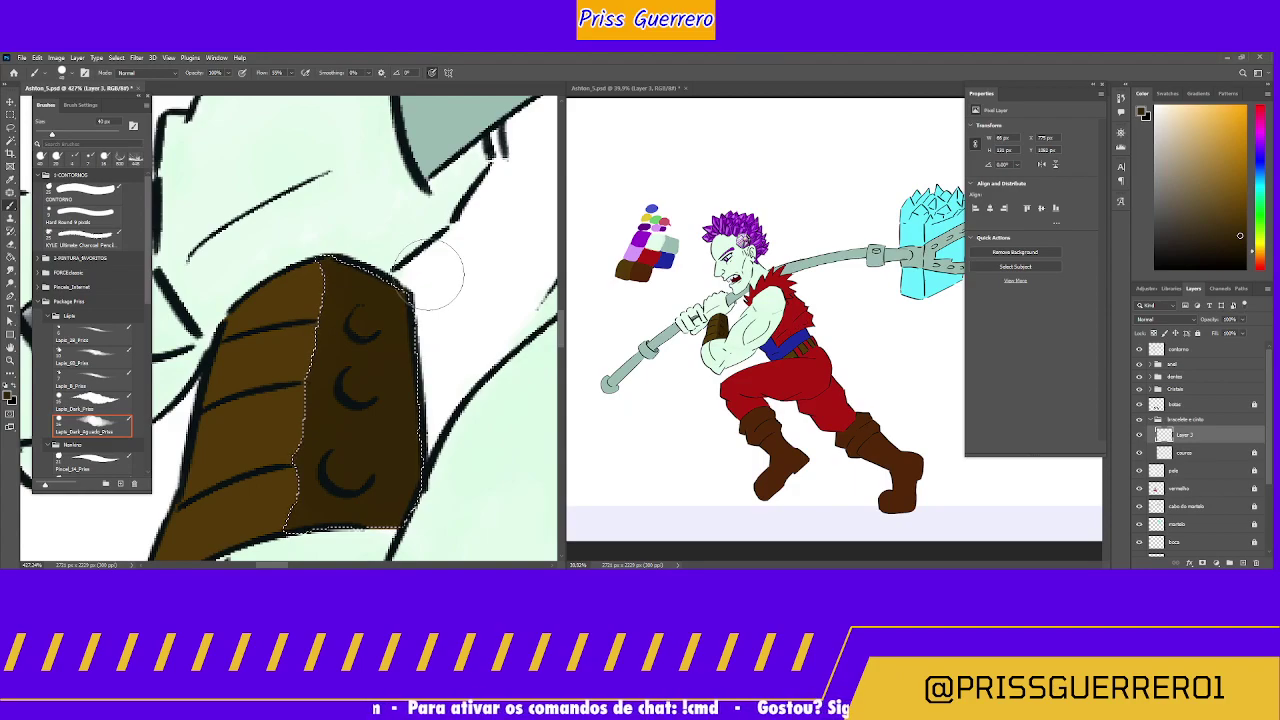
Step: Deselect, shrink the brush, and fill brown along the bracer's lower-left edge
key(ctrl+d)
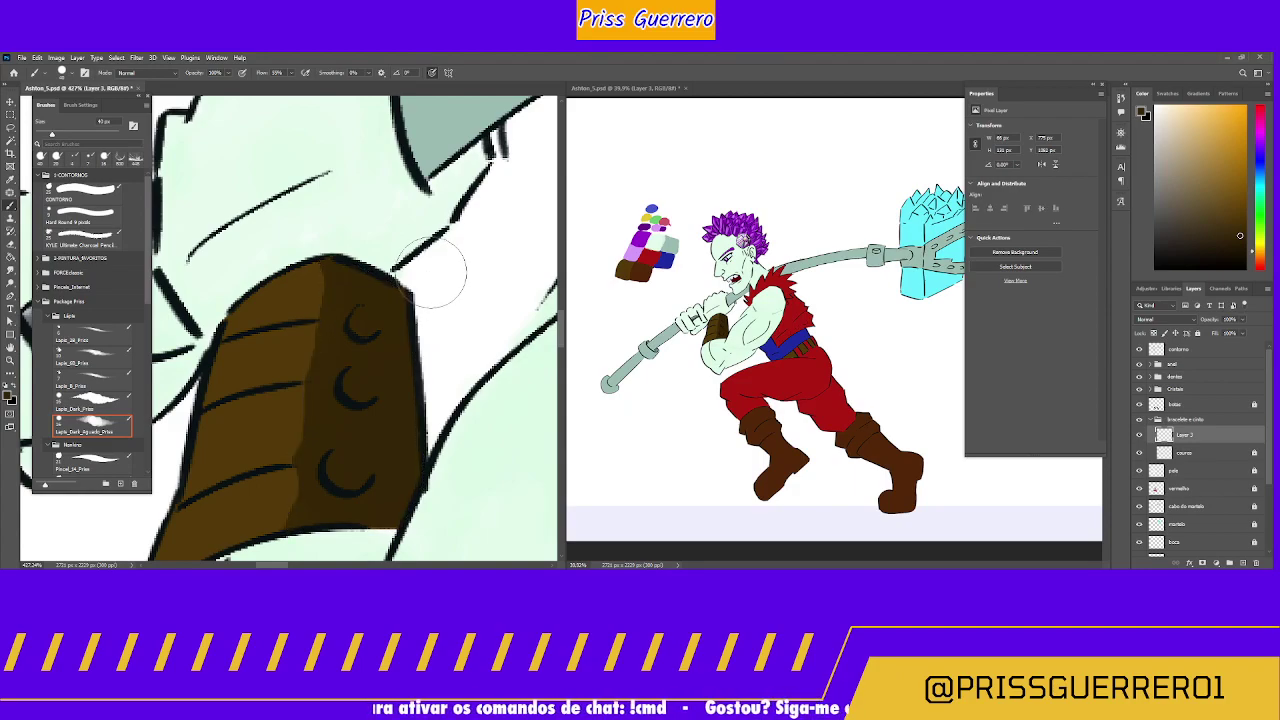
key(bracketleft)
key(bracketleft)
key(bracketleft)
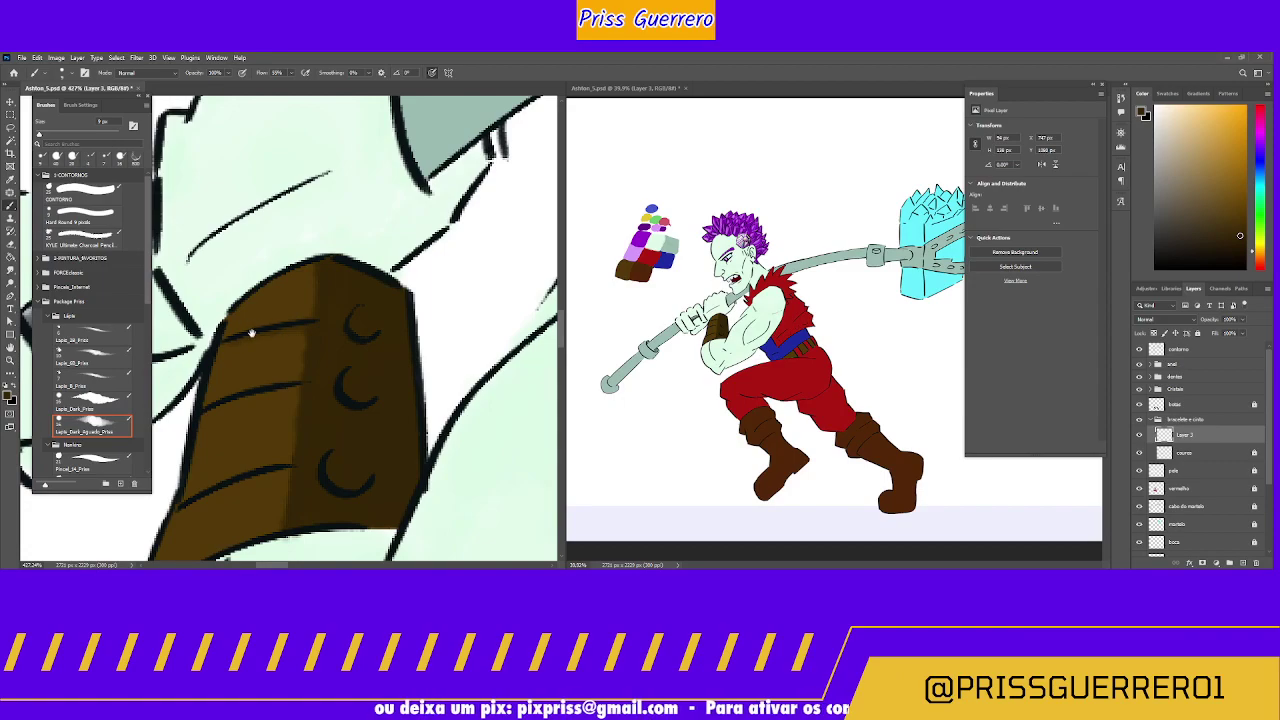
mouse_move(252, 333)
mouse_down()
mouse_move(330, 330)
mouse_move(318, 305)
mouse_up()
scroll(308, 313, up, 3)
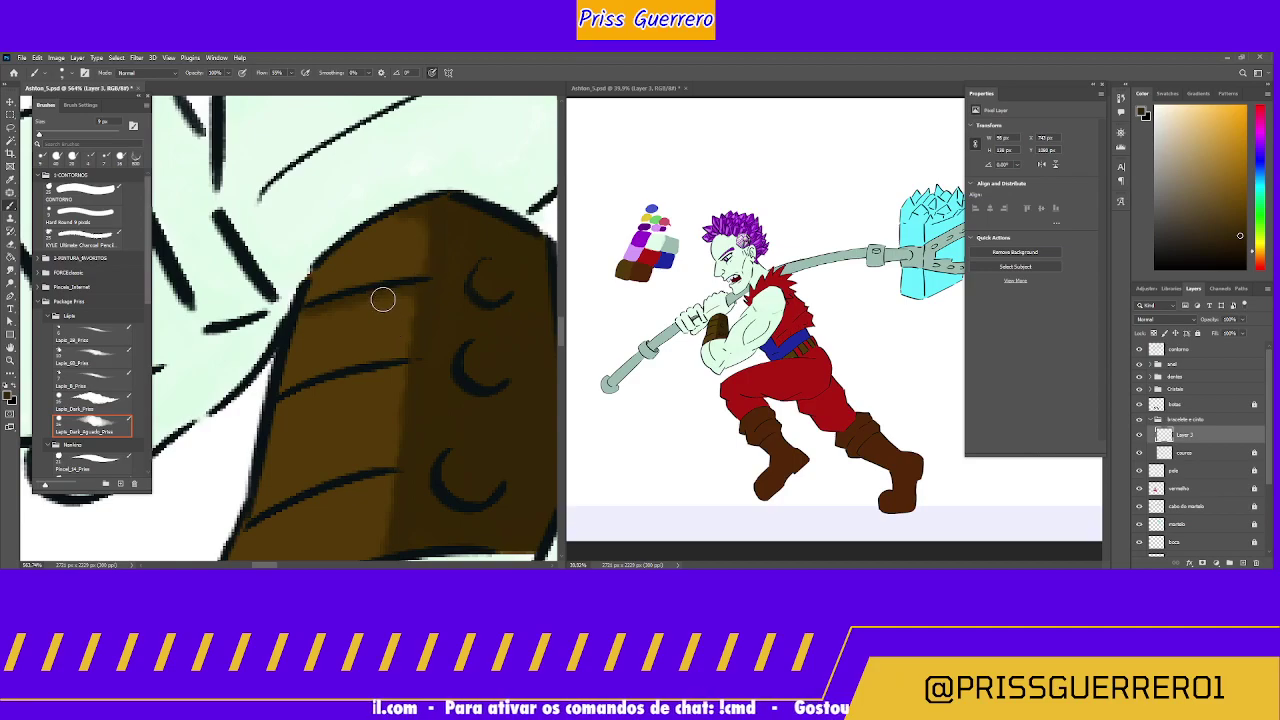
drag(359, 370, 345, 292)
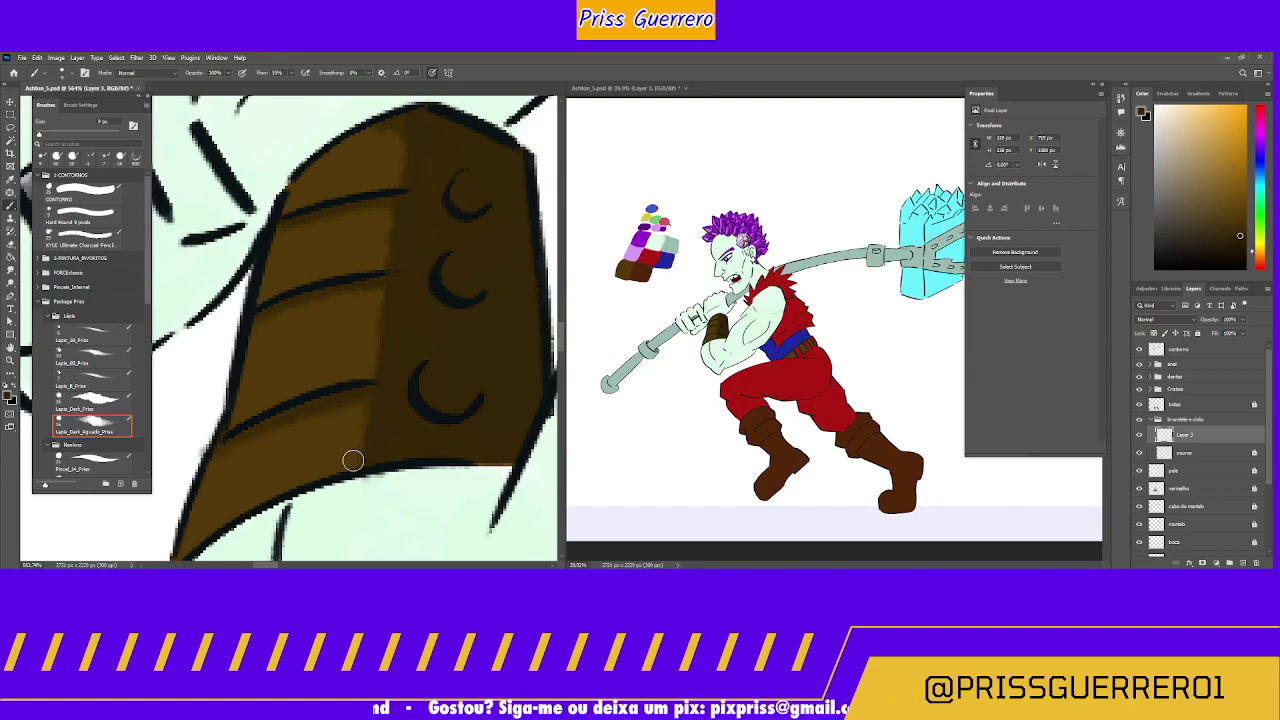
scroll(343, 446, down, 3)
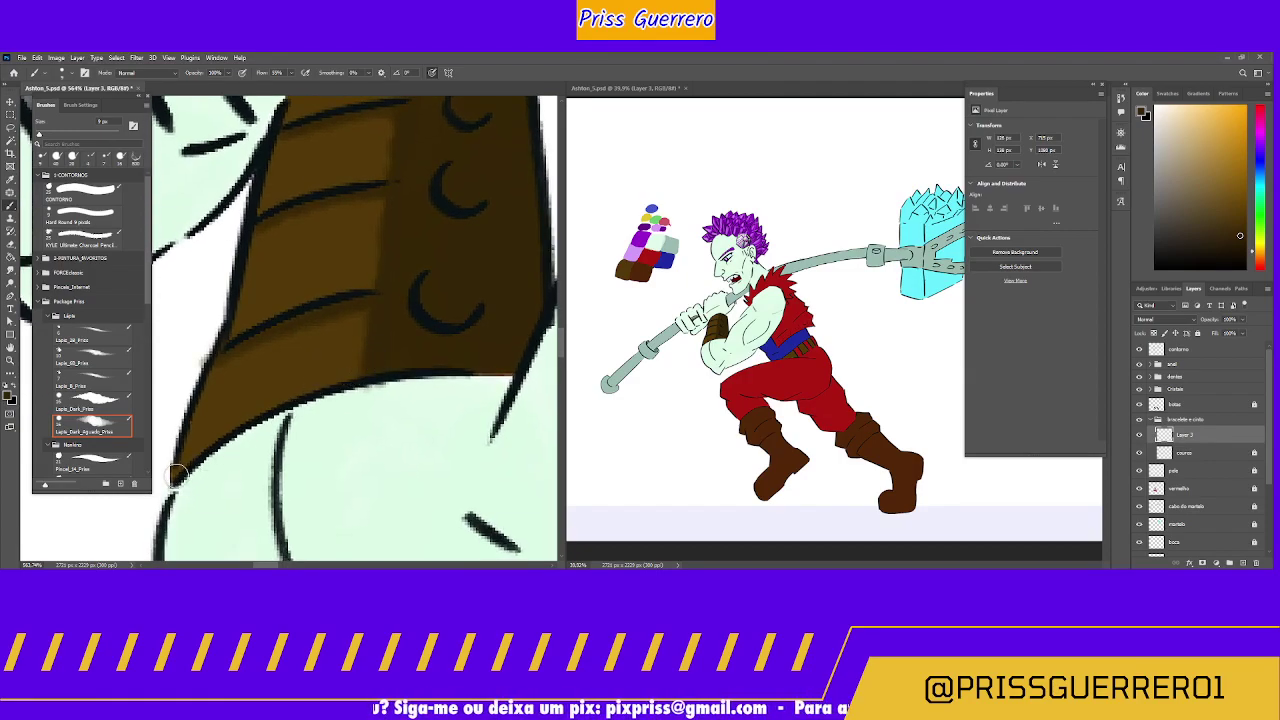
drag(175, 474, 267, 404)
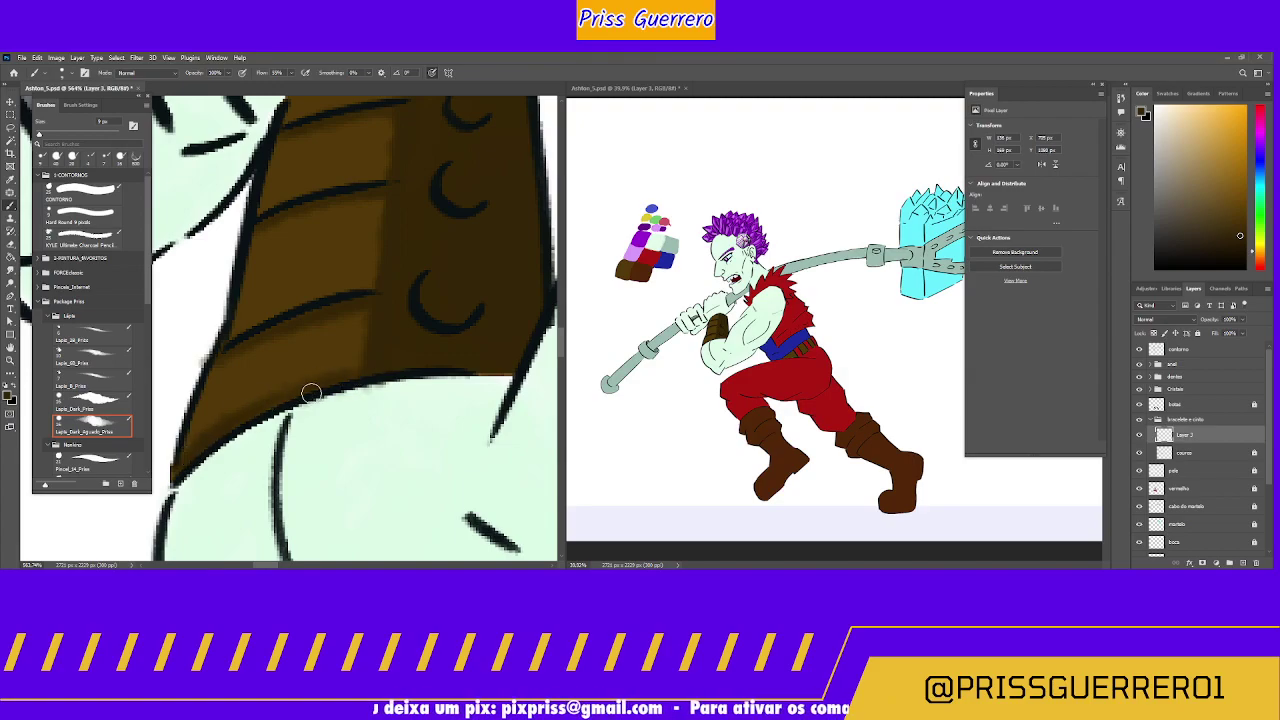
drag(449, 297, 424, 440)
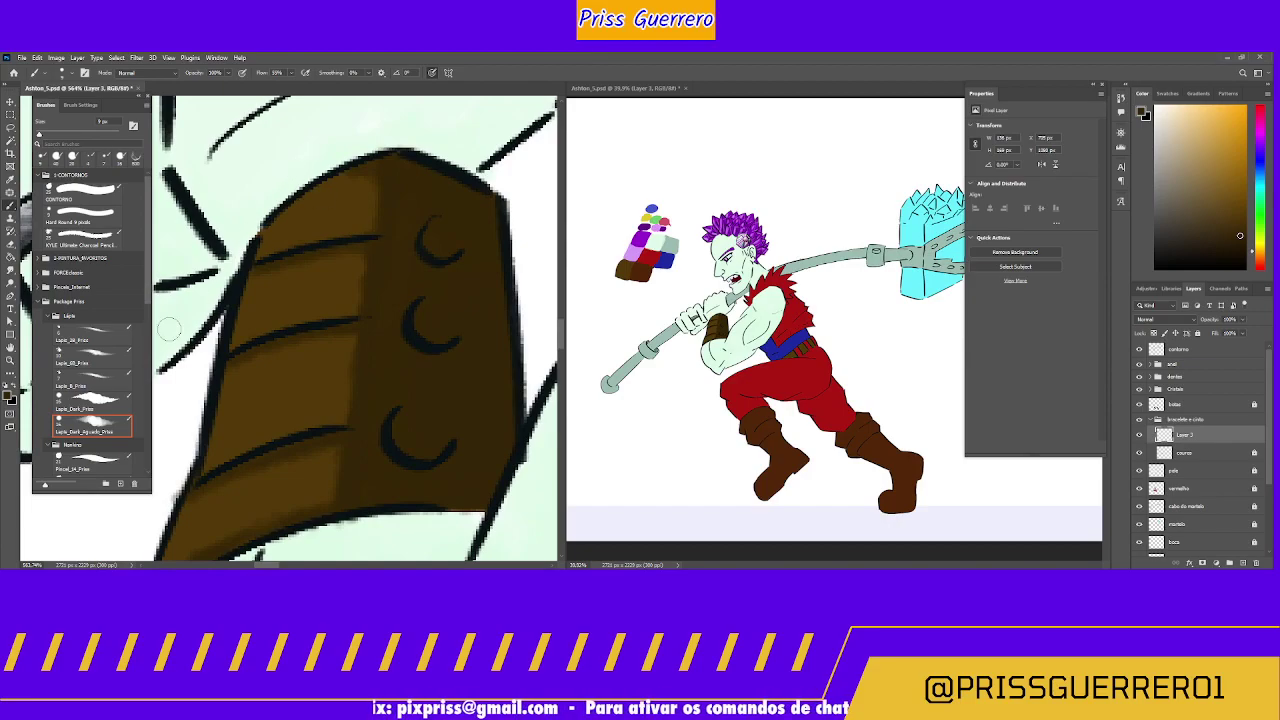
mouse_move(95, 463)
mouse_down()
mouse_move(95, 408)
mouse_move(98, 446)
mouse_move(100, 426)
mouse_up()
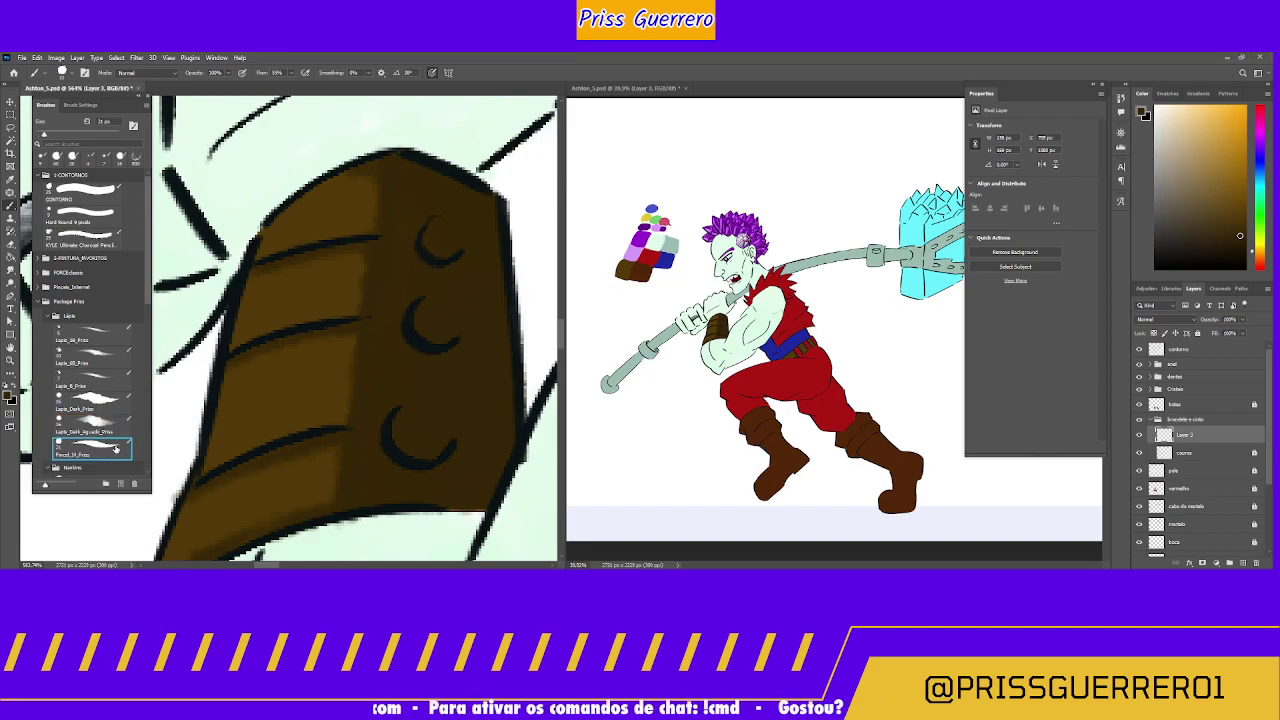
Step: Try the Pincel_14_Priss_Borracha brush smaller, then return to Lapis_Dark_Aguado_Priss
mouse_move(146, 291)
mouse_down()
mouse_move(157, 345)
mouse_move(113, 357)
mouse_up()
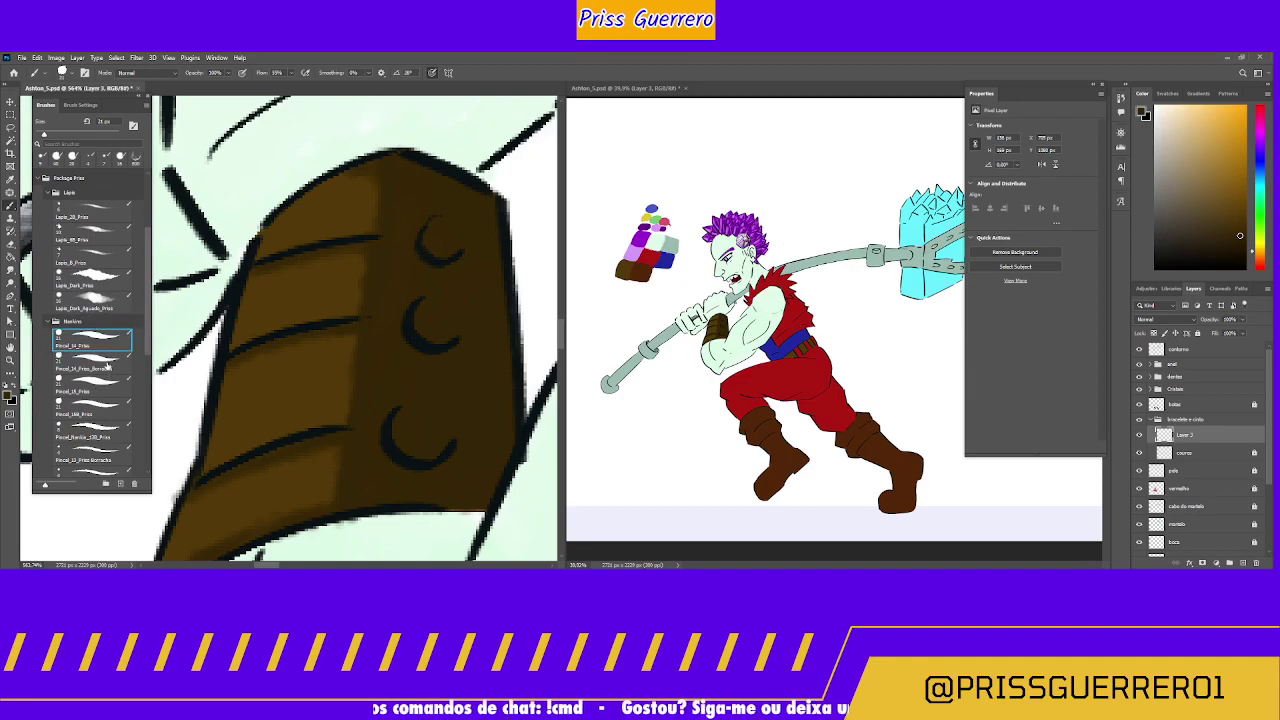
click(107, 367)
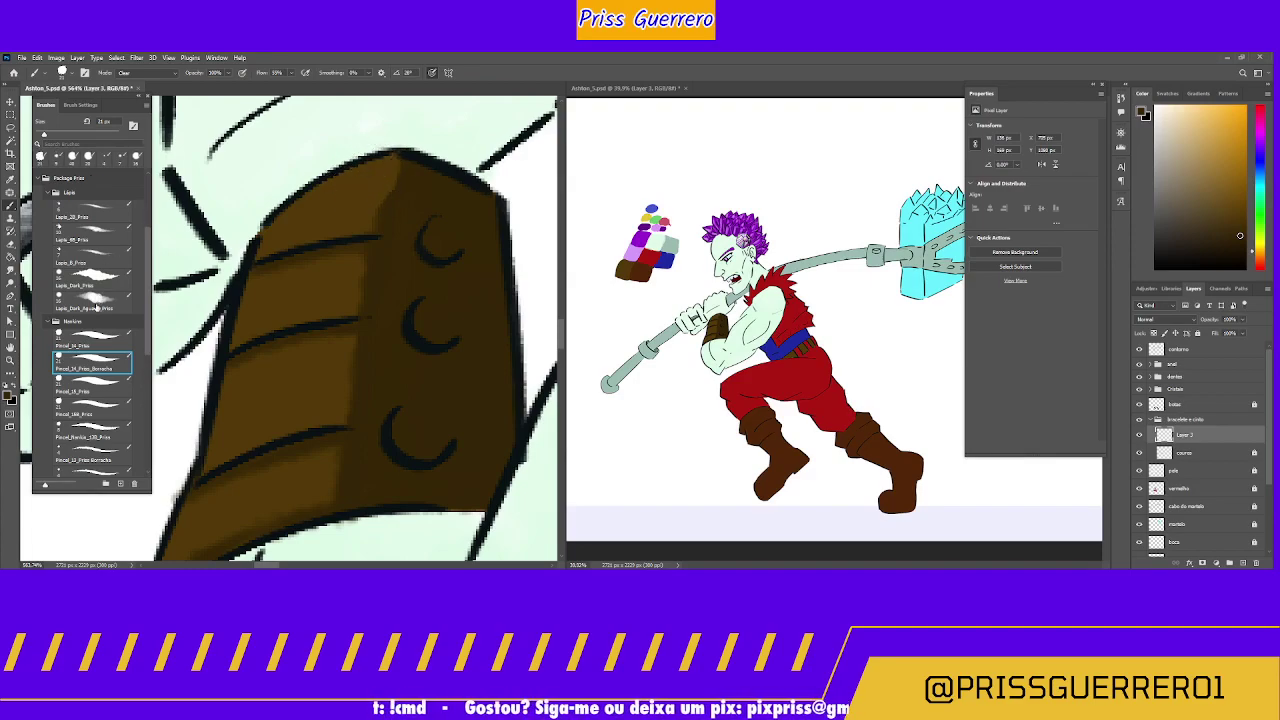
click(92, 303)
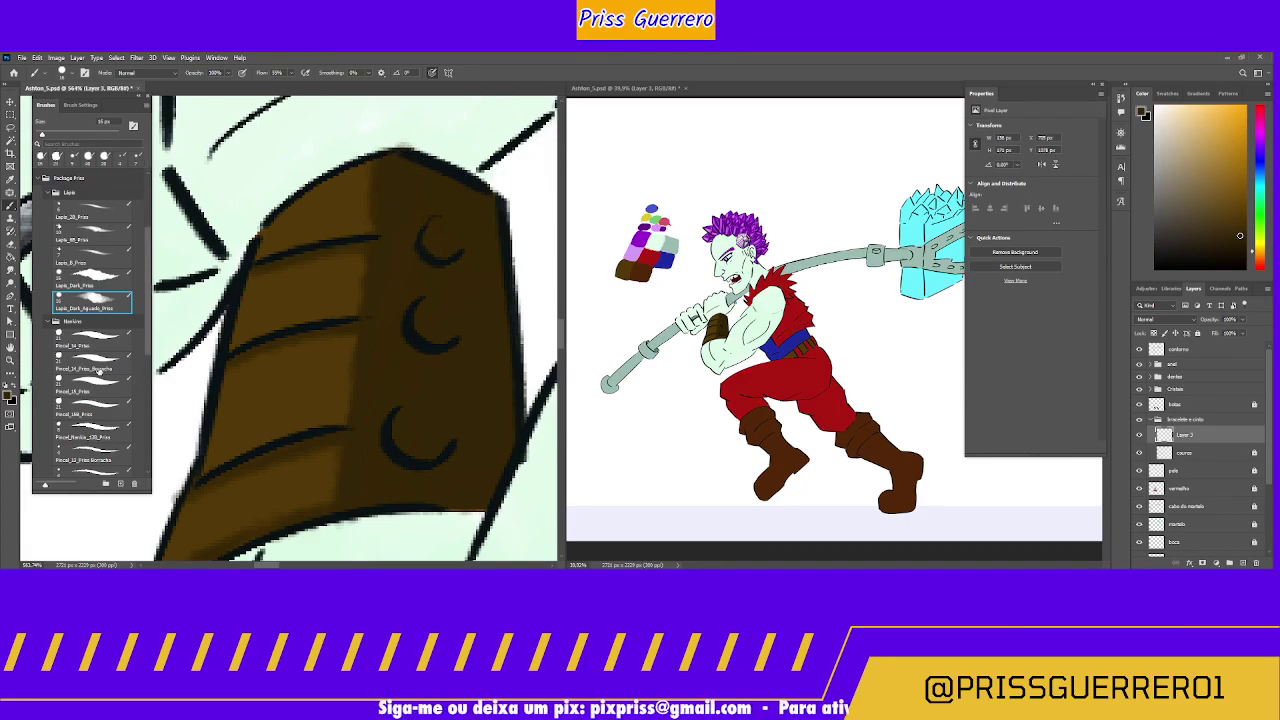
click(96, 364)
key(bracketleft)
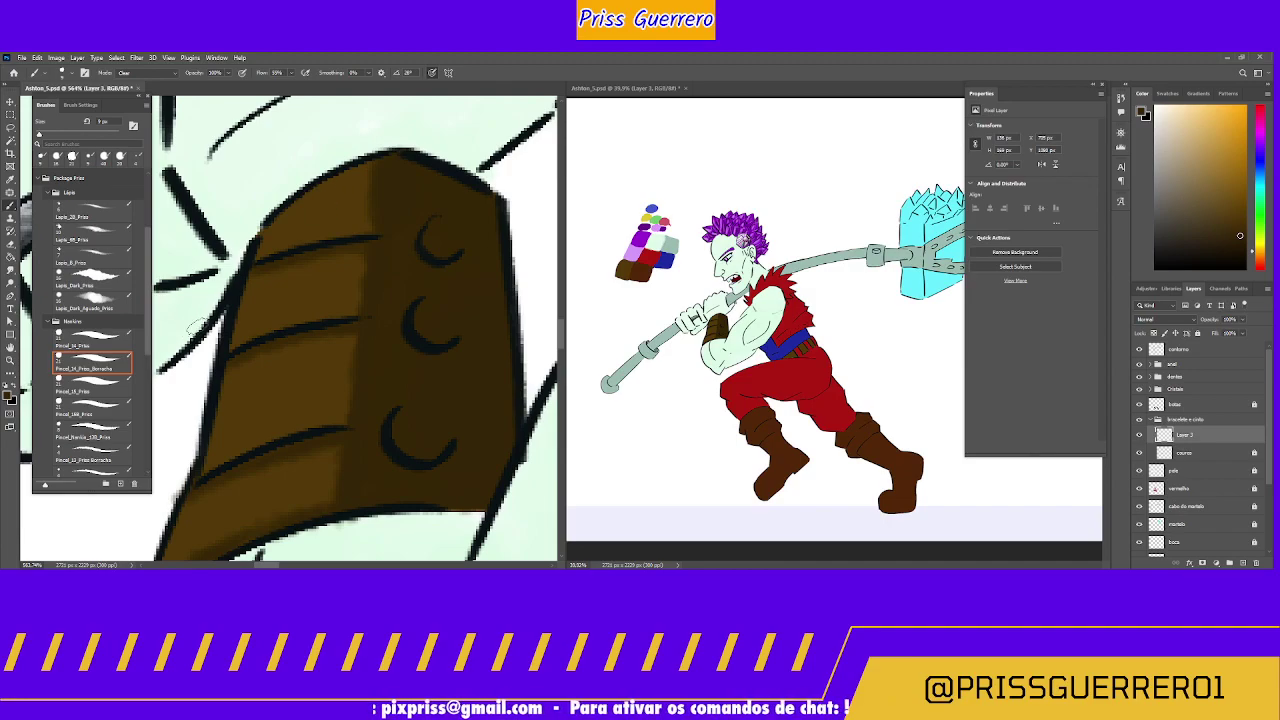
click(108, 293)
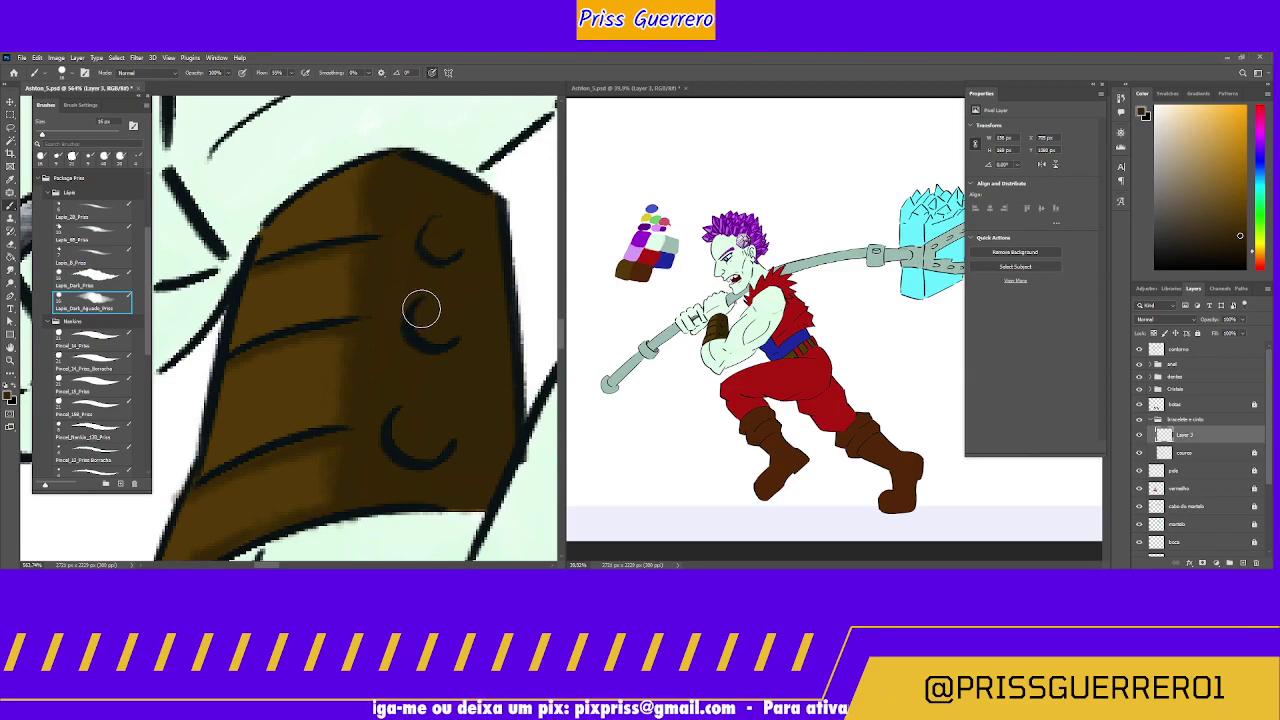
mouse_move(426, 303)
mouse_down()
mouse_move(193, 272)
mouse_move(206, 337)
mouse_move(280, 363)
mouse_move(360, 451)
mouse_move(191, 325)
mouse_move(357, 371)
mouse_move(402, 299)
mouse_up()
Step: Paint soft dark brown along the belt strap's lower edge and beside its black line
scroll(472, 113, down, 10)
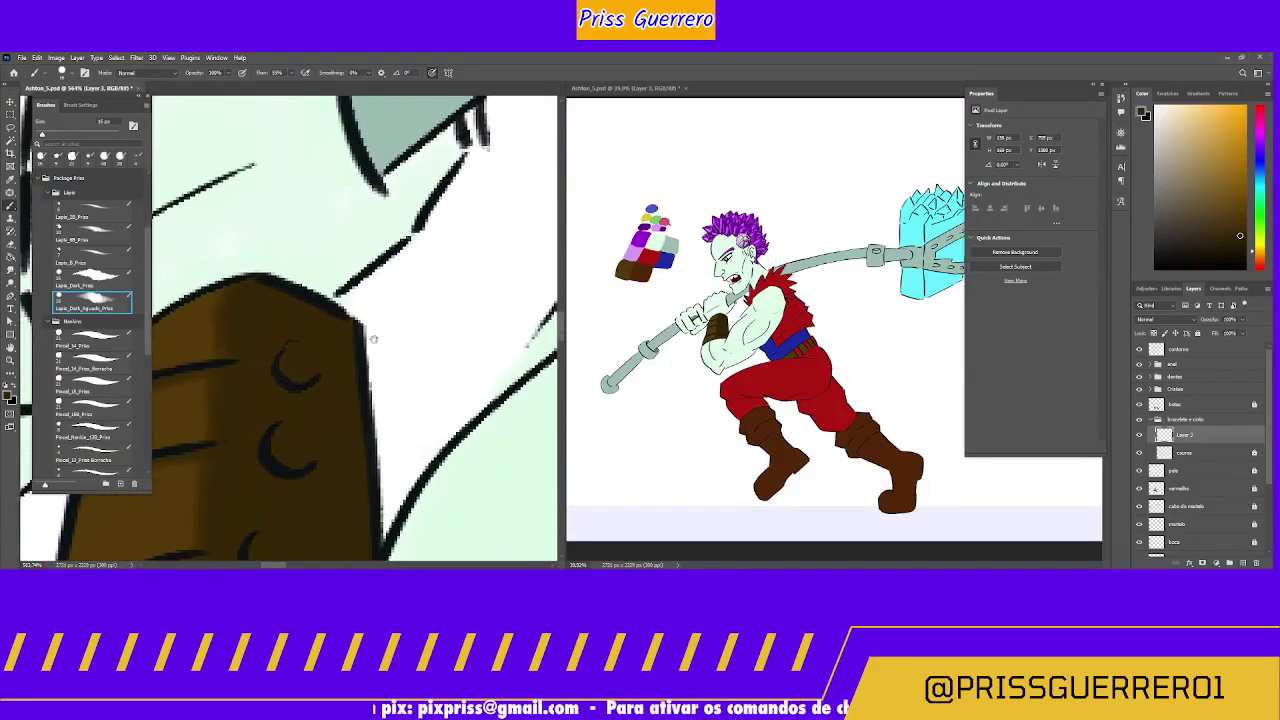
scroll(245, 259, down, 6)
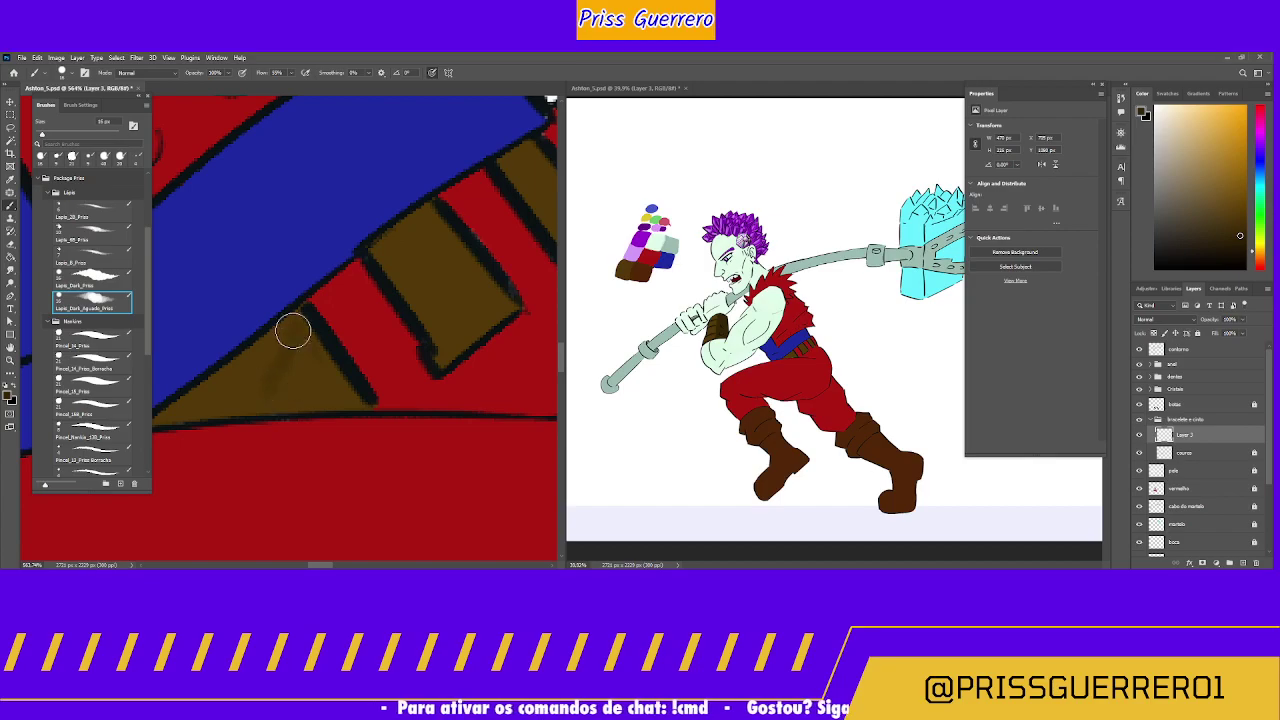
mouse_move(300, 345)
mouse_down()
mouse_move(331, 403)
mouse_move(360, 402)
mouse_move(296, 336)
mouse_move(345, 390)
mouse_move(297, 309)
mouse_move(311, 328)
mouse_move(300, 316)
mouse_move(301, 341)
mouse_move(348, 399)
mouse_move(306, 358)
mouse_move(344, 392)
mouse_move(312, 387)
mouse_move(307, 358)
mouse_move(293, 387)
mouse_move(251, 404)
mouse_move(343, 399)
mouse_move(292, 335)
mouse_move(241, 410)
mouse_move(289, 322)
mouse_move(254, 416)
mouse_move(304, 393)
mouse_move(356, 332)
mouse_move(326, 325)
mouse_up()
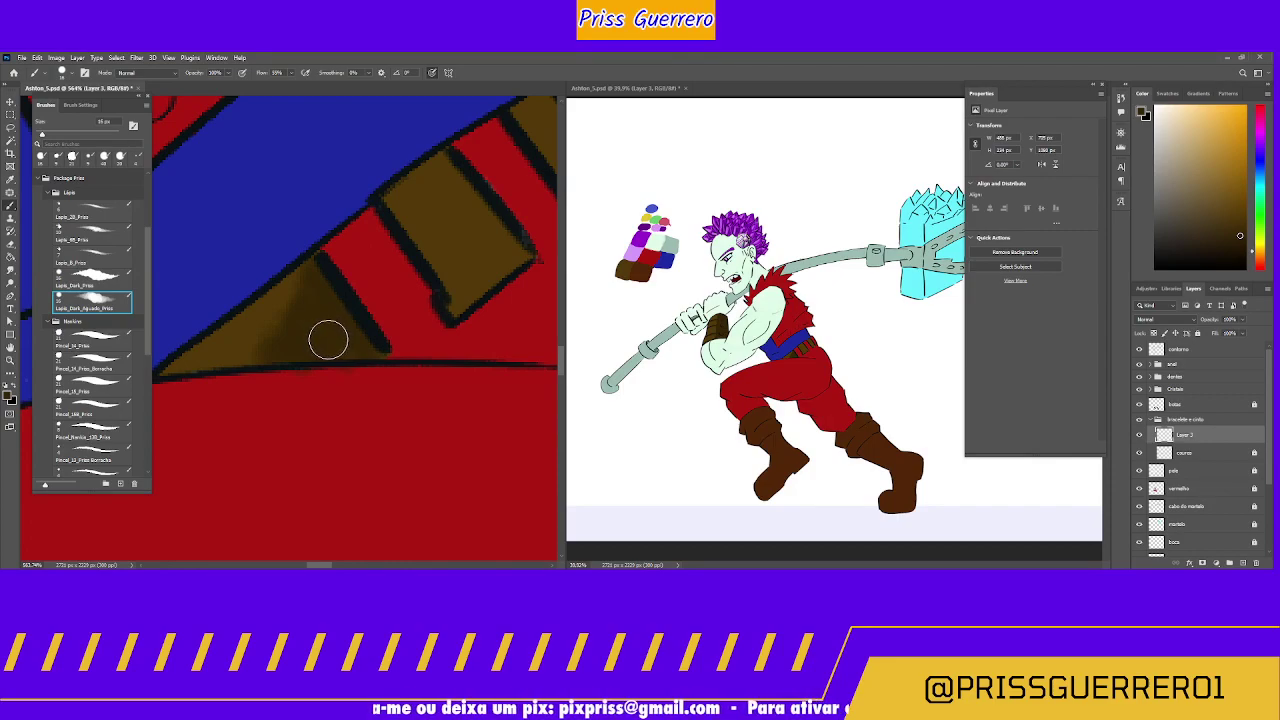
mouse_move(330, 343)
mouse_down()
mouse_move(374, 297)
mouse_move(358, 316)
mouse_up()
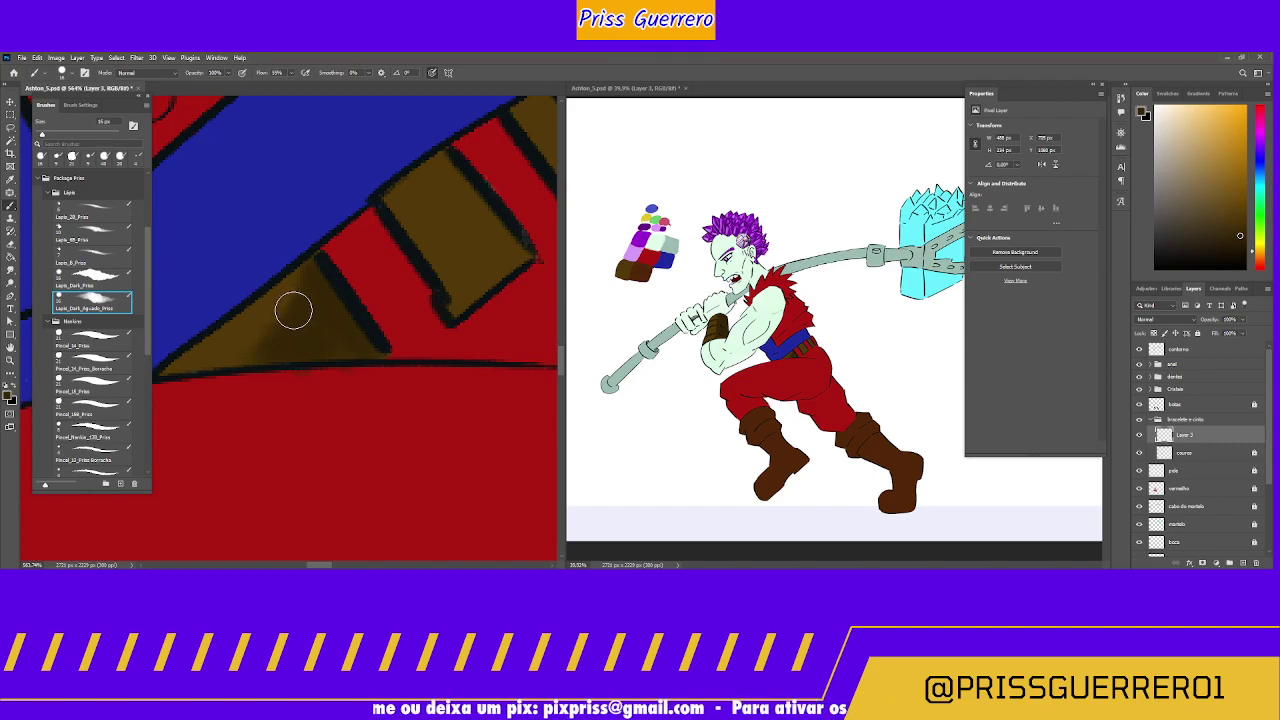
drag(307, 300, 363, 313)
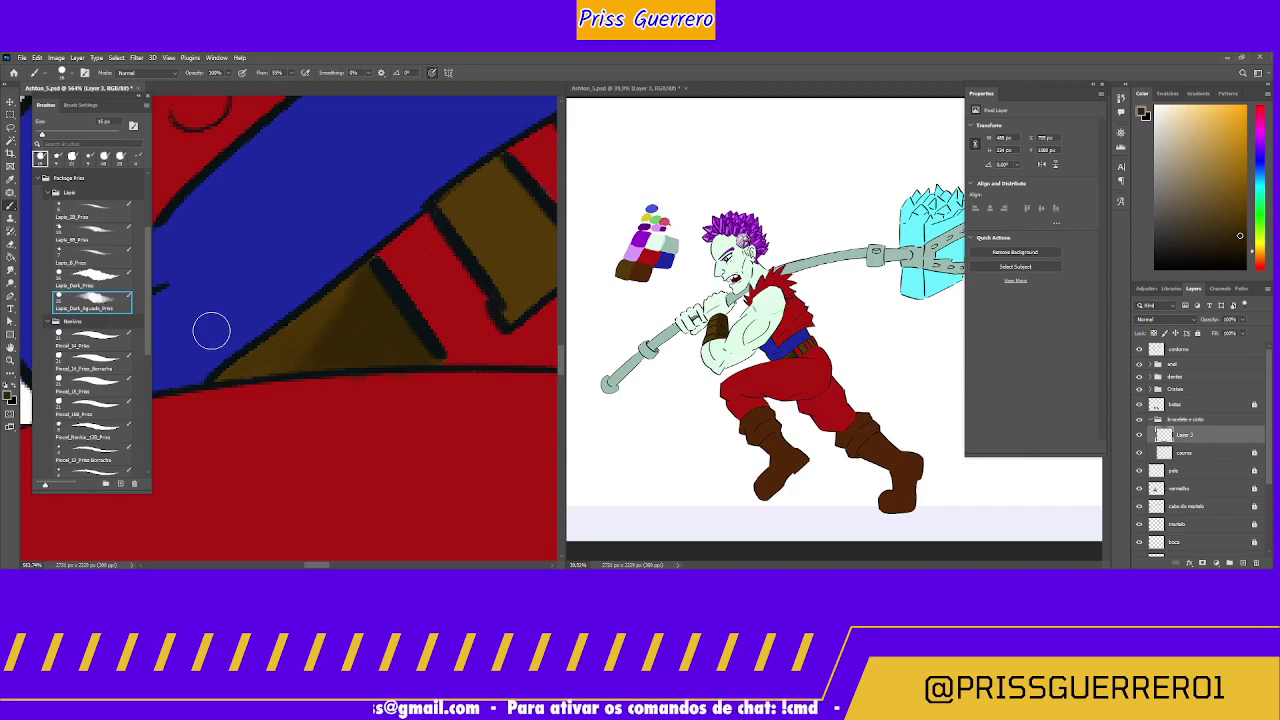
Step: Shrink the brush to 9 px and switch to the Borracha eraser to clean strap shading
click(105, 368)
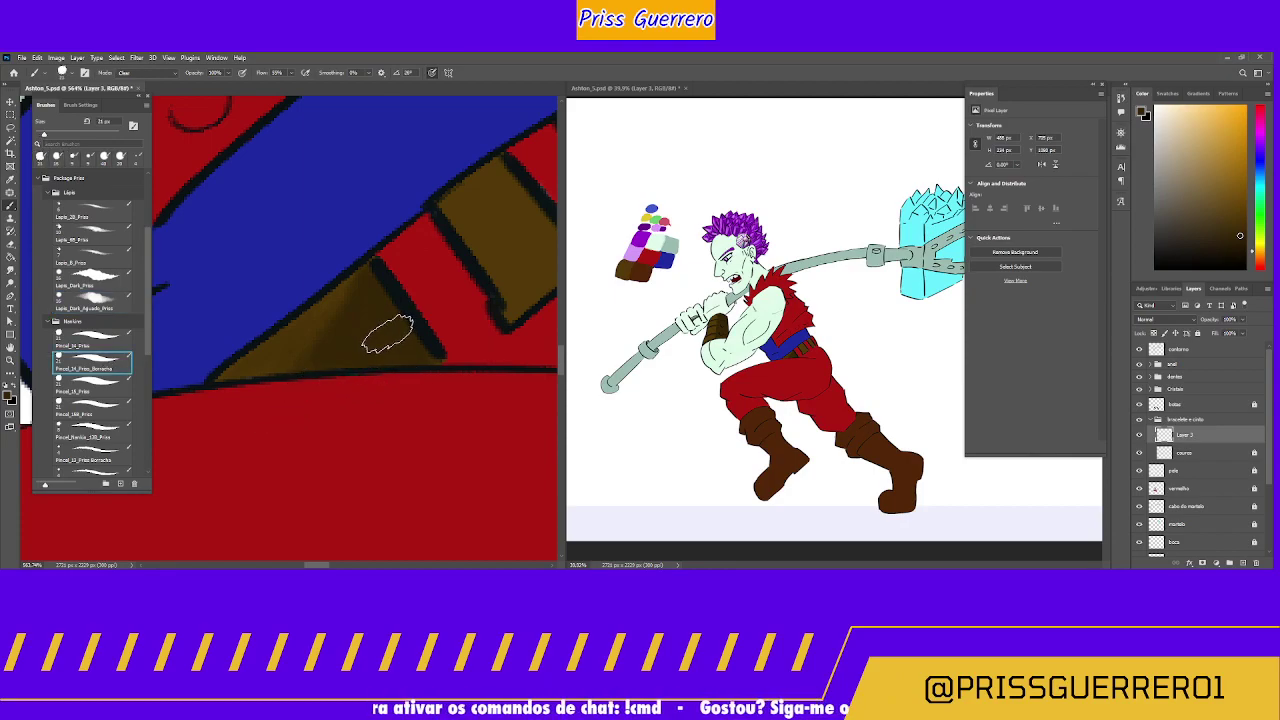
click(110, 302)
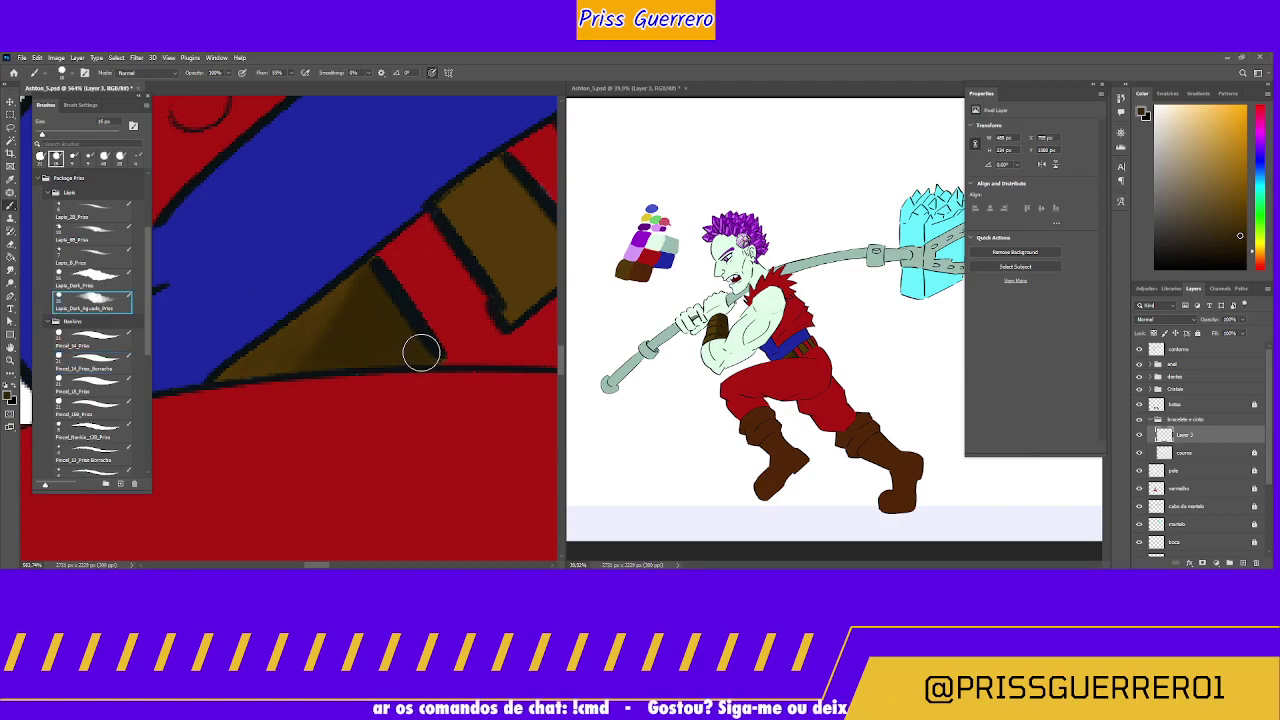
key(bracketleft)
key(bracketleft)
key(bracketleft)
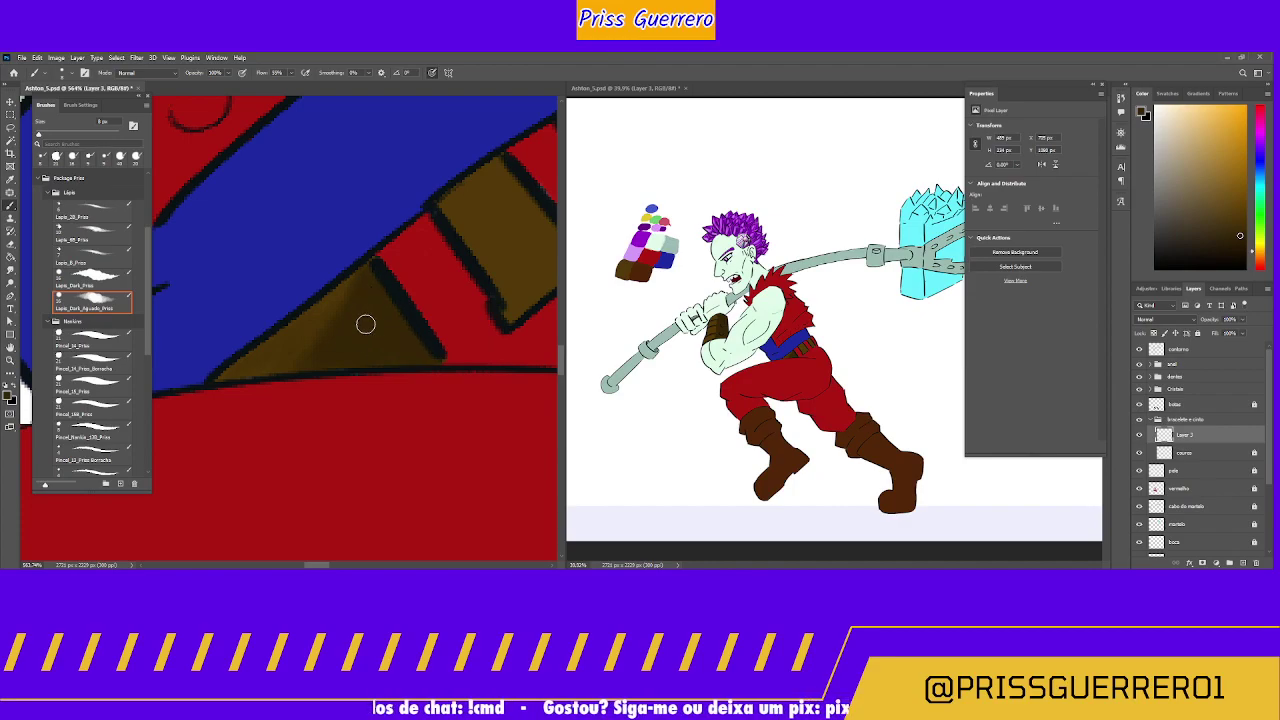
drag(492, 306, 390, 374)
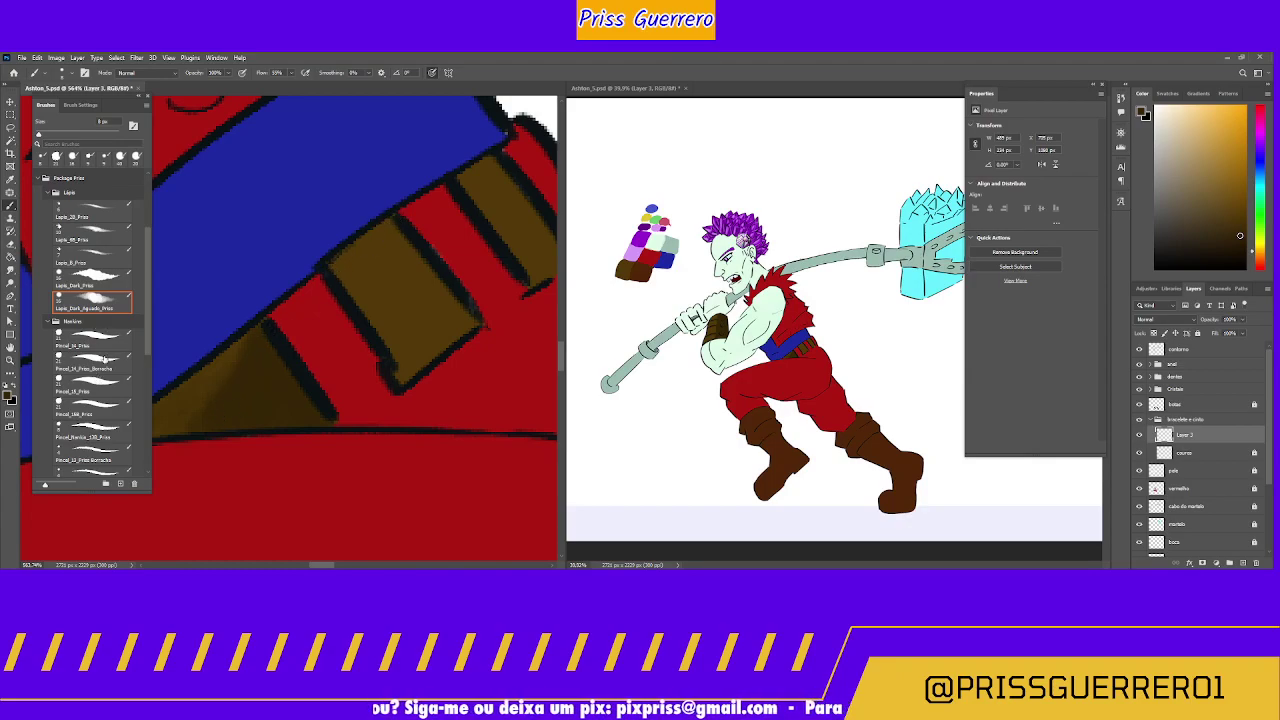
click(100, 360)
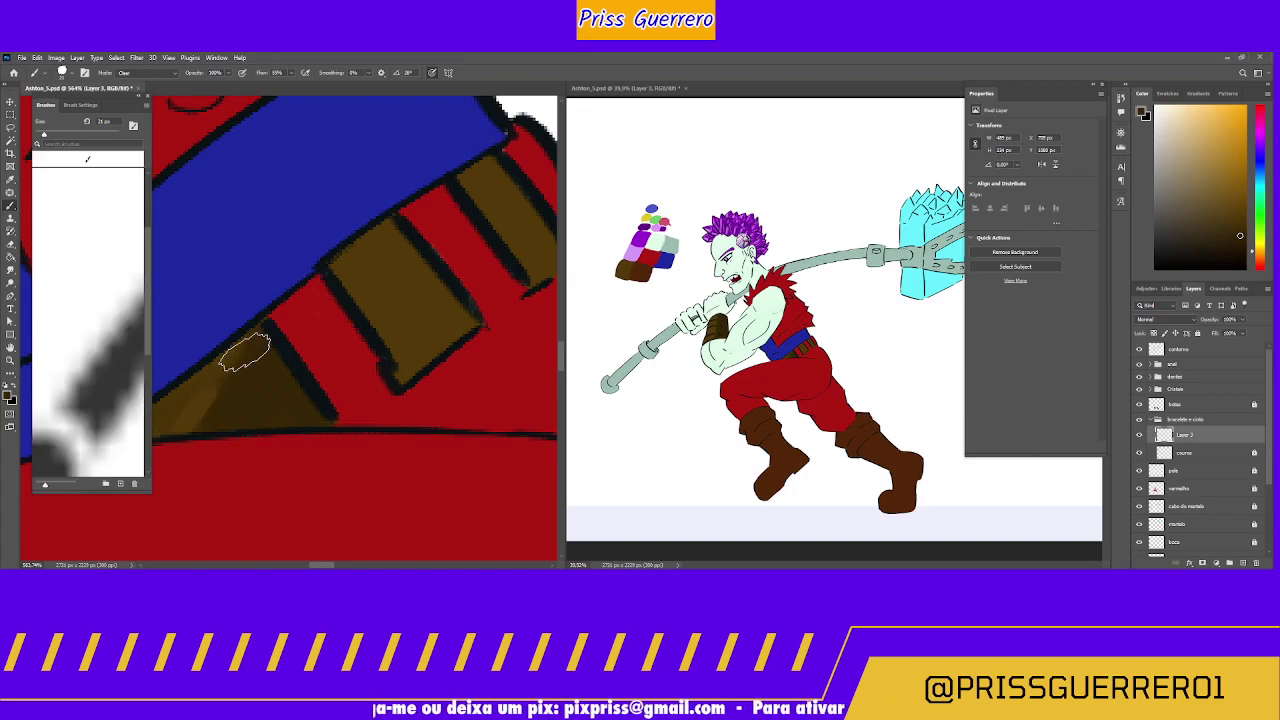
drag(246, 343, 366, 317)
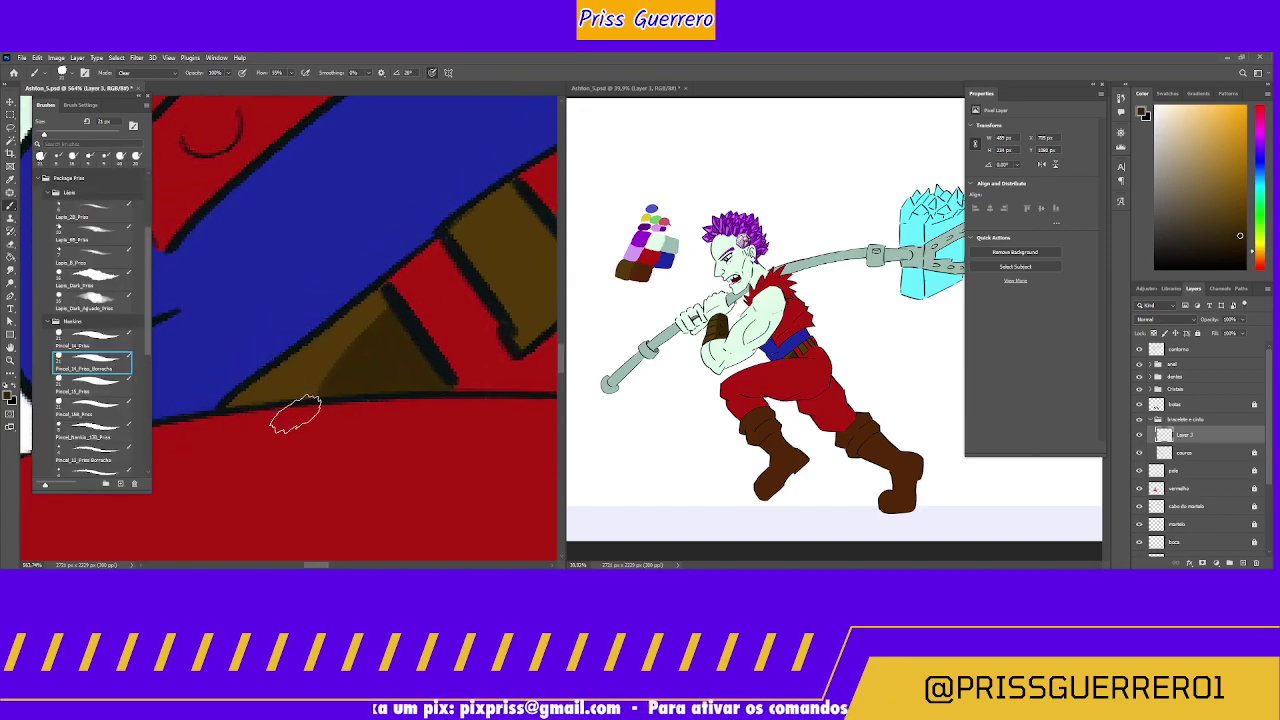
drag(403, 277, 346, 298)
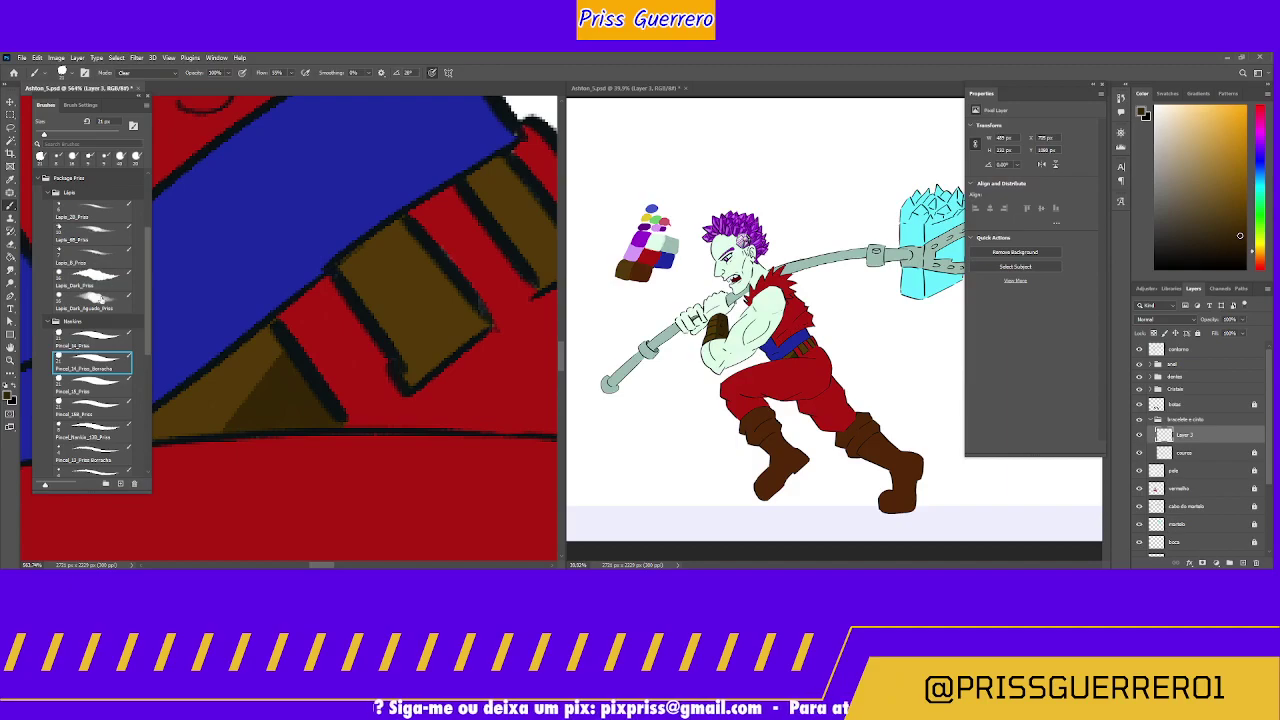
Step: Paint darker brown over the strap stripes and outline, softening it with the Borracha eraser
click(102, 300)
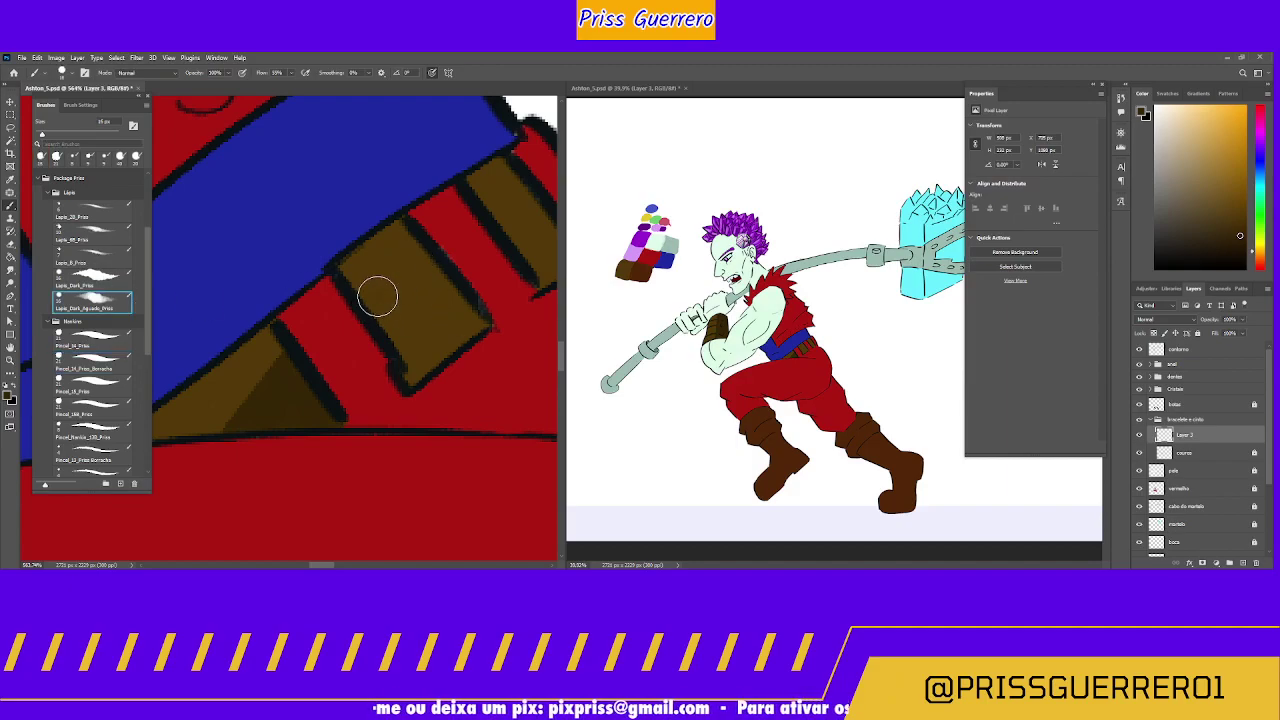
mouse_move(395, 276)
mouse_down()
mouse_move(374, 316)
mouse_move(398, 334)
mouse_move(450, 305)
mouse_move(445, 343)
mouse_move(473, 320)
mouse_move(437, 310)
mouse_move(423, 353)
mouse_move(457, 319)
mouse_move(447, 337)
mouse_move(469, 324)
mouse_move(407, 375)
mouse_move(404, 339)
mouse_move(432, 281)
mouse_move(377, 327)
mouse_move(398, 289)
mouse_move(379, 309)
mouse_move(426, 260)
mouse_move(388, 315)
mouse_move(421, 268)
mouse_move(415, 338)
mouse_move(449, 312)
mouse_move(439, 351)
mouse_move(450, 314)
mouse_move(338, 355)
mouse_move(414, 260)
mouse_move(437, 265)
mouse_move(445, 318)
mouse_move(463, 309)
mouse_move(448, 330)
mouse_move(463, 315)
mouse_move(440, 294)
mouse_move(481, 314)
mouse_move(460, 337)
mouse_move(475, 304)
mouse_move(443, 302)
mouse_move(437, 274)
mouse_move(449, 289)
mouse_move(394, 298)
mouse_up()
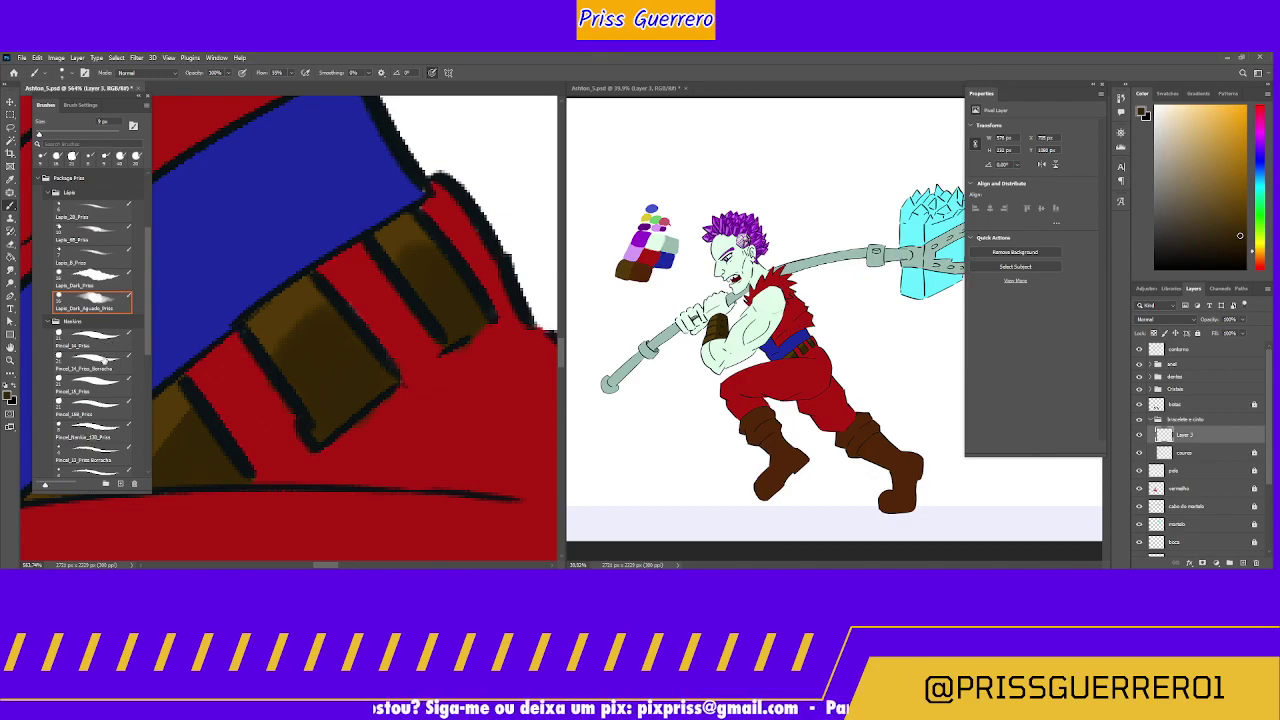
click(100, 362)
drag(334, 297, 423, 217)
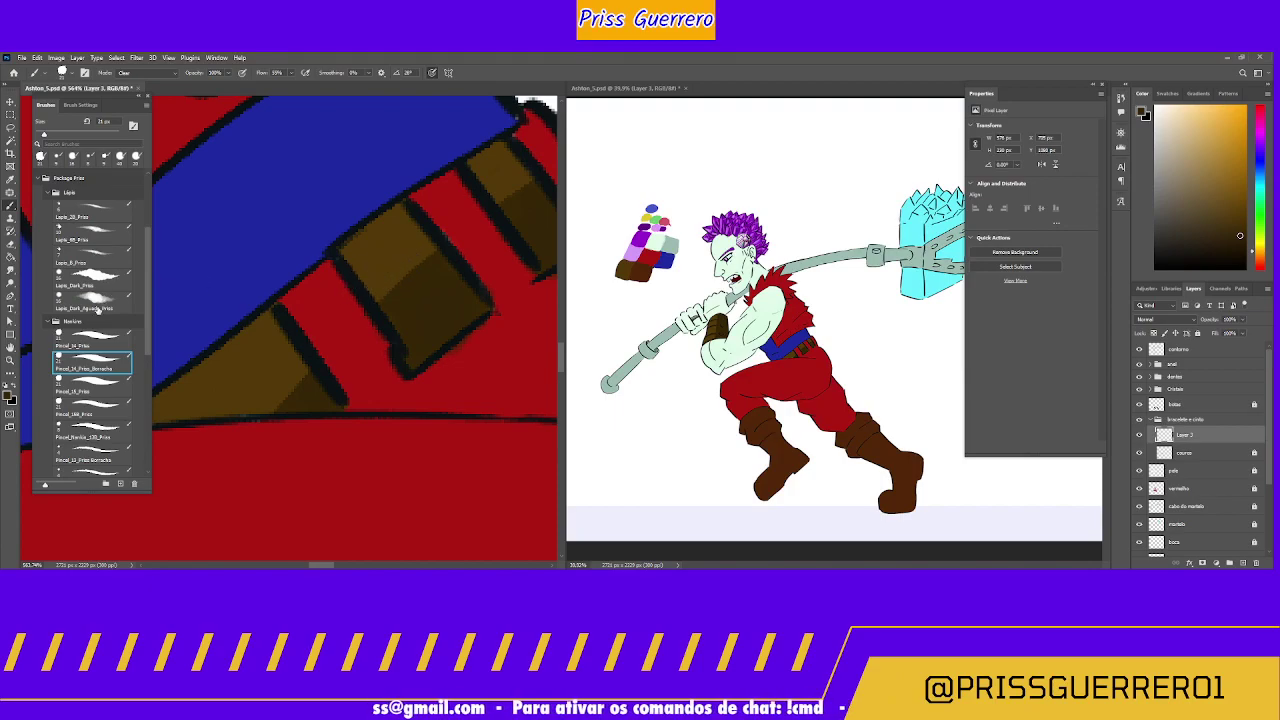
click(68, 311)
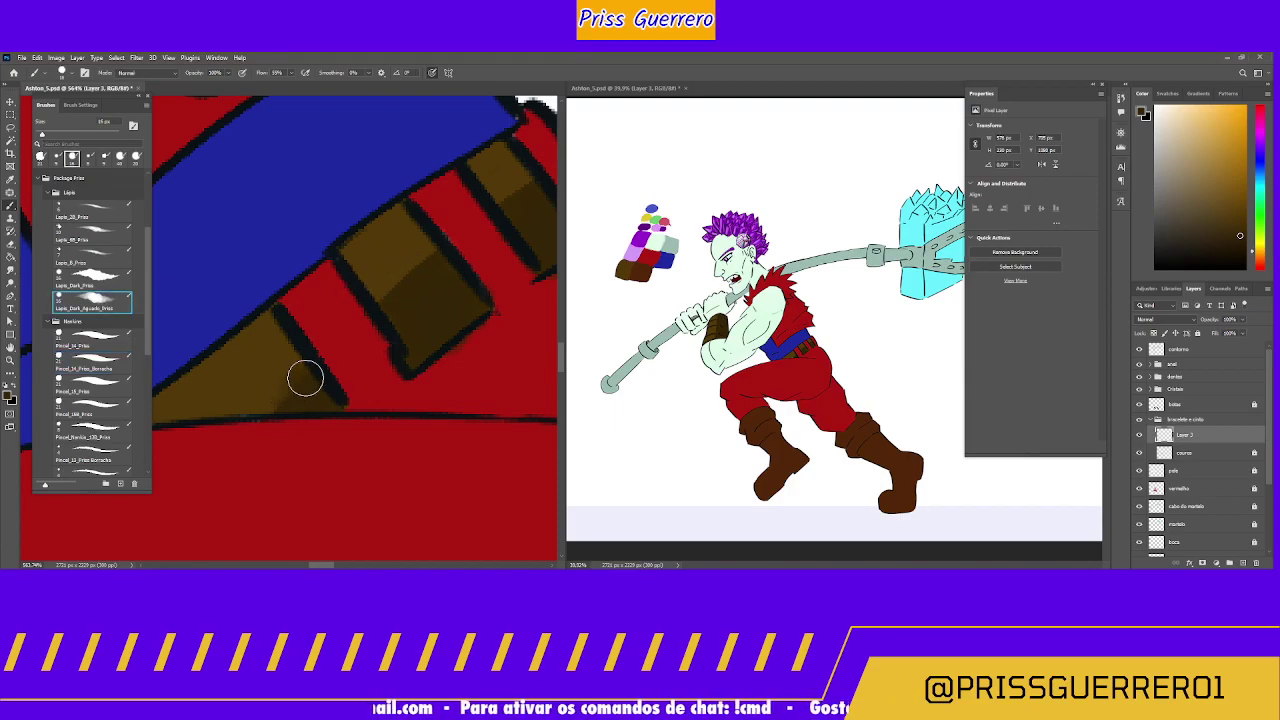
drag(277, 414, 280, 400)
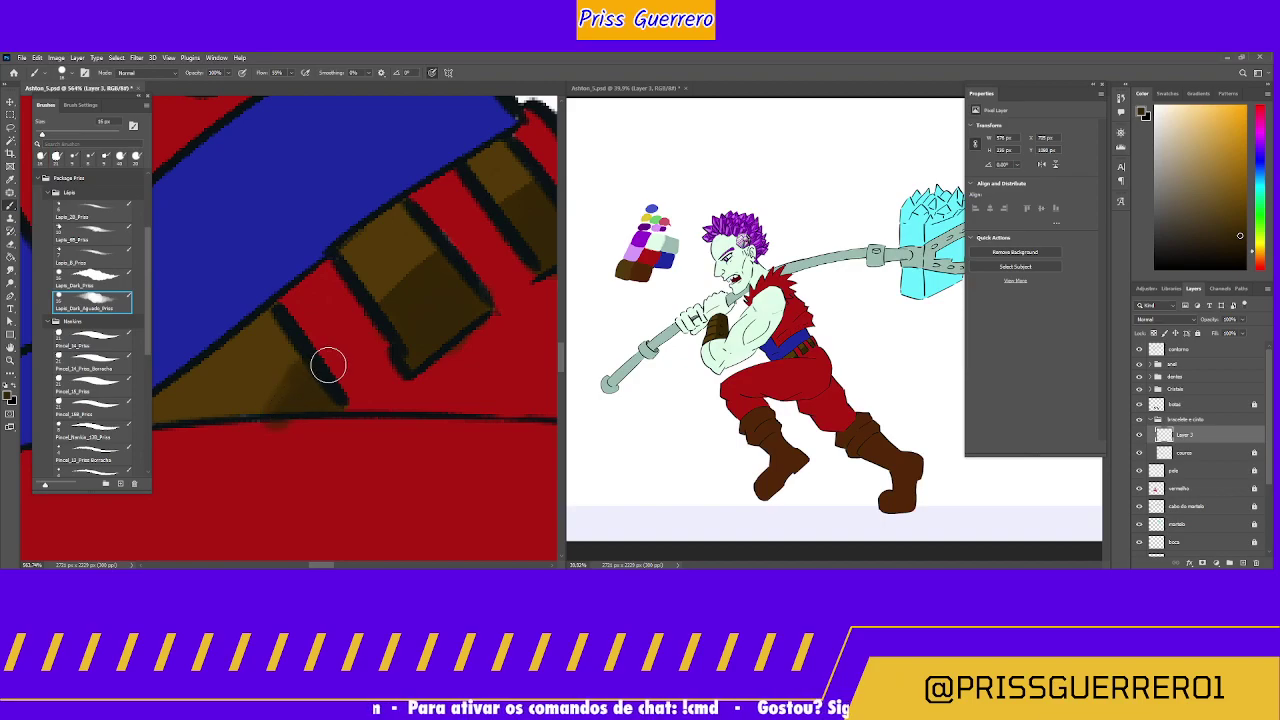
click(100, 358)
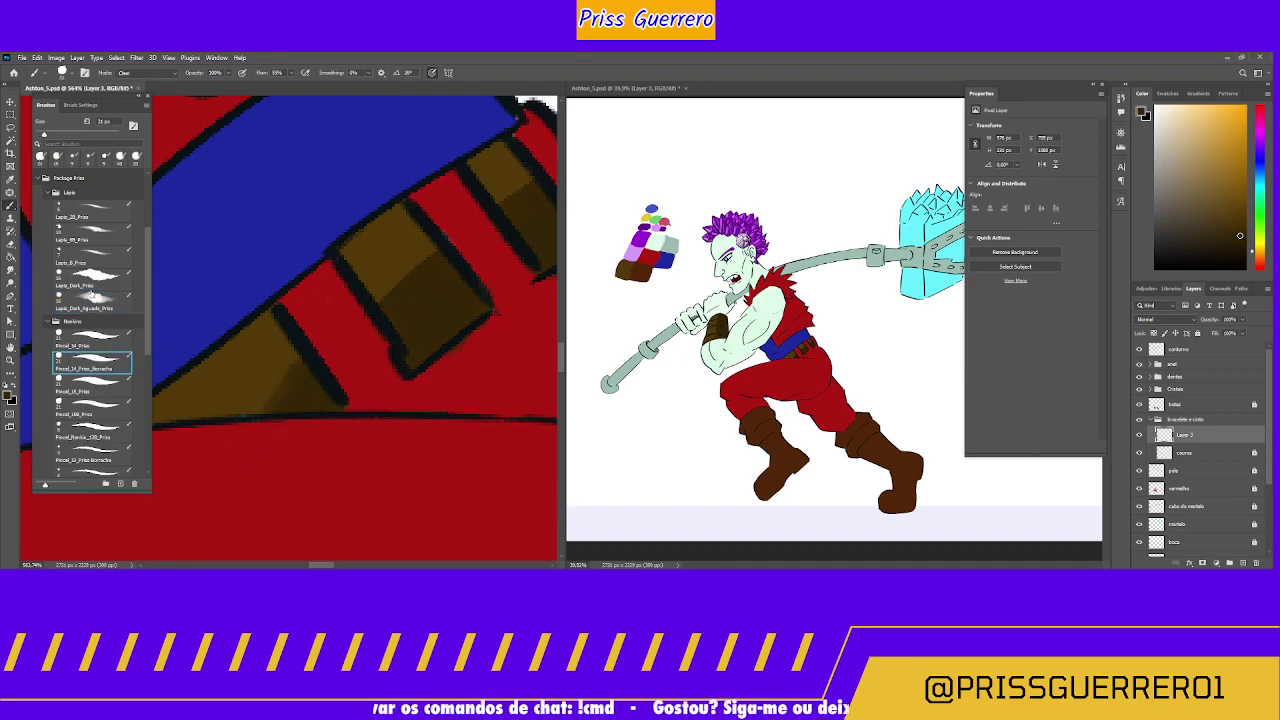
click(92, 300)
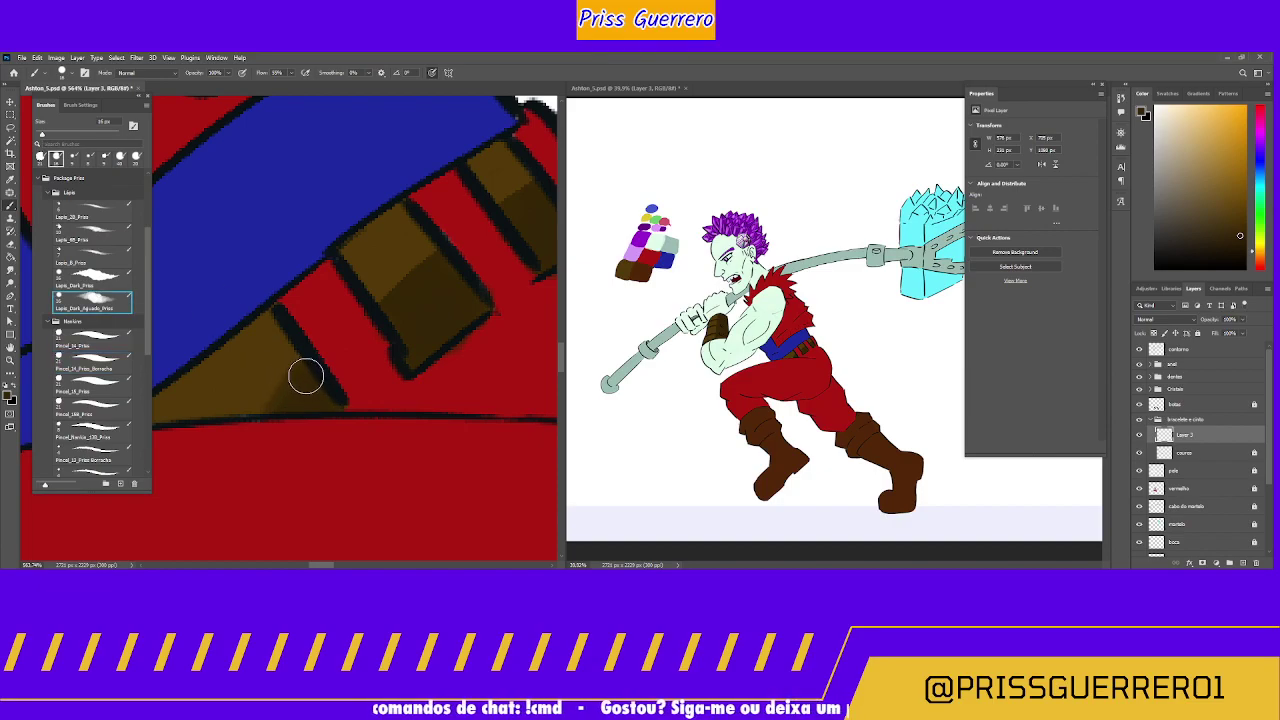
mouse_move(264, 405)
mouse_down()
mouse_move(266, 391)
mouse_move(251, 406)
mouse_move(280, 367)
mouse_up()
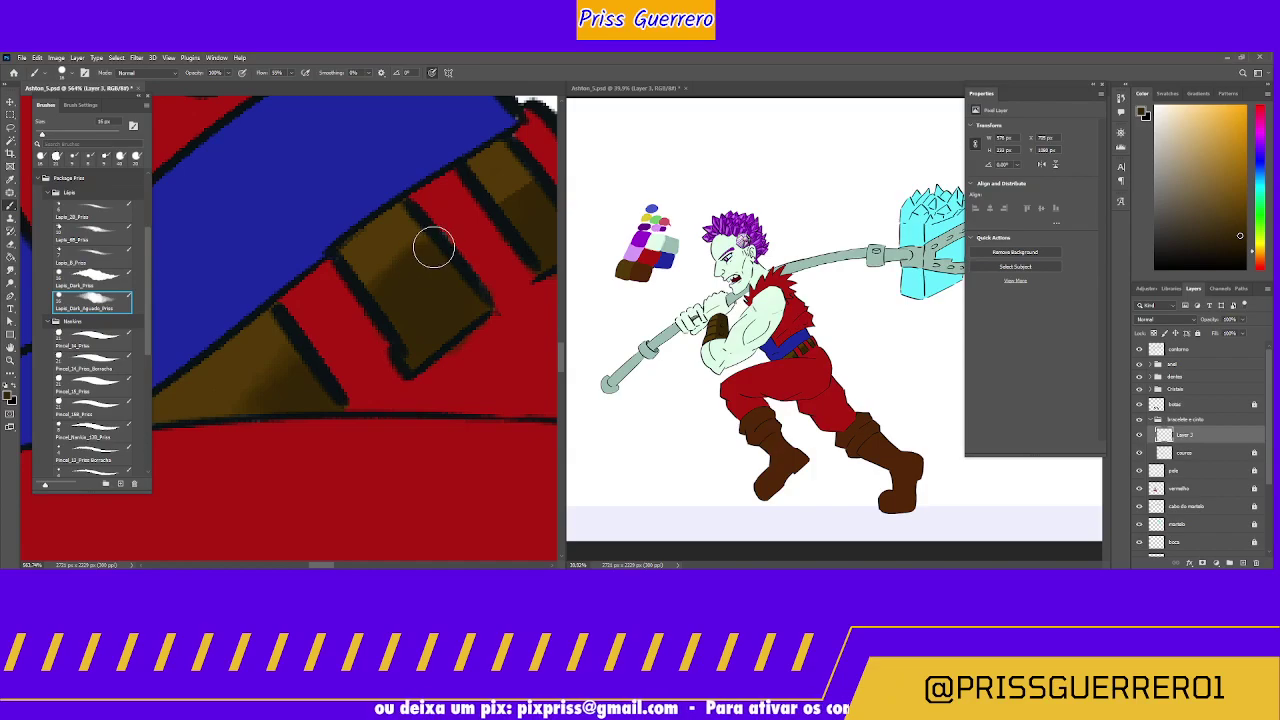
drag(457, 237, 405, 300)
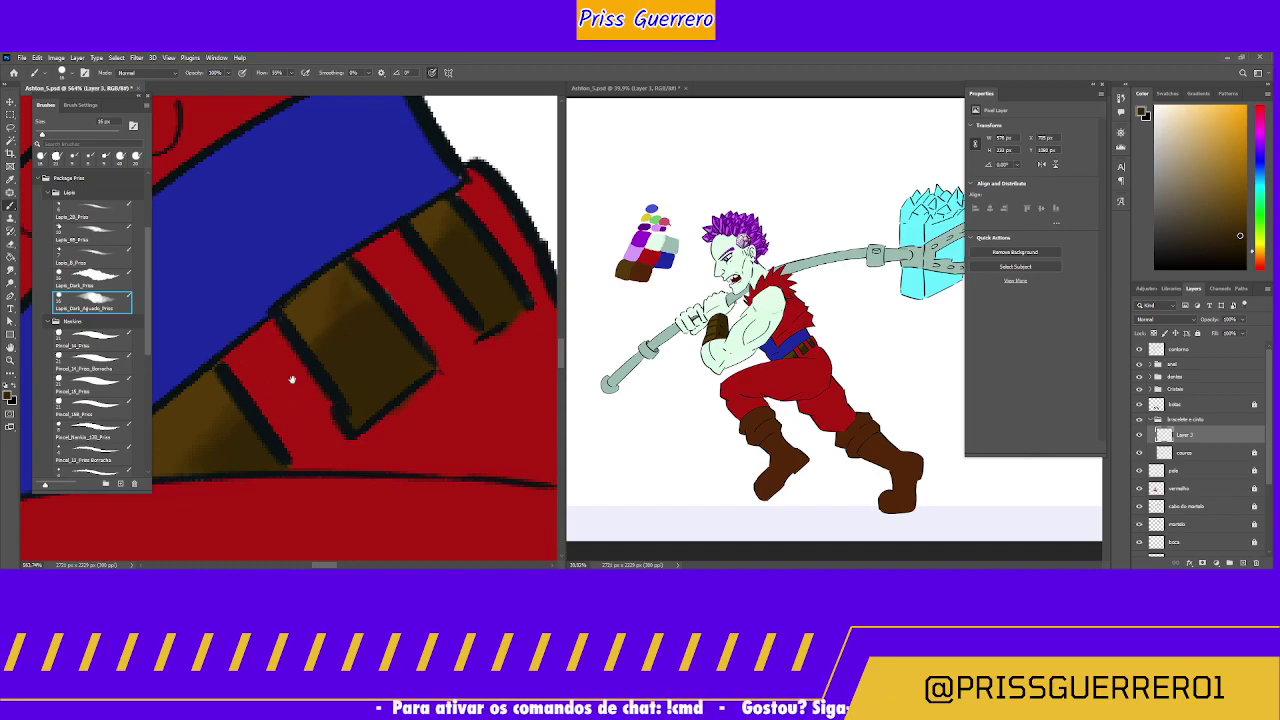
Step: Soften the dark shading on the upper brown band with the Lapis_Dark_Aguado_Priss brush
drag(291, 371, 323, 343)
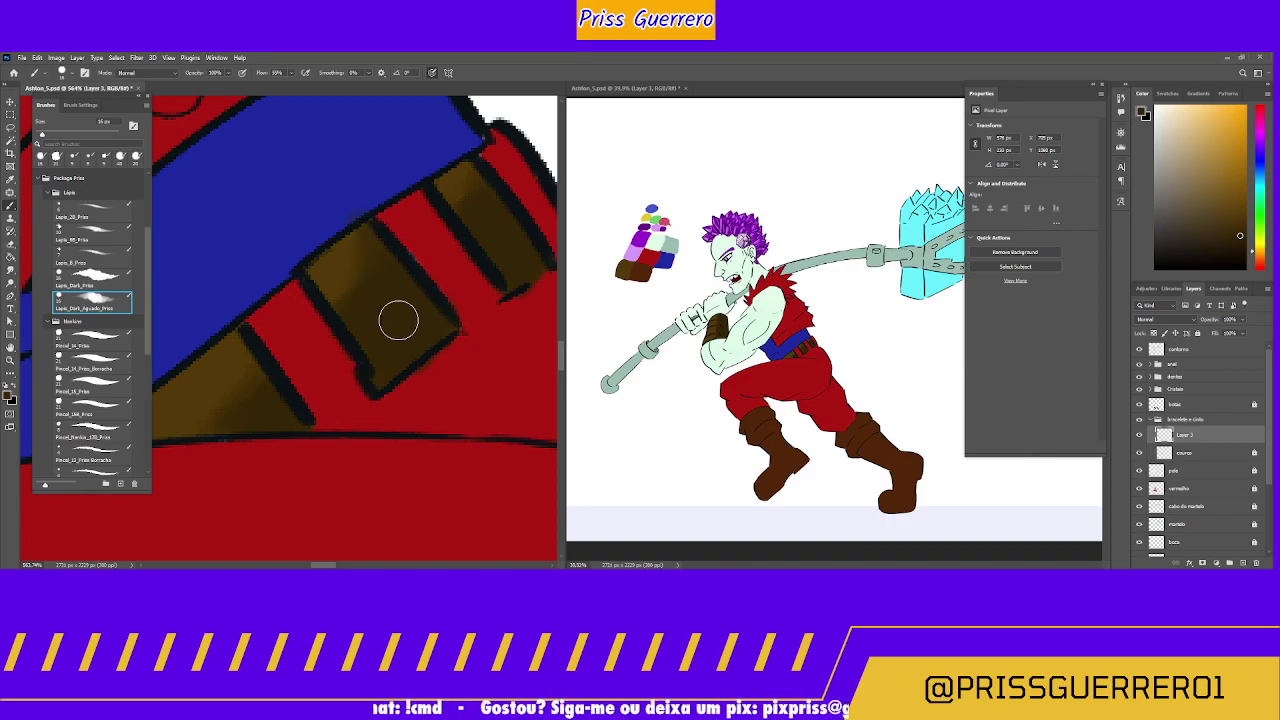
drag(268, 352, 328, 322)
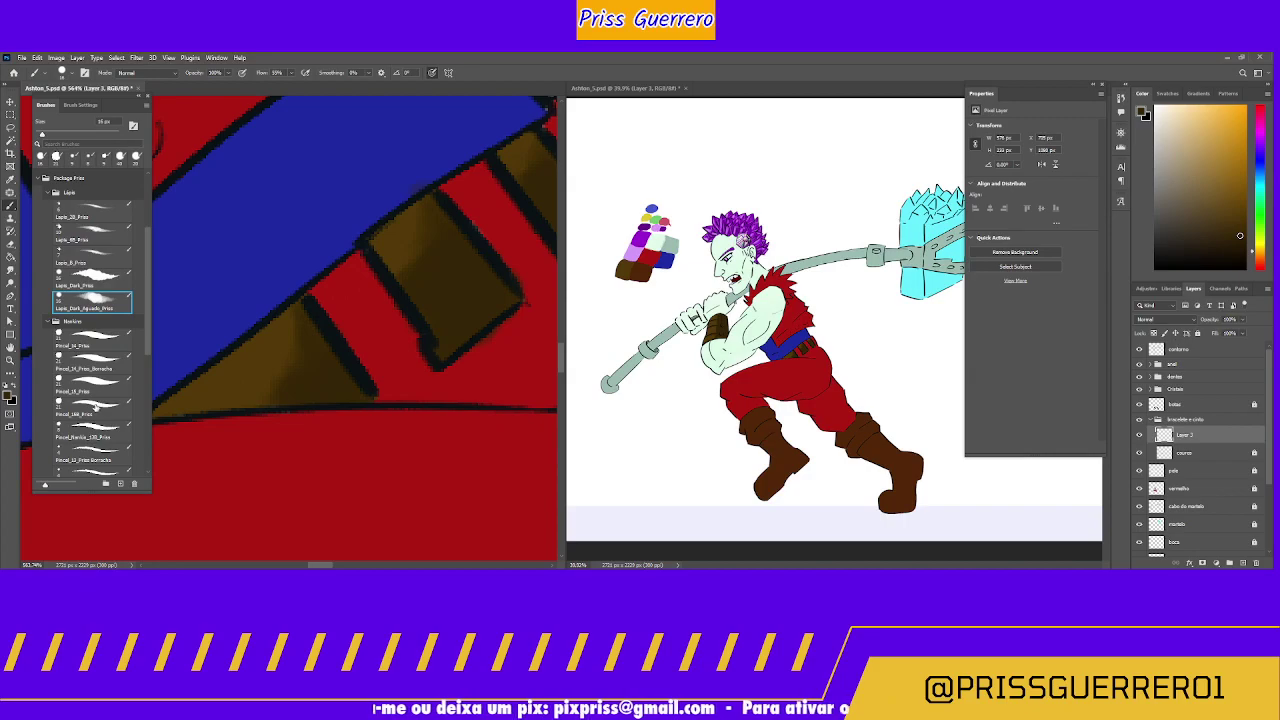
click(100, 364)
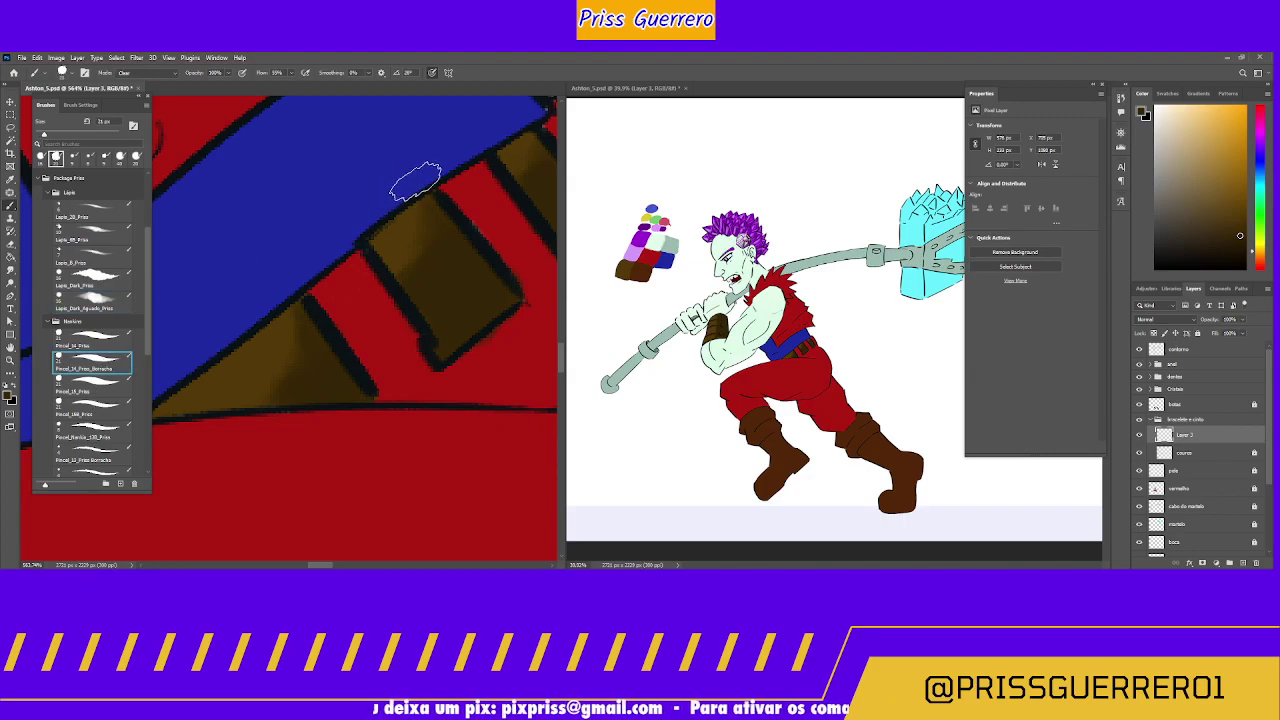
drag(451, 149, 323, 244)
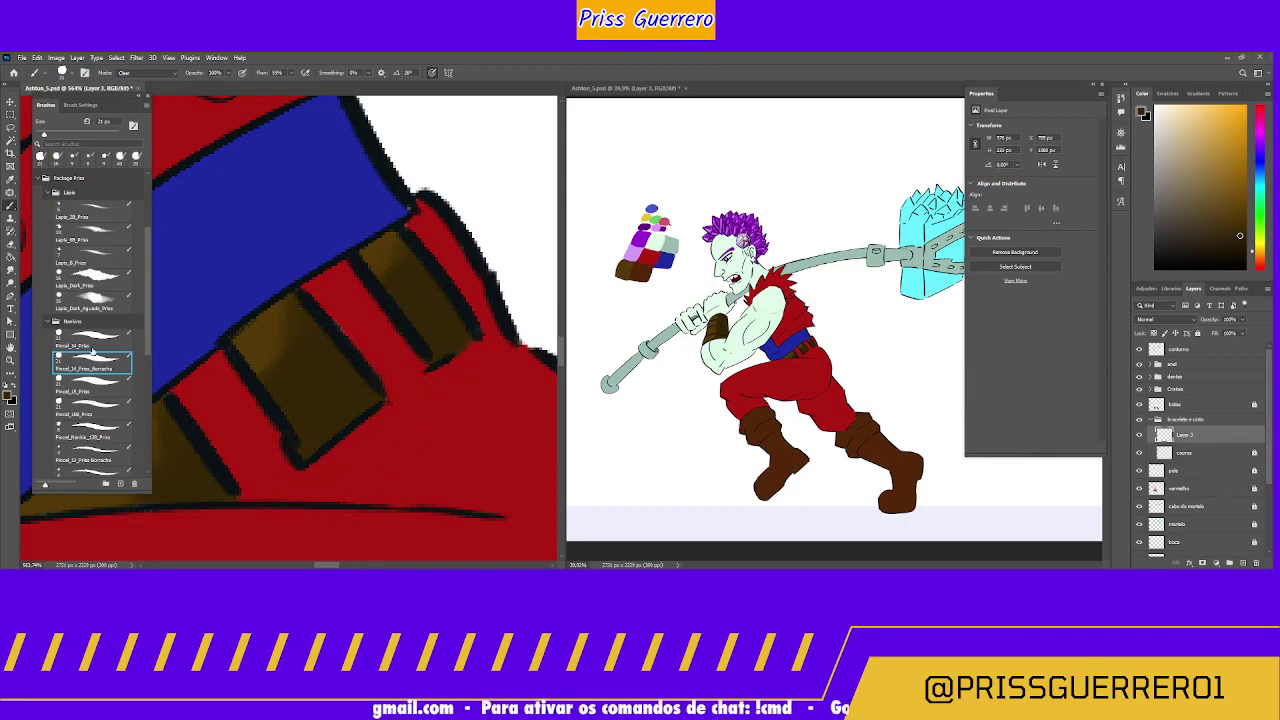
click(100, 300)
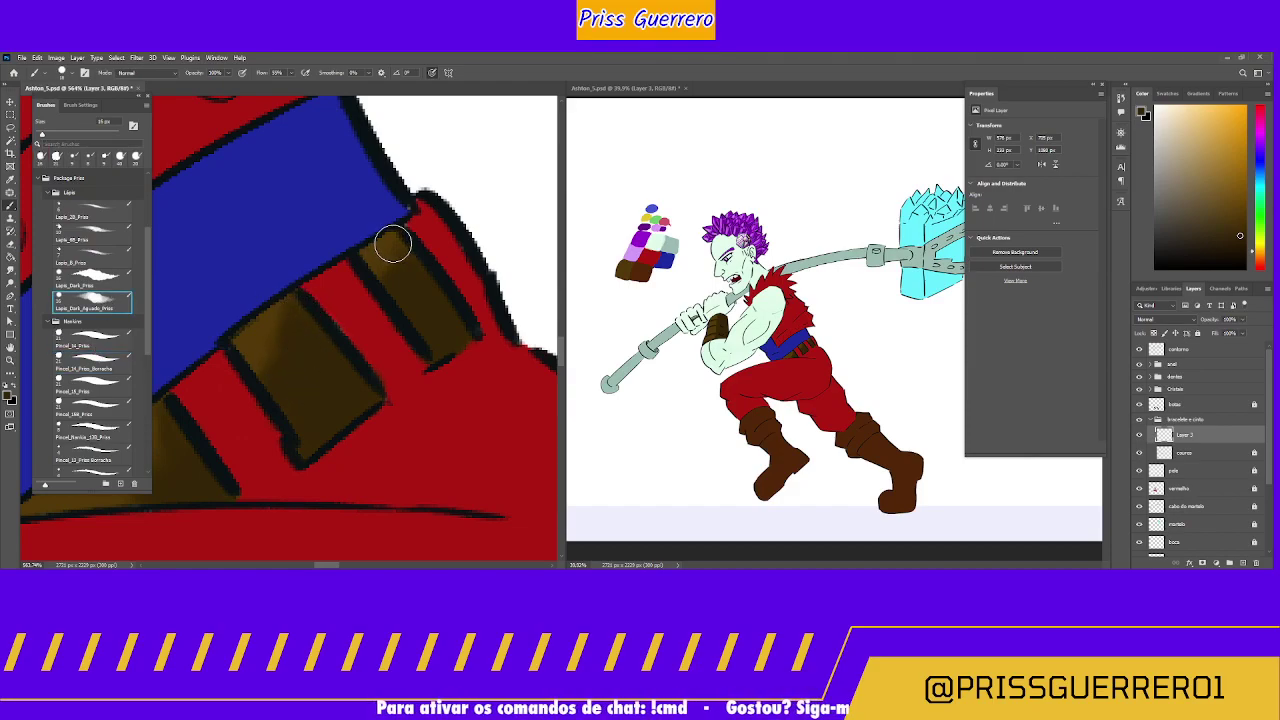
mouse_move(407, 257)
mouse_down()
mouse_move(417, 271)
mouse_move(394, 286)
mouse_move(389, 257)
mouse_move(412, 305)
mouse_move(426, 294)
mouse_move(449, 329)
mouse_move(383, 251)
mouse_move(367, 254)
mouse_up()
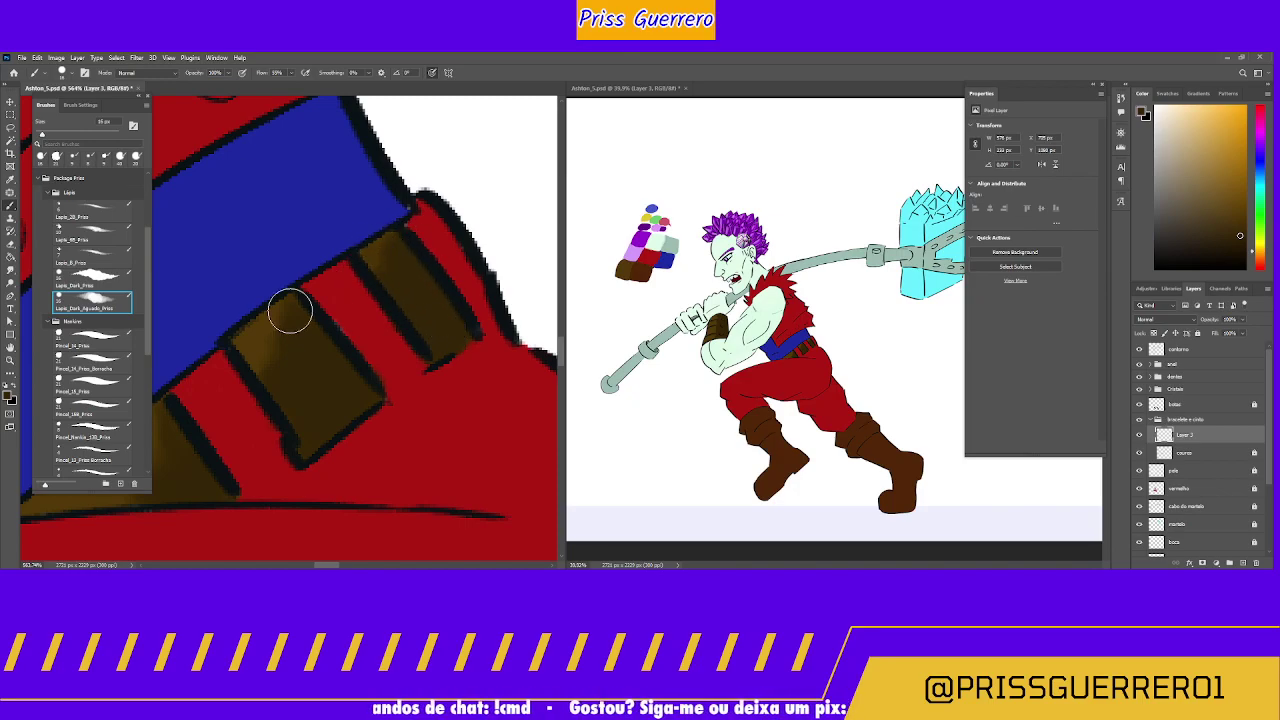
mouse_move(269, 326)
mouse_down()
mouse_move(443, 247)
mouse_move(301, 335)
mouse_move(319, 346)
mouse_move(355, 307)
mouse_move(305, 398)
mouse_move(341, 329)
mouse_move(231, 423)
mouse_move(218, 419)
mouse_move(343, 313)
mouse_move(330, 391)
mouse_move(256, 425)
mouse_move(320, 395)
mouse_move(350, 308)
mouse_move(369, 362)
mouse_move(407, 383)
mouse_move(374, 337)
mouse_move(394, 390)
mouse_move(380, 392)
mouse_move(379, 364)
mouse_move(370, 386)
mouse_move(409, 398)
mouse_move(356, 411)
mouse_move(339, 400)
mouse_move(363, 351)
mouse_move(350, 363)
mouse_move(384, 390)
mouse_move(333, 367)
mouse_up()
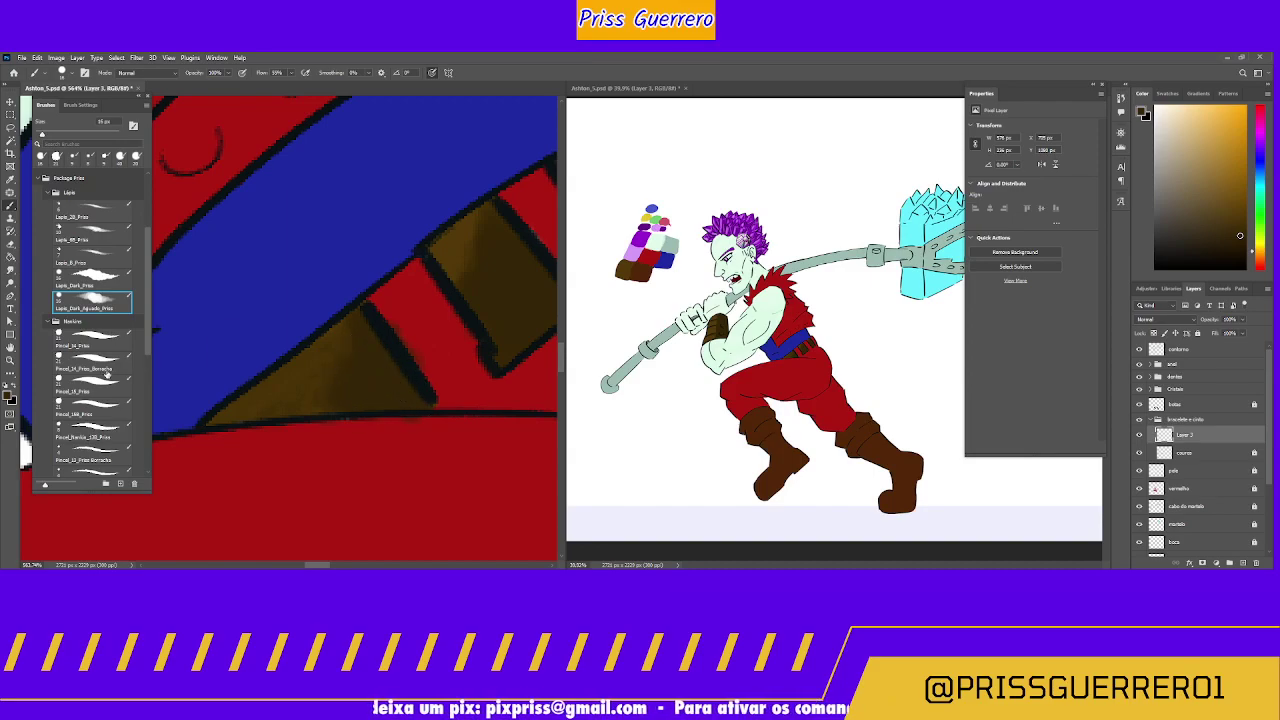
Step: Repaint the strap edge where the brown meets the red
click(100, 368)
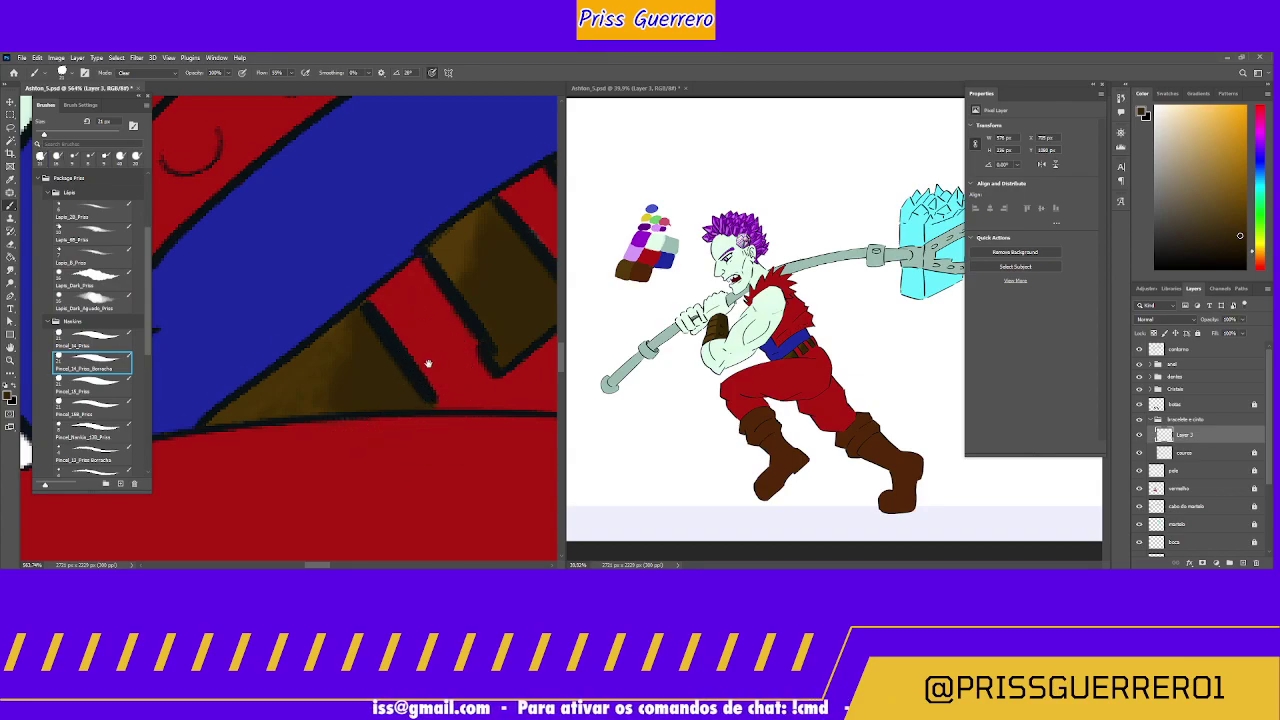
drag(428, 363, 227, 437)
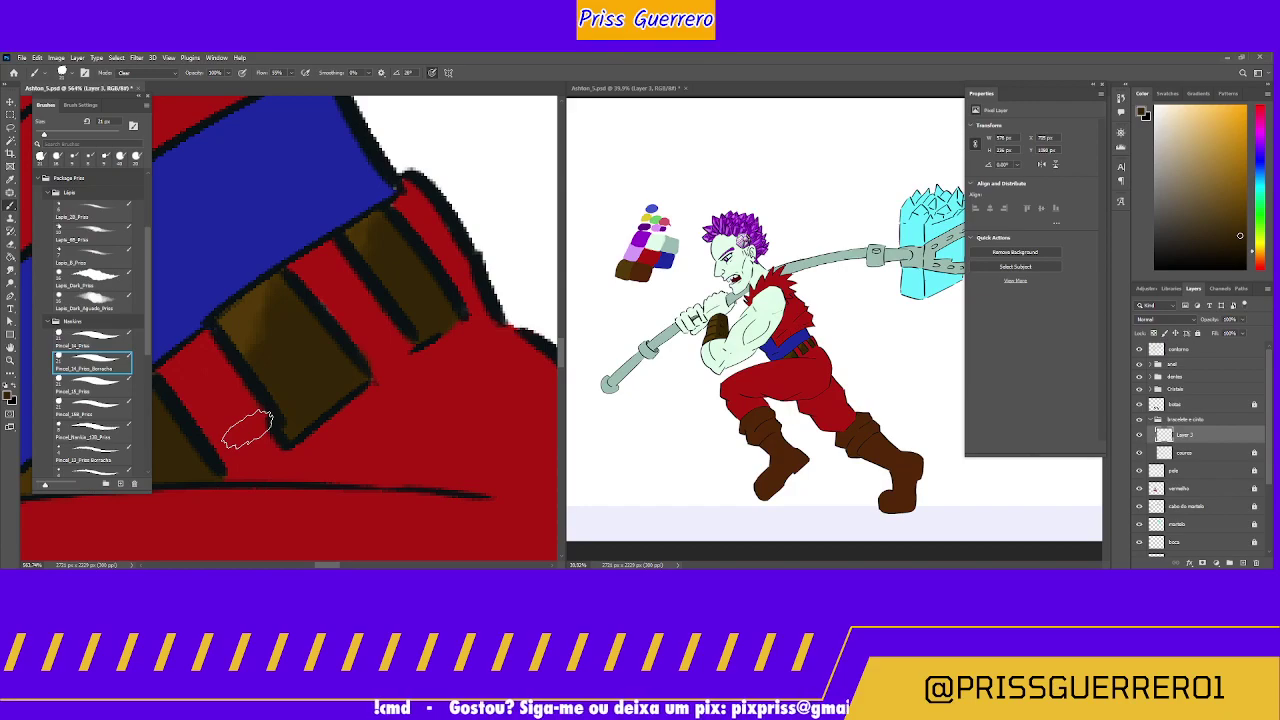
drag(251, 306, 240, 358)
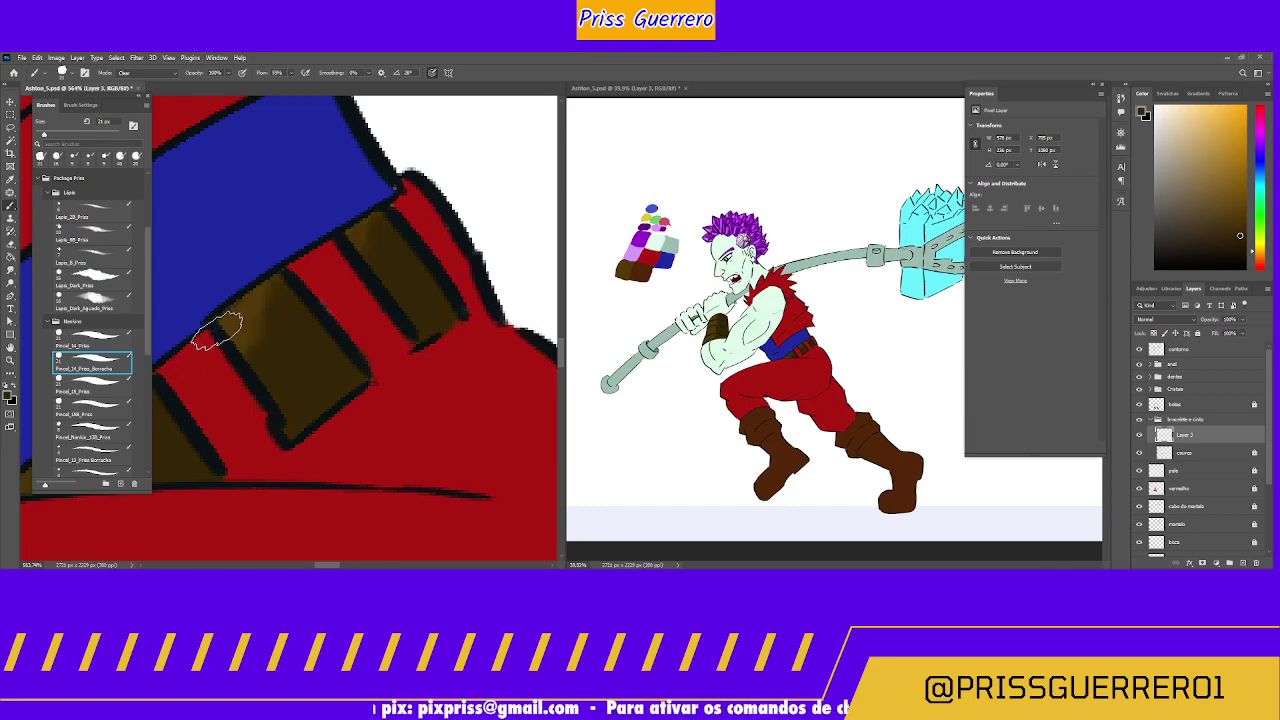
click(106, 305)
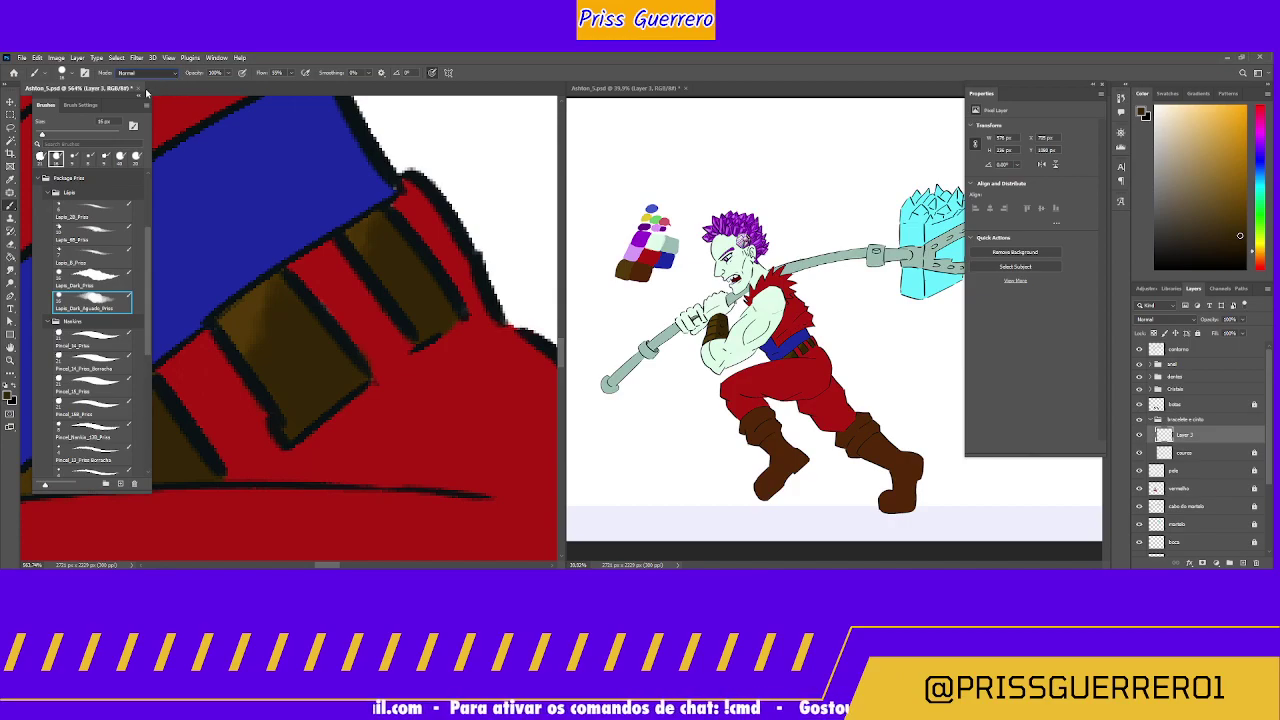
Step: Put the watercolour pencil brush in Clear mode to erase shading spilling off the belt straps
key(shift+alt+r)
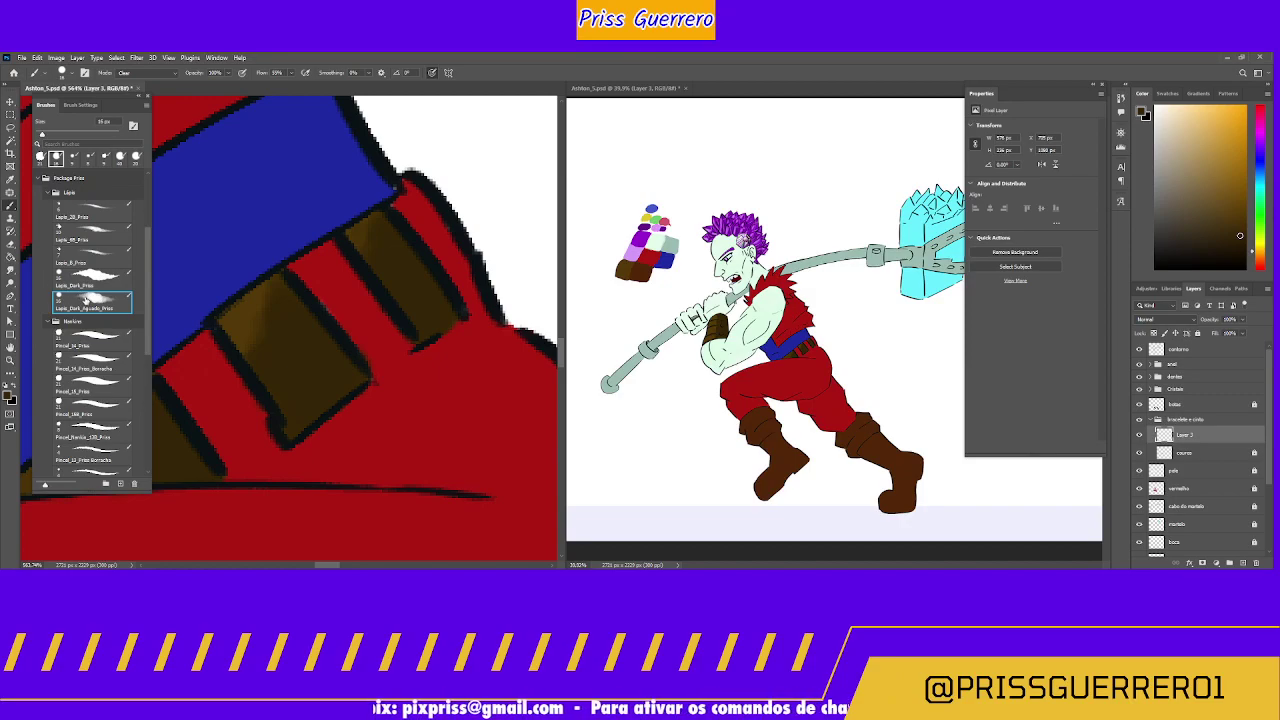
click(86, 298)
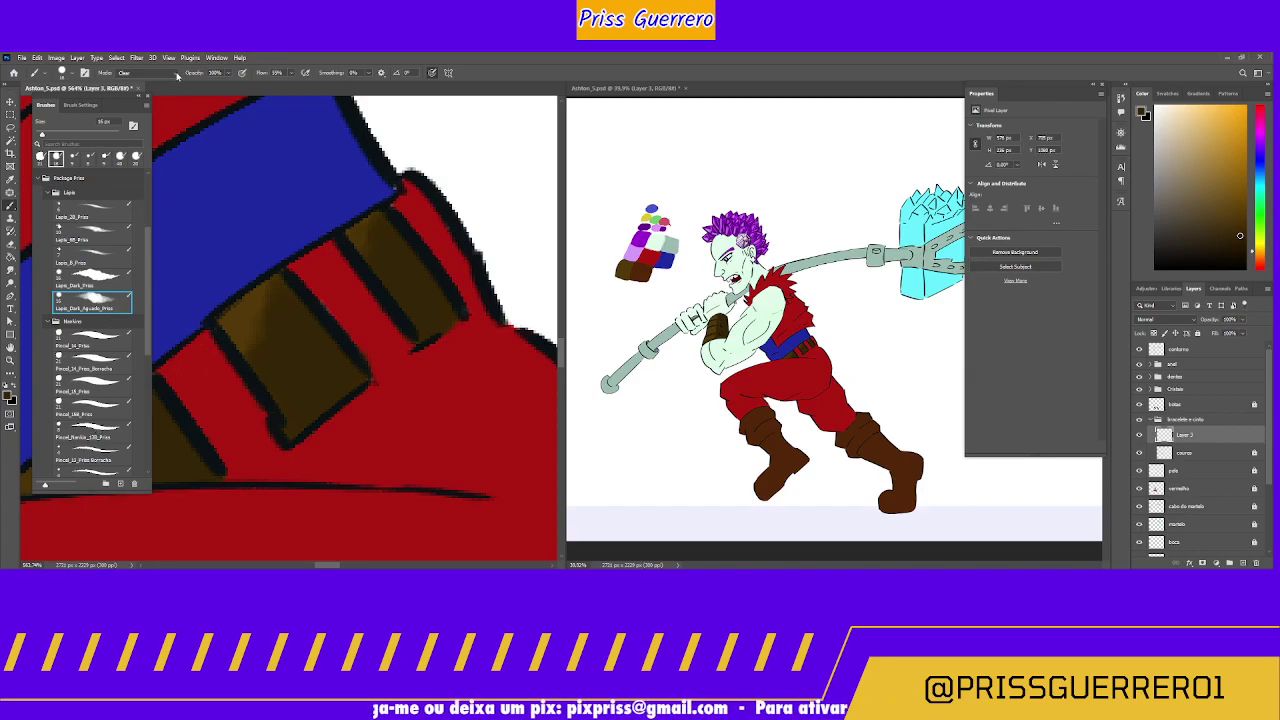
click(121, 158)
key(grave)
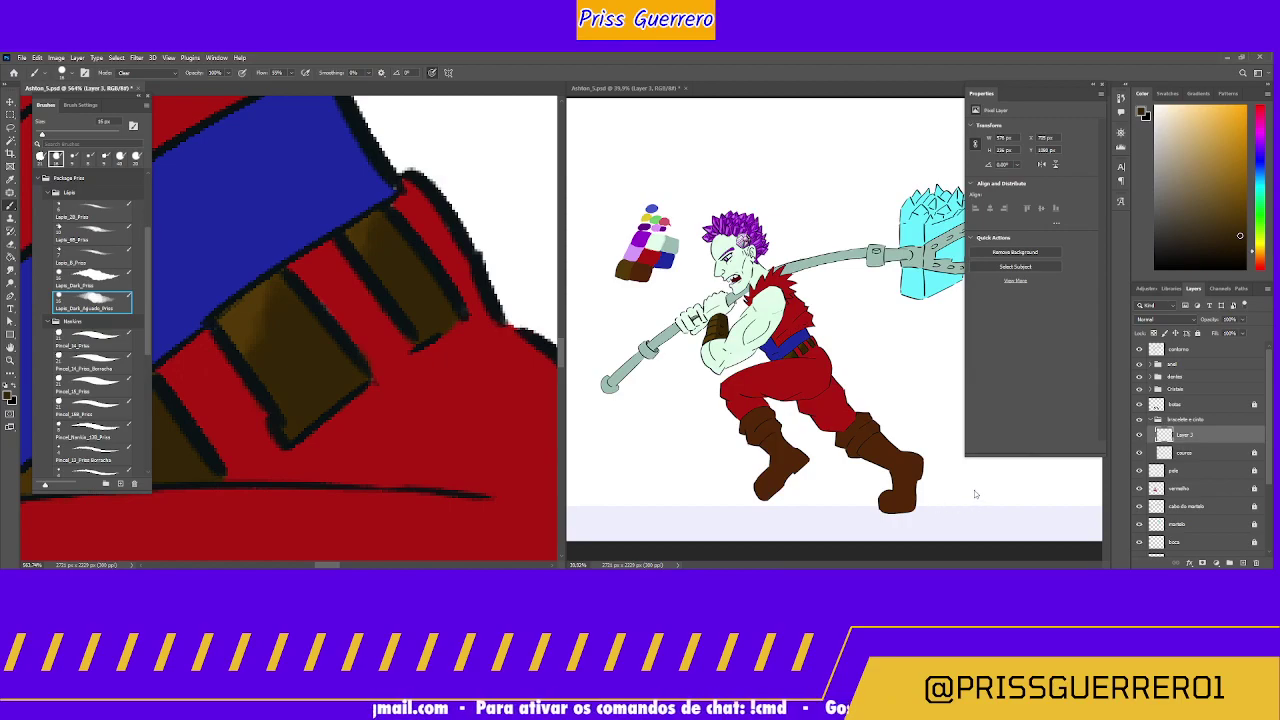
Step: Collapse the brush preset folders and expand the Lapis_Dark_Aguado_Borracha_Priss folder
click(165, 379)
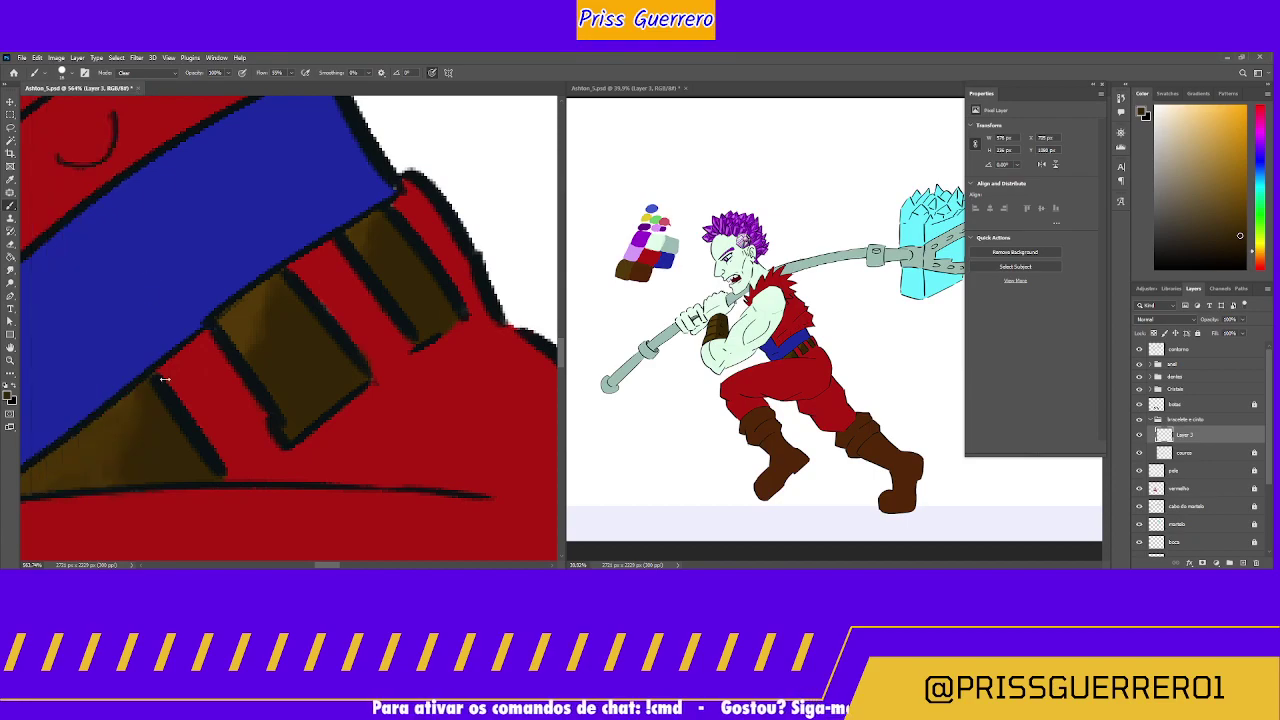
right_click(165, 379)
click(47, 326)
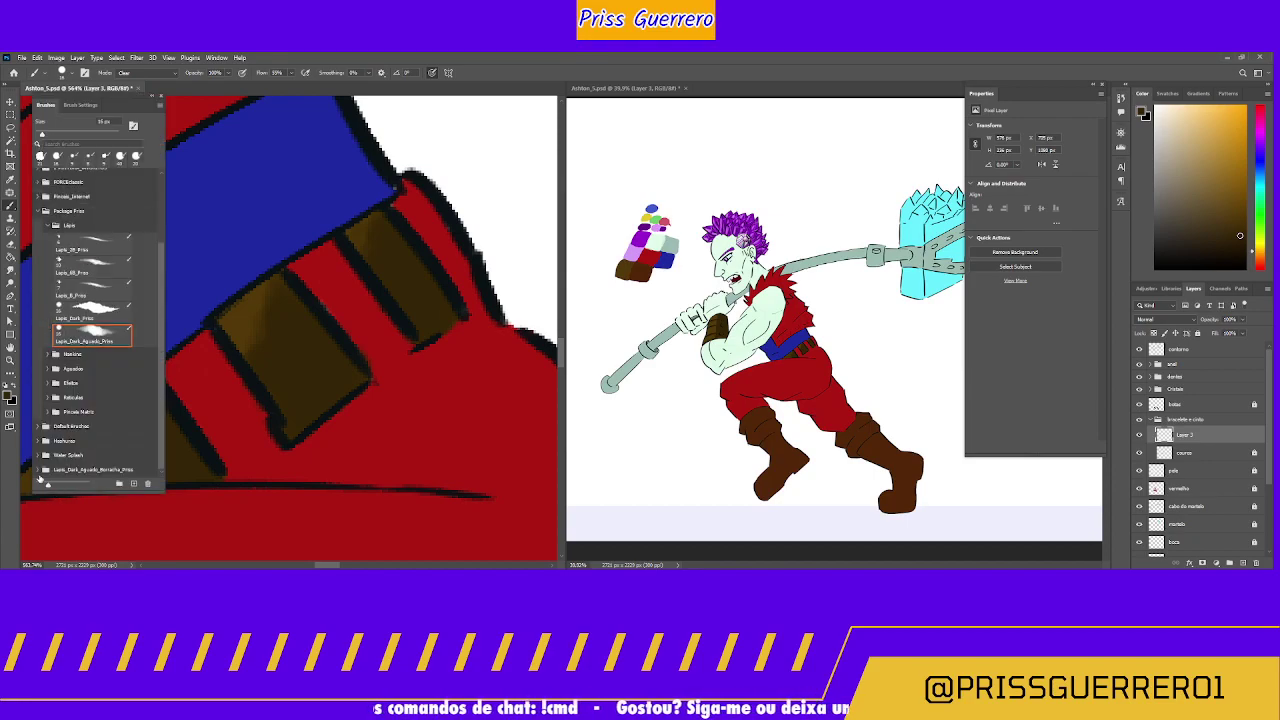
click(110, 471)
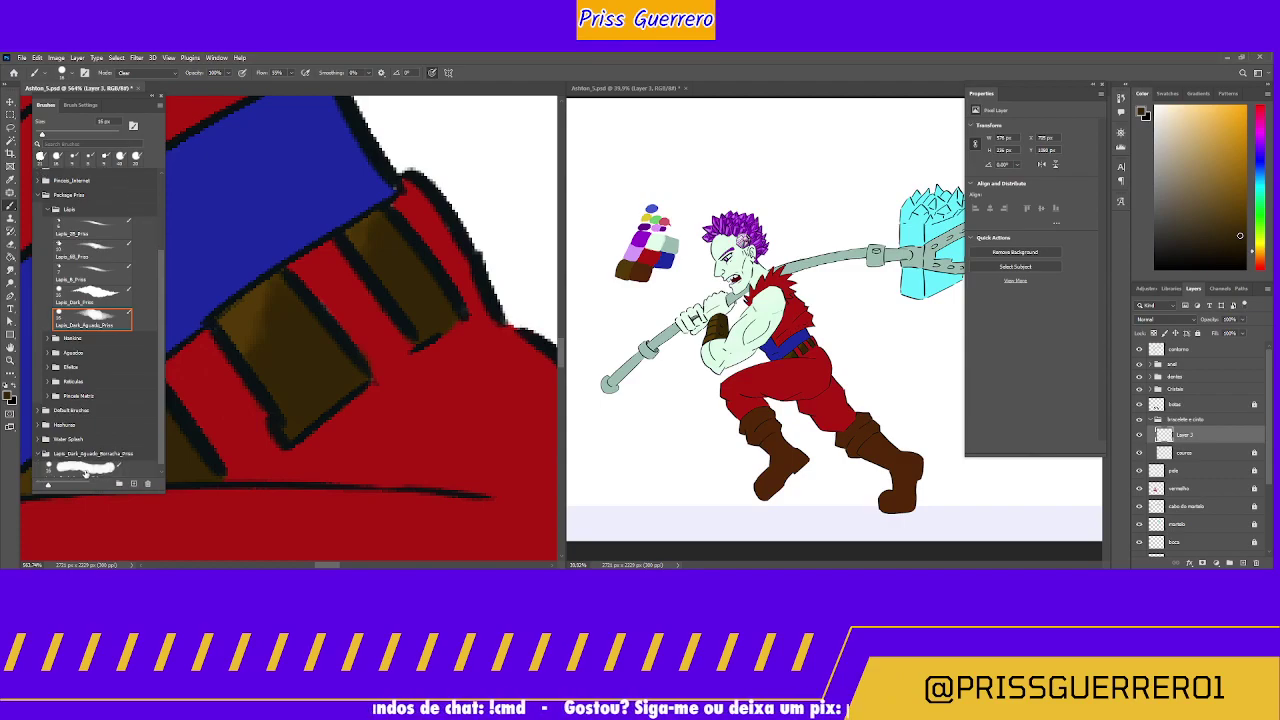
scroll(86, 470, down, 1)
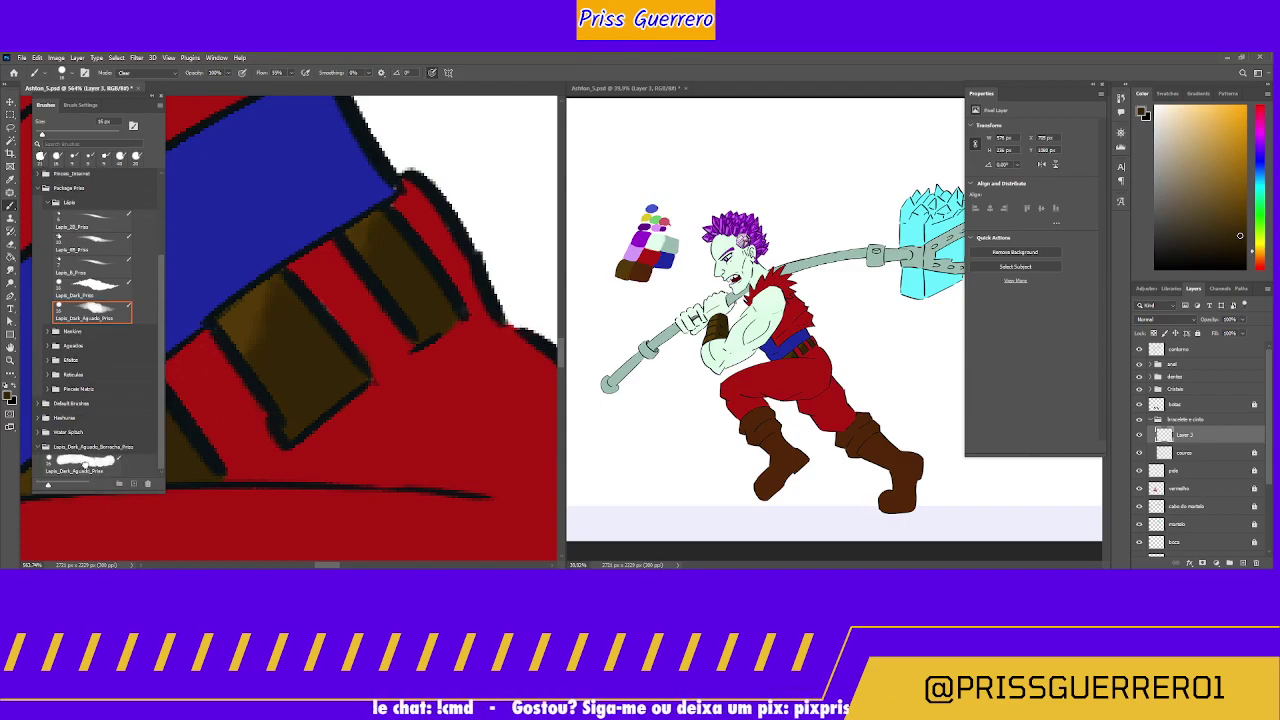
Step: Drop Lapis_Dark_Aguado_Priss into the Lapis folder and merge Layer 3 down into couros
mouse_move(85, 467)
mouse_down()
mouse_move(118, 332)
mouse_move(136, 325)
mouse_up()
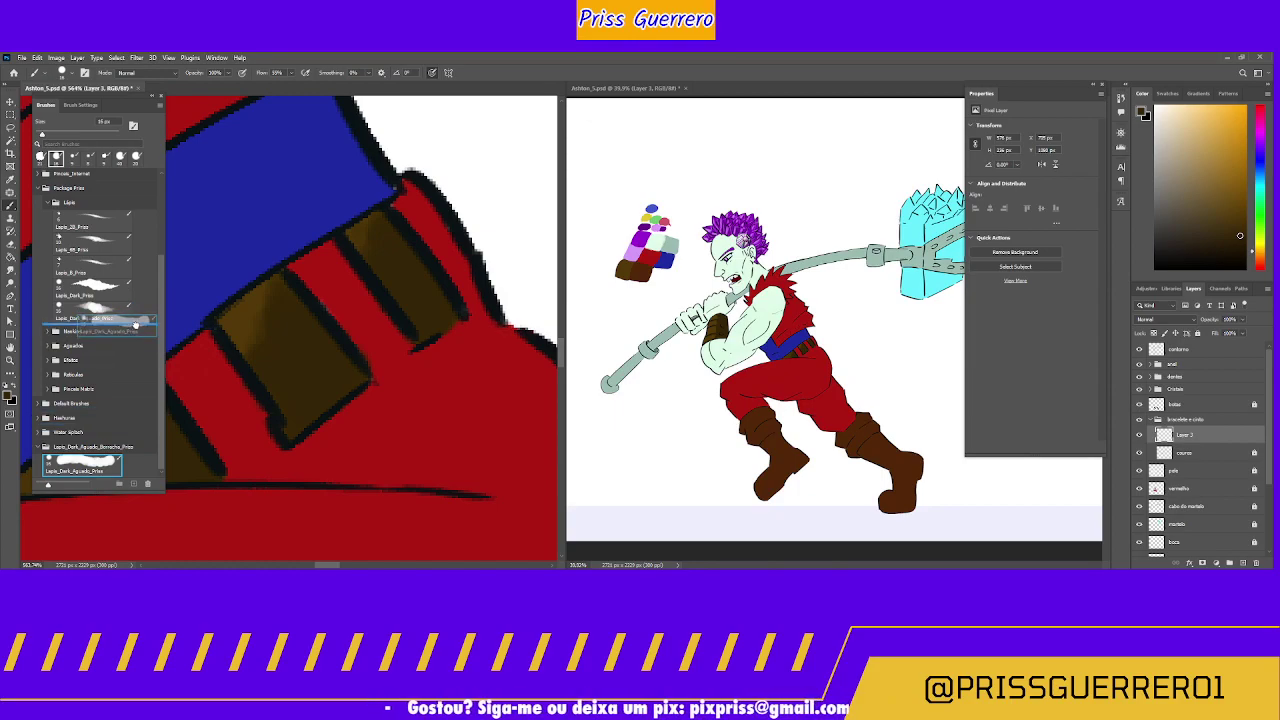
drag(136, 324, 136, 325)
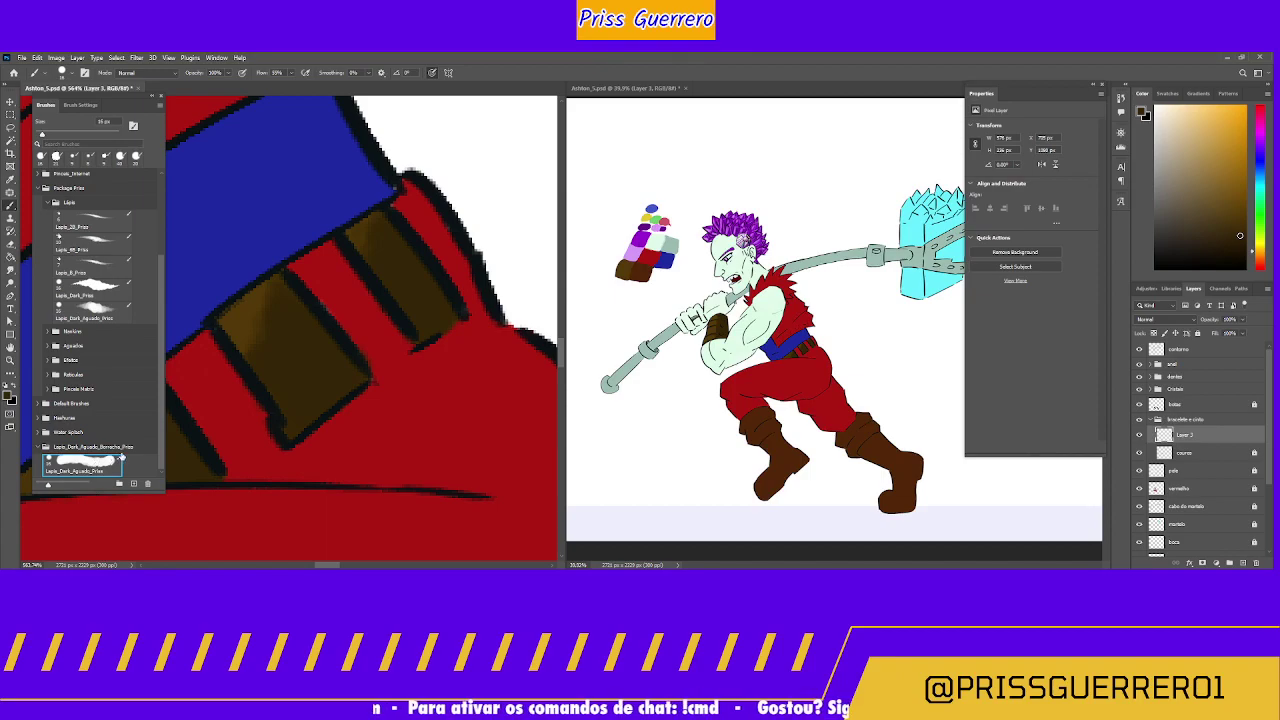
click(128, 450)
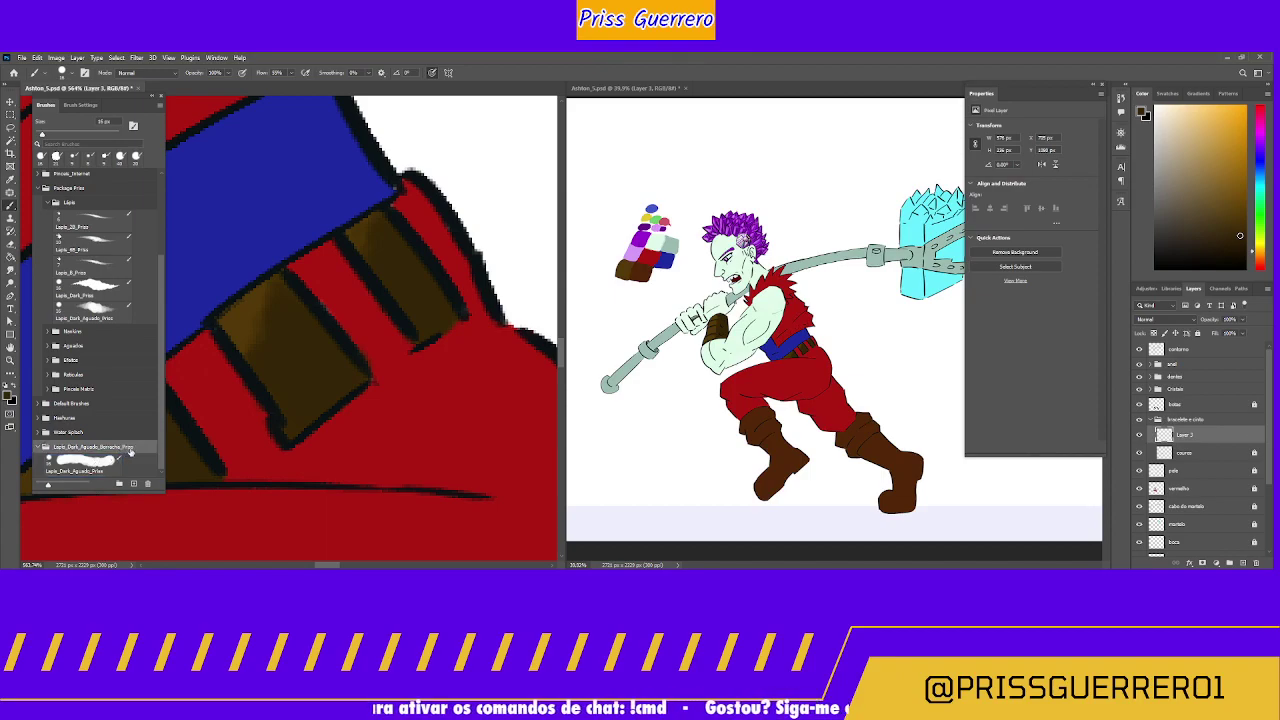
key(ctrl+e)
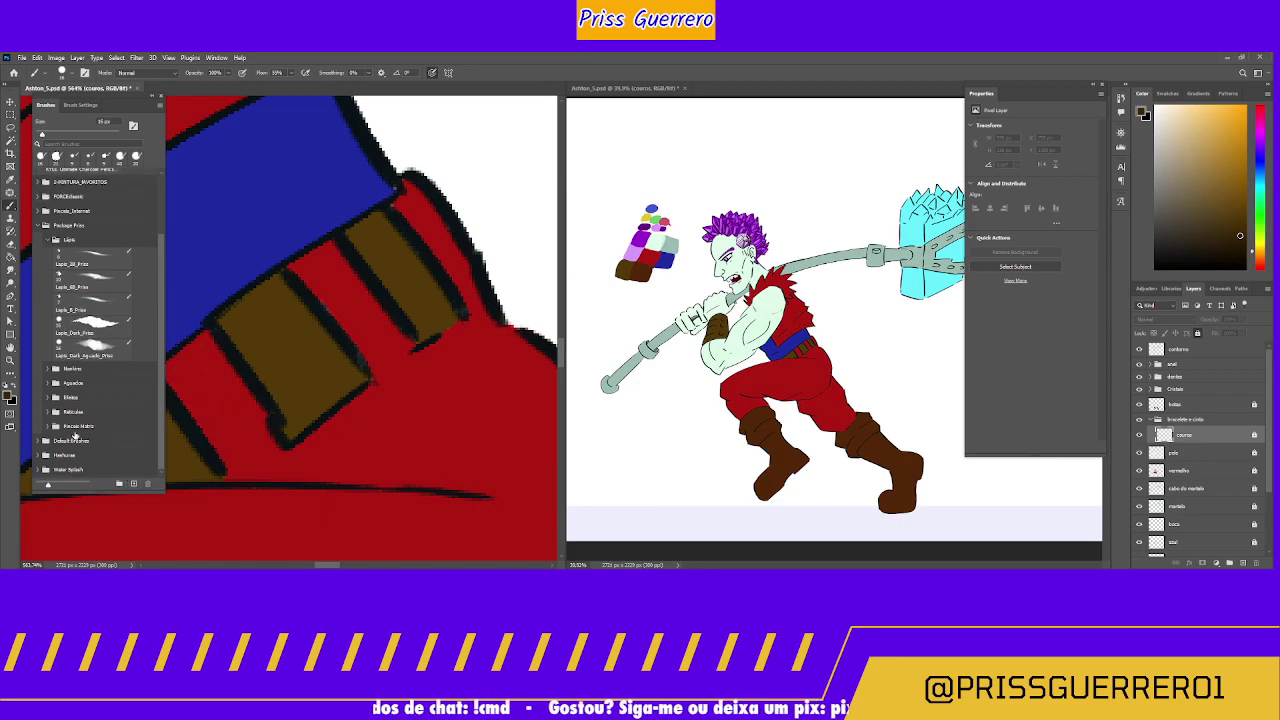
Step: Pick the brush inside the Lapis_Dark_Aguado_Borracha_Priss folder and undo the merge to bring back Layer 3
click(100, 353)
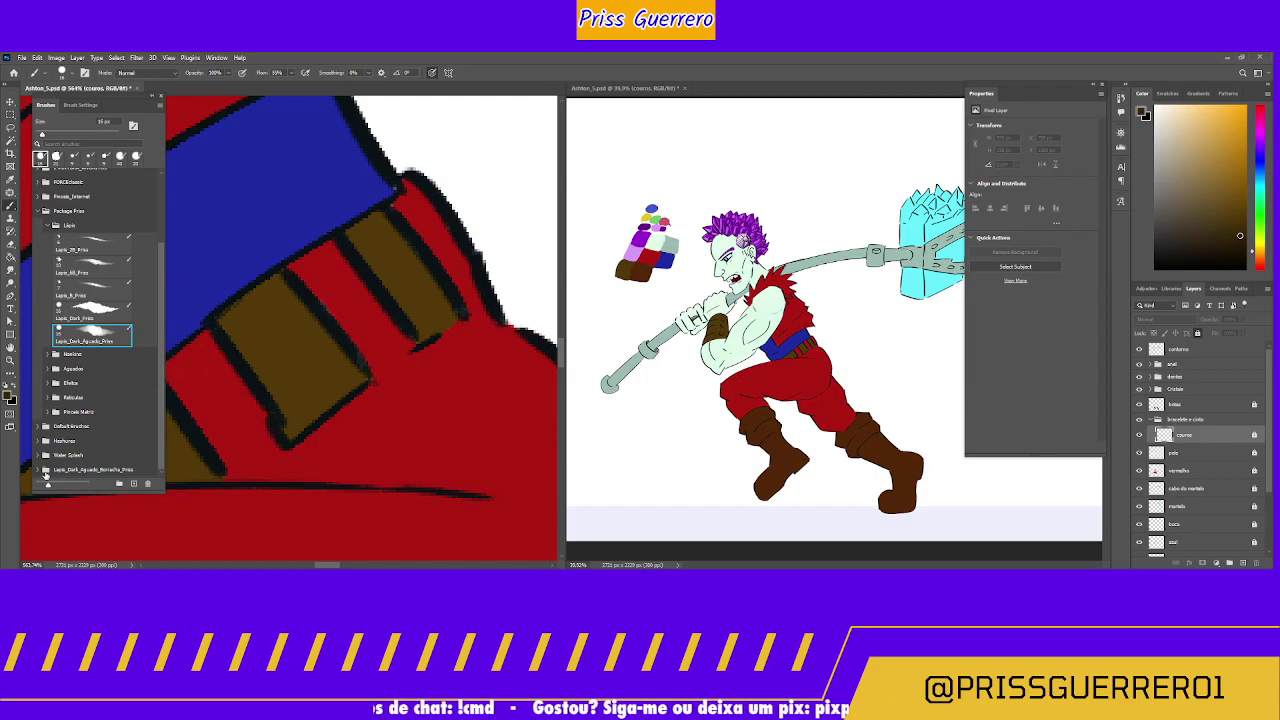
click(41, 470)
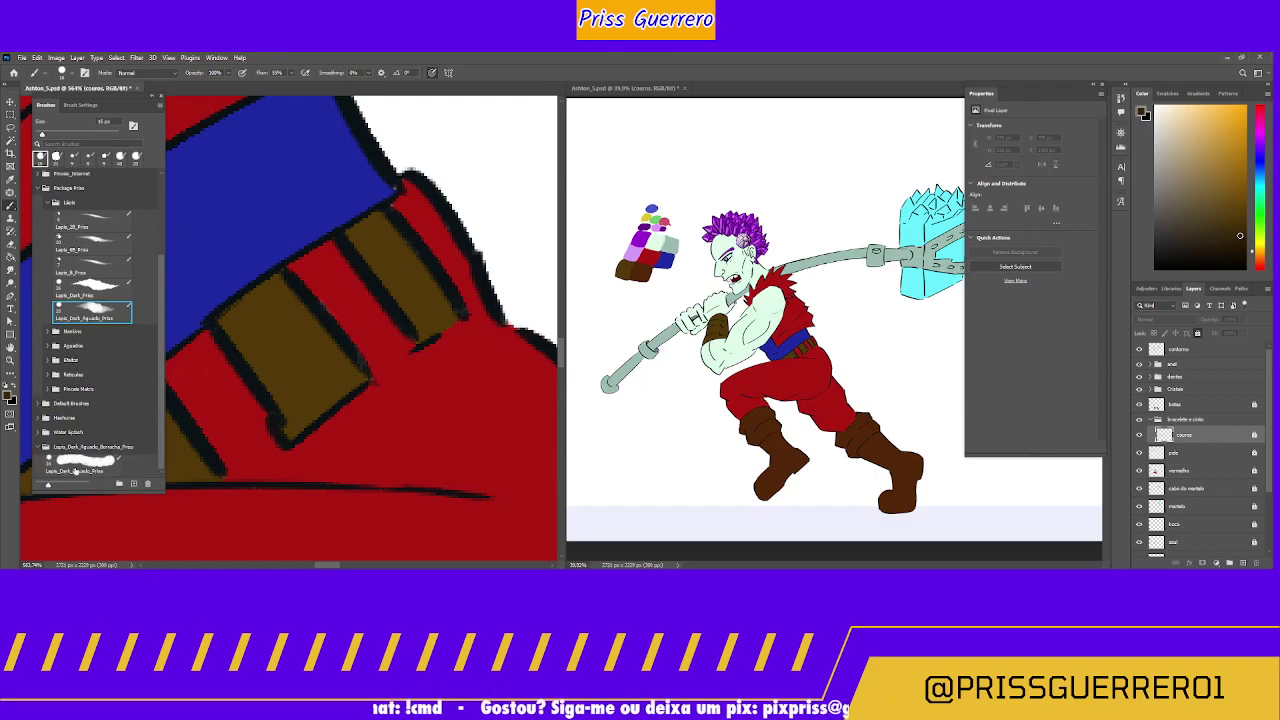
click(77, 464)
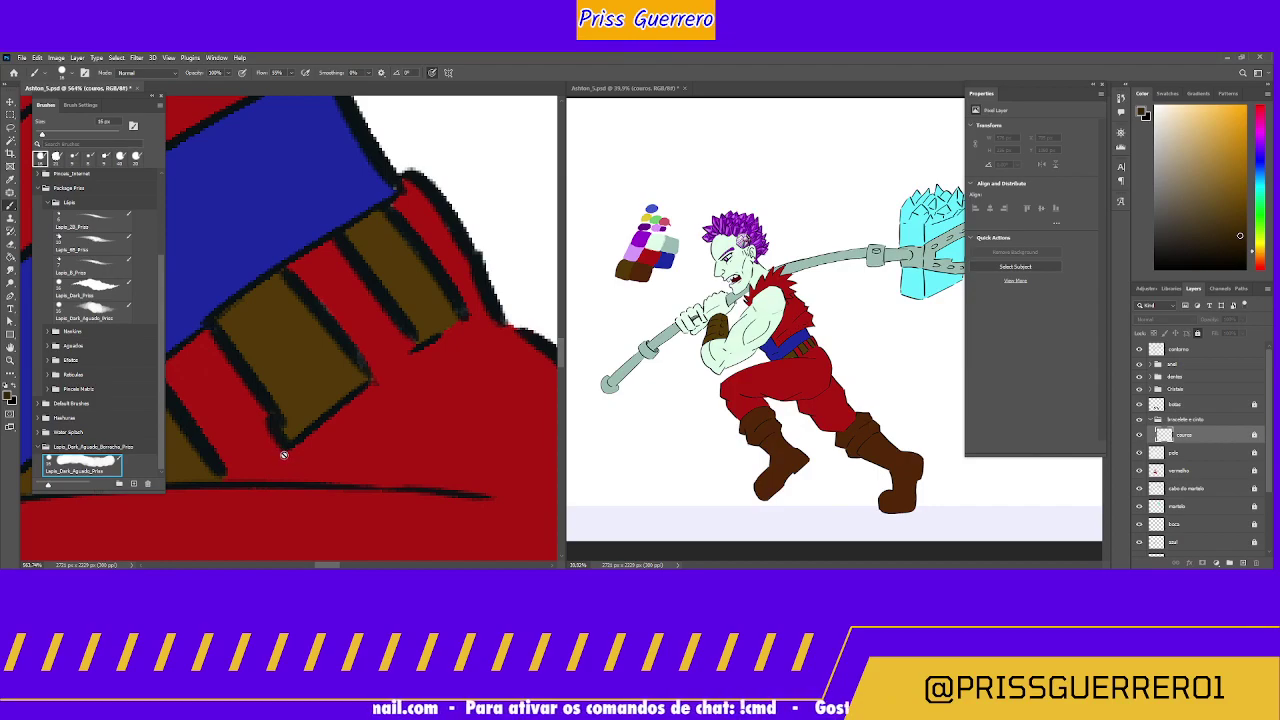
key(ctrl+shift+z)
key(ctrl+shift+z)
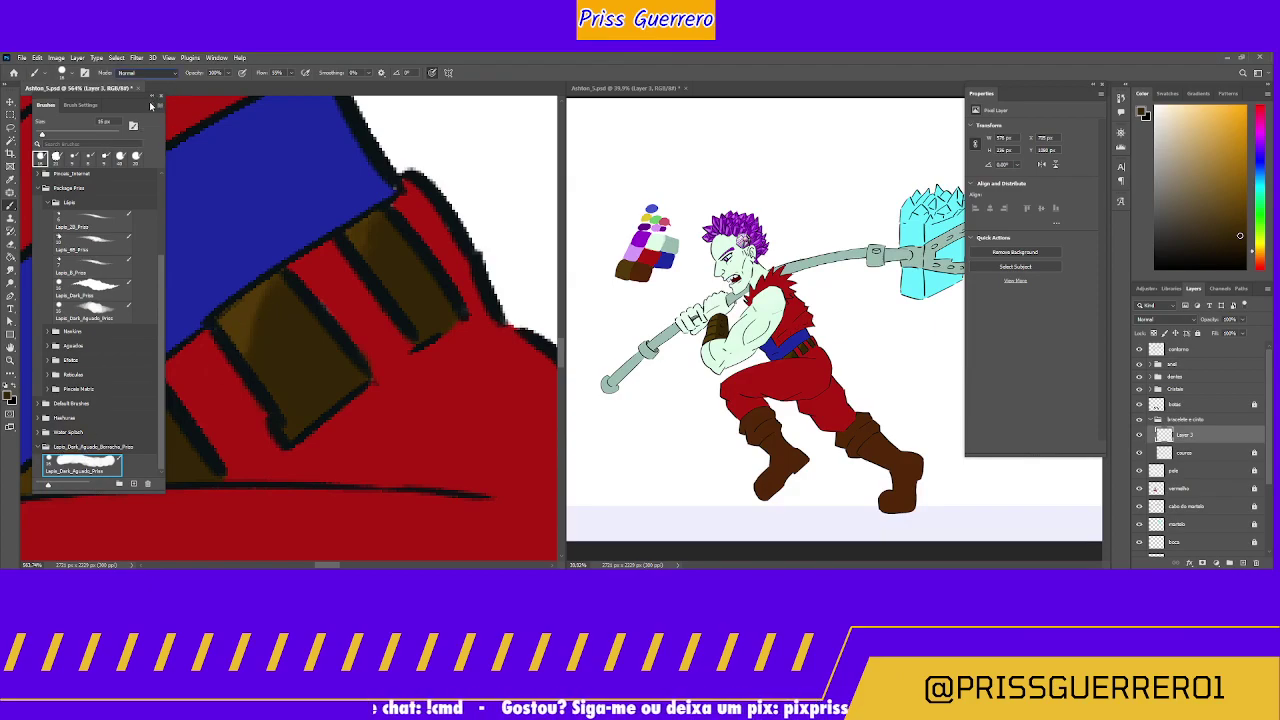
Step: Lighten the belt strap shading in Clear mode and move the watercolour pencil brush into the Lapis folder
key(shift+alt+r)
mouse_move(261, 303)
mouse_down()
mouse_move(246, 337)
mouse_move(269, 280)
mouse_move(251, 334)
mouse_move(216, 358)
mouse_up()
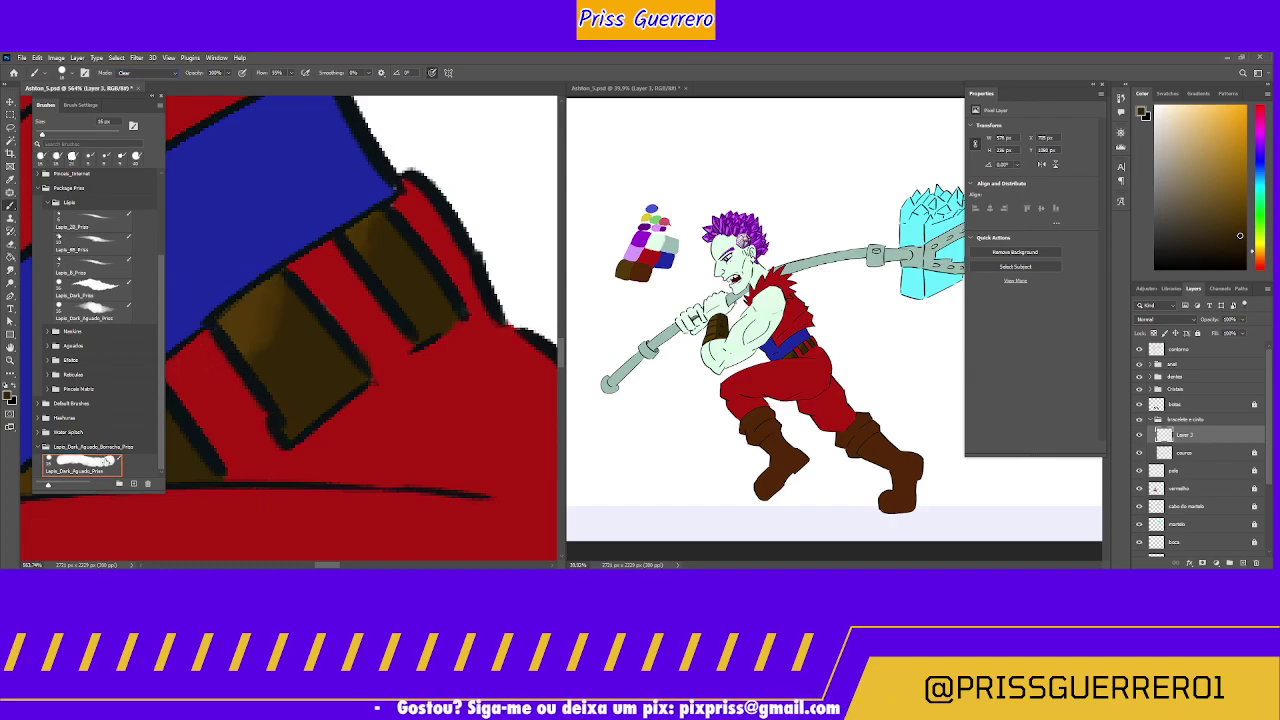
mouse_move(110, 466)
mouse_down()
mouse_move(107, 322)
mouse_move(131, 328)
mouse_up()
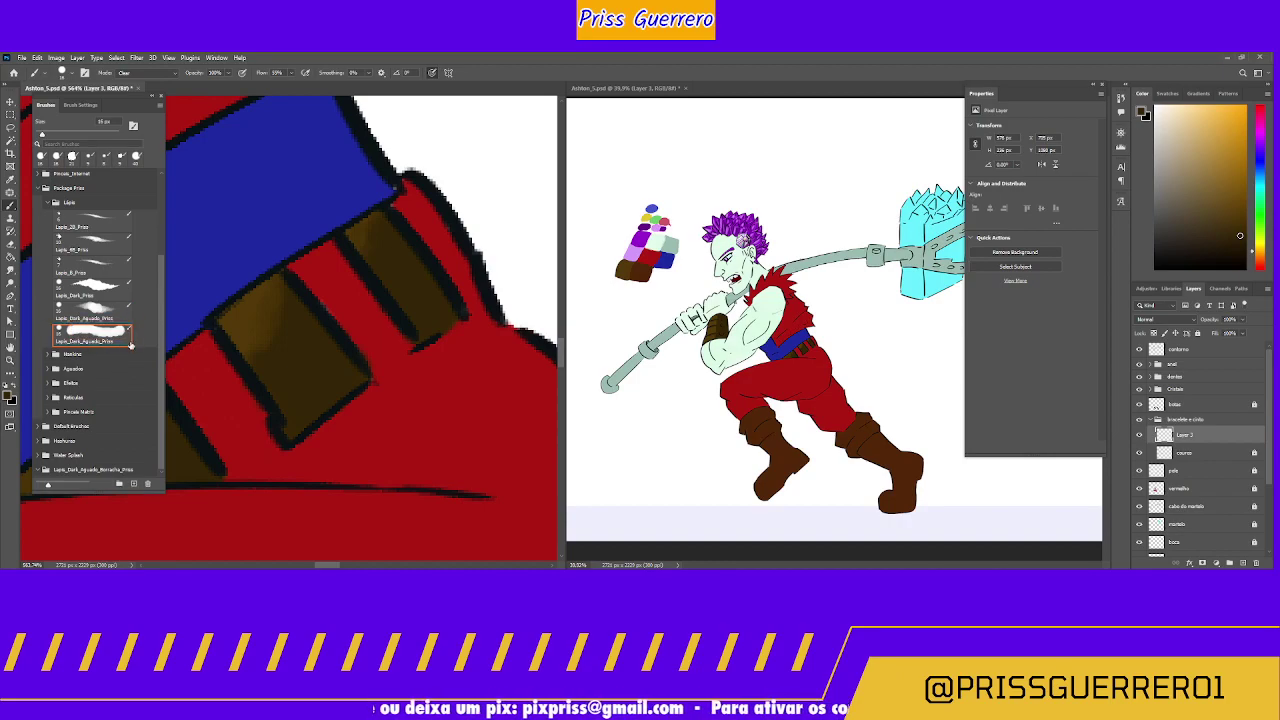
click(83, 474)
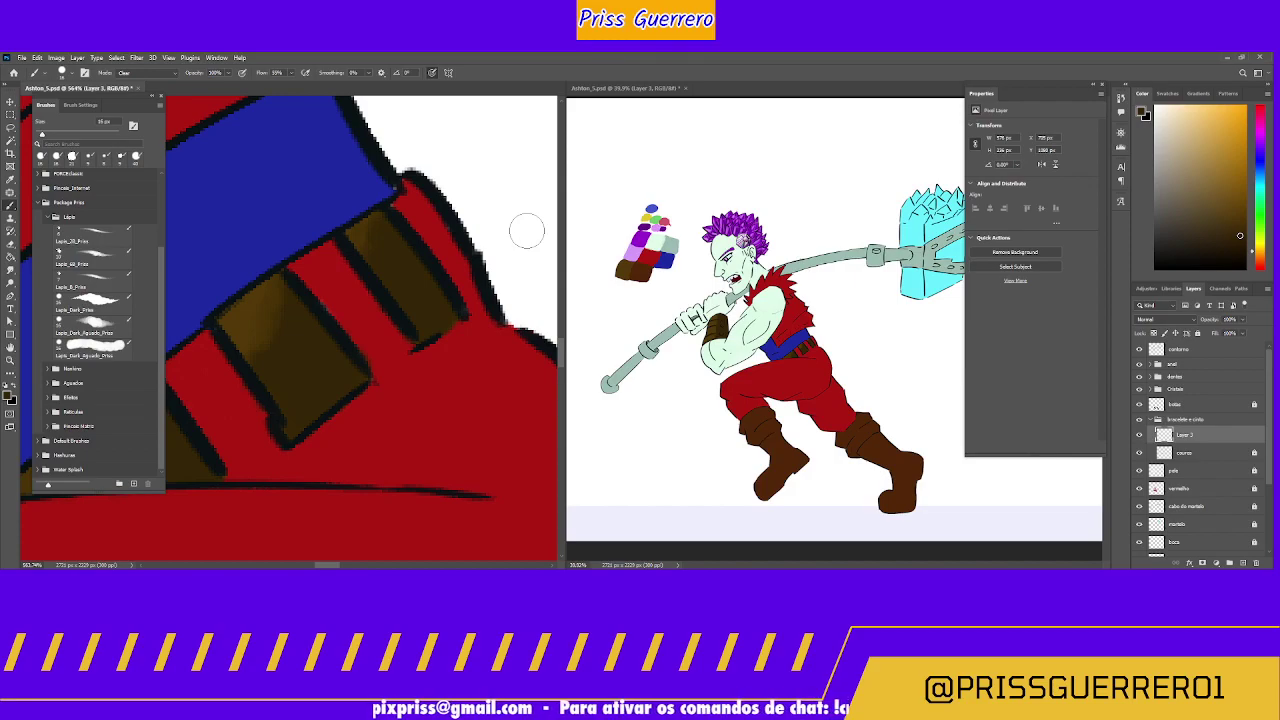
Step: Select the moved watercolour pencil brush, set its mode to Clear, and show Brush Settings
click(105, 331)
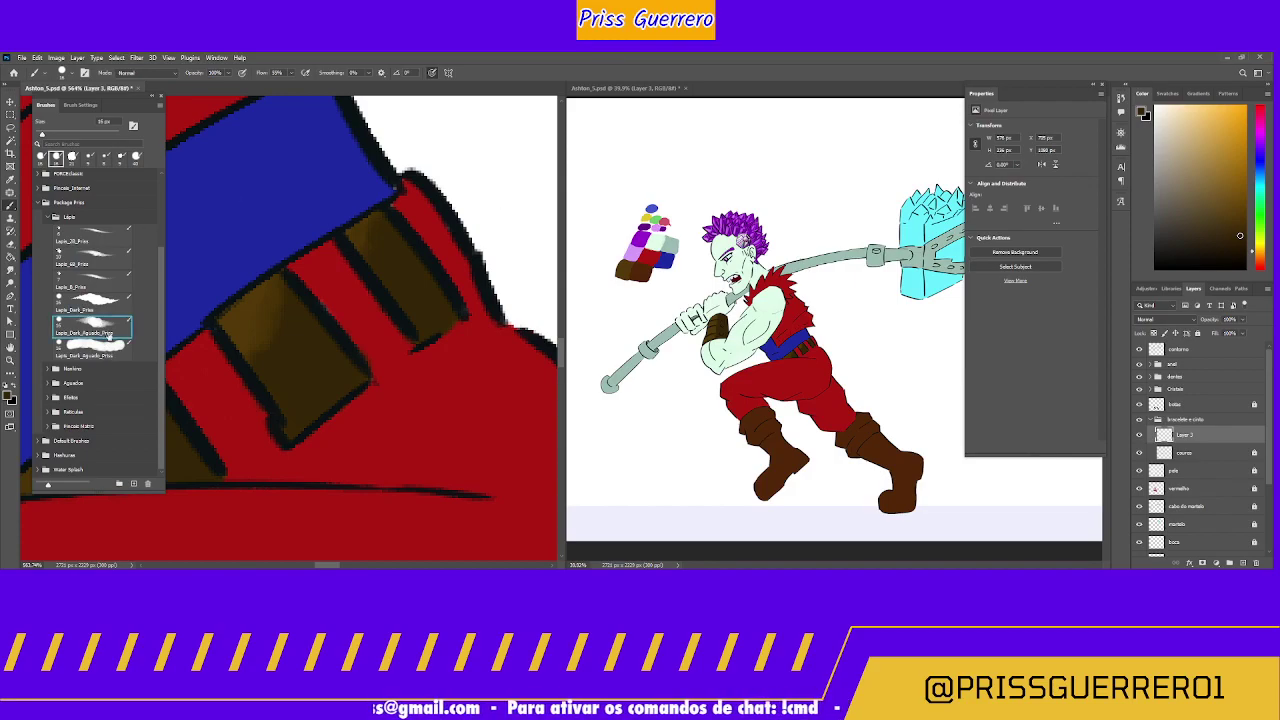
click(104, 352)
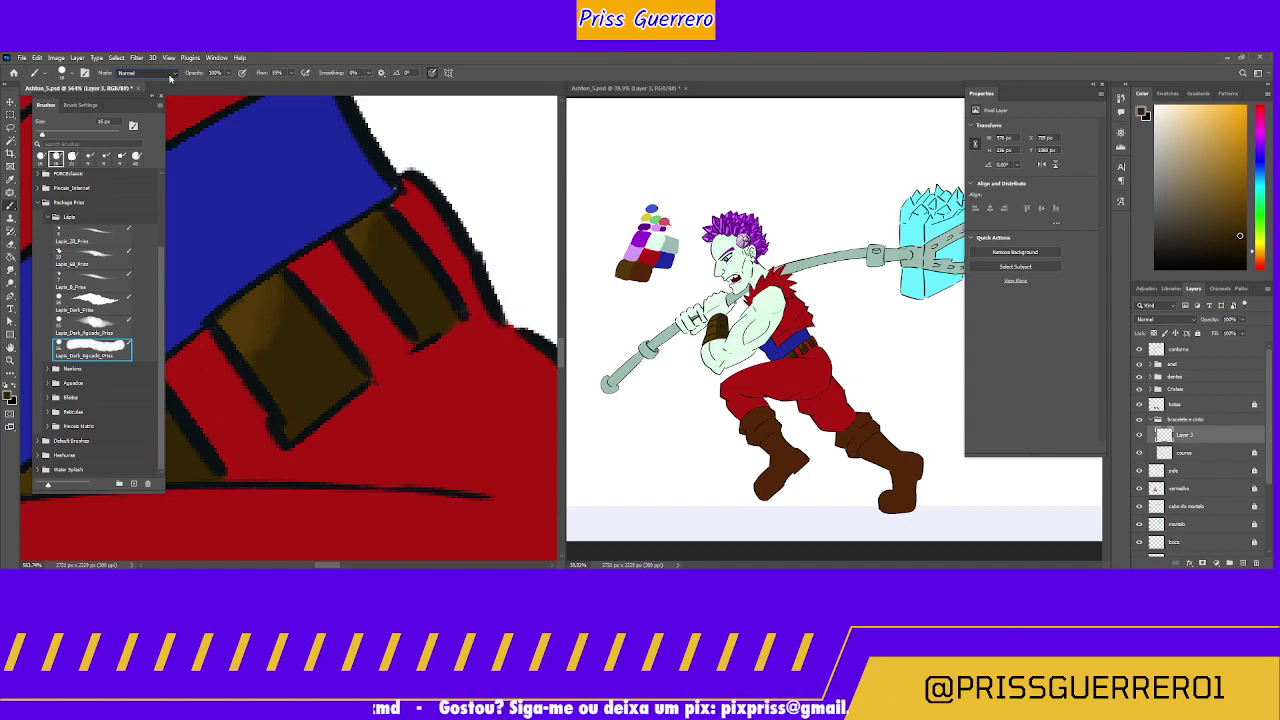
key(shift+alt+r)
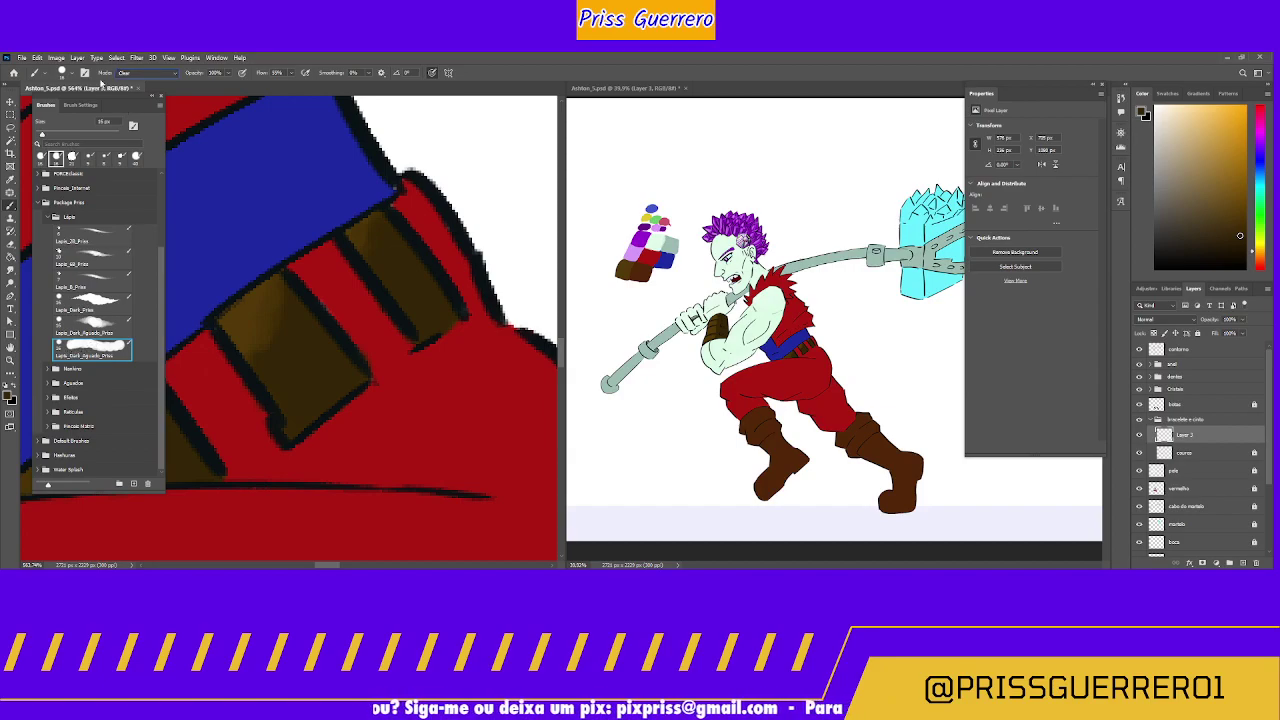
click(76, 106)
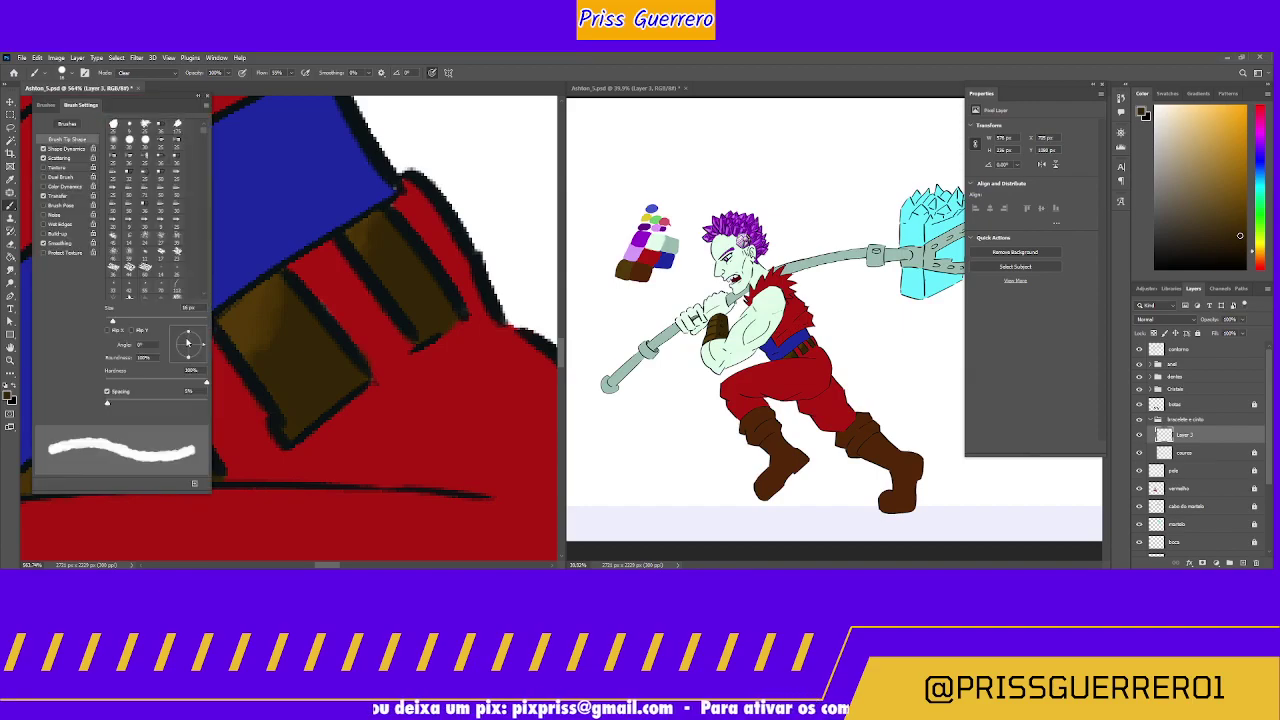
Step: Flatten the brush tip to about 37% roundness, then return to the brush preset list
drag(189, 332, 189, 341)
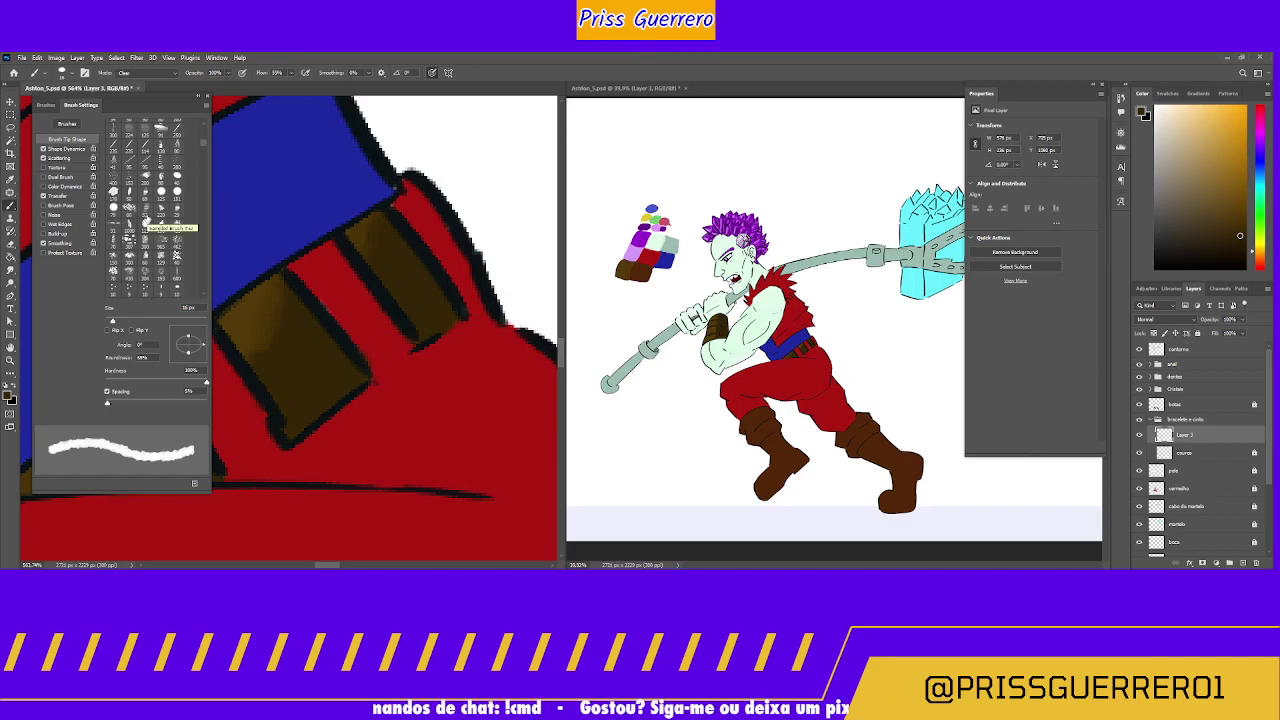
click(46, 105)
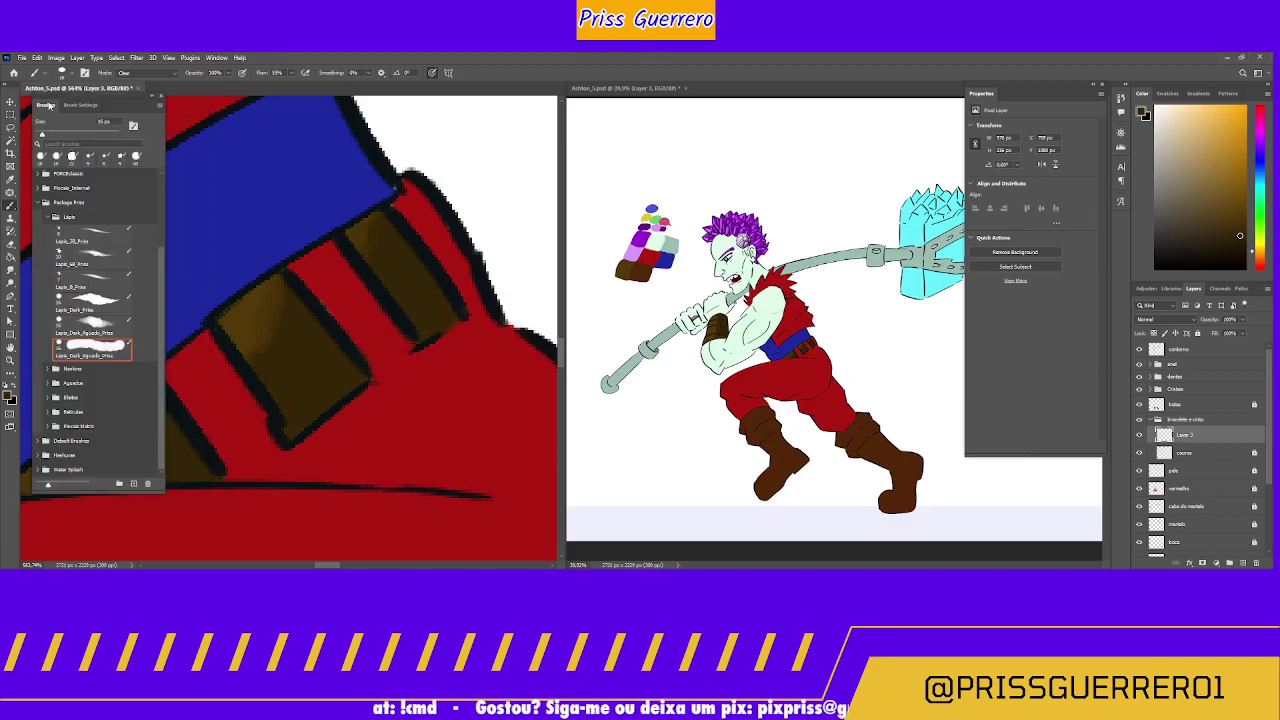
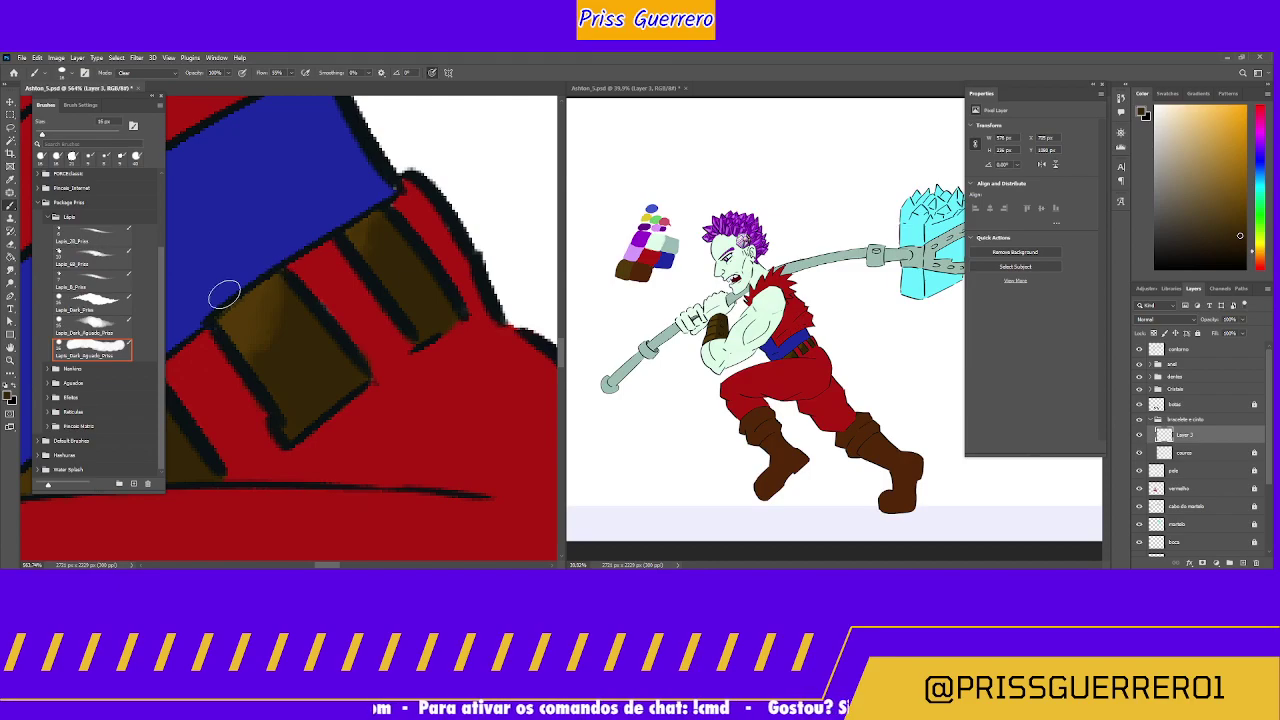
Step: Delete the unwanted old preset from the brush presets list
click(75, 107)
click(78, 105)
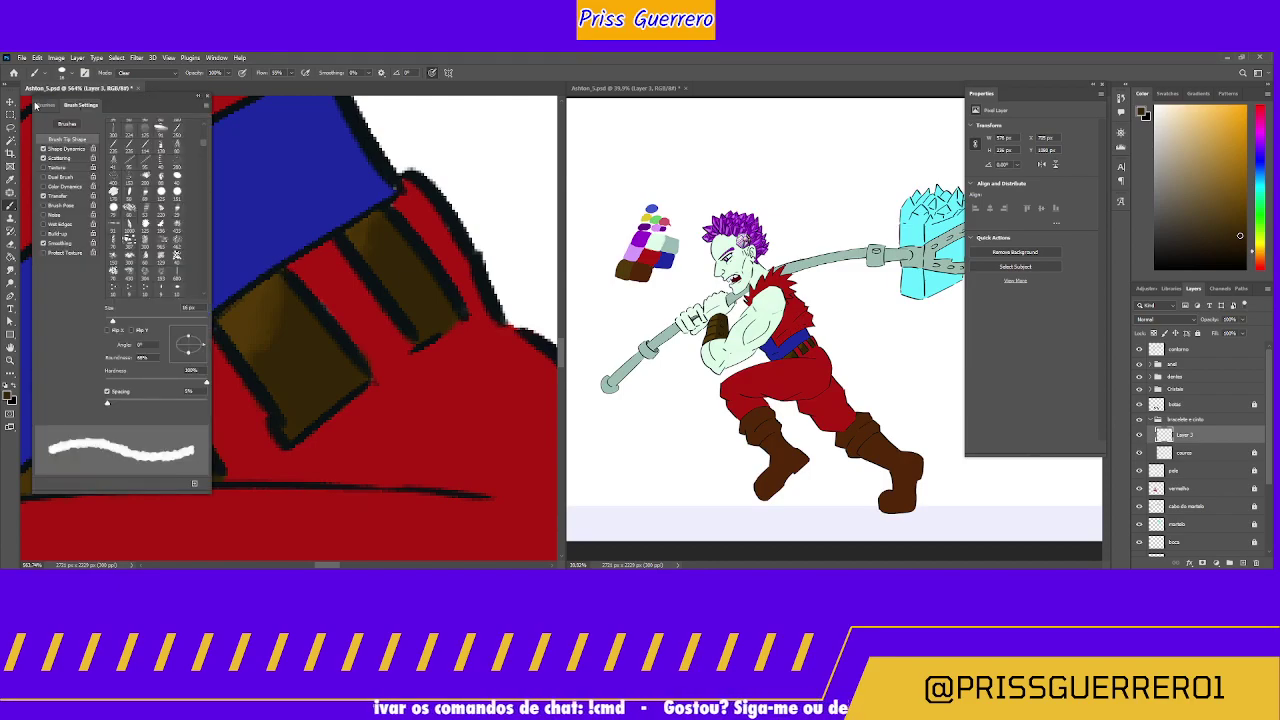
click(40, 105)
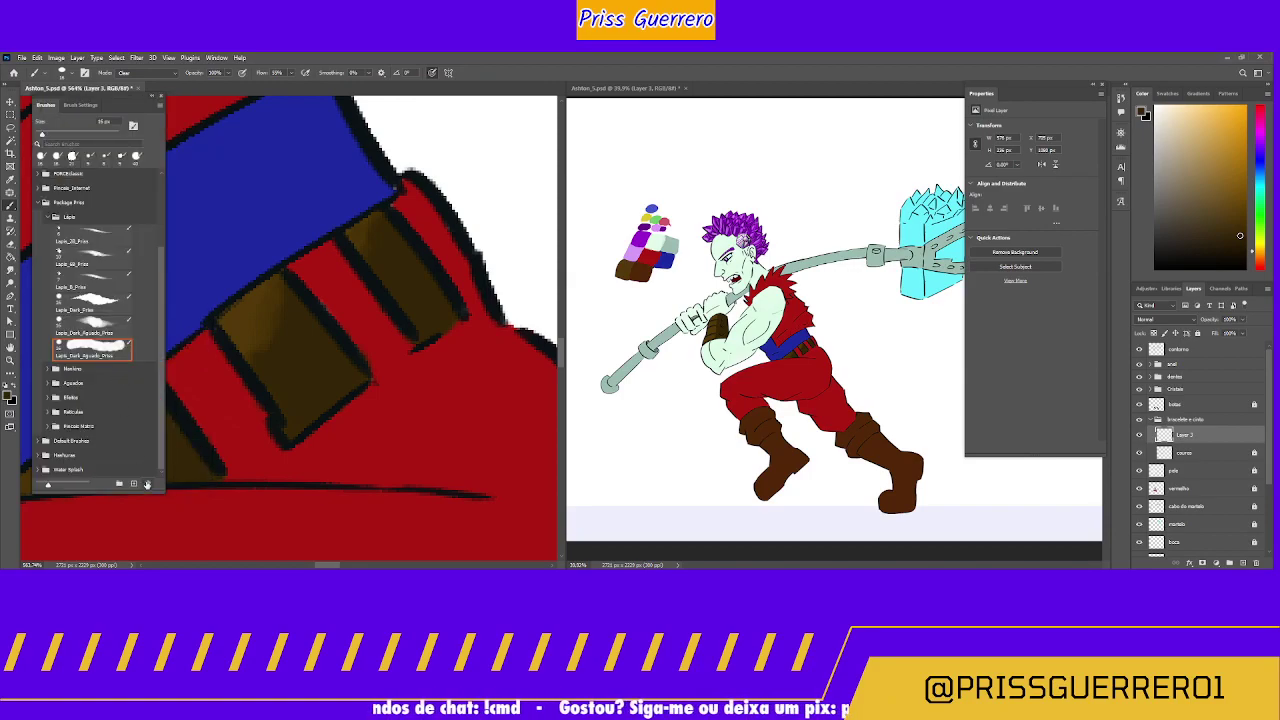
click(147, 485)
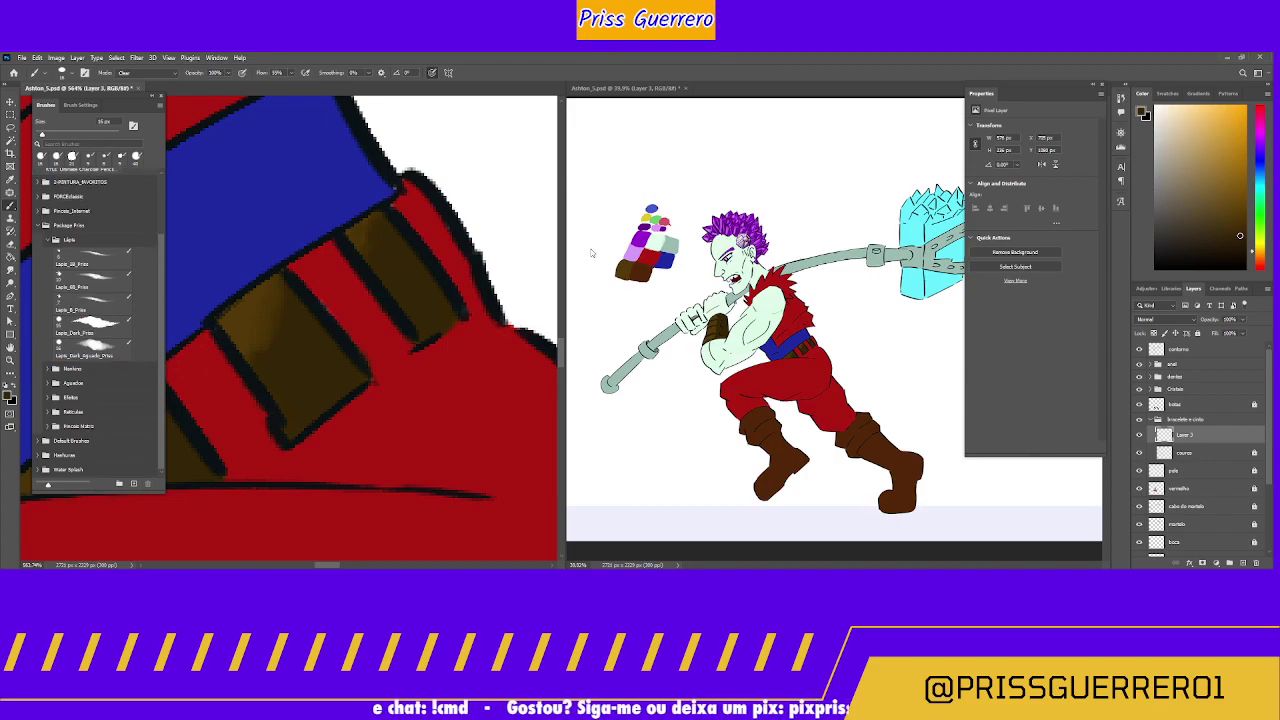
Step: Select the watery dark pencil brush preset and set its painting mode to Clear
click(100, 348)
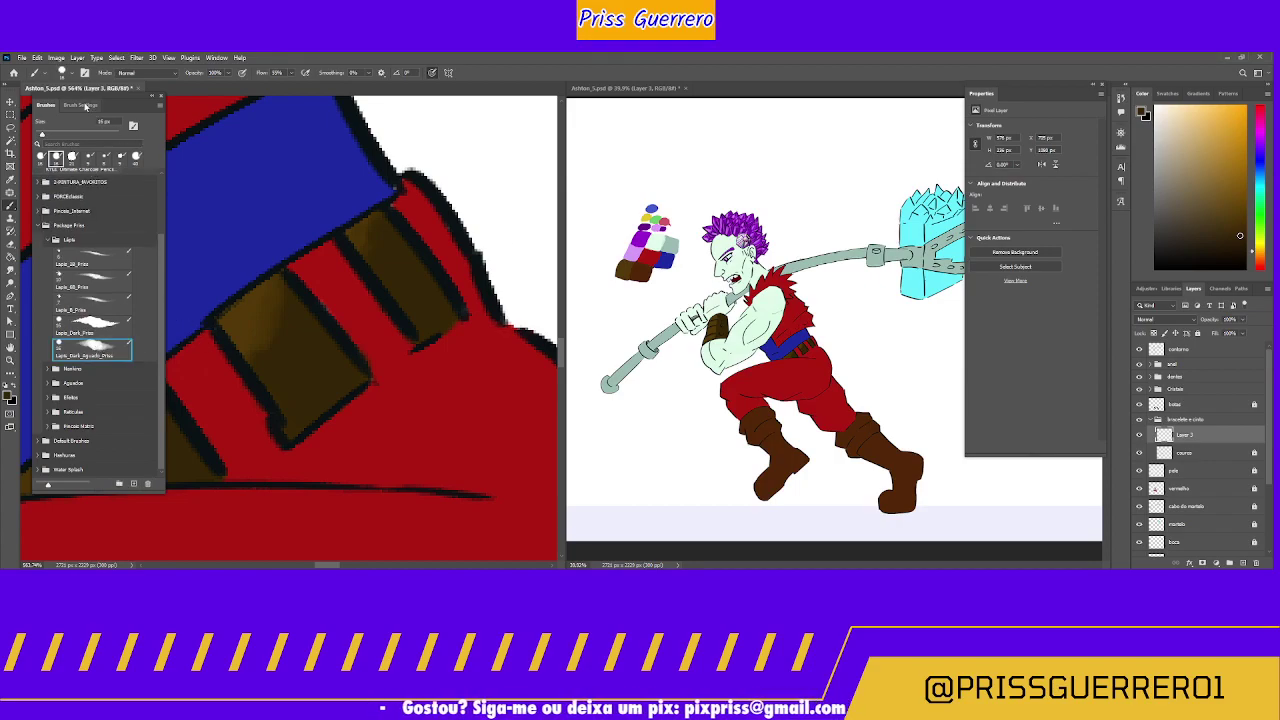
click(83, 105)
key(F5)
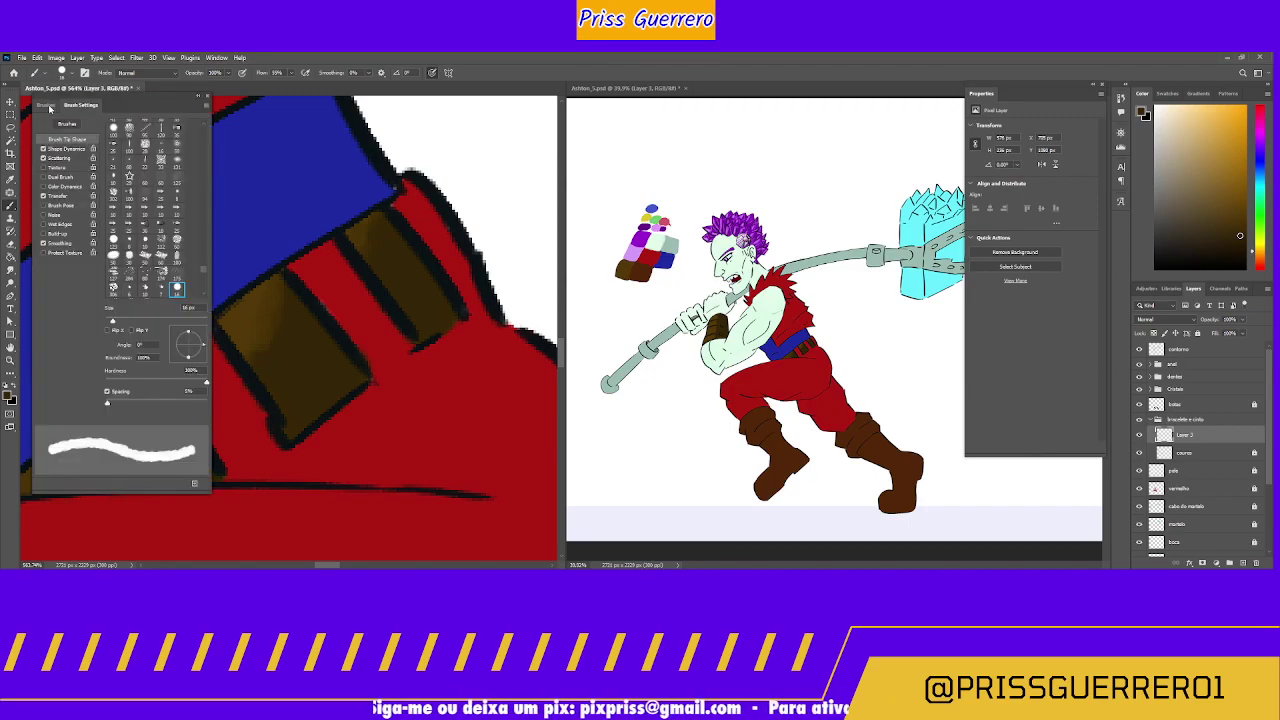
click(44, 108)
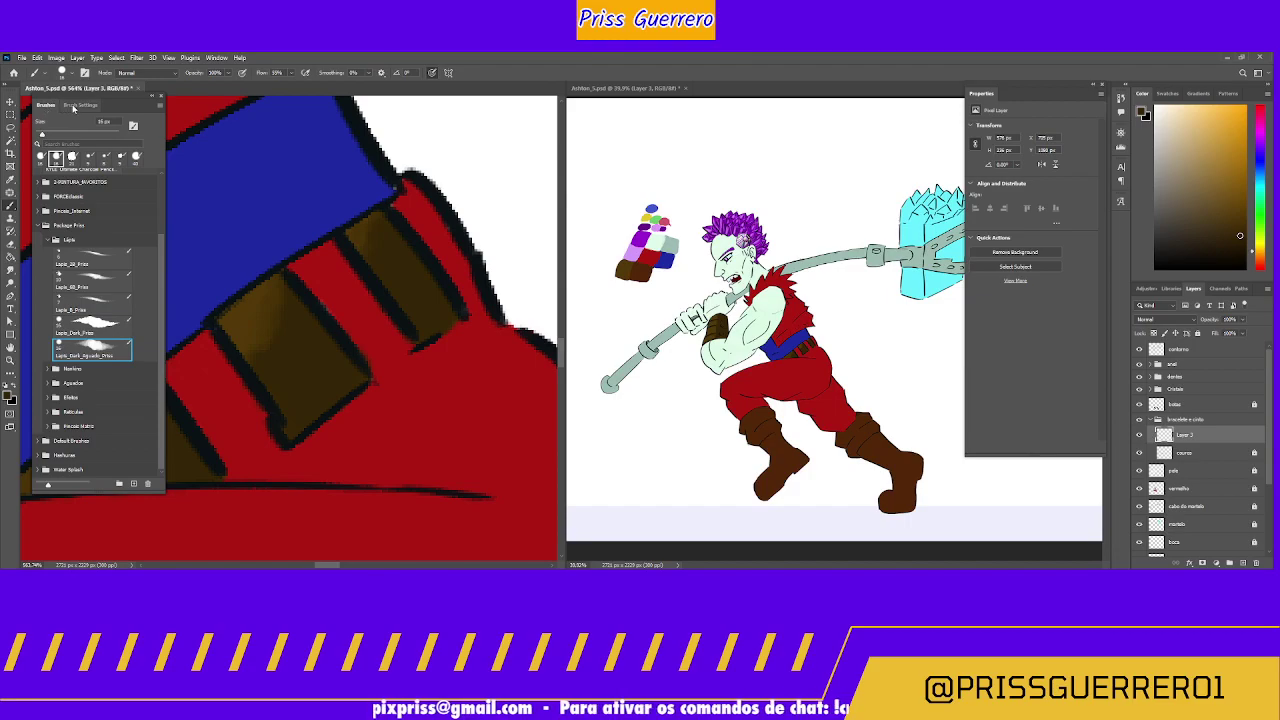
click(73, 106)
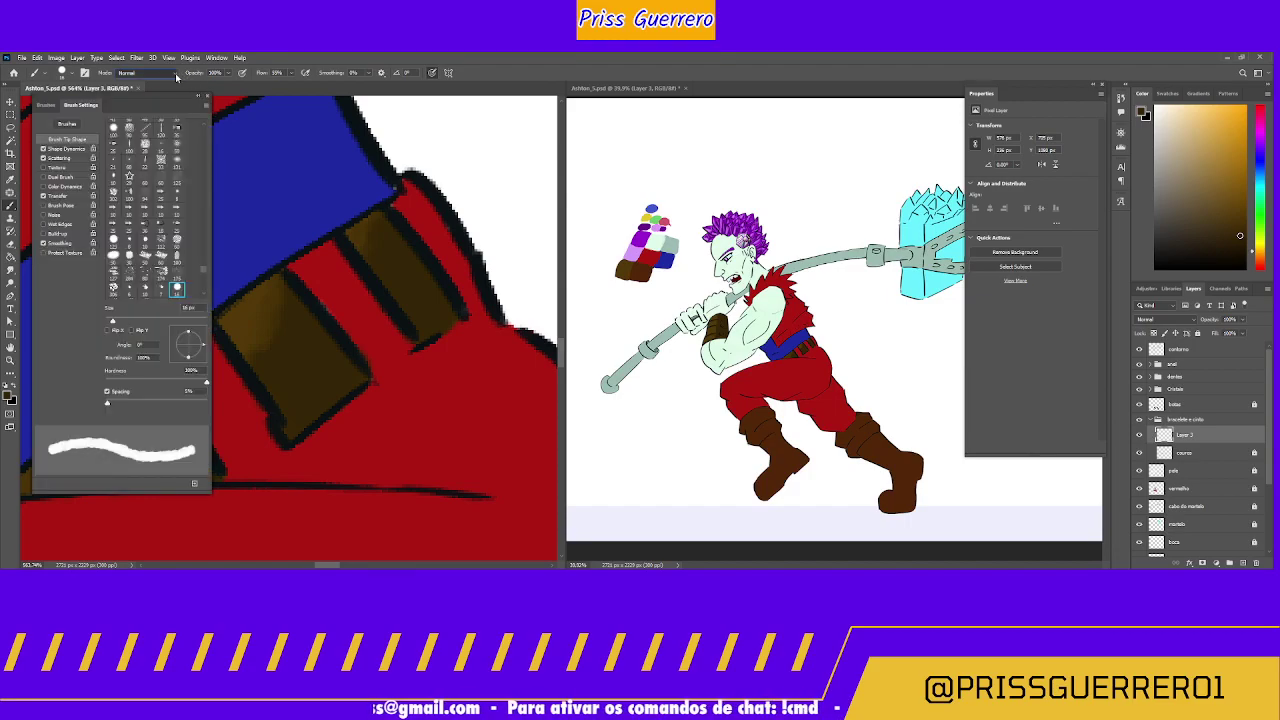
key(shift+alt+r)
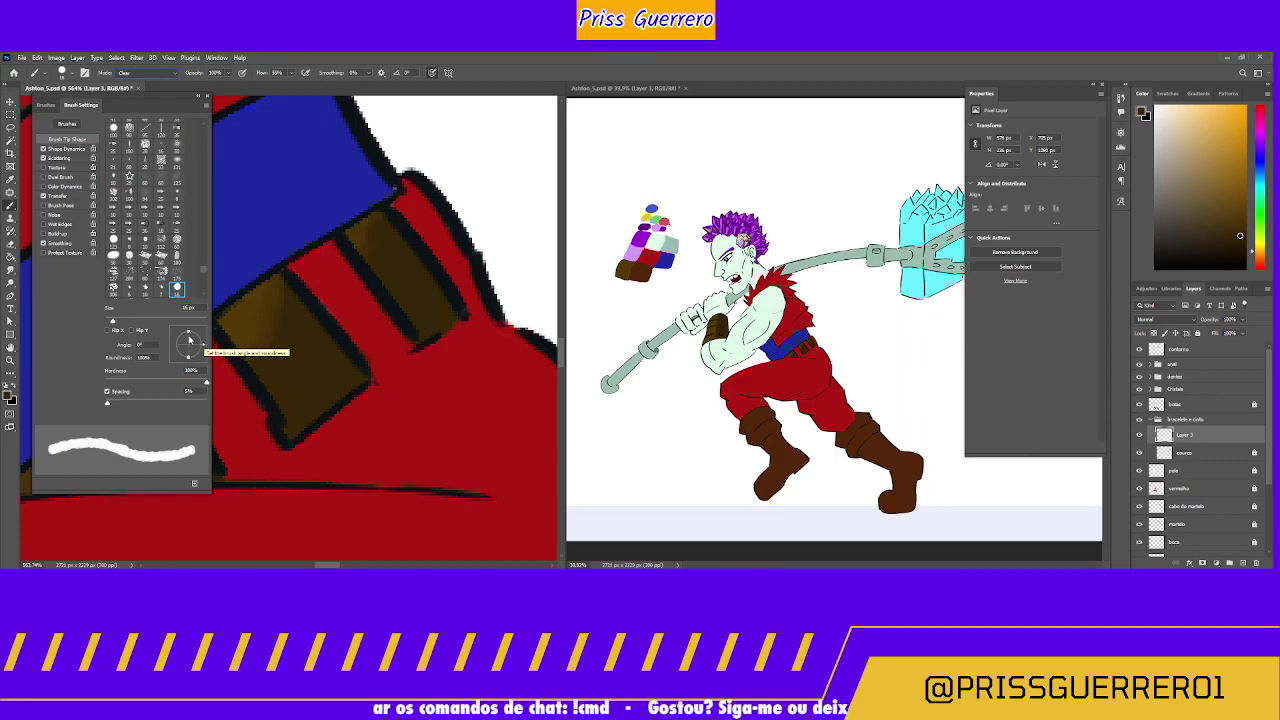
Step: Save the Clear-mode brush as the new preset Lapis_Dark_Aguado_Borracha
click(195, 485)
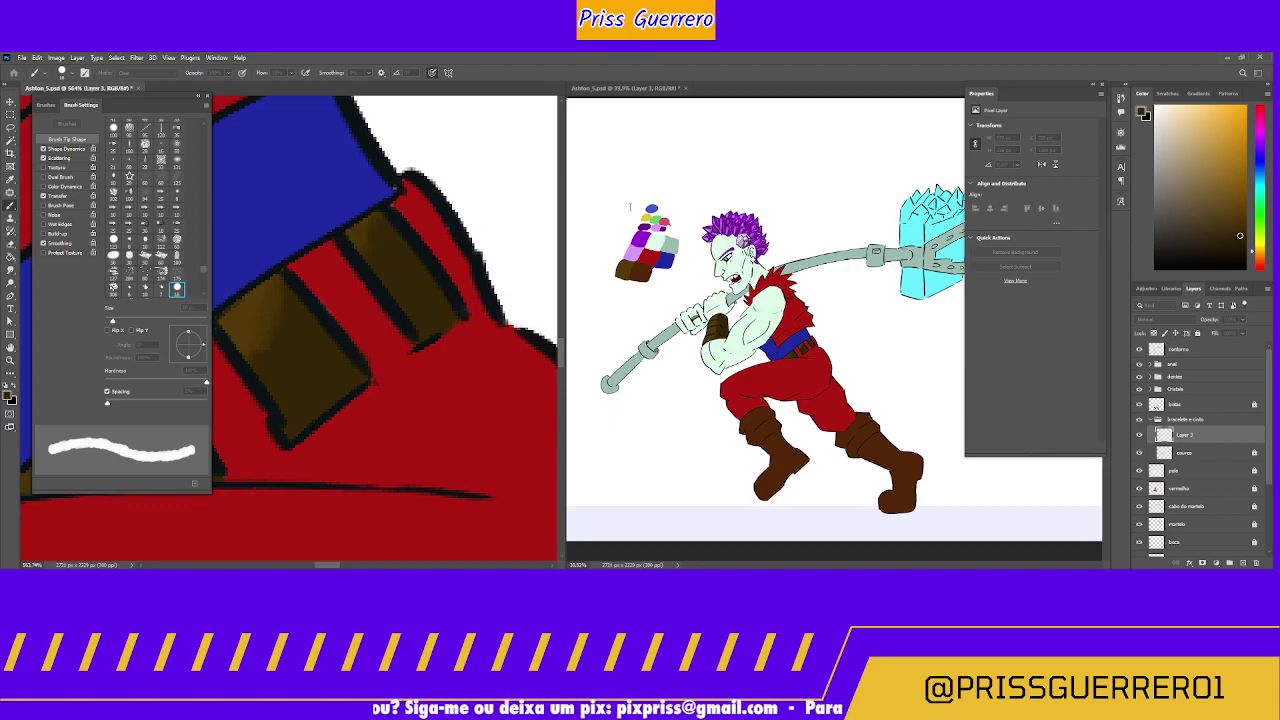
click(45, 105)
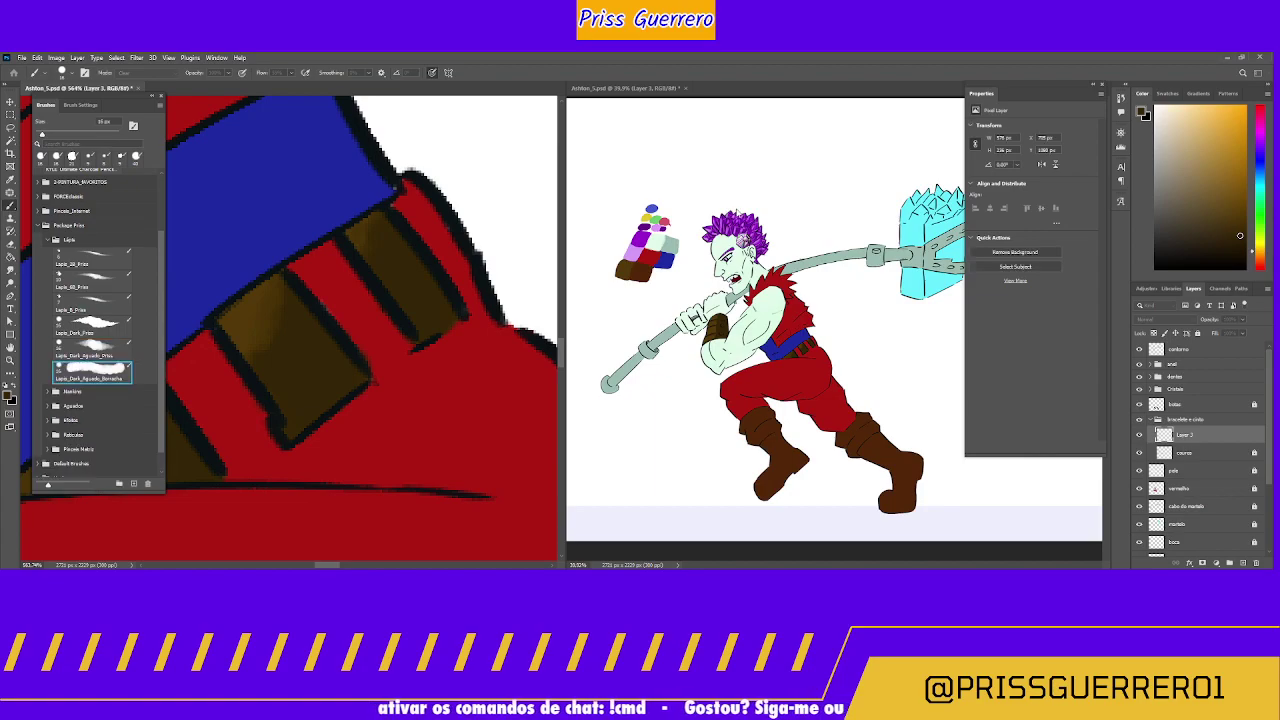
key(e)
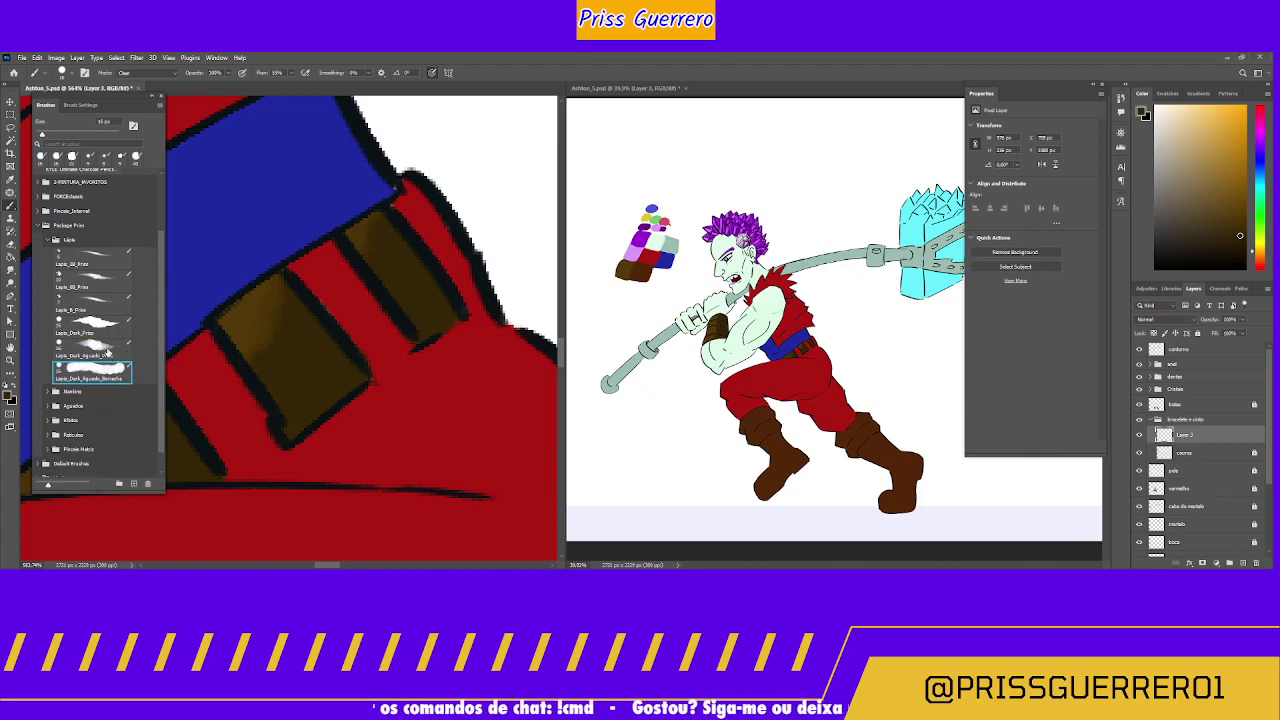
click(106, 350)
click(105, 372)
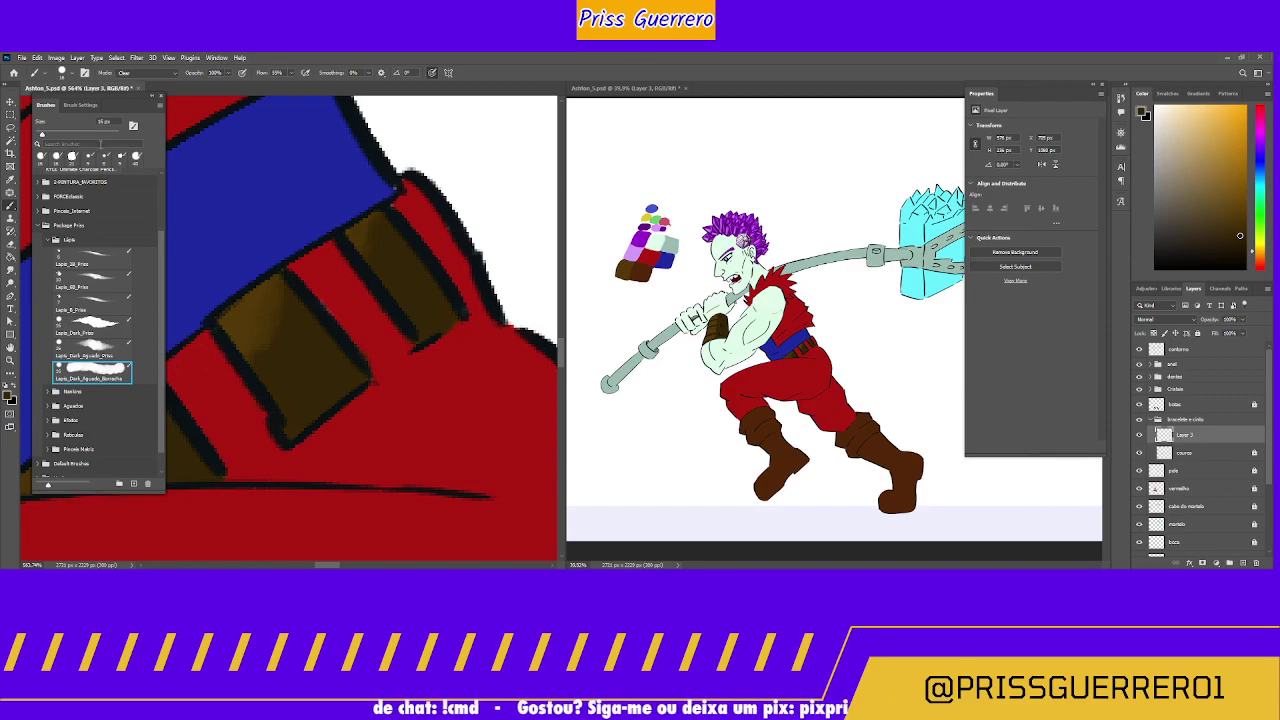
Step: Tilt the erasing brush tip's angle and save it as a second Lapis_Dark_Aguado_Borracha preset
click(80, 105)
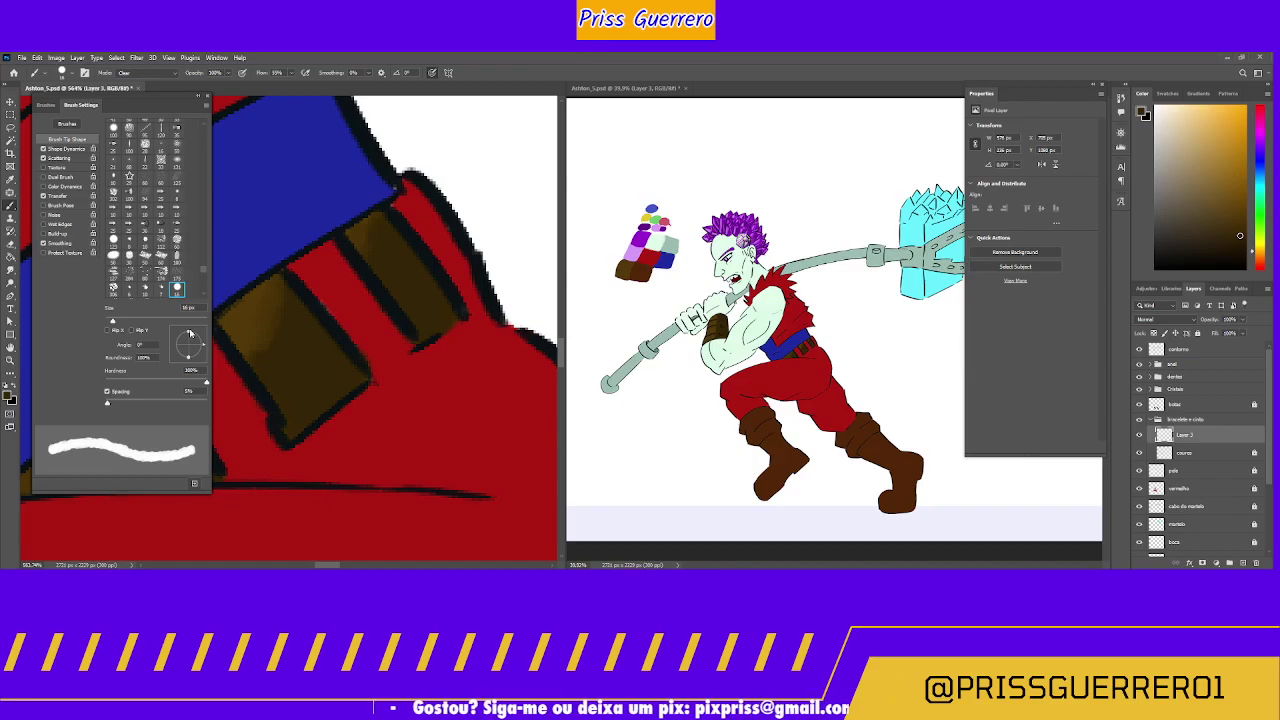
drag(189, 337, 192, 344)
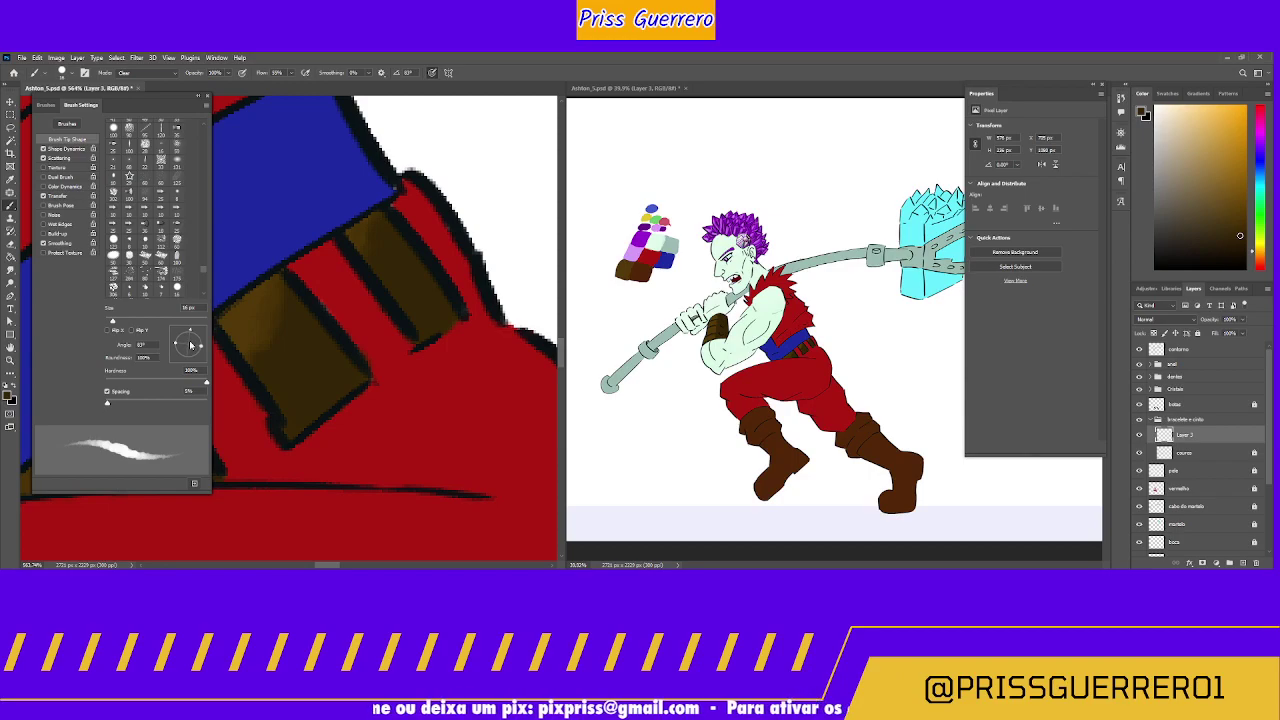
click(45, 105)
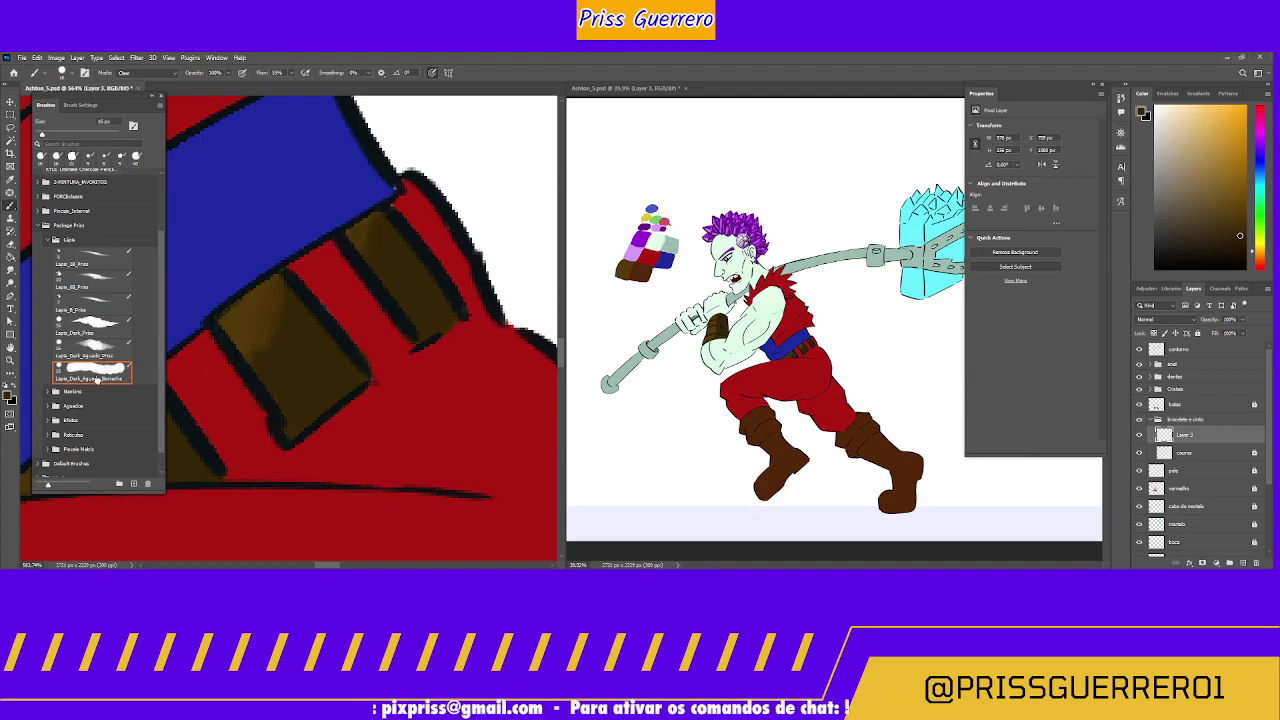
click(98, 380)
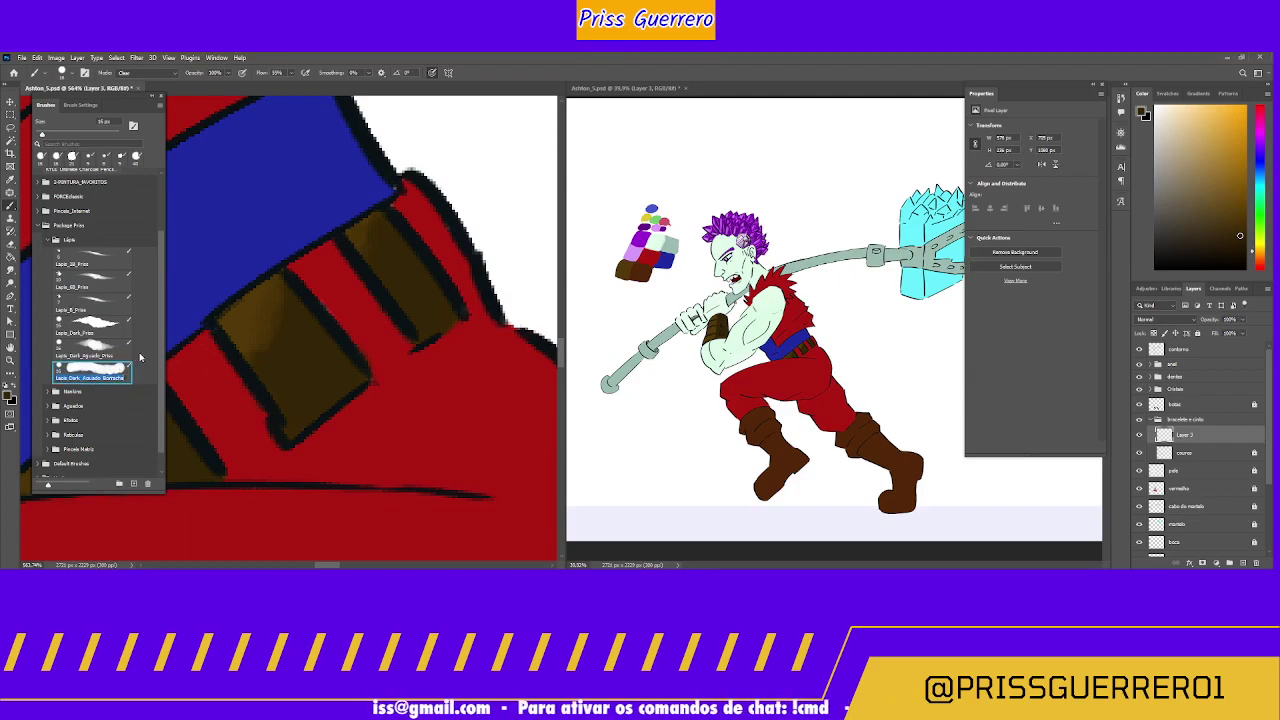
click(81, 105)
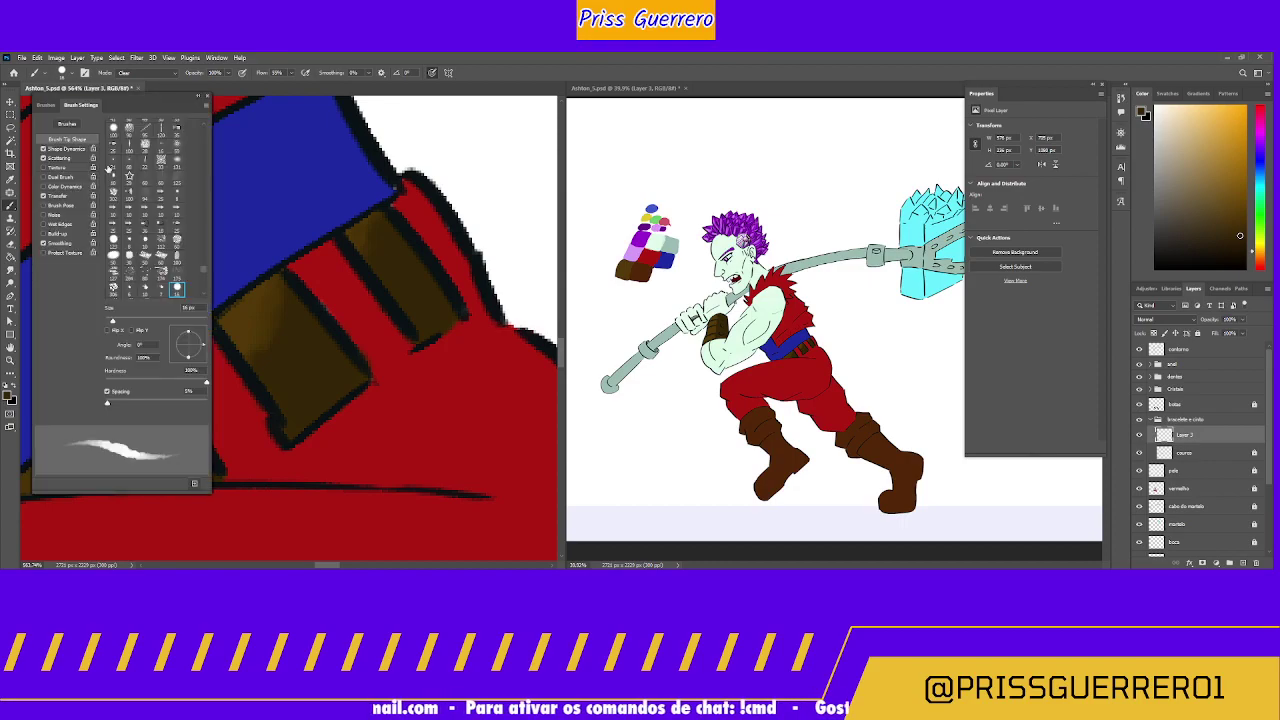
click(195, 485)
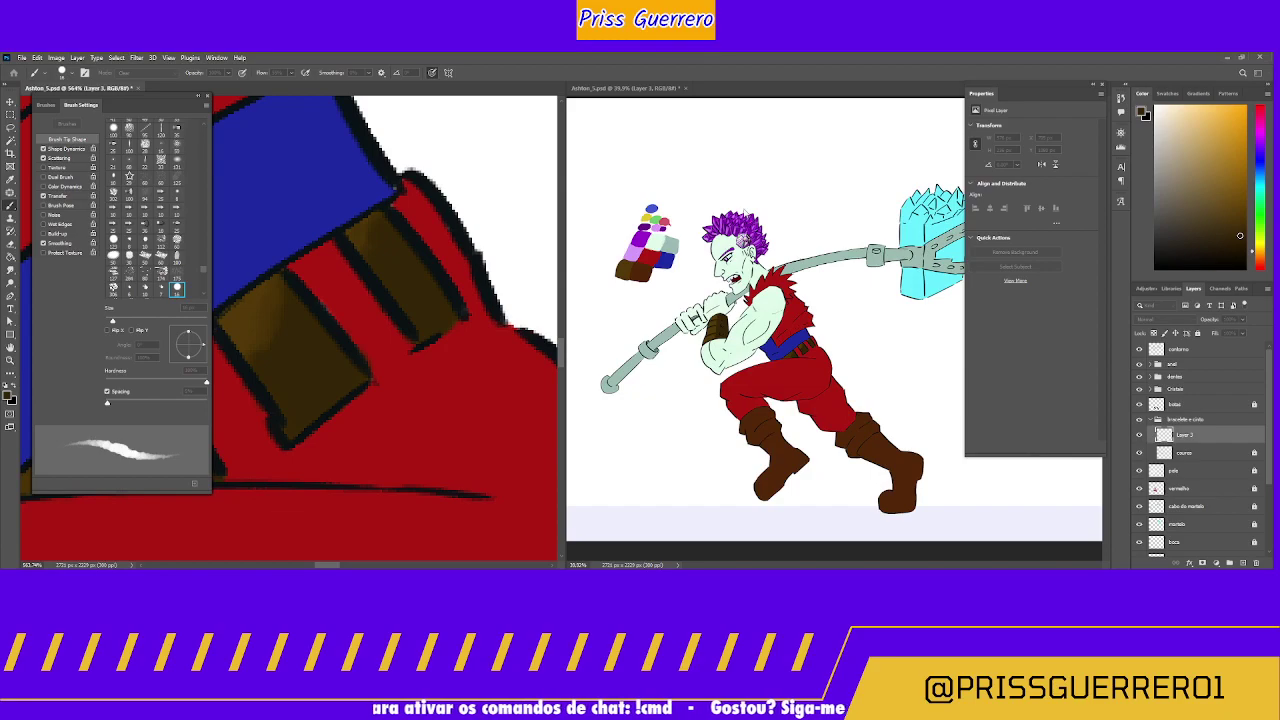
key(Return)
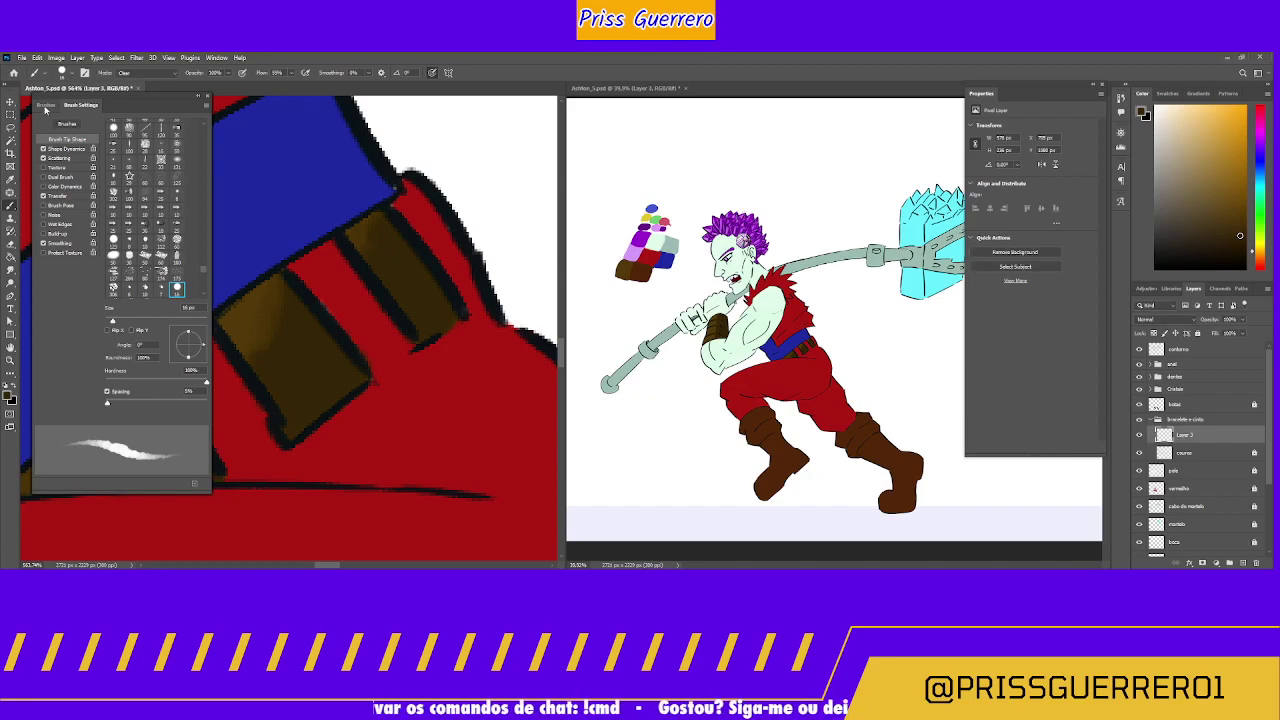
click(45, 105)
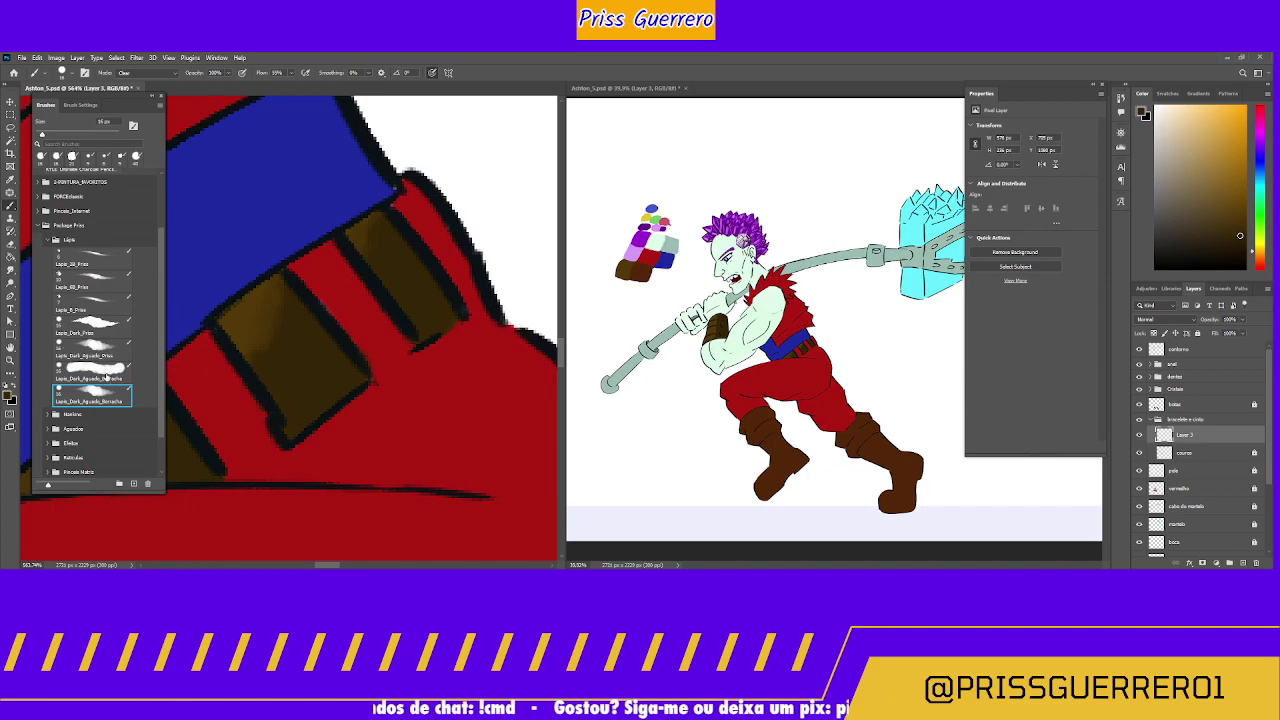
Step: Paint soft darker shading over the brown band, then switch to the Borracha erasing brush
click(116, 356)
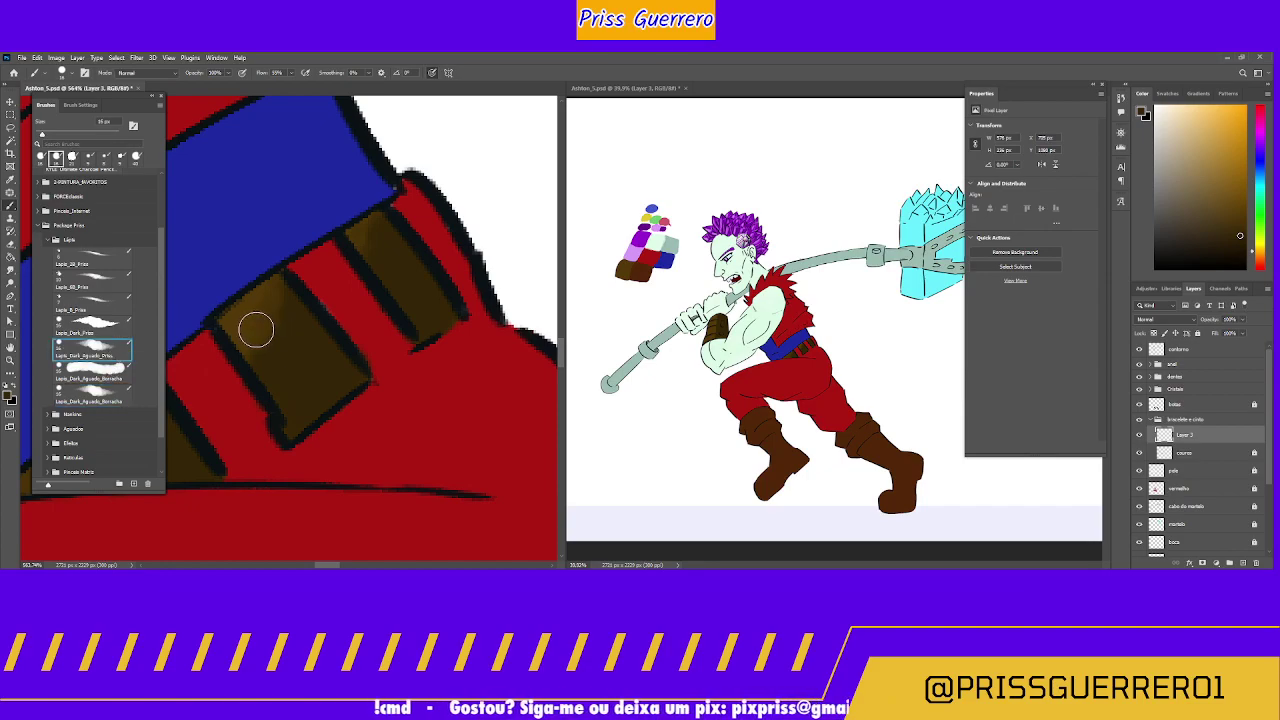
mouse_move(256, 330)
mouse_down()
mouse_move(269, 326)
mouse_move(255, 335)
mouse_up()
click(88, 400)
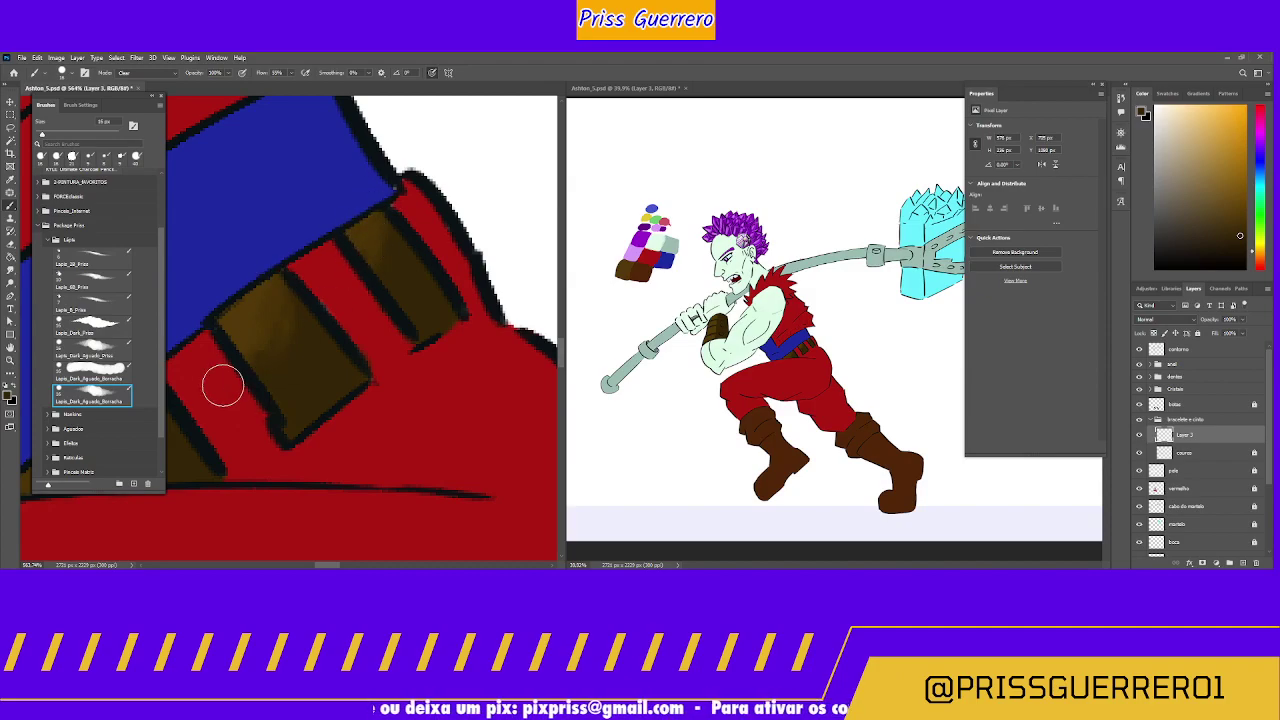
mouse_move(240, 360)
mouse_down()
mouse_move(397, 289)
mouse_move(289, 351)
mouse_up()
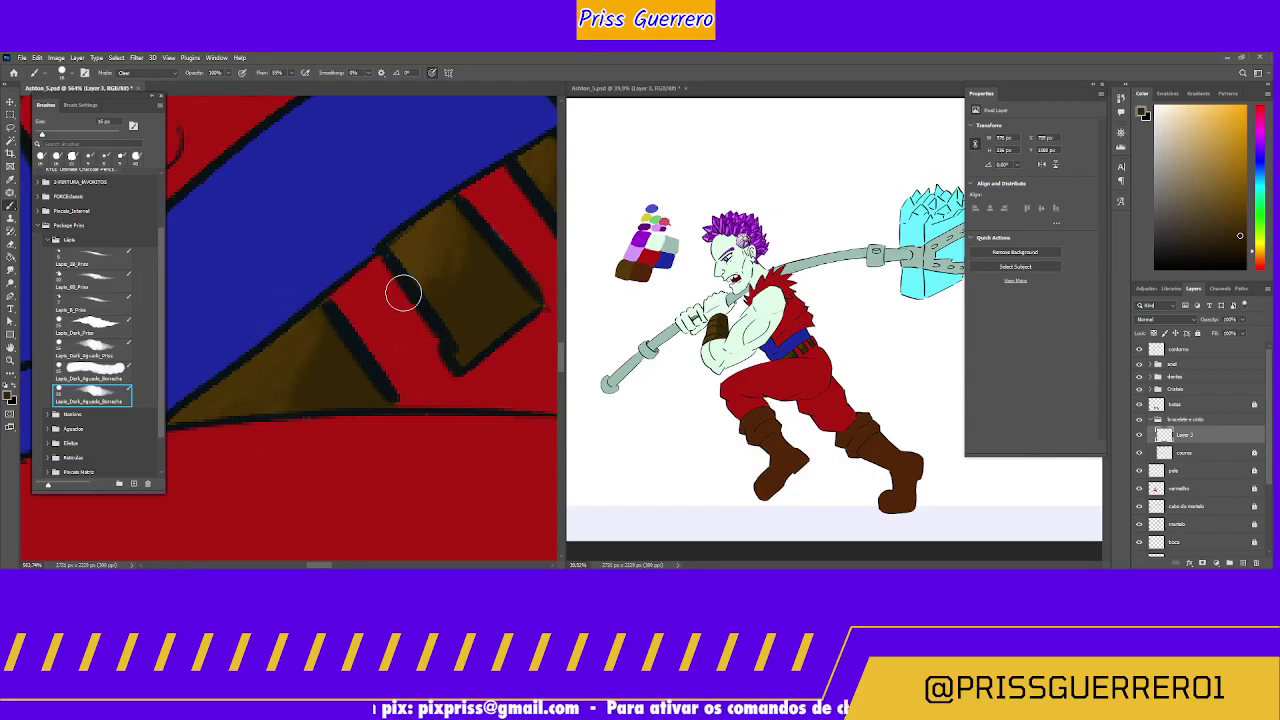
scroll(355, 299, up, 10)
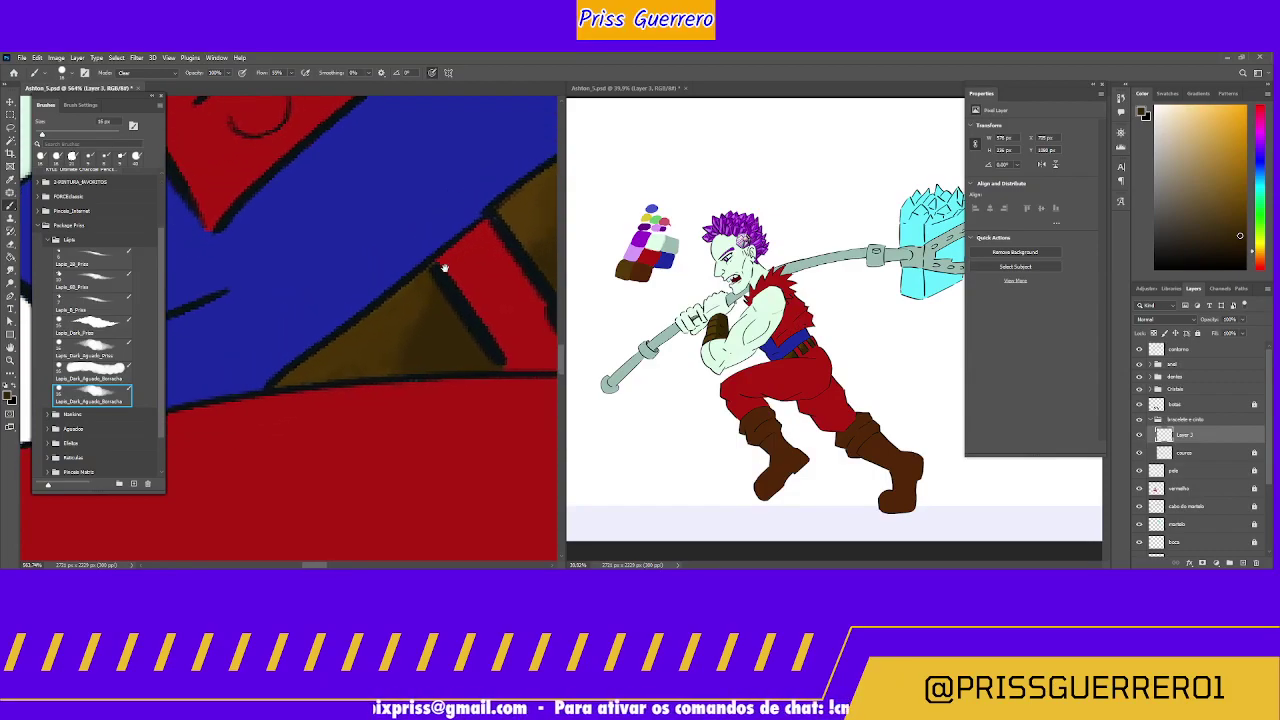
scroll(439, 350, up, 10)
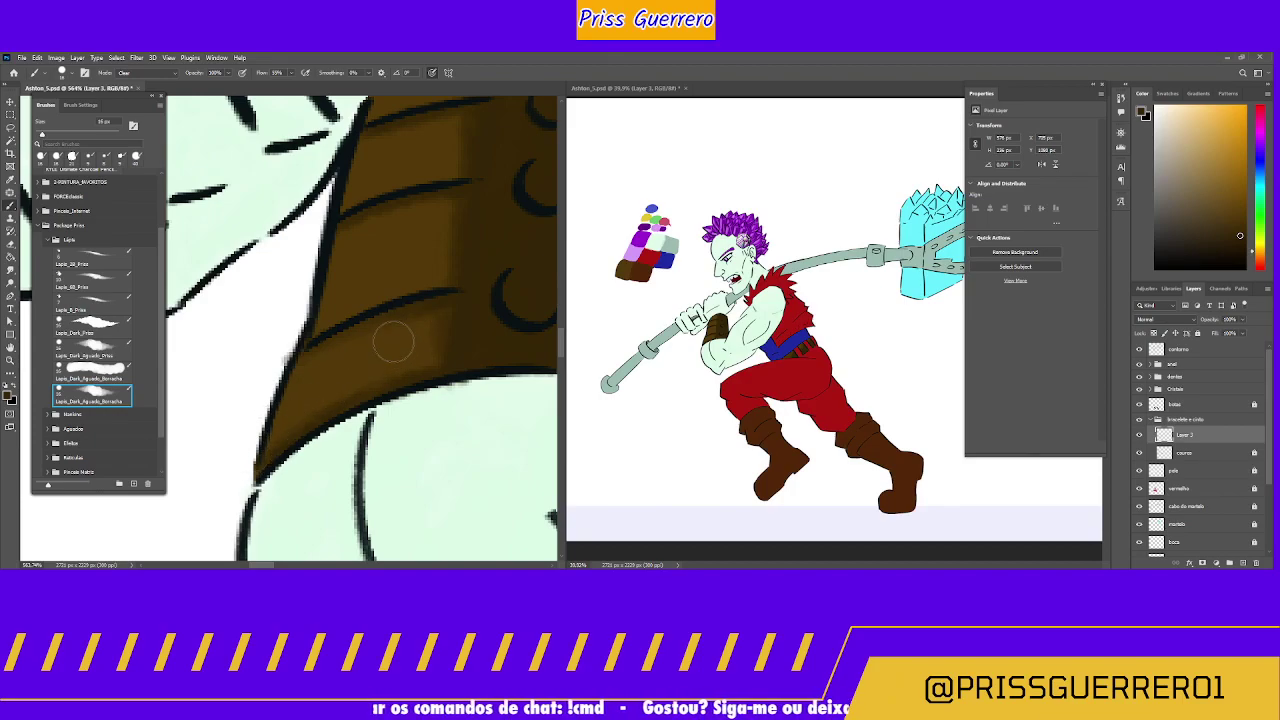
Step: Complete the lowest dark crescent on the brown cuff
scroll(393, 343, up, 4)
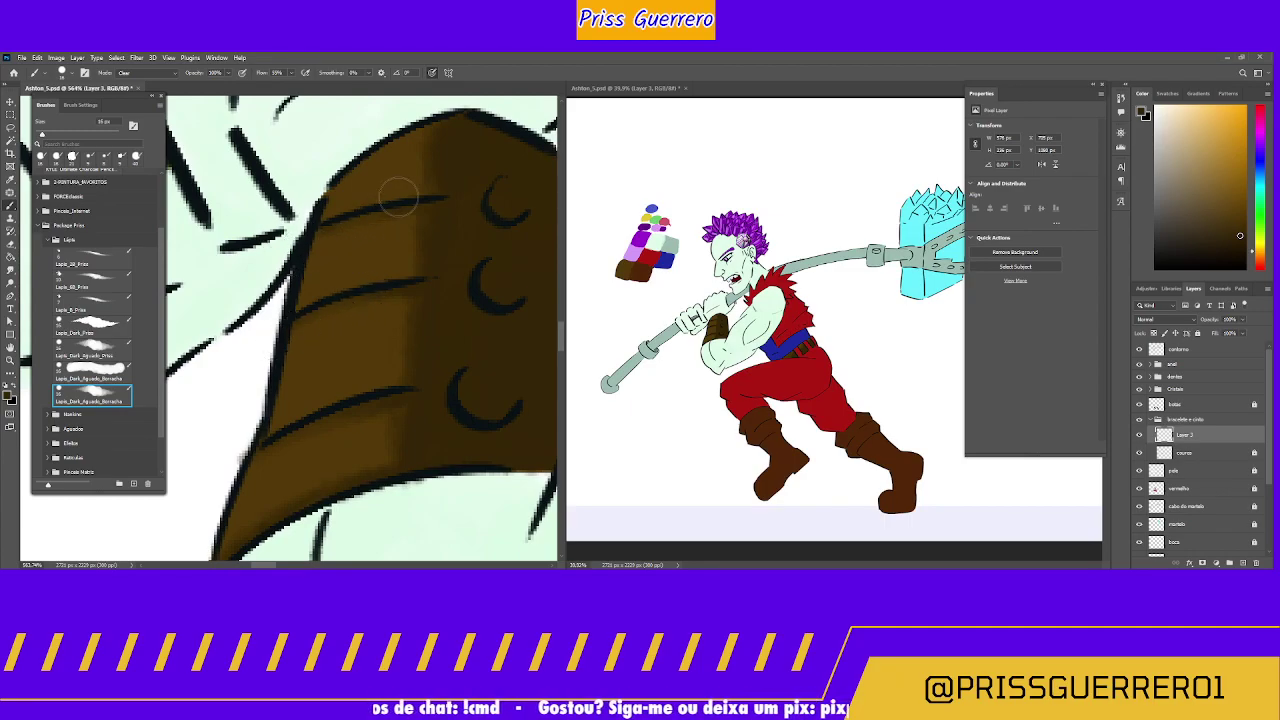
drag(374, 337, 266, 271)
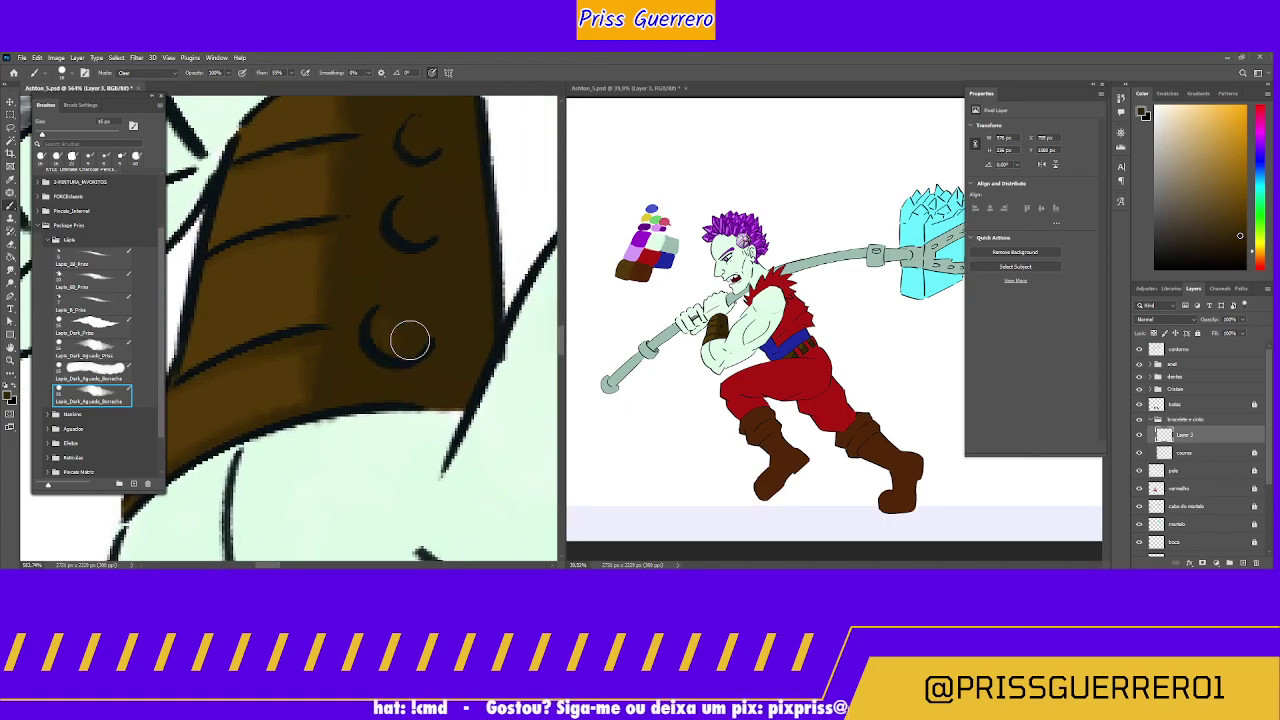
mouse_move(410, 341)
mouse_down()
mouse_move(380, 309)
mouse_move(417, 314)
mouse_move(391, 338)
mouse_up()
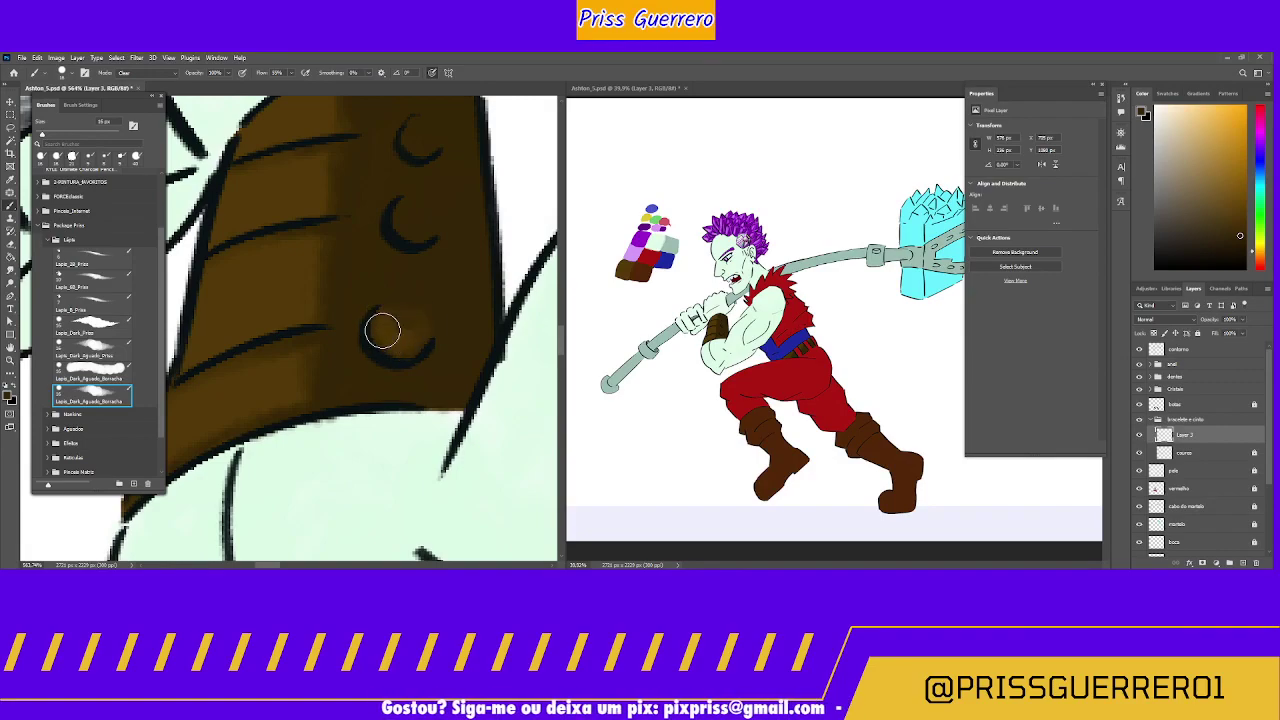
drag(414, 263, 408, 327)
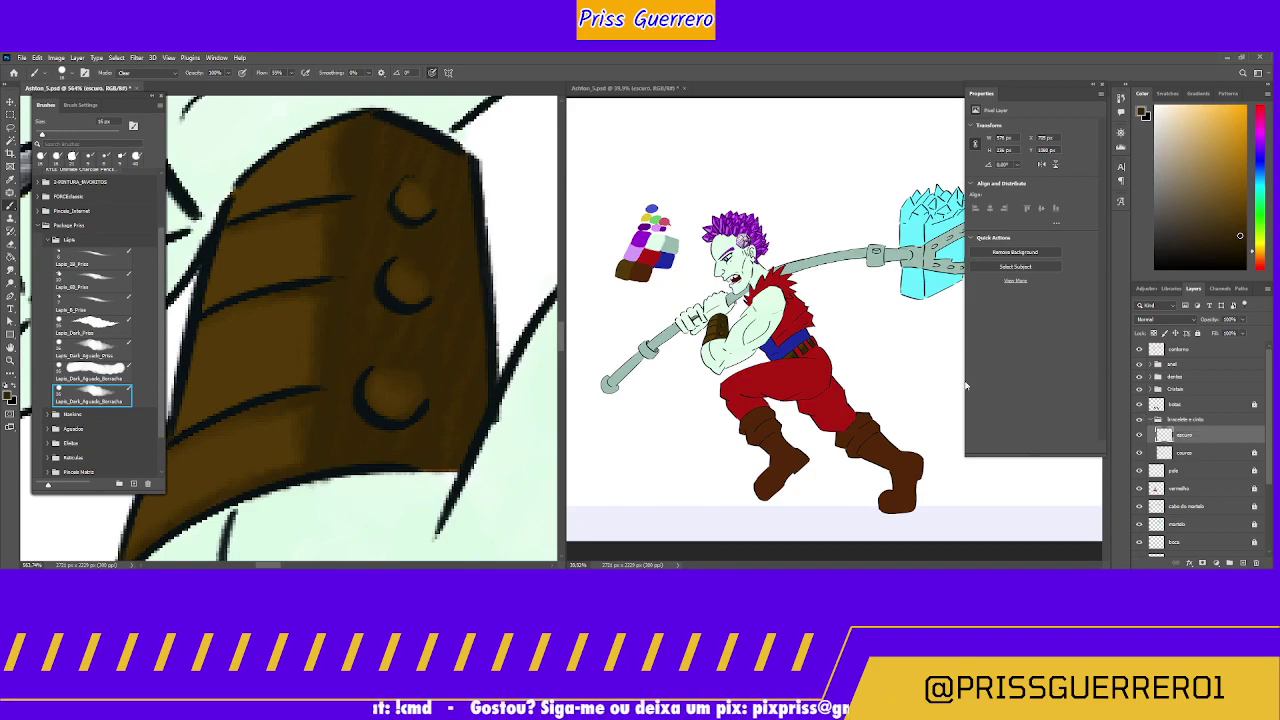
Step: On a new layer, brush soft Lapis_Dark_Aguado shading across the bracer's top edge and lower half
click(1243, 562)
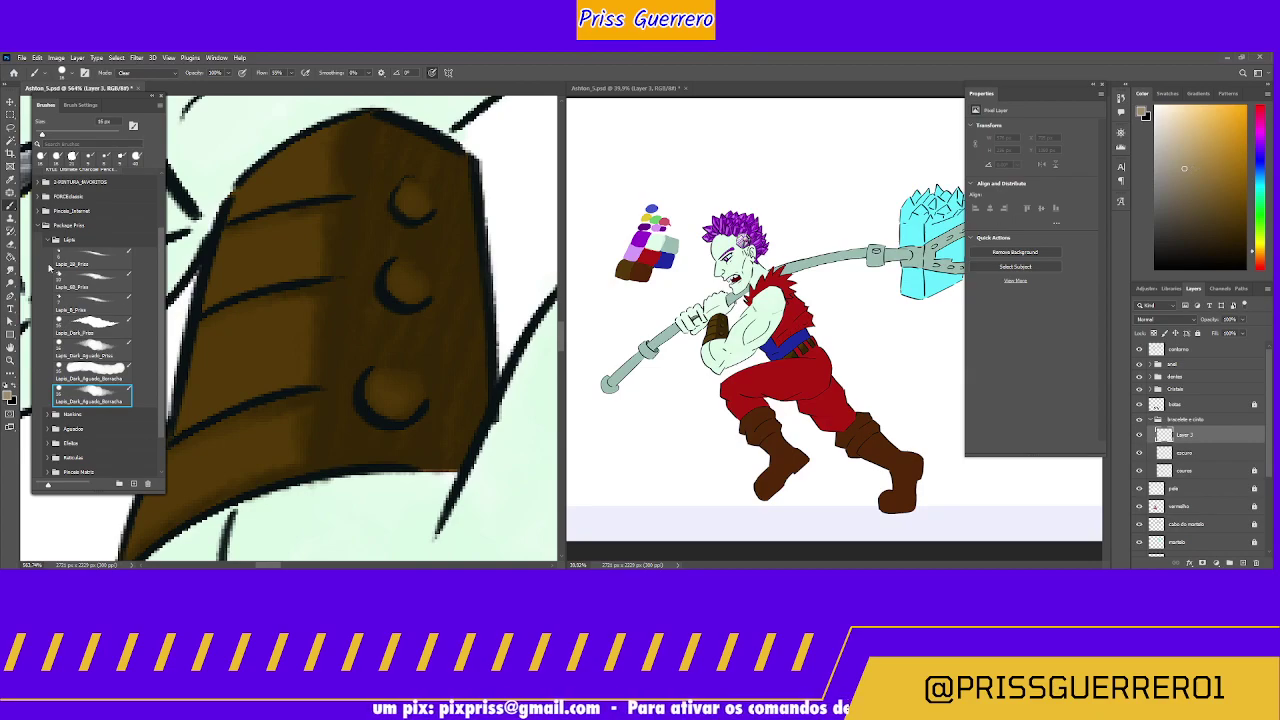
click(95, 350)
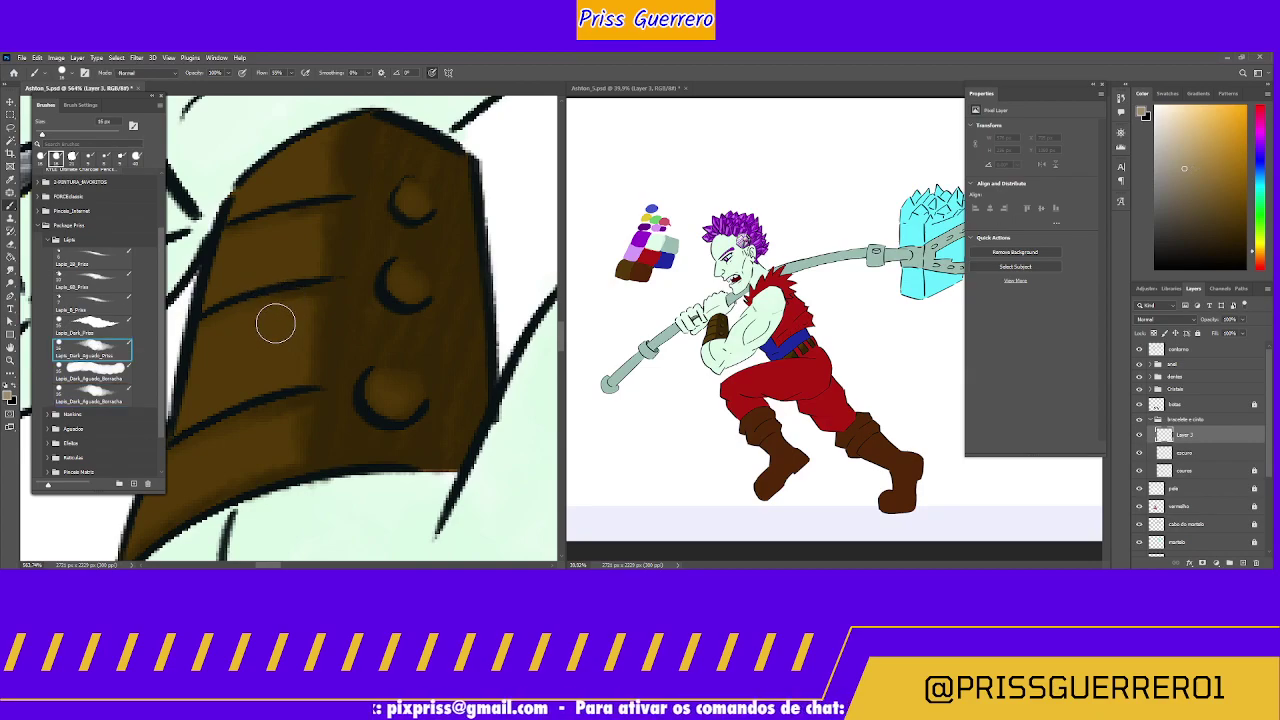
drag(216, 338, 345, 325)
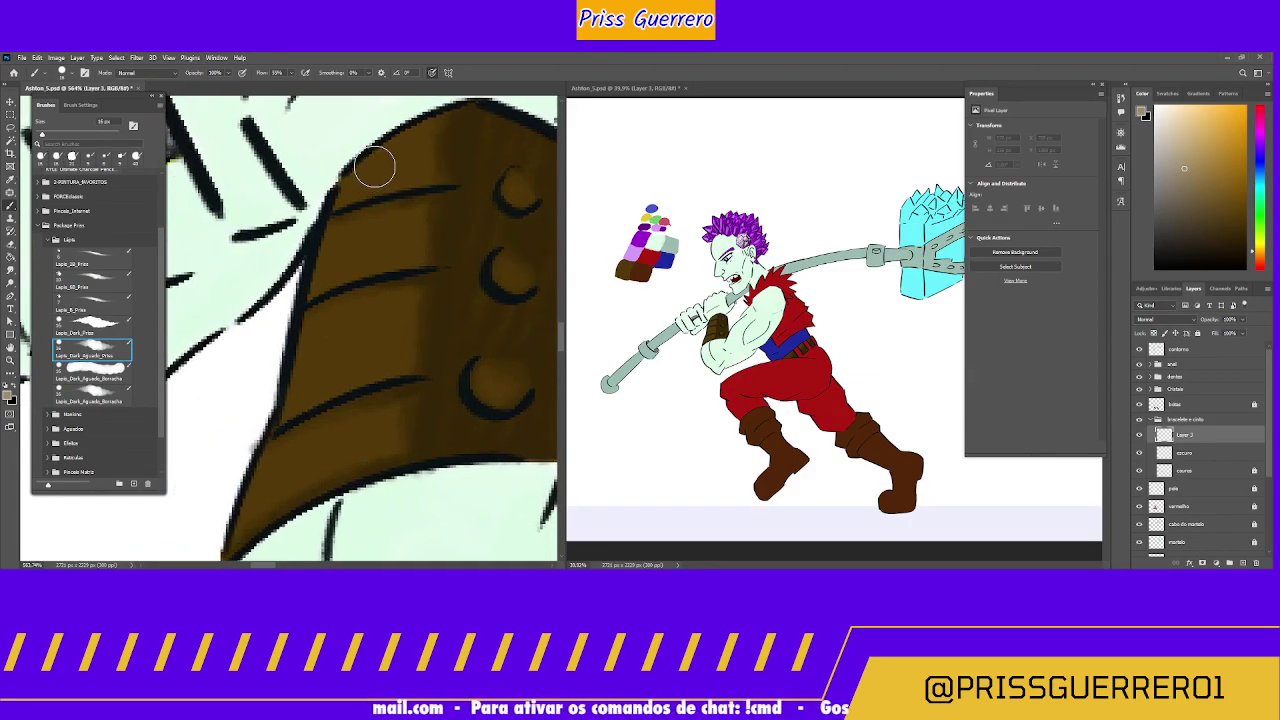
drag(394, 180, 416, 136)
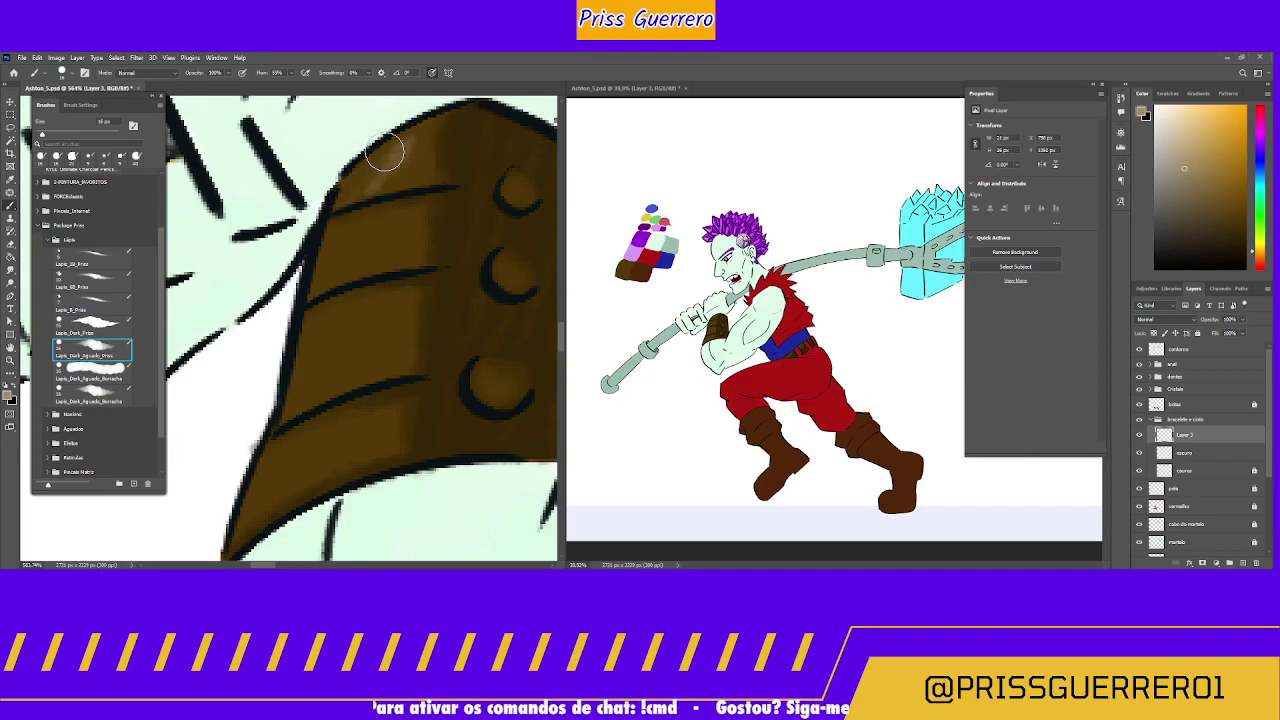
mouse_move(409, 131)
mouse_down()
mouse_move(393, 165)
mouse_move(427, 126)
mouse_move(384, 216)
mouse_move(340, 233)
mouse_move(330, 254)
mouse_move(326, 266)
mouse_move(363, 218)
mouse_move(331, 284)
mouse_move(391, 205)
mouse_move(359, 276)
mouse_move(402, 220)
mouse_move(315, 343)
mouse_move(325, 317)
mouse_move(305, 414)
mouse_move(313, 331)
mouse_move(299, 395)
mouse_move(350, 285)
mouse_move(321, 392)
mouse_move(372, 280)
mouse_move(339, 395)
mouse_move(391, 266)
mouse_move(360, 369)
mouse_move(391, 297)
mouse_move(379, 359)
mouse_move(400, 315)
mouse_move(400, 348)
mouse_move(410, 316)
mouse_move(382, 386)
mouse_move(425, 210)
mouse_move(422, 238)
mouse_move(278, 457)
mouse_move(240, 543)
mouse_move(268, 449)
mouse_move(243, 525)
mouse_move(288, 444)
mouse_move(288, 471)
mouse_move(349, 425)
mouse_move(346, 458)
mouse_move(377, 403)
mouse_move(380, 449)
mouse_move(400, 415)
mouse_move(342, 353)
mouse_move(406, 368)
mouse_up()
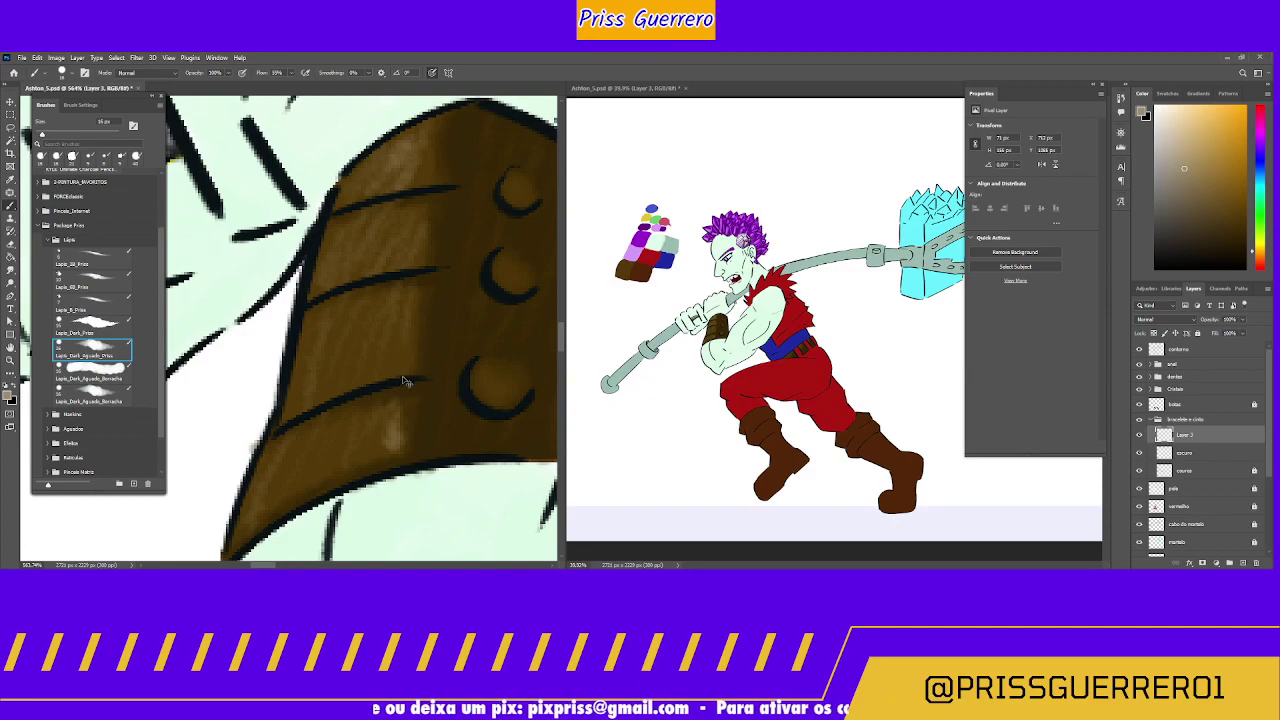
mouse_move(399, 433)
mouse_down()
mouse_move(311, 447)
mouse_move(328, 413)
mouse_move(286, 508)
mouse_move(348, 410)
mouse_move(310, 493)
mouse_move(366, 398)
mouse_move(348, 437)
mouse_move(331, 467)
mouse_move(358, 397)
mouse_move(308, 490)
mouse_move(348, 394)
mouse_move(370, 386)
mouse_move(342, 484)
mouse_move(394, 380)
mouse_move(385, 423)
mouse_move(397, 411)
mouse_move(402, 430)
mouse_move(416, 401)
mouse_move(405, 460)
mouse_move(429, 376)
mouse_move(382, 320)
mouse_move(417, 285)
mouse_move(412, 161)
mouse_move(425, 126)
mouse_move(431, 156)
mouse_move(437, 133)
mouse_move(424, 192)
mouse_move(428, 137)
mouse_up()
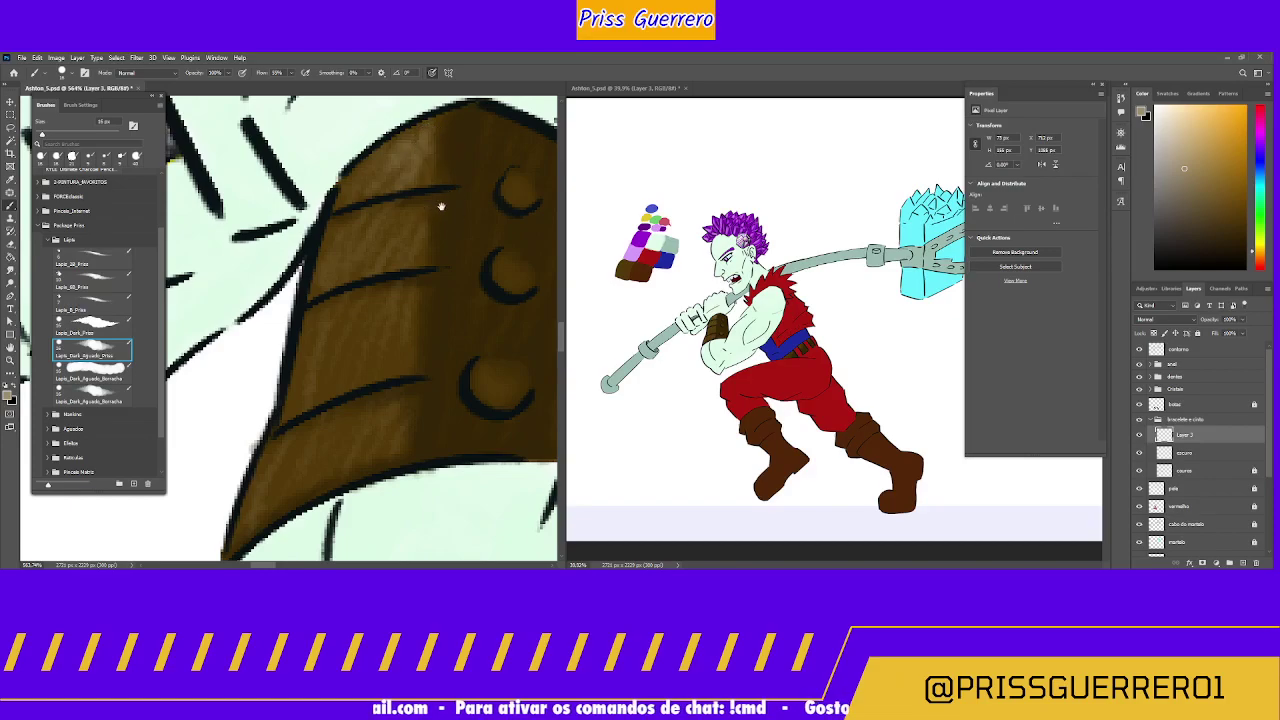
key(z)
scroll(440, 220, down, 3)
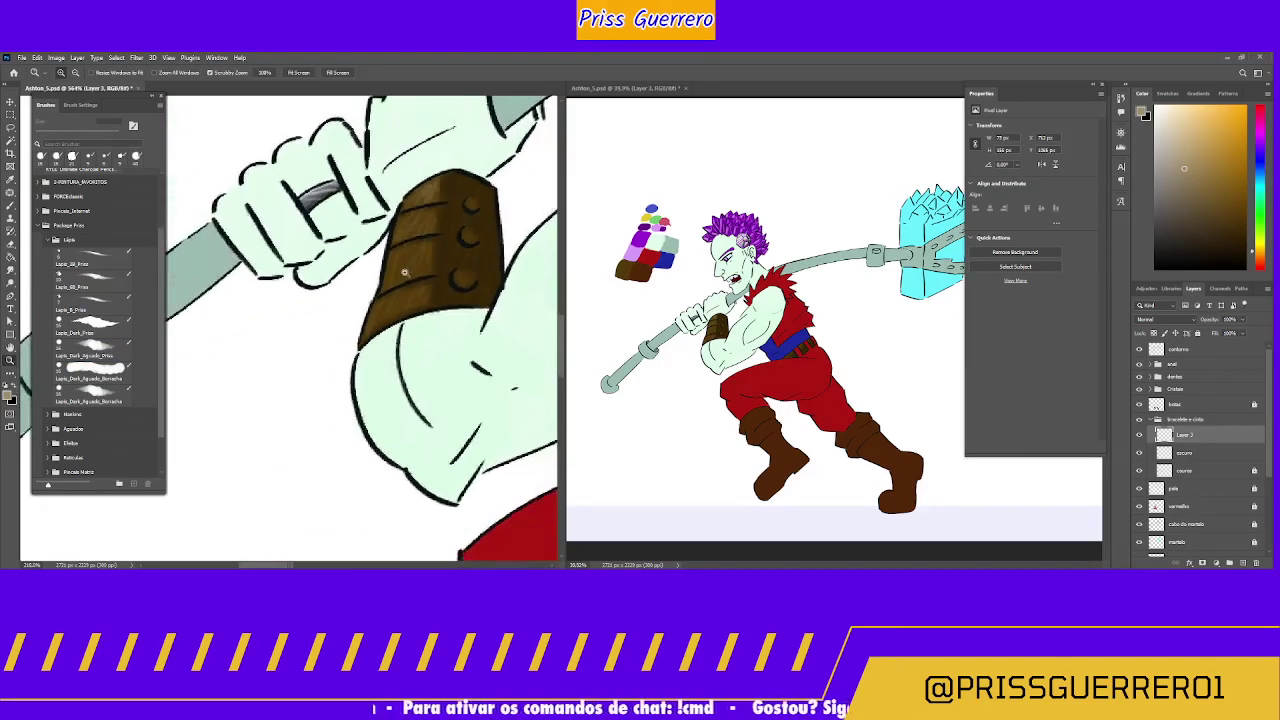
scroll(433, 233, up, 3)
scroll(433, 233, up, 2)
scroll(434, 229, down, 2)
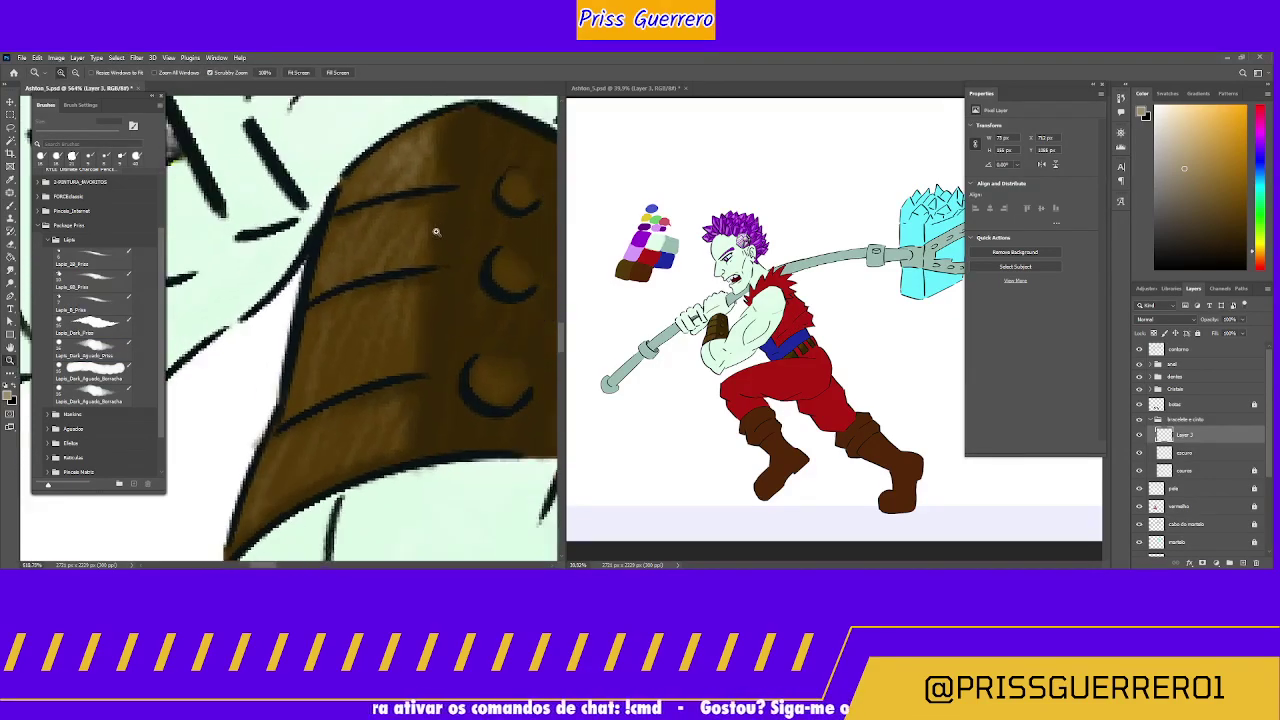
drag(451, 234, 387, 284)
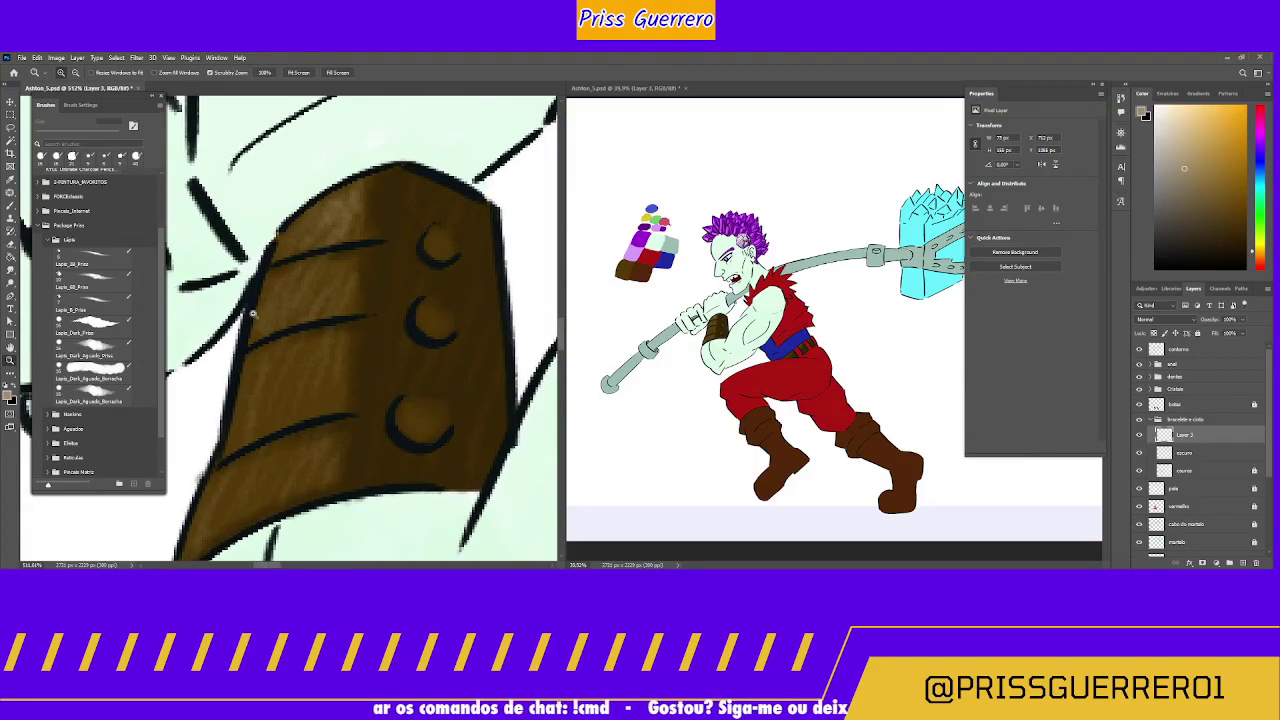
Step: Paint a tan highlight and dark rims on the top, middle and bottom studs, then lighten the top edge
click(95, 348)
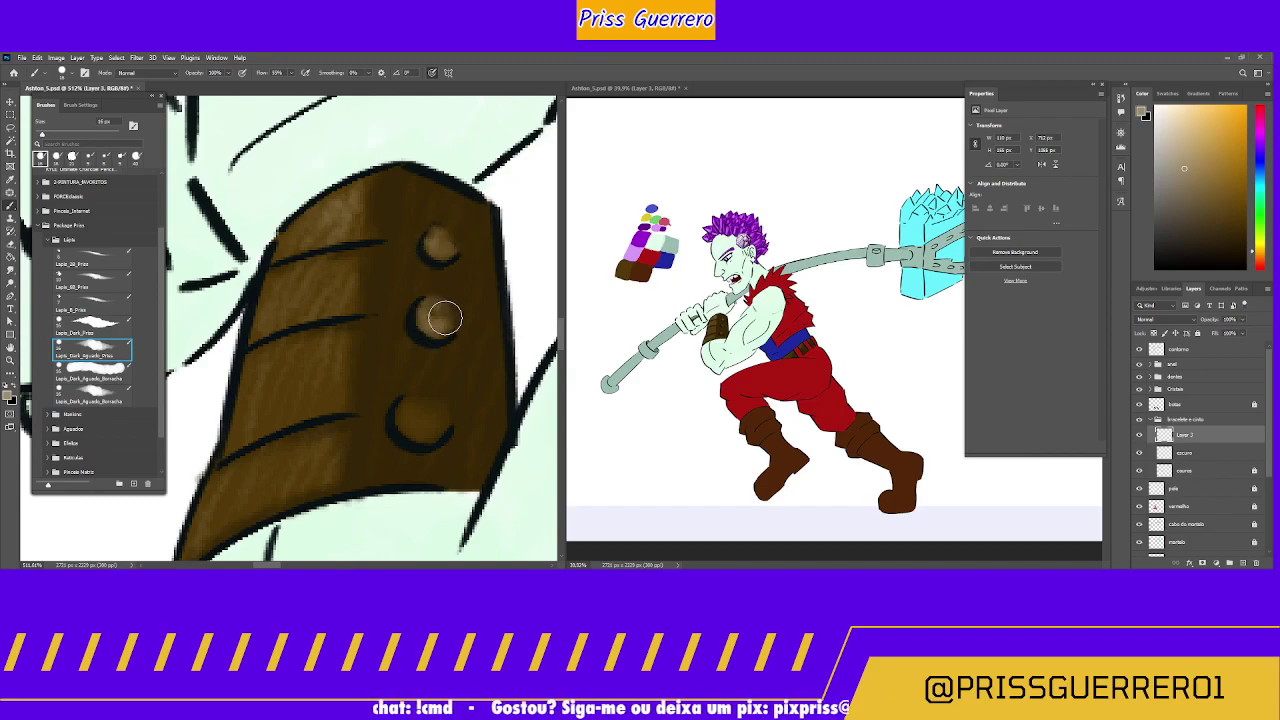
mouse_move(414, 406)
mouse_down()
mouse_move(429, 409)
mouse_move(408, 406)
mouse_move(423, 409)
mouse_move(409, 423)
mouse_move(414, 406)
mouse_up()
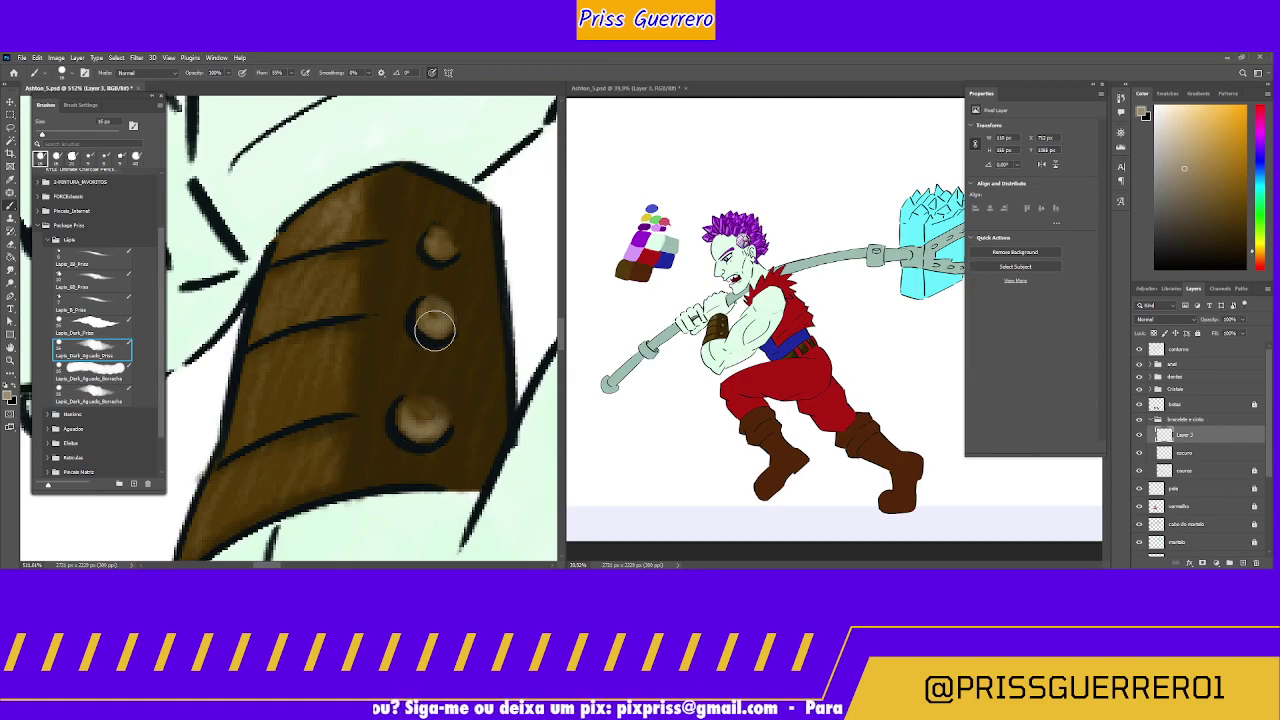
mouse_move(444, 248)
mouse_down()
mouse_move(440, 236)
mouse_move(438, 252)
mouse_up()
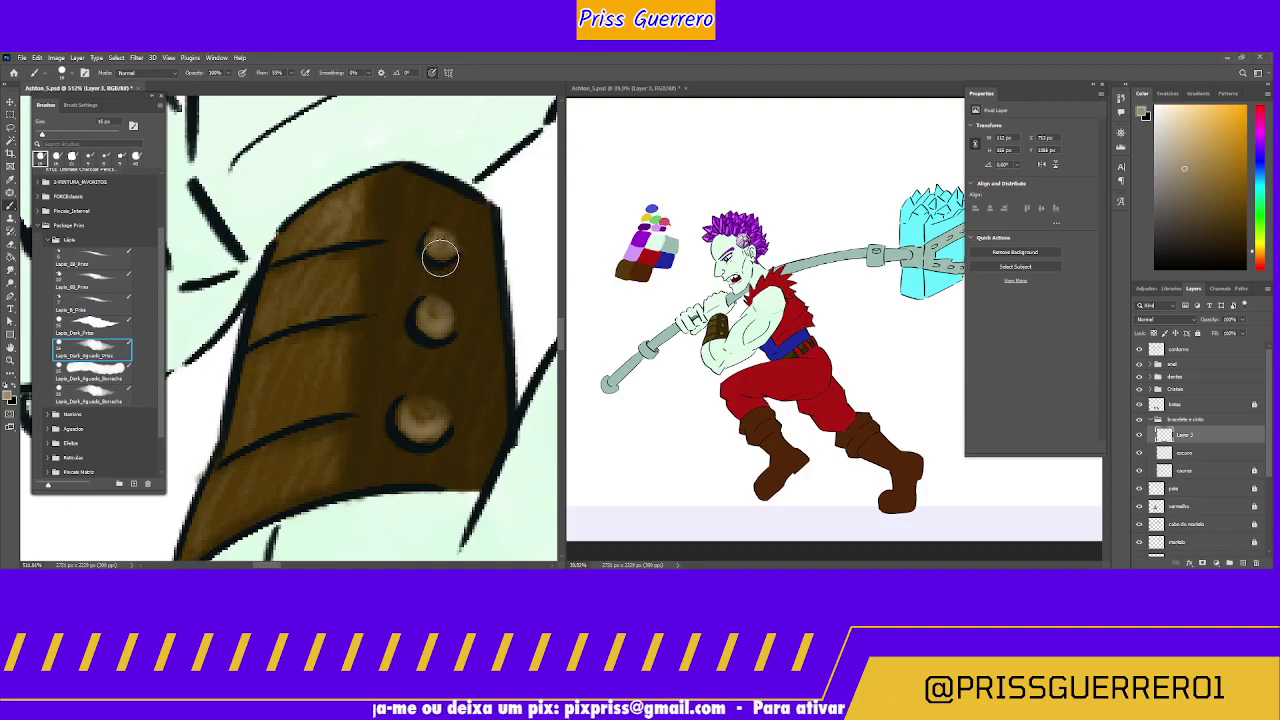
drag(434, 315, 432, 330)
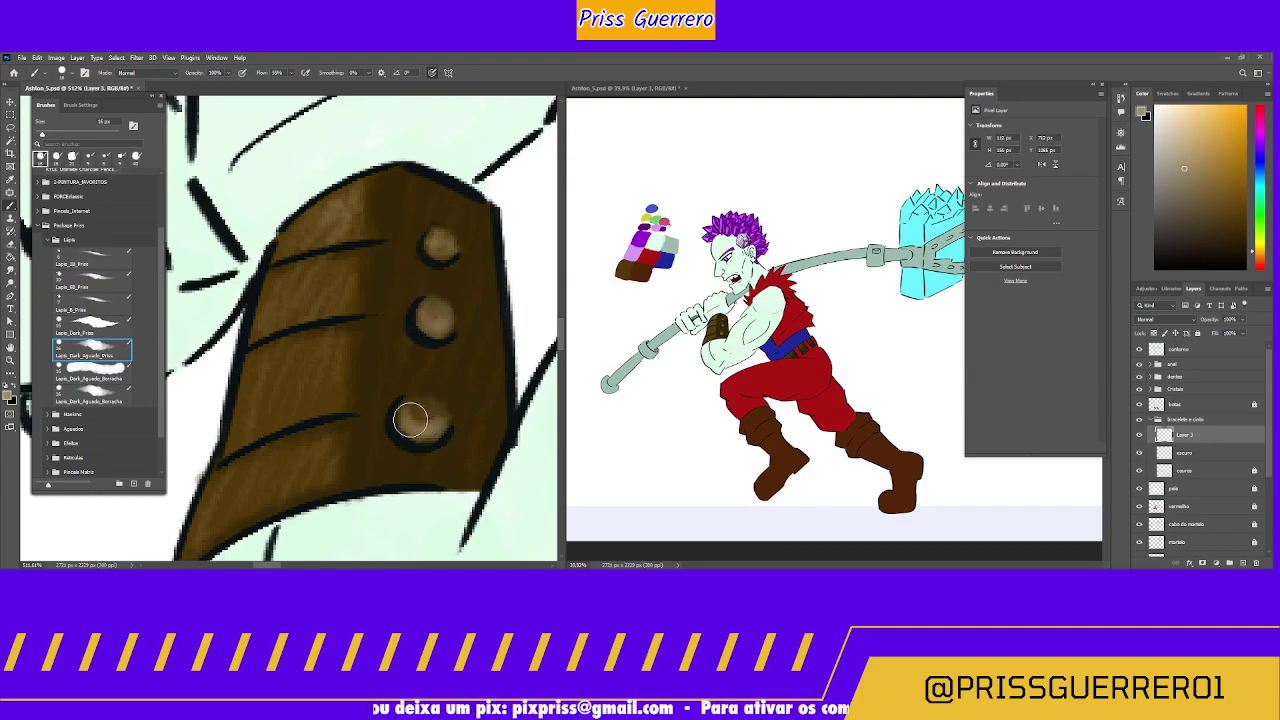
mouse_move(410, 420)
mouse_down()
mouse_move(434, 424)
mouse_move(422, 424)
mouse_up()
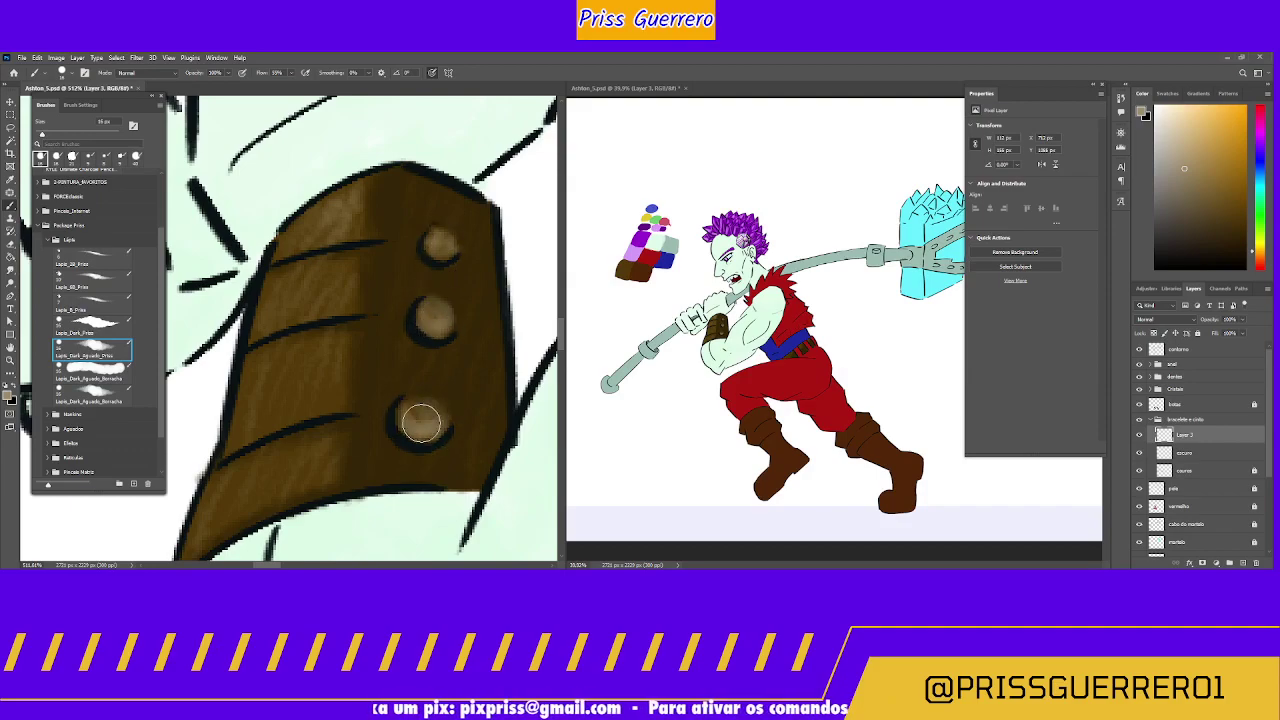
mouse_move(364, 183)
mouse_down()
mouse_move(298, 295)
mouse_move(313, 280)
mouse_move(289, 233)
mouse_move(306, 213)
mouse_move(281, 251)
mouse_move(307, 211)
mouse_move(280, 251)
mouse_move(307, 209)
mouse_move(256, 345)
mouse_move(298, 250)
mouse_move(272, 330)
mouse_move(246, 357)
mouse_move(260, 342)
mouse_move(240, 461)
mouse_move(263, 335)
mouse_move(227, 440)
mouse_move(278, 333)
mouse_move(238, 443)
mouse_move(285, 347)
mouse_move(207, 503)
mouse_move(241, 482)
mouse_up()
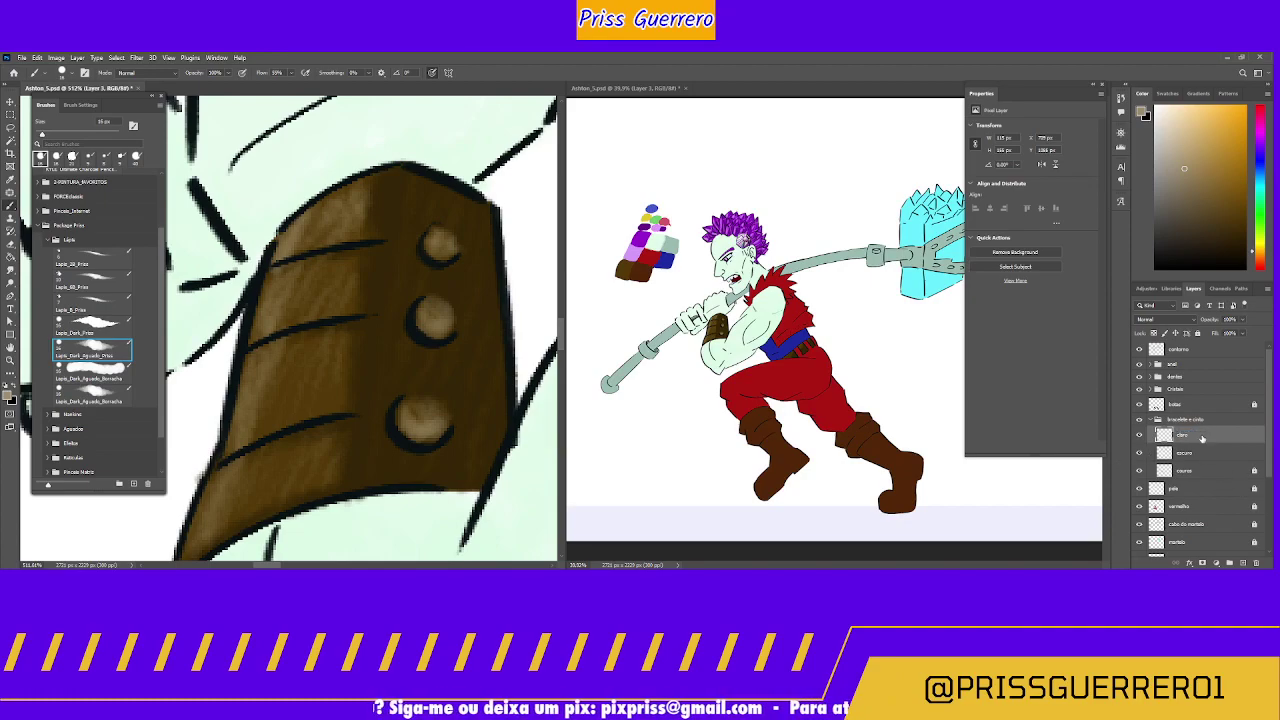
Step: On the claro layer, shrink the brush to about 7 px and lighten the belt's lower-left edge
click(1202, 438)
mouse_move(395, 375)
mouse_down()
mouse_move(185, 275)
mouse_move(391, 294)
mouse_move(209, 260)
mouse_move(314, 289)
mouse_up()
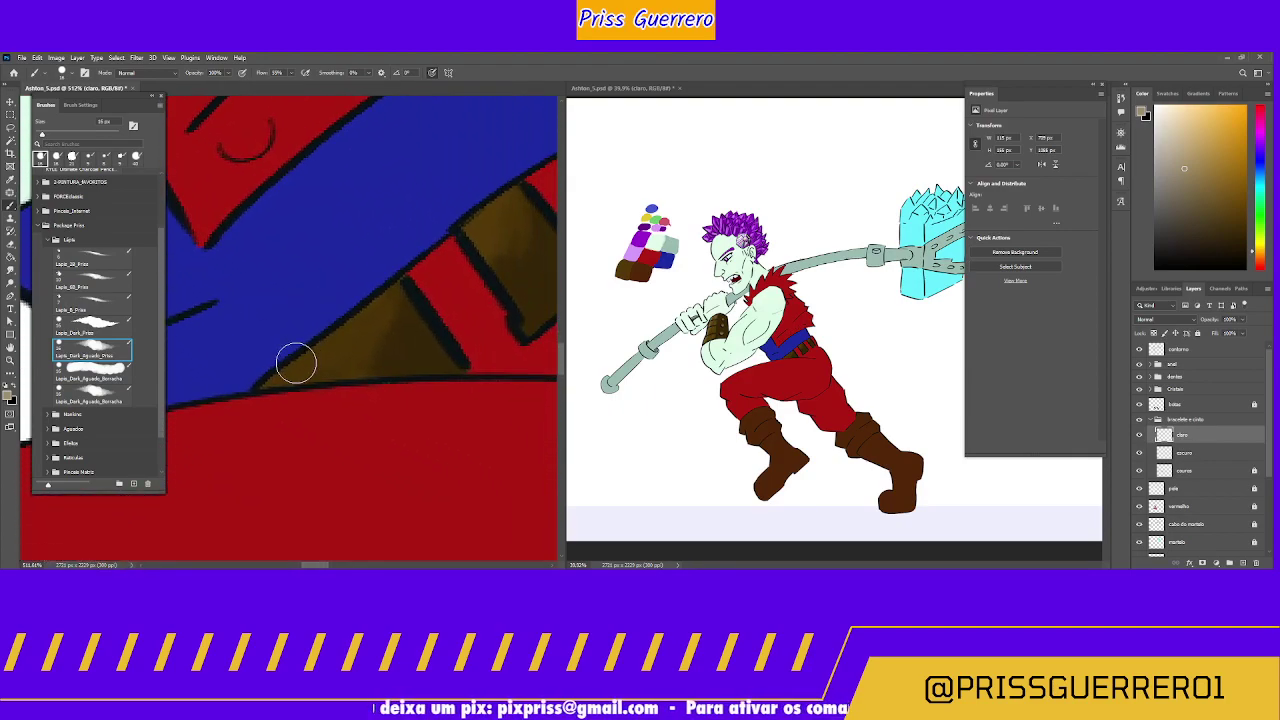
key(bracketleft)
key(bracketleft)
key(bracketleft)
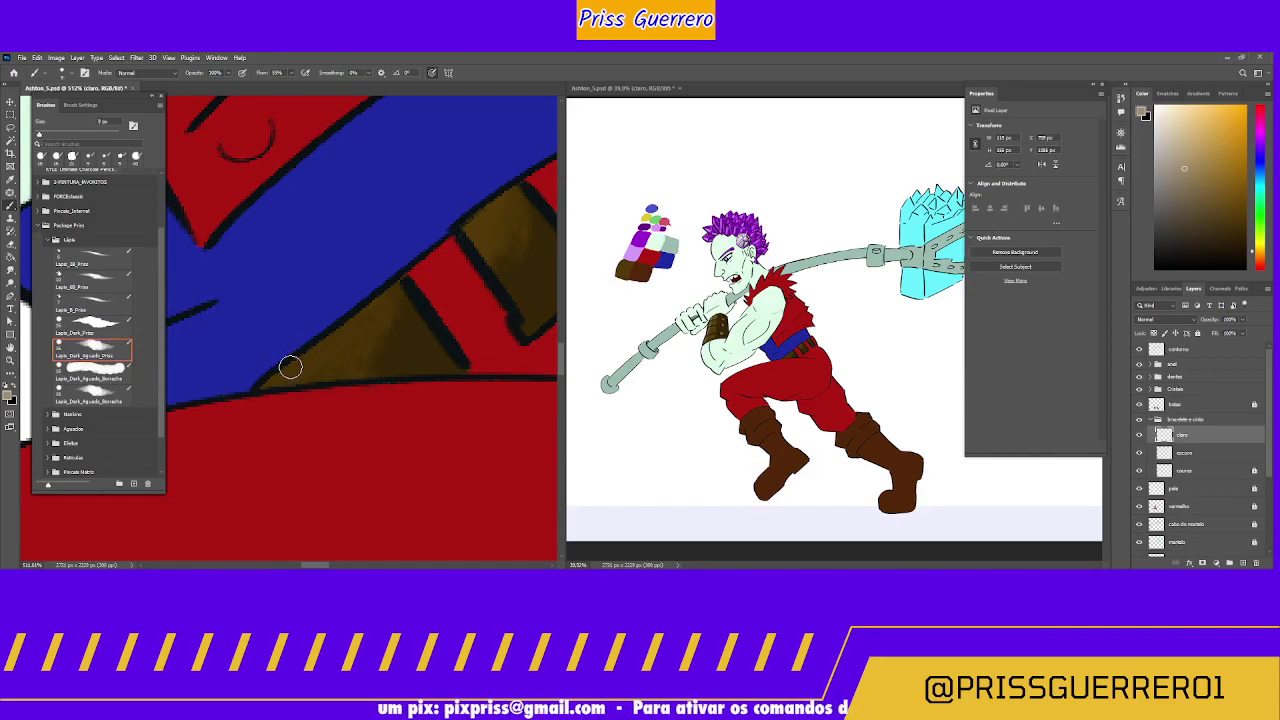
mouse_move(290, 367)
mouse_down()
mouse_move(326, 327)
mouse_move(298, 384)
mouse_move(337, 331)
mouse_move(321, 374)
mouse_move(366, 302)
mouse_move(337, 375)
mouse_move(387, 302)
mouse_move(363, 374)
mouse_move(409, 276)
mouse_move(381, 384)
mouse_move(378, 360)
mouse_move(316, 337)
mouse_move(407, 341)
mouse_move(414, 304)
mouse_move(394, 386)
mouse_move(427, 320)
mouse_move(413, 383)
mouse_move(445, 353)
mouse_up()
Step: Add lighter texture strokes to the lower brown band and upper belt segment
mouse_move(466, 300)
mouse_down()
mouse_move(371, 377)
mouse_move(376, 290)
mouse_move(372, 326)
mouse_move(394, 274)
mouse_move(383, 337)
mouse_move(414, 267)
mouse_move(396, 326)
mouse_move(396, 283)
mouse_move(377, 314)
mouse_move(400, 268)
mouse_move(409, 296)
mouse_move(425, 283)
mouse_move(423, 310)
mouse_move(444, 300)
mouse_move(421, 375)
mouse_move(457, 277)
mouse_move(406, 337)
mouse_move(441, 326)
mouse_move(452, 303)
mouse_move(447, 343)
mouse_move(464, 299)
mouse_move(460, 368)
mouse_move(478, 317)
mouse_move(460, 402)
mouse_move(359, 436)
mouse_move(342, 374)
mouse_move(367, 349)
mouse_move(342, 457)
mouse_move(382, 380)
mouse_move(374, 412)
mouse_move(395, 390)
mouse_up()
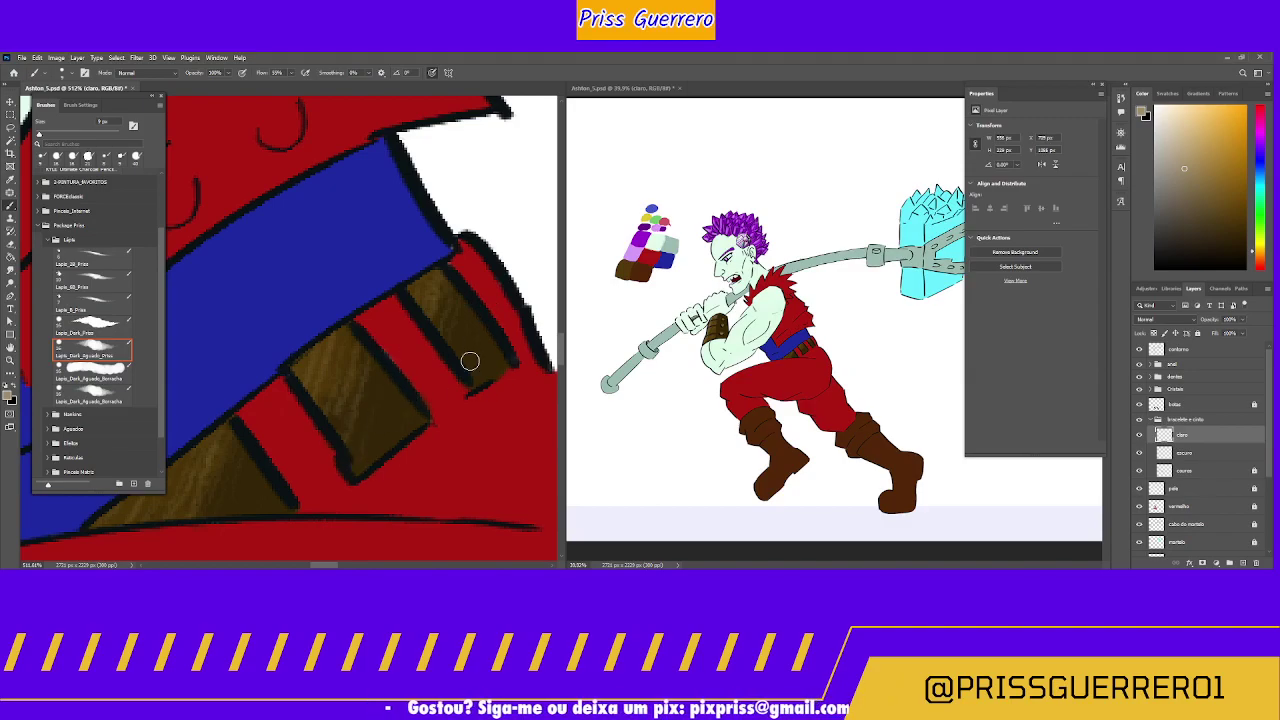
drag(329, 440, 357, 377)
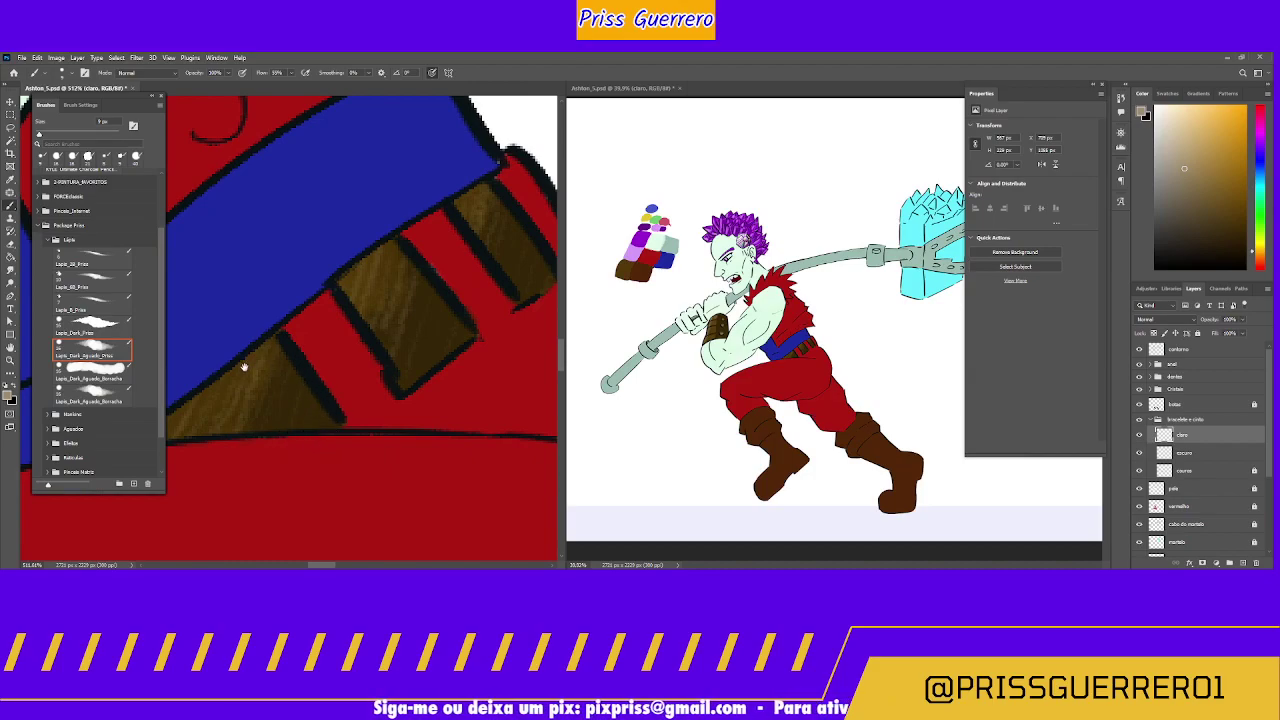
mouse_move(243, 368)
mouse_down()
mouse_move(314, 423)
mouse_move(343, 409)
mouse_move(275, 461)
mouse_up()
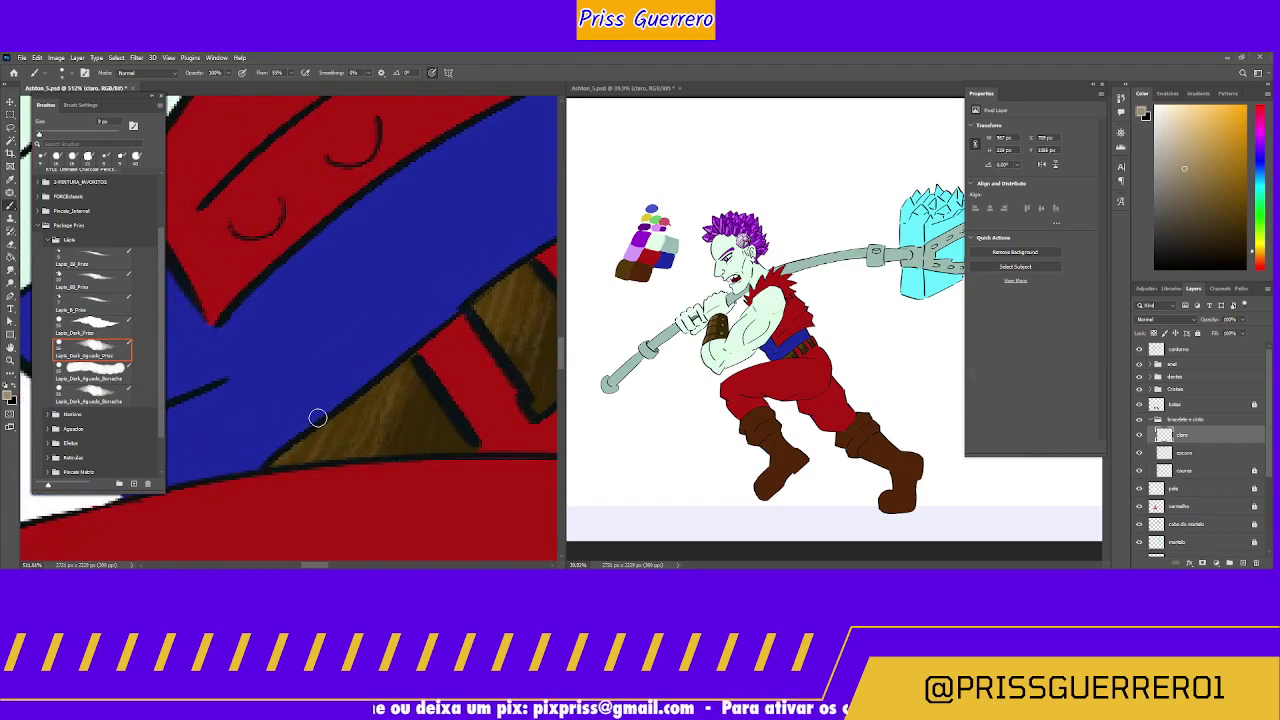
mouse_move(318, 417)
mouse_down()
mouse_move(298, 452)
mouse_move(331, 412)
mouse_move(270, 467)
mouse_move(413, 354)
mouse_move(358, 392)
mouse_move(320, 447)
mouse_move(386, 376)
mouse_move(330, 474)
mouse_move(405, 356)
mouse_move(336, 475)
mouse_move(398, 364)
mouse_move(358, 446)
mouse_move(410, 379)
mouse_move(413, 356)
mouse_move(367, 469)
mouse_move(391, 403)
mouse_up()
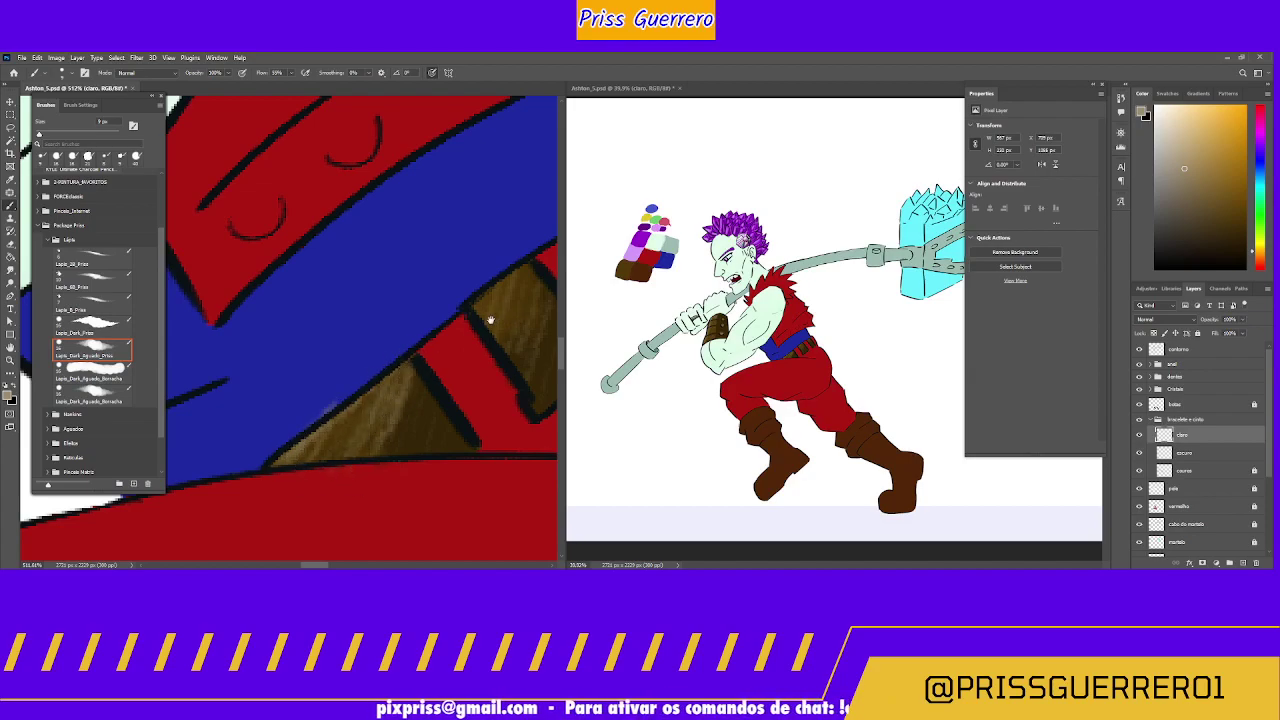
drag(490, 320, 443, 357)
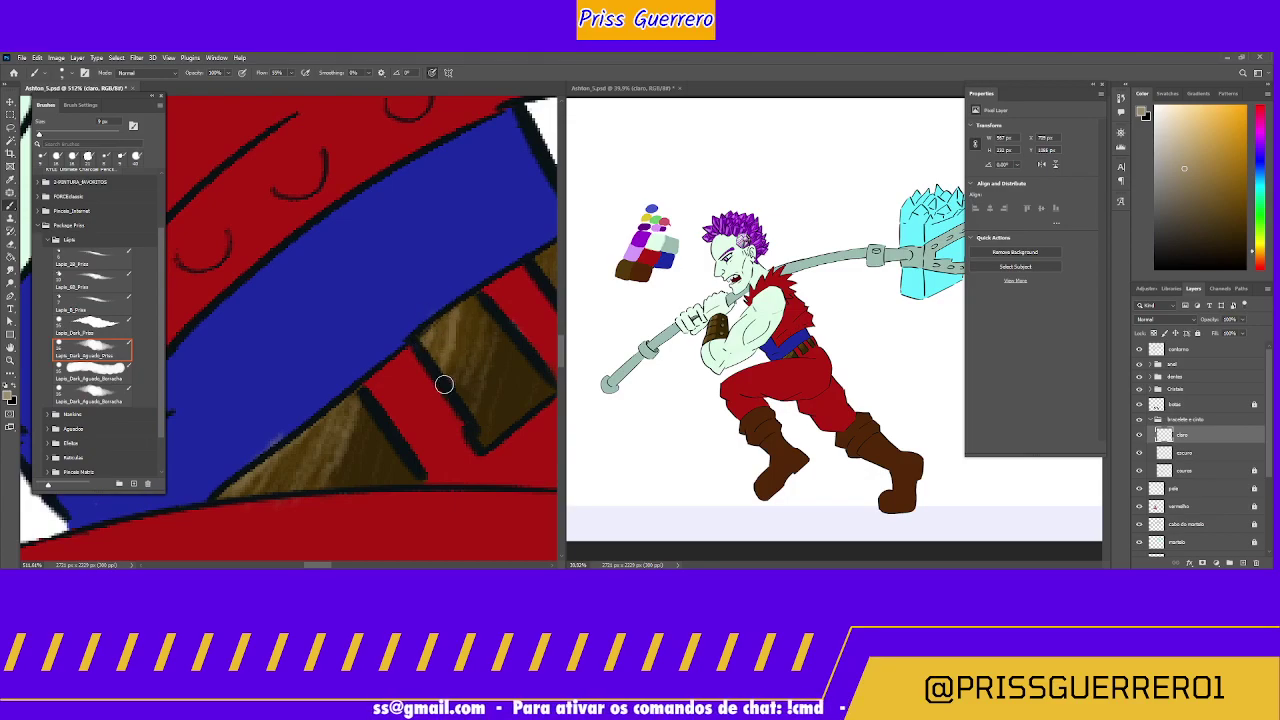
drag(515, 280, 455, 323)
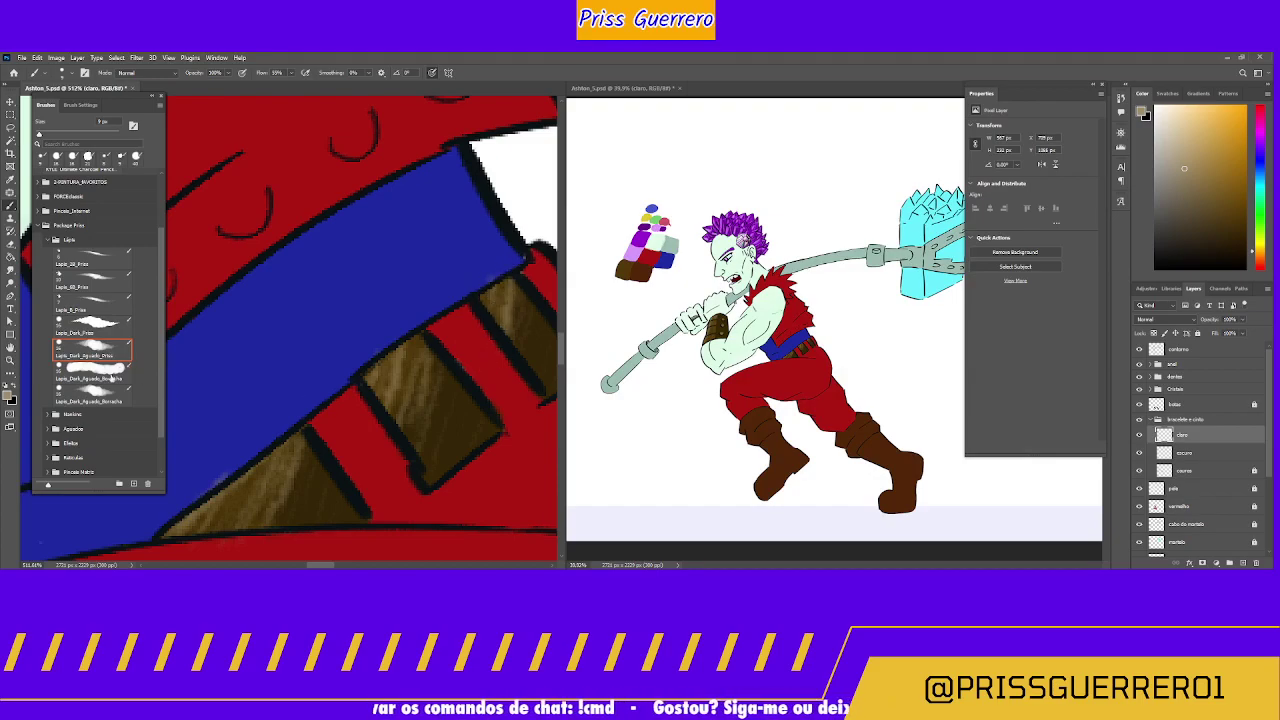
click(100, 397)
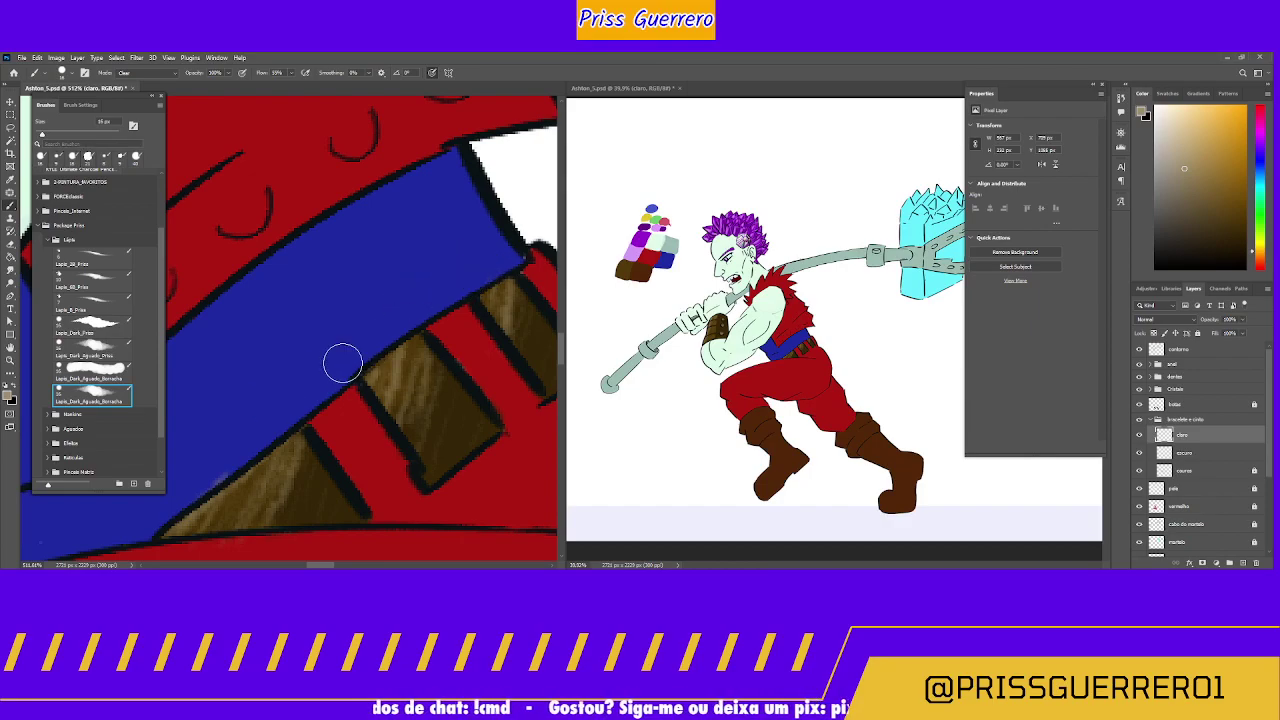
scroll(345, 355, up, 1)
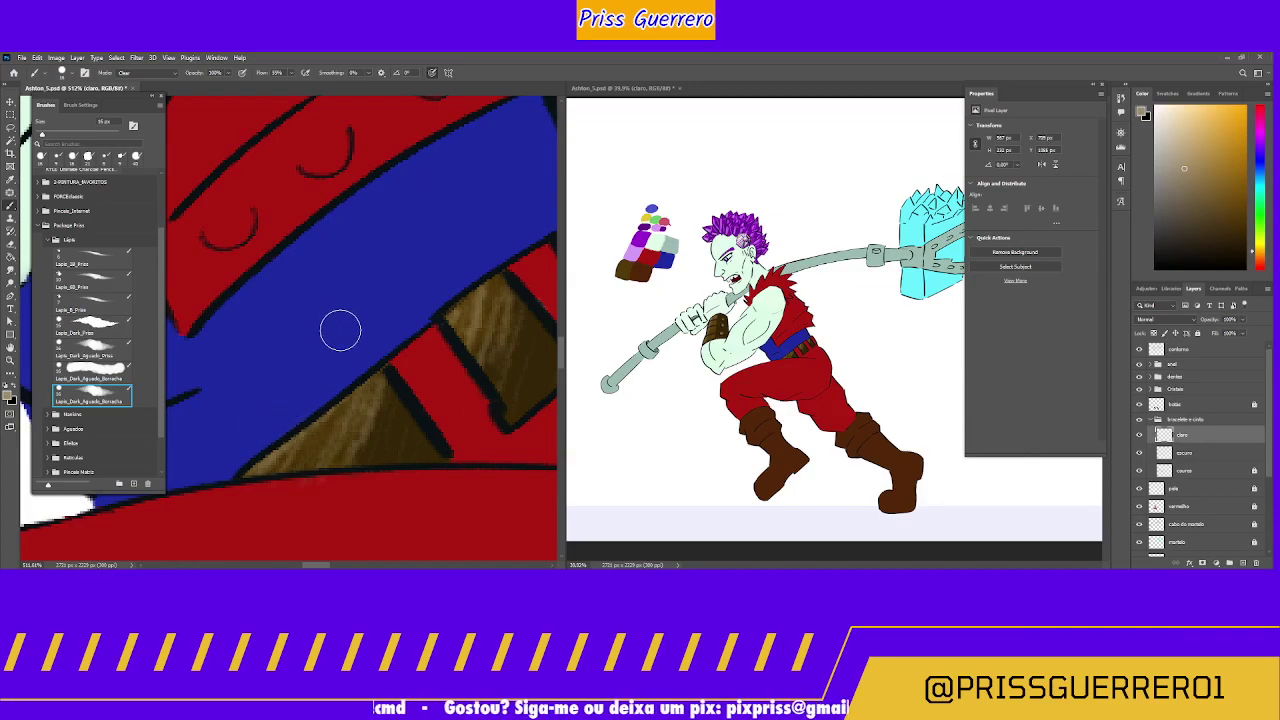
Step: Zoom and pan the view to frame the bracer's studs, with the brush ready for painting
key(z)
scroll(349, 316, down, 4)
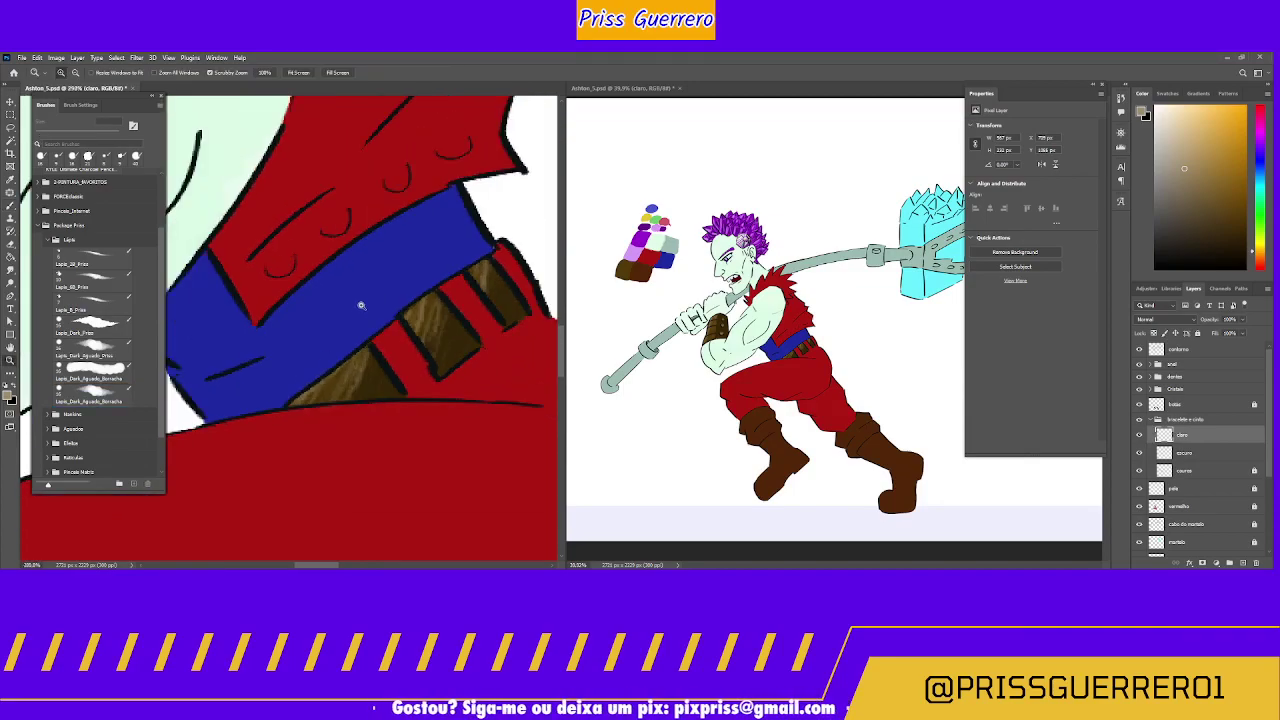
scroll(332, 302, down, 2)
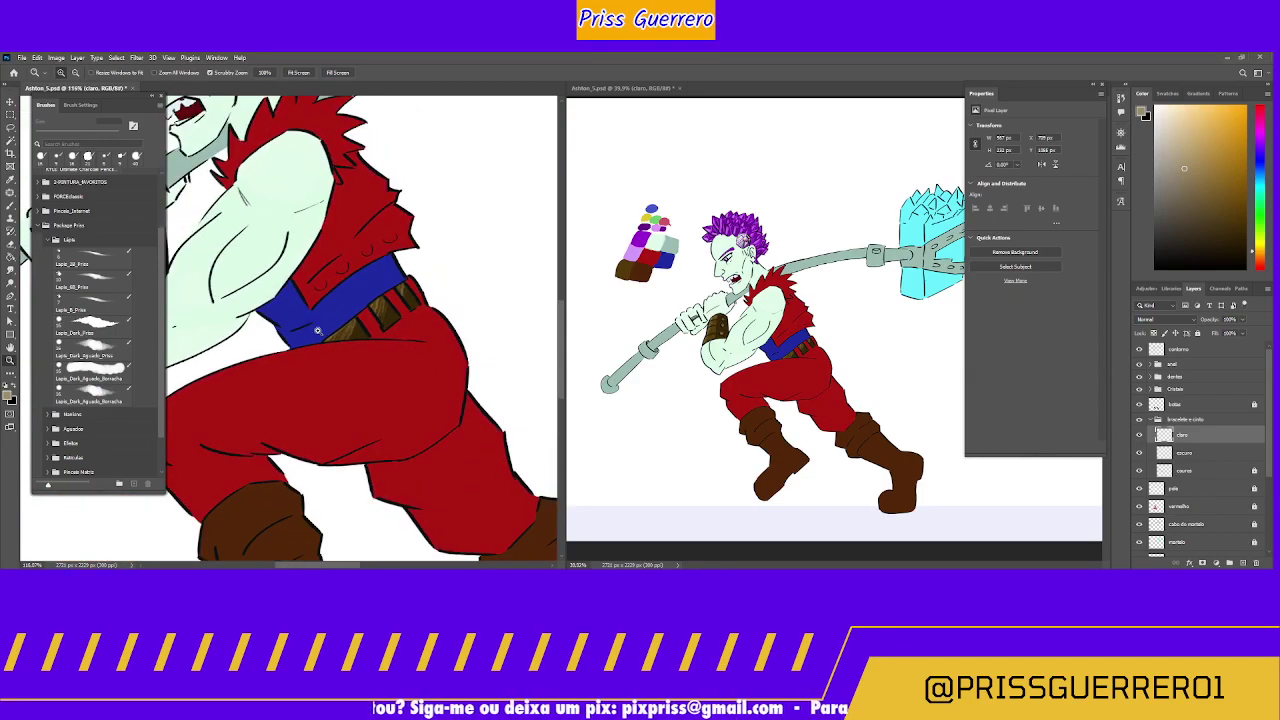
drag(309, 326, 353, 387)
scroll(353, 387, up, 6)
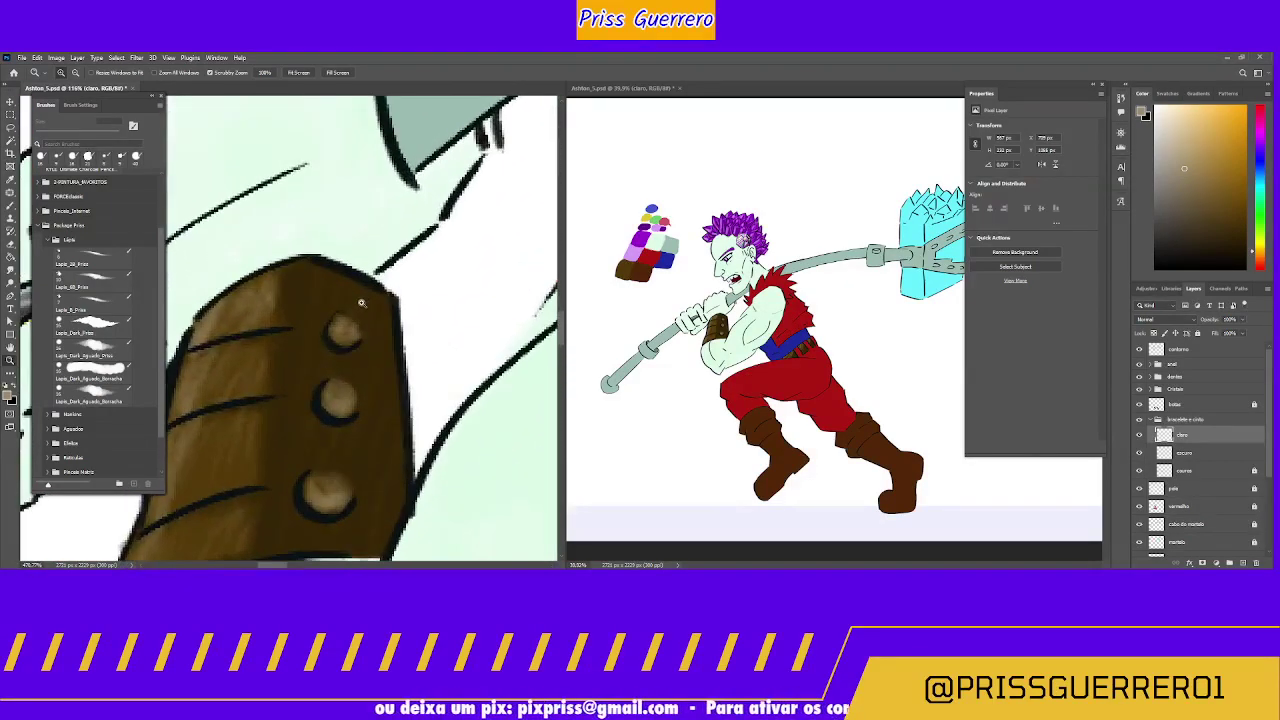
key(b)
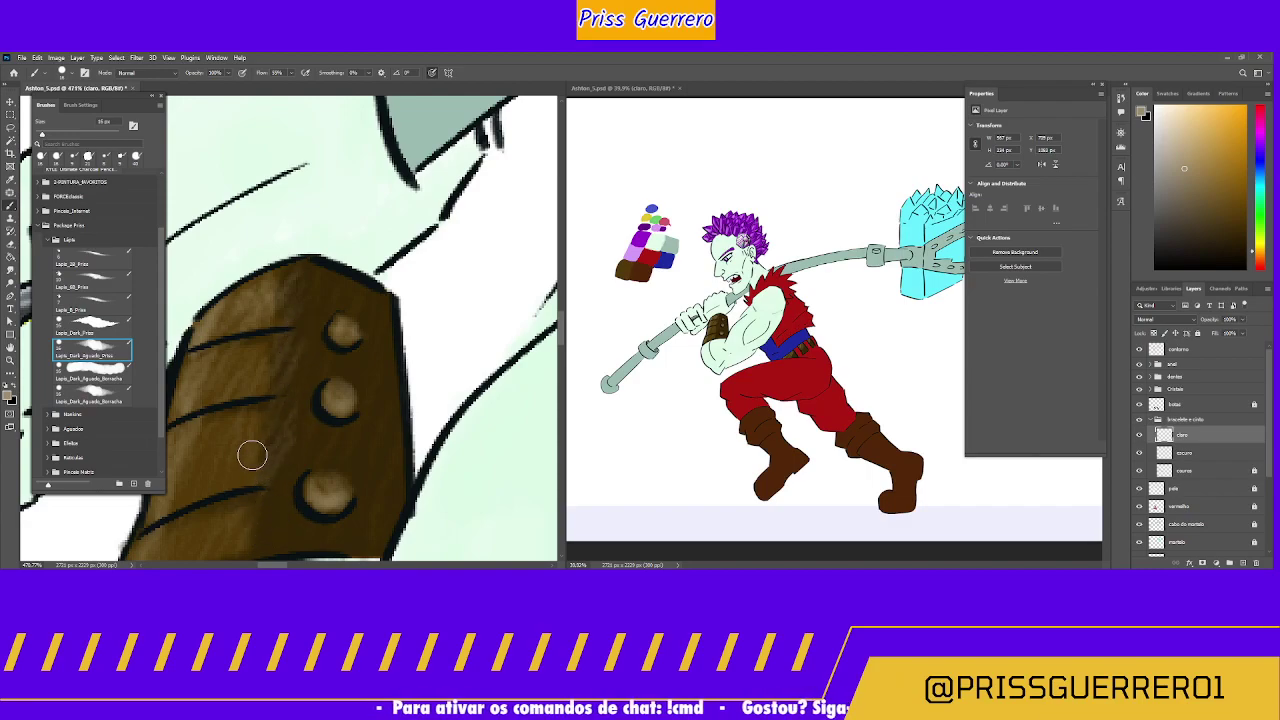
mouse_move(287, 491)
mouse_down()
mouse_move(309, 399)
mouse_move(366, 420)
mouse_up()
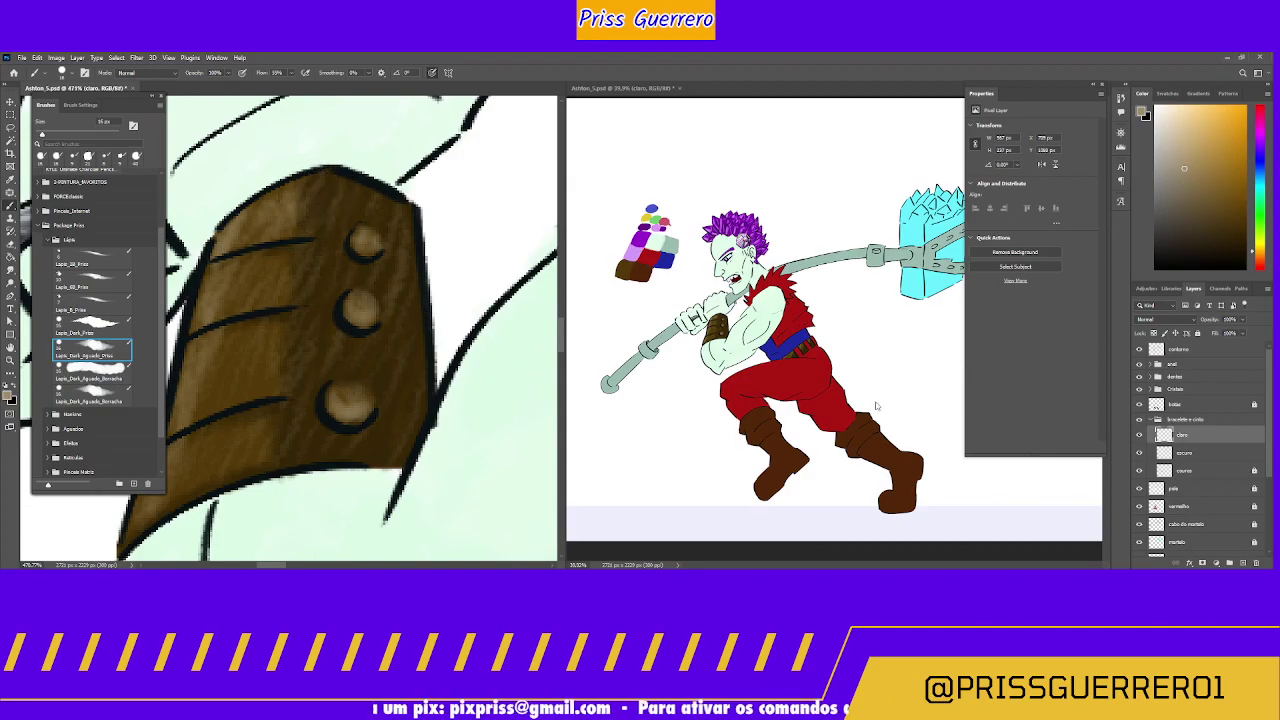
Step: On a new layer above claro, dab pale highlights onto the top and lower studs with a smaller brush
click(1242, 563)
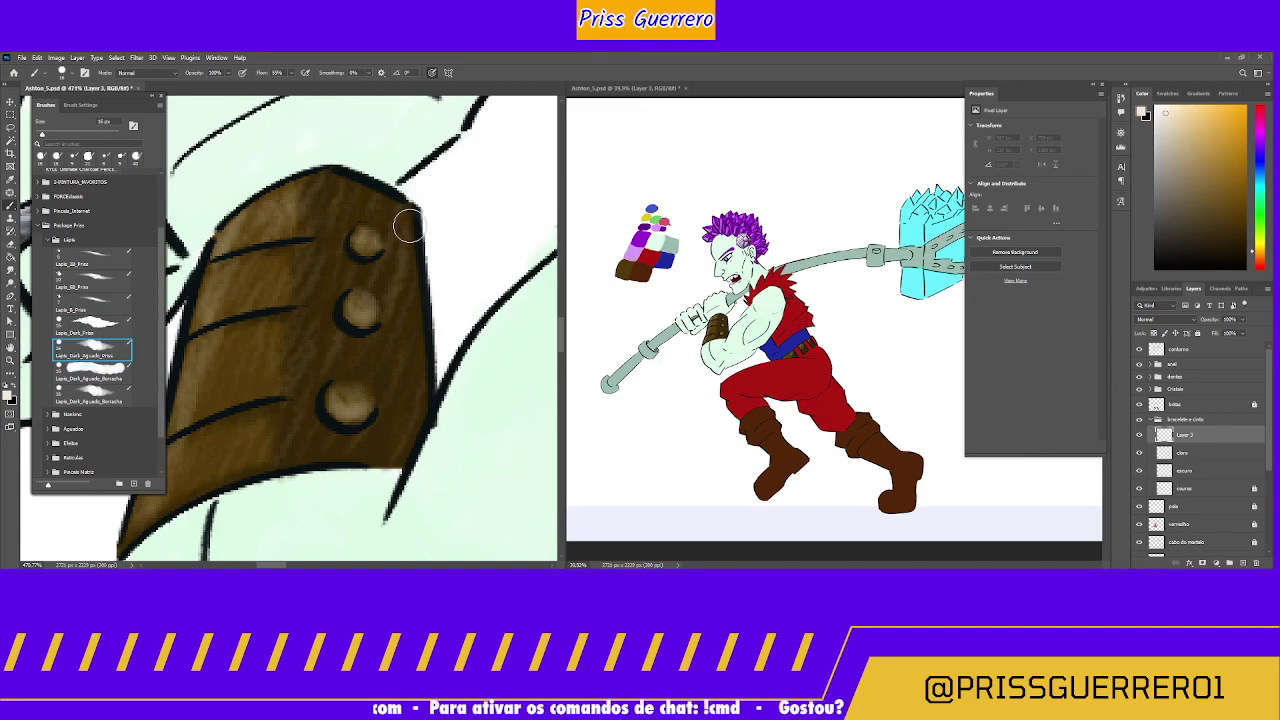
key(bracketleft)
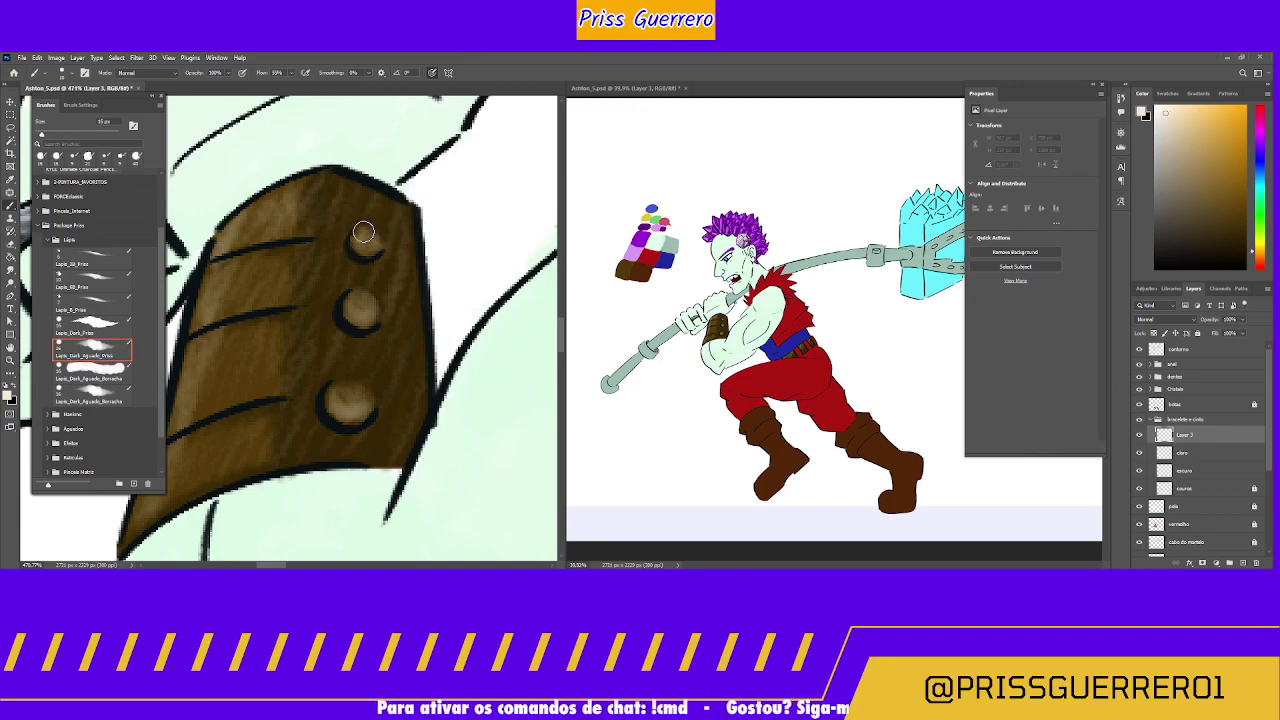
click(363, 236)
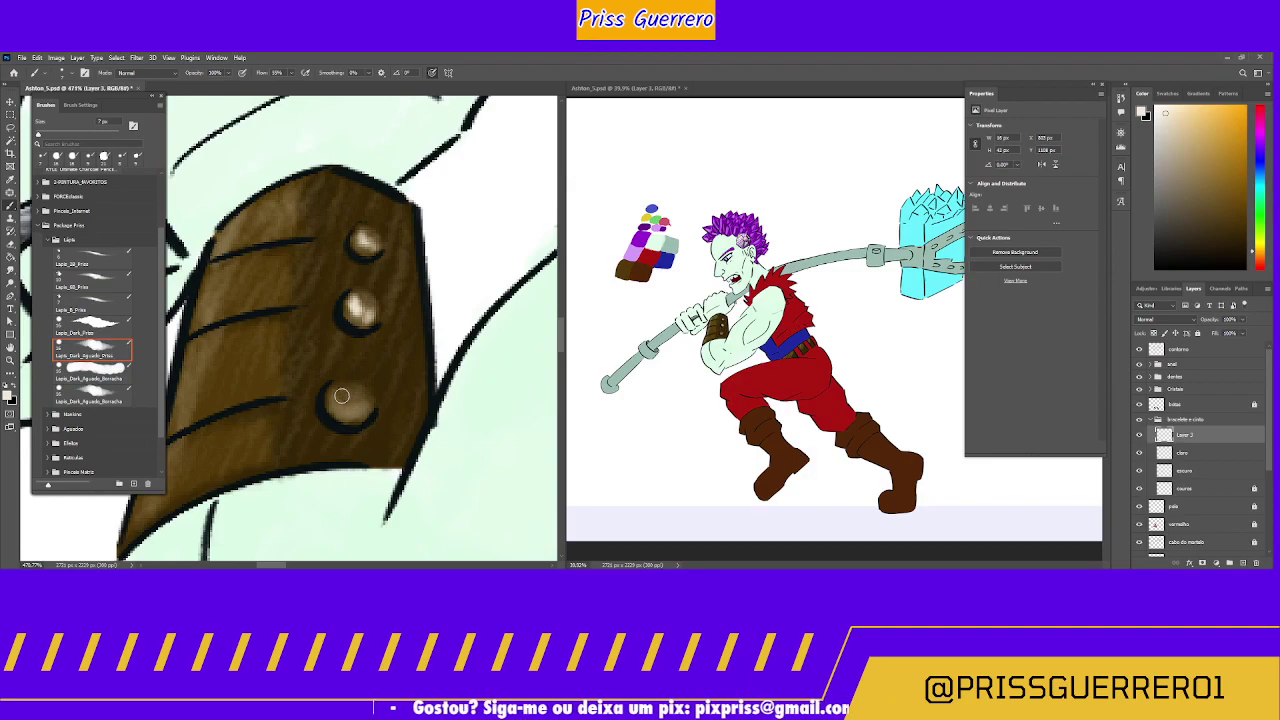
drag(343, 390, 338, 401)
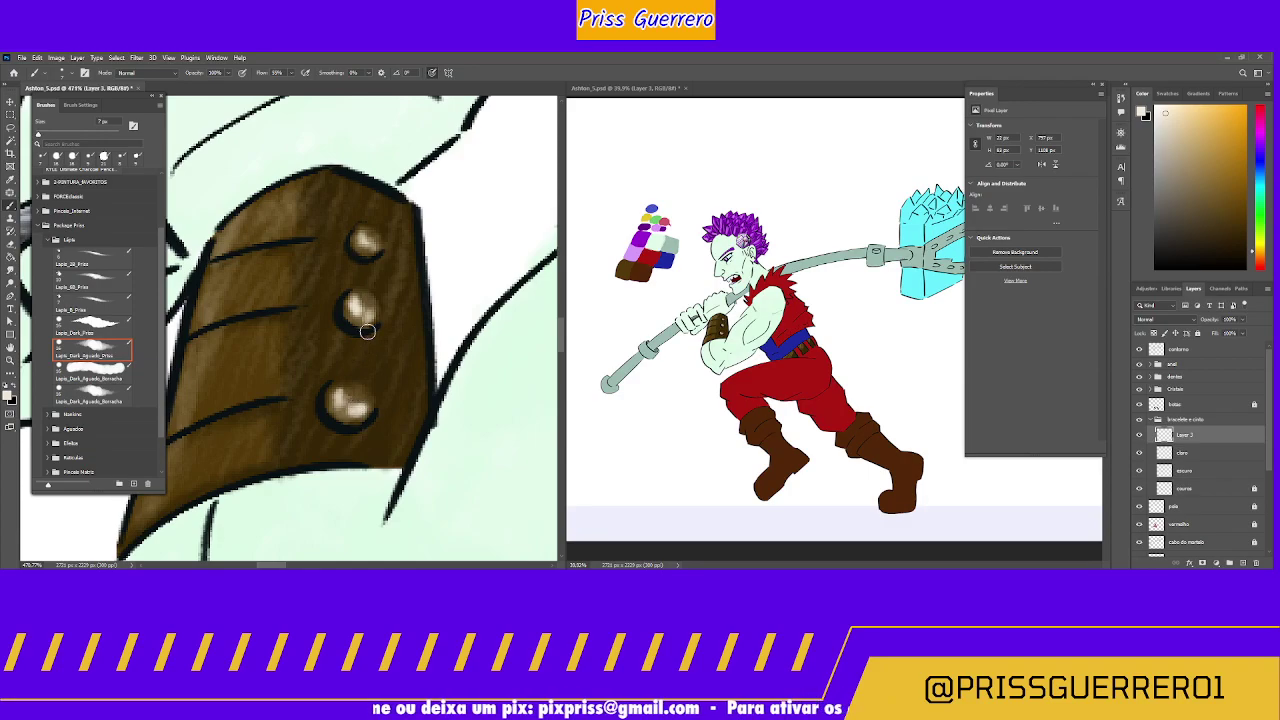
key(z)
mouse_move(409, 310)
mouse_down()
mouse_move(340, 320)
mouse_move(409, 327)
mouse_up()
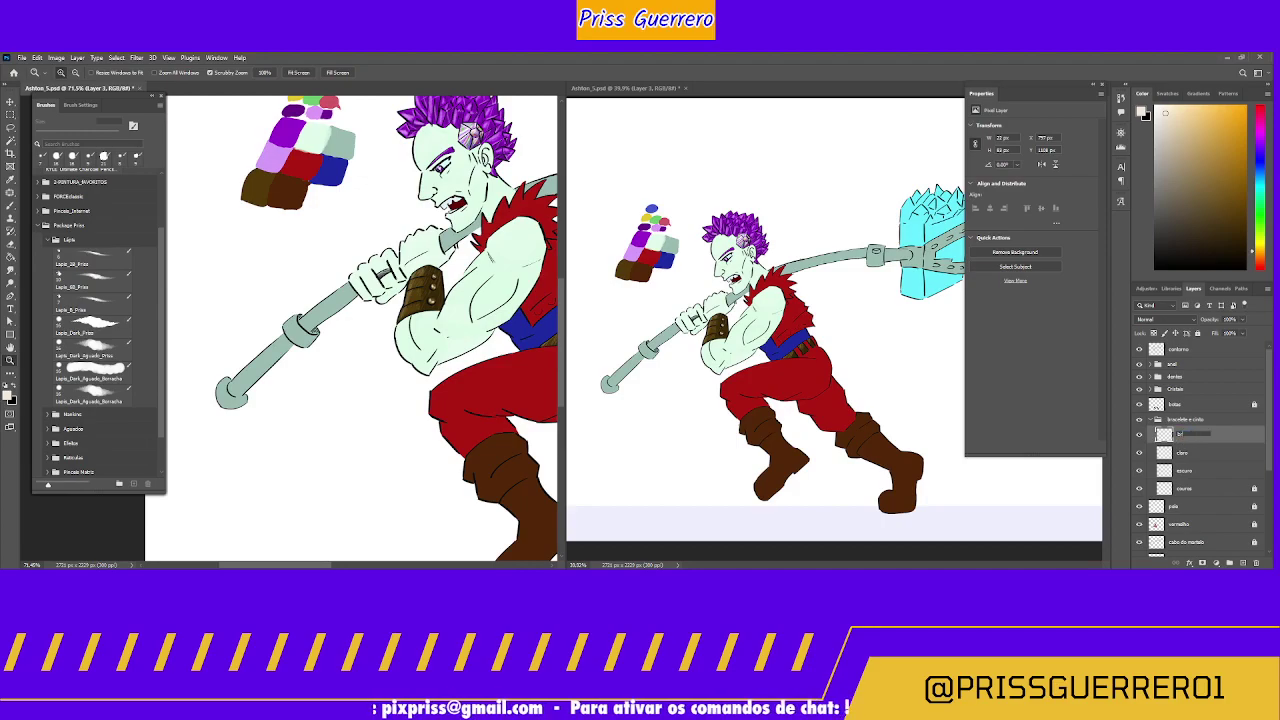
Step: Name the highlight layer brilho, frame the legs and boots, and select the bracelete e cinto group
key(Return)
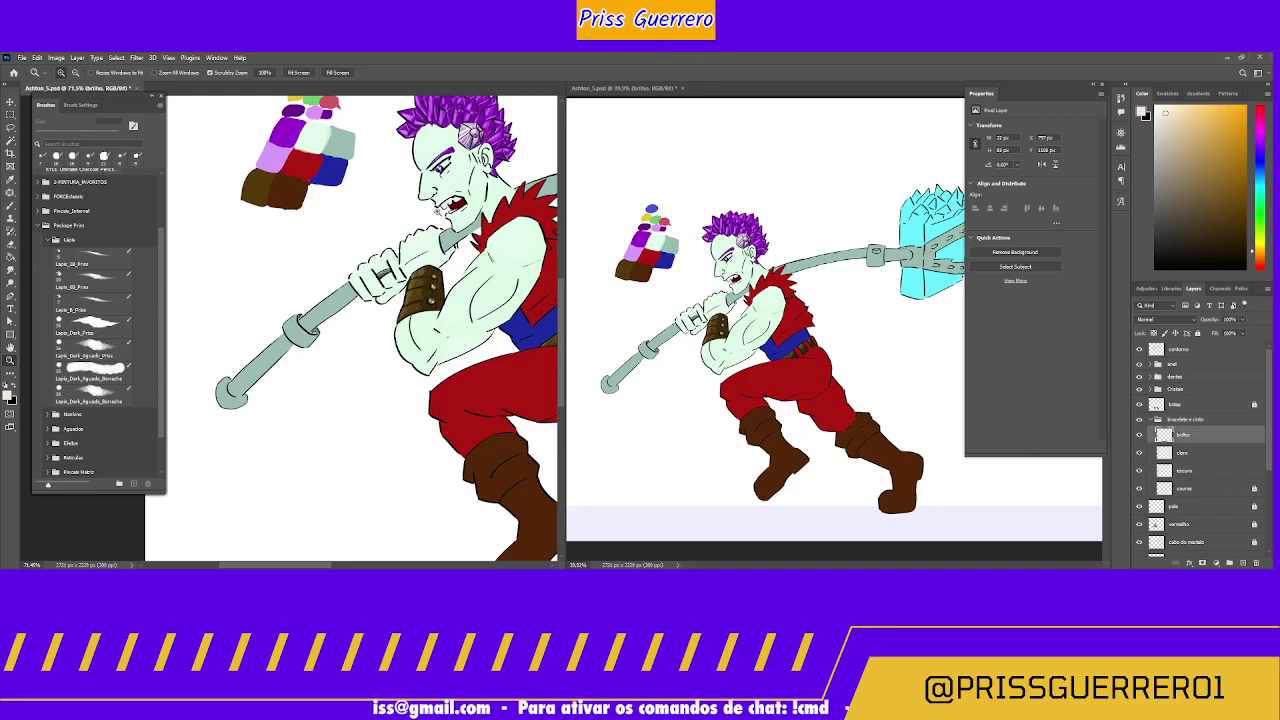
drag(460, 300, 263, 344)
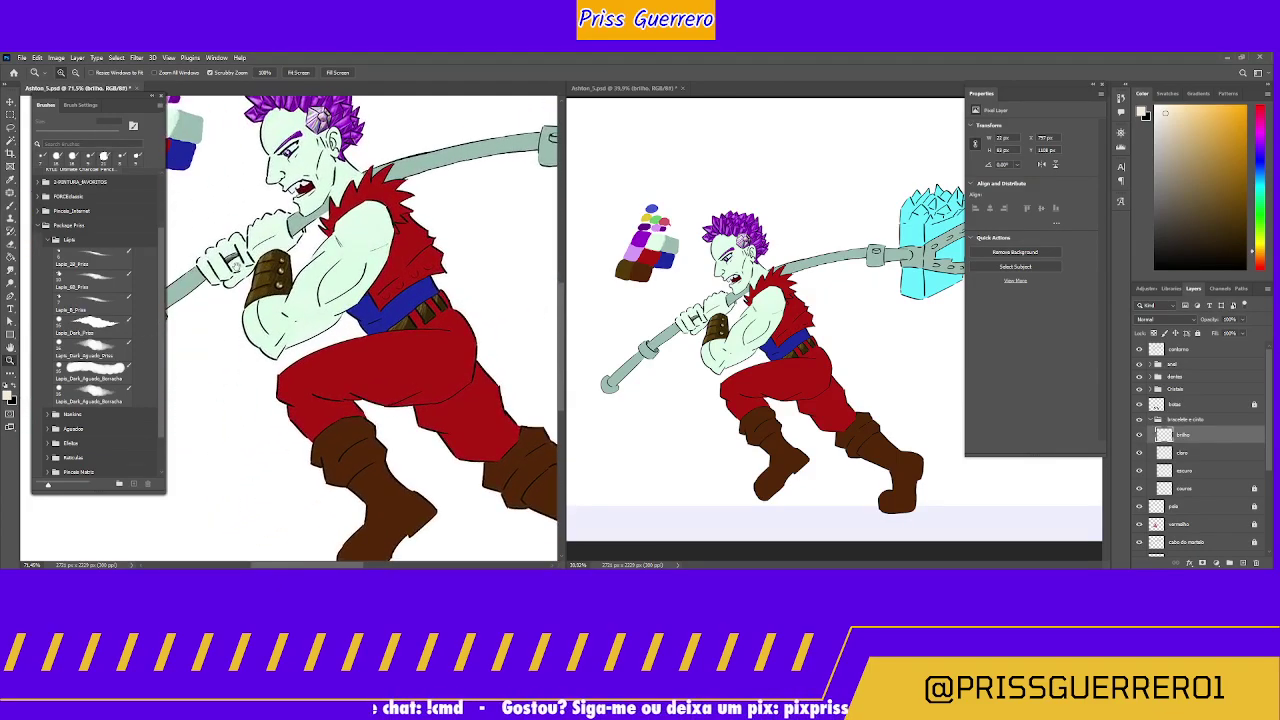
drag(249, 264, 245, 263)
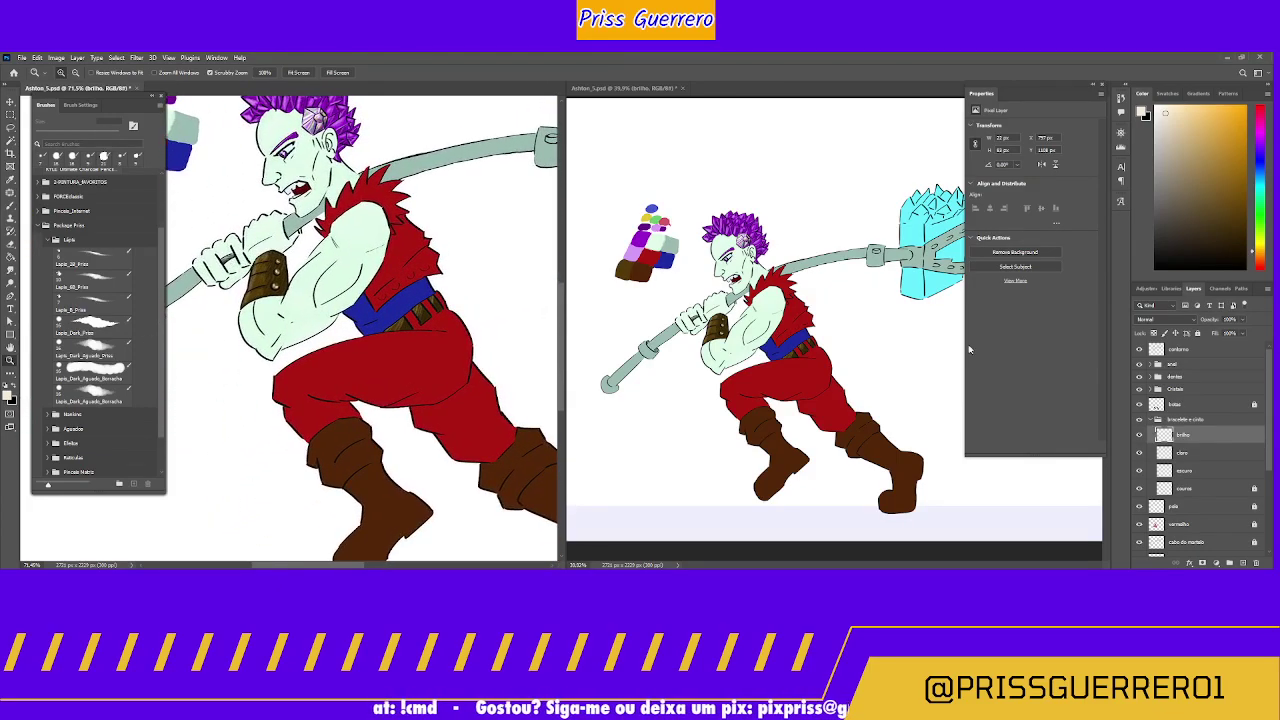
click(1152, 420)
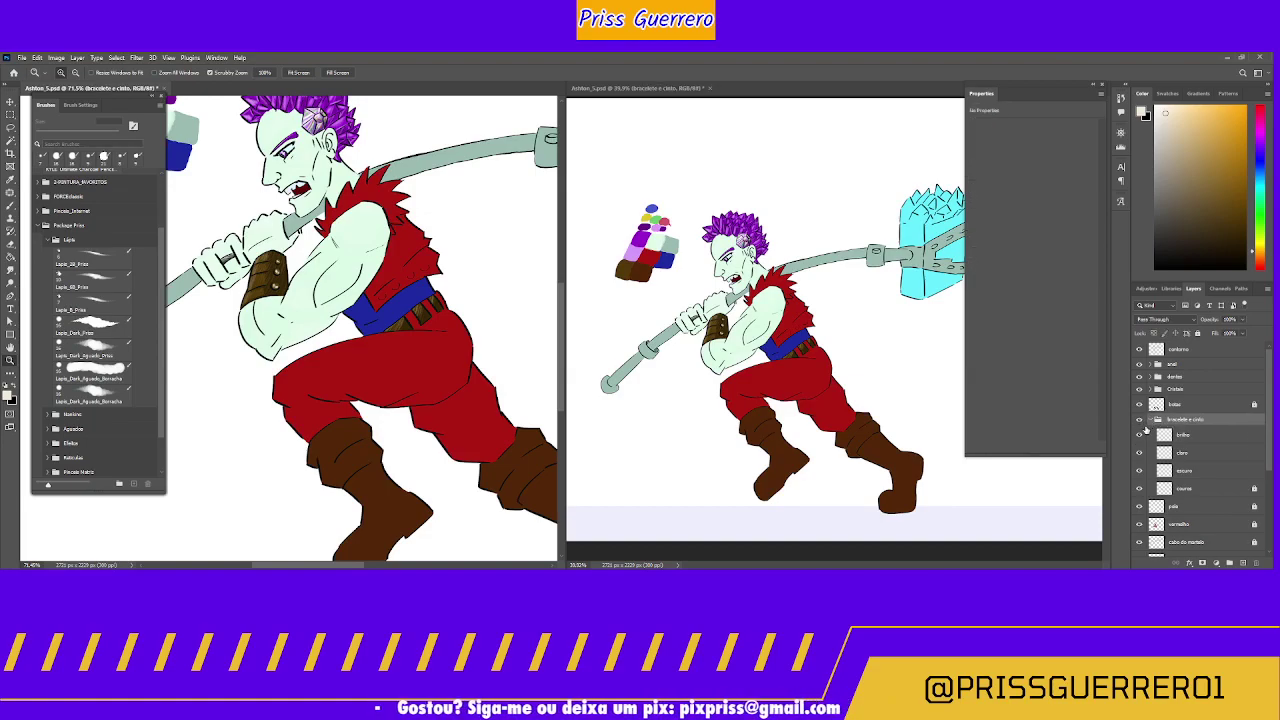
Step: Collapse bracelete e cinto, lock the group below dentes, then select the botas and azul layers
click(1149, 420)
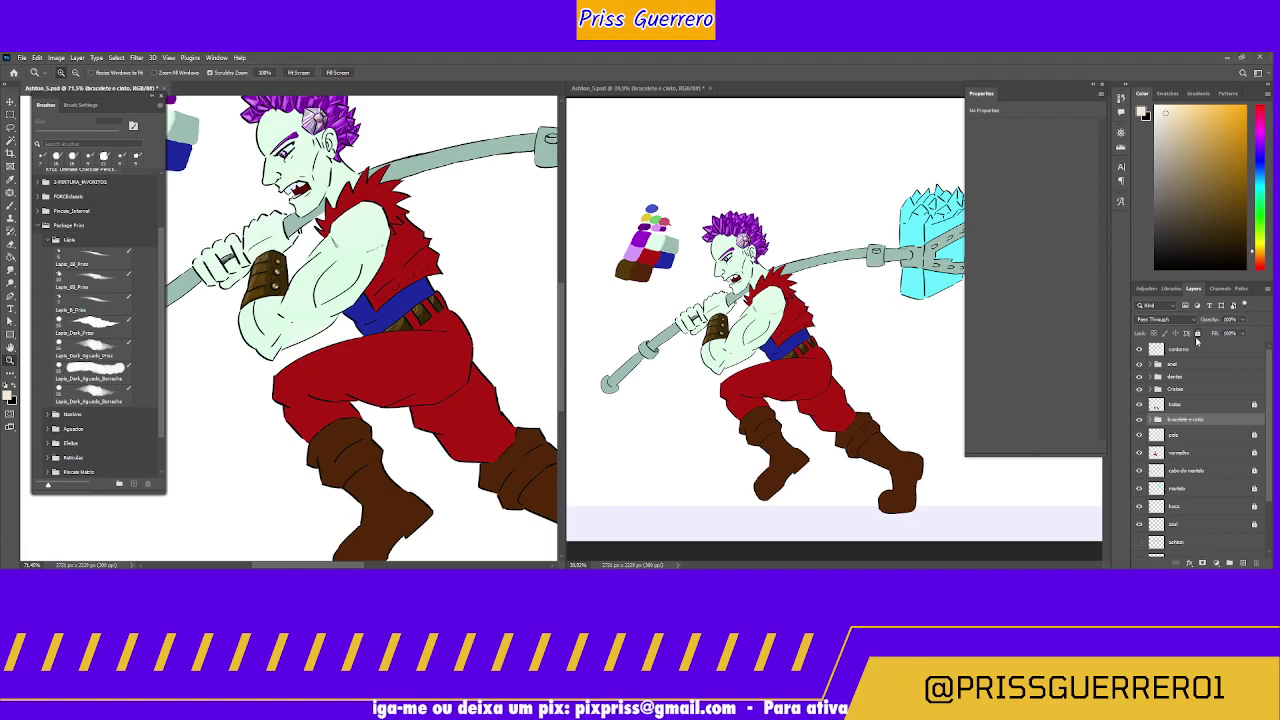
click(1205, 390)
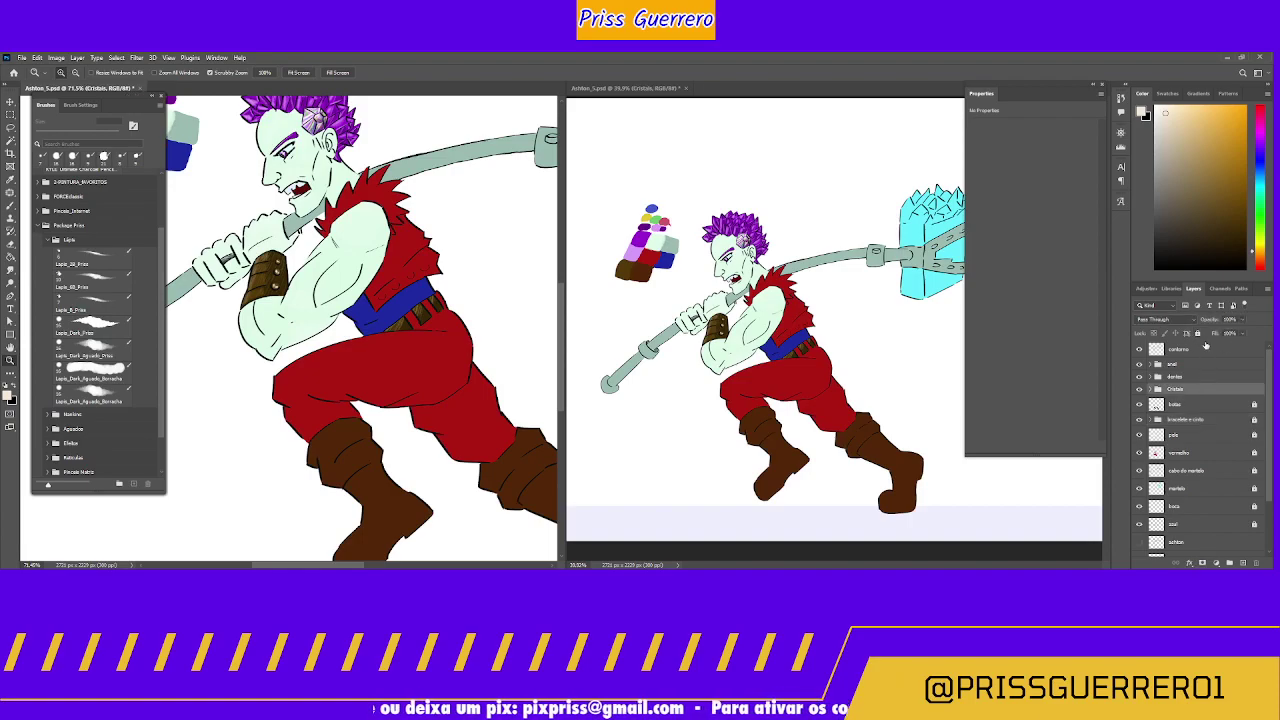
click(1207, 377)
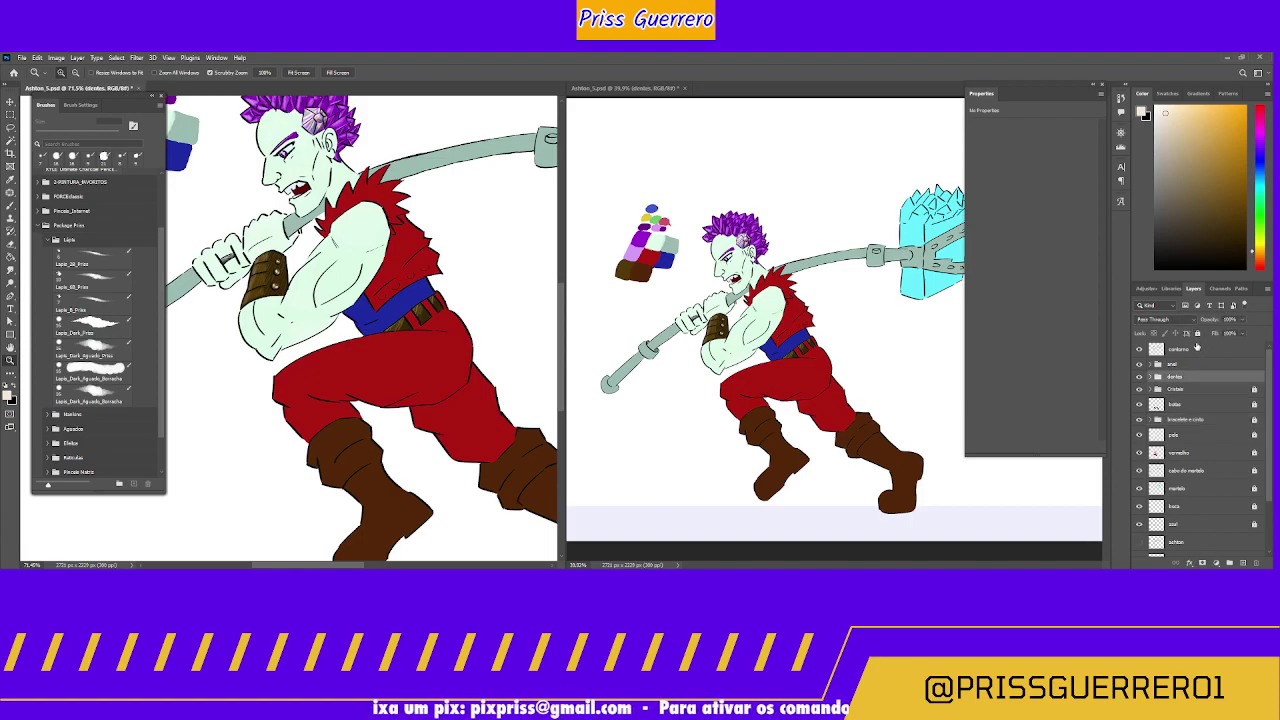
click(1207, 364)
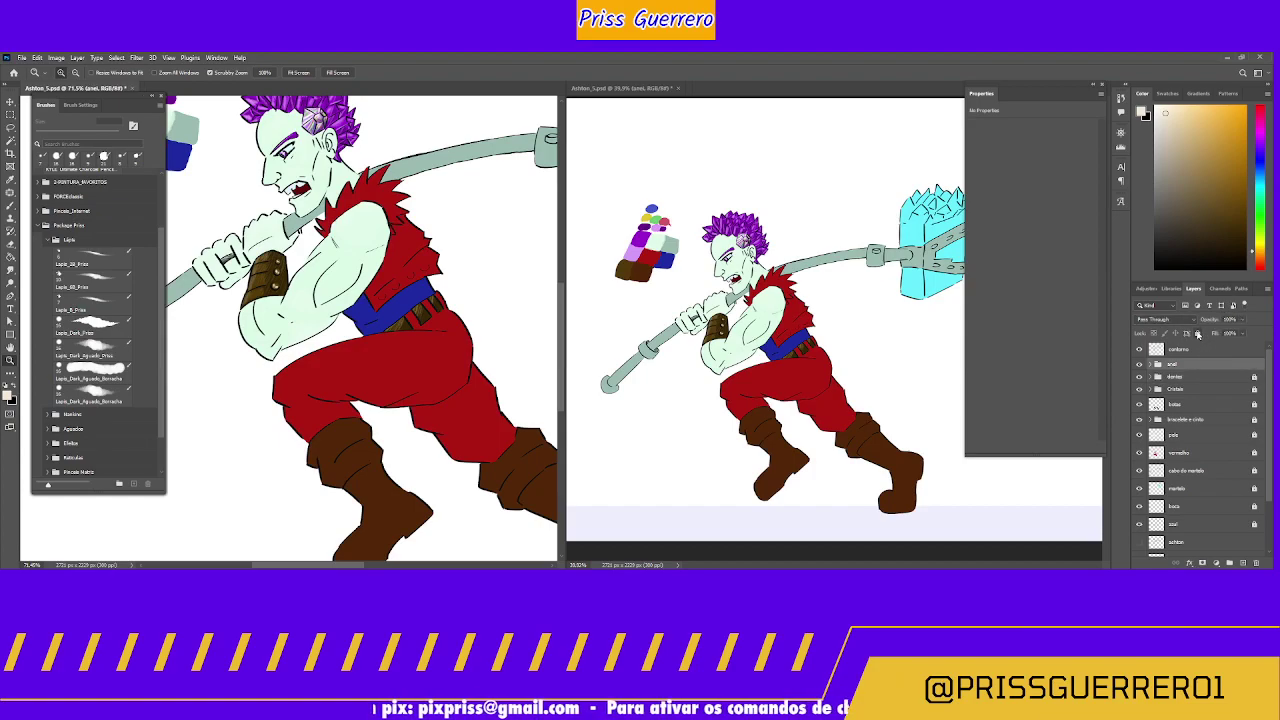
click(1198, 334)
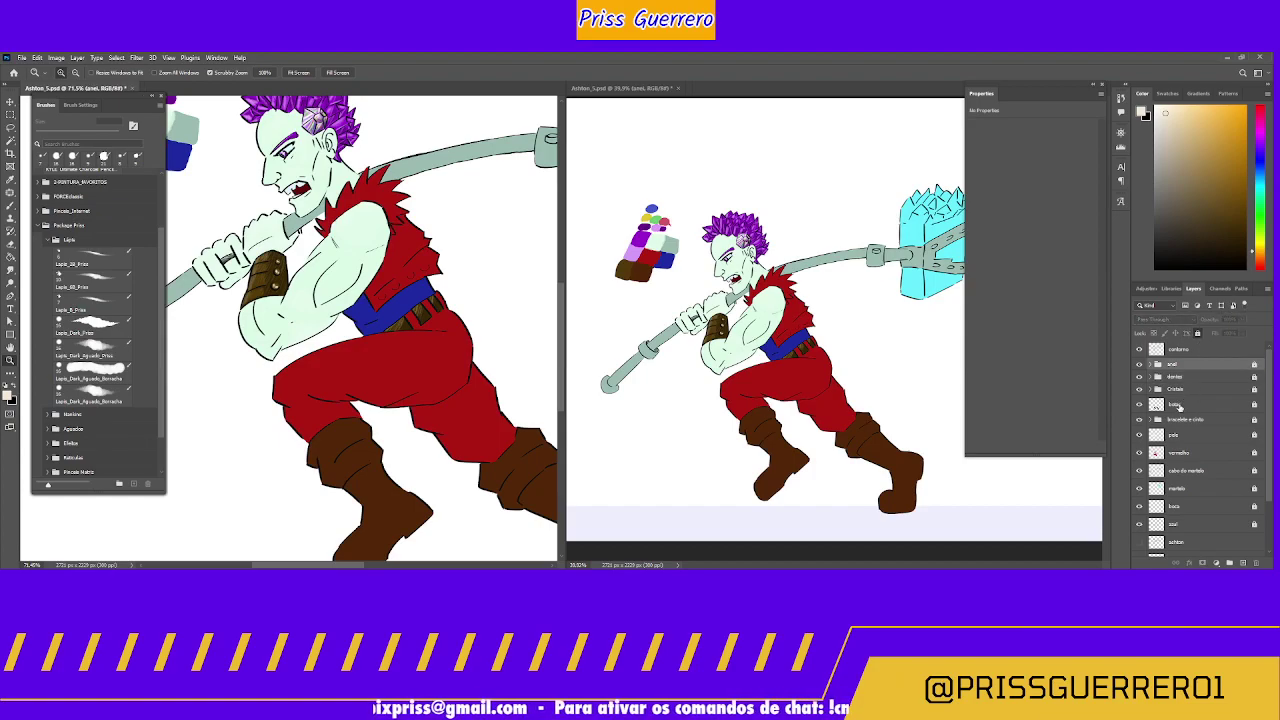
click(1178, 405)
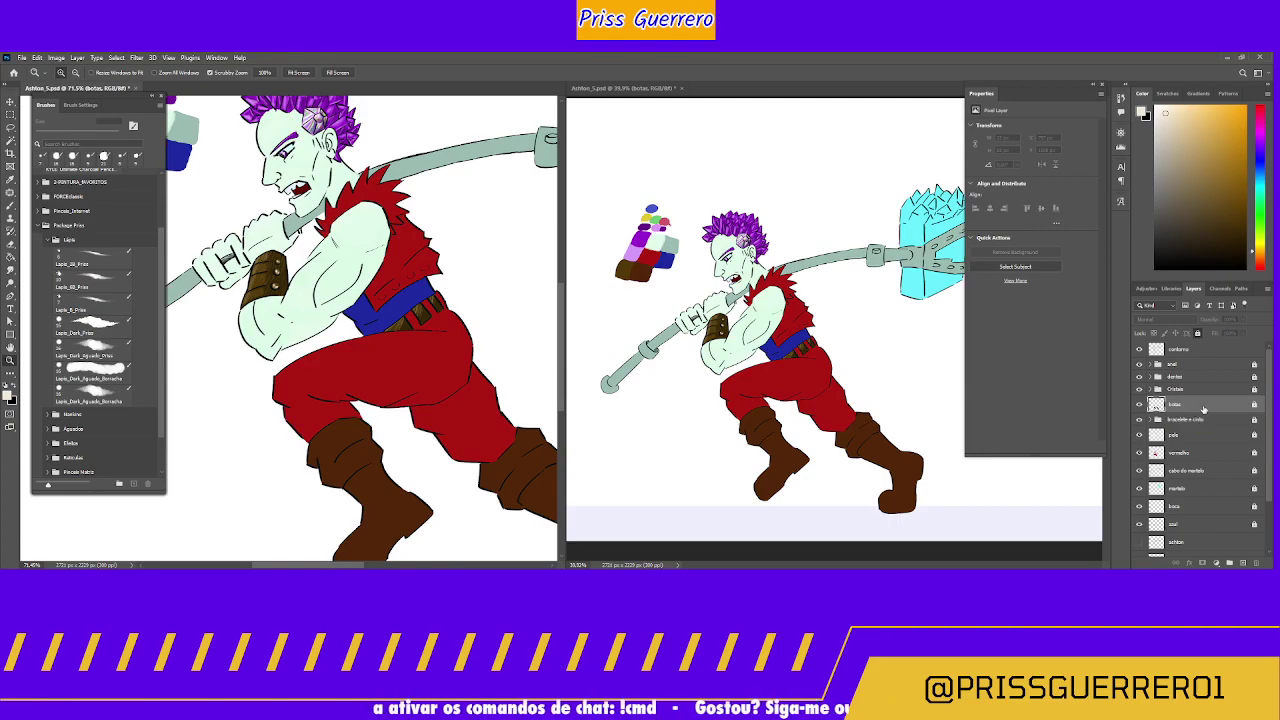
click(1185, 526)
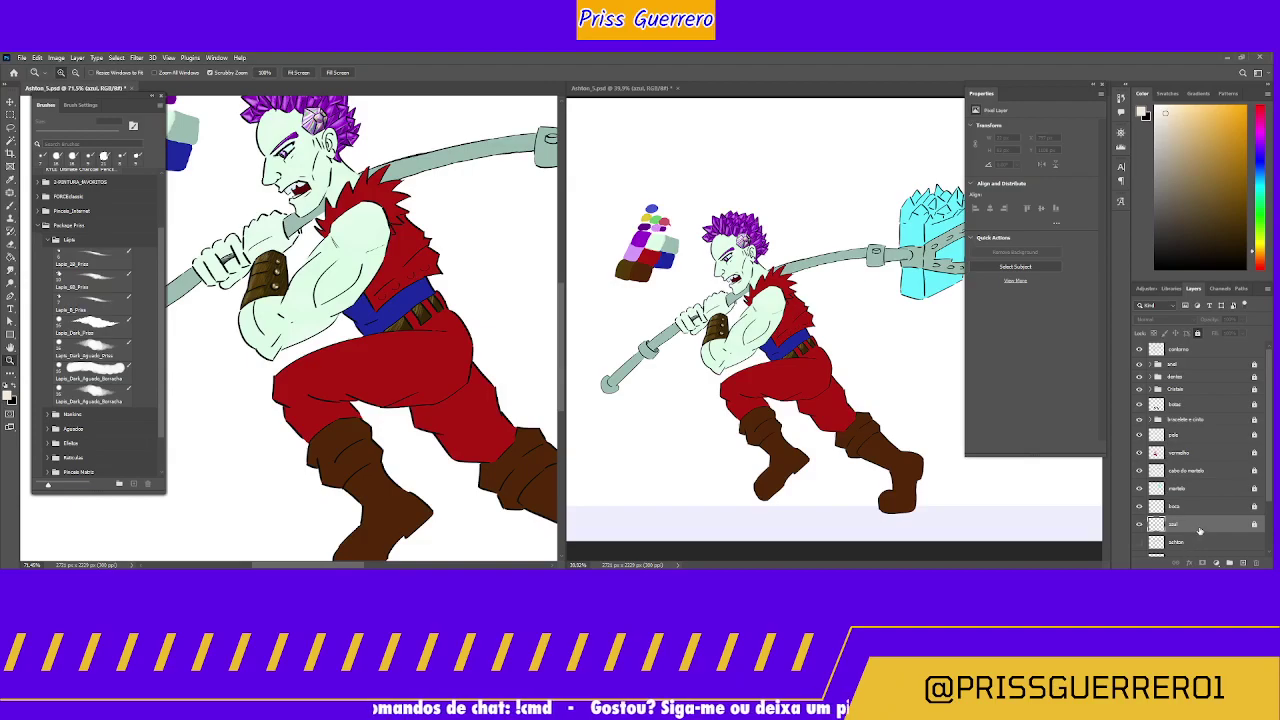
Step: Group azul into a group named 'blusa', add an empty Layer 3, and sample the belt's blue
key(ctrl+g)
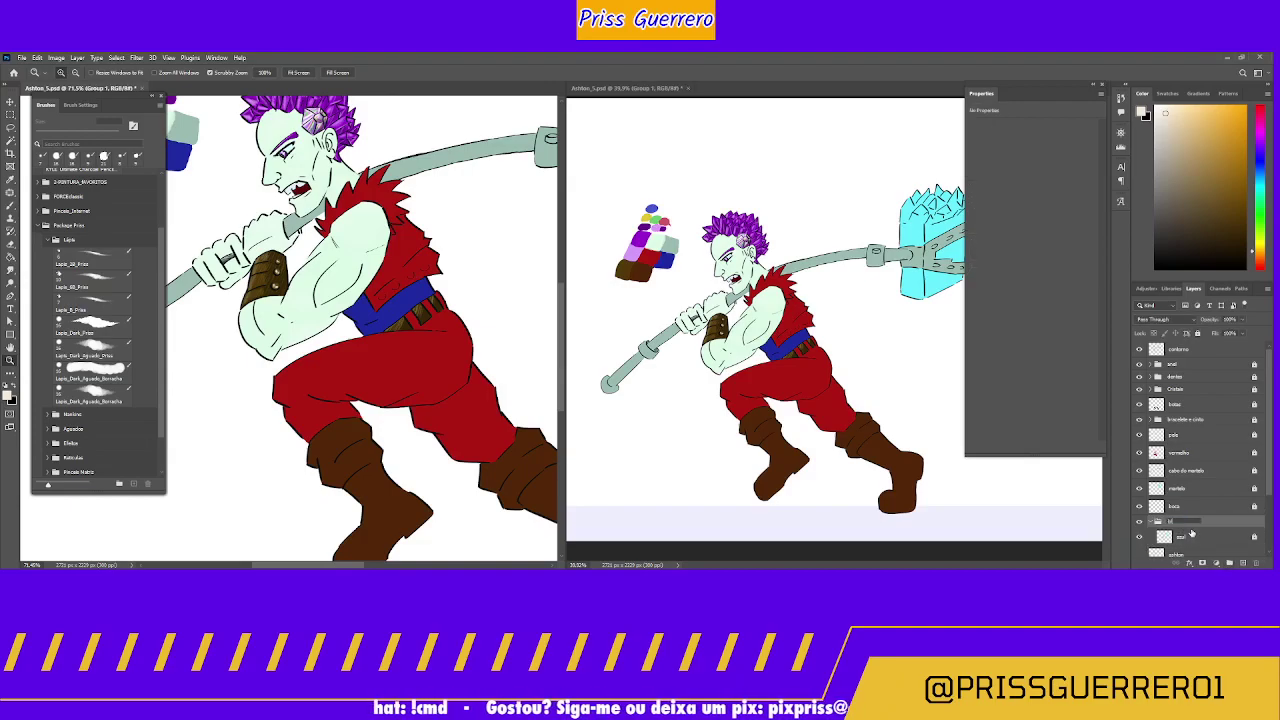
key(Return)
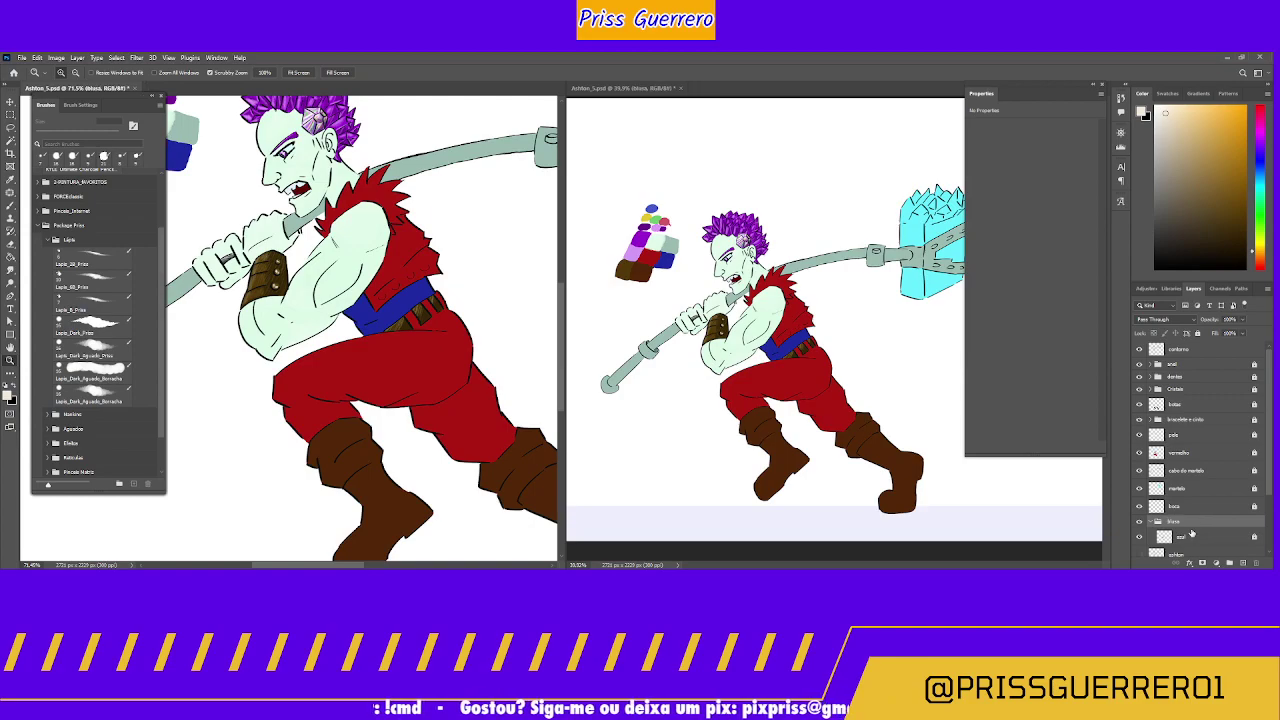
click(1244, 563)
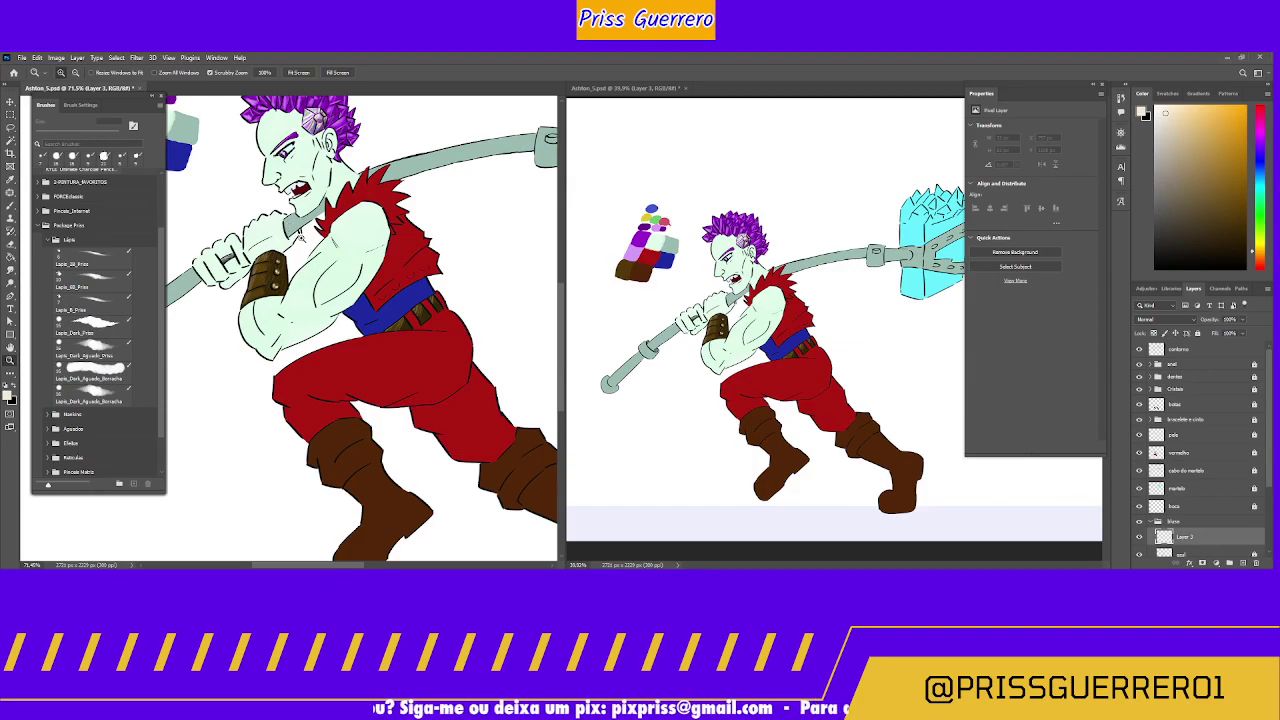
click(364, 307)
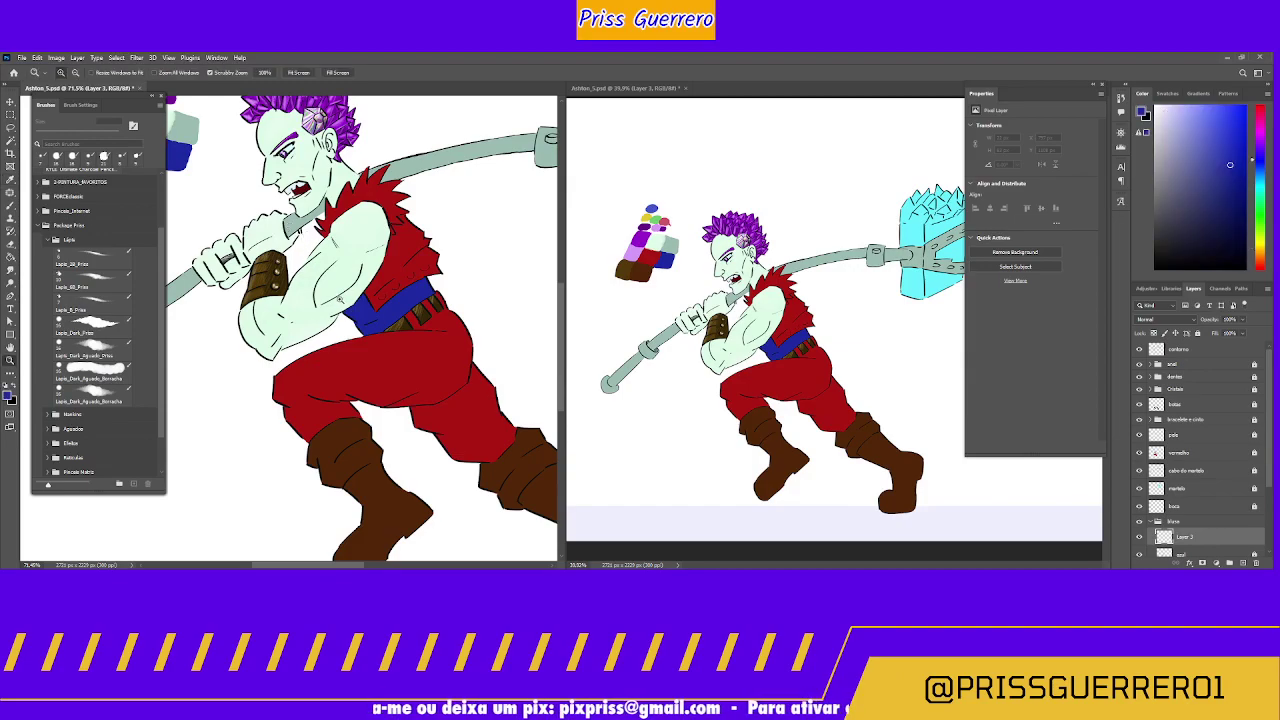
Step: Zoom in close on the blue sash, then make and clear a small Lasso selection
drag(372, 310, 358, 282)
drag(368, 298, 377, 271)
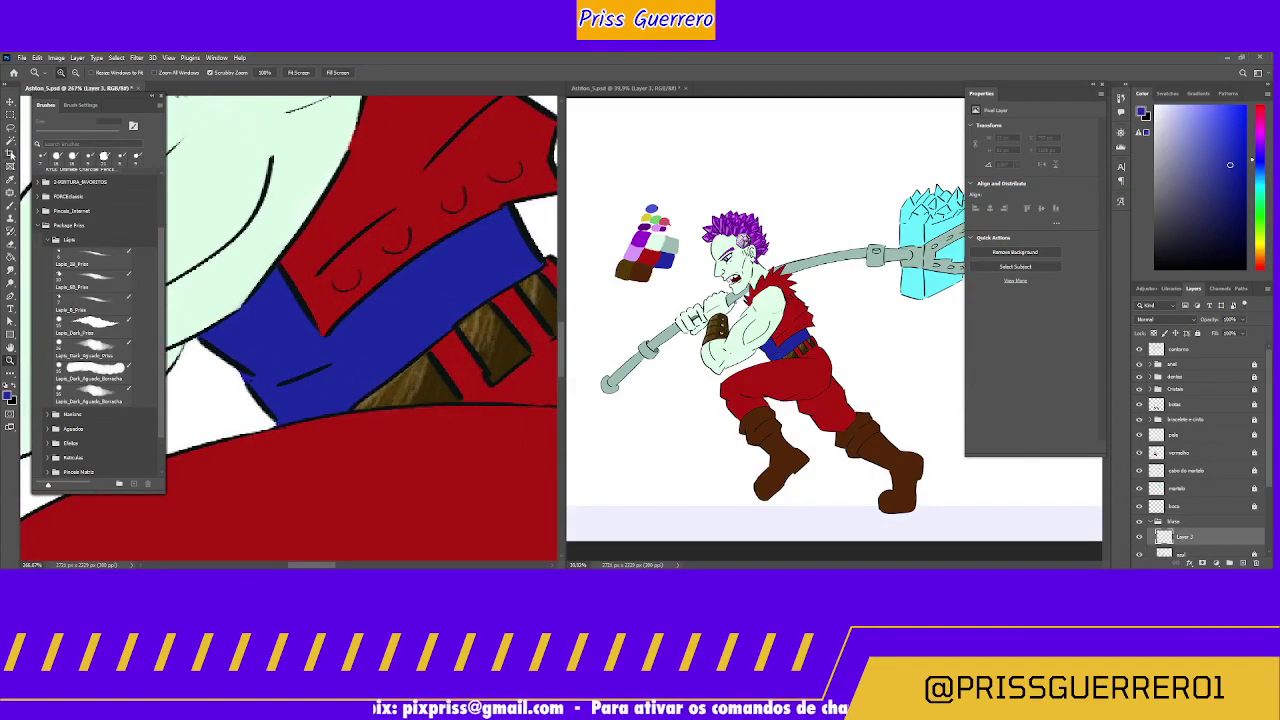
click(11, 128)
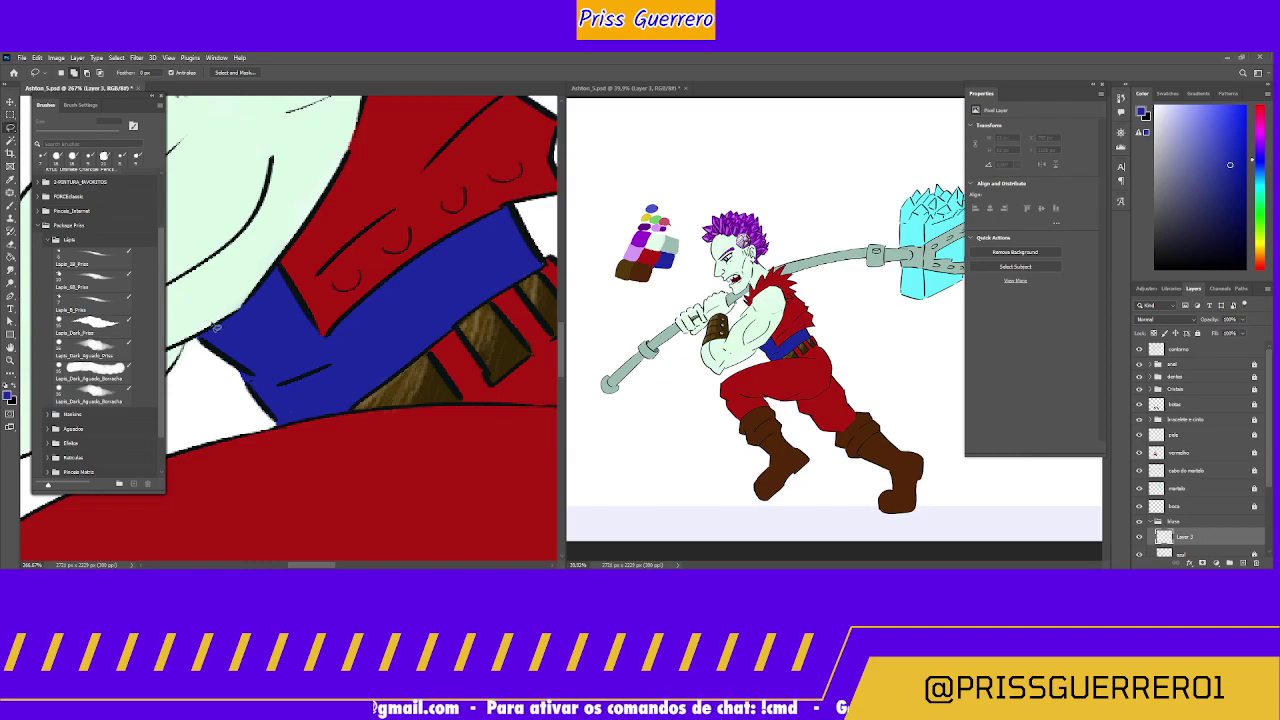
mouse_move(230, 326)
mouse_down()
mouse_move(250, 310)
mouse_move(220, 318)
mouse_up()
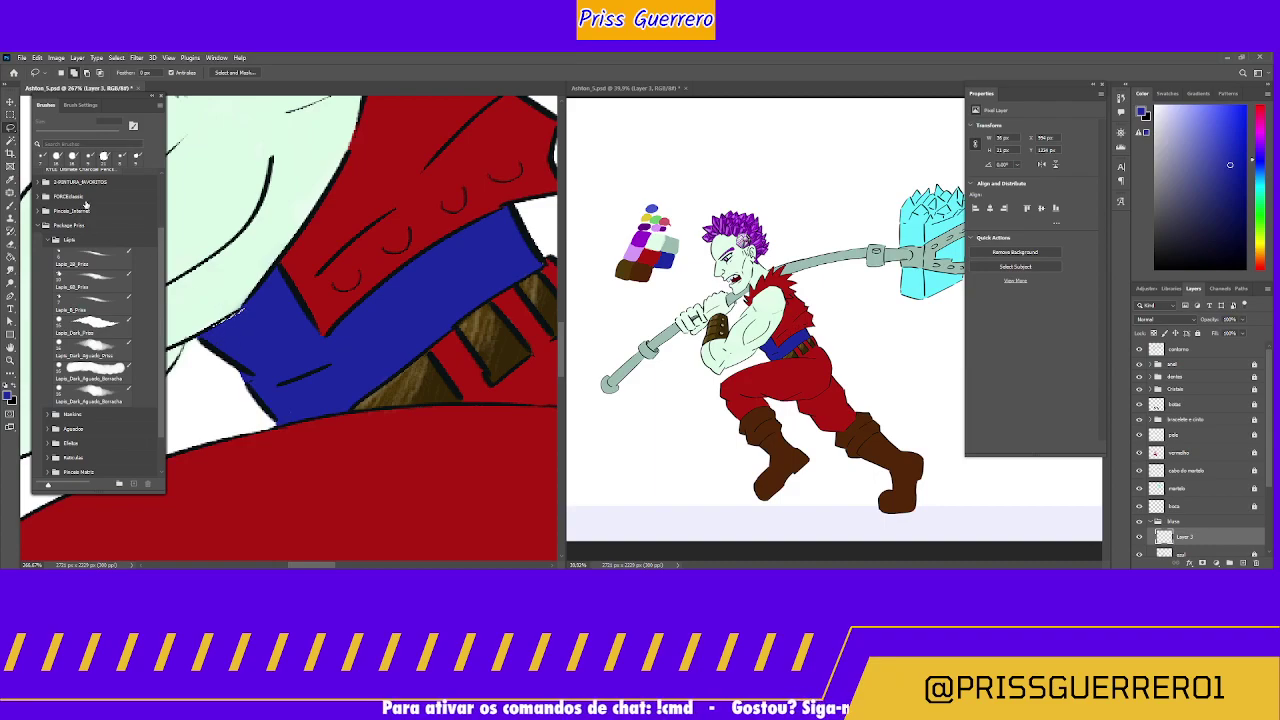
key(ctrl+d)
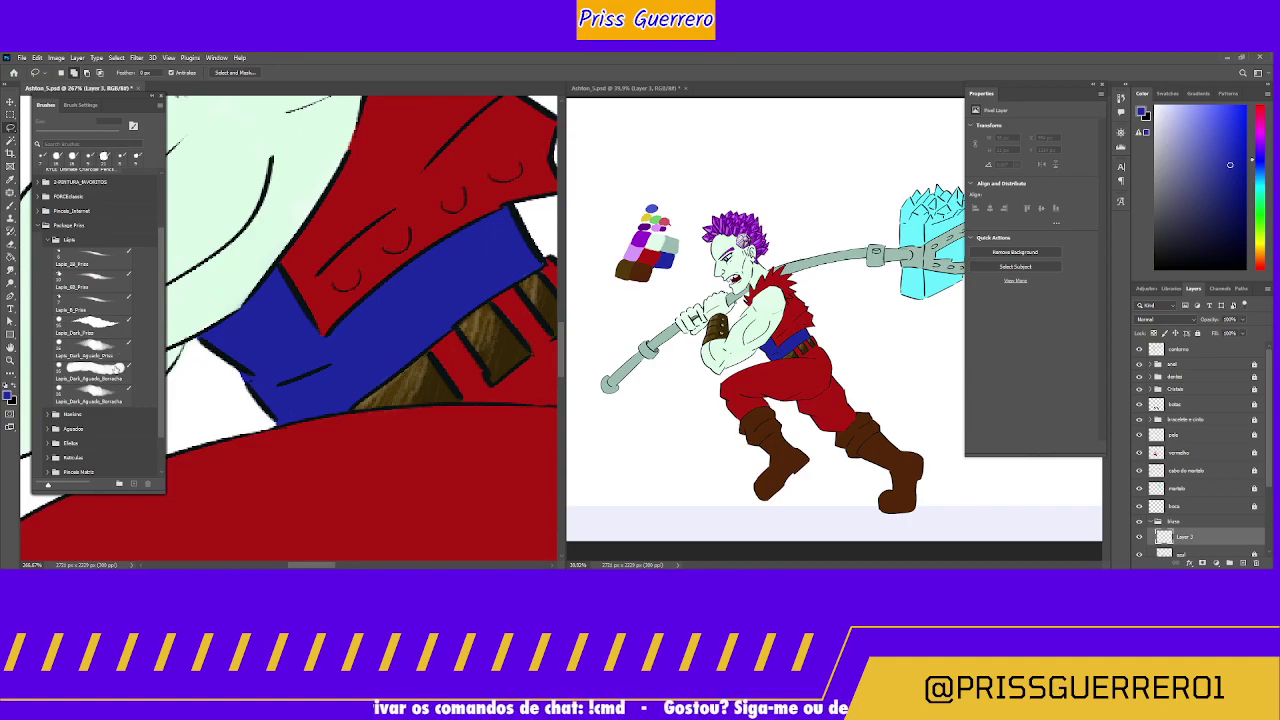
Step: Paint darker blue shading strokes on the sash with the sketch brush, enlarging it
click(112, 349)
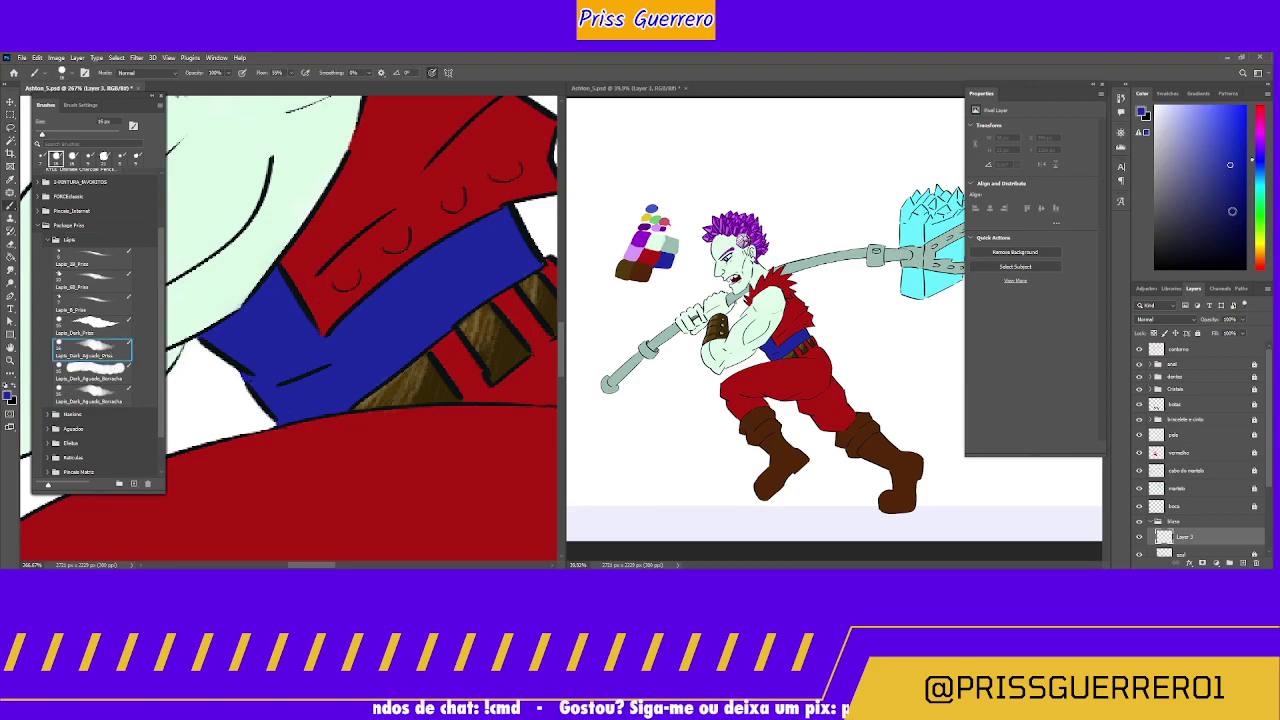
click(1233, 218)
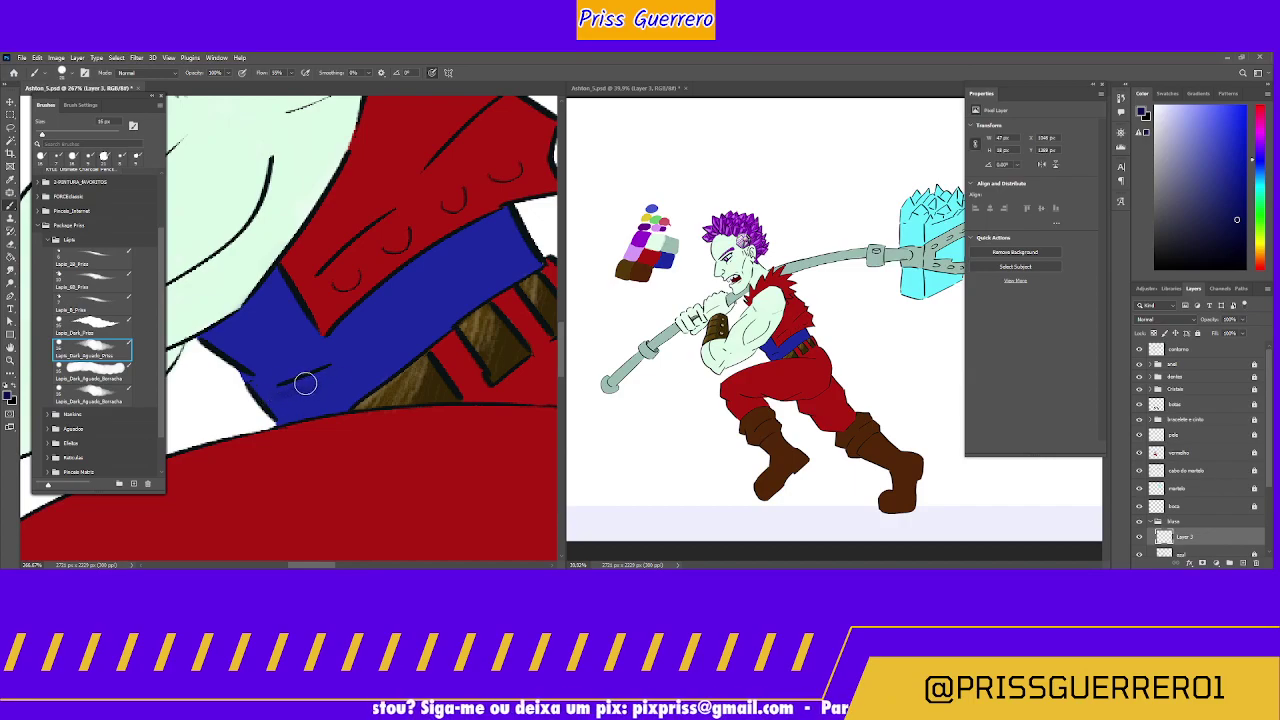
mouse_move(303, 380)
mouse_down()
mouse_move(281, 421)
mouse_move(314, 410)
mouse_move(279, 423)
mouse_move(354, 406)
mouse_move(314, 411)
mouse_move(356, 404)
mouse_move(391, 364)
mouse_move(338, 412)
mouse_move(352, 402)
mouse_move(288, 421)
mouse_move(348, 410)
mouse_move(298, 419)
mouse_move(396, 371)
mouse_move(441, 326)
mouse_move(380, 377)
mouse_move(541, 263)
mouse_move(502, 210)
mouse_move(511, 277)
mouse_move(509, 212)
mouse_move(517, 263)
mouse_move(530, 255)
mouse_move(482, 240)
mouse_move(507, 219)
mouse_move(361, 340)
mouse_move(492, 227)
mouse_move(395, 290)
mouse_move(280, 395)
mouse_move(474, 268)
mouse_move(316, 387)
mouse_move(499, 229)
mouse_move(368, 366)
mouse_move(515, 240)
mouse_move(465, 304)
mouse_move(518, 231)
mouse_move(510, 260)
mouse_move(412, 349)
mouse_move(528, 250)
mouse_move(436, 335)
mouse_move(392, 308)
mouse_move(278, 298)
mouse_move(300, 337)
mouse_move(196, 362)
mouse_move(220, 338)
mouse_move(245, 358)
mouse_move(266, 277)
mouse_move(286, 300)
mouse_move(294, 350)
mouse_move(311, 331)
mouse_move(286, 386)
mouse_move(317, 331)
mouse_move(286, 409)
mouse_up()
key(bracketright)
key(bracketright)
key(bracketright)
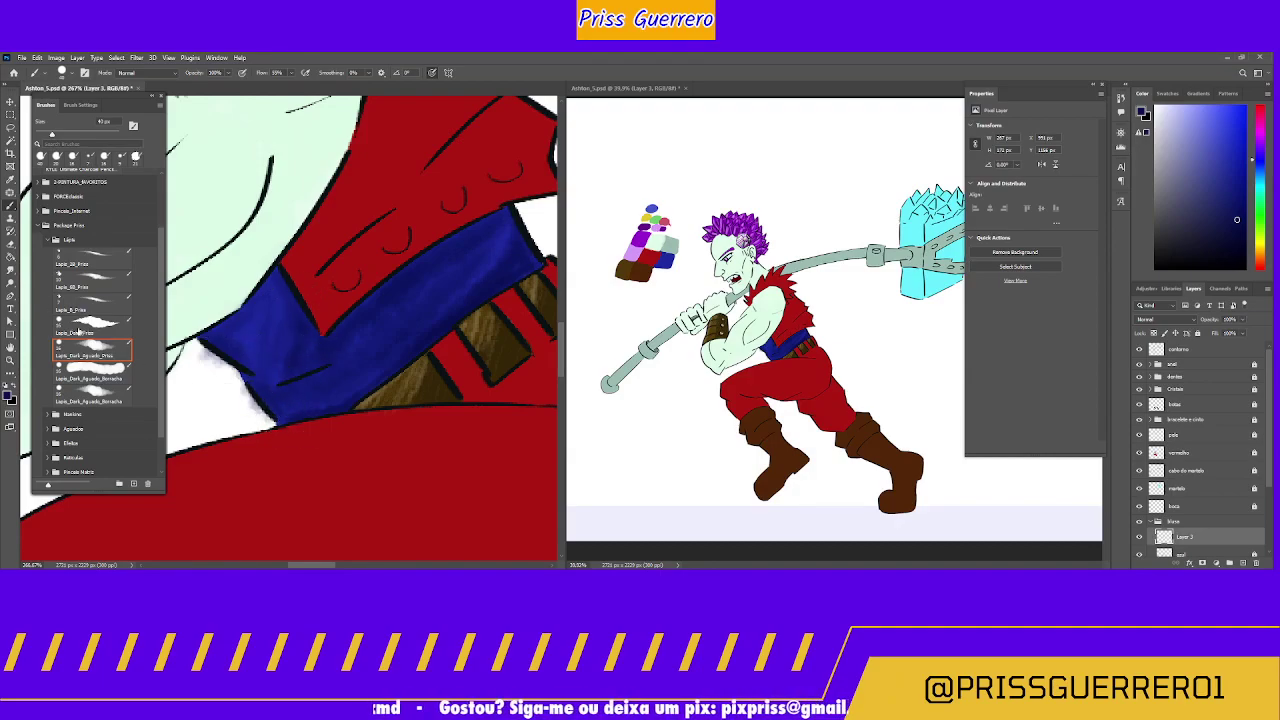
Step: Erase the smudge below the sash's lower-left edge with the watercolour eraser preset
click(92, 378)
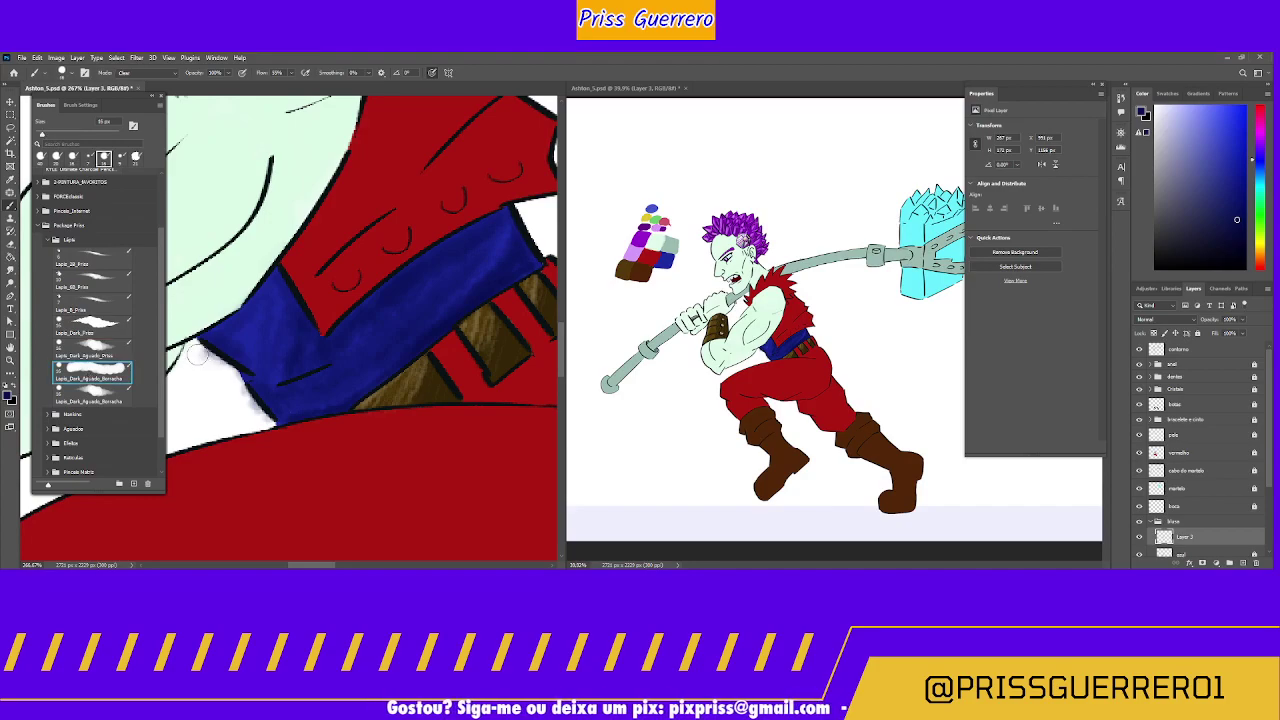
mouse_move(210, 362)
mouse_down()
mouse_move(252, 420)
mouse_move(240, 404)
mouse_up()
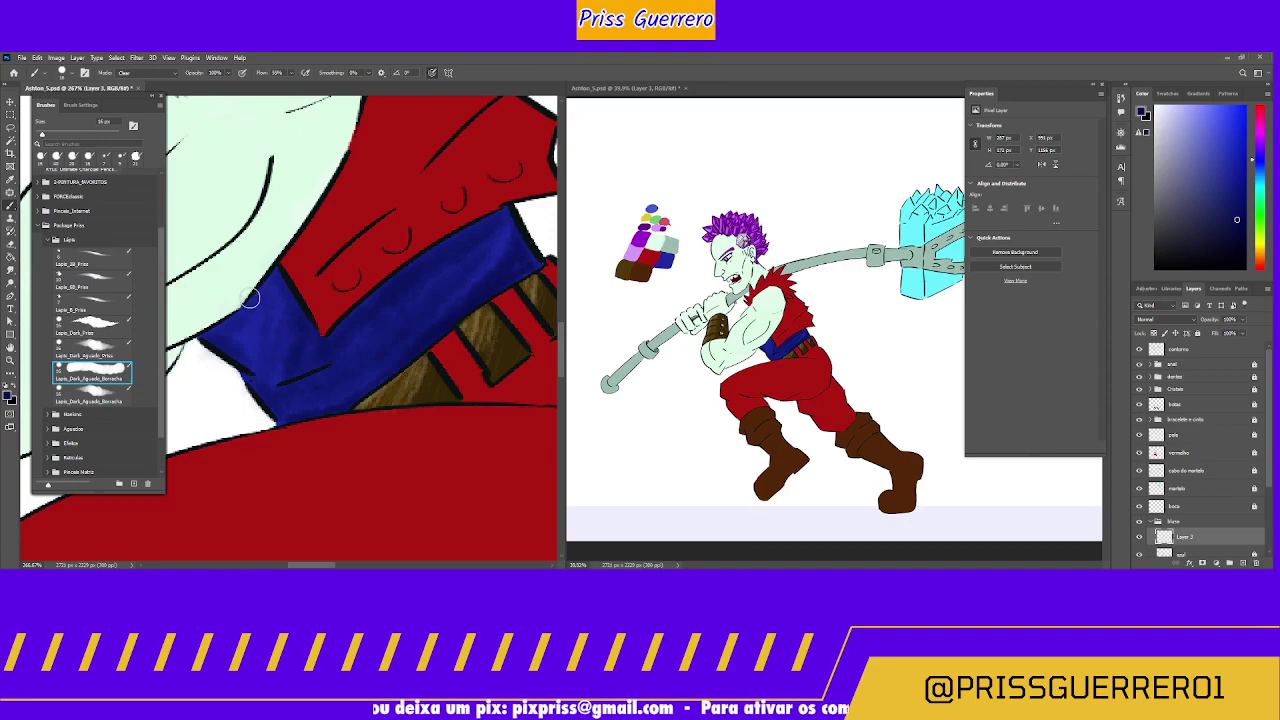
click(108, 346)
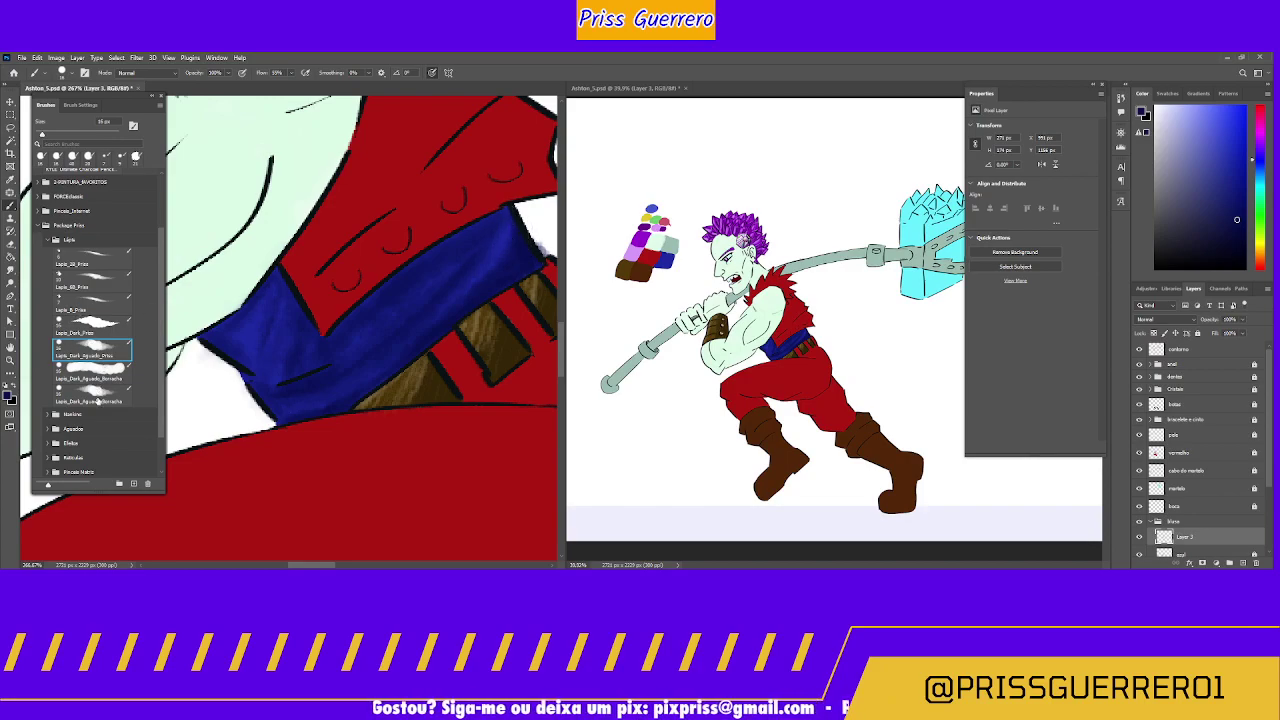
Step: Erase the blue overflow at the sash's right end and save the document
click(99, 399)
mouse_move(528, 244)
mouse_down()
mouse_move(545, 250)
mouse_move(545, 238)
mouse_up()
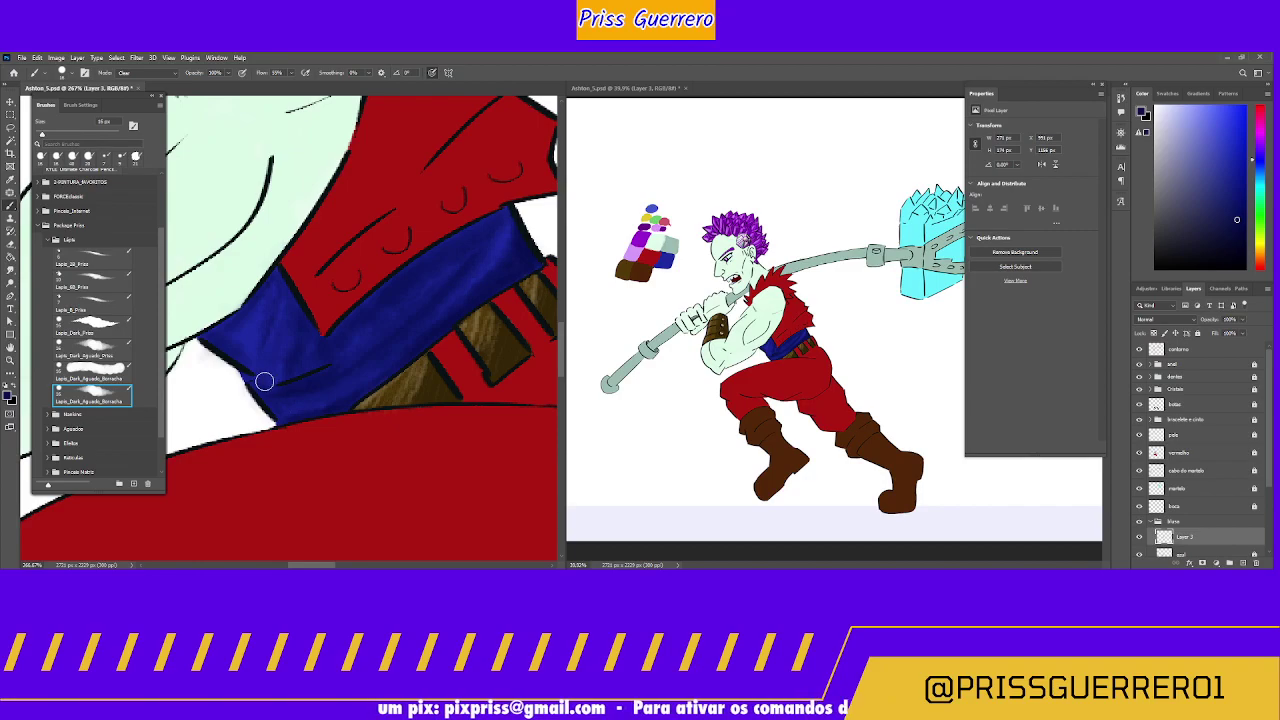
key(ctrl+s)
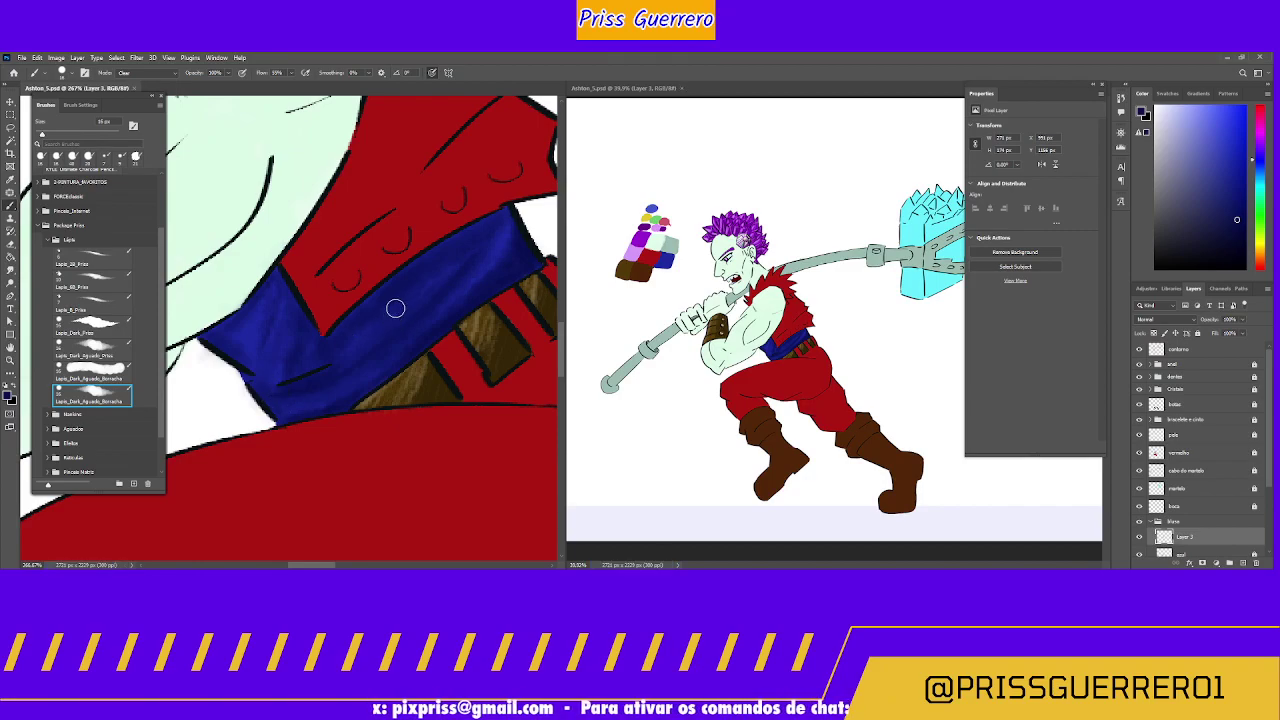
key(z)
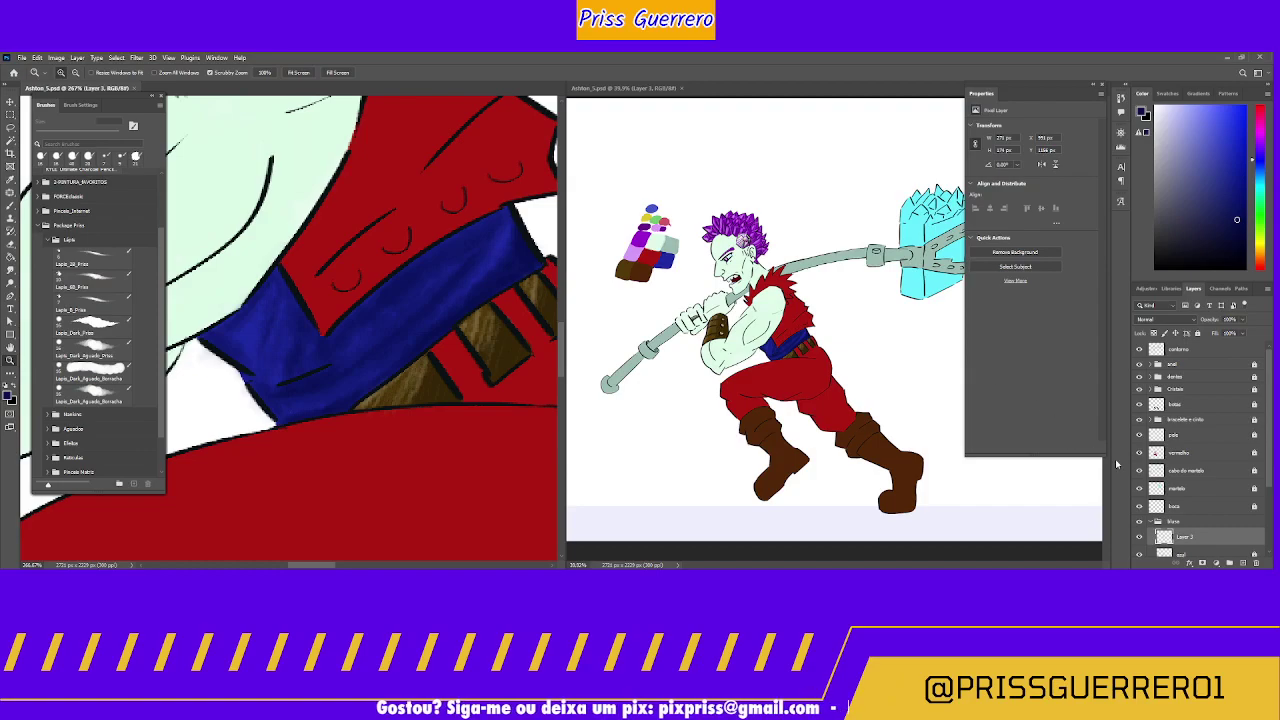
Step: Create Layer 4 and paint darker blue shading along the sash's lower edge at 25 px
click(1243, 563)
drag(1197, 179, 1193, 178)
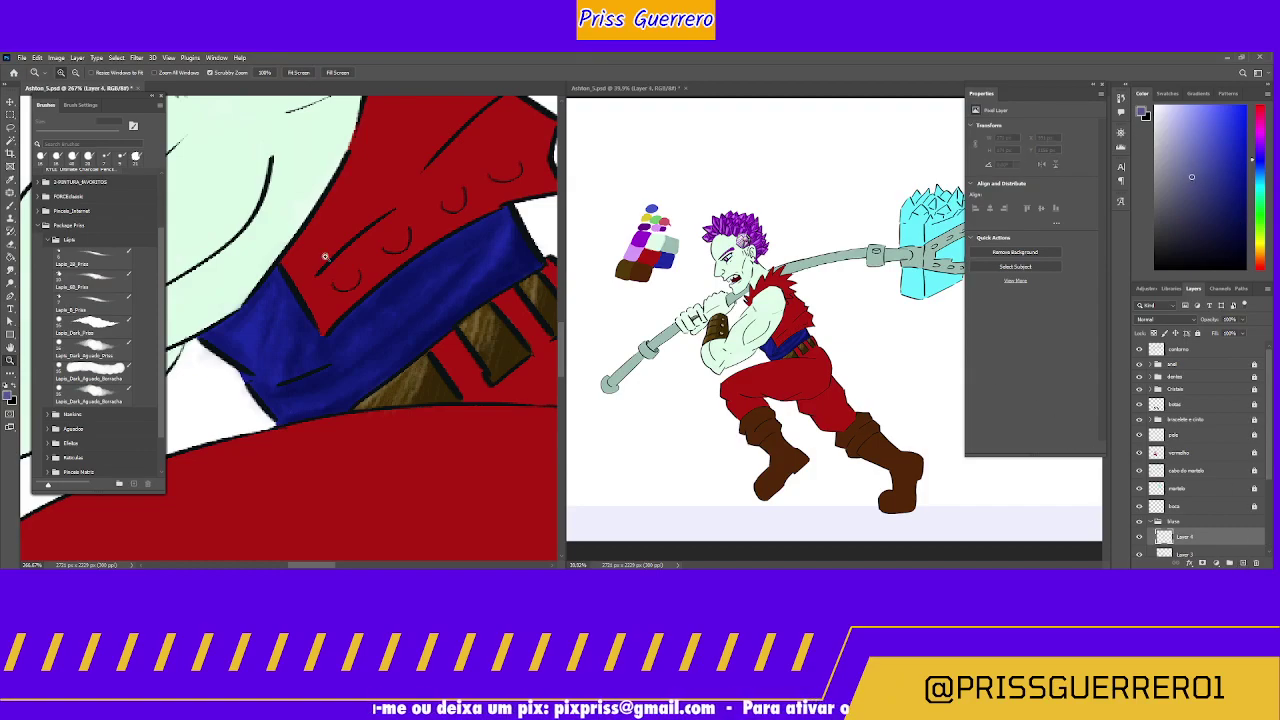
click(97, 350)
mouse_move(265, 299)
mouse_down()
mouse_move(251, 343)
mouse_move(266, 277)
mouse_move(238, 350)
mouse_move(251, 309)
mouse_move(234, 337)
mouse_move(254, 334)
mouse_up()
key(bracketright)
key(bracketright)
key(bracketright)
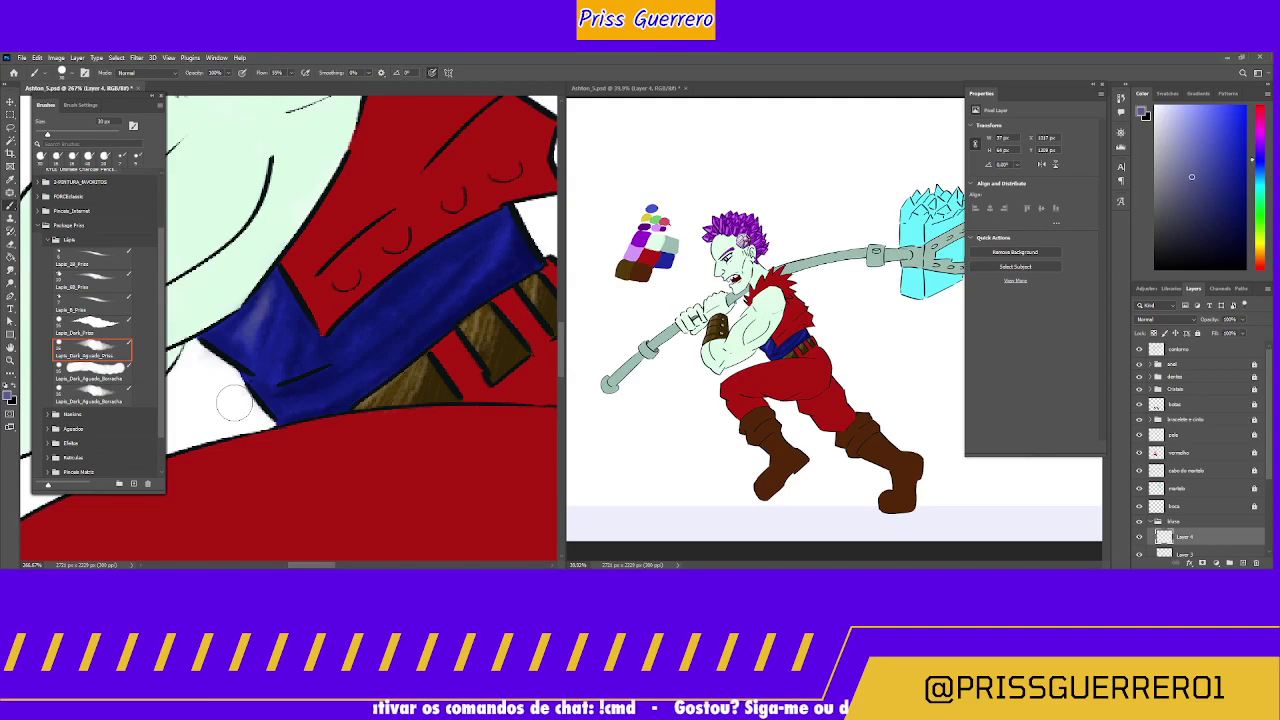
drag(233, 403, 236, 406)
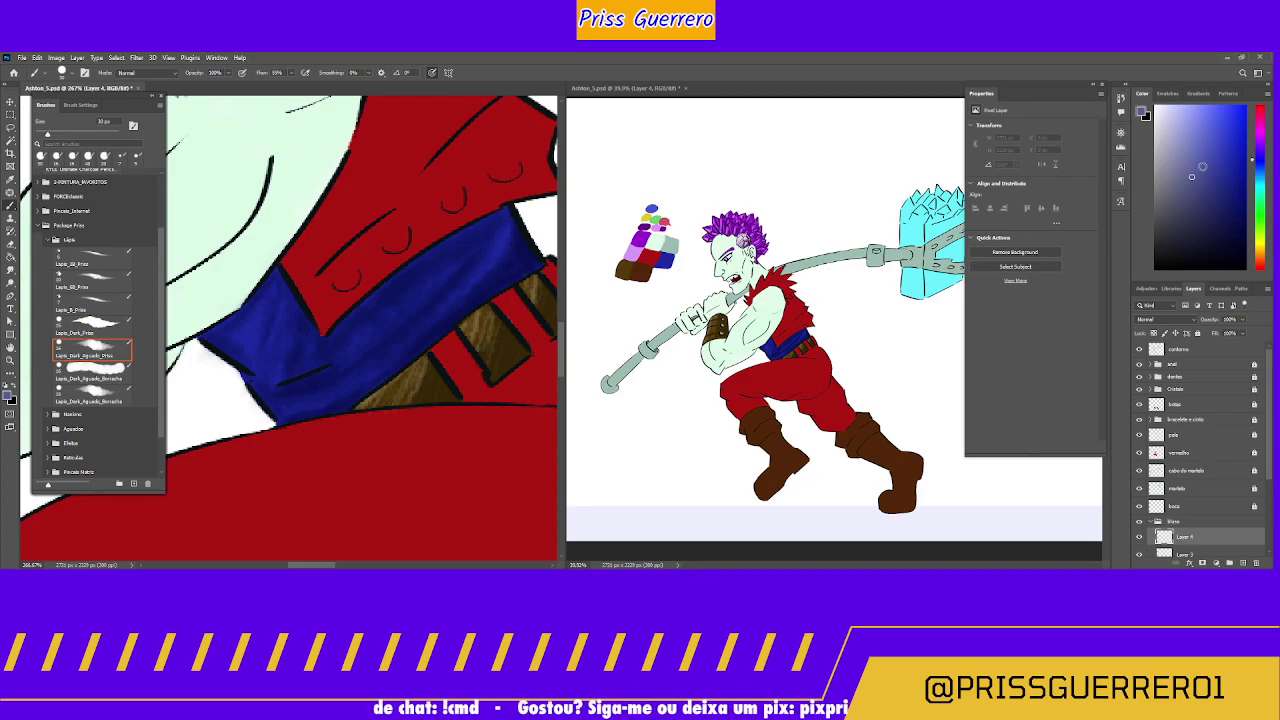
click(1216, 182)
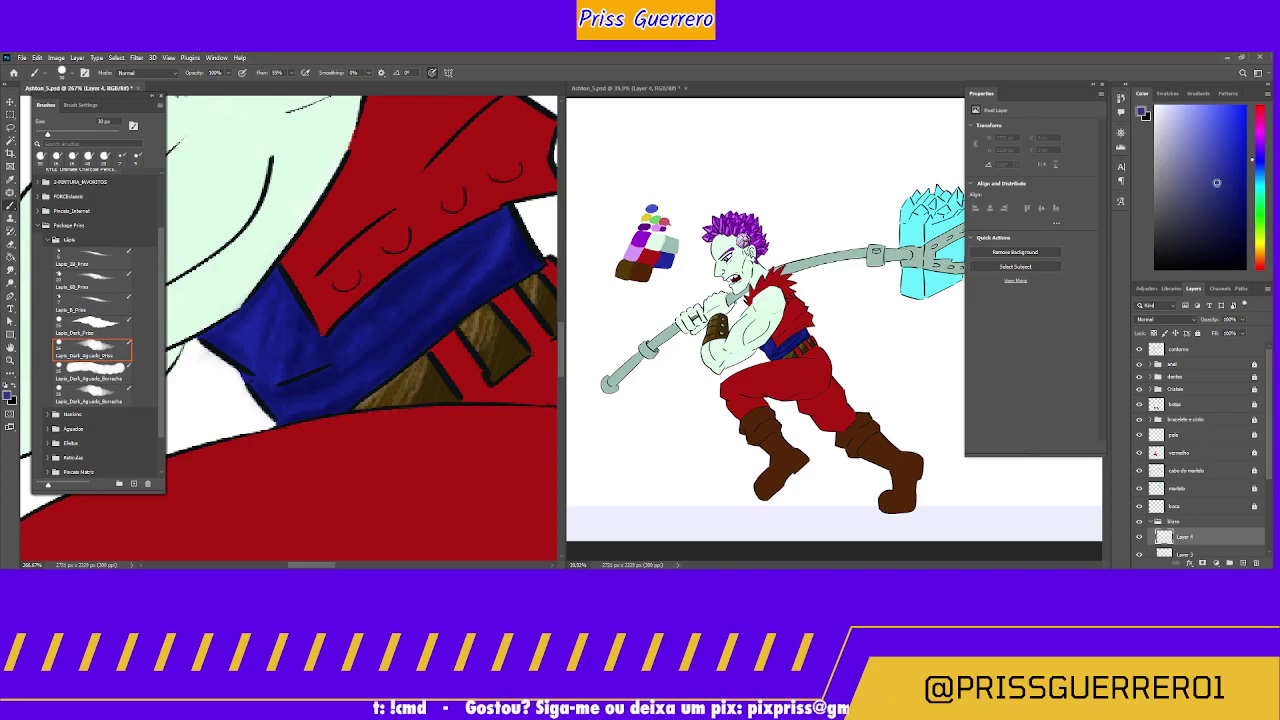
Step: Paint faint lighter strokes over the sash and deepen shading along its lower-left edge
click(1221, 131)
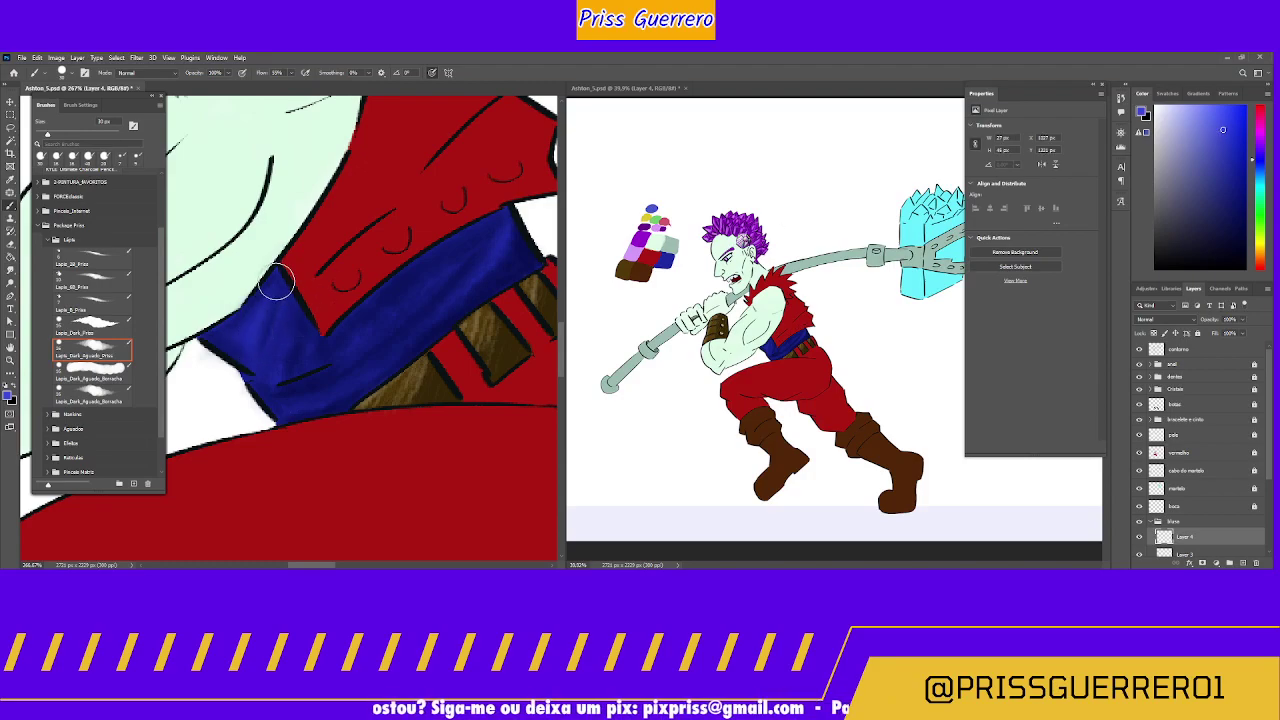
mouse_move(277, 283)
mouse_down()
mouse_move(222, 350)
mouse_move(280, 346)
mouse_move(286, 322)
mouse_move(262, 395)
mouse_move(288, 314)
mouse_move(268, 394)
mouse_move(287, 311)
mouse_move(259, 395)
mouse_move(285, 310)
mouse_move(347, 312)
mouse_move(350, 360)
mouse_move(330, 374)
mouse_move(387, 303)
mouse_move(338, 358)
mouse_move(498, 225)
mouse_move(510, 236)
mouse_move(510, 217)
mouse_move(439, 316)
mouse_move(470, 280)
mouse_move(384, 361)
mouse_move(436, 311)
mouse_move(389, 357)
mouse_move(279, 408)
mouse_move(338, 389)
mouse_move(269, 409)
mouse_move(349, 387)
mouse_move(295, 402)
mouse_move(334, 390)
mouse_move(305, 410)
mouse_move(401, 346)
mouse_move(391, 354)
mouse_move(424, 259)
mouse_up()
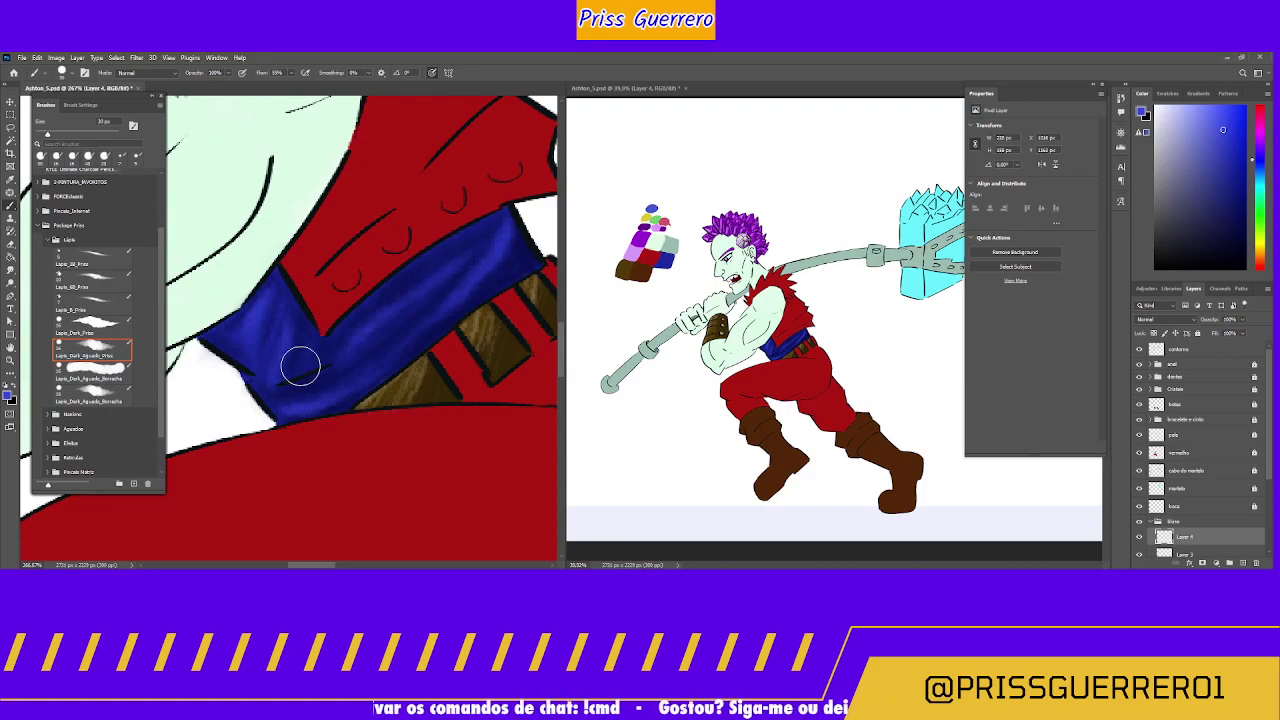
mouse_move(300, 367)
mouse_down()
mouse_move(320, 334)
mouse_move(289, 403)
mouse_move(256, 428)
mouse_move(274, 383)
mouse_move(251, 366)
mouse_move(263, 380)
mouse_up()
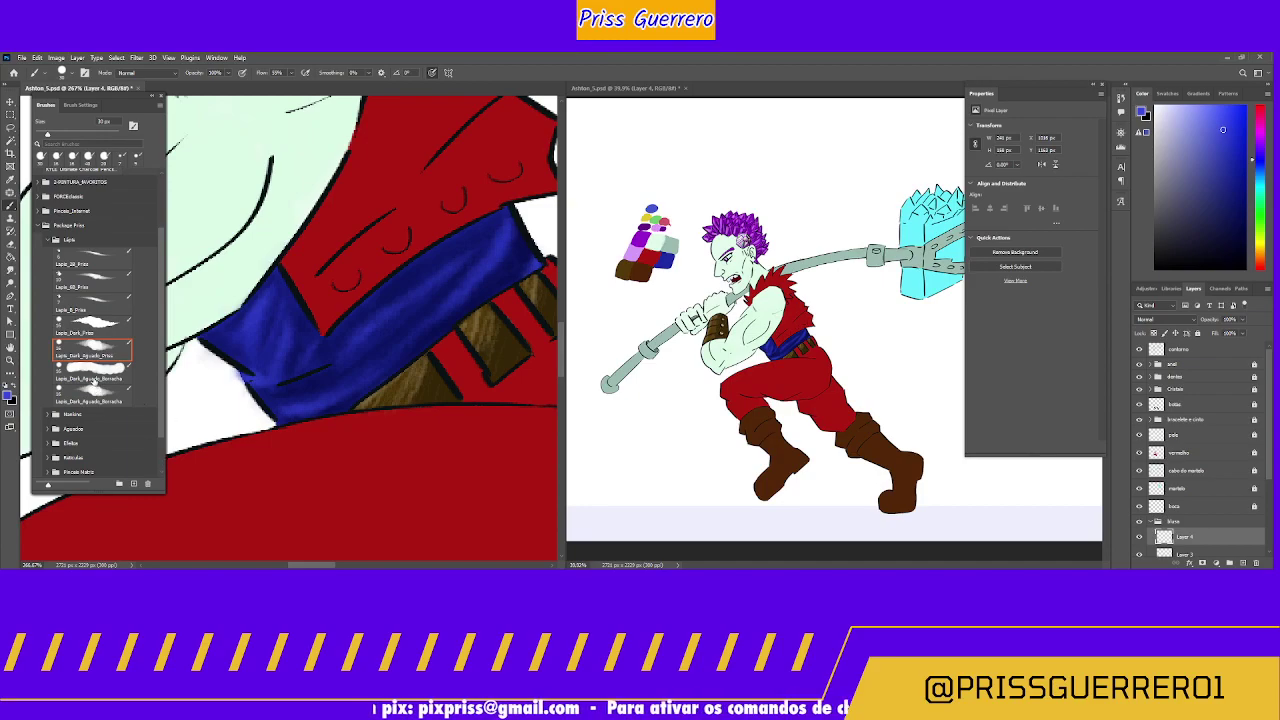
click(96, 400)
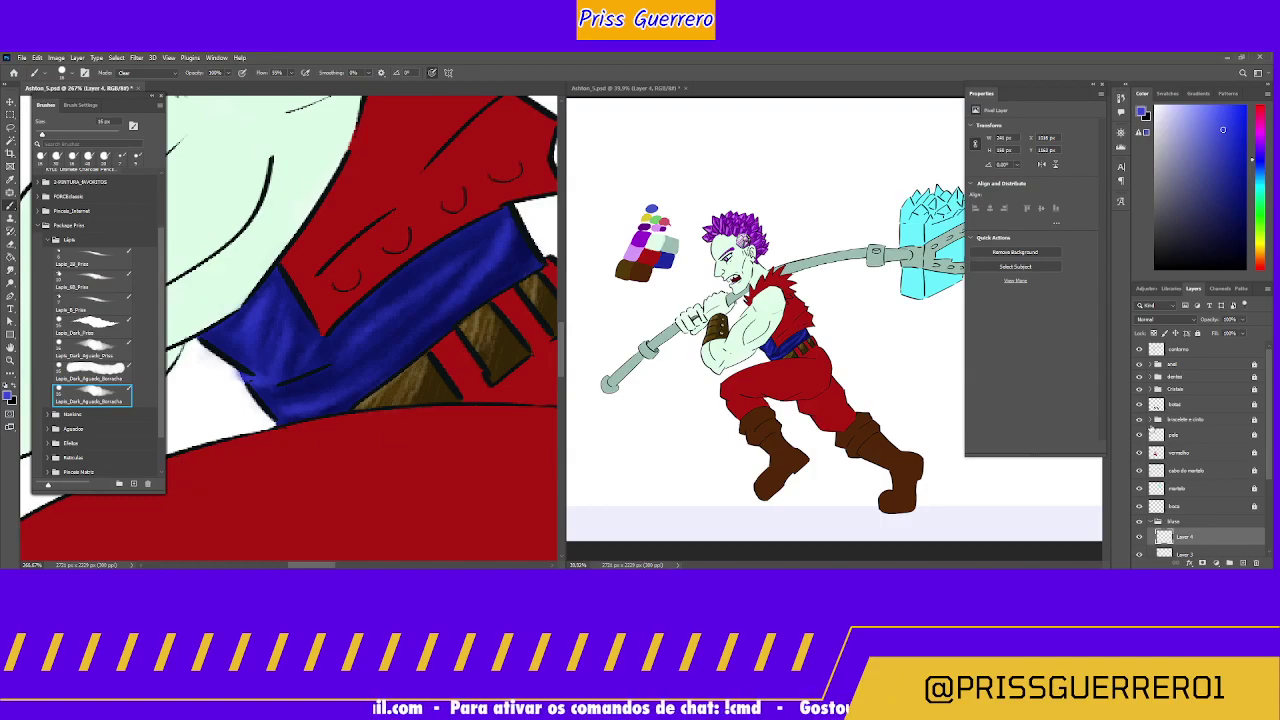
Step: Erase the stray blue mark left of the sash and scroll the Layers panel
mouse_move(214, 370)
mouse_down()
mouse_move(232, 376)
mouse_move(208, 363)
mouse_move(217, 394)
mouse_move(172, 385)
mouse_up()
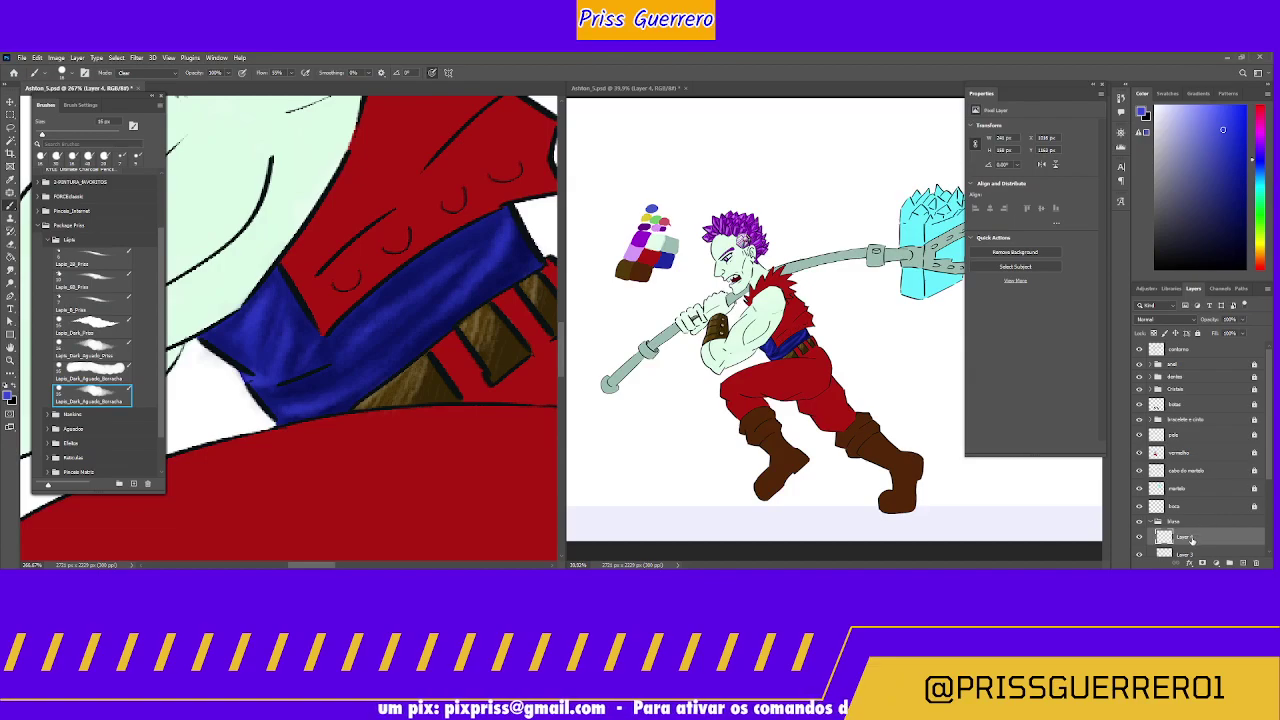
scroll(1190, 538, down, 3)
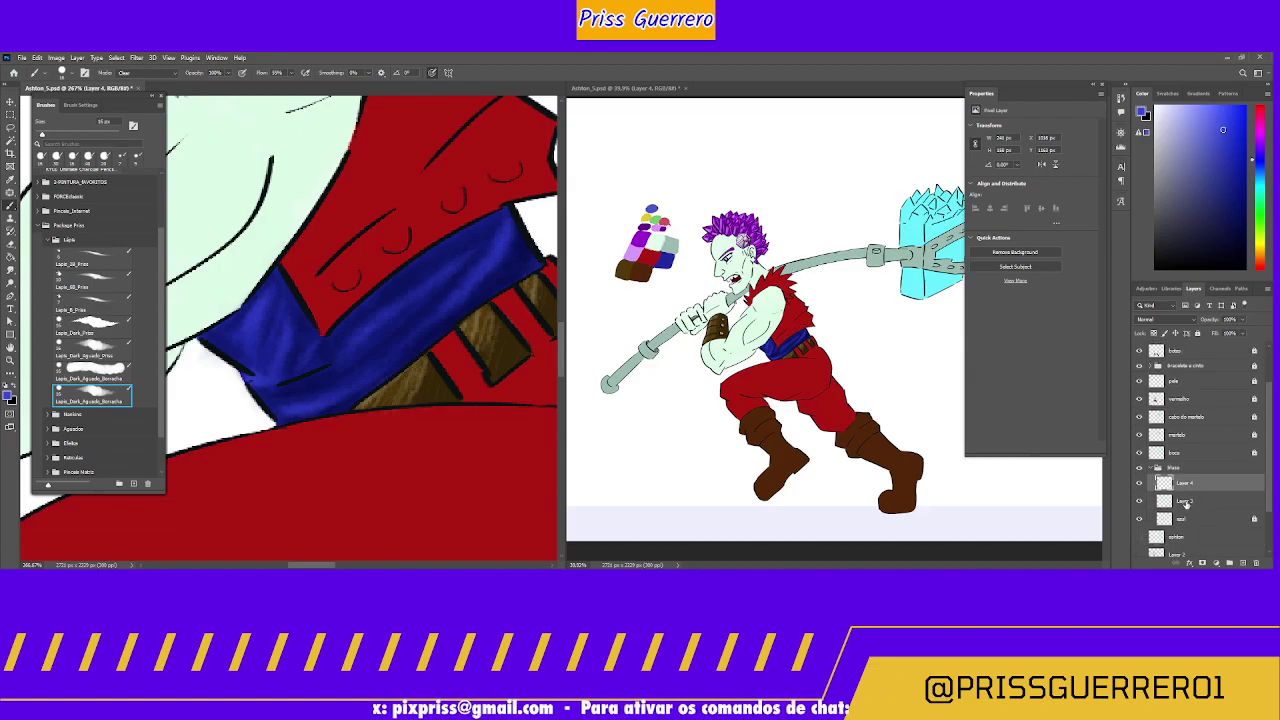
Step: Rename Layer 3 to 'medio' and Layer 4 to 'claro', then select the blusa group
click(1186, 504)
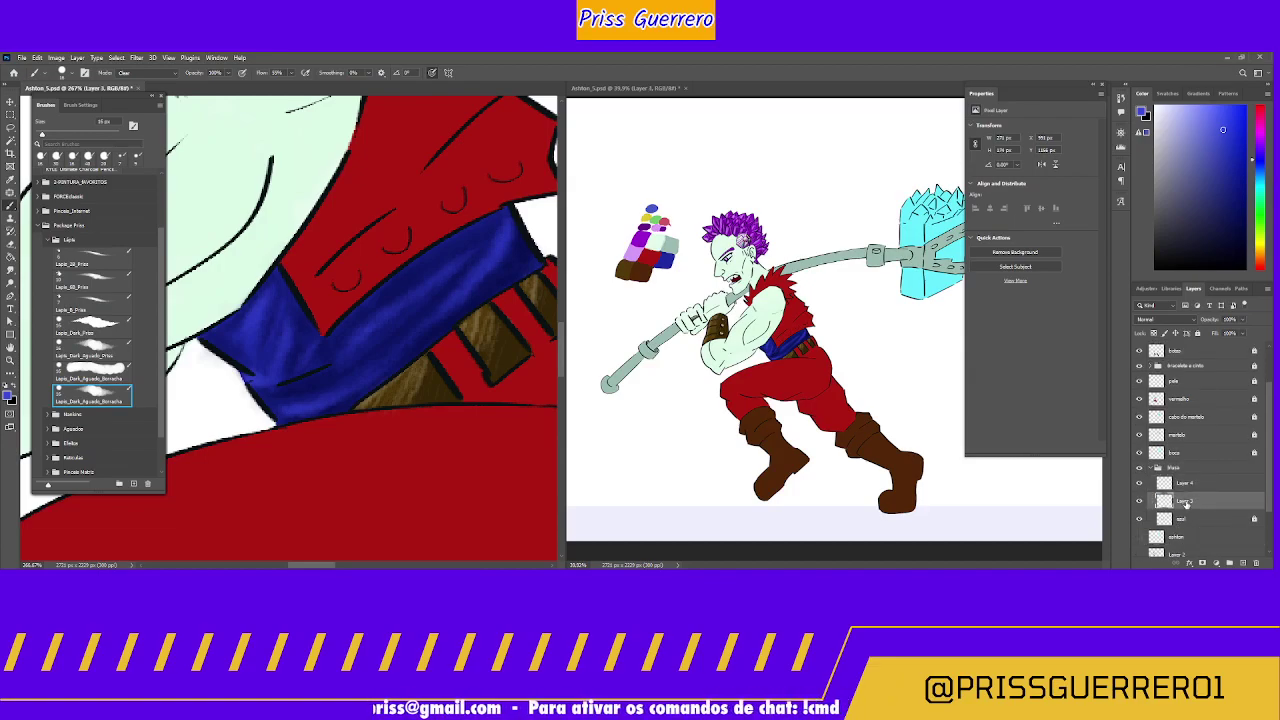
double_click(1185, 501)
text(sombra)
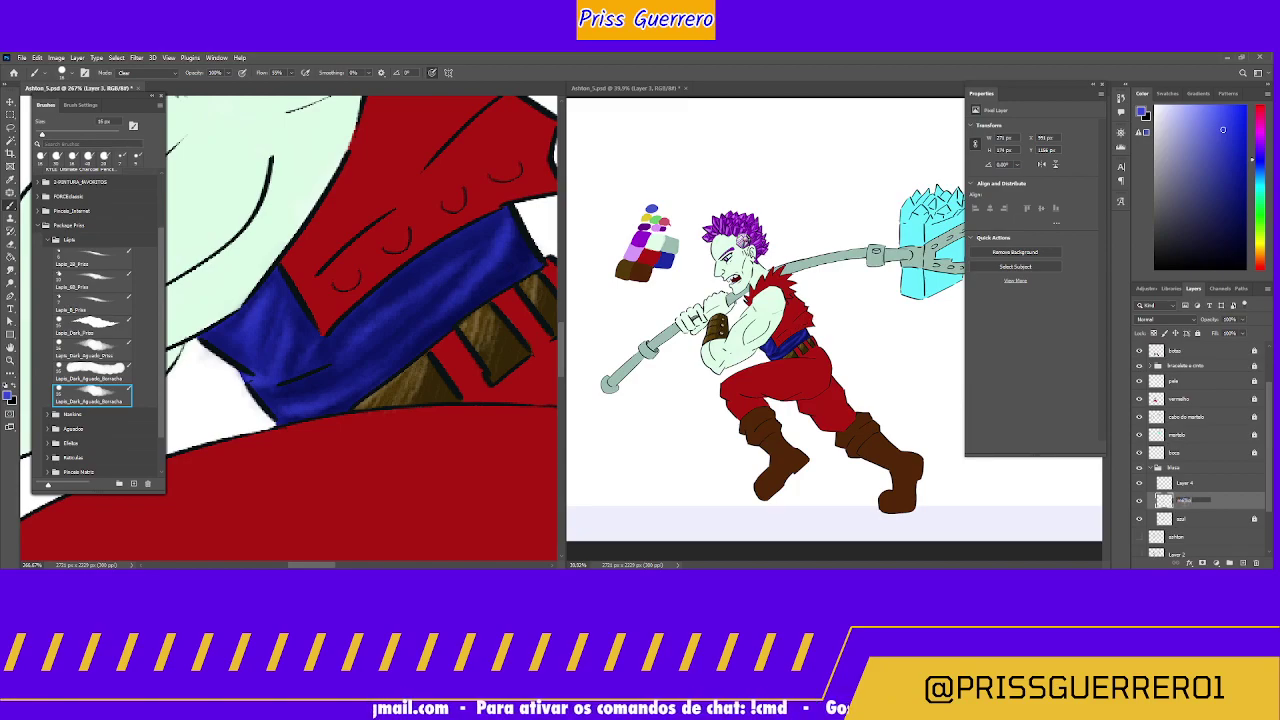
text(o)
key(shift+Tab)
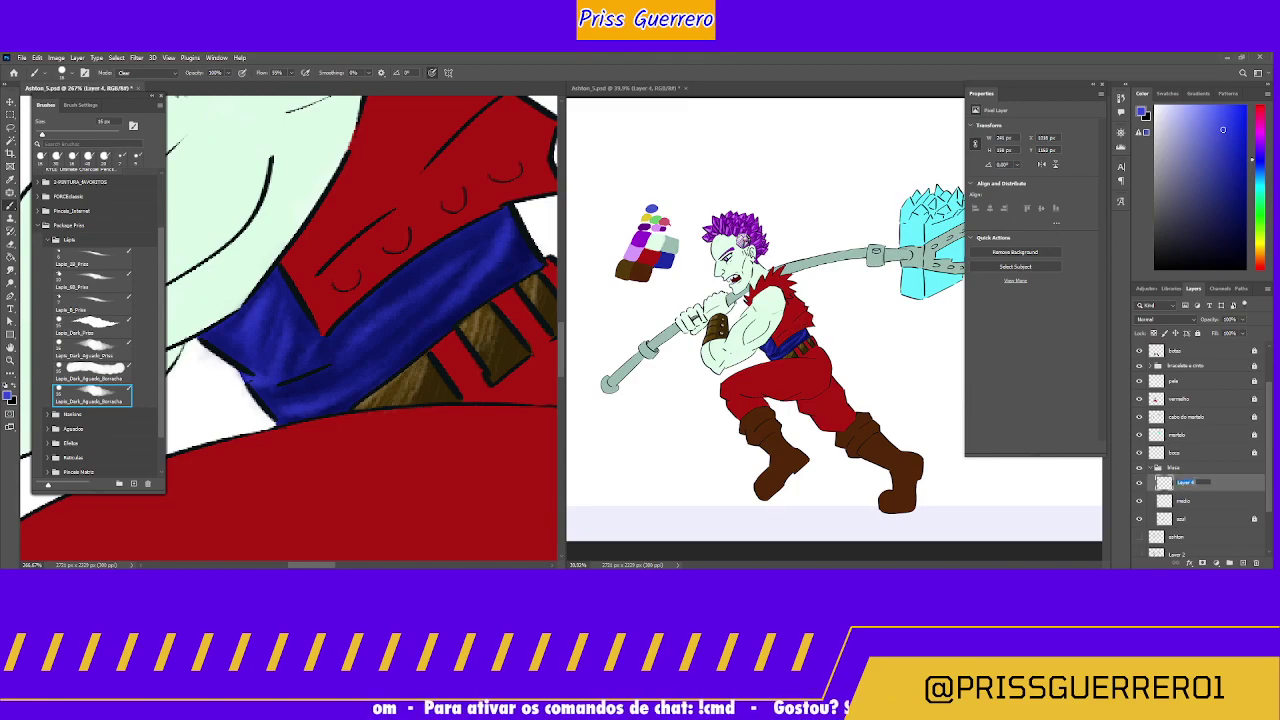
text(claro)
key(Return)
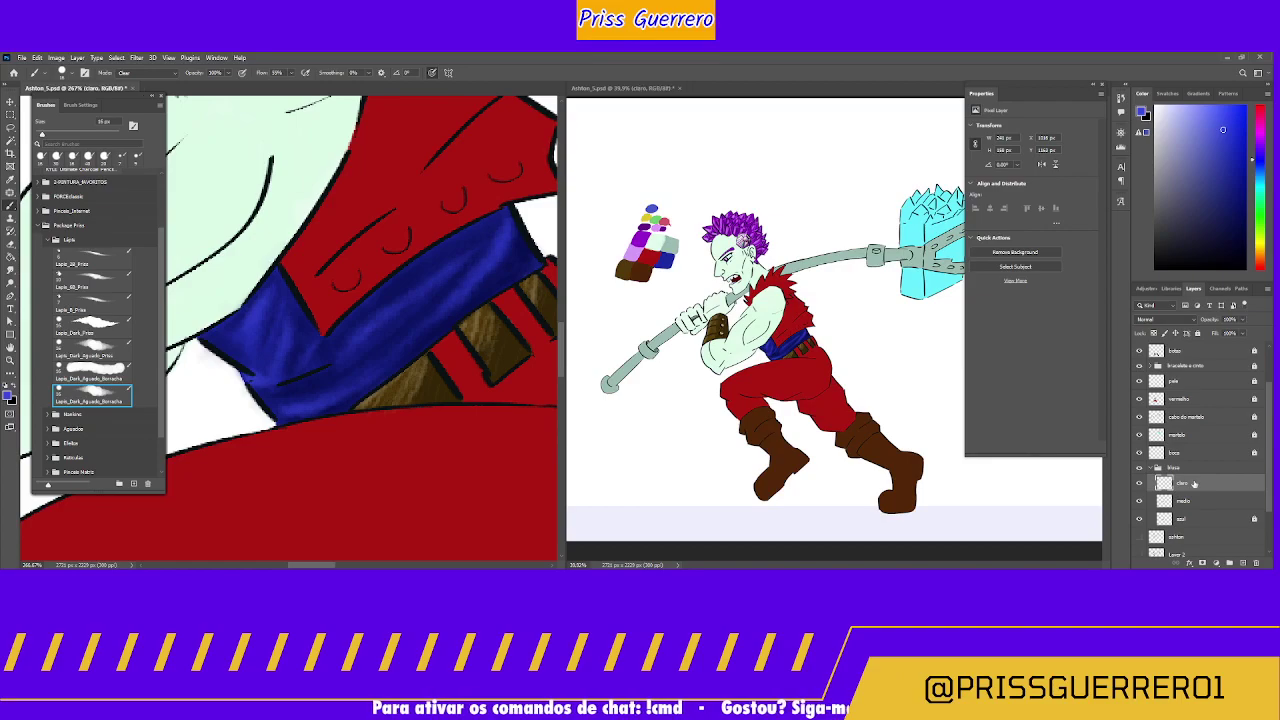
click(1153, 469)
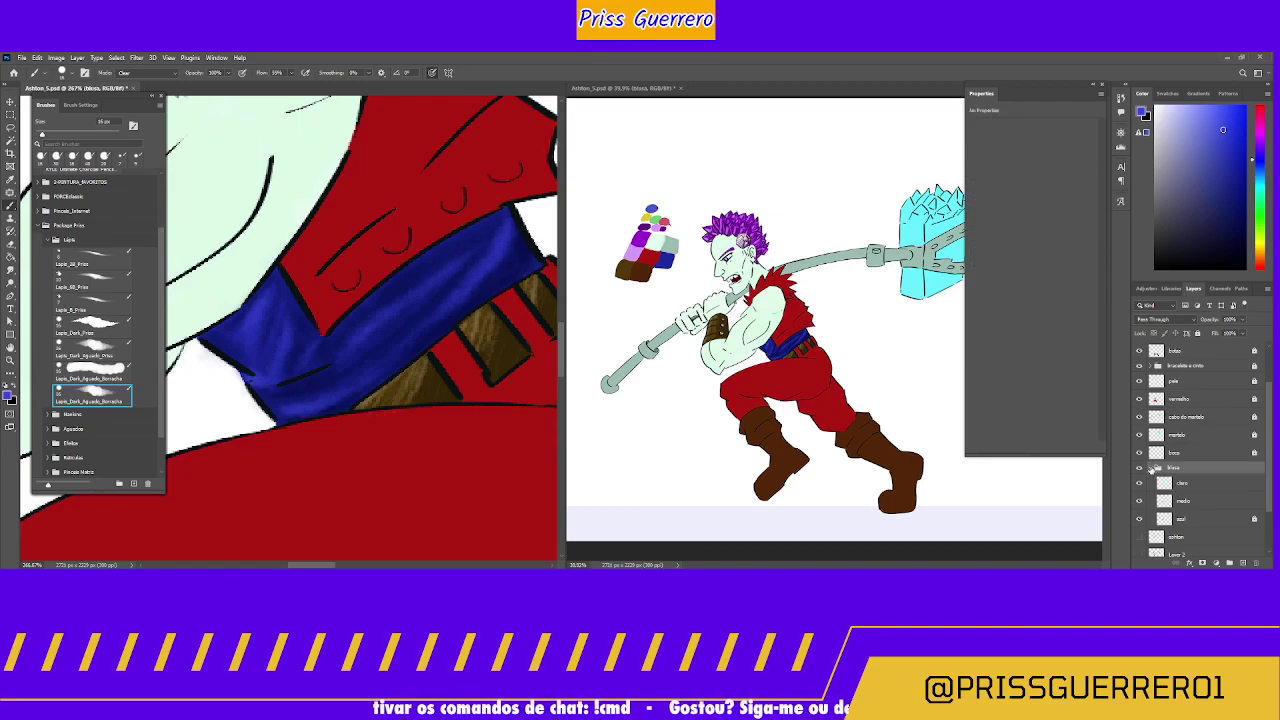
Step: Collapse the blusa group in the Layers panel to hide medio, claro and azul
click(1149, 469)
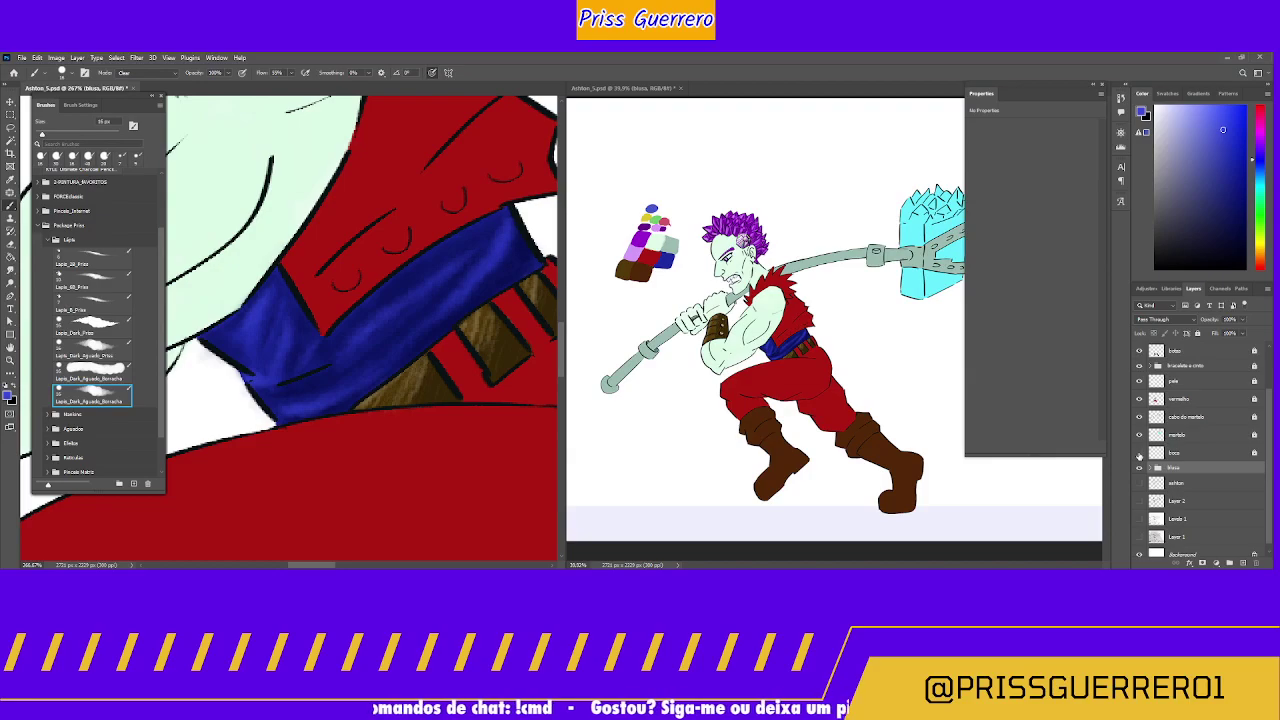
Step: Make the boca layer visible and put it in a new group named 'boca'
click(1139, 453)
click(1186, 456)
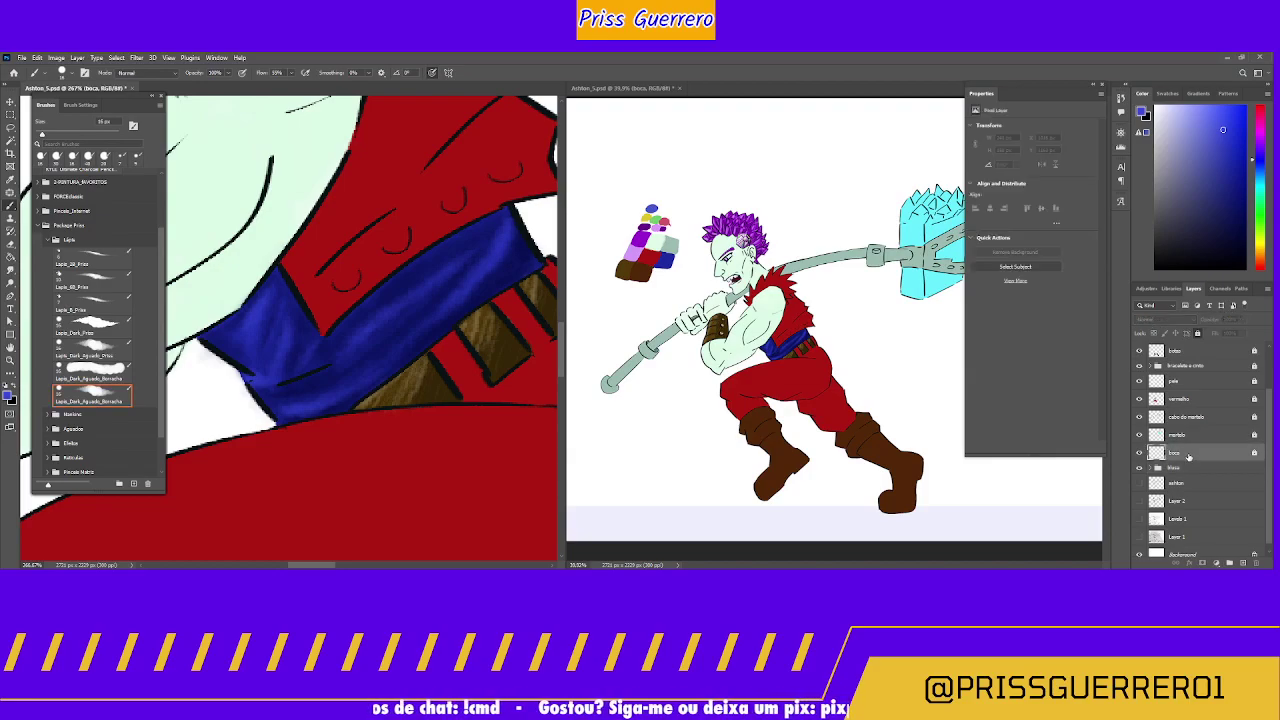
drag(1191, 455, 1231, 564)
double_click(1176, 443)
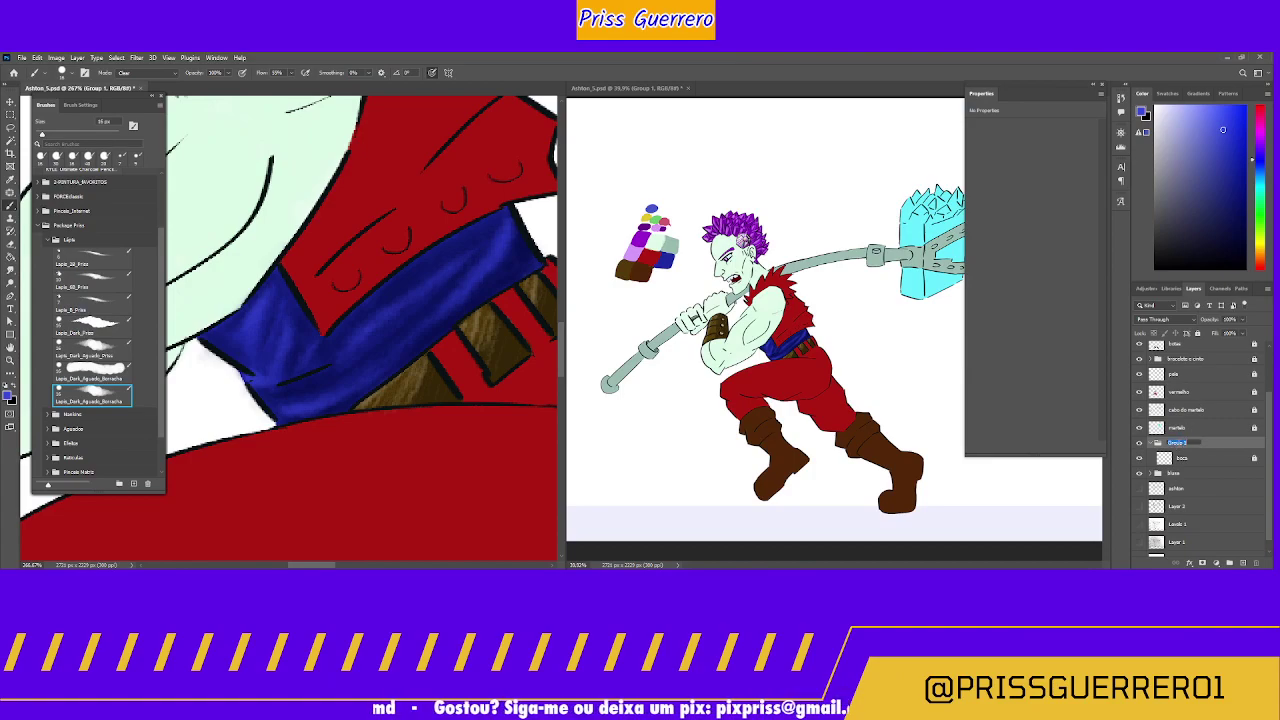
text(boca)
key(Return)
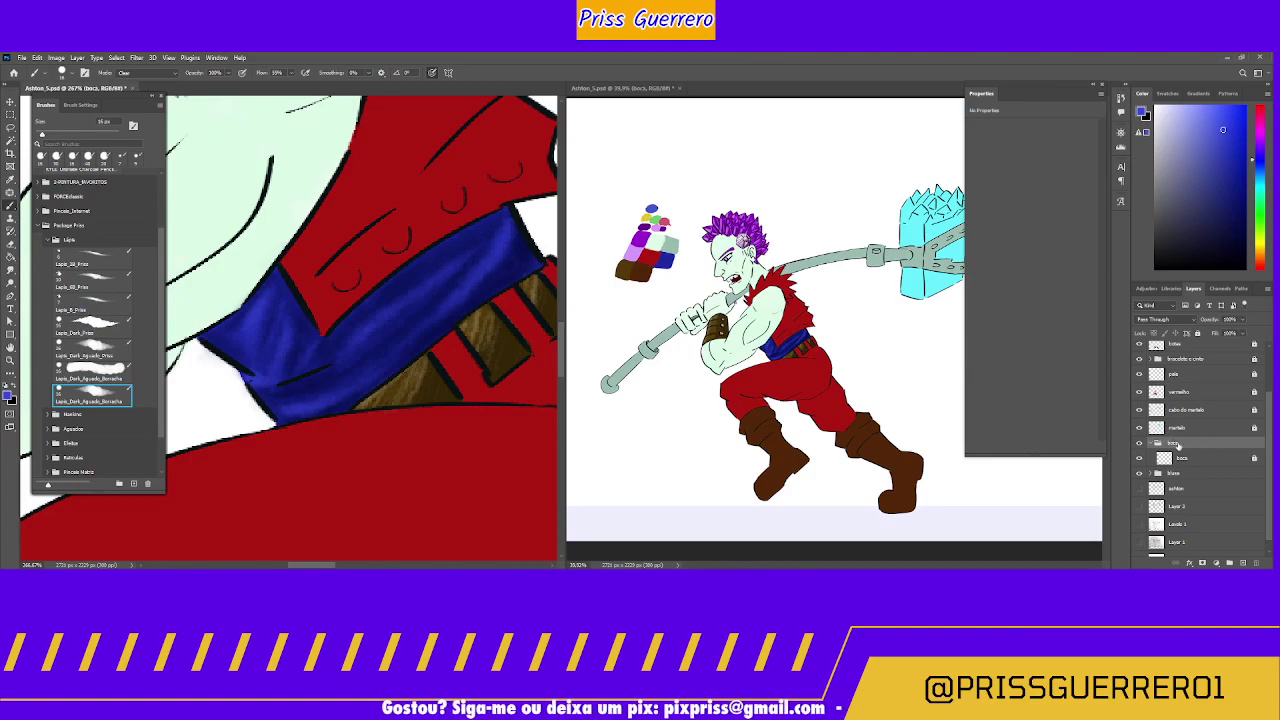
Step: Add an empty layer above the boca mouth layer inside its group
click(1183, 461)
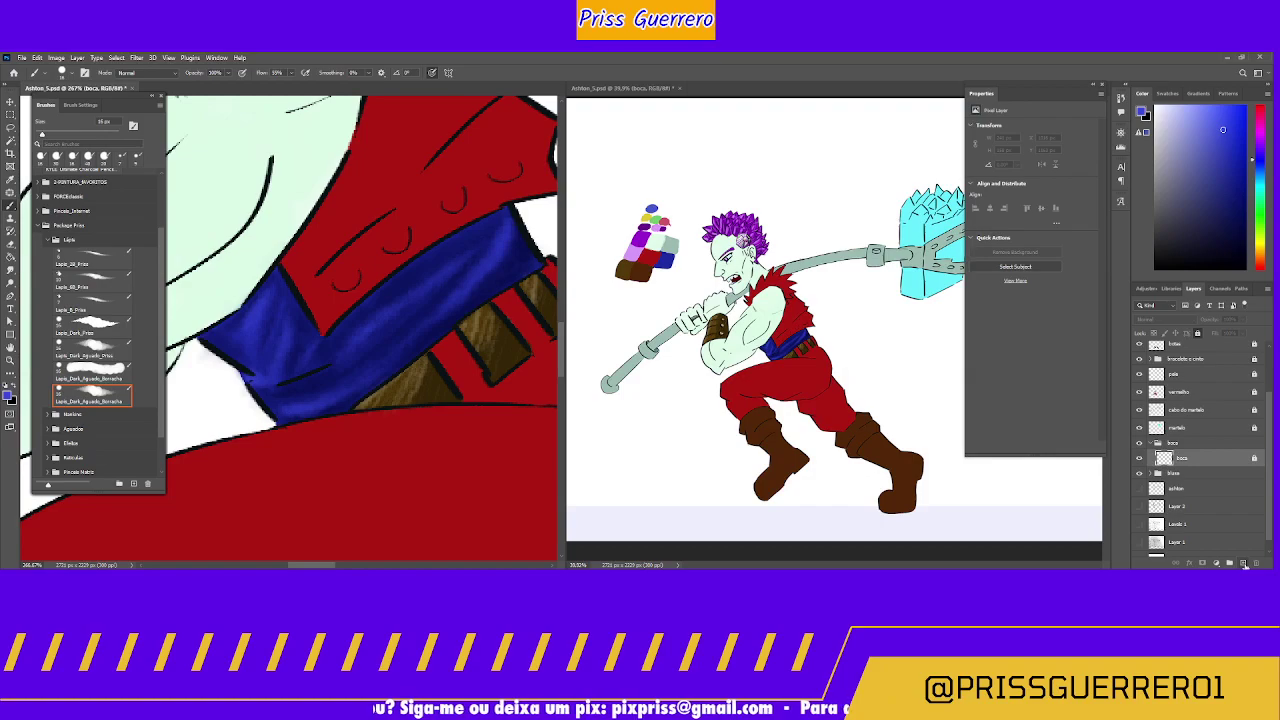
click(1243, 563)
scroll(260, 220, up, 10)
scroll(260, 220, left, 5)
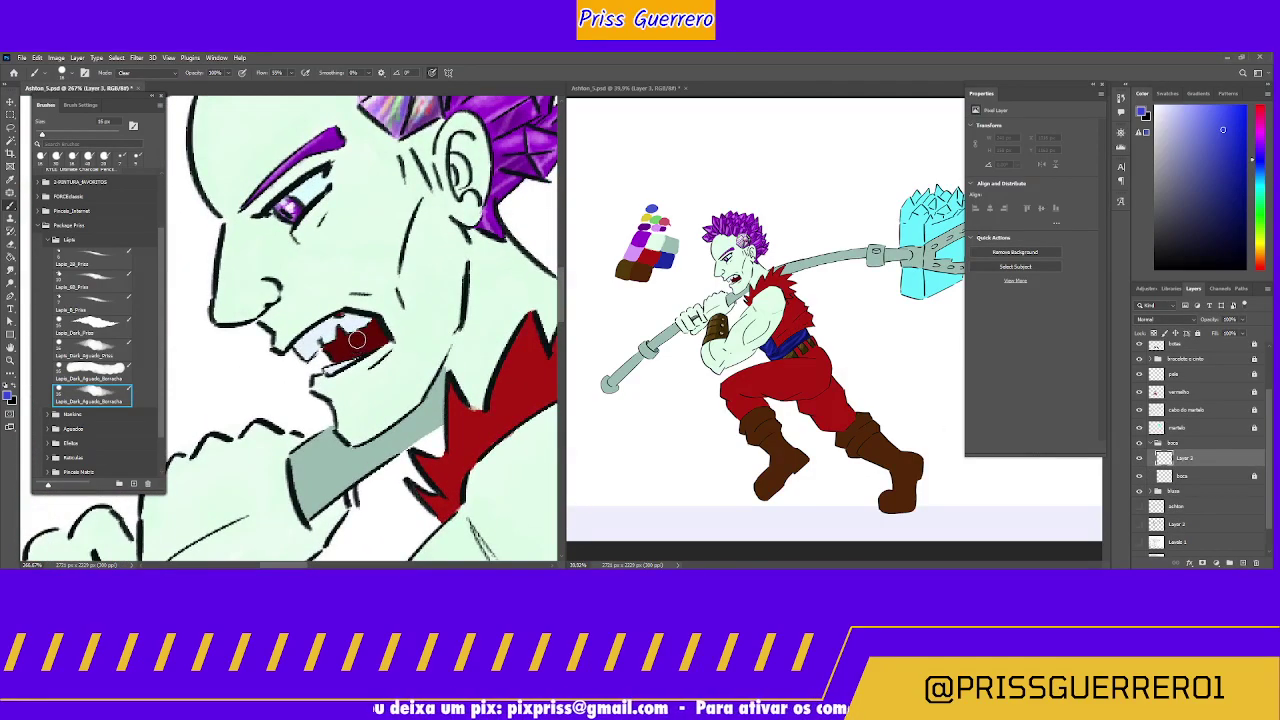
Step: Zoom in on the mouth, sample its dark red and paint over the light patch
key(z)
drag(356, 340, 407, 308)
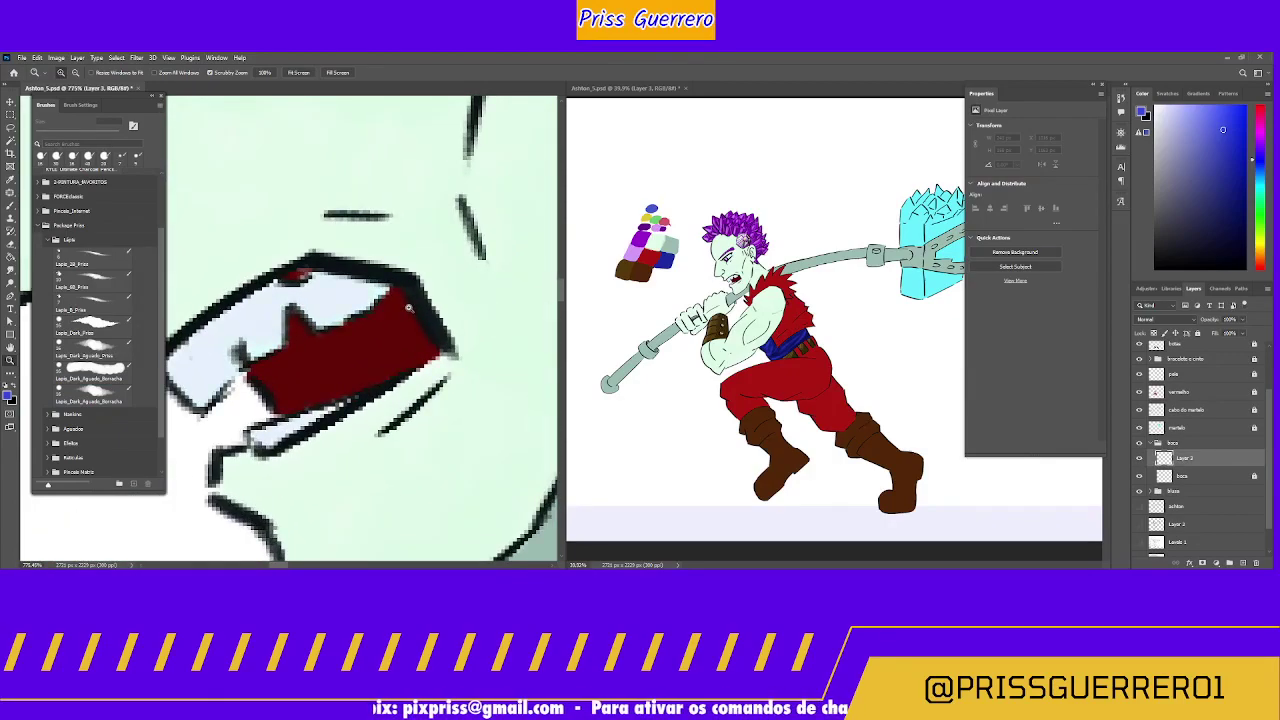
click(348, 353)
key(i)
click(347, 346)
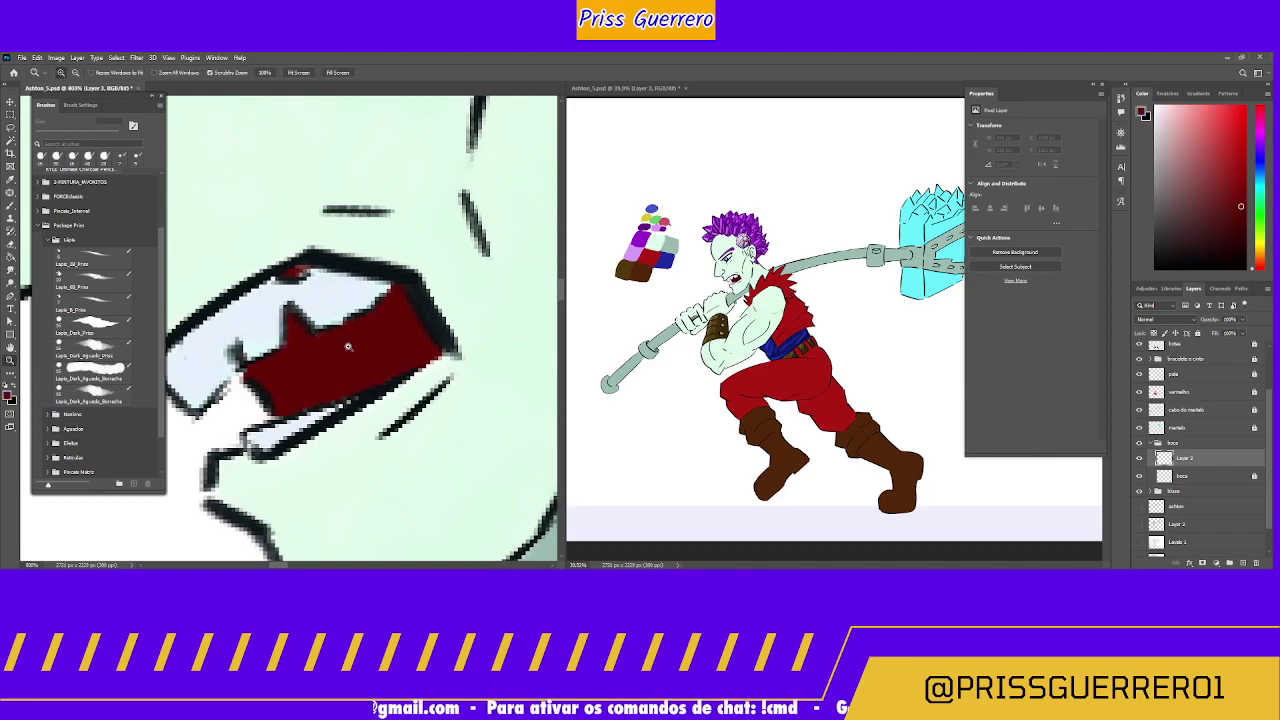
key(b)
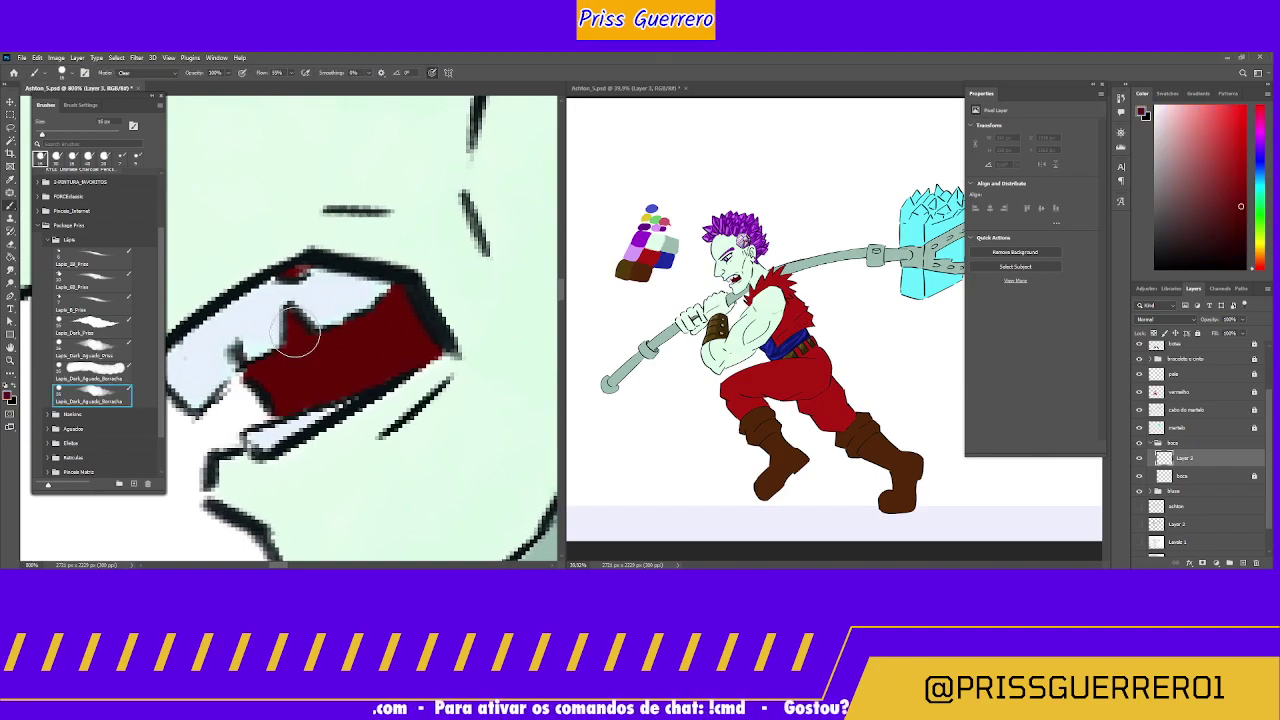
drag(298, 340, 290, 326)
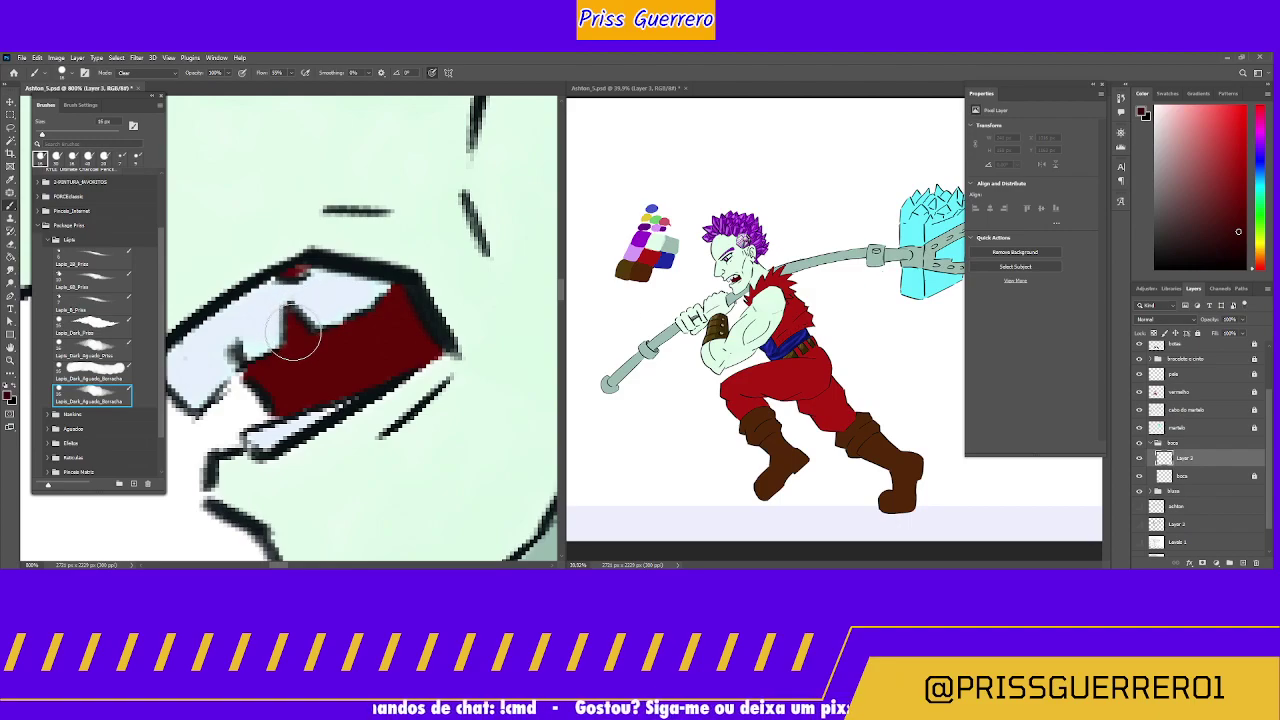
Step: With a much smaller pencil preset, refine the top edge and corner of the red mouth fill
click(95, 370)
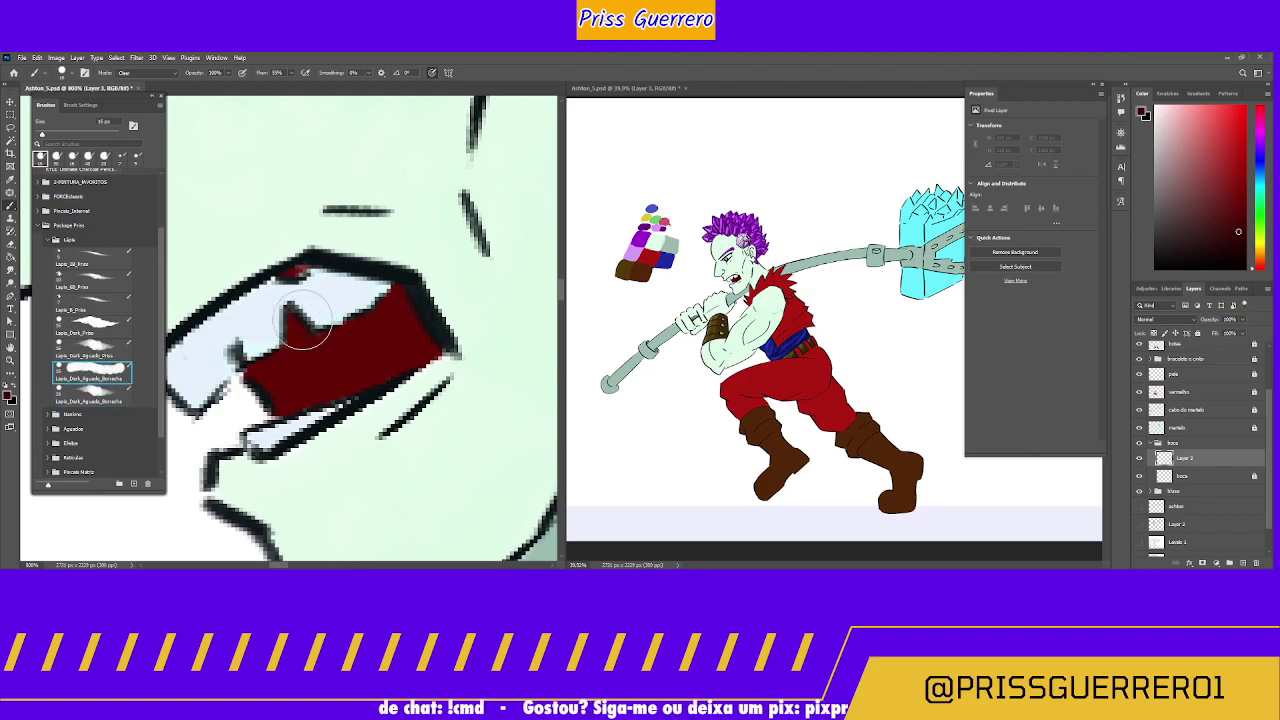
key(bracketleft)
key(bracketleft)
key(bracketleft)
key(bracketleft)
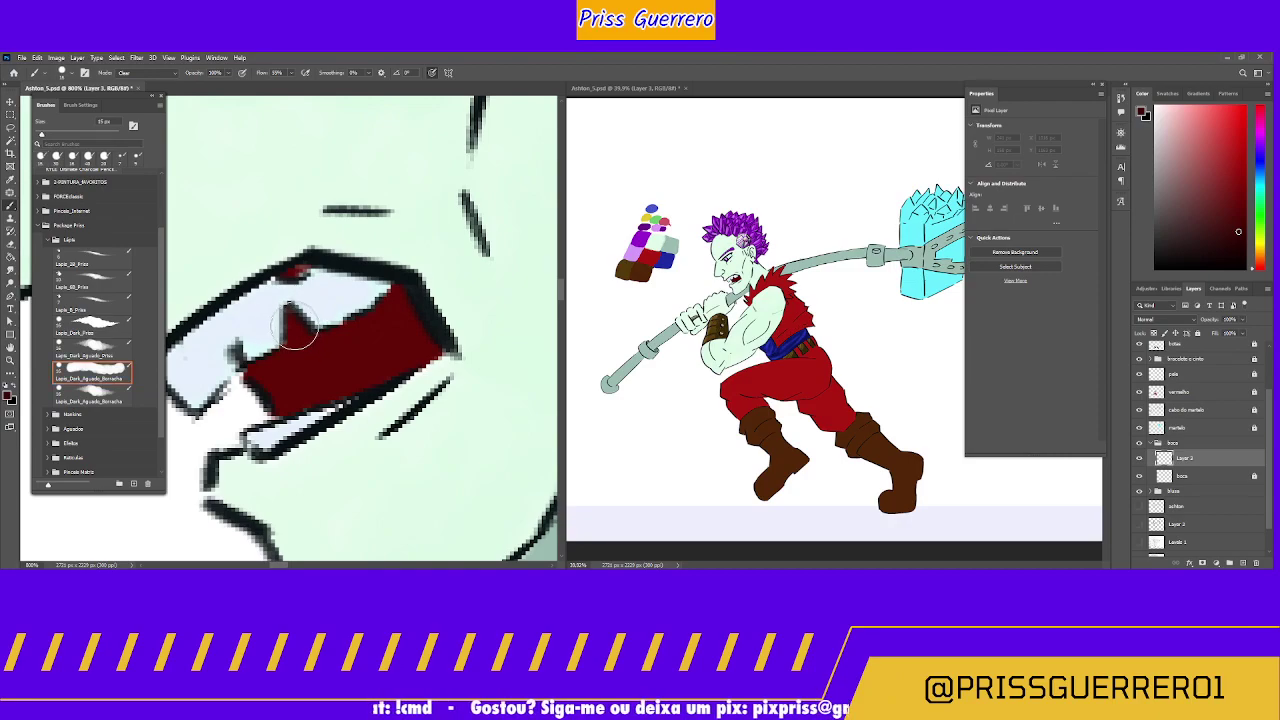
click(113, 349)
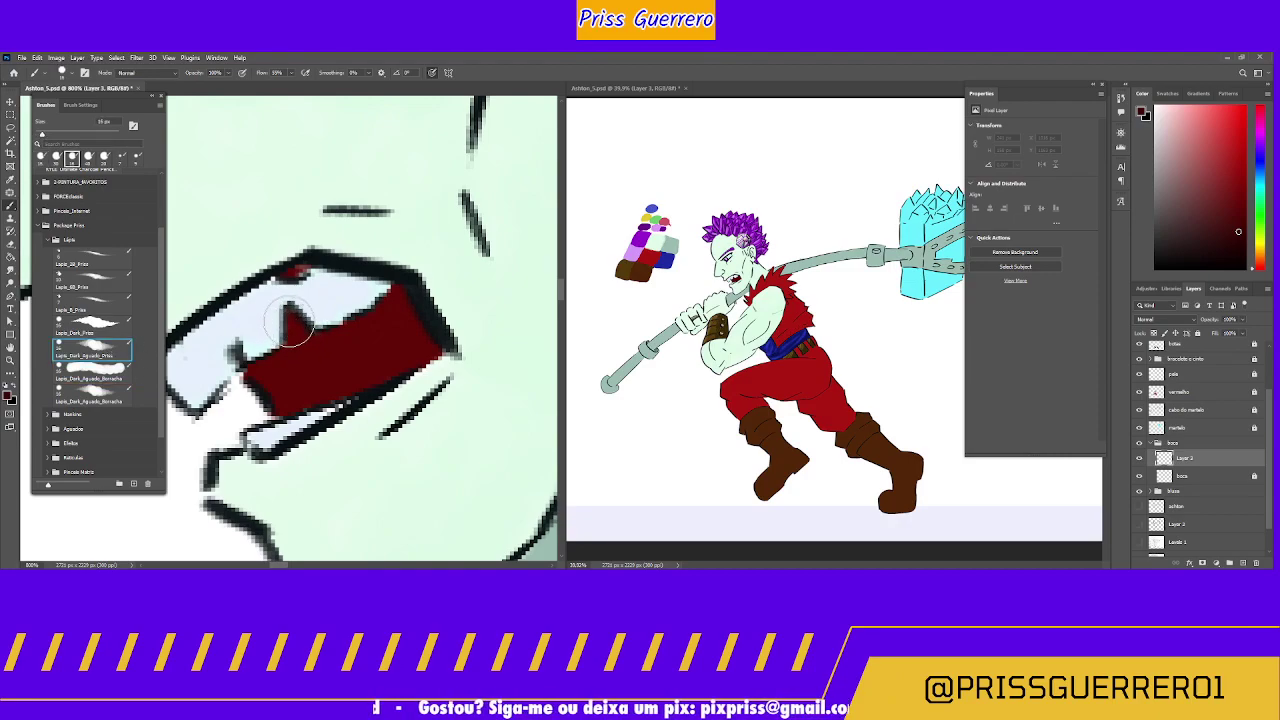
mouse_move(327, 342)
mouse_down()
mouse_move(375, 333)
mouse_move(314, 346)
mouse_move(400, 333)
mouse_move(354, 336)
mouse_move(403, 331)
mouse_move(388, 323)
mouse_move(395, 309)
mouse_move(406, 324)
mouse_move(390, 332)
mouse_move(419, 343)
mouse_move(394, 314)
mouse_move(261, 372)
mouse_move(343, 353)
mouse_move(271, 369)
mouse_move(392, 359)
mouse_move(295, 376)
mouse_move(308, 386)
mouse_move(412, 357)
mouse_move(421, 333)
mouse_move(401, 319)
mouse_move(395, 287)
mouse_move(394, 303)
mouse_move(346, 326)
mouse_move(399, 305)
mouse_up()
key(bracketleft)
key(bracketleft)
key(bracketleft)
key(bracketleft)
key(bracketleft)
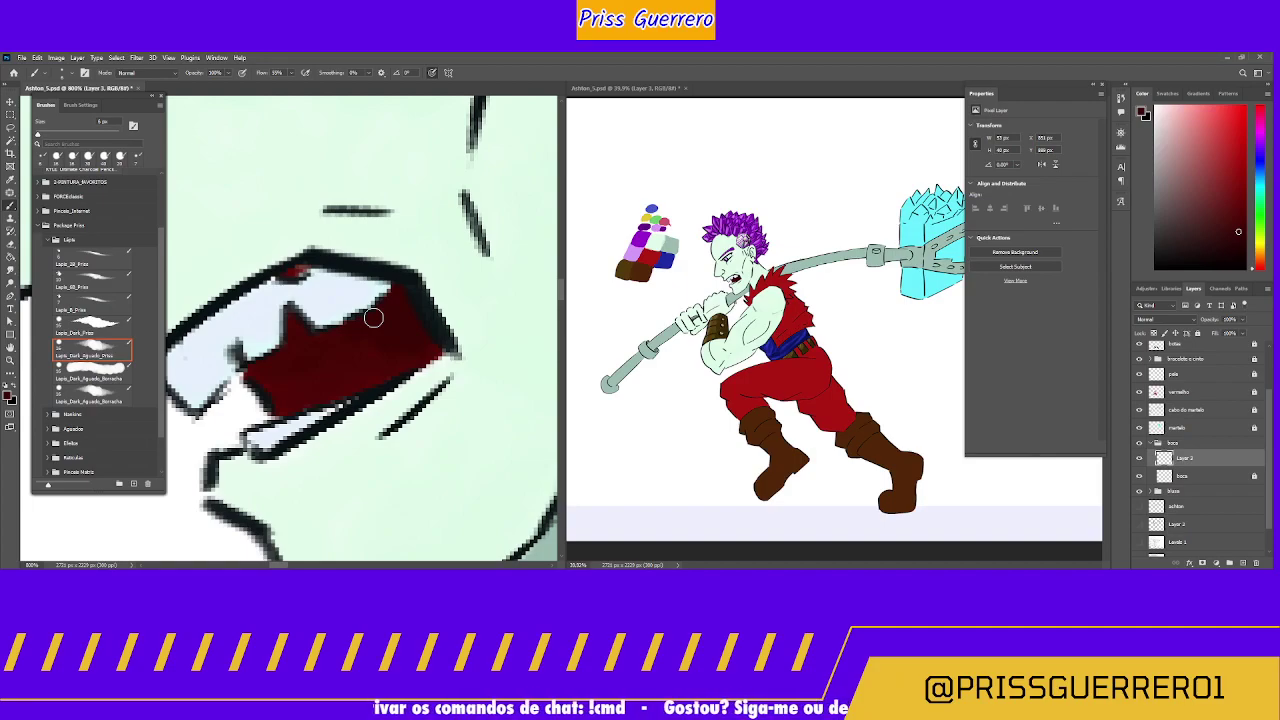
Step: Paint darker shading on one new layer and pink-red highlights on another above it
click(1243, 563)
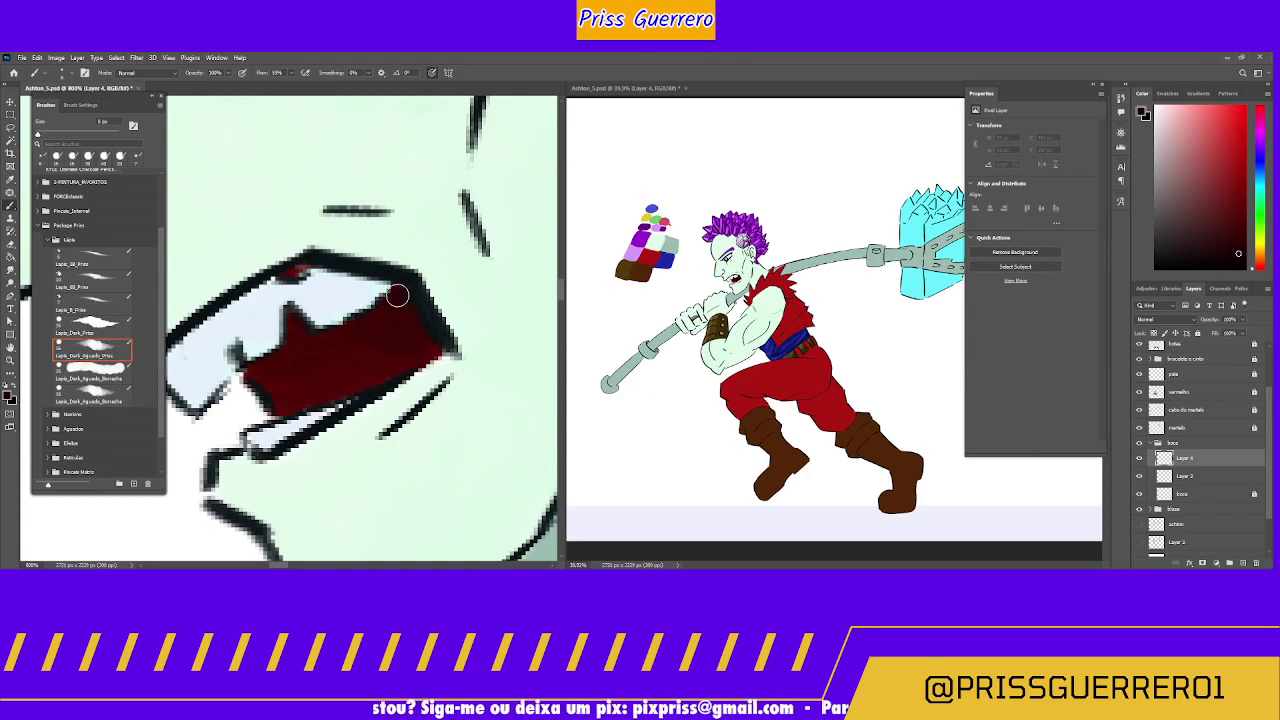
drag(397, 304, 386, 303)
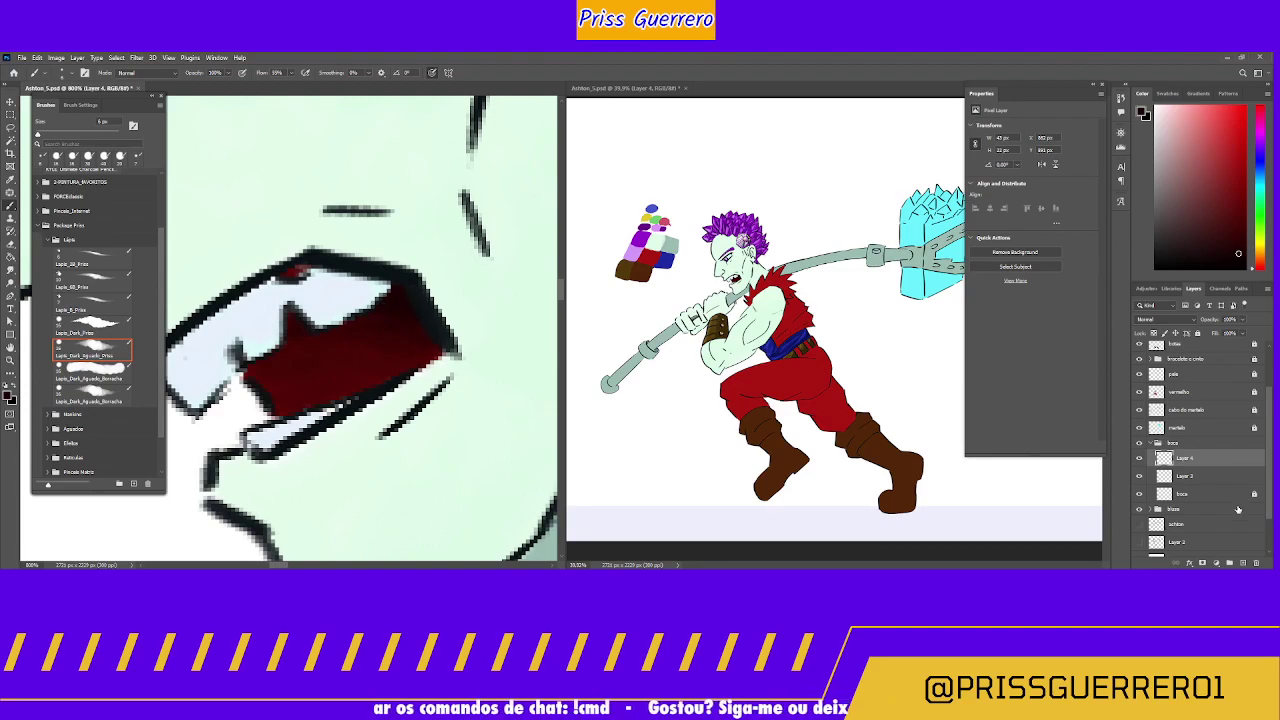
click(1243, 563)
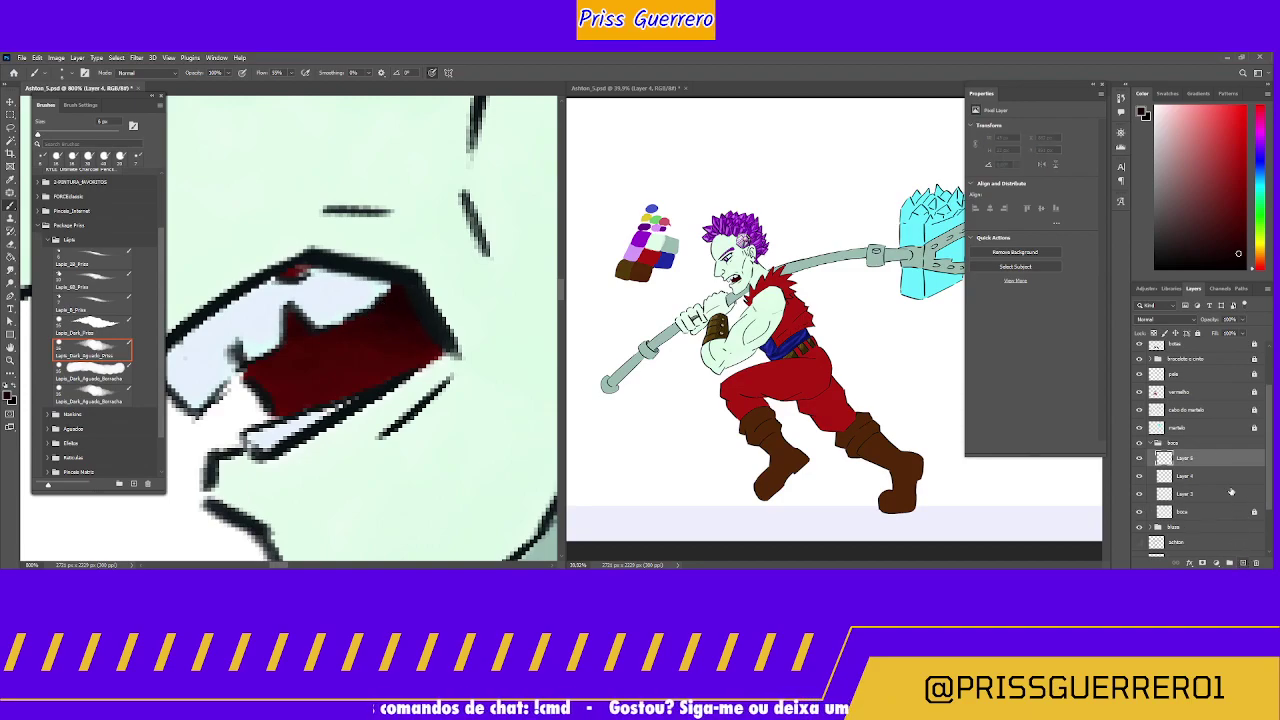
click(1207, 161)
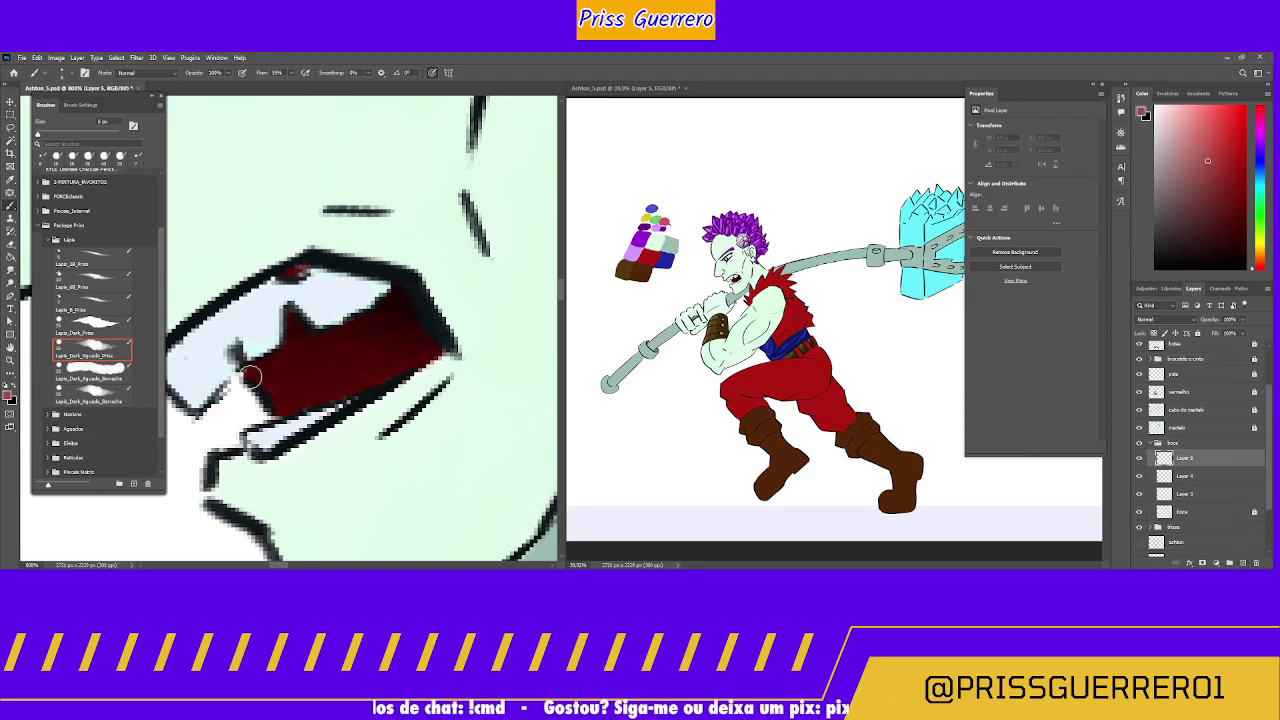
mouse_move(259, 382)
mouse_down()
mouse_move(349, 384)
mouse_move(270, 380)
mouse_move(335, 390)
mouse_move(273, 387)
mouse_move(299, 403)
mouse_move(346, 390)
mouse_move(261, 374)
mouse_move(308, 371)
mouse_move(259, 372)
mouse_move(368, 384)
mouse_move(285, 402)
mouse_move(365, 389)
mouse_move(376, 377)
mouse_move(273, 370)
mouse_move(374, 372)
mouse_move(345, 350)
mouse_move(416, 330)
mouse_up()
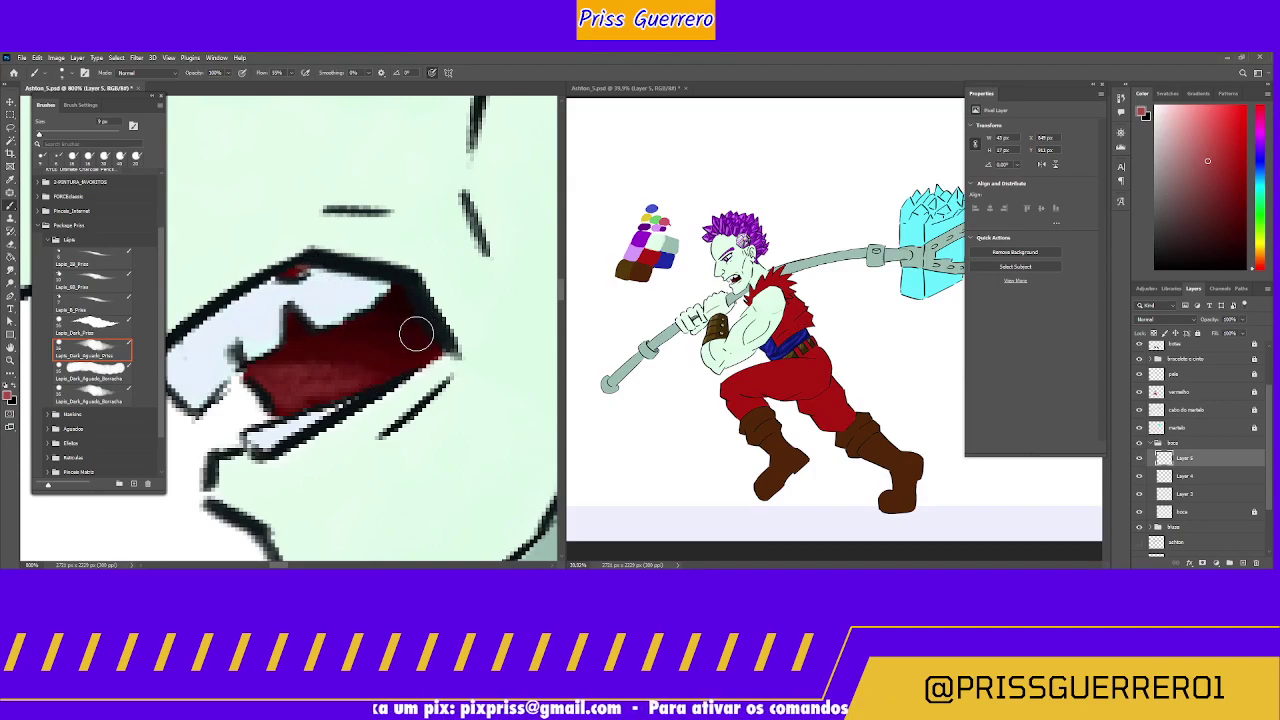
Step: Blend the mouth's red shading with the soft watery Aguado brush, then zoom out to the head
key(z)
scroll(416, 345, down, 5)
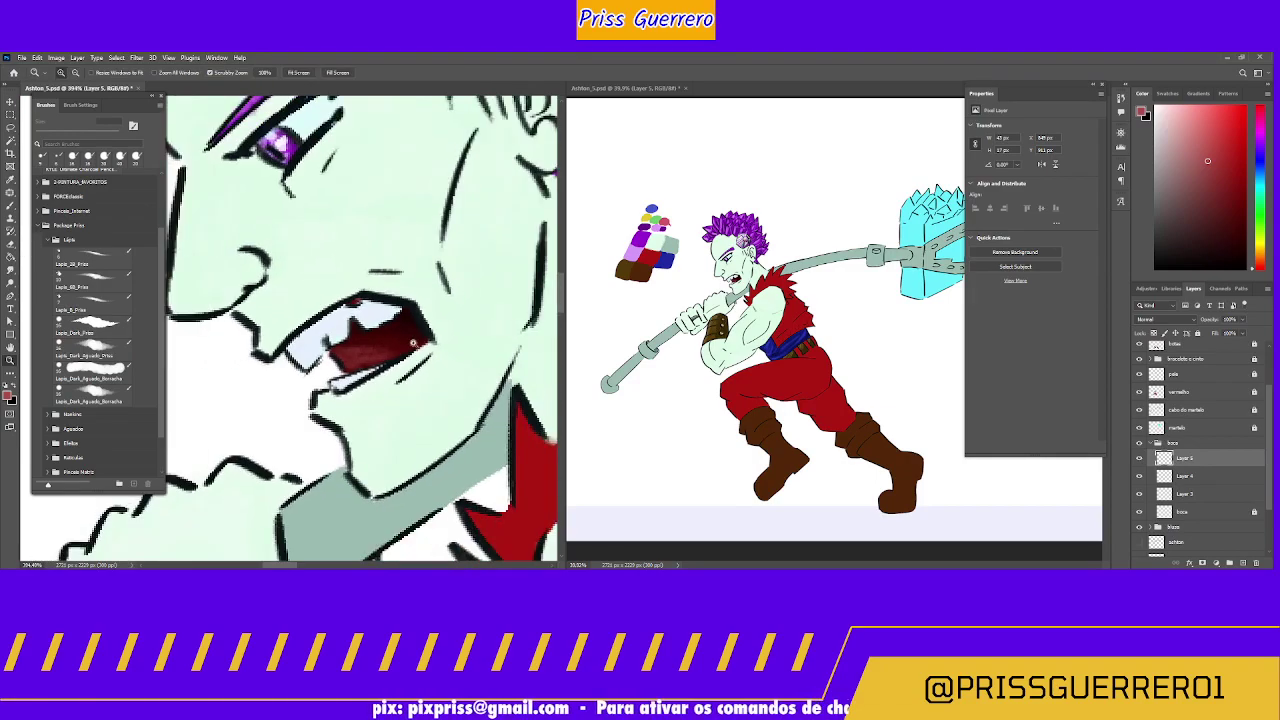
scroll(412, 348, down, 2)
scroll(388, 386, up, 5)
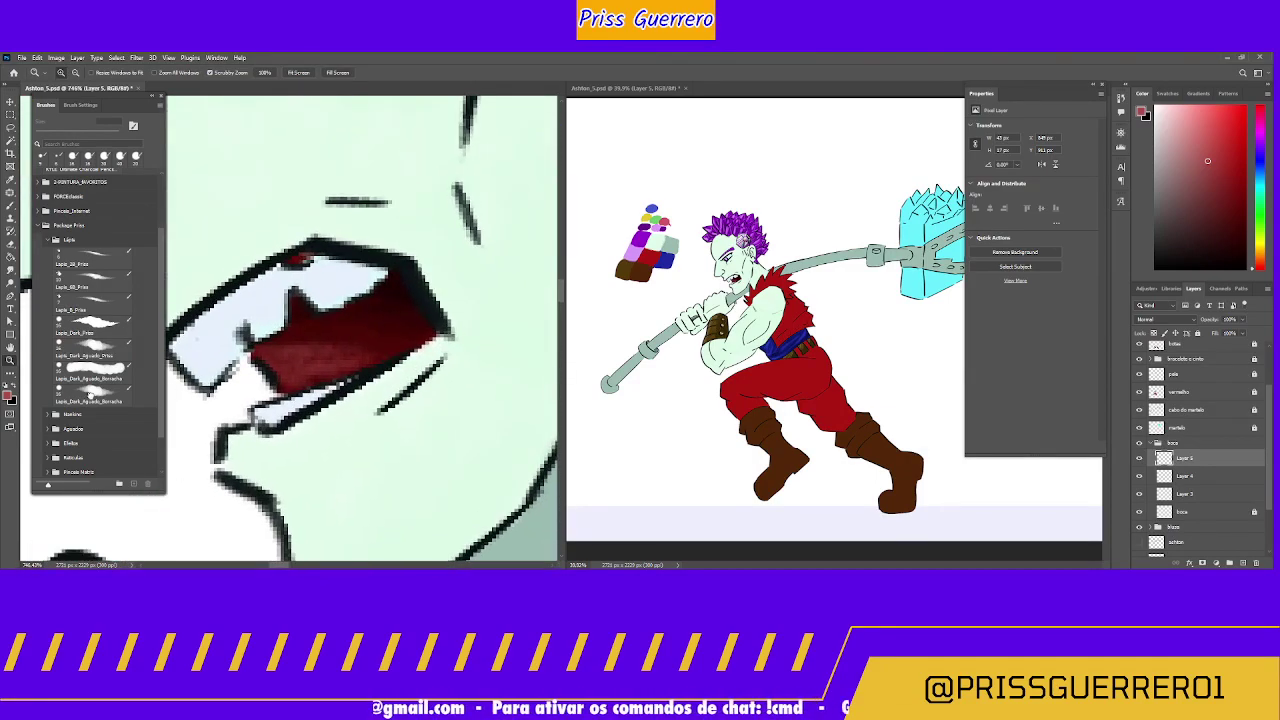
click(92, 400)
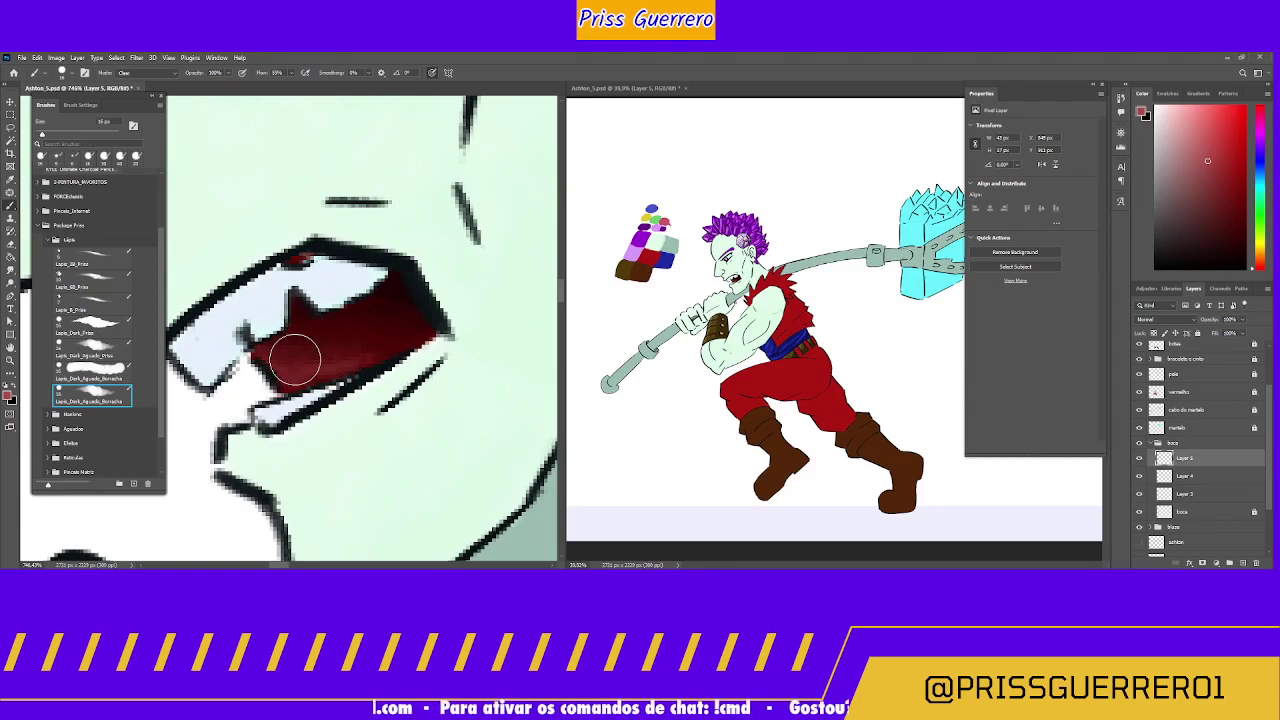
mouse_move(330, 345)
mouse_down()
mouse_move(358, 333)
mouse_move(341, 376)
mouse_move(323, 370)
mouse_move(355, 344)
mouse_up()
key(z)
scroll(355, 344, down, 10)
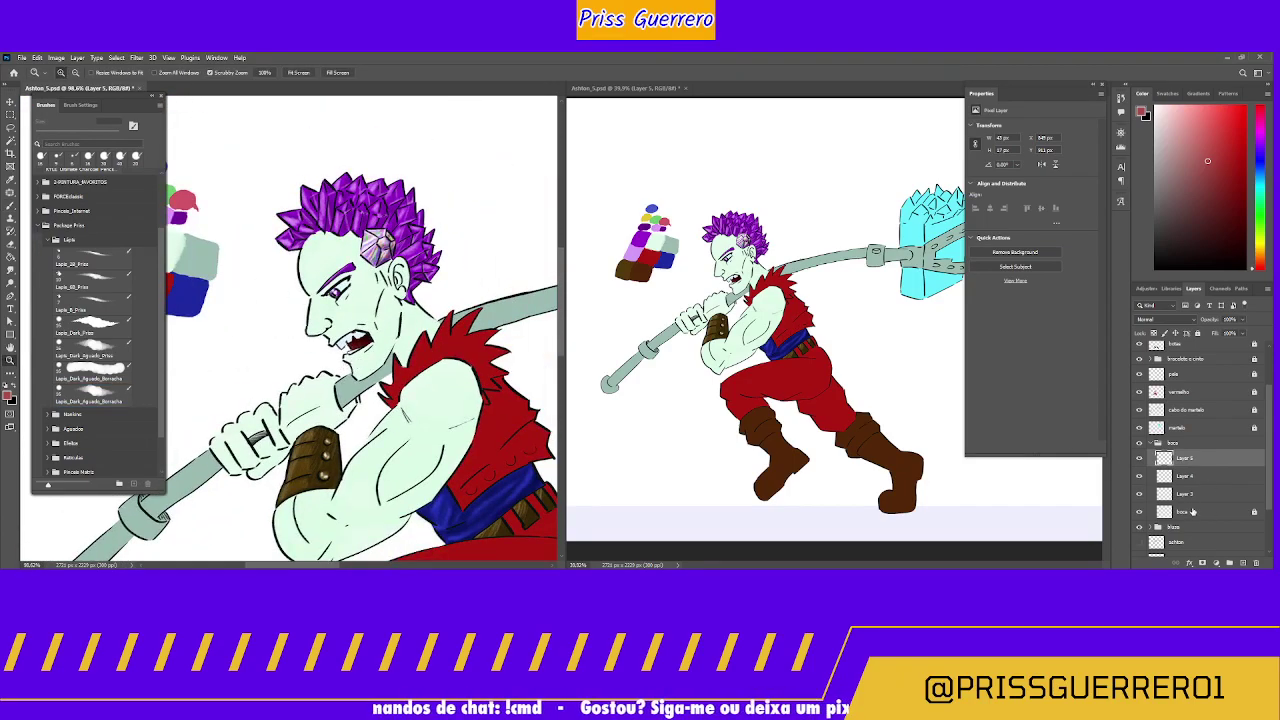
Step: In the boca group, name the base layer medio, the dark layer escuro and the highlight layer claro
click(1192, 511)
click(1186, 495)
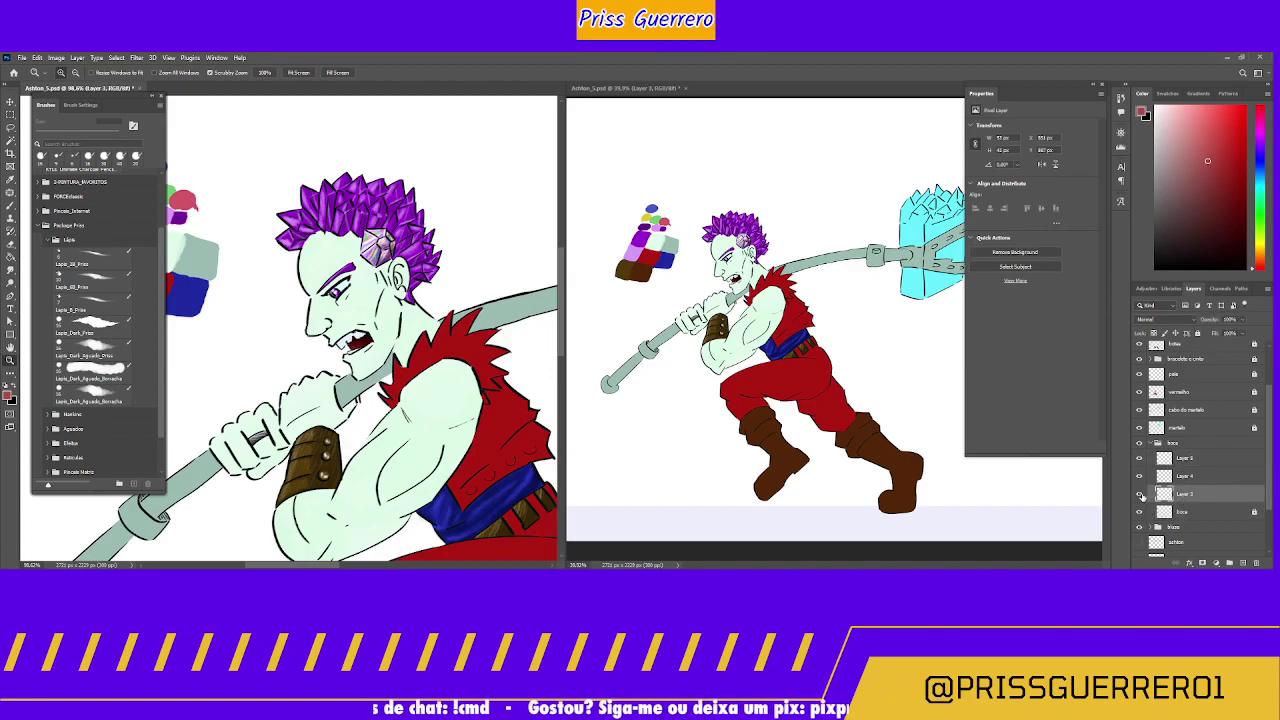
double_click(1185, 494)
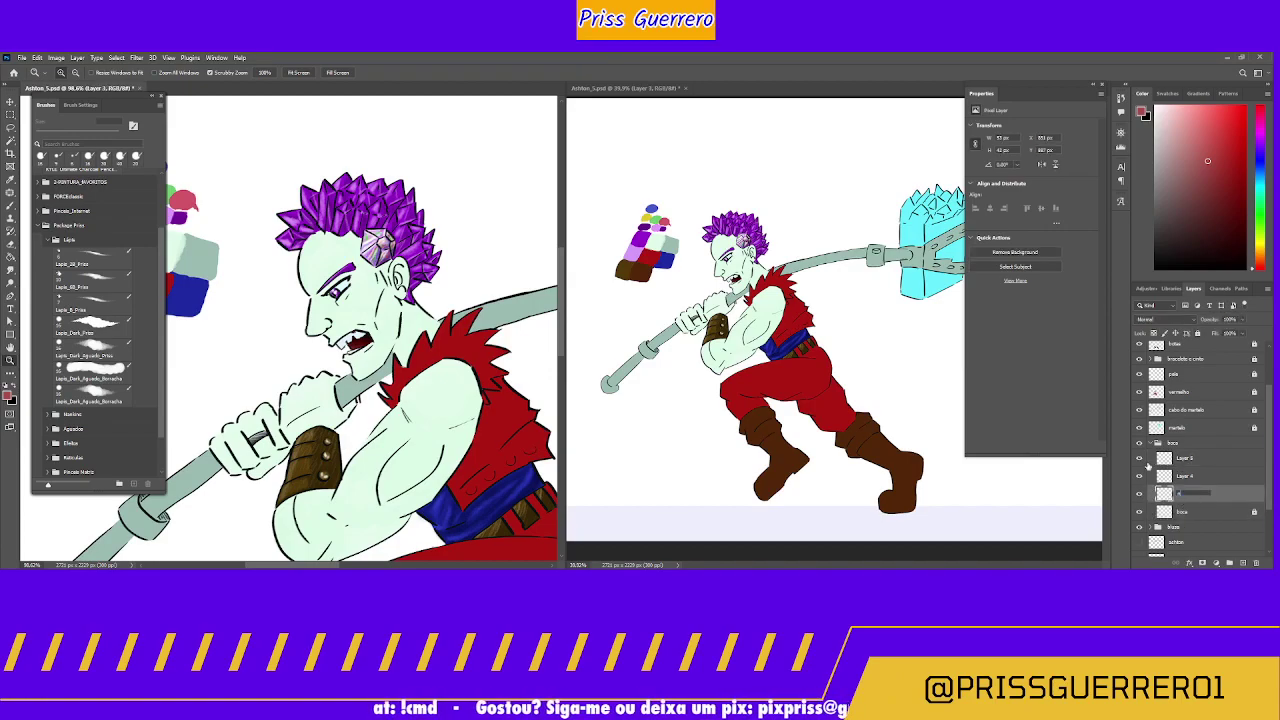
key(Return)
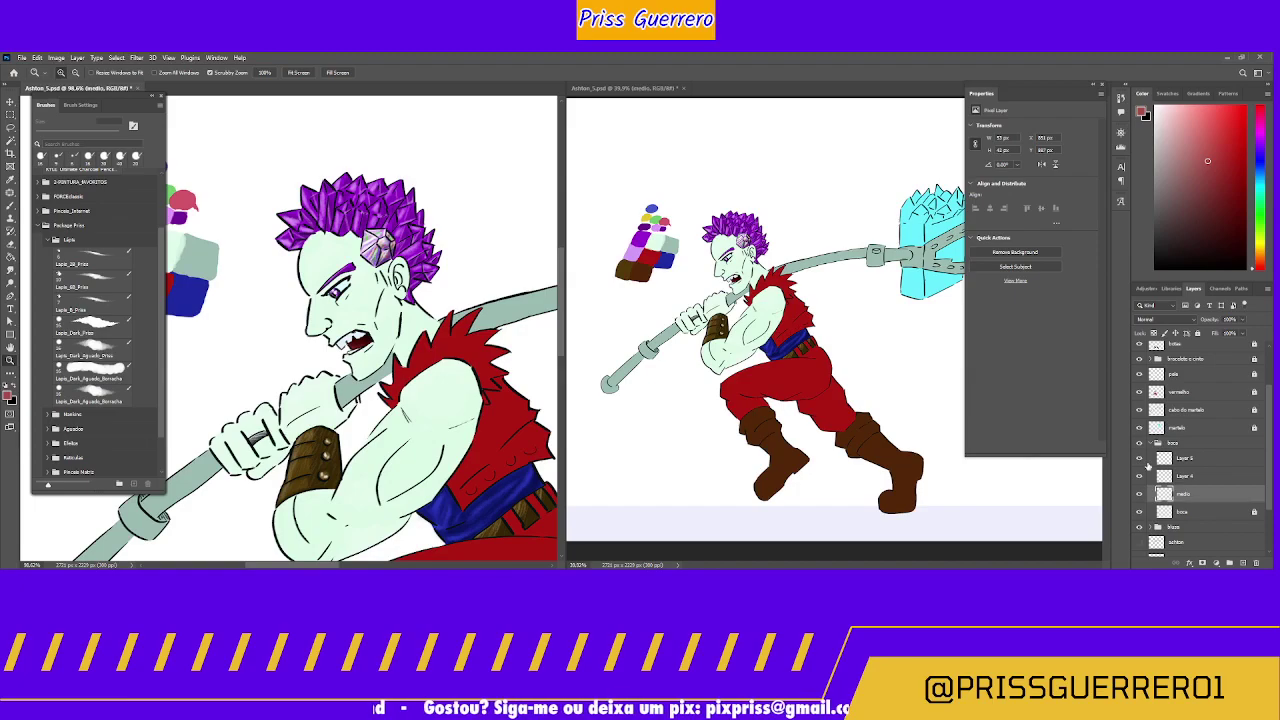
double_click(1186, 476)
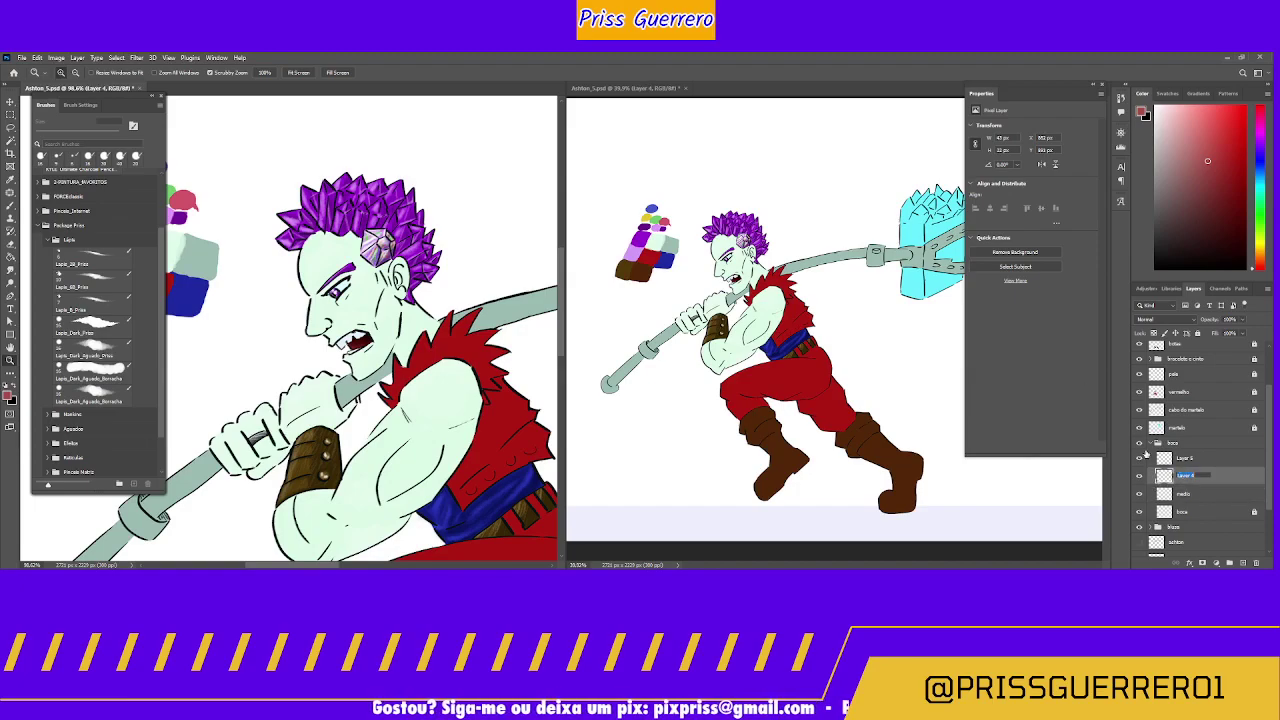
text(ol)
key(Return)
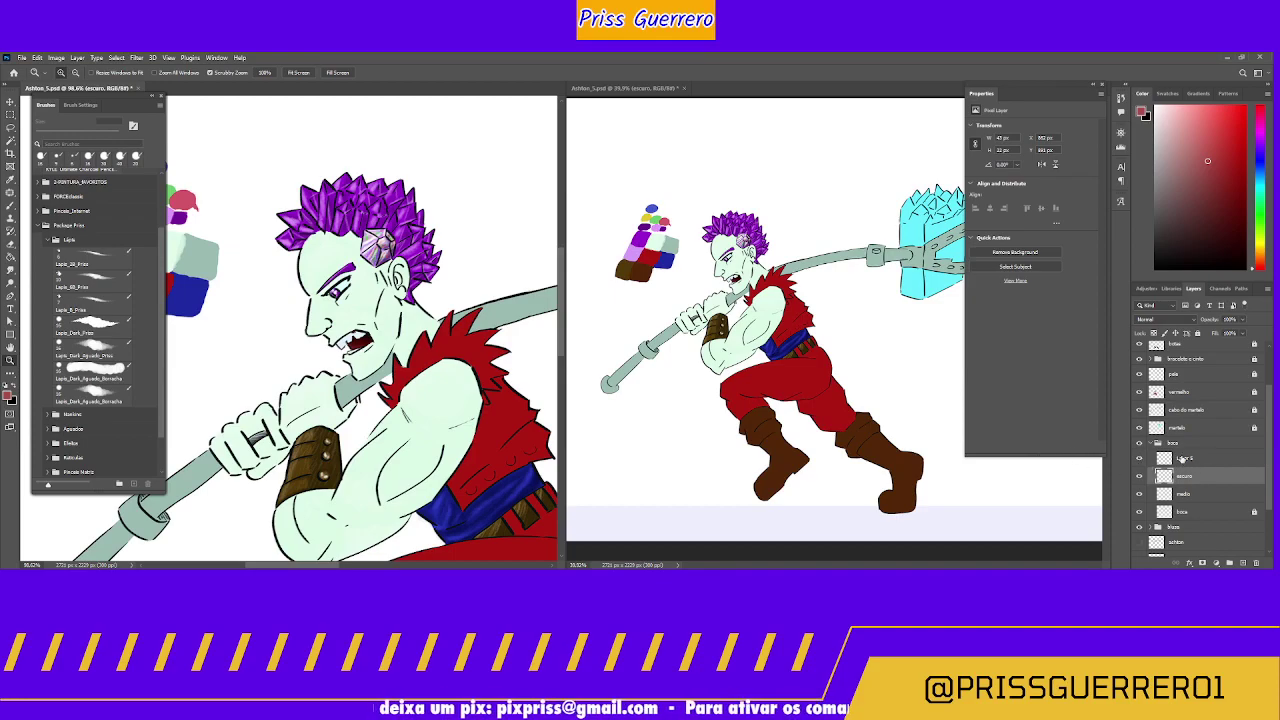
double_click(1184, 459)
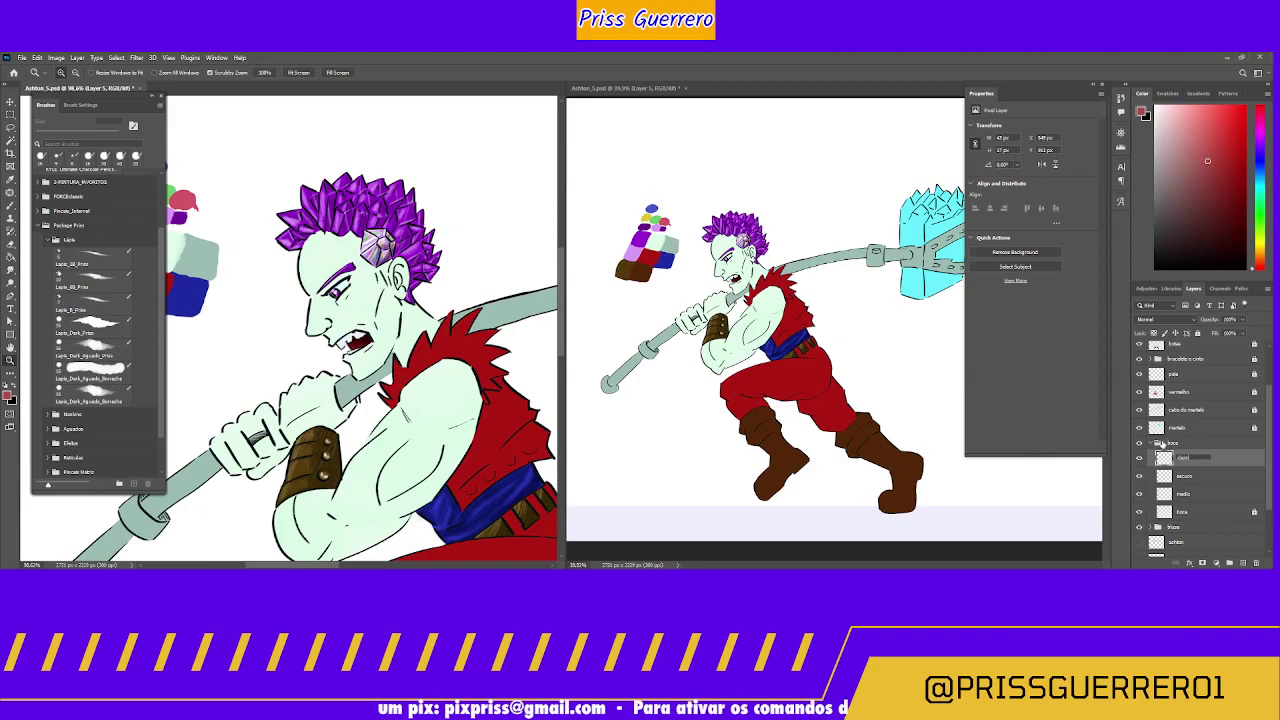
text(claro)
key(Return)
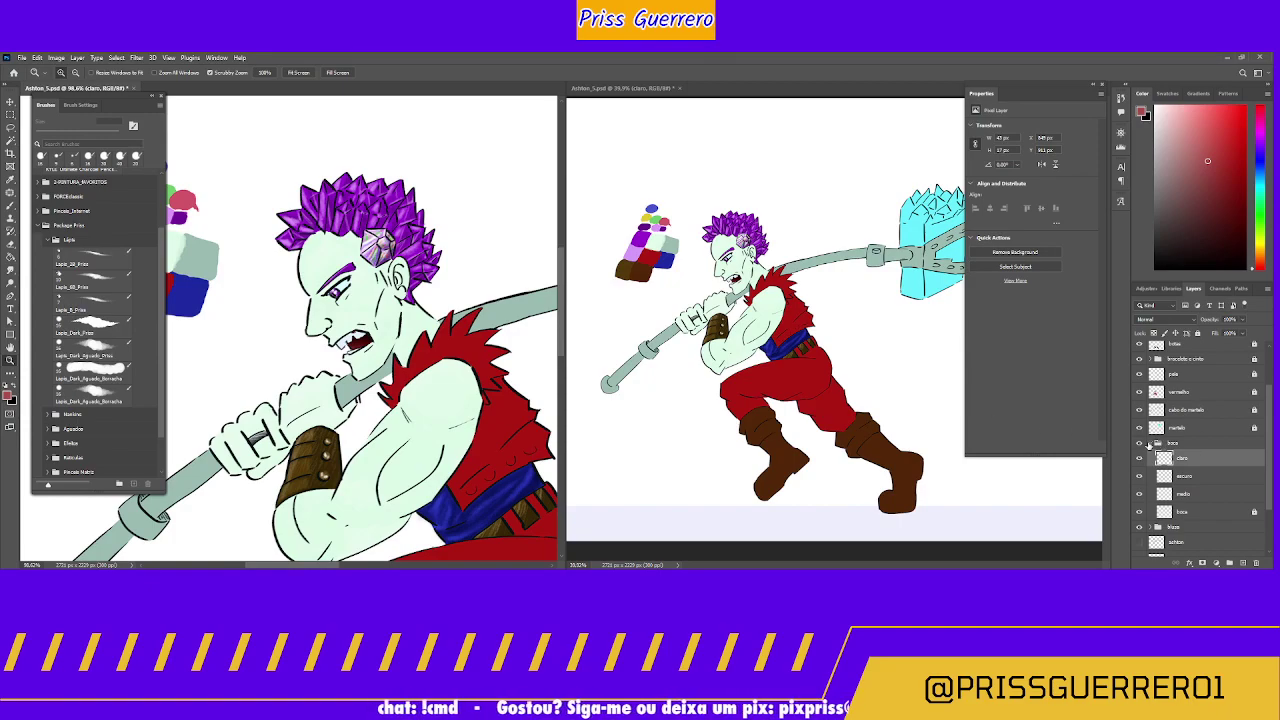
Step: Collapse boca, put the botas layer in a new Botas group, and add an empty layer above it
click(1150, 444)
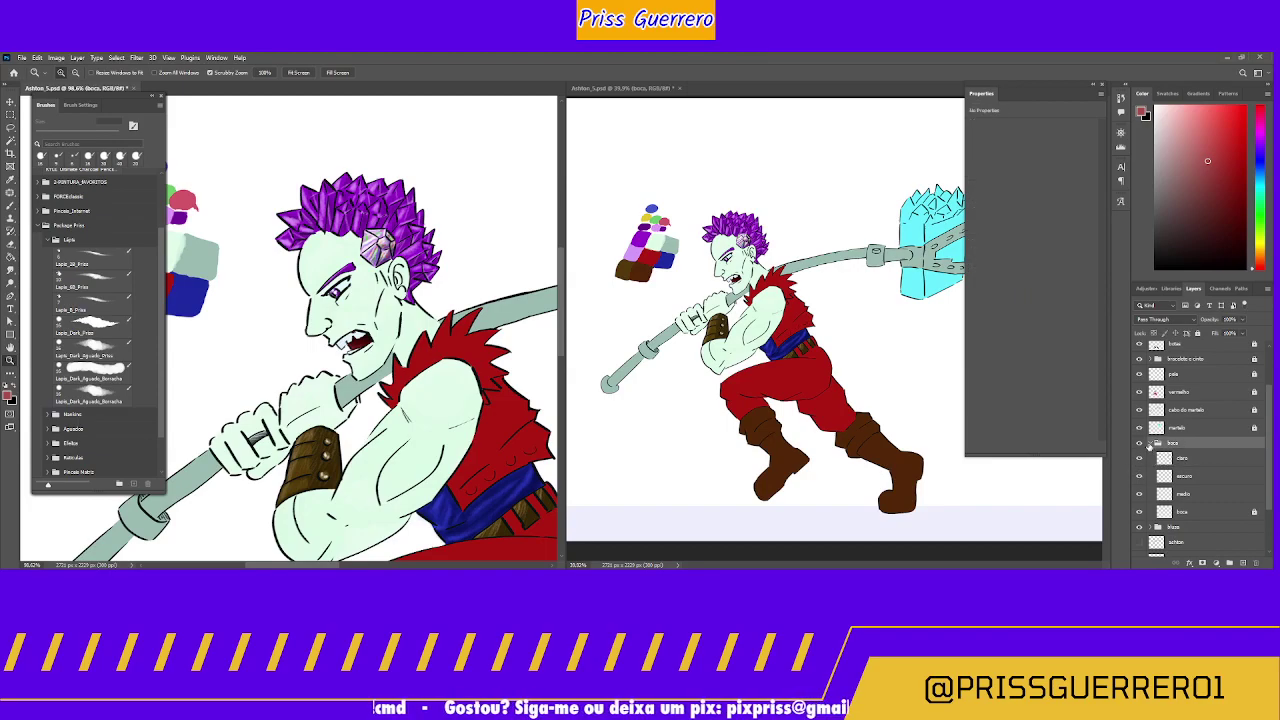
click(1150, 447)
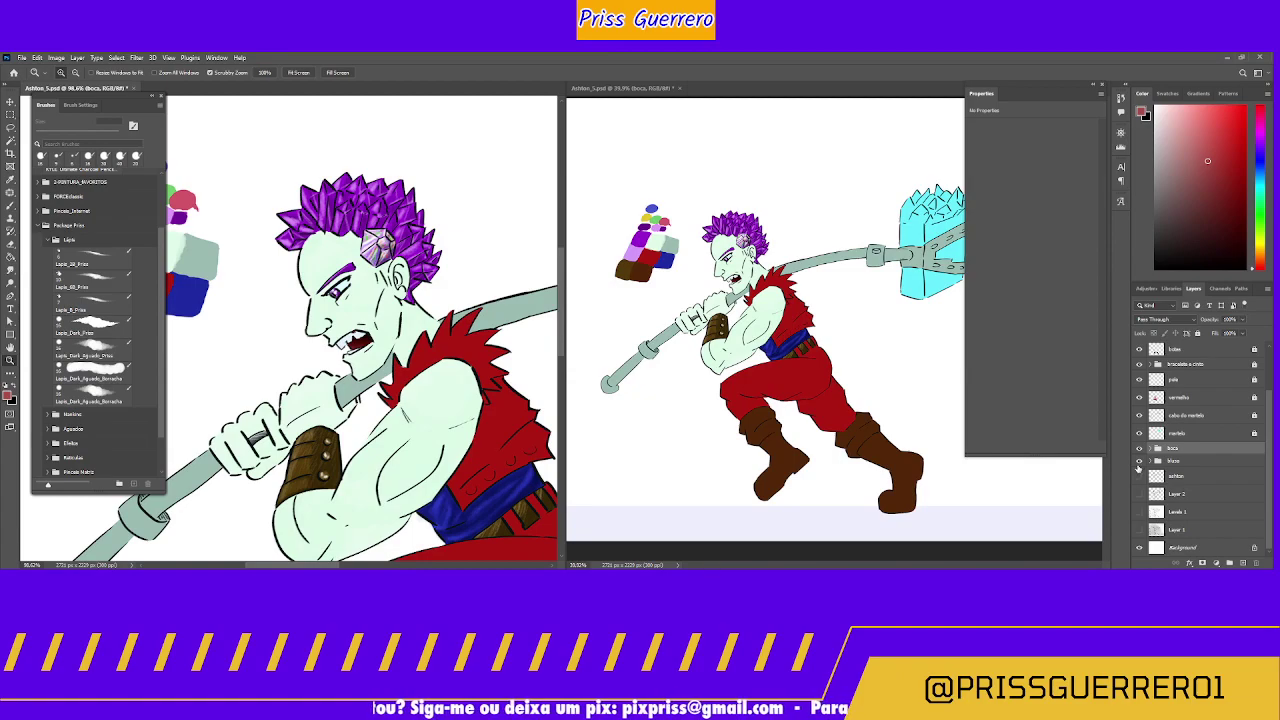
click(1187, 351)
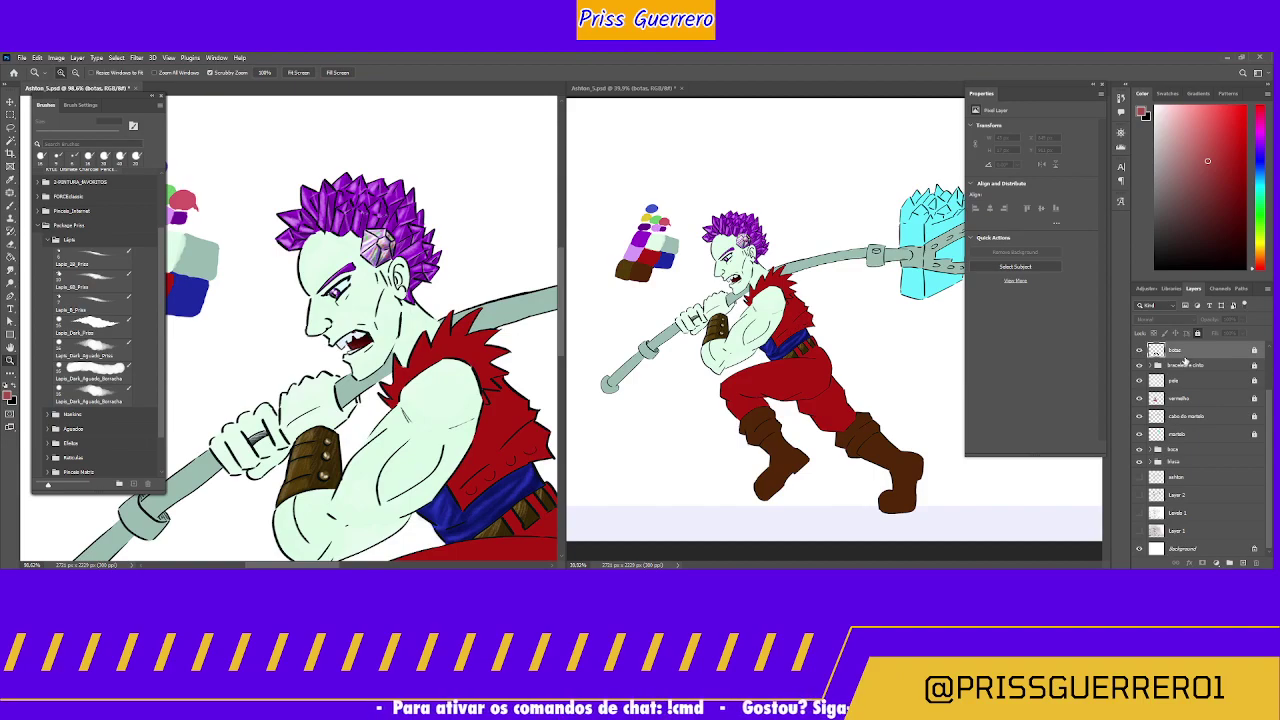
drag(1190, 352, 1230, 561)
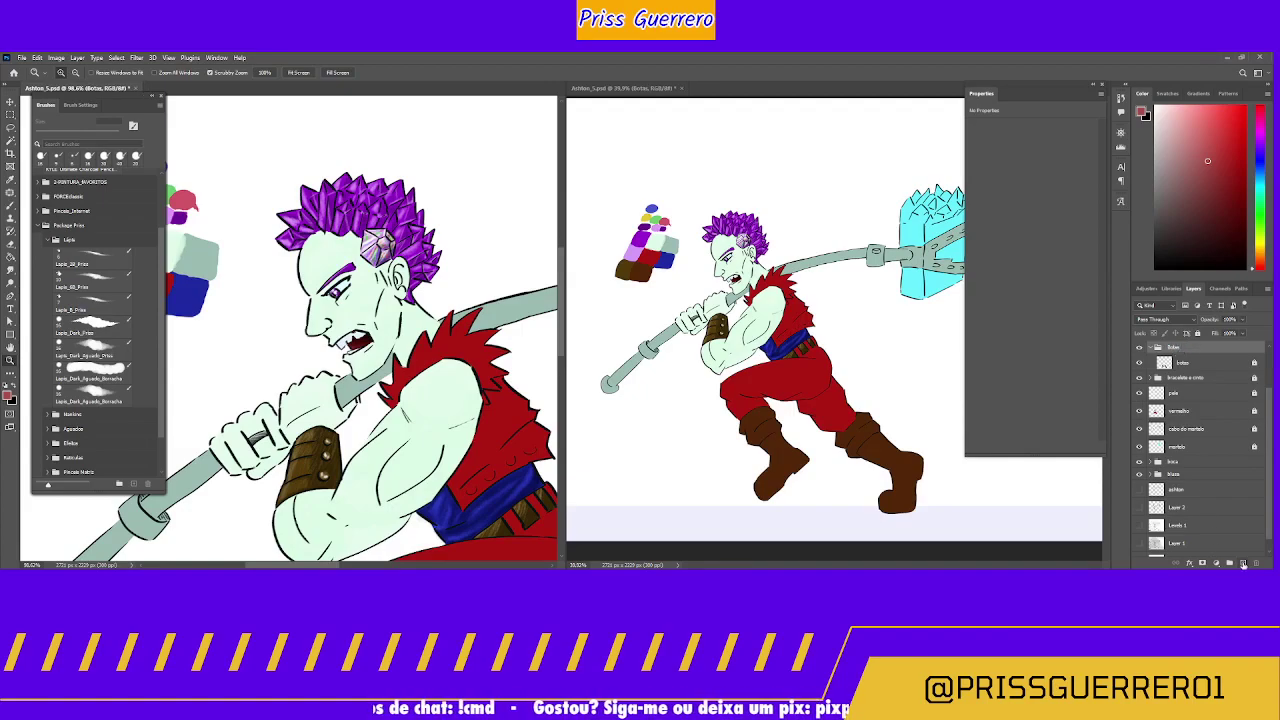
click(1243, 564)
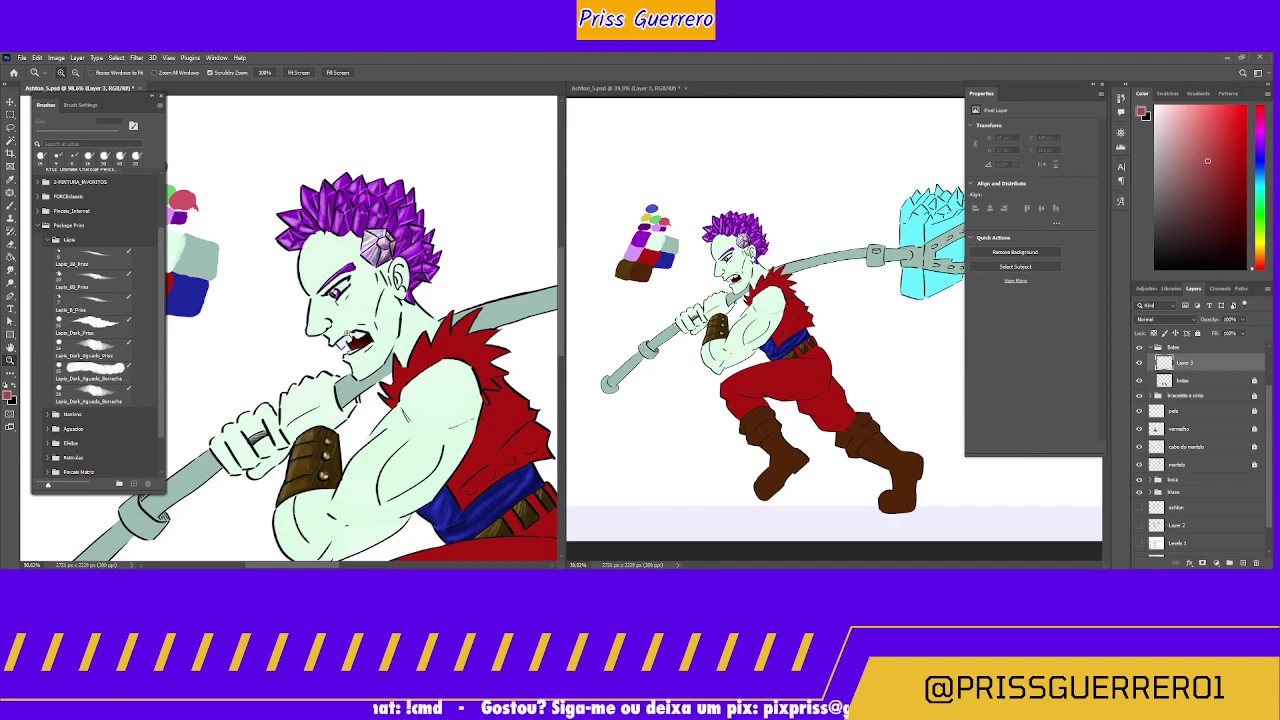
Step: Sample the boots' dark brown, zoom onto the front boot, and choose a larger Lapis_Dark_Aguado_Prisa brush
mouse_move(334, 410)
mouse_down()
mouse_move(340, 343)
mouse_move(296, 284)
mouse_up()
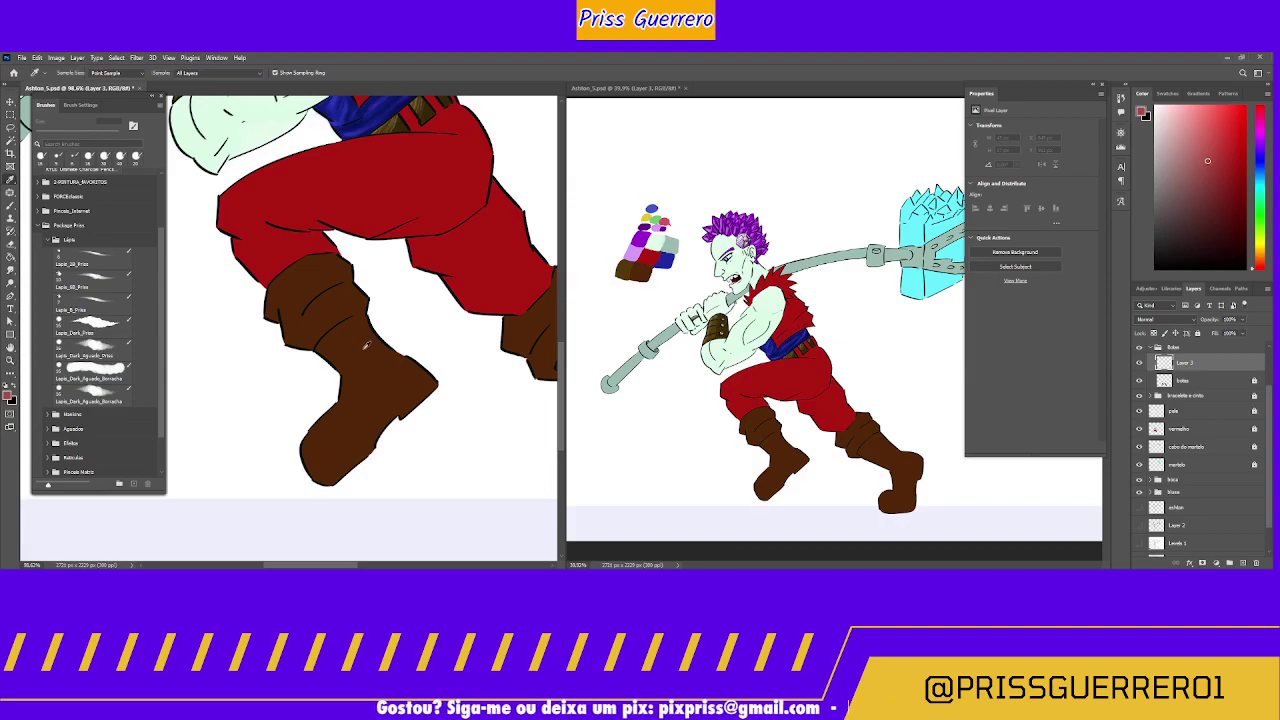
alt+click(360, 349)
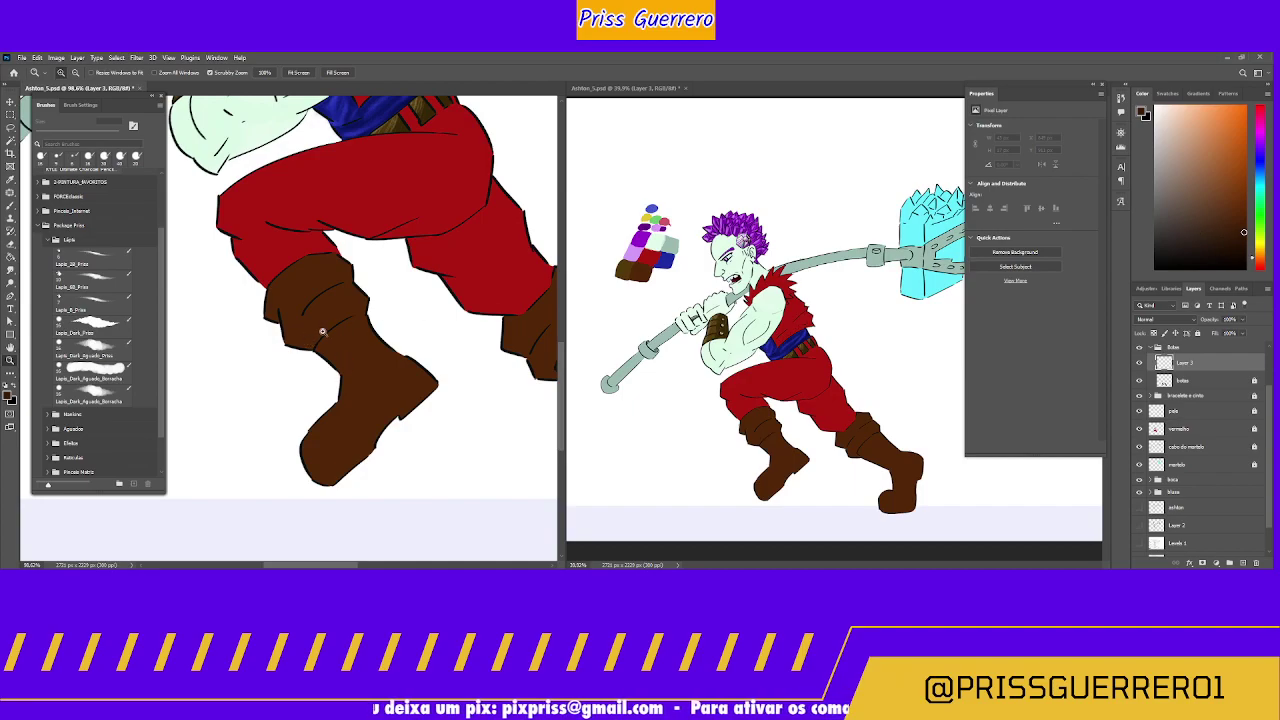
drag(322, 331, 397, 310)
key(b)
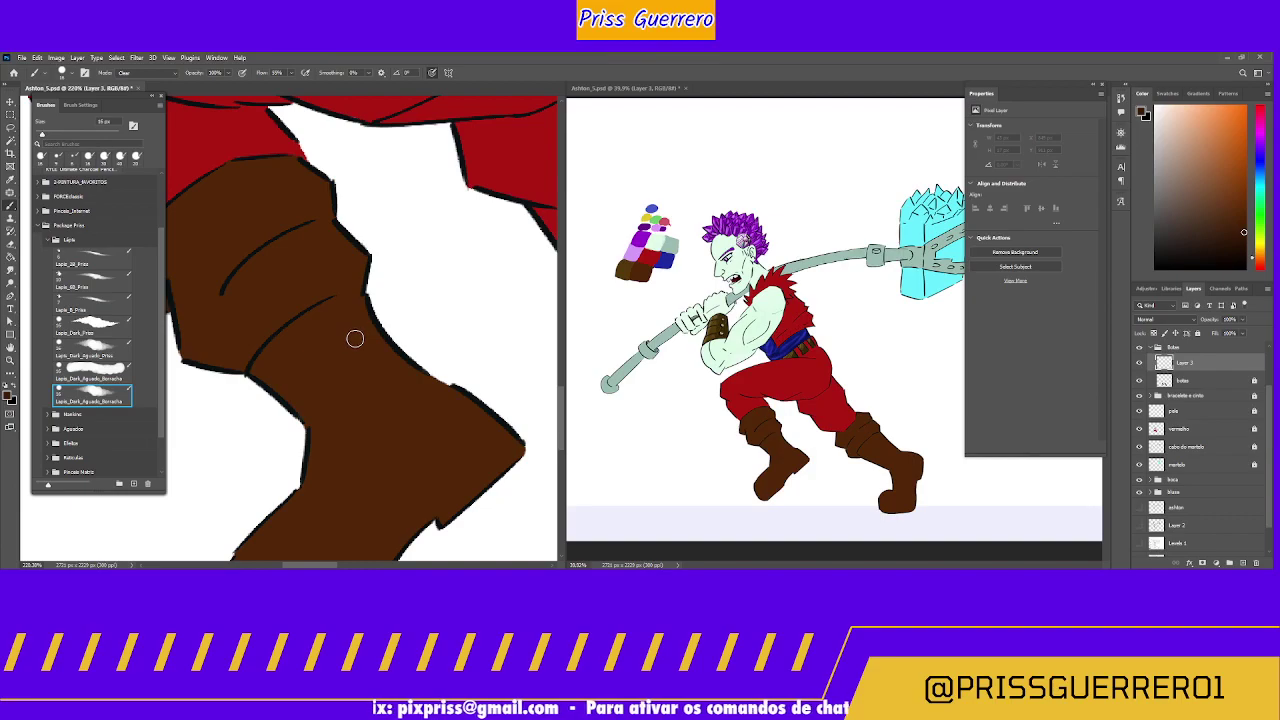
key(bracketright)
key(bracketright)
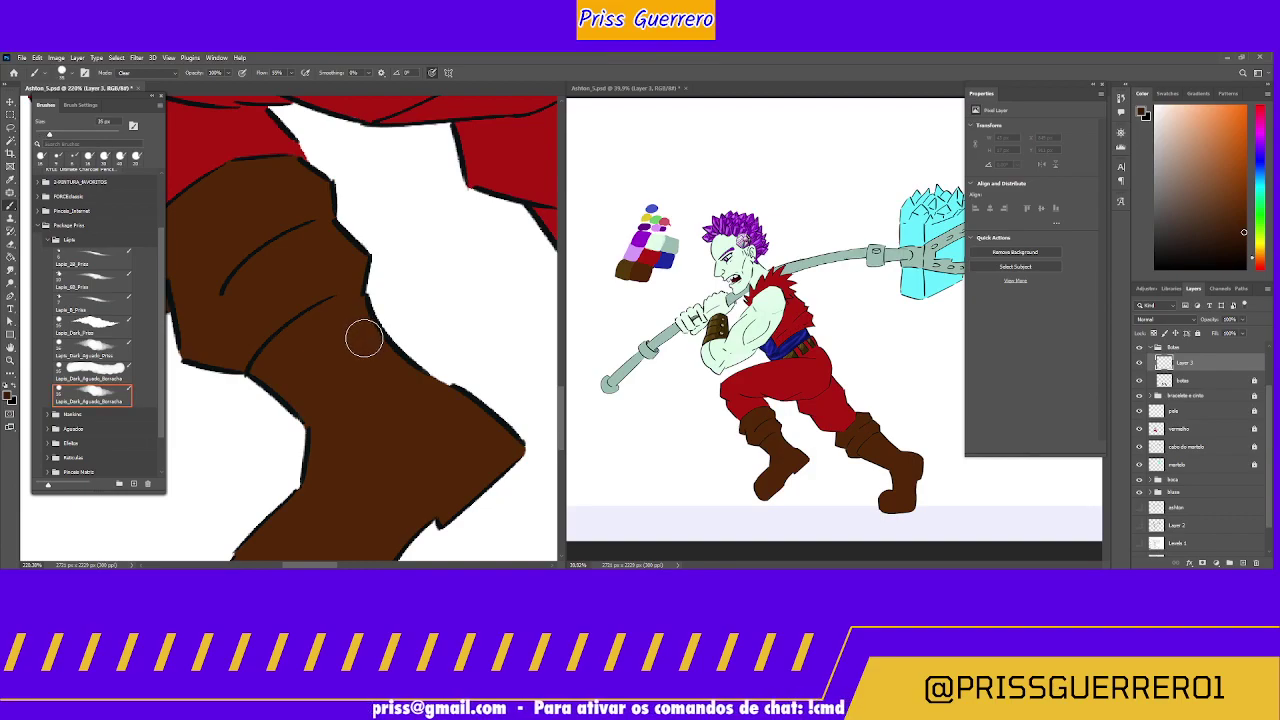
drag(377, 318, 462, 350)
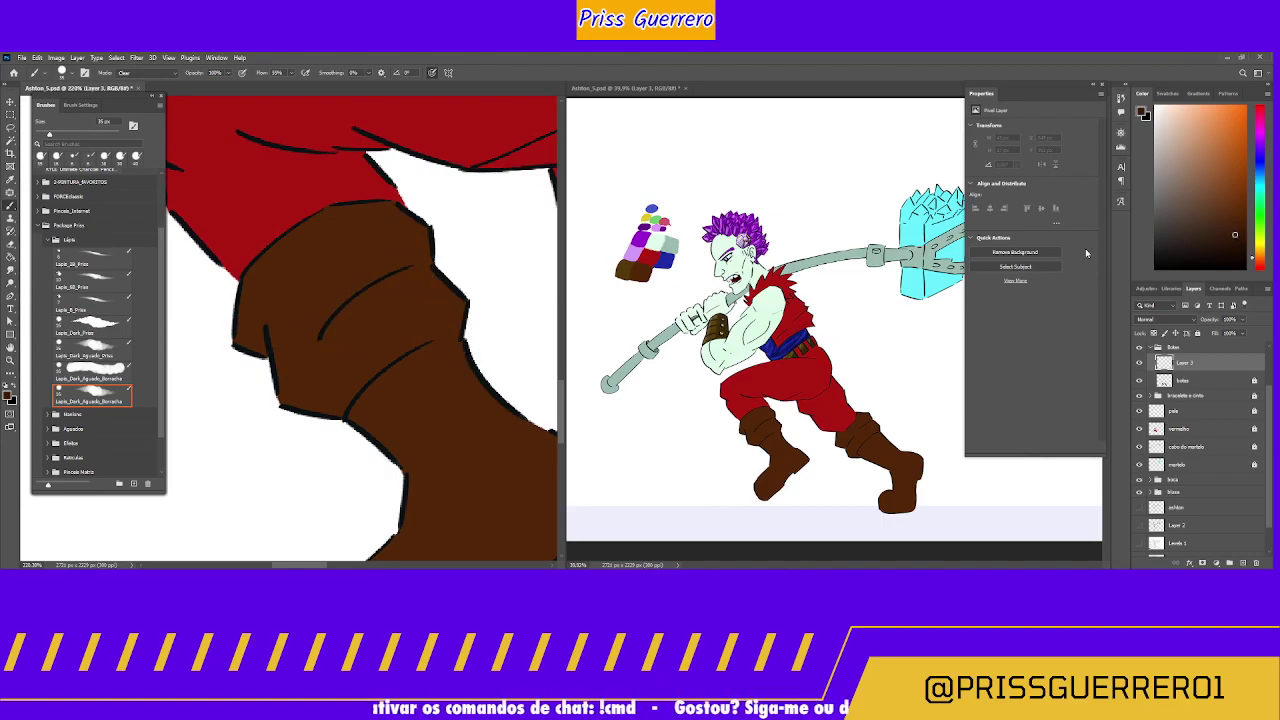
click(92, 352)
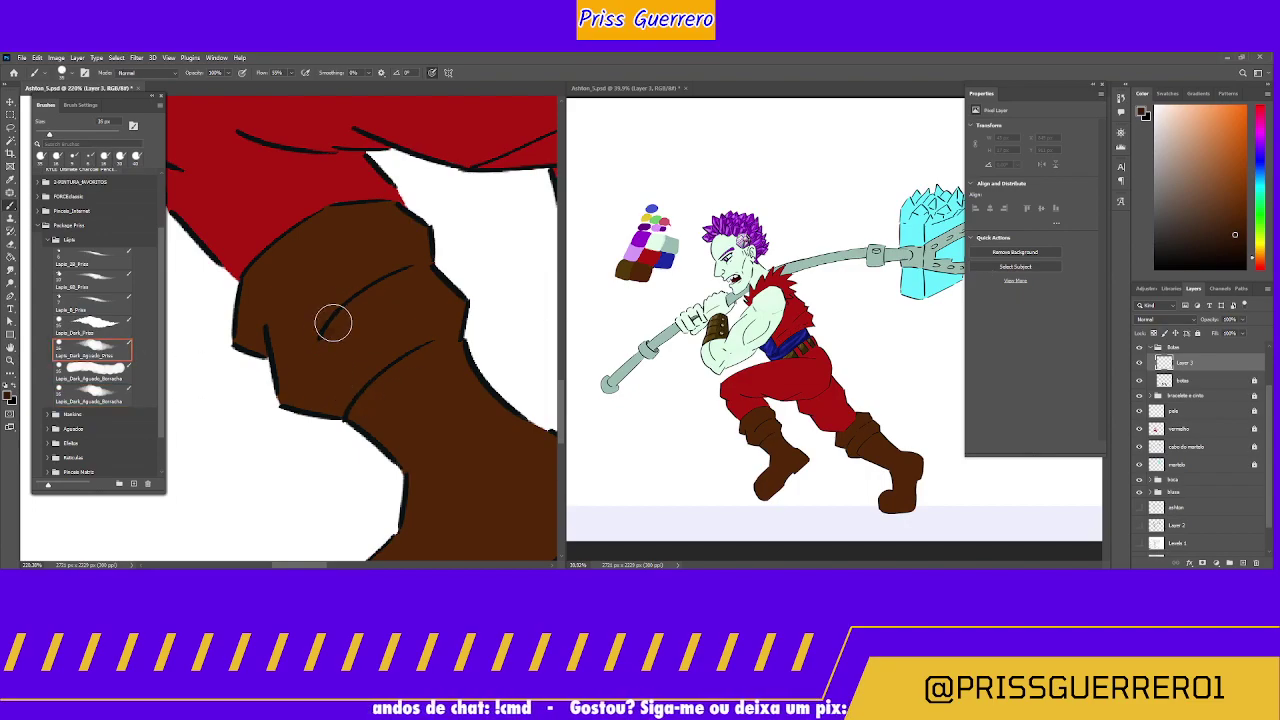
Step: Paint soft brown shading along the front boot's cuff, top and right edges
mouse_move(334, 320)
mouse_down()
mouse_move(420, 271)
mouse_move(394, 289)
mouse_move(337, 279)
mouse_up()
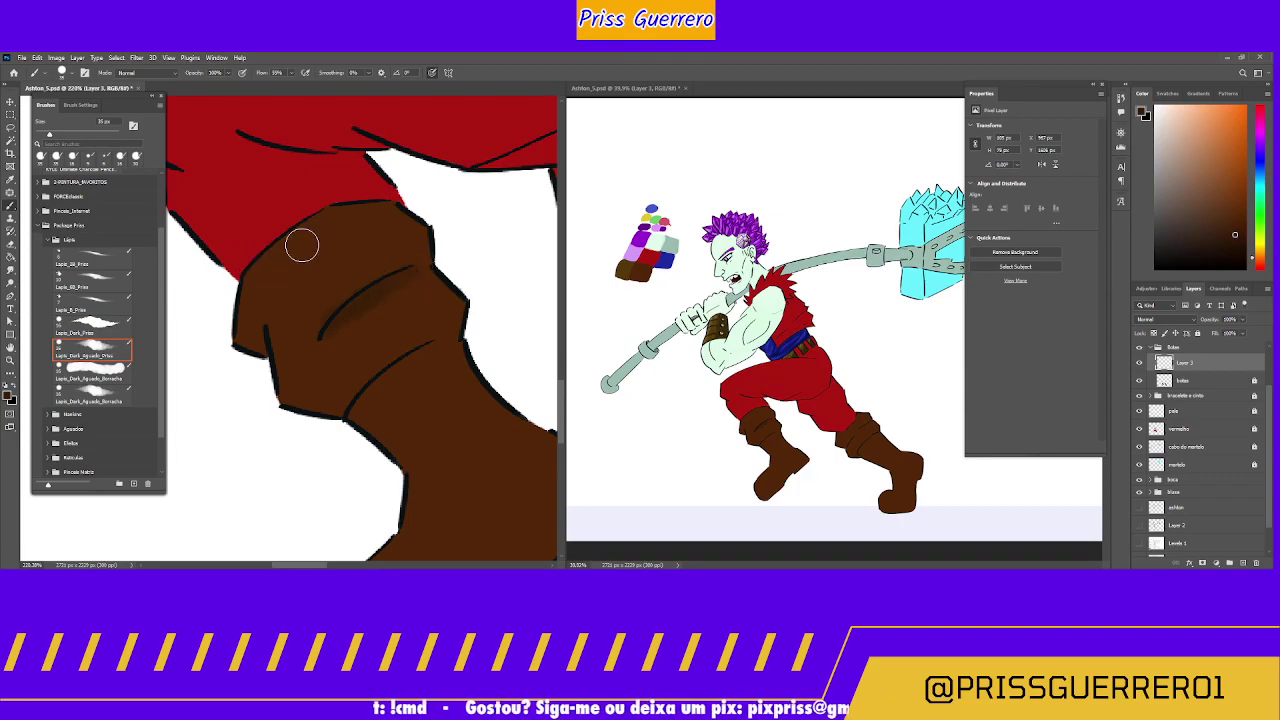
mouse_move(391, 211)
mouse_down()
mouse_move(359, 213)
mouse_move(417, 237)
mouse_move(385, 207)
mouse_move(420, 252)
mouse_up()
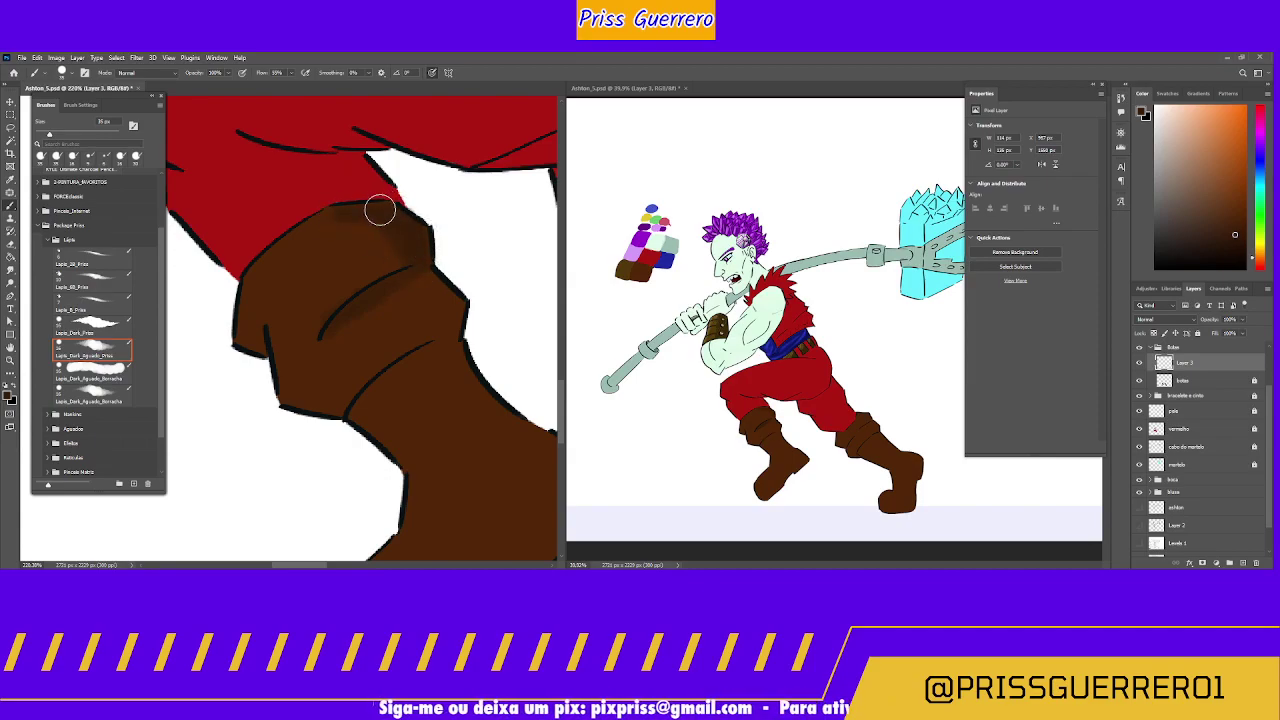
mouse_move(414, 269)
mouse_down()
mouse_move(451, 331)
mouse_move(457, 303)
mouse_move(446, 338)
mouse_move(457, 366)
mouse_move(436, 308)
mouse_move(432, 333)
mouse_move(455, 345)
mouse_move(474, 412)
mouse_move(341, 344)
mouse_move(349, 327)
mouse_move(314, 270)
mouse_move(396, 362)
mouse_move(339, 319)
mouse_move(444, 391)
mouse_move(407, 373)
mouse_move(468, 441)
mouse_move(477, 425)
mouse_move(404, 497)
mouse_move(460, 416)
mouse_move(457, 447)
mouse_move(483, 352)
mouse_up()
mouse_move(410, 430)
mouse_down()
mouse_move(420, 398)
mouse_move(369, 464)
mouse_move(460, 339)
mouse_move(427, 280)
mouse_move(461, 371)
mouse_move(462, 309)
mouse_move(449, 374)
mouse_move(435, 290)
mouse_move(451, 312)
mouse_move(432, 372)
mouse_move(397, 261)
mouse_move(420, 384)
mouse_move(430, 294)
mouse_move(456, 300)
mouse_move(429, 284)
mouse_move(486, 321)
mouse_move(425, 279)
mouse_move(491, 325)
mouse_move(474, 307)
mouse_move(468, 350)
mouse_move(490, 353)
mouse_move(460, 366)
mouse_move(482, 307)
mouse_move(454, 362)
mouse_move(453, 291)
mouse_move(435, 381)
mouse_move(470, 315)
mouse_move(478, 341)
mouse_move(273, 544)
mouse_move(379, 448)
mouse_move(286, 541)
mouse_move(372, 458)
mouse_move(306, 533)
mouse_move(371, 458)
mouse_move(244, 541)
mouse_move(300, 520)
mouse_move(266, 540)
mouse_move(374, 408)
mouse_up()
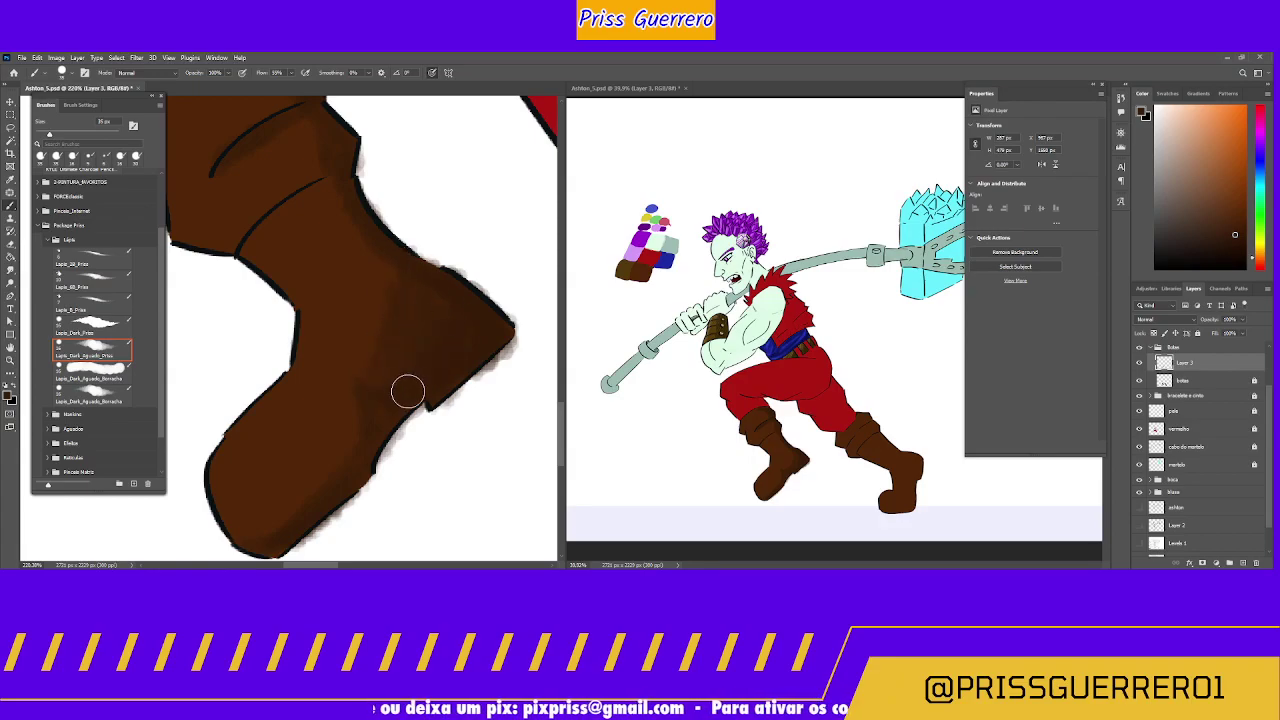
drag(397, 323, 452, 439)
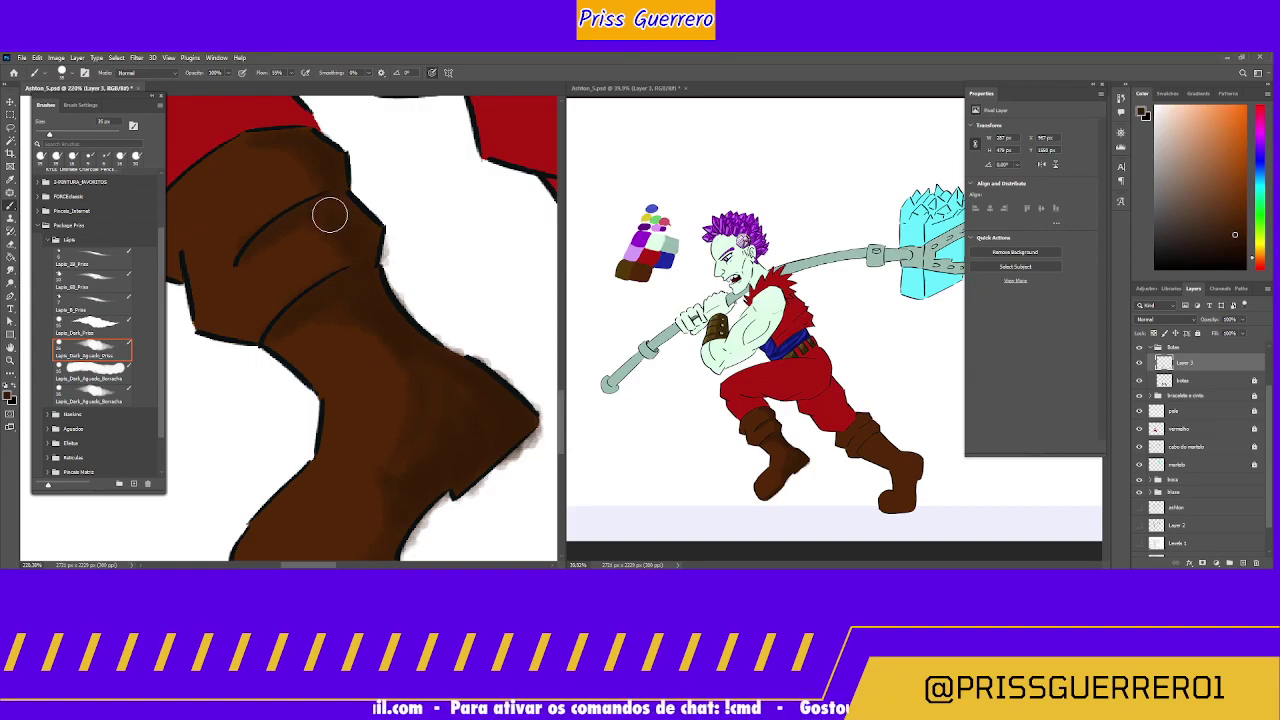
drag(300, 171, 380, 217)
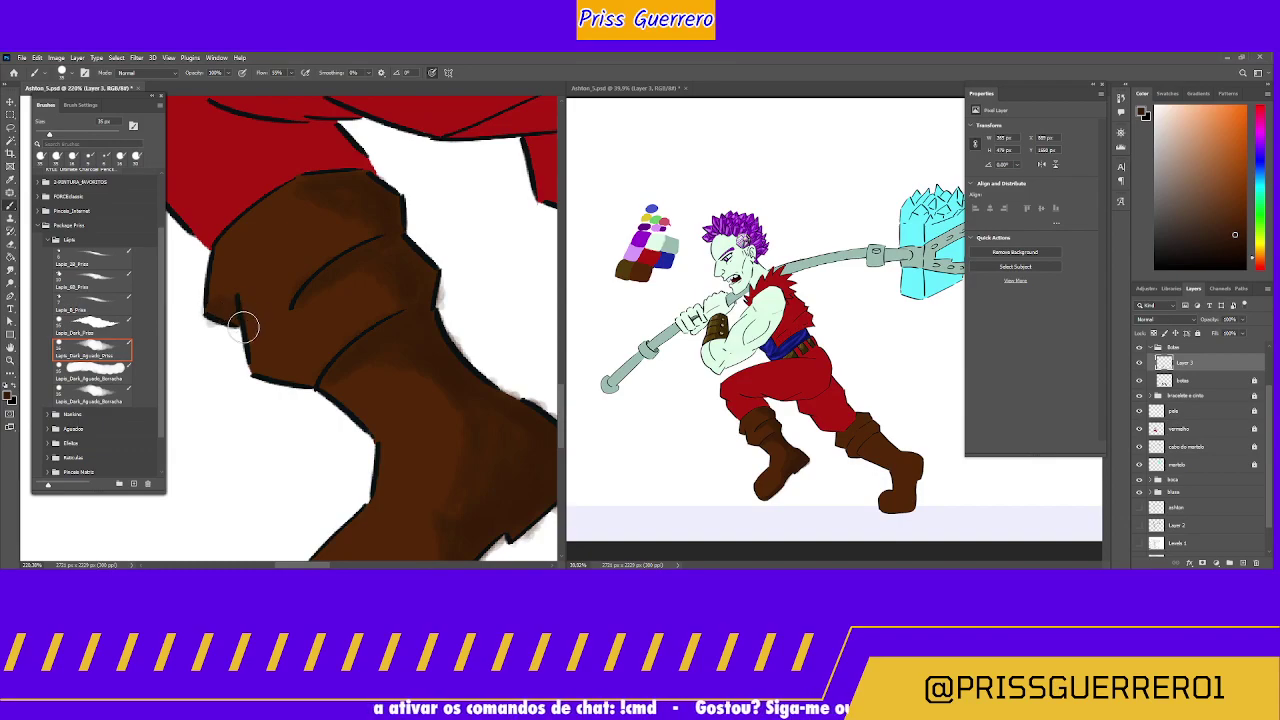
key(z)
drag(215, 305, 258, 280)
key(b)
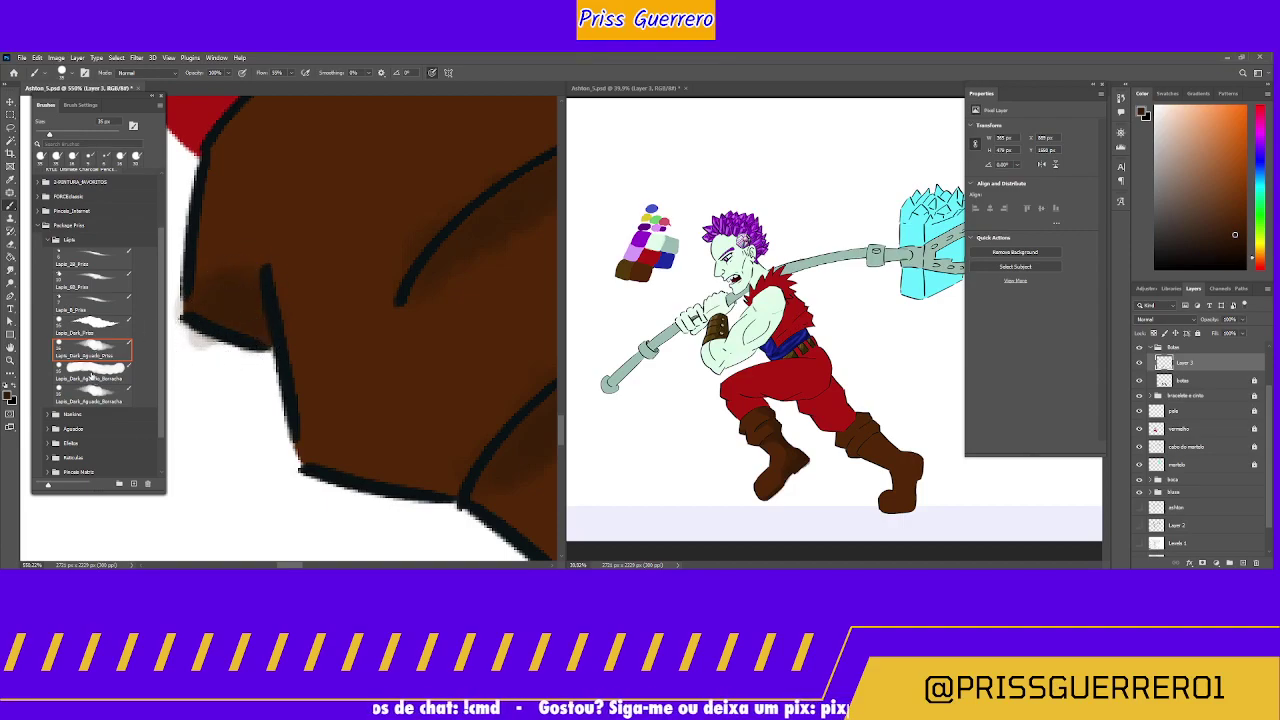
Step: Erase the grey fringe along the boot's edges, notch and tip with the Borracha preset in Clear mode
click(91, 374)
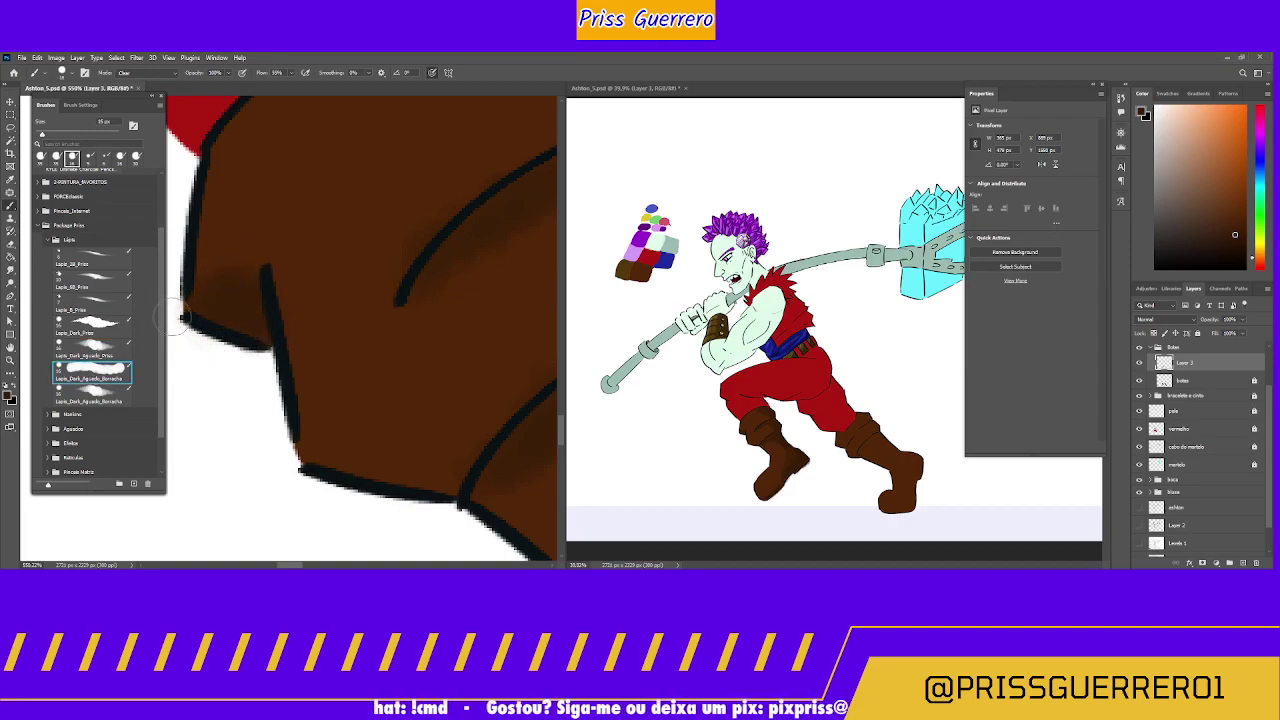
mouse_move(429, 466)
mouse_down()
mouse_move(397, 423)
mouse_move(397, 280)
mouse_up()
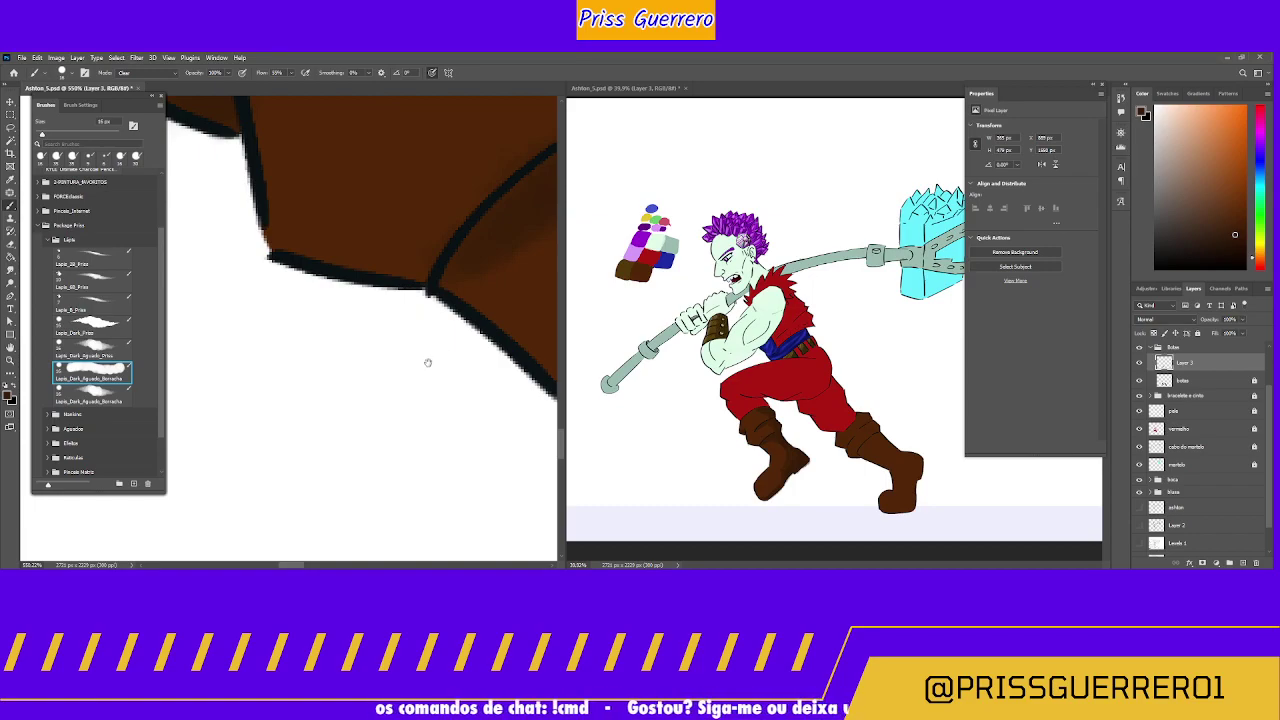
mouse_move(427, 362)
mouse_down()
mouse_move(223, 251)
mouse_move(286, 177)
mouse_move(289, 290)
mouse_move(297, 266)
mouse_move(200, 326)
mouse_move(226, 351)
mouse_up()
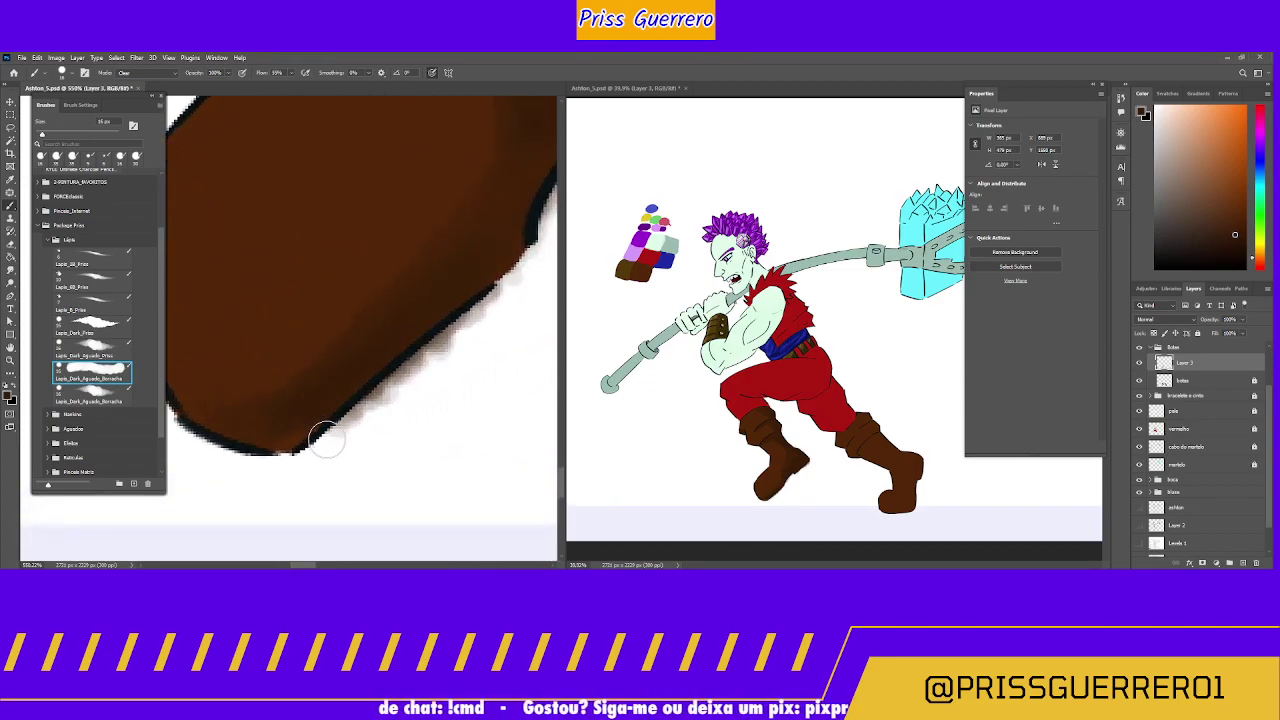
mouse_move(325, 438)
mouse_down()
mouse_move(389, 400)
mouse_move(430, 340)
mouse_move(442, 348)
mouse_up()
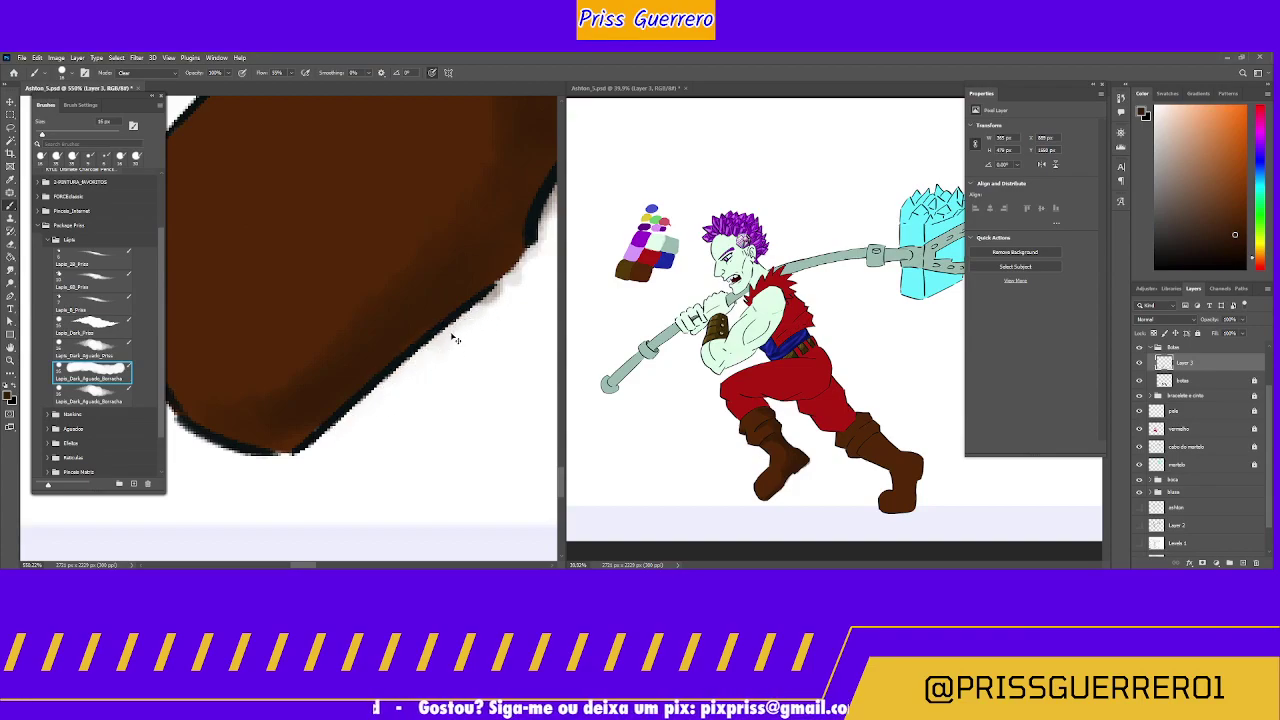
mouse_move(435, 374)
mouse_down()
mouse_move(395, 398)
mouse_move(536, 269)
mouse_move(446, 376)
mouse_move(445, 343)
mouse_move(427, 377)
mouse_move(402, 383)
mouse_move(351, 436)
mouse_up()
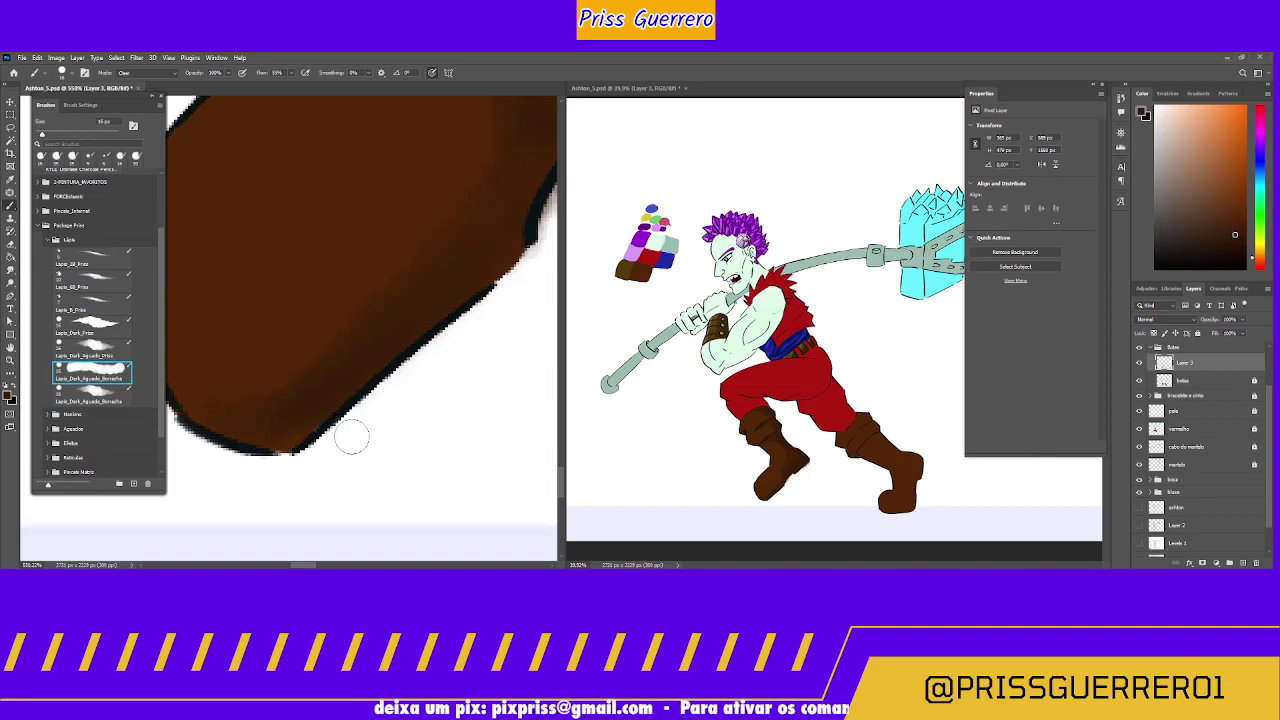
mouse_move(474, 363)
mouse_down()
mouse_move(286, 471)
mouse_move(316, 468)
mouse_up()
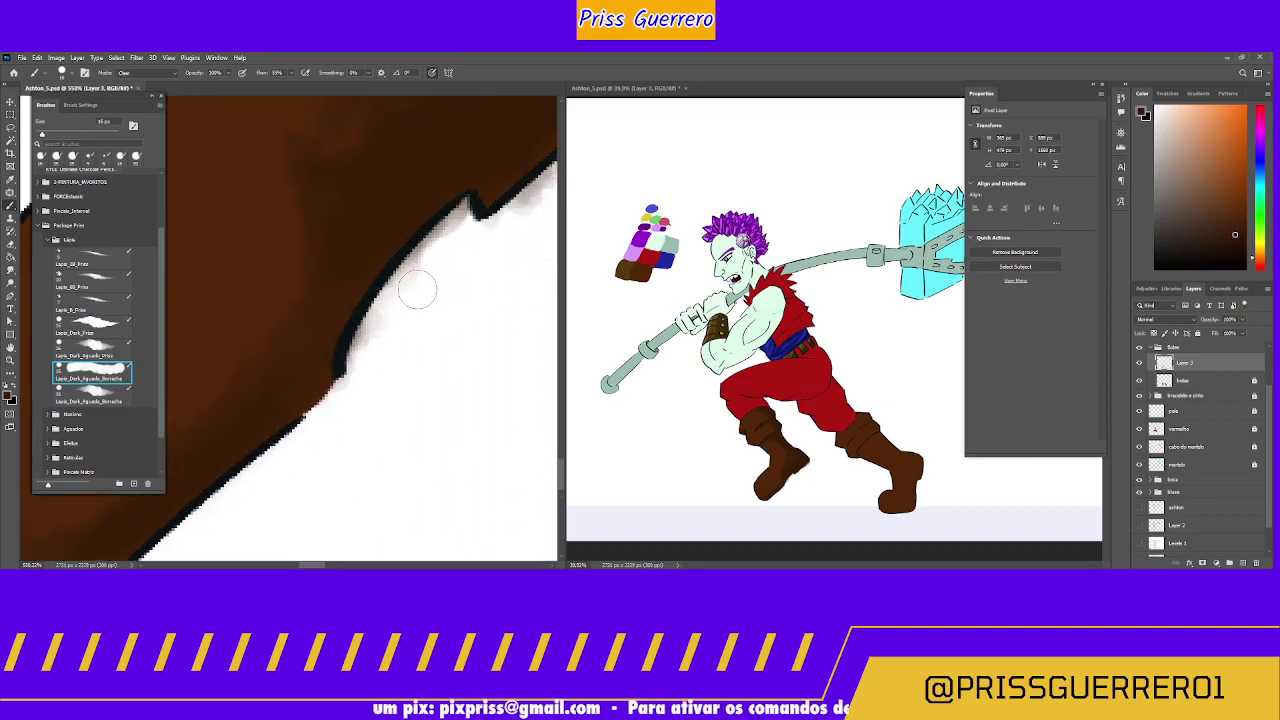
mouse_move(381, 346)
mouse_down()
mouse_move(366, 329)
mouse_move(369, 377)
mouse_move(357, 382)
mouse_up()
mouse_move(434, 251)
mouse_down()
mouse_move(414, 263)
mouse_move(463, 220)
mouse_up()
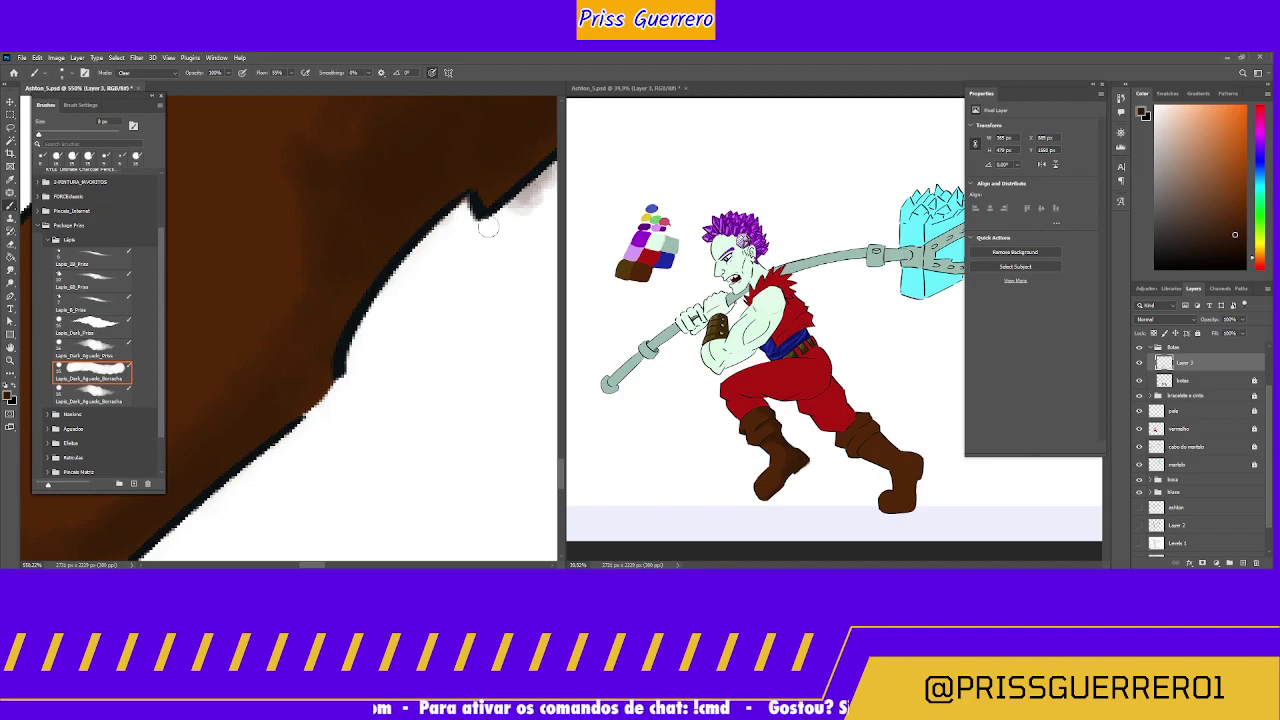
mouse_move(478, 218)
mouse_down()
mouse_move(374, 308)
mouse_move(360, 337)
mouse_move(420, 318)
mouse_move(460, 283)
mouse_move(362, 401)
mouse_up()
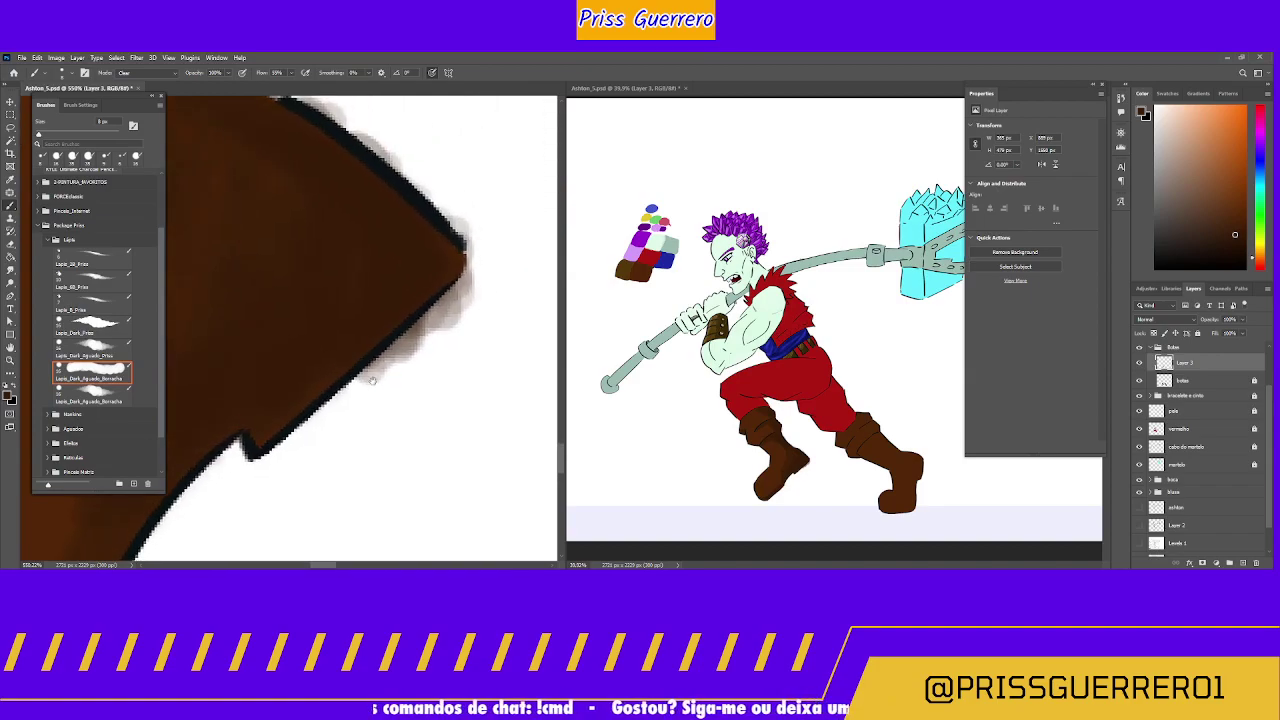
mouse_move(470, 280)
mouse_down()
mouse_move(380, 370)
mouse_move(455, 294)
mouse_move(405, 355)
mouse_move(437, 321)
mouse_up()
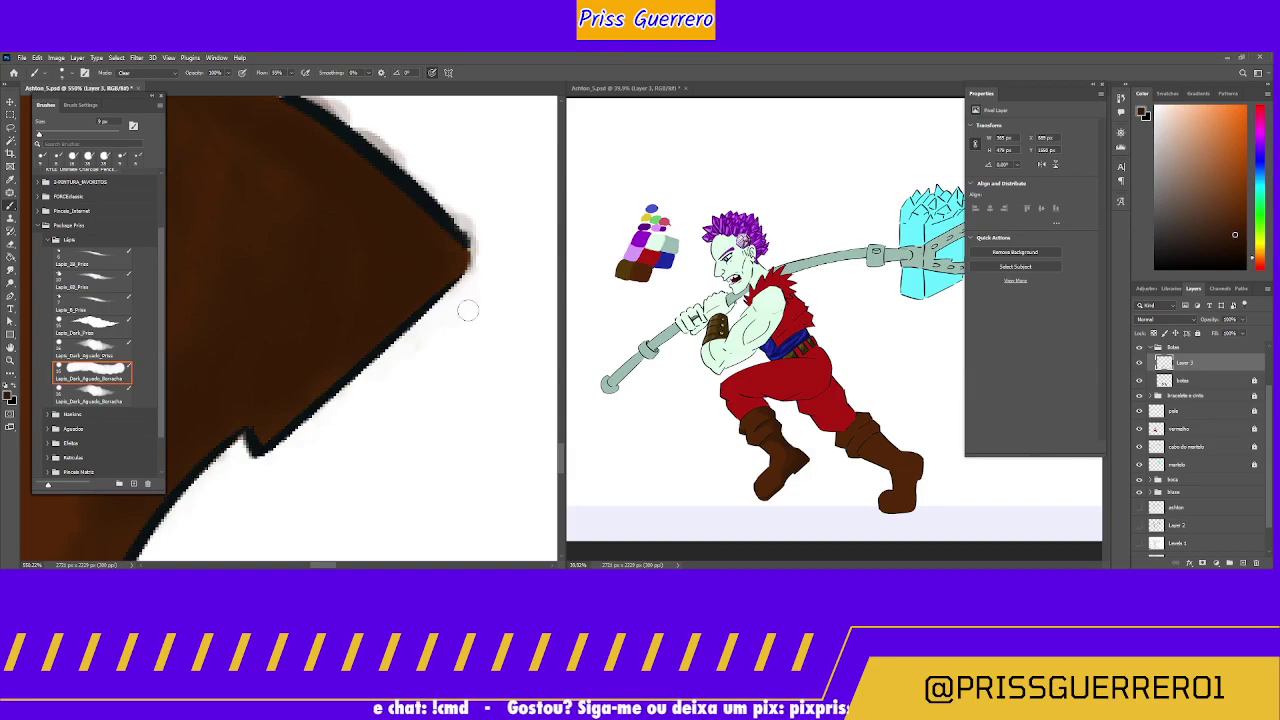
Step: Enlarge the eraser to clear the remaining outline smudges, zoom out, and reselect the shading preset
key(bracketright)
key(bracketright)
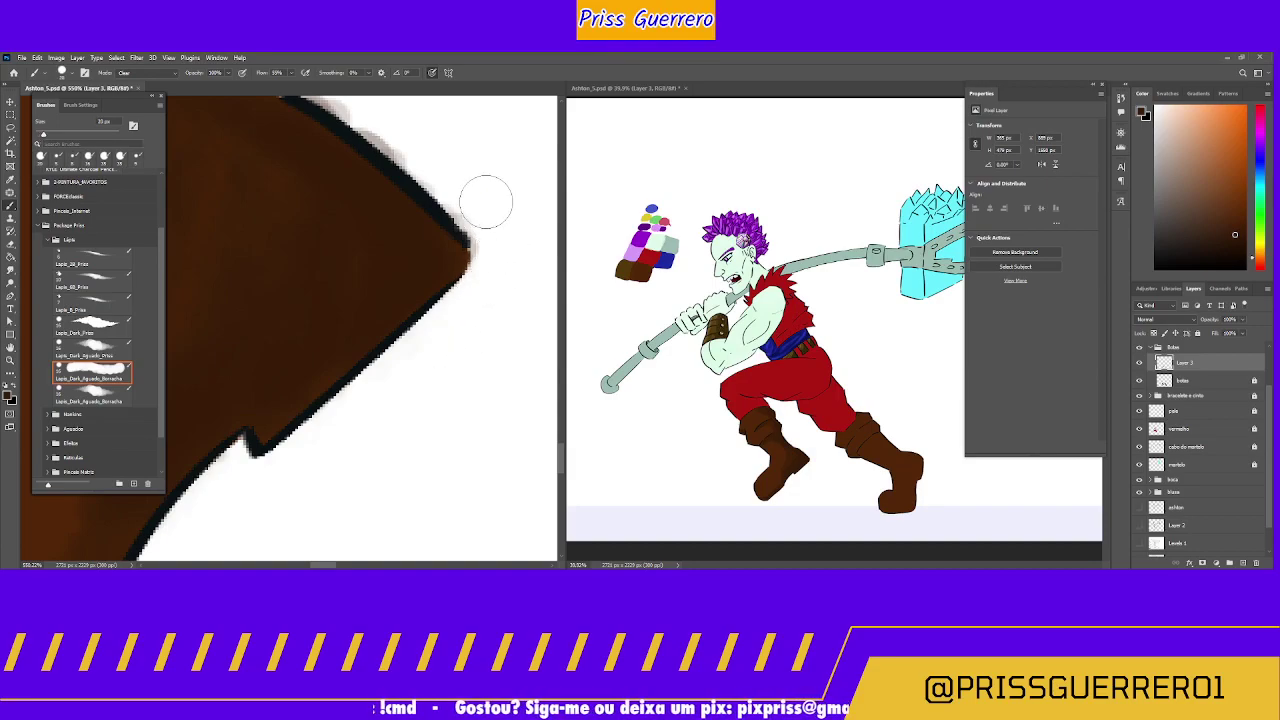
drag(494, 229, 523, 354)
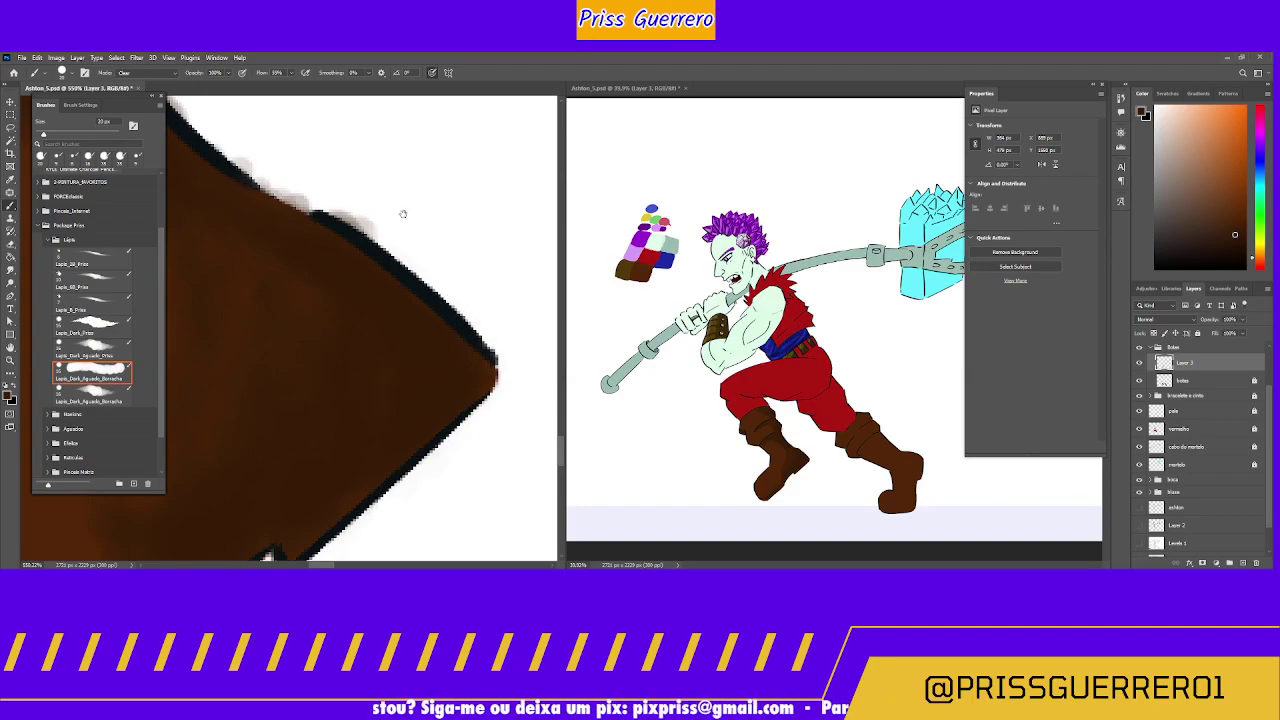
drag(379, 198, 477, 298)
drag(437, 298, 337, 223)
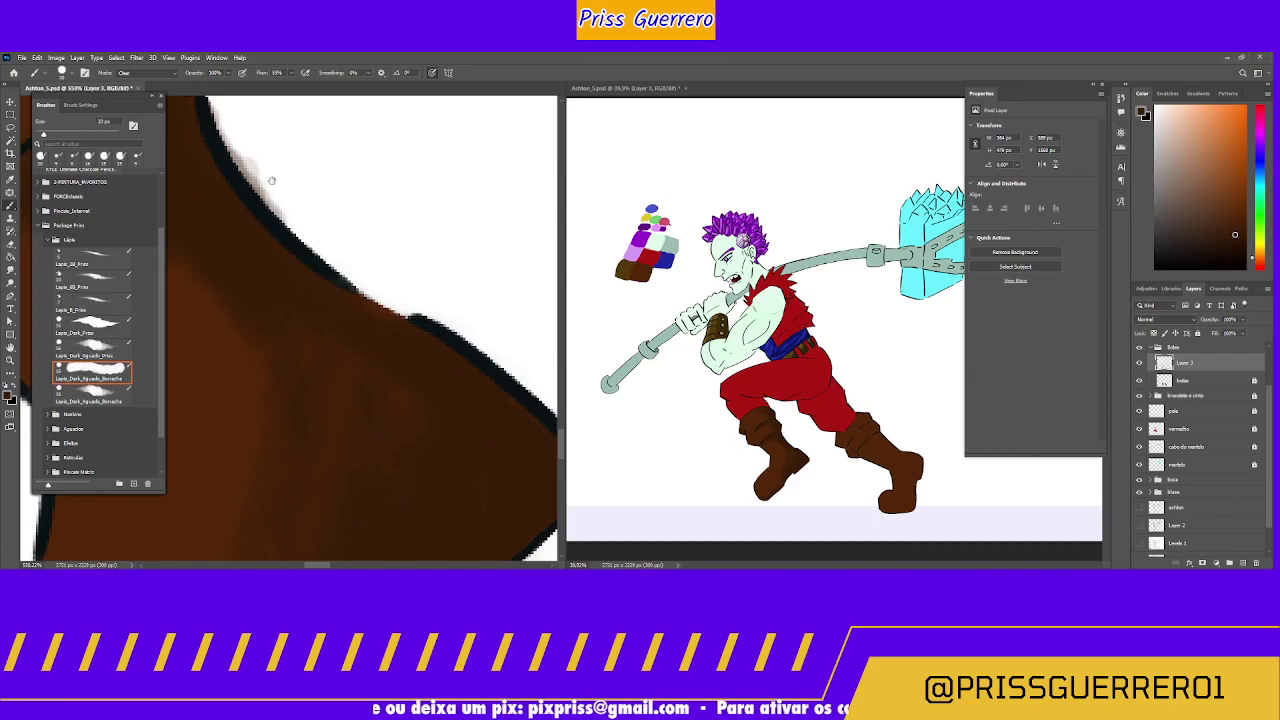
mouse_move(263, 177)
mouse_down()
mouse_move(338, 272)
mouse_move(350, 321)
mouse_move(292, 240)
mouse_move(288, 195)
mouse_move(299, 264)
mouse_move(382, 366)
mouse_move(381, 388)
mouse_move(395, 373)
mouse_move(358, 349)
mouse_move(401, 366)
mouse_move(369, 405)
mouse_move(394, 373)
mouse_move(375, 429)
mouse_move(420, 351)
mouse_up()
key(z)
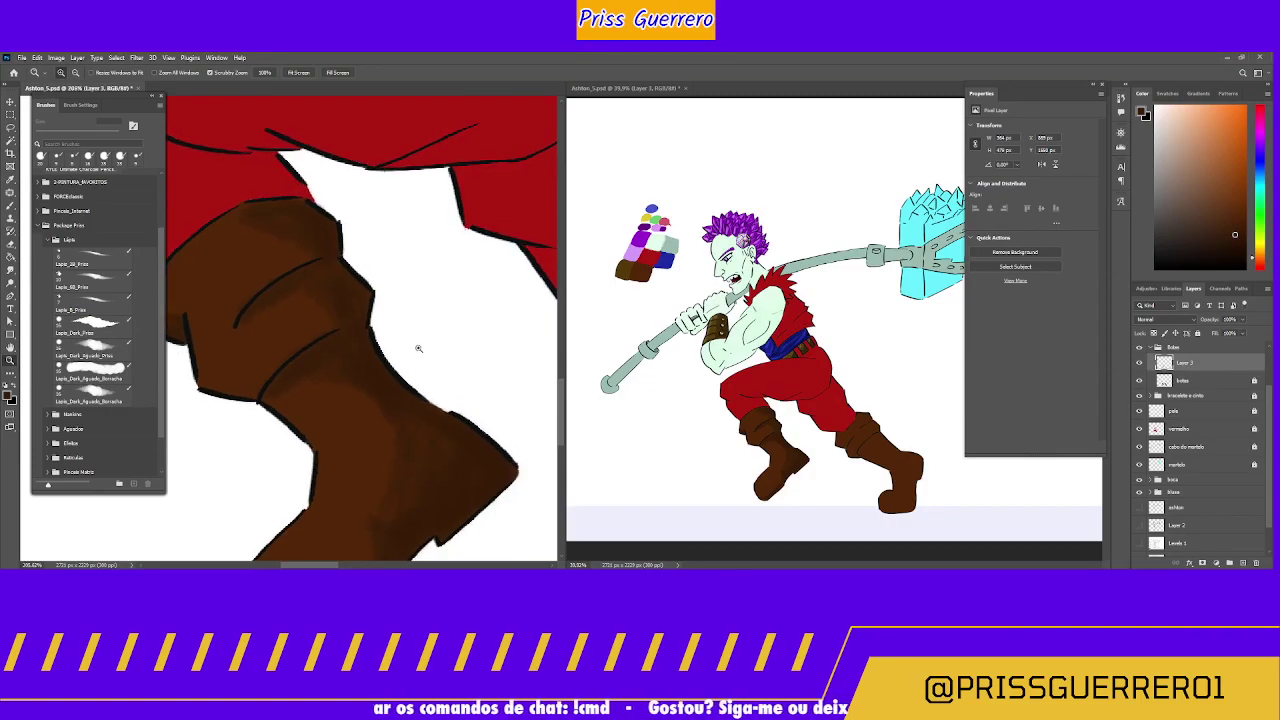
click(104, 347)
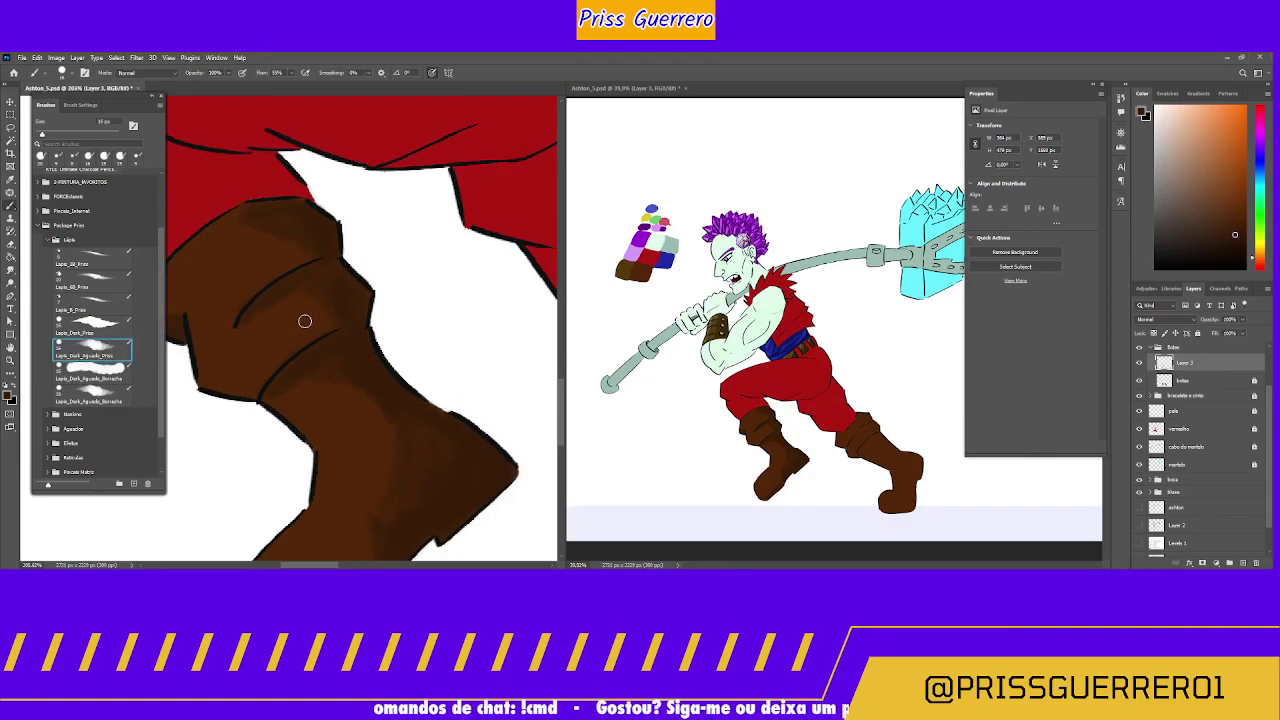
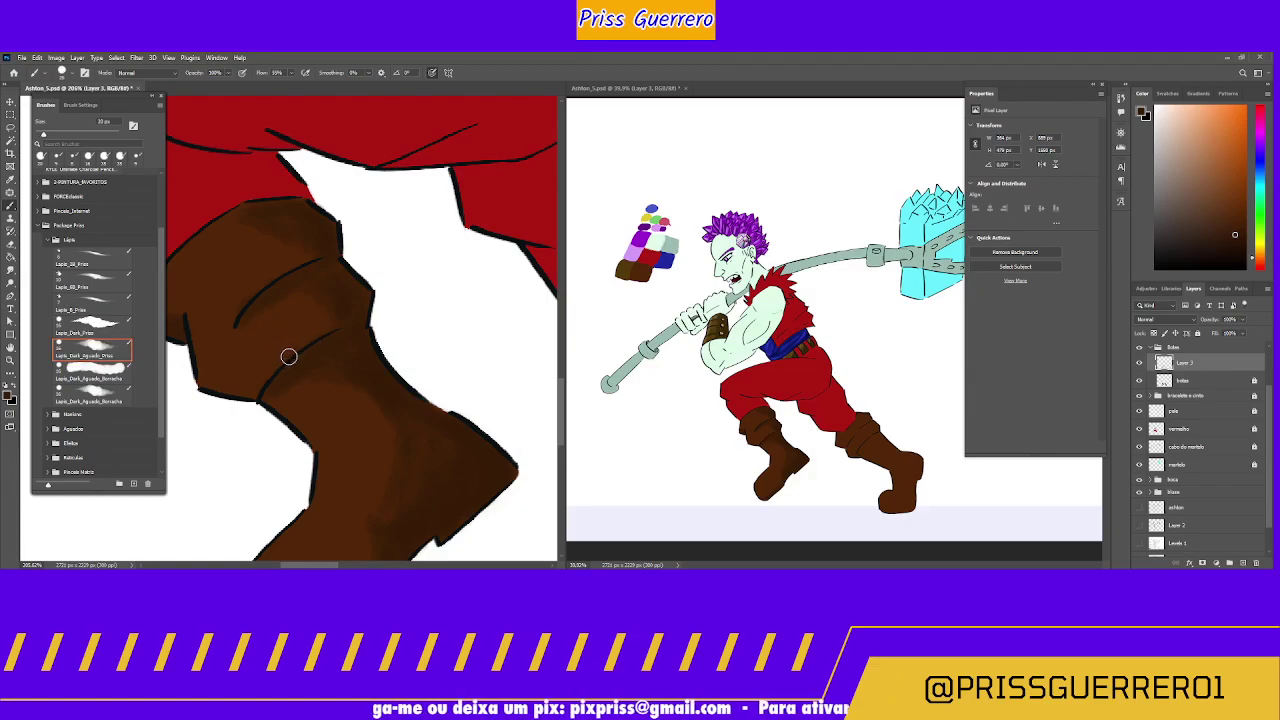
Step: Zoom in close on the boot cuff and pick a larger watercolour pencil brush
key(bracketright)
key(bracketright)
key(bracketright)
key(bracketright)
key(bracketright)
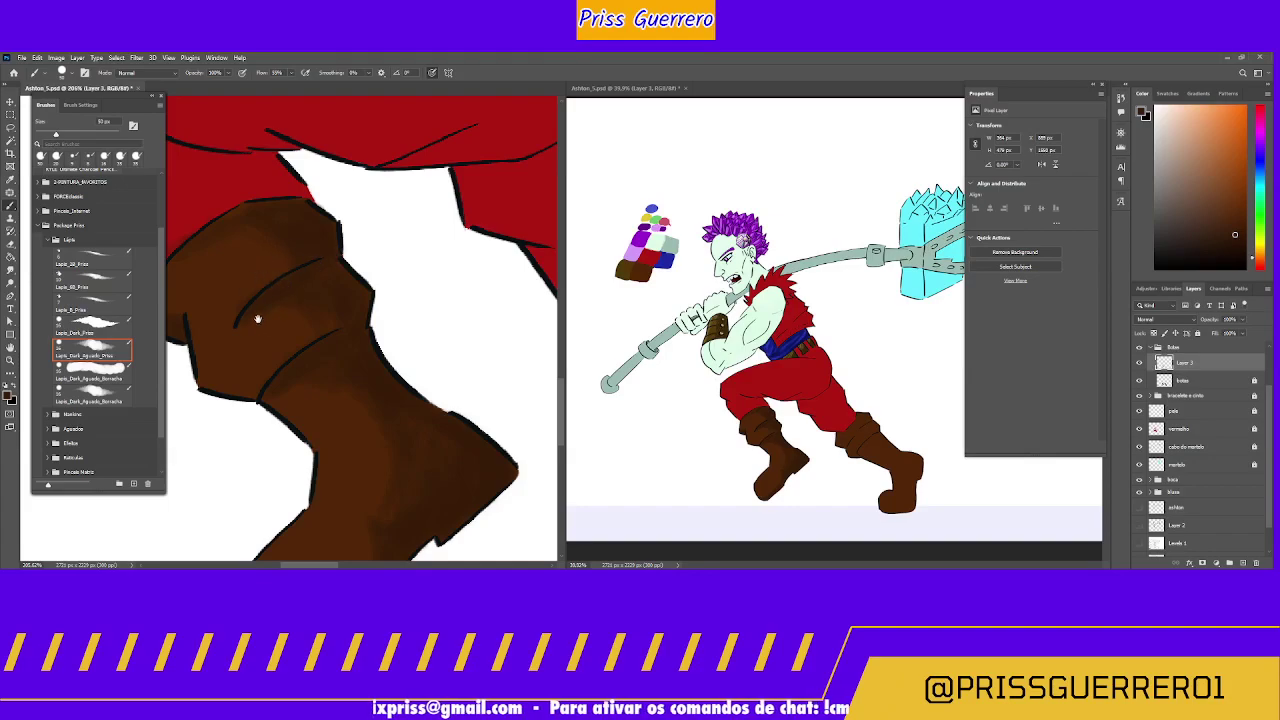
drag(257, 320, 380, 303)
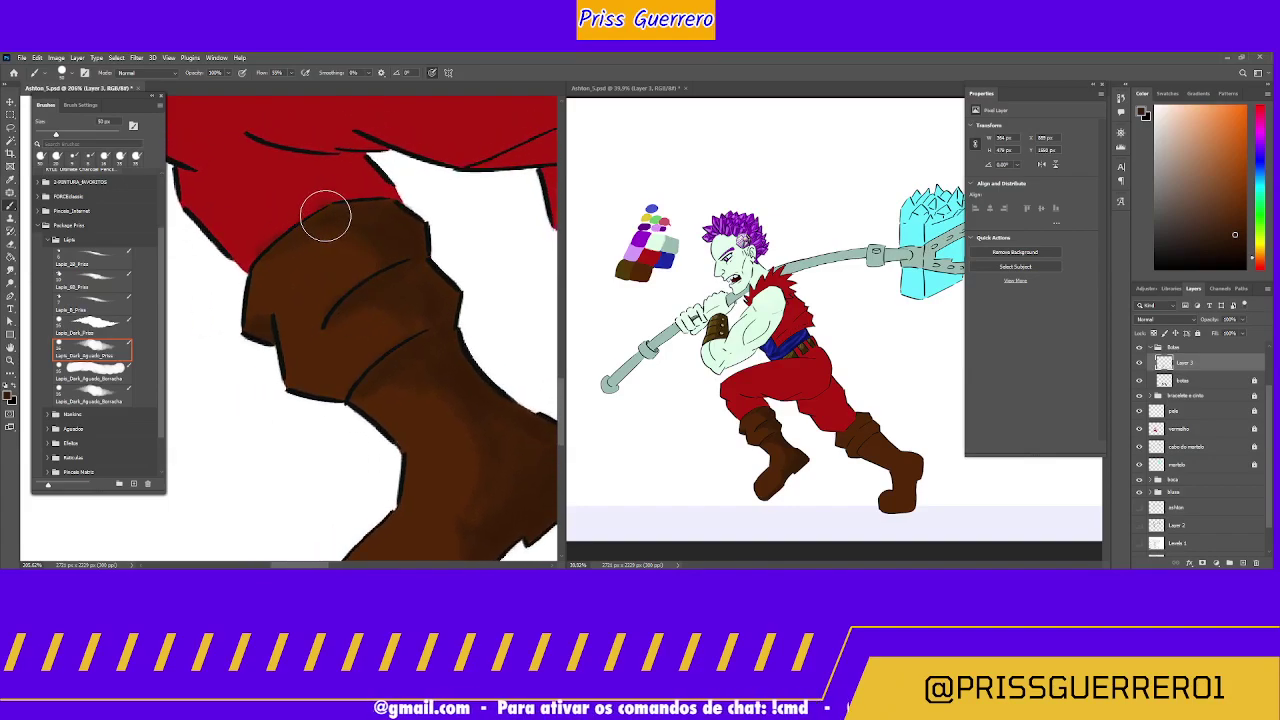
key(ctrl+space)
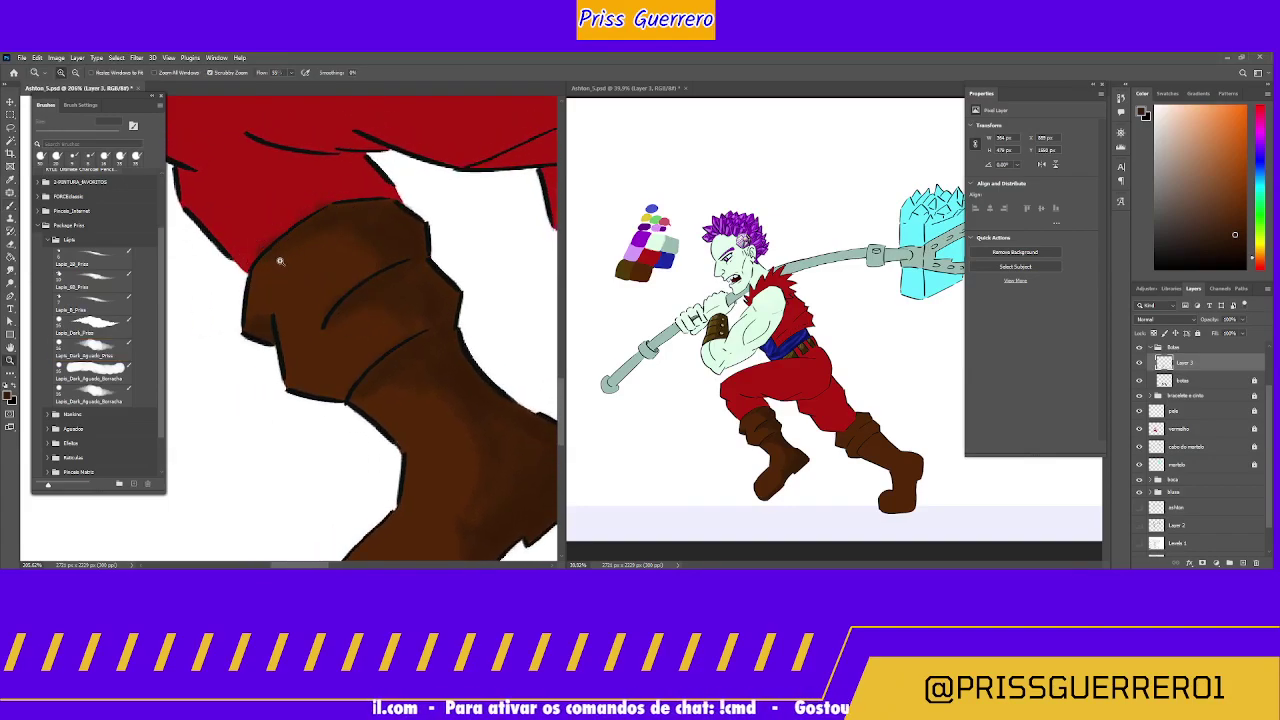
mouse_move(271, 257)
mouse_down()
mouse_move(323, 220)
mouse_move(310, 356)
mouse_up()
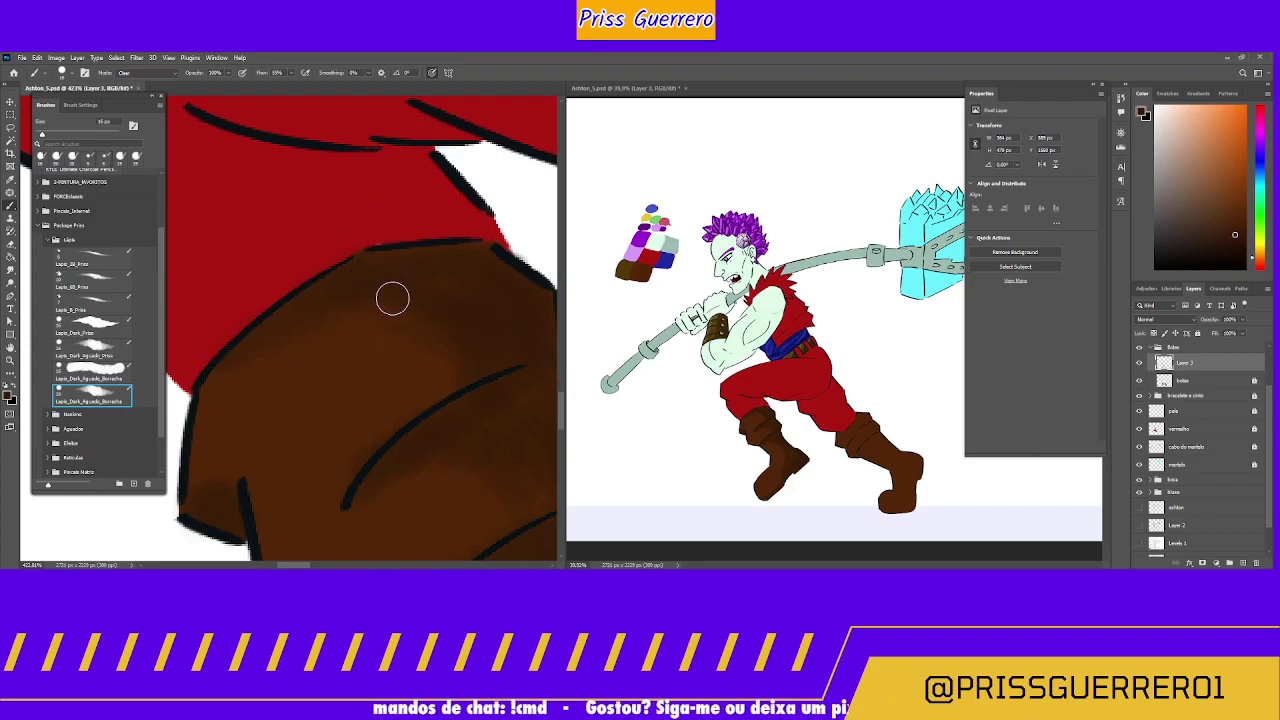
click(104, 352)
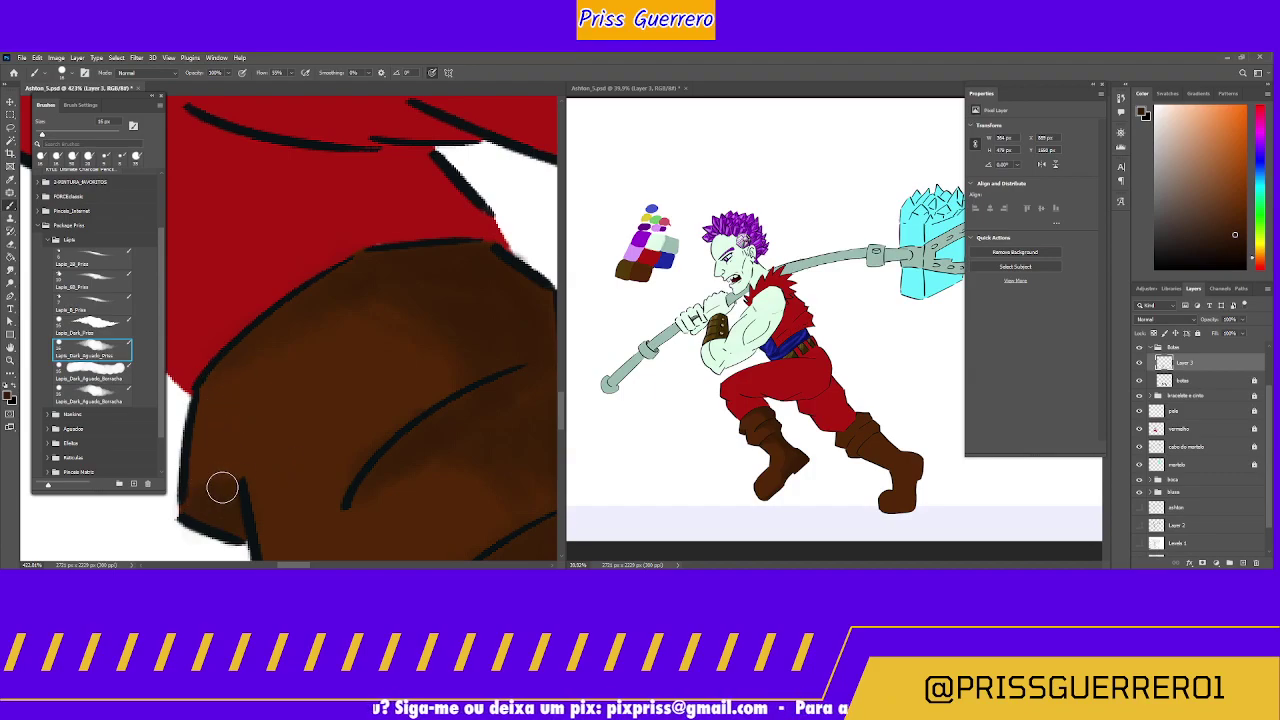
Step: Paint soft darker brown shading across the cuff folds with an enlarged Lapis_Dark_Aguado brush
mouse_move(385, 444)
mouse_down()
mouse_move(283, 334)
mouse_move(291, 309)
mouse_up()
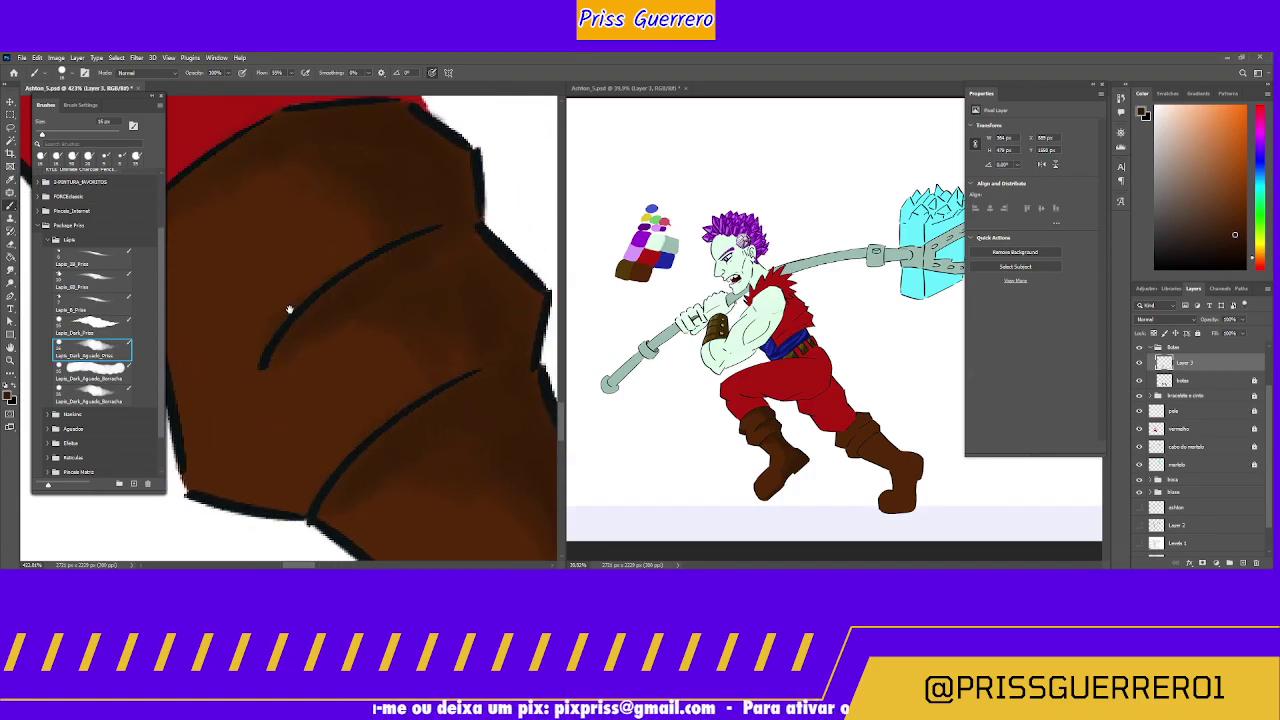
key(period)
key(period)
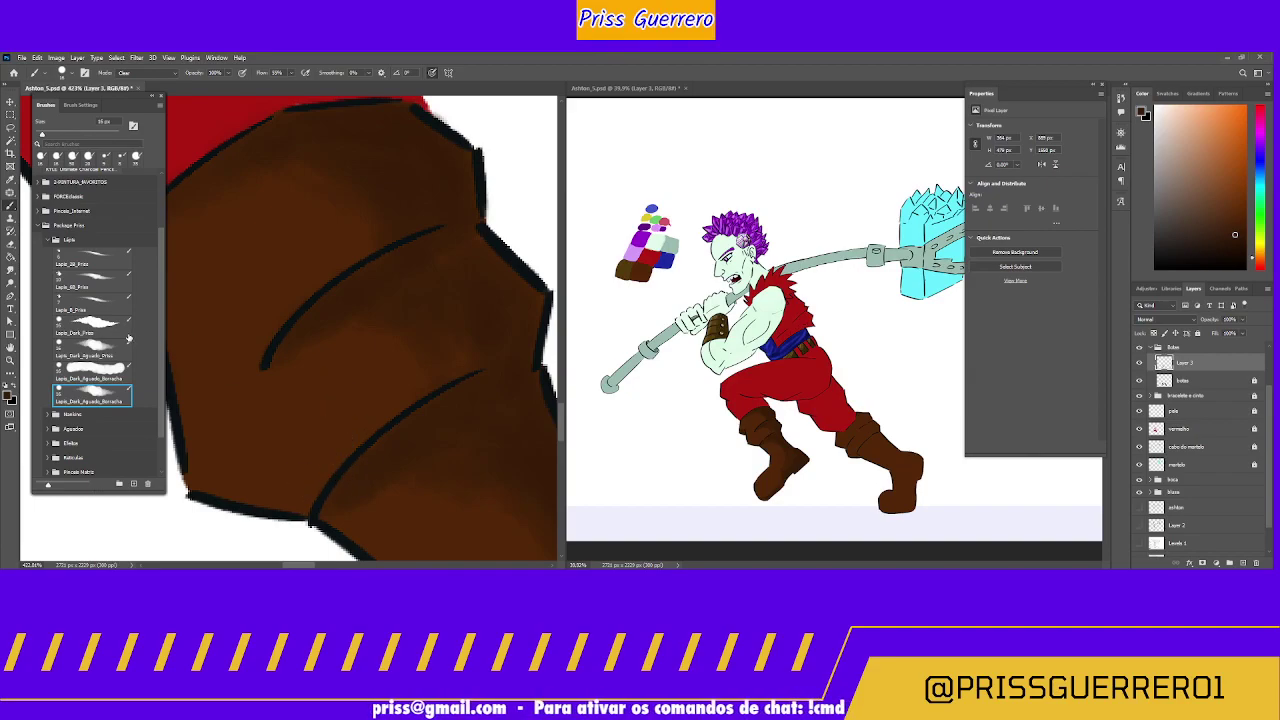
click(97, 351)
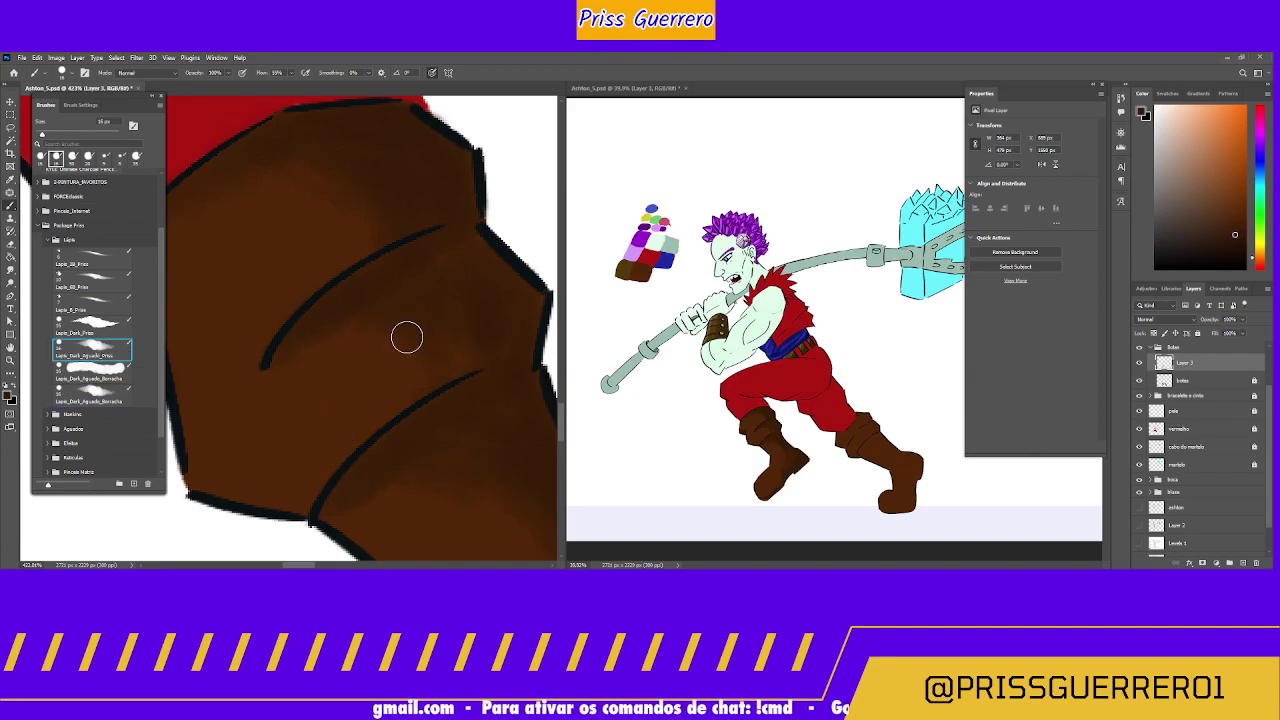
key(bracketright)
key(bracketright)
mouse_move(444, 305)
mouse_down()
mouse_move(374, 422)
mouse_move(435, 345)
mouse_move(341, 461)
mouse_move(409, 329)
mouse_move(337, 459)
mouse_move(387, 330)
mouse_move(360, 431)
mouse_move(433, 363)
mouse_move(434, 428)
mouse_move(418, 317)
mouse_move(363, 266)
mouse_move(438, 323)
mouse_move(432, 355)
mouse_up()
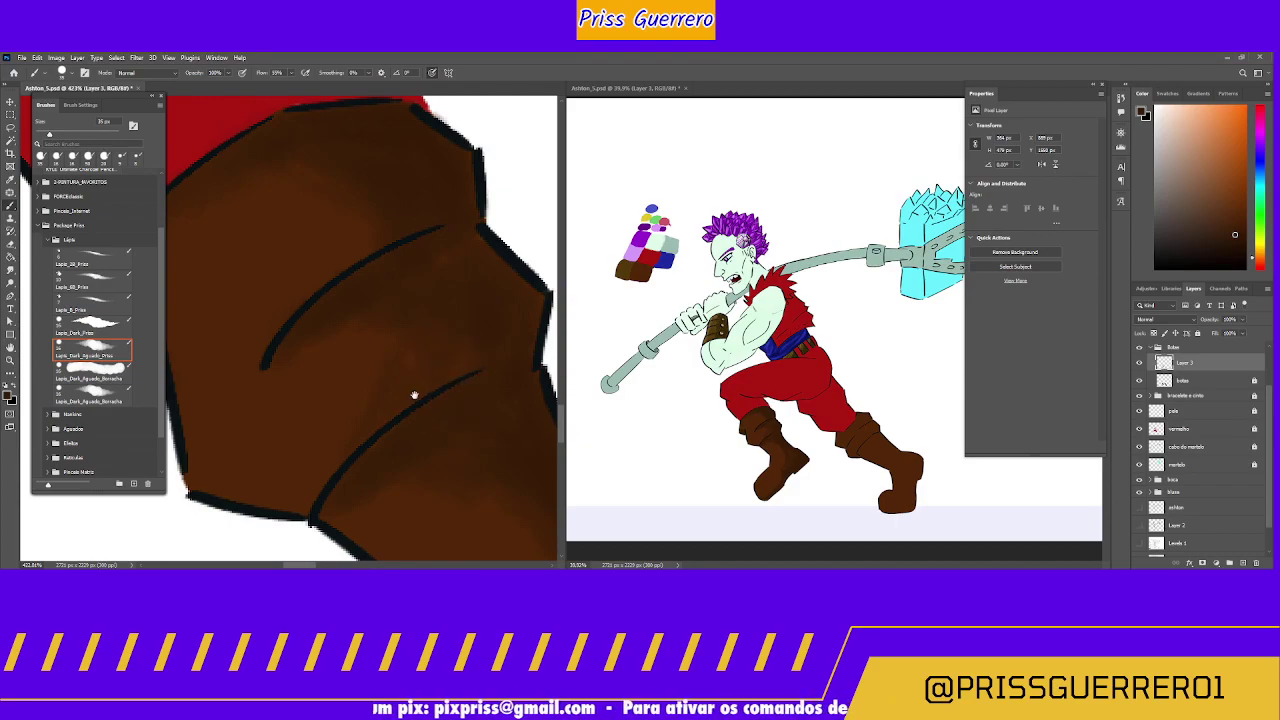
Step: Zoom back out to show the whole boot and more of the leg
mouse_move(414, 395)
mouse_down()
mouse_move(386, 371)
mouse_move(451, 260)
mouse_move(377, 274)
mouse_up()
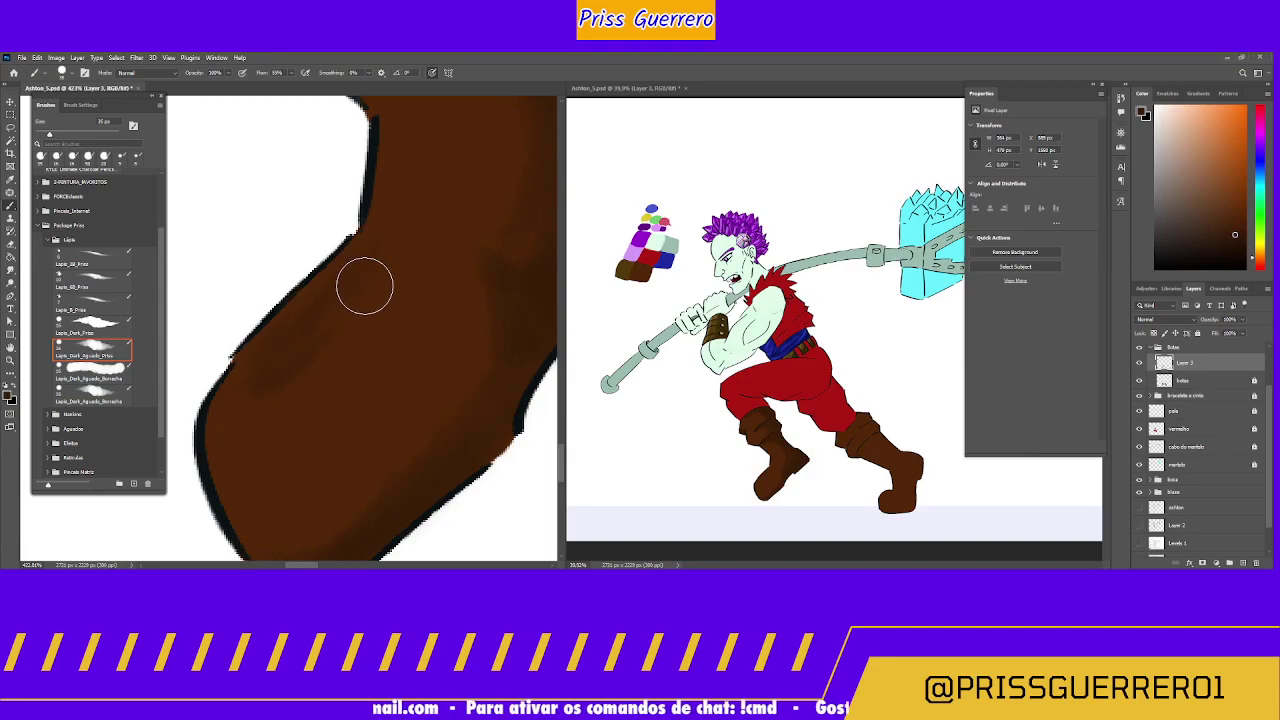
key(z)
scroll(361, 300, down, 5)
drag(378, 276, 360, 345)
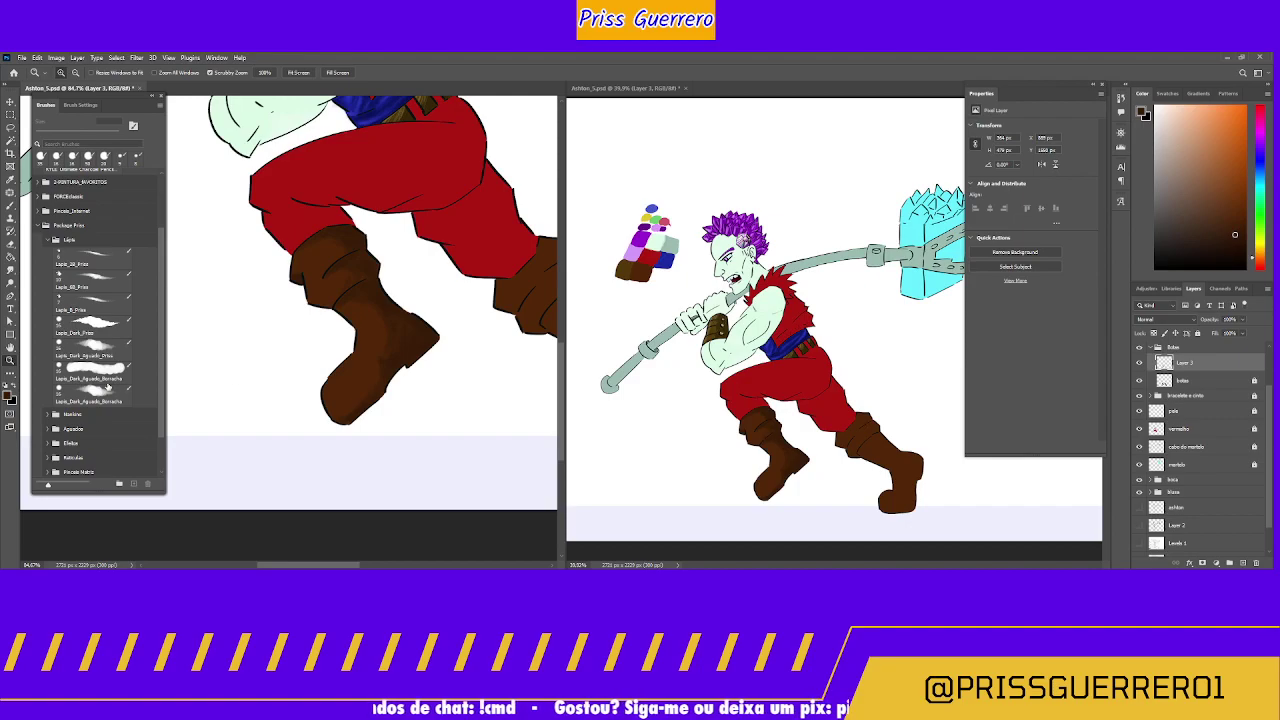
Step: Choose a Lapis_Dark_Aguado watercolour preset and zoom in close on the boot cuff
click(98, 400)
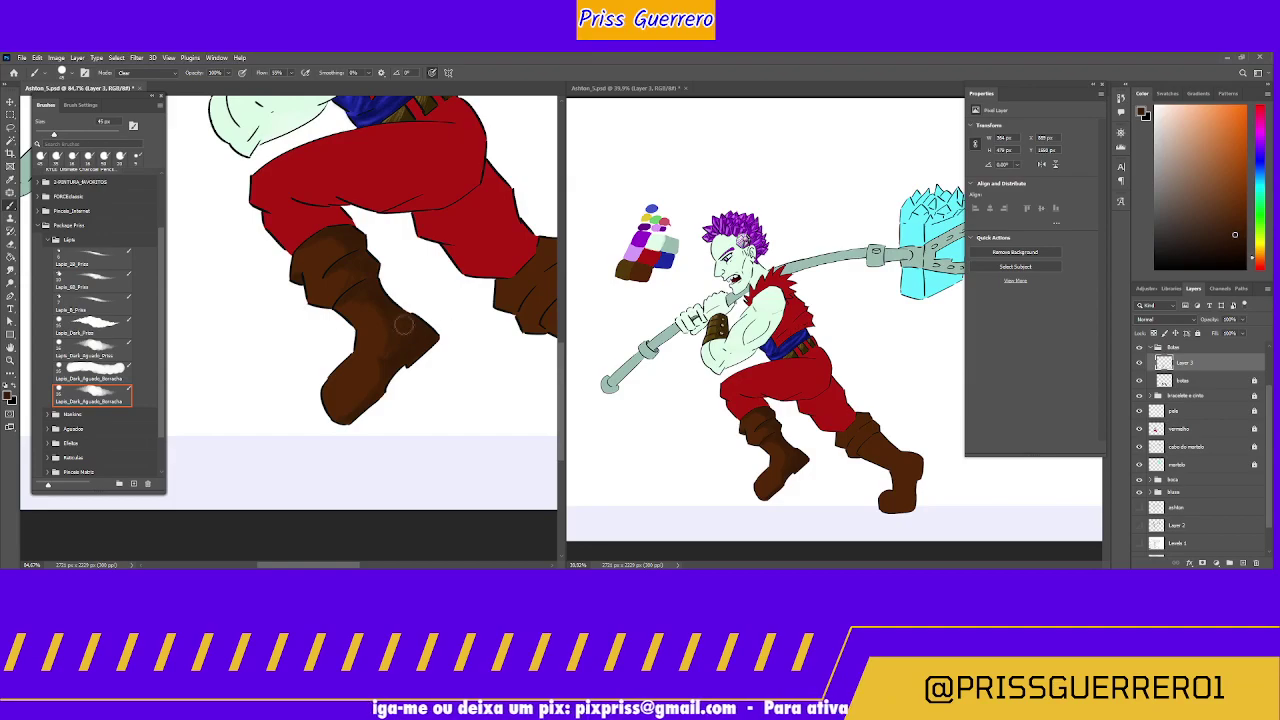
click(114, 352)
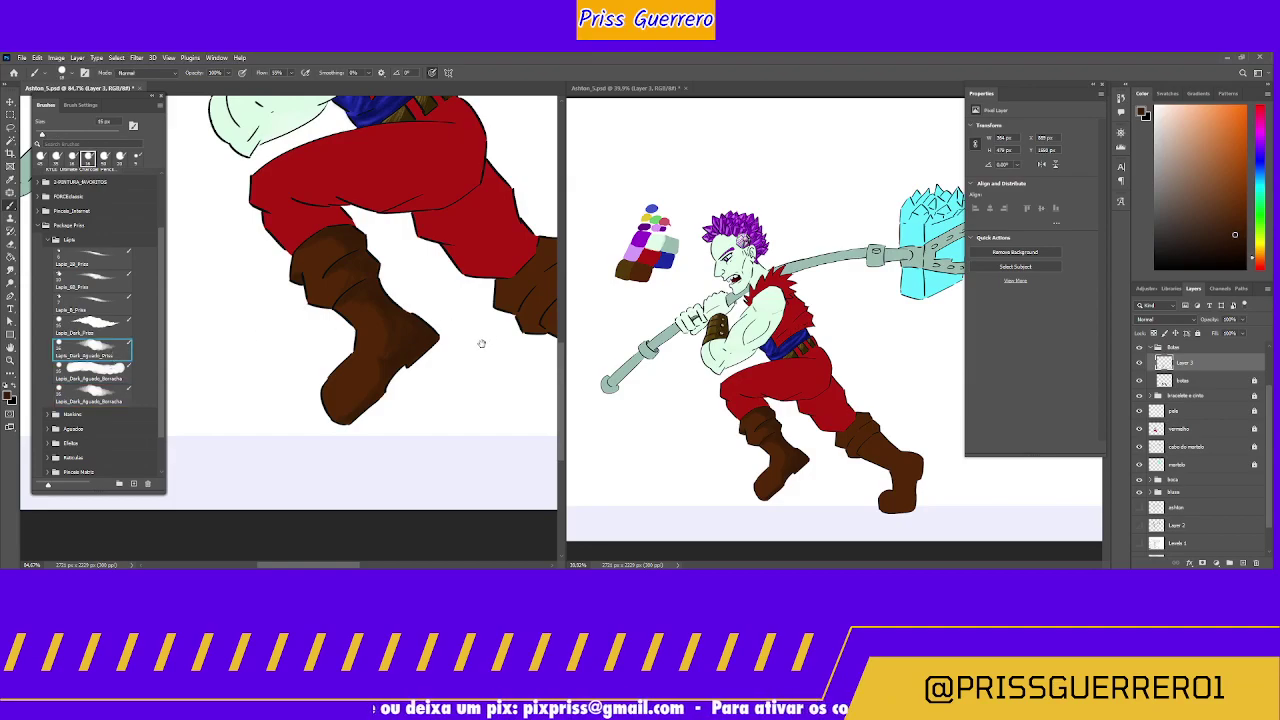
drag(481, 343, 508, 389)
key(z)
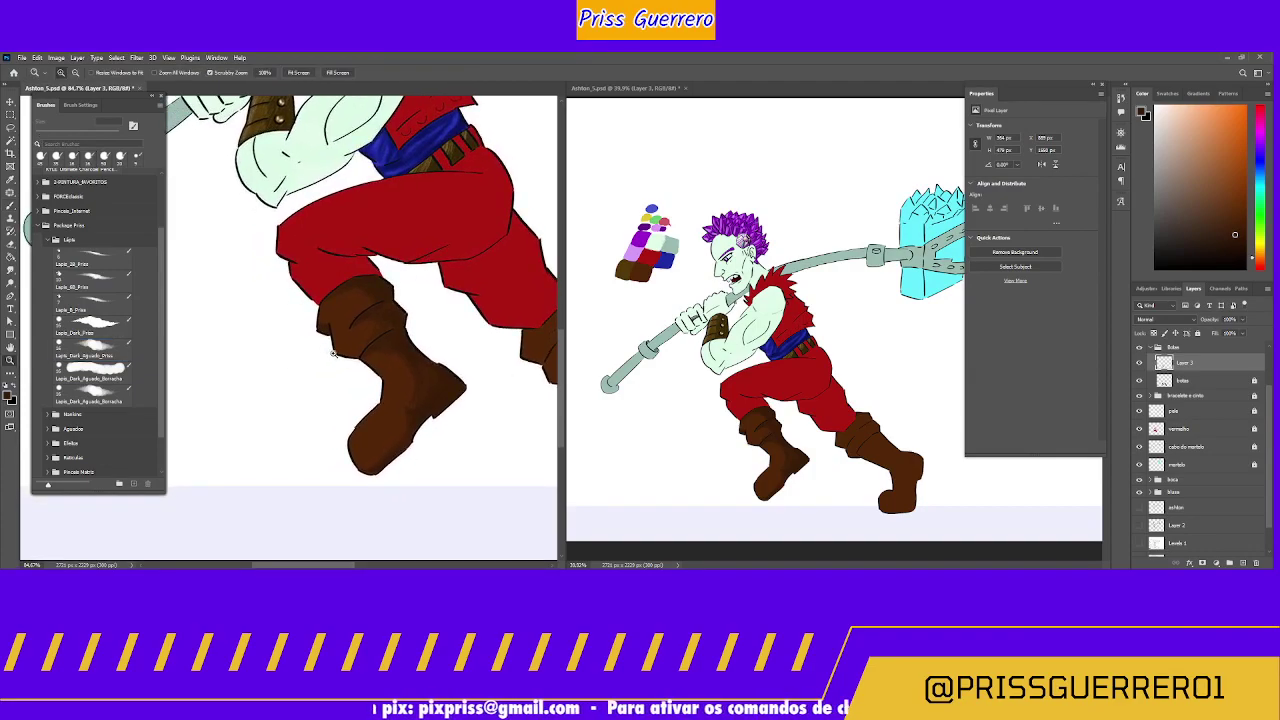
drag(333, 353, 391, 294)
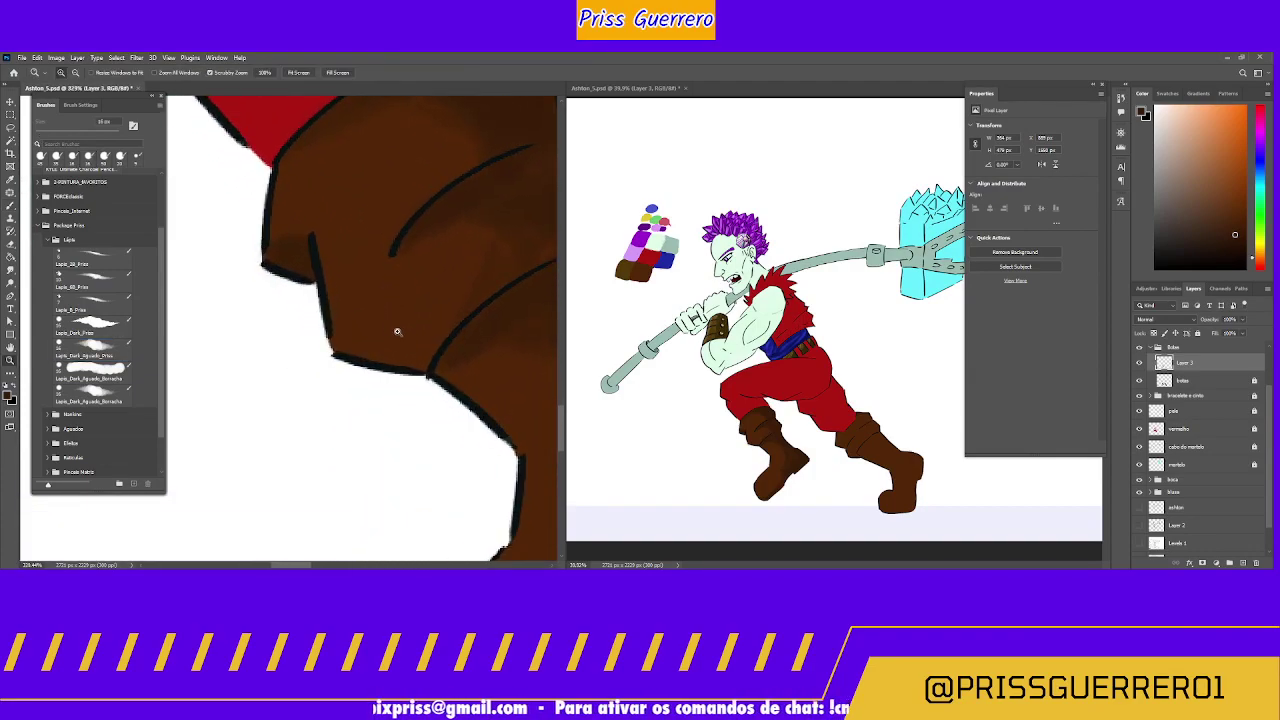
Step: Shade along the boot edge and lower outline, then erase the excess paint there
key(b)
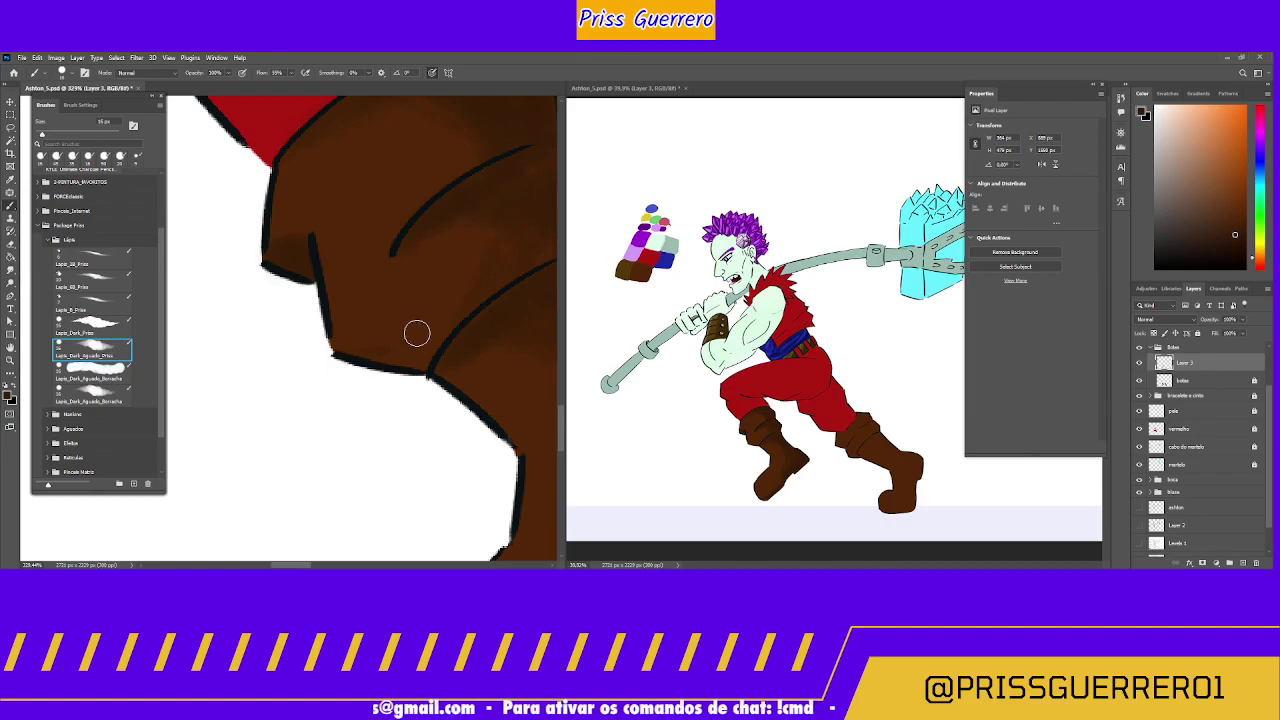
drag(341, 357, 417, 366)
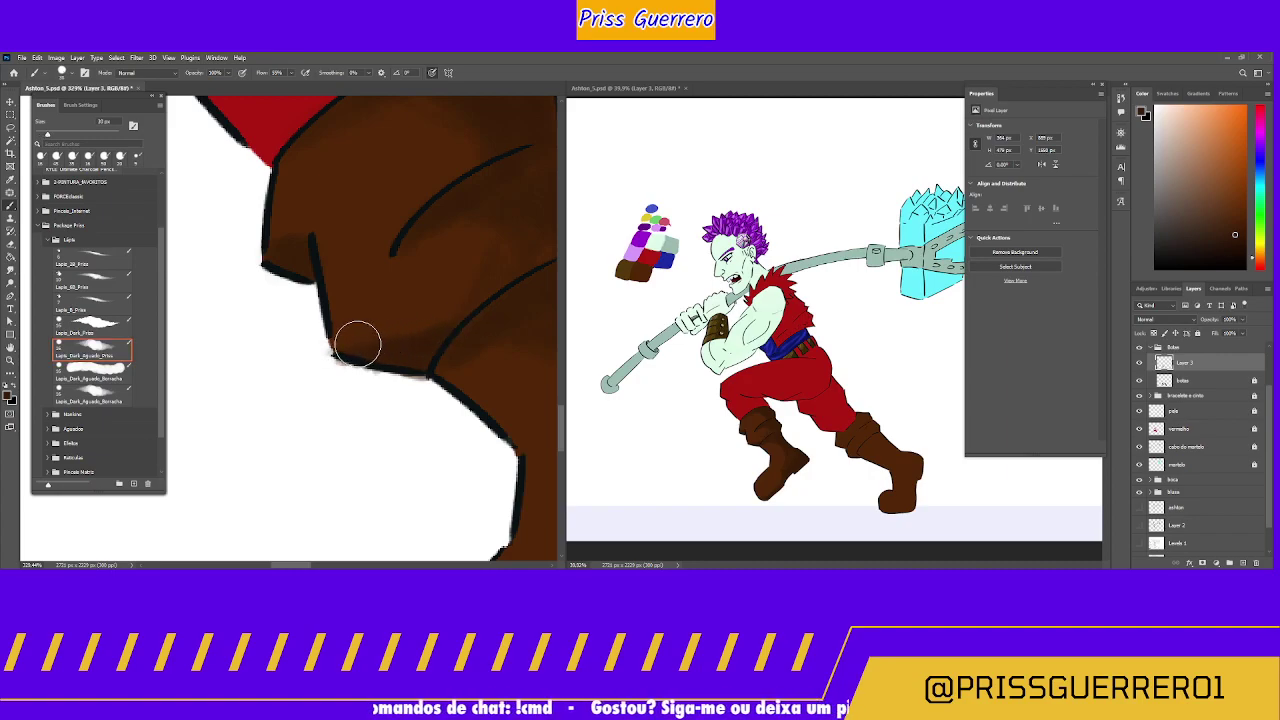
key(bracketright)
key(bracketright)
key(bracketright)
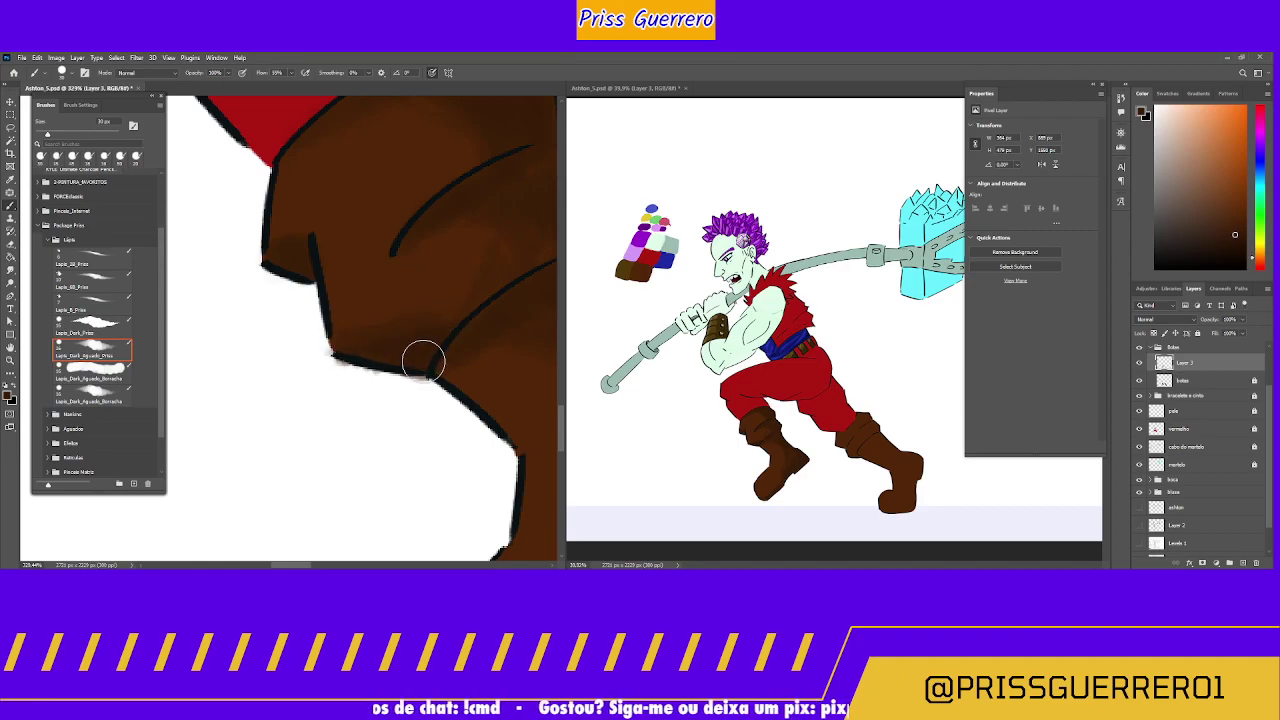
mouse_move(420, 357)
mouse_down()
mouse_move(371, 350)
mouse_move(430, 340)
mouse_move(365, 343)
mouse_move(400, 348)
mouse_move(364, 373)
mouse_move(340, 368)
mouse_move(424, 386)
mouse_up()
click(100, 373)
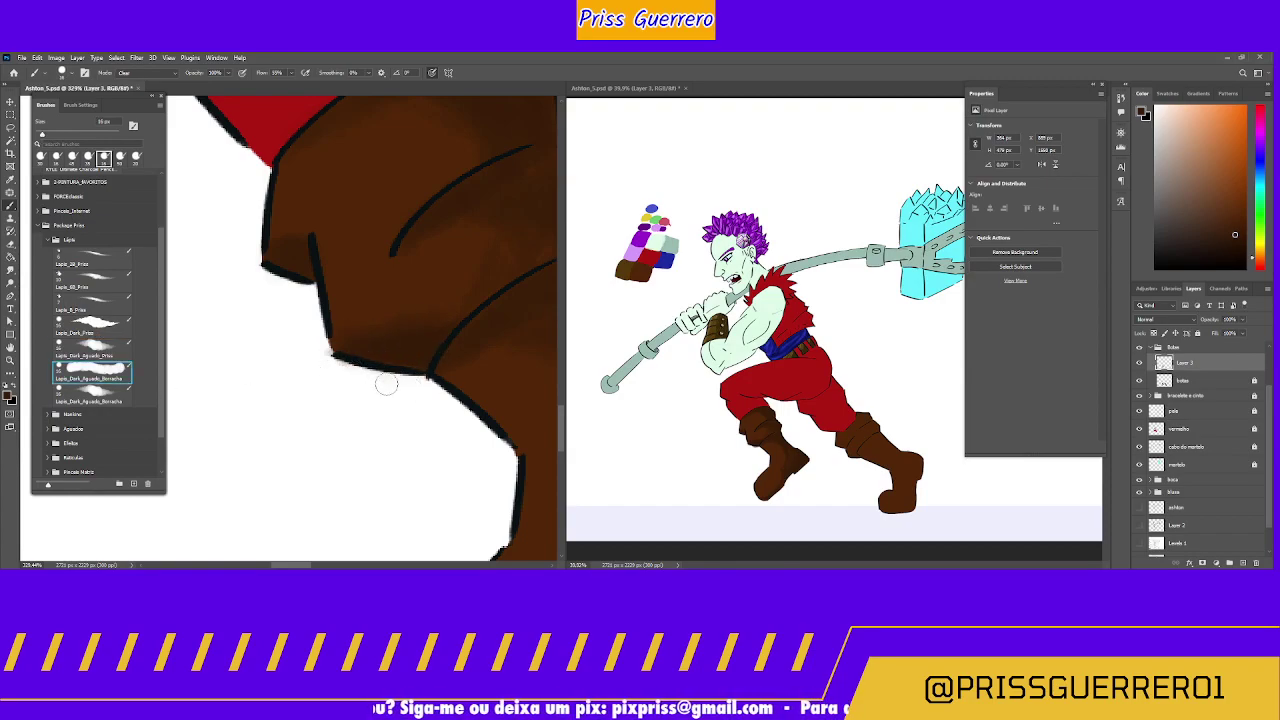
mouse_move(323, 366)
mouse_down()
mouse_move(365, 404)
mouse_move(337, 455)
mouse_move(372, 500)
mouse_up()
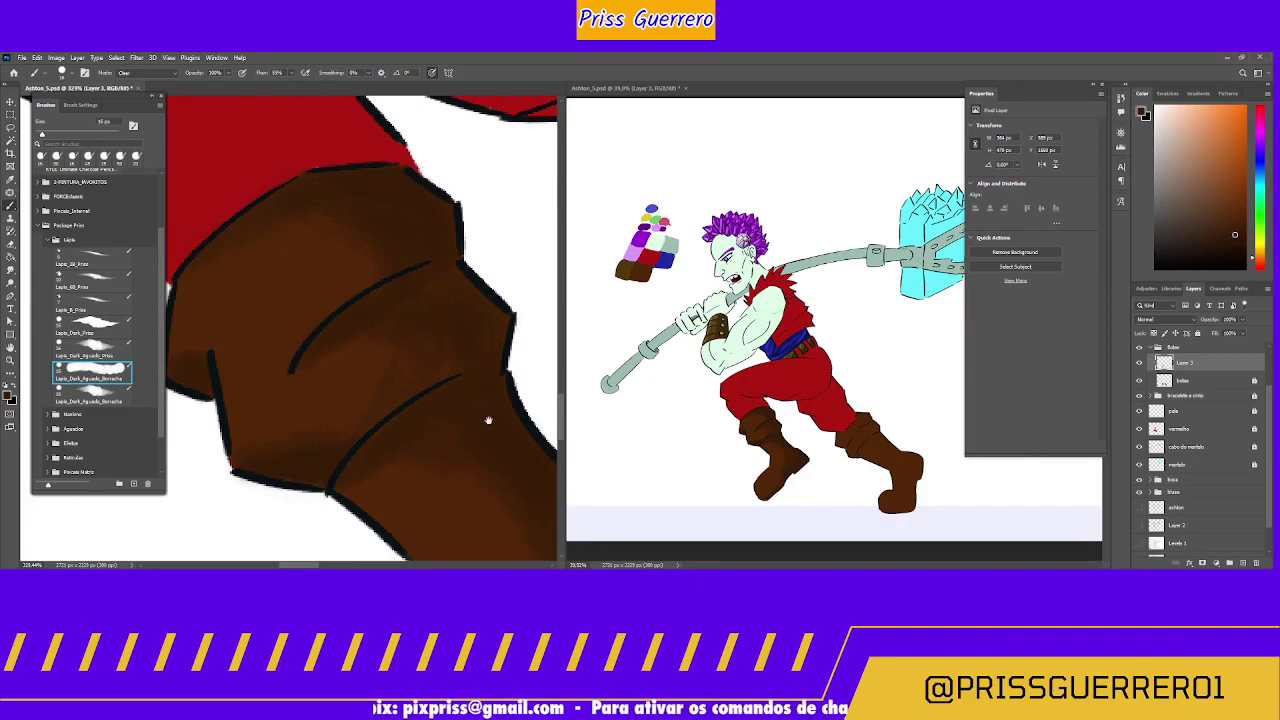
Step: Smooth the shading at the outline notch and boot tip, and erase stray paint along the tip edge
drag(468, 446, 331, 370)
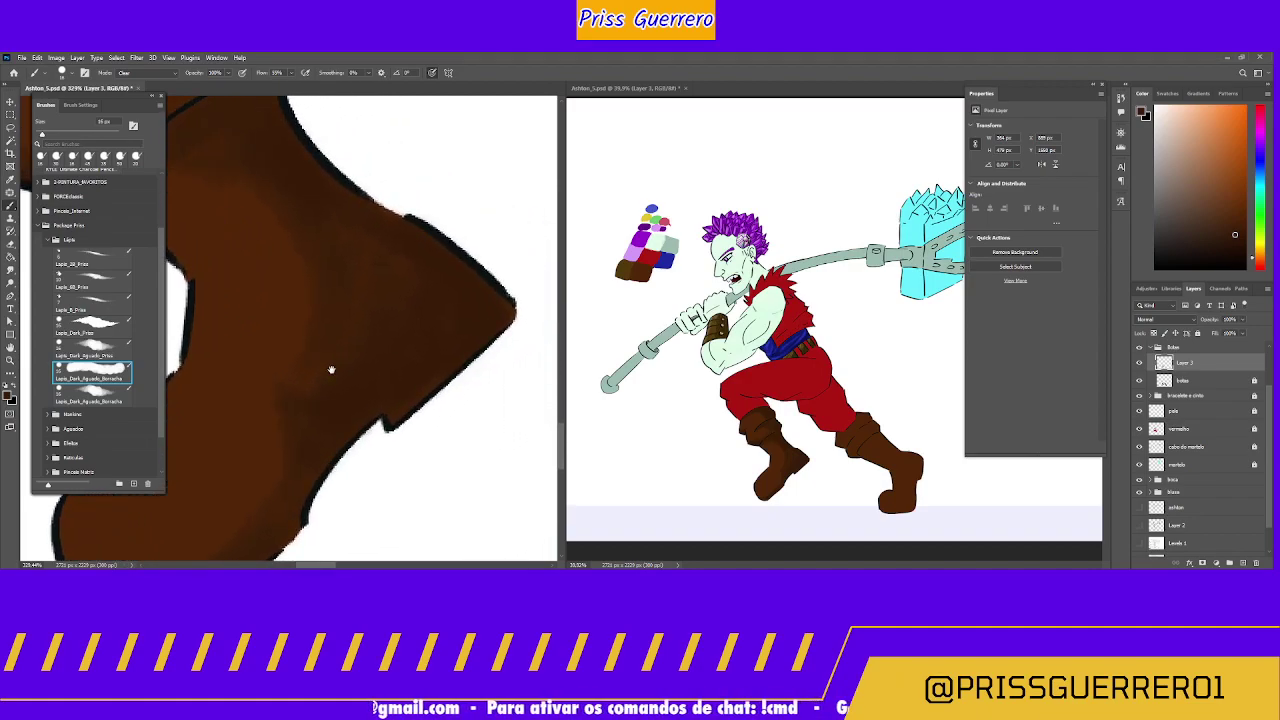
click(100, 347)
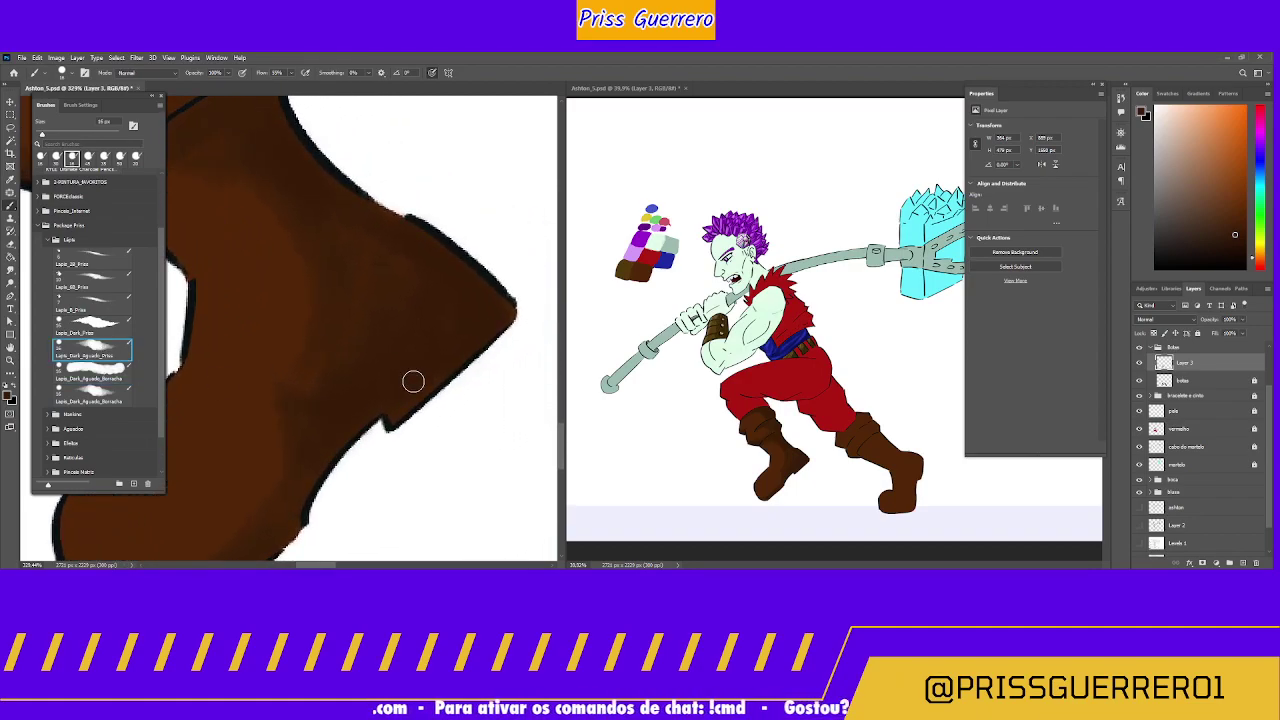
mouse_move(413, 381)
mouse_down()
mouse_move(402, 418)
mouse_move(426, 397)
mouse_up()
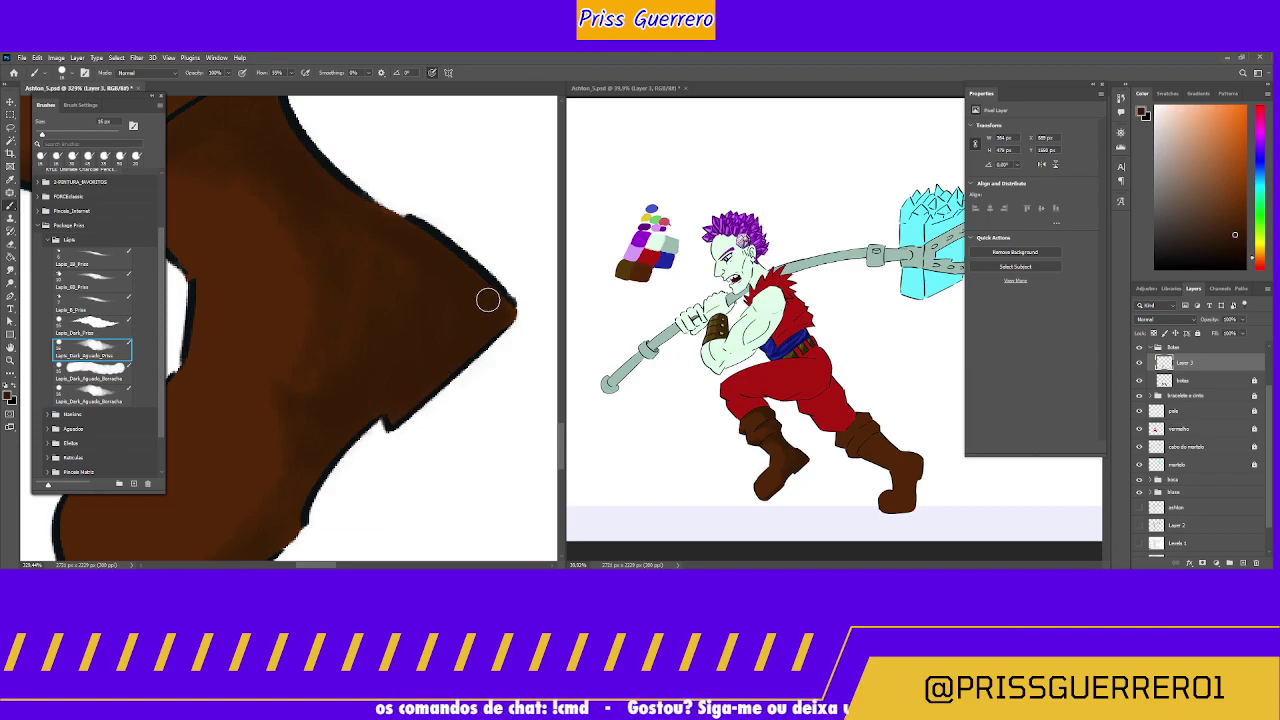
drag(501, 313, 443, 371)
click(94, 372)
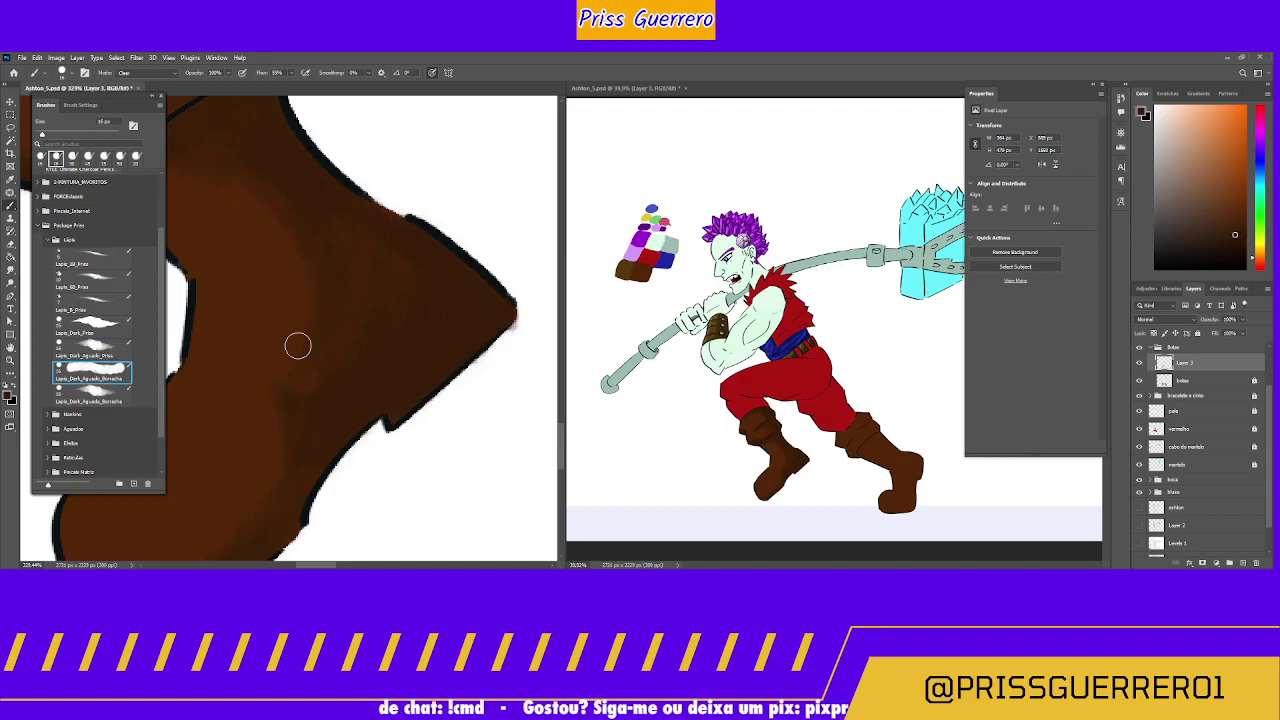
drag(482, 369, 399, 428)
mouse_move(380, 473)
mouse_down()
mouse_move(423, 334)
mouse_move(491, 314)
mouse_up()
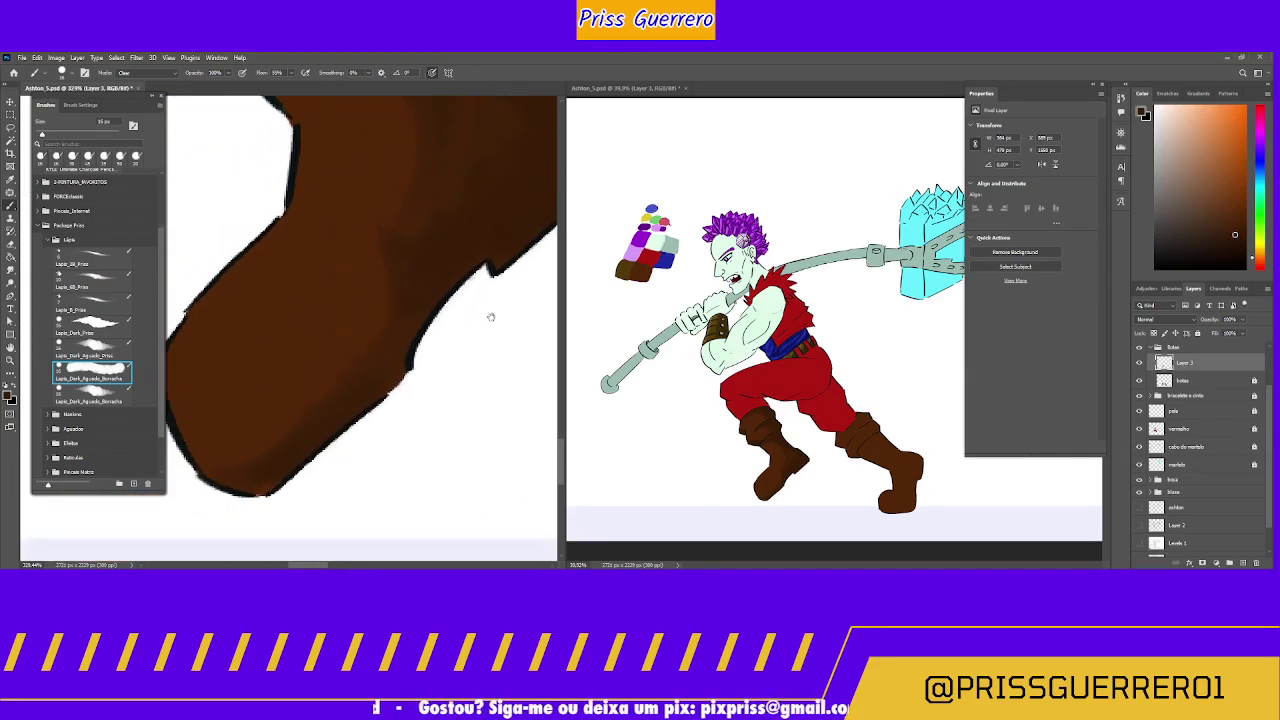
Step: Redraw the dark boot outline and clear the pinkish fringe along its lower edge
click(94, 349)
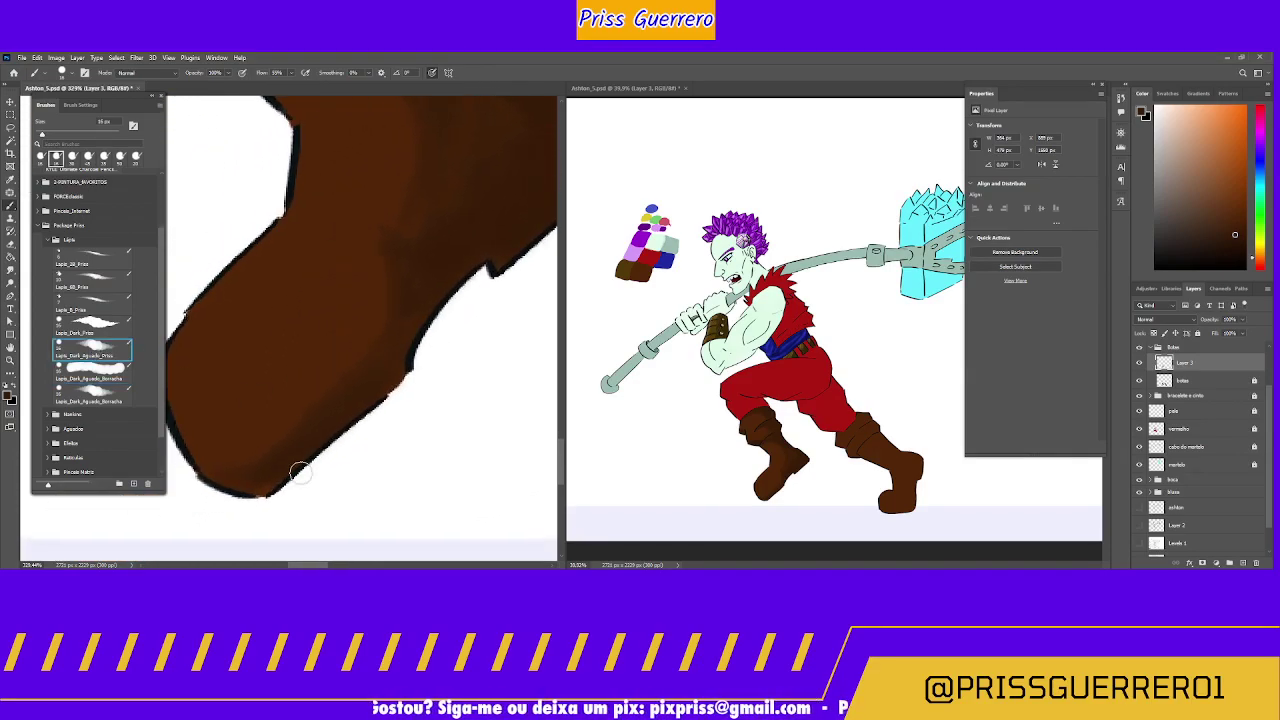
mouse_move(264, 486)
mouse_down()
mouse_move(400, 357)
mouse_move(367, 404)
mouse_move(388, 366)
mouse_up()
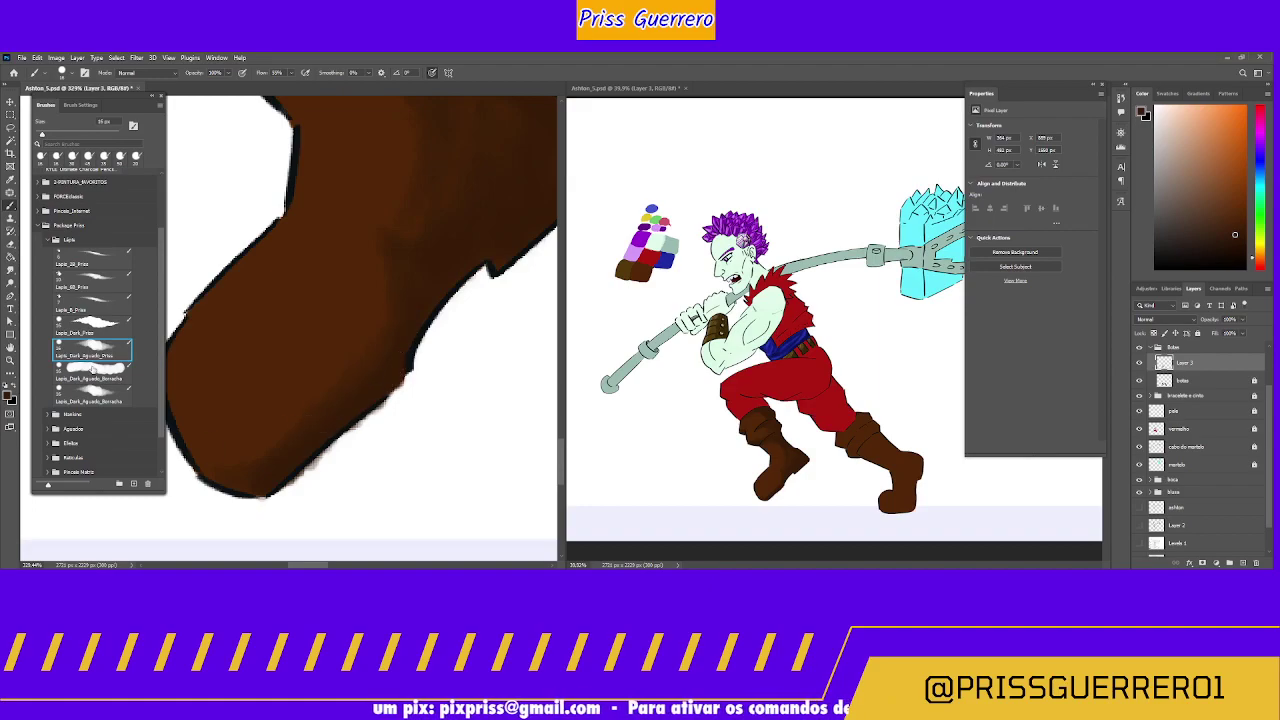
click(90, 399)
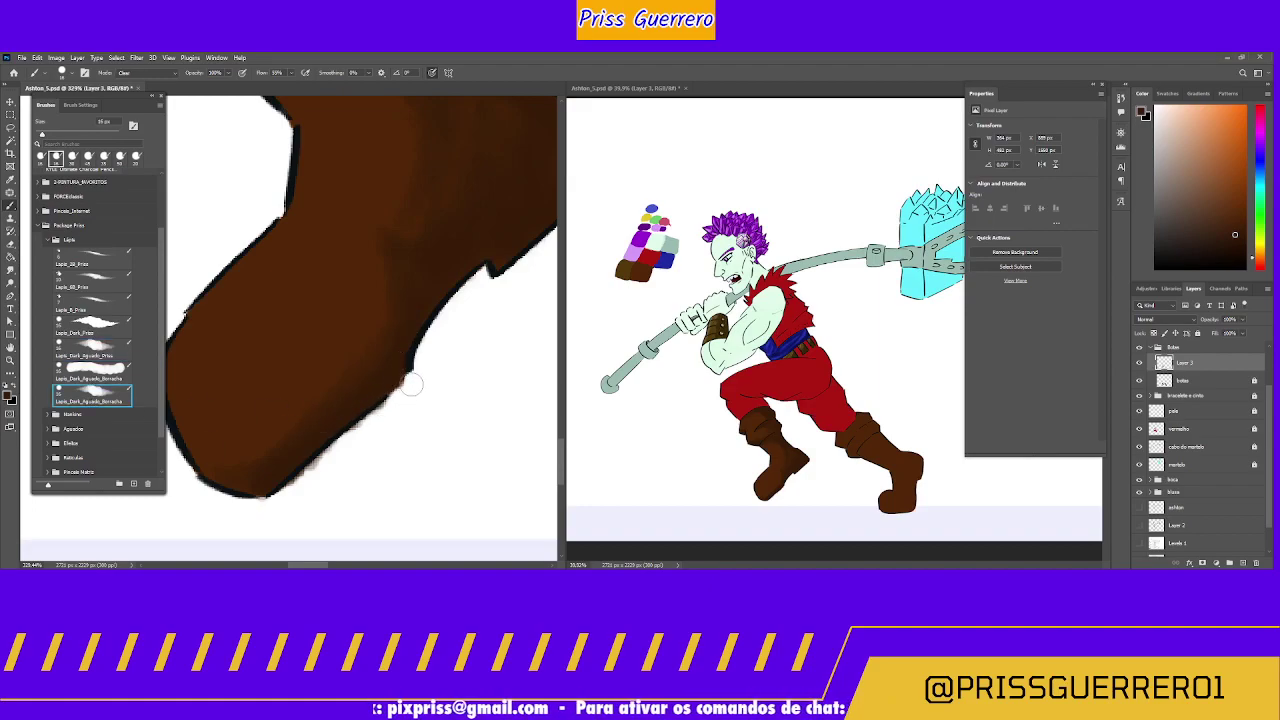
drag(391, 405, 325, 463)
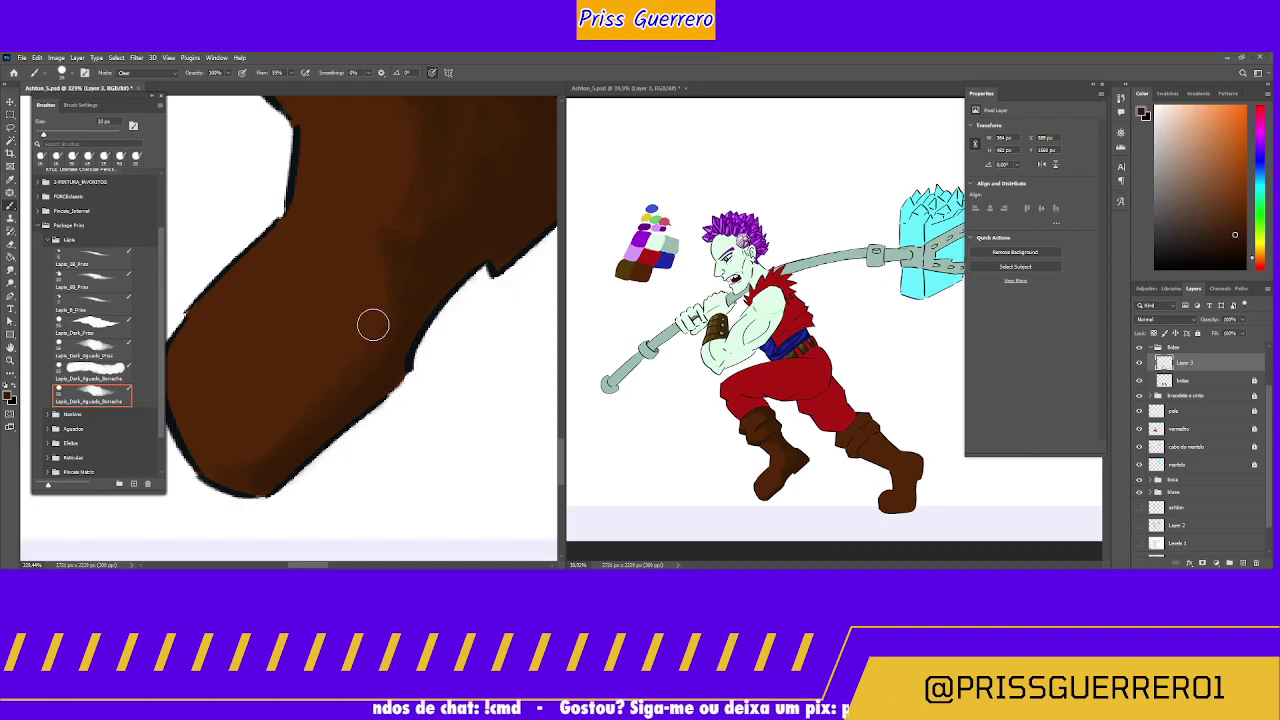
Step: Resize the brushes to about 50–65 px and lighten the paint along the boot outline
key(bracketright)
key(bracketright)
key(bracketright)
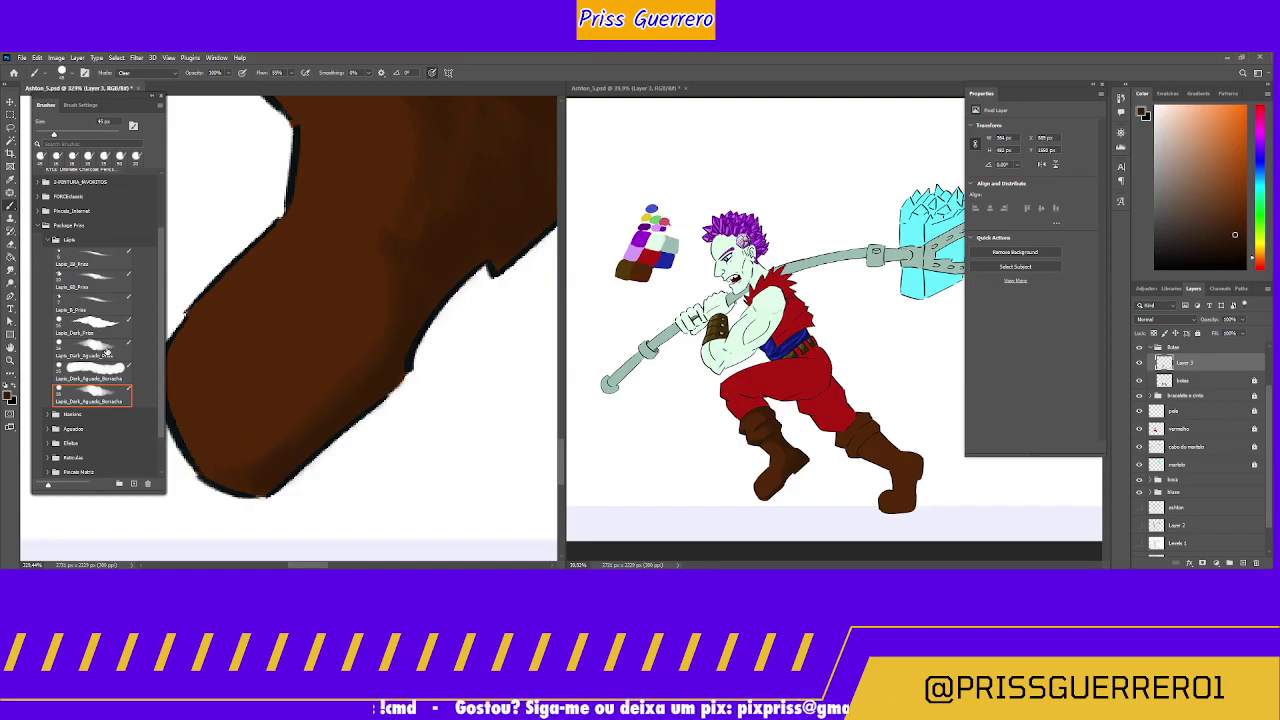
click(100, 350)
key(bracketright)
key(bracketright)
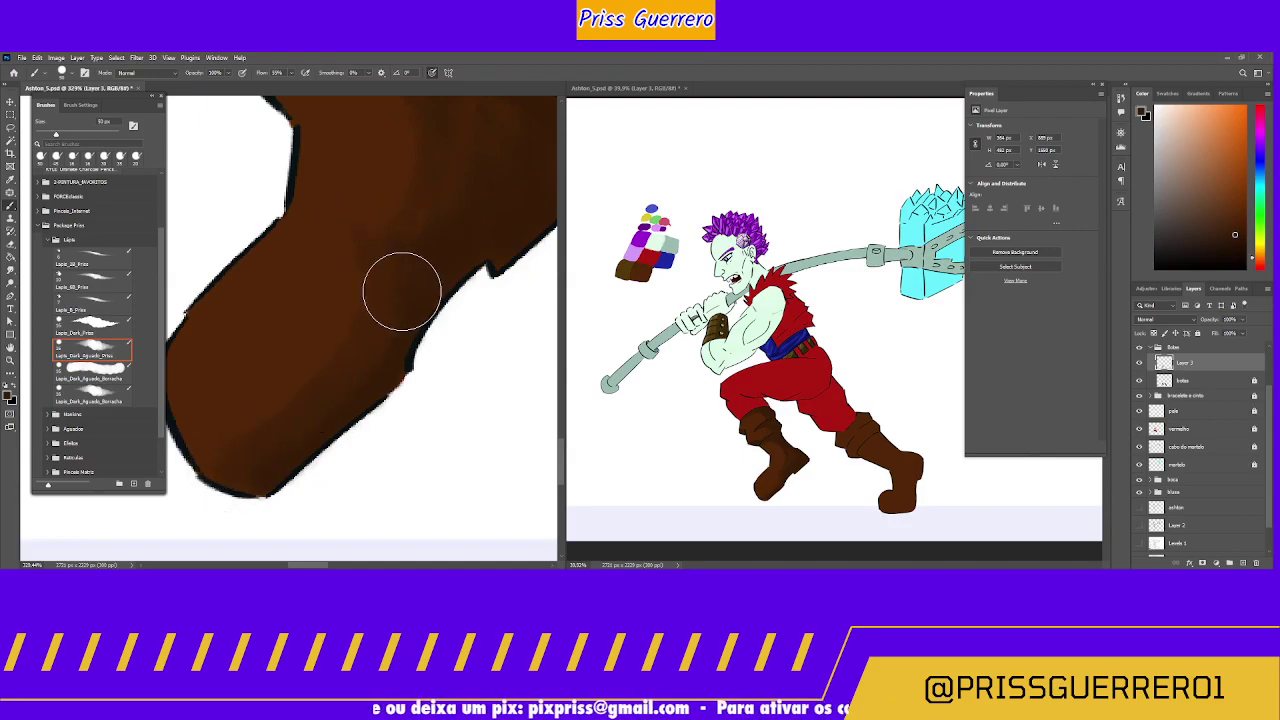
mouse_move(400, 286)
mouse_down()
mouse_move(337, 471)
mouse_move(499, 306)
mouse_up()
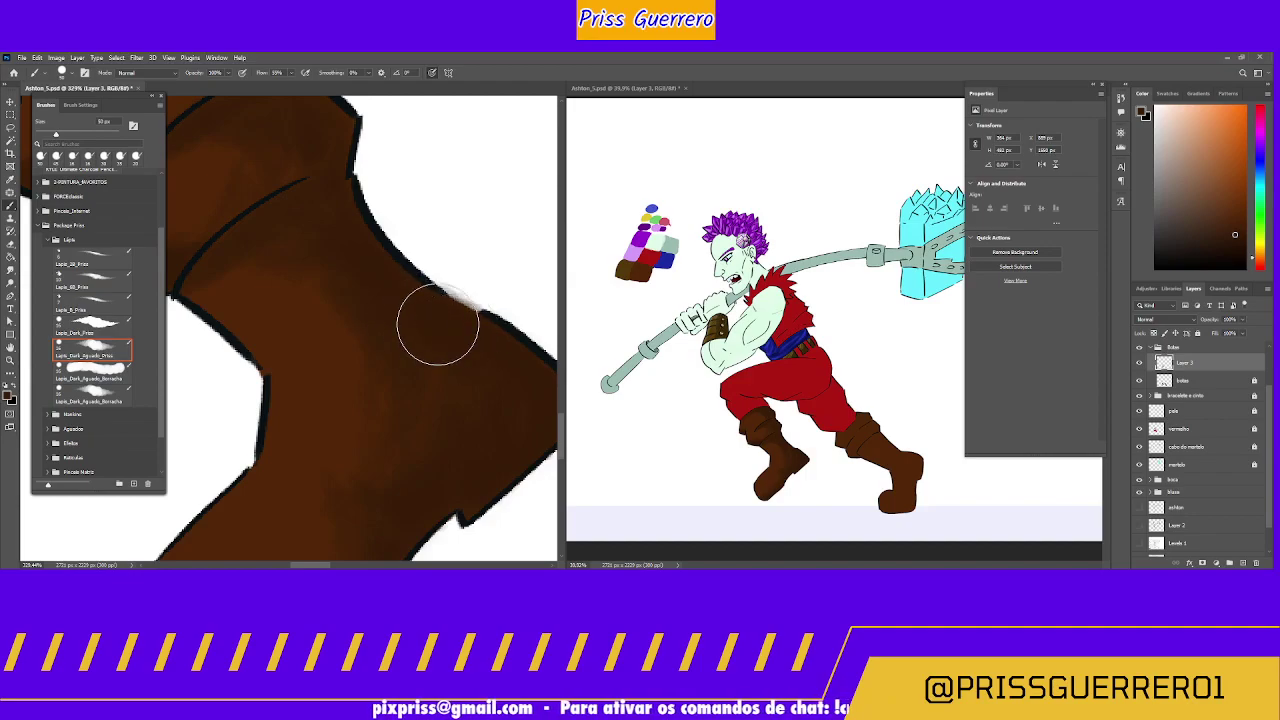
click(93, 373)
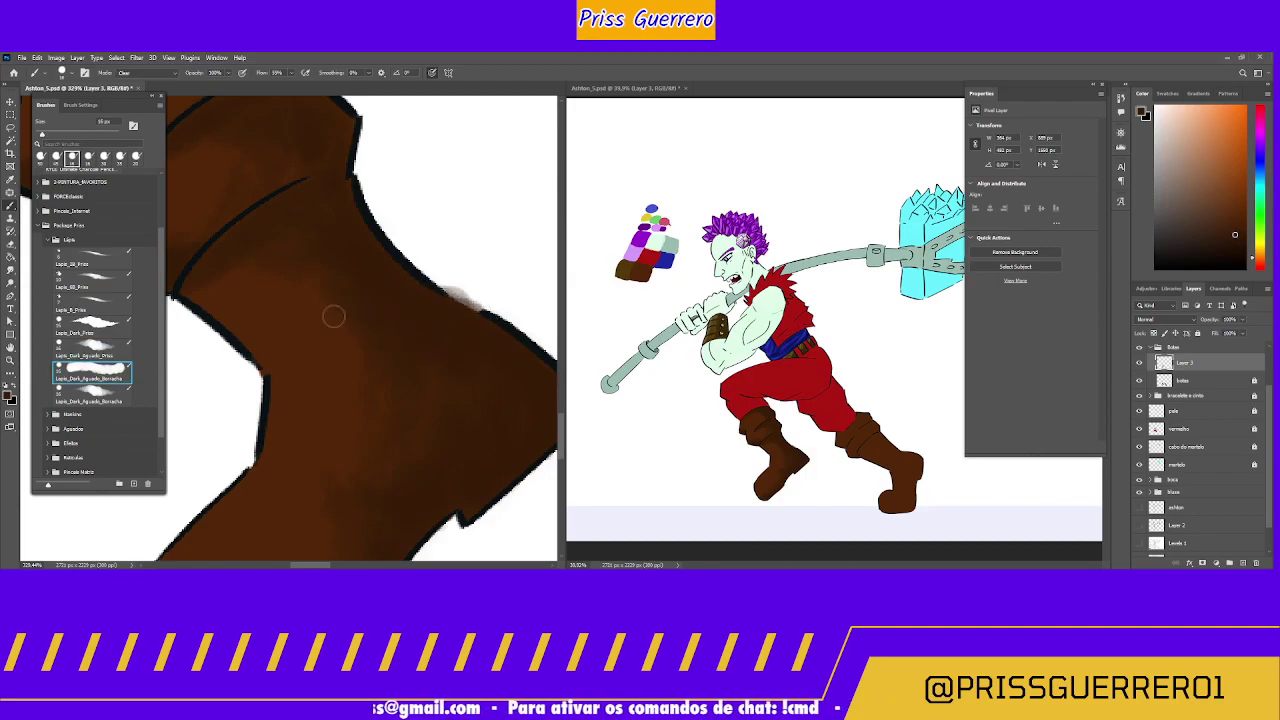
mouse_move(447, 283)
mouse_down()
mouse_move(470, 295)
mouse_move(449, 281)
mouse_move(390, 384)
mouse_up()
Step: Zoom in on the boot and lay soft shading strokes with a ~70 px Aguado brush
key(z)
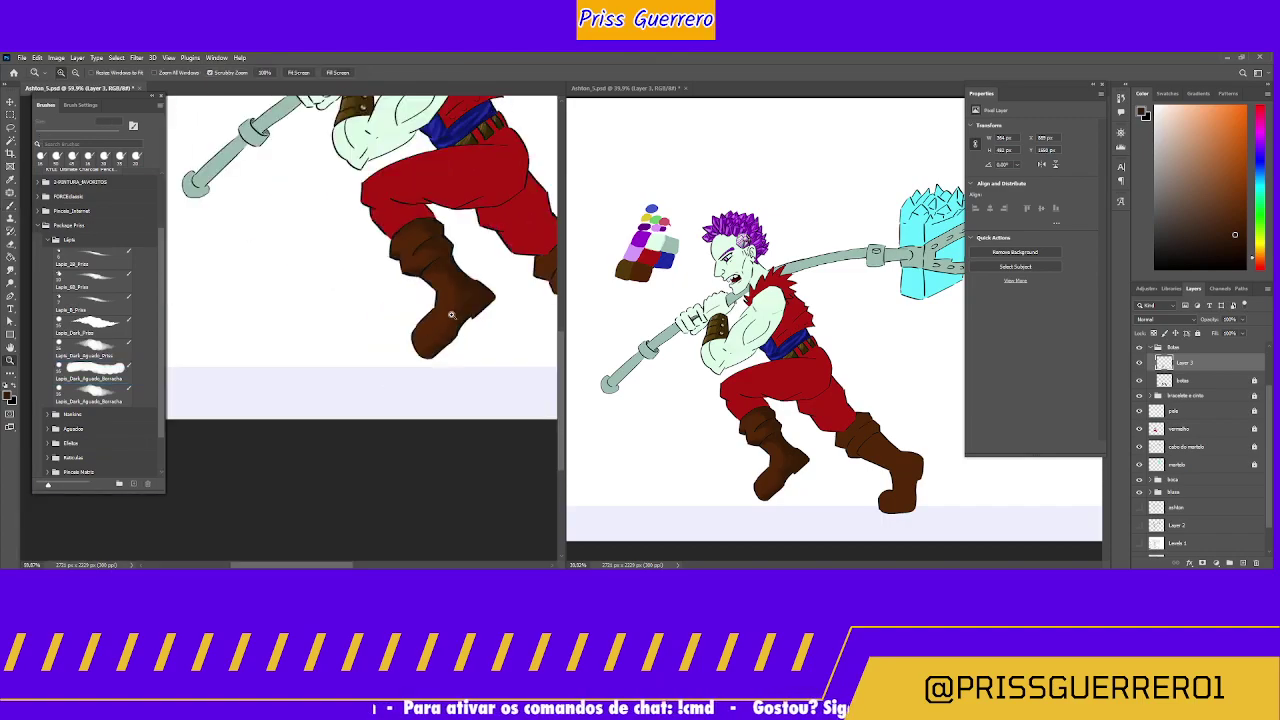
drag(405, 236, 363, 302)
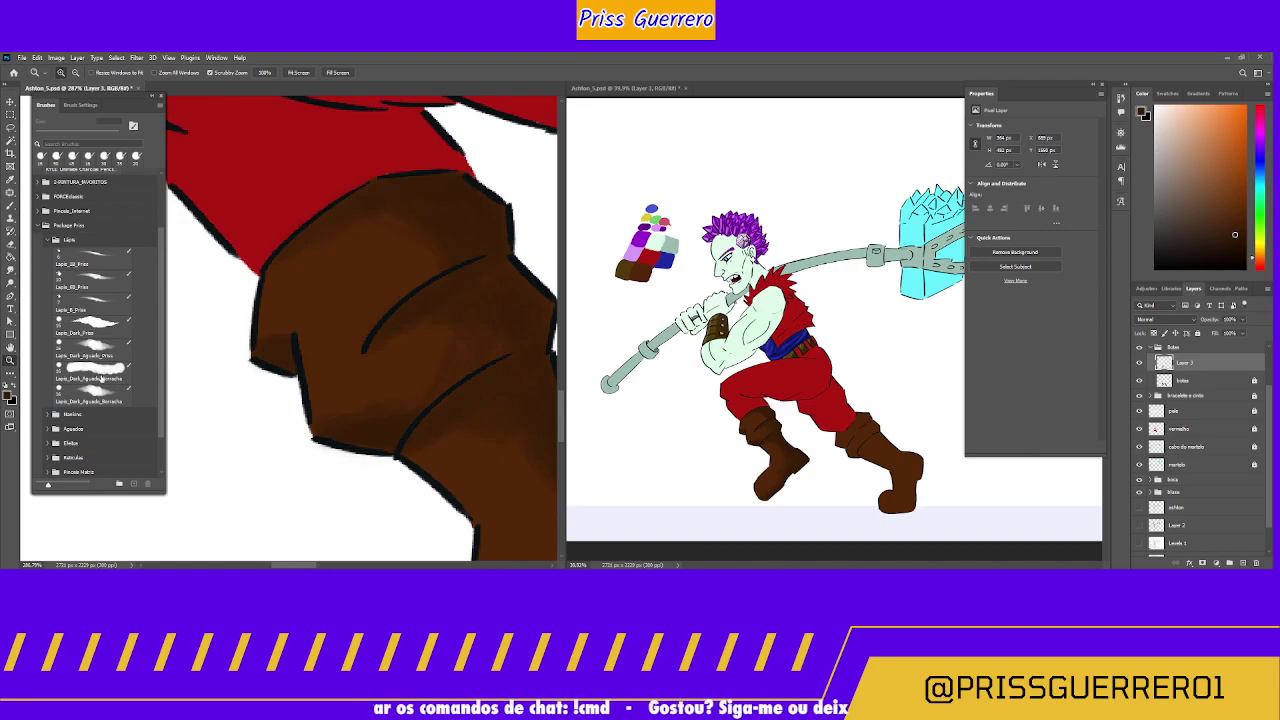
click(99, 397)
key(bracketright)
key(bracketright)
key(bracketright)
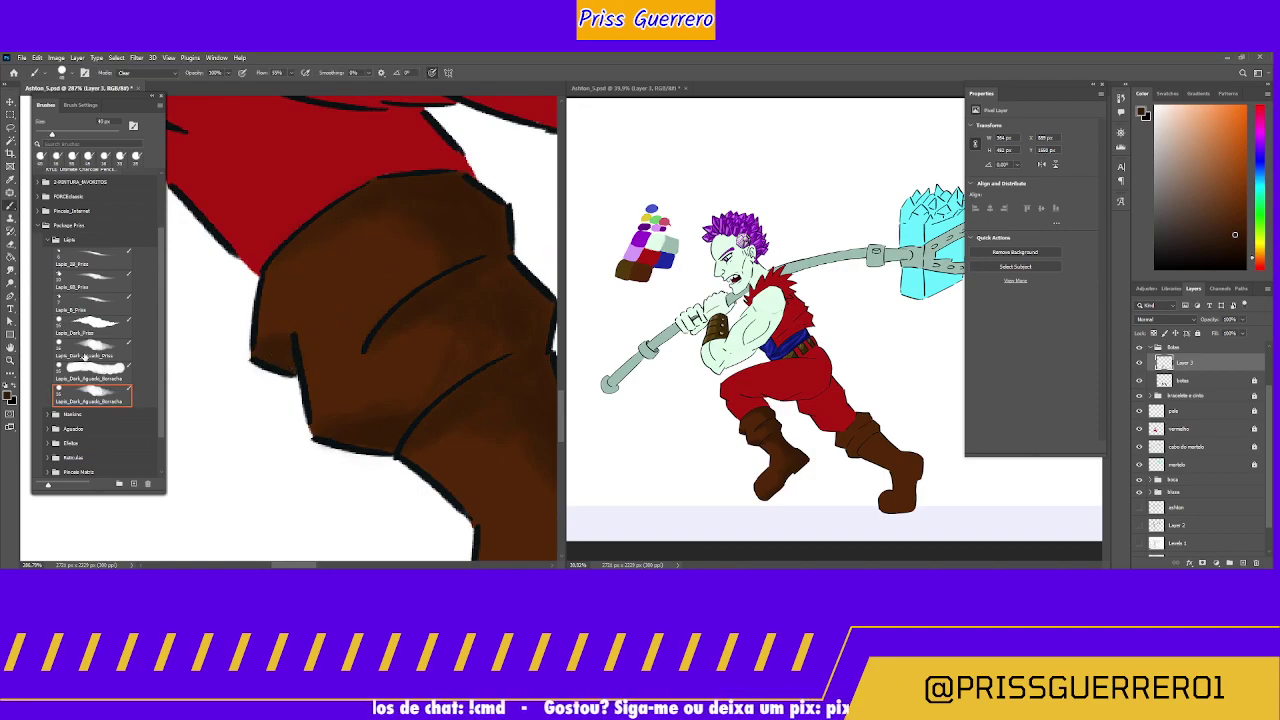
key(comma)
key(comma)
key(bracketright)
key(bracketright)
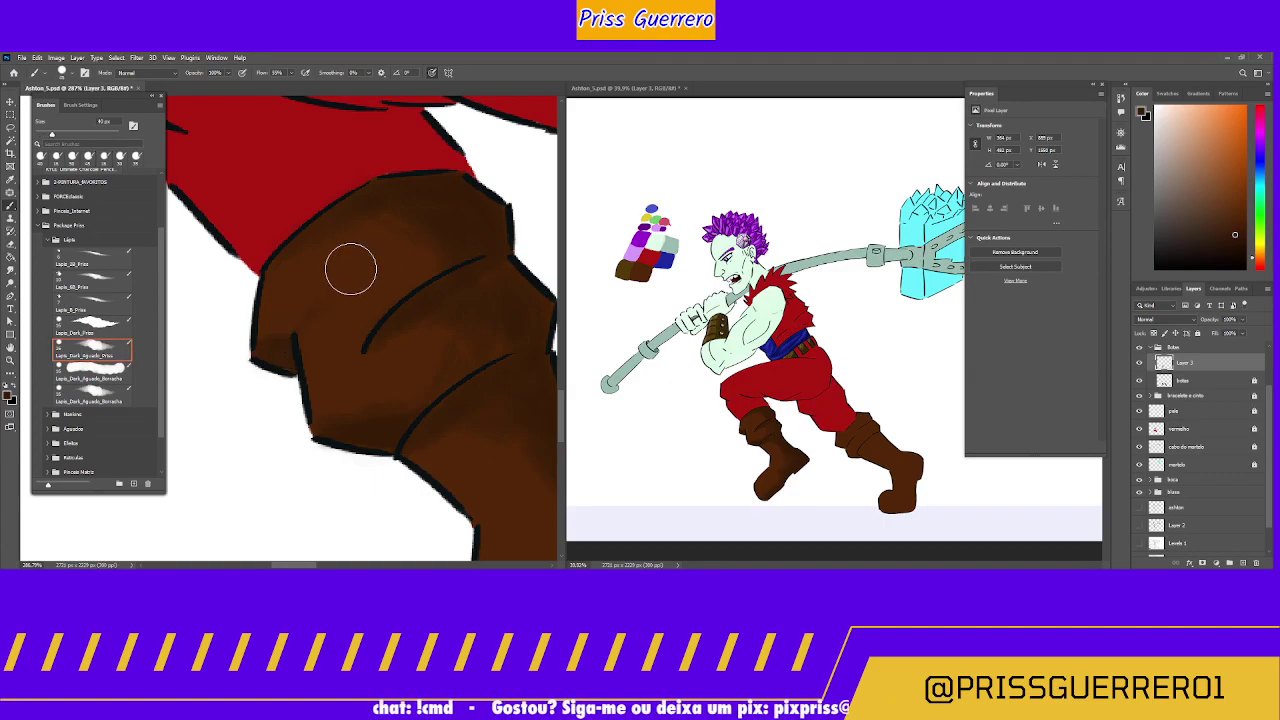
key(bracketright)
key(bracketright)
key(bracketright)
key(bracketright)
mouse_move(306, 333)
mouse_down()
mouse_move(435, 233)
mouse_move(306, 328)
mouse_move(444, 245)
mouse_move(322, 349)
mouse_move(460, 233)
mouse_move(409, 235)
mouse_move(410, 219)
mouse_move(379, 208)
mouse_move(450, 248)
mouse_move(320, 289)
mouse_move(303, 341)
mouse_move(371, 346)
mouse_move(457, 318)
mouse_move(350, 380)
mouse_move(320, 339)
mouse_move(389, 381)
mouse_move(454, 328)
mouse_move(454, 303)
mouse_move(278, 288)
mouse_move(275, 299)
mouse_move(326, 236)
mouse_move(375, 217)
mouse_move(422, 255)
mouse_move(465, 424)
mouse_move(371, 249)
mouse_up()
Step: Add more soft shading across the upper boot, then view both boots and zoom below the trousers
mouse_move(386, 296)
mouse_down()
mouse_move(482, 371)
mouse_move(484, 425)
mouse_move(468, 289)
mouse_move(437, 257)
mouse_move(512, 333)
mouse_move(485, 405)
mouse_move(415, 474)
mouse_move(458, 335)
mouse_move(446, 330)
mouse_move(377, 441)
mouse_move(462, 329)
mouse_move(487, 326)
mouse_move(429, 330)
mouse_move(434, 303)
mouse_move(456, 320)
mouse_move(473, 389)
mouse_move(421, 450)
mouse_move(355, 493)
mouse_move(402, 467)
mouse_move(486, 383)
mouse_move(506, 303)
mouse_up()
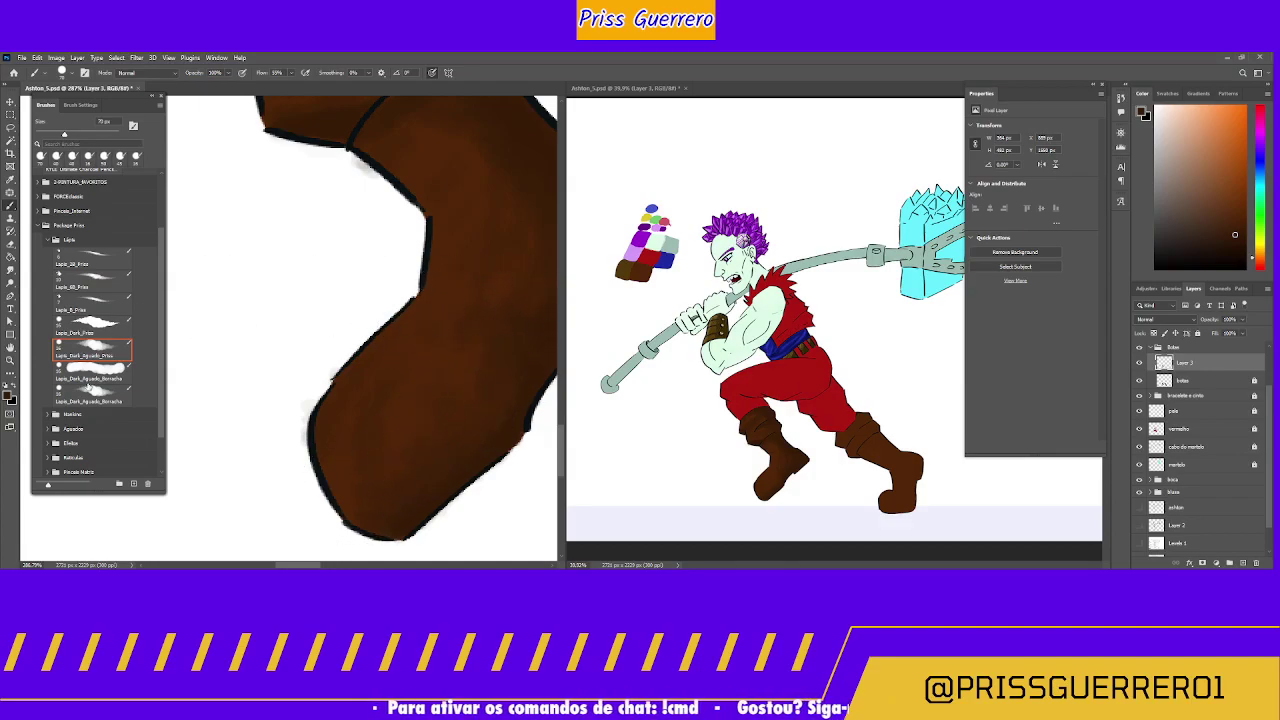
click(90, 390)
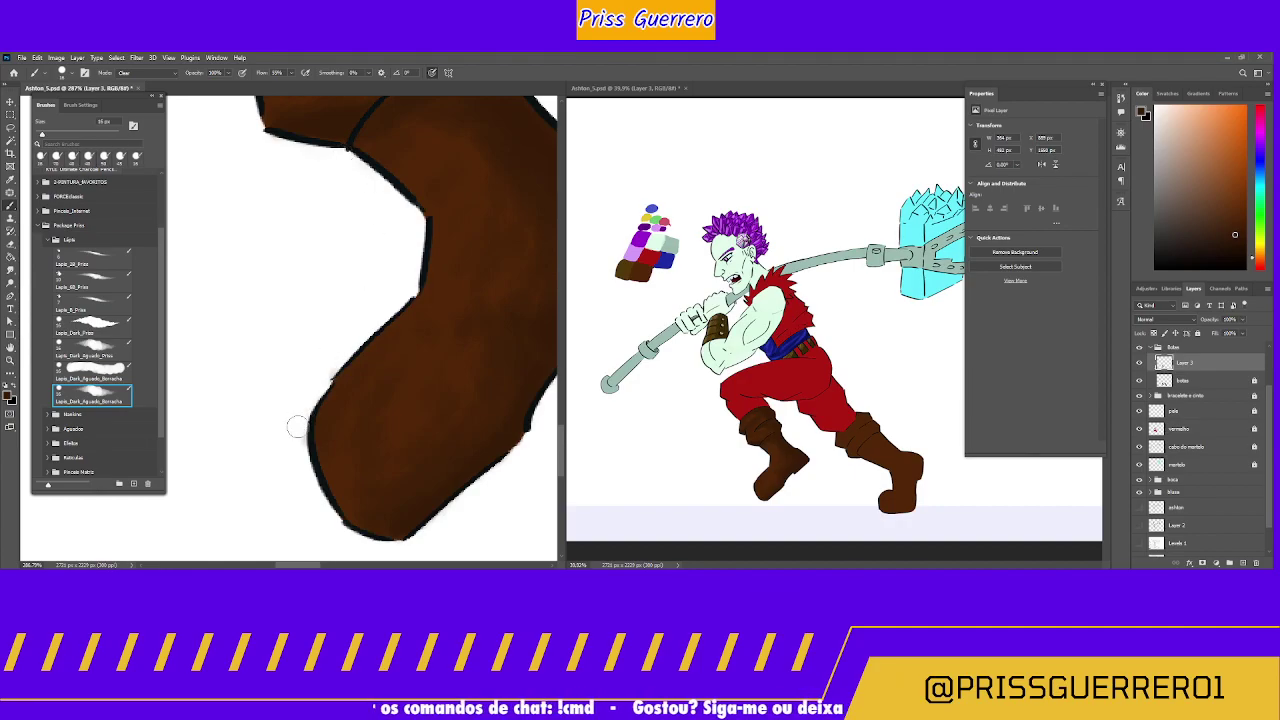
key(z)
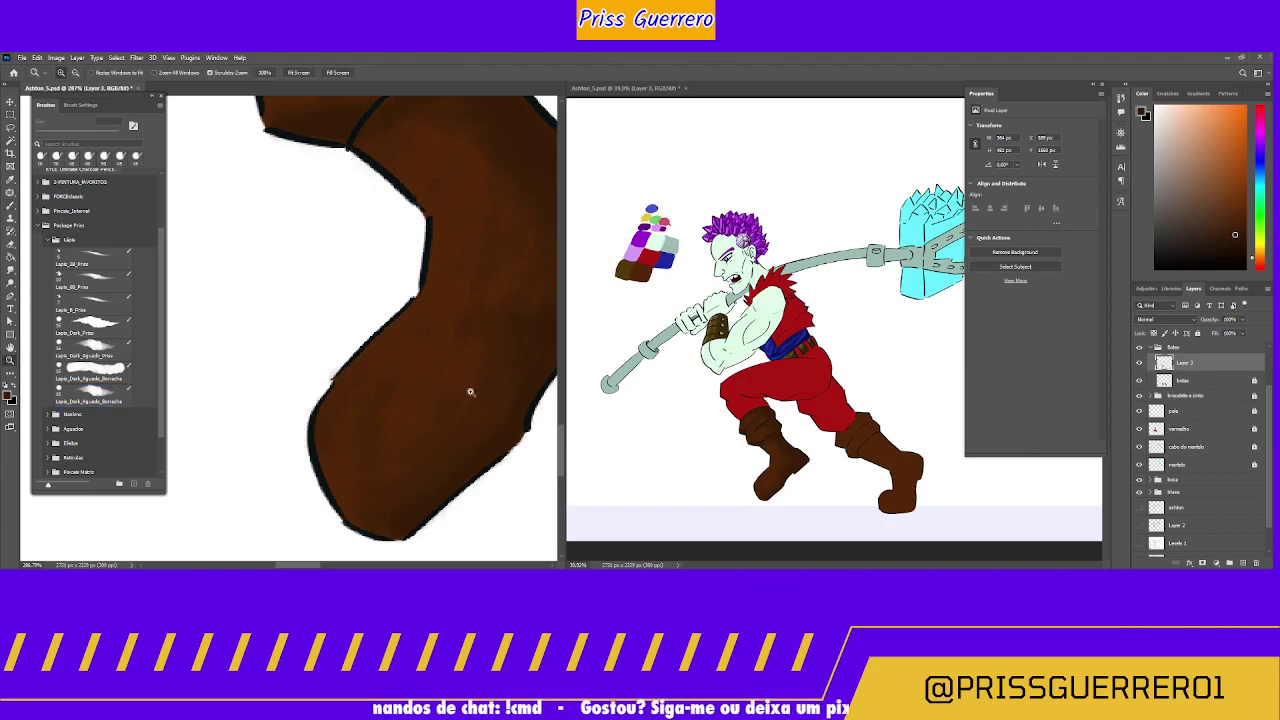
drag(471, 391, 445, 431)
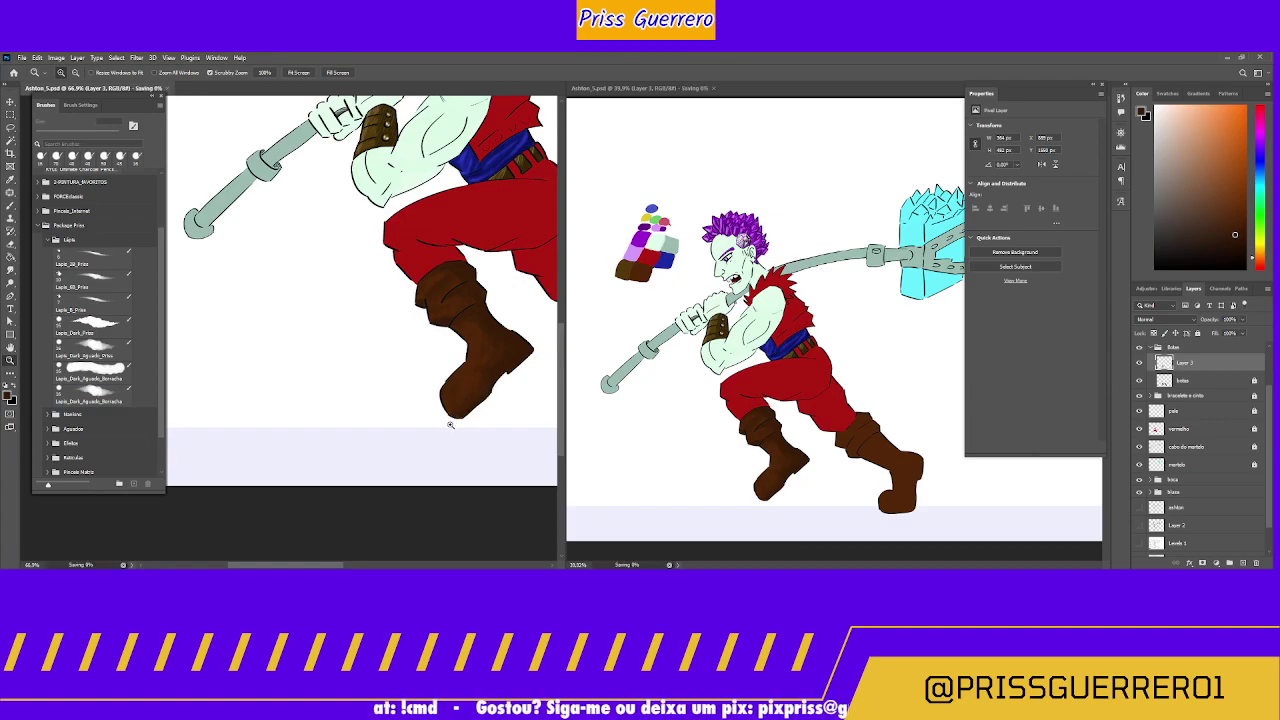
drag(478, 391, 258, 398)
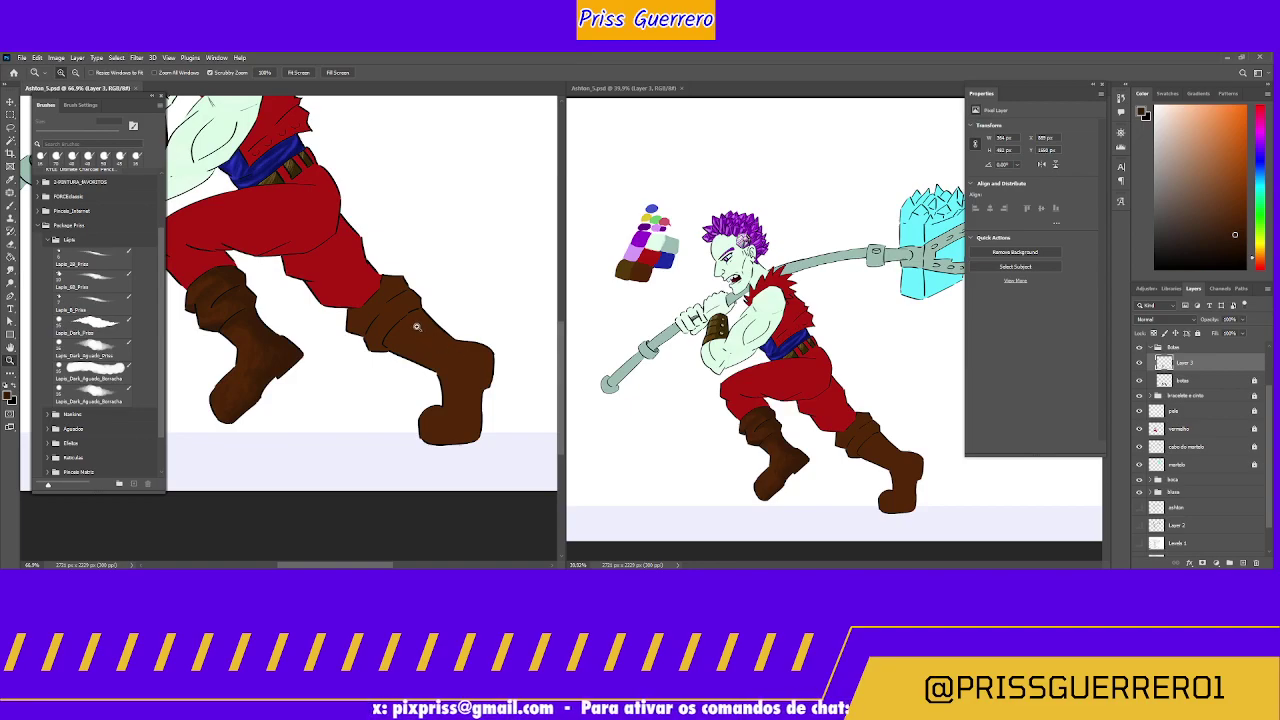
drag(416, 327, 458, 298)
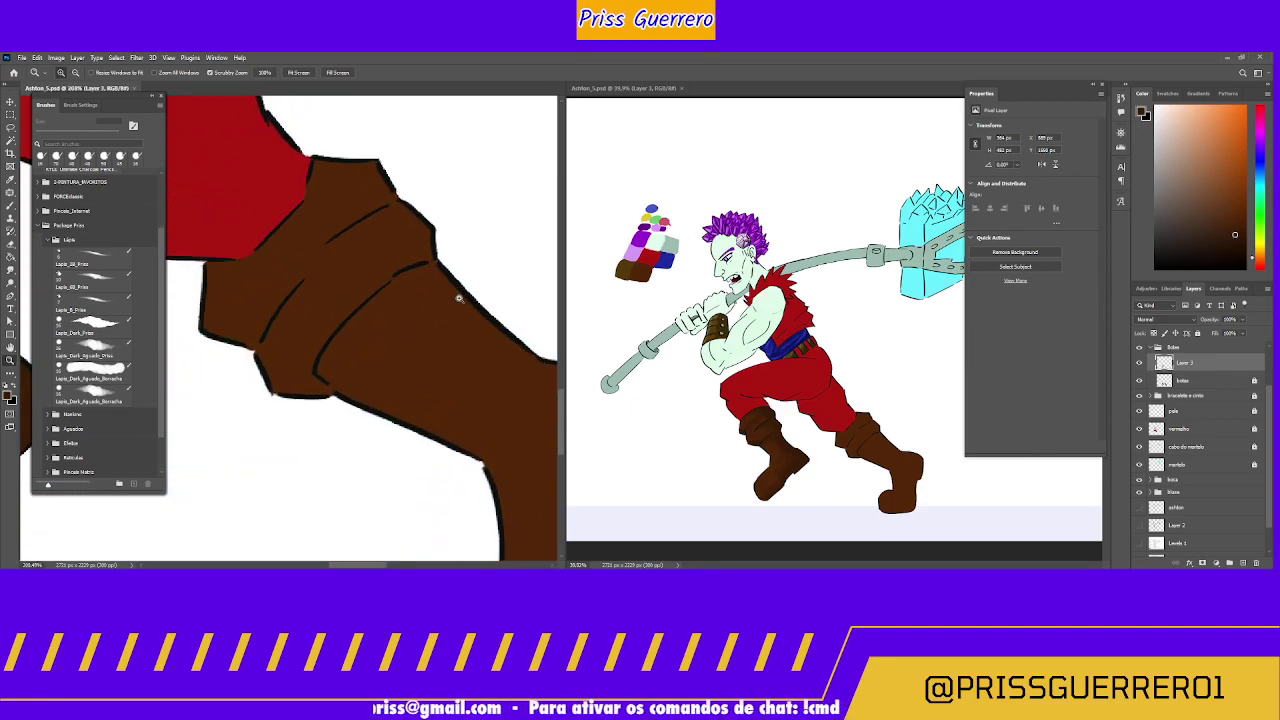
Step: Paint darker soft strokes into the boot folds with a ~35 px Lapis_Dark_Aguado brush
key(b)
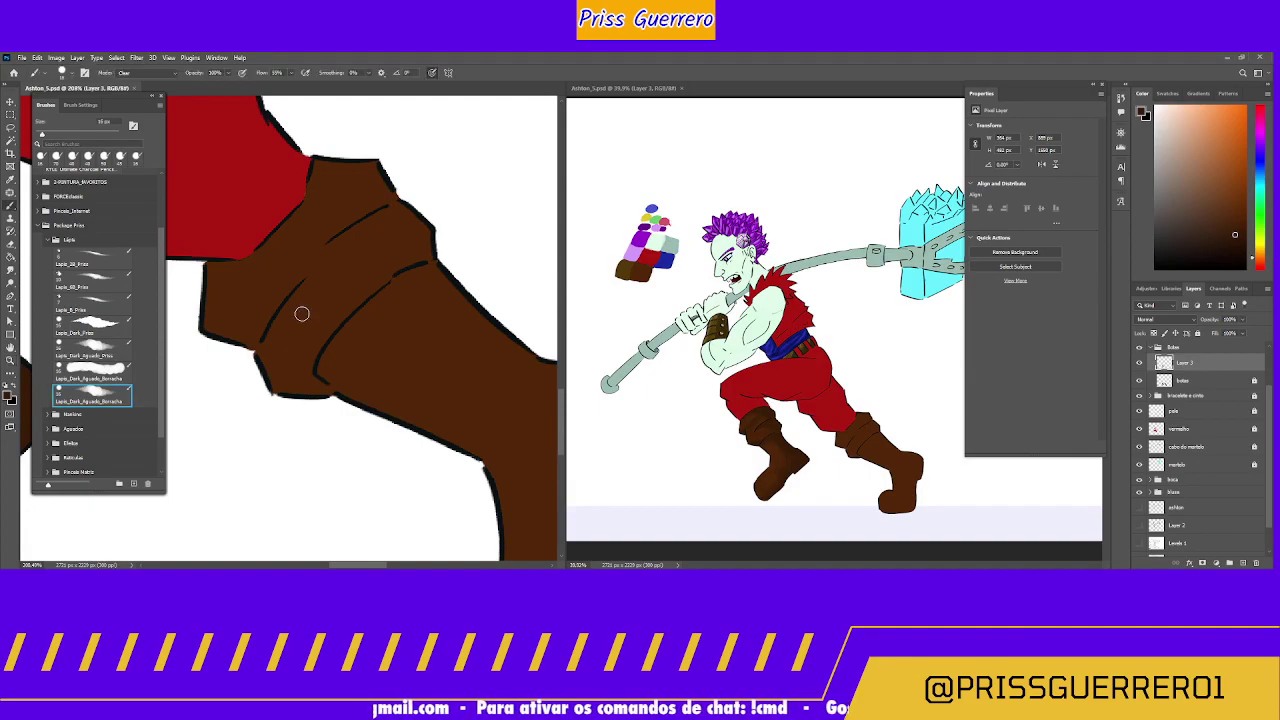
key(bracketright)
key(bracketright)
key(bracketright)
key(bracketright)
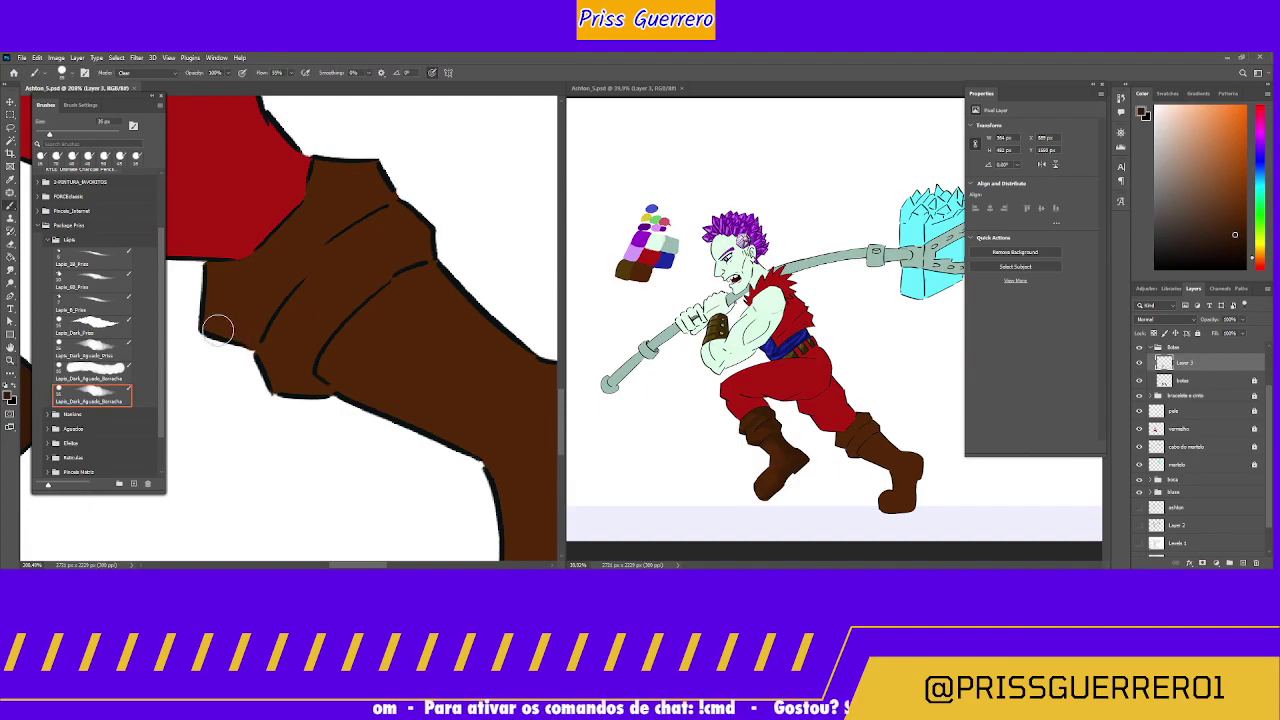
click(90, 347)
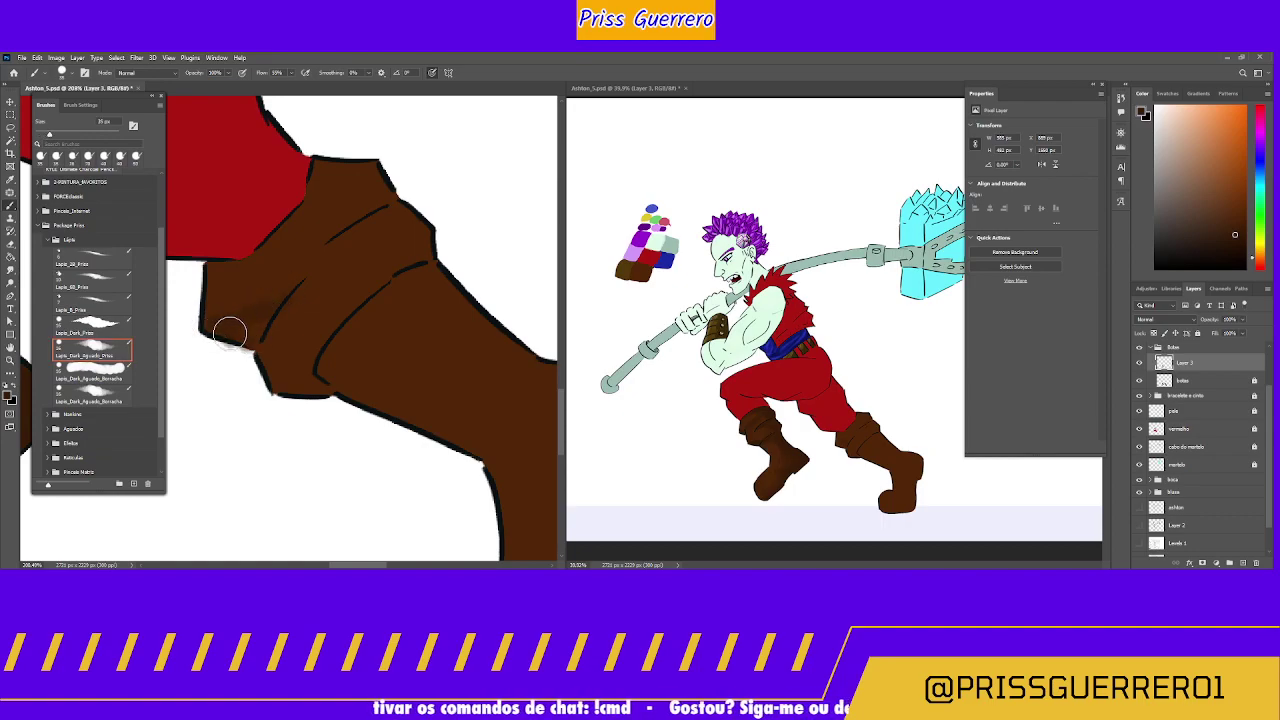
mouse_move(248, 334)
mouse_down()
mouse_move(202, 329)
mouse_move(298, 276)
mouse_move(243, 324)
mouse_move(265, 310)
mouse_move(240, 344)
mouse_move(229, 336)
mouse_move(251, 347)
mouse_move(258, 318)
mouse_move(323, 386)
mouse_up()
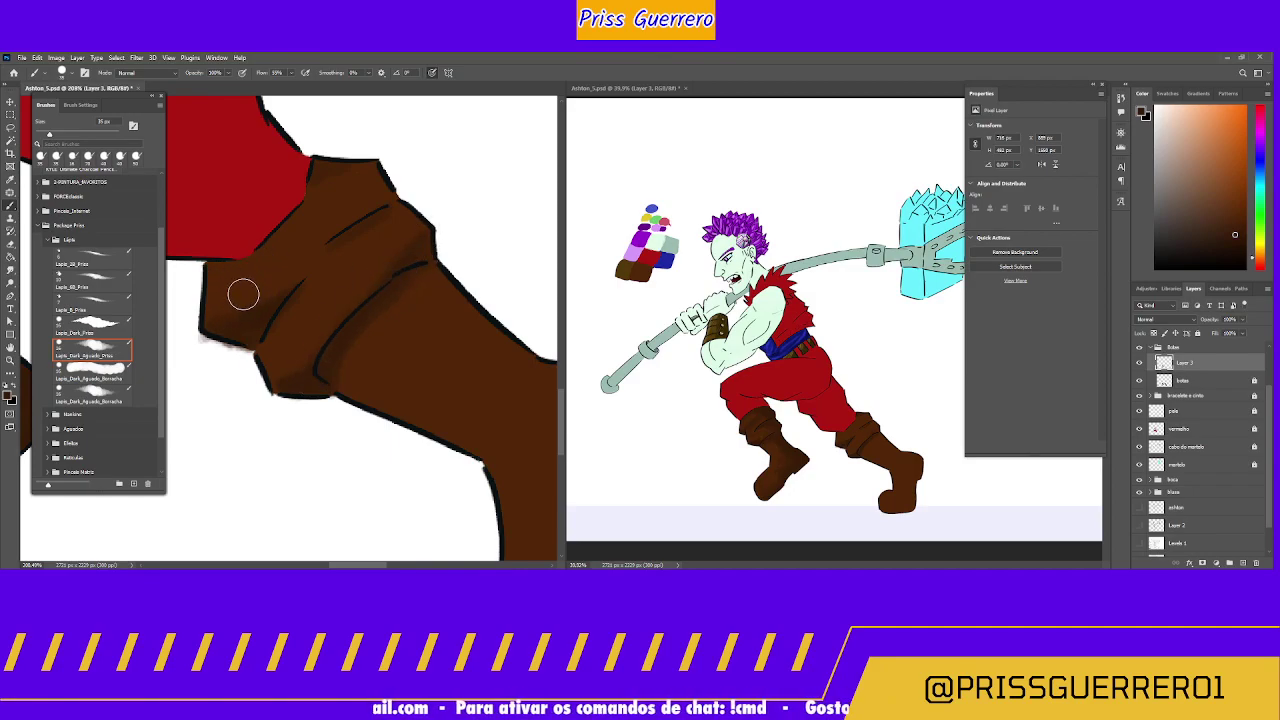
Step: Paint shadows under the boot's edge, along its lower edge and inner left side at ~95 px
click(92, 370)
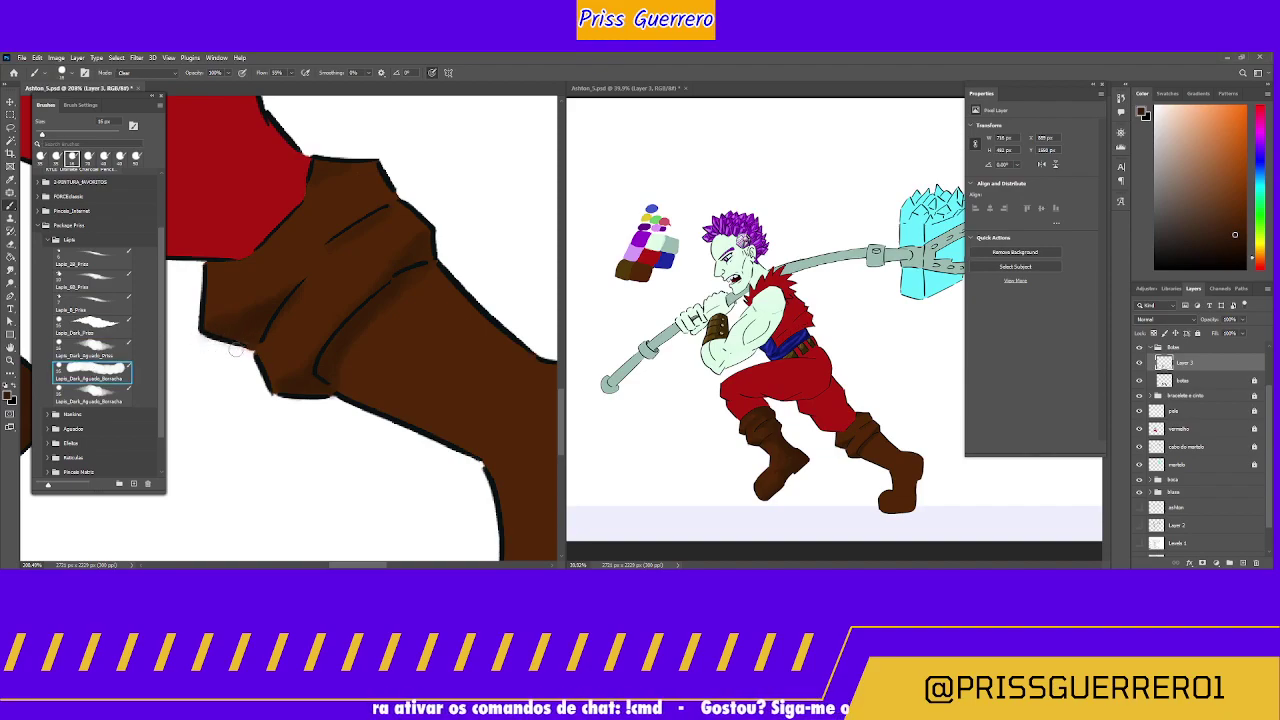
click(100, 350)
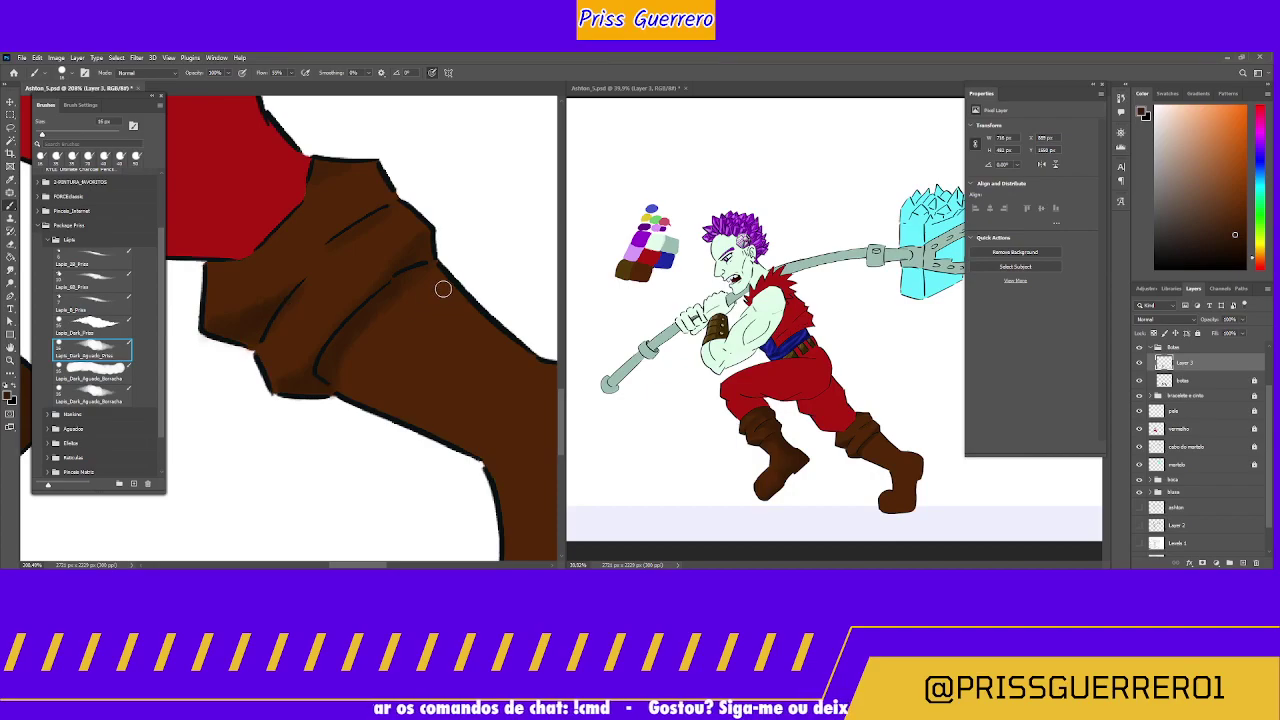
mouse_move(440, 331)
mouse_down()
mouse_move(357, 294)
mouse_move(312, 255)
mouse_up()
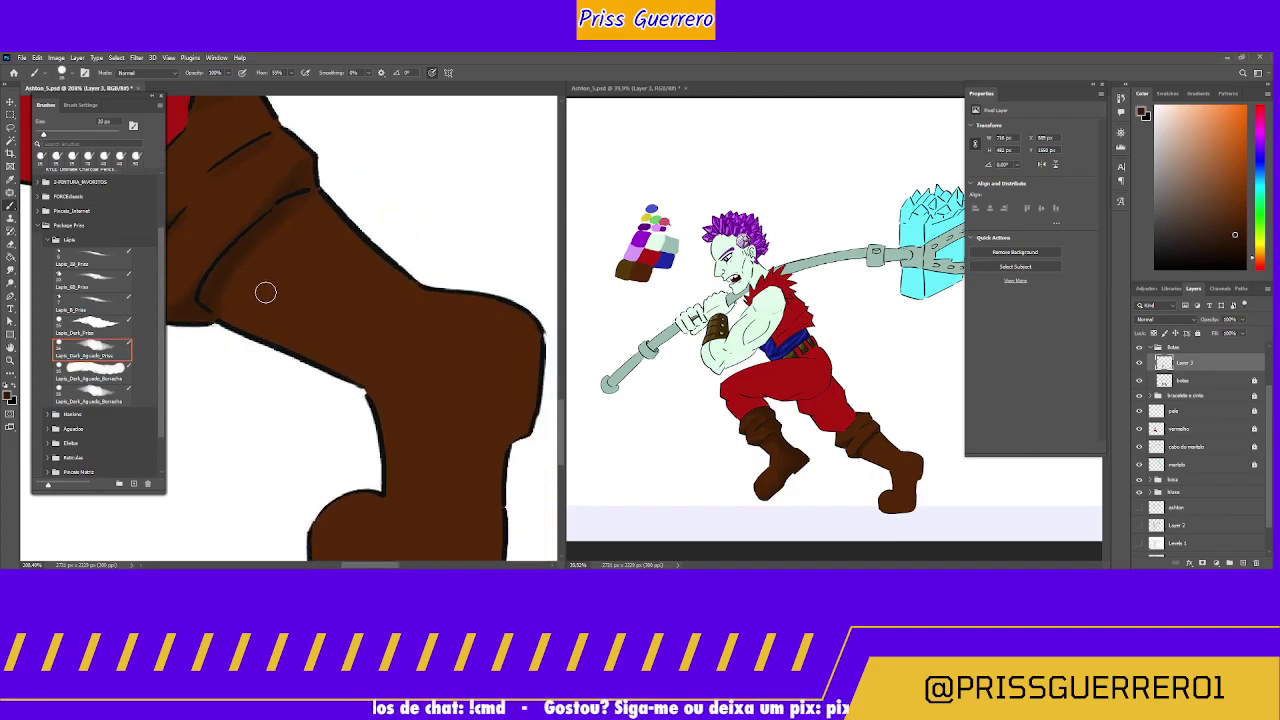
key(bracketright)
key(bracketright)
key(bracketright)
key(bracketright)
key(bracketright)
key(bracketright)
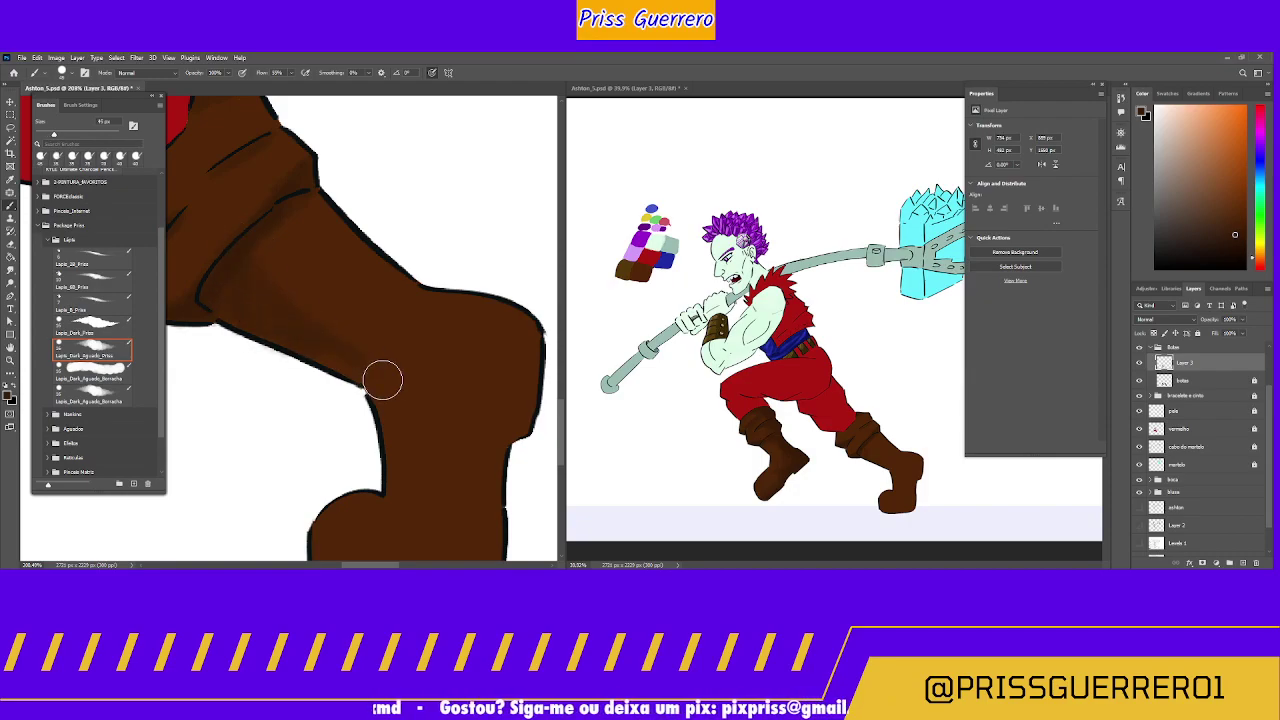
drag(355, 376, 210, 305)
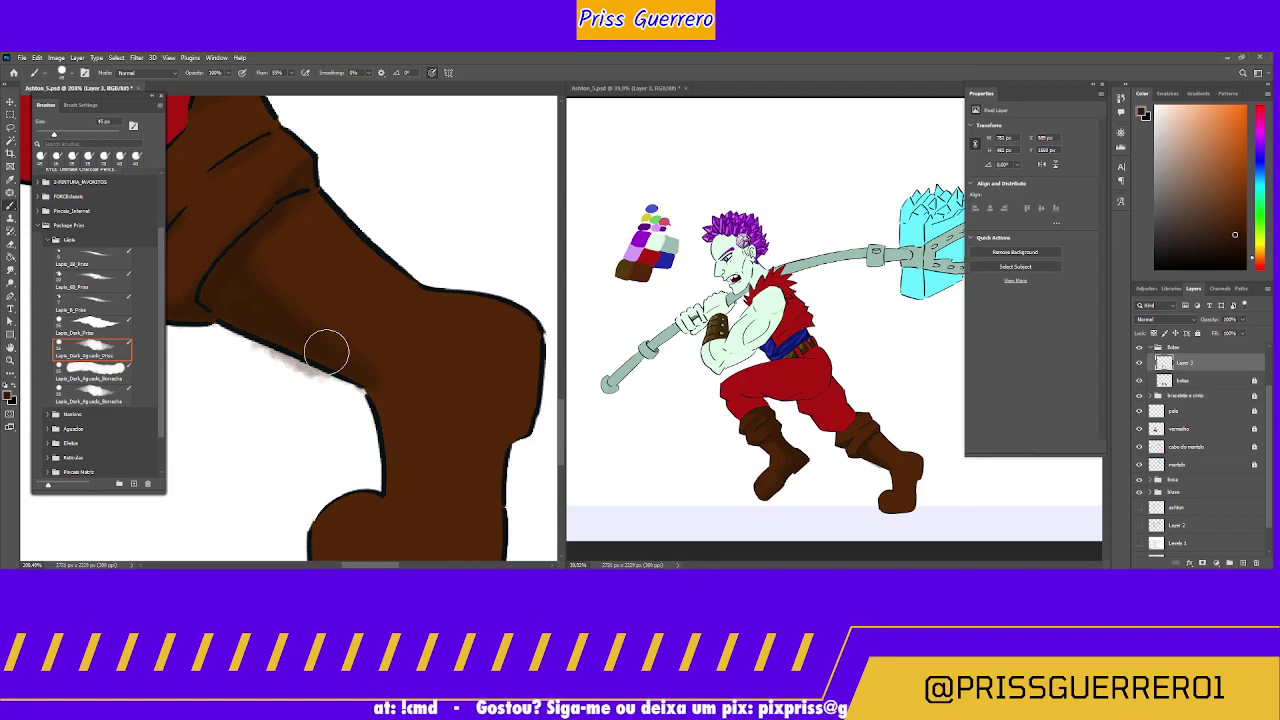
mouse_move(240, 268)
mouse_down()
mouse_move(226, 307)
mouse_move(346, 363)
mouse_move(302, 346)
mouse_move(341, 373)
mouse_move(346, 363)
mouse_move(407, 390)
mouse_move(374, 341)
mouse_move(403, 297)
mouse_move(387, 345)
mouse_move(415, 291)
mouse_move(389, 312)
mouse_move(414, 289)
mouse_move(379, 342)
mouse_move(418, 292)
mouse_move(382, 331)
mouse_move(405, 288)
mouse_move(385, 301)
mouse_move(396, 281)
mouse_move(383, 372)
mouse_up()
mouse_move(406, 430)
mouse_down()
mouse_move(383, 407)
mouse_move(391, 497)
mouse_move(371, 401)
mouse_move(397, 502)
mouse_move(371, 387)
mouse_move(418, 474)
mouse_move(370, 390)
mouse_move(396, 488)
mouse_move(390, 420)
mouse_up()
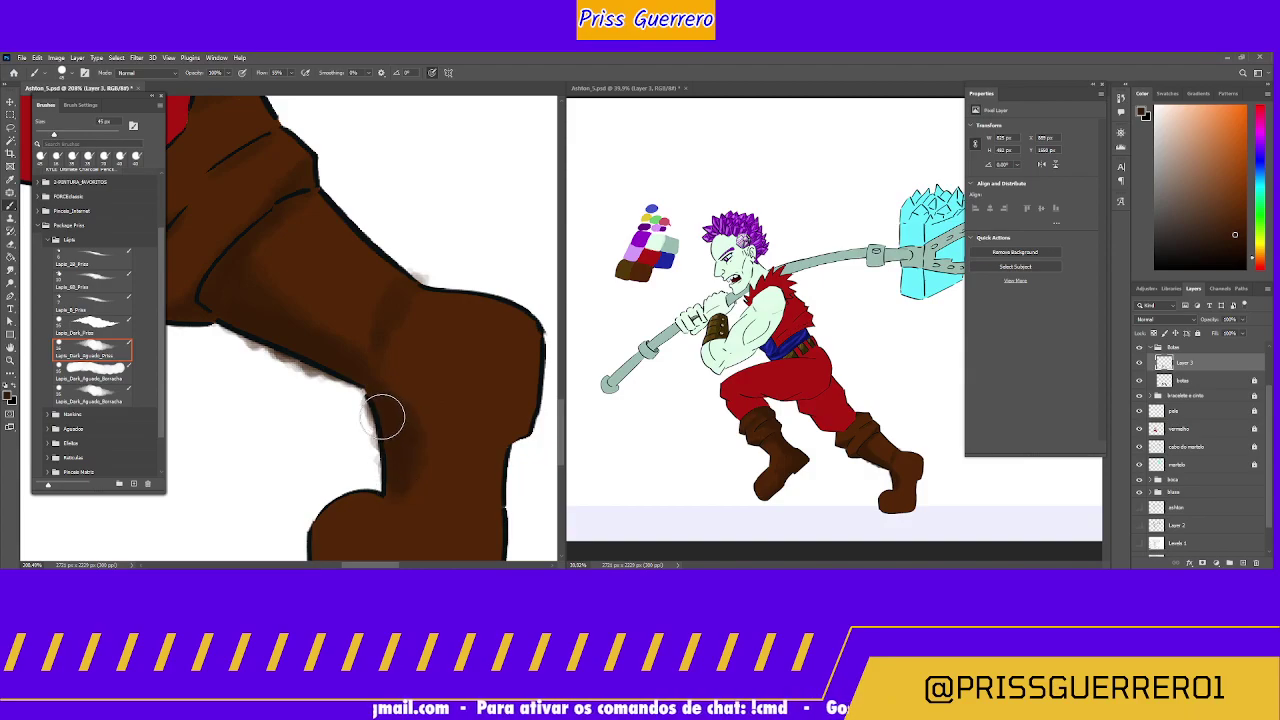
Step: Shade the toe's inner curve, then soften the right edge and bottom with a 25 px brush
key(bracketright)
key(bracketright)
key(bracketright)
key(bracketright)
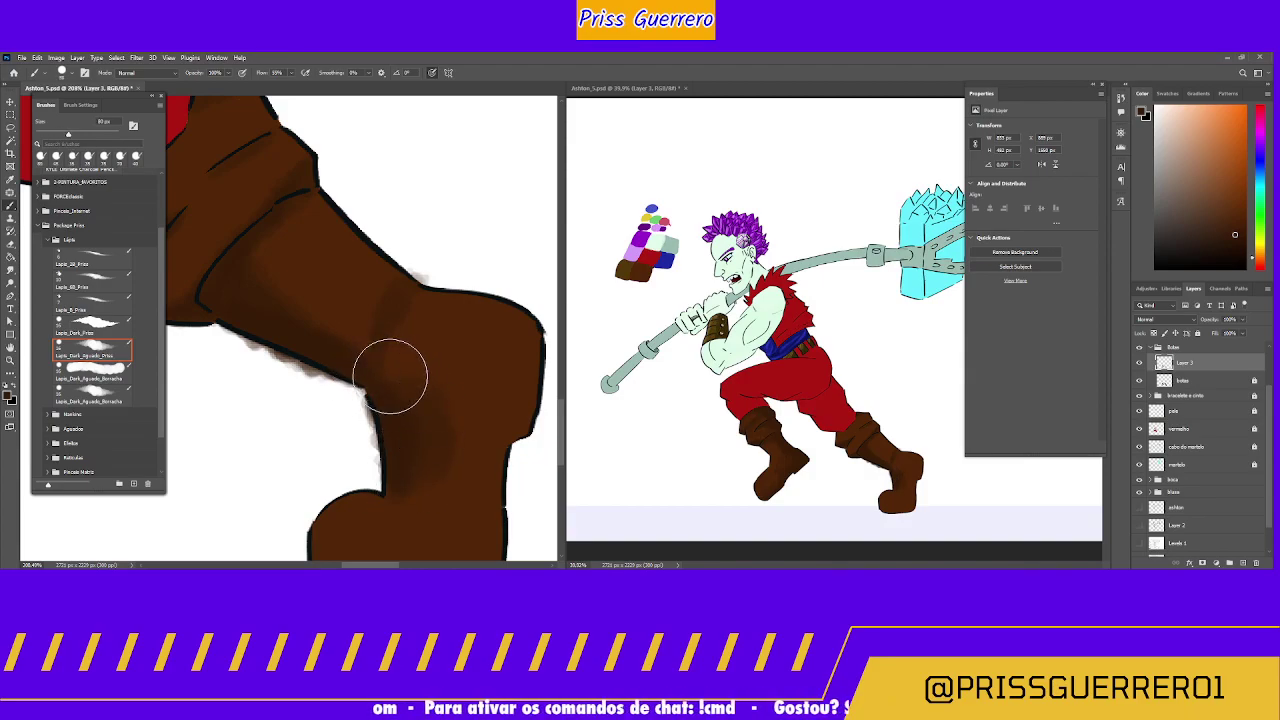
mouse_move(390, 376)
mouse_down()
mouse_move(414, 491)
mouse_move(414, 449)
mouse_move(400, 471)
mouse_move(420, 358)
mouse_up()
mouse_move(386, 408)
mouse_down()
mouse_move(348, 427)
mouse_move(389, 404)
mouse_move(350, 421)
mouse_move(349, 483)
mouse_up()
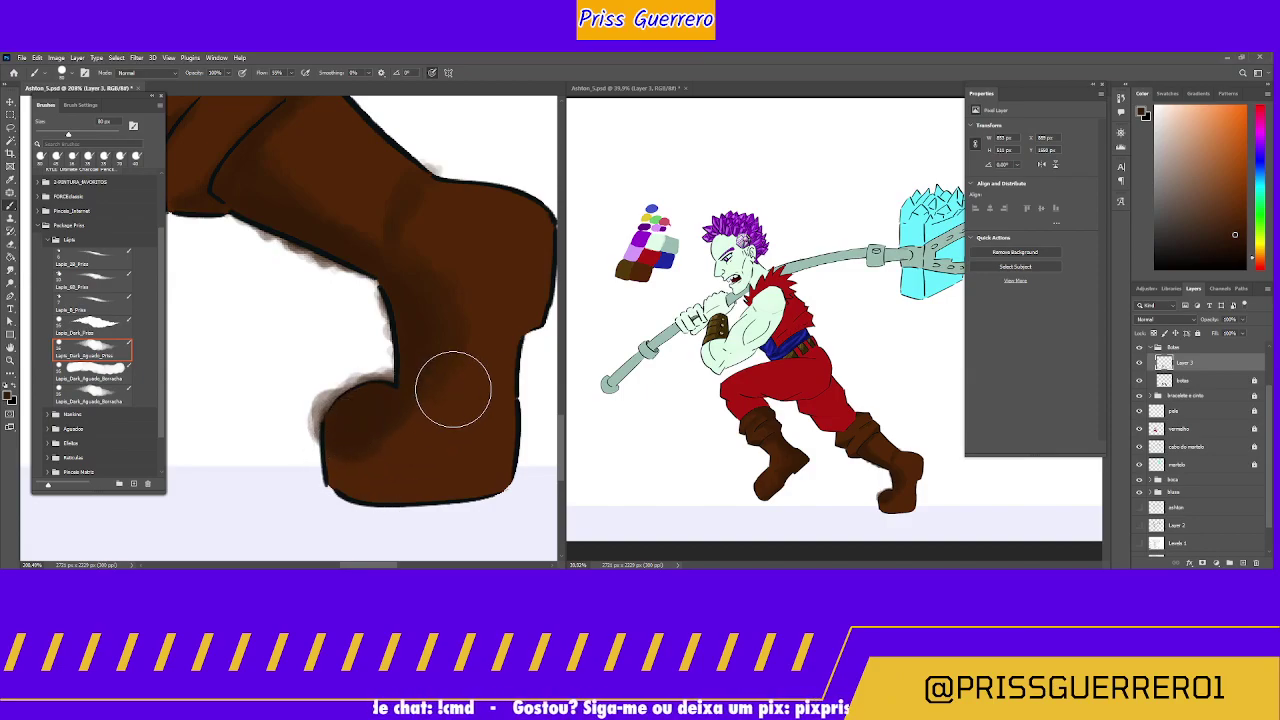
key(bracketleft)
key(bracketleft)
key(bracketleft)
key(bracketleft)
key(bracketleft)
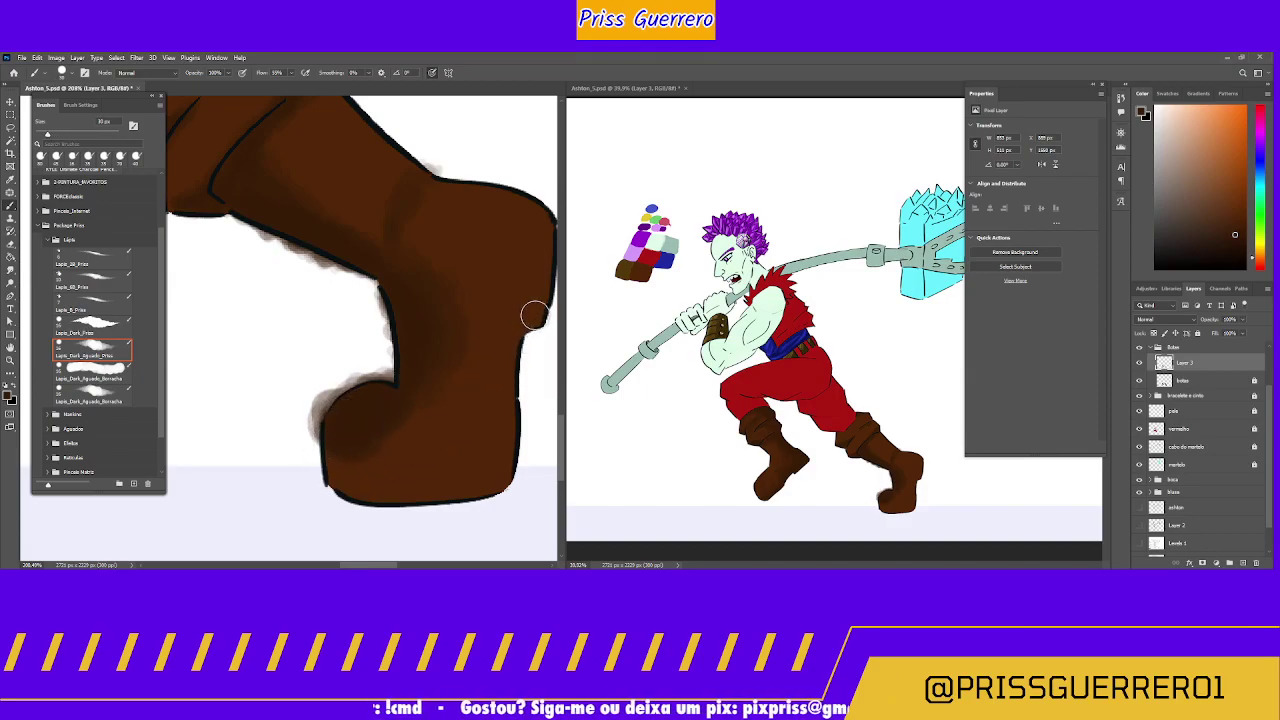
key(bracketleft)
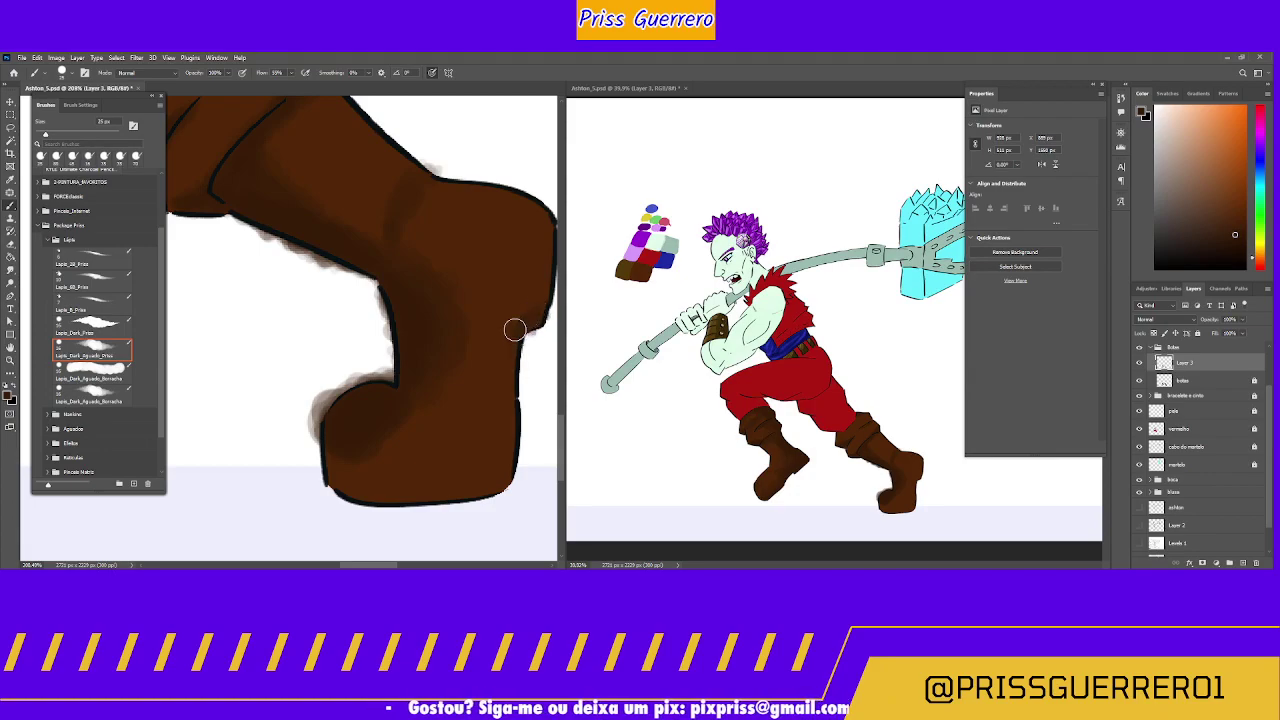
mouse_move(514, 330)
mouse_down()
mouse_move(507, 477)
mouse_move(433, 507)
mouse_move(374, 487)
mouse_up()
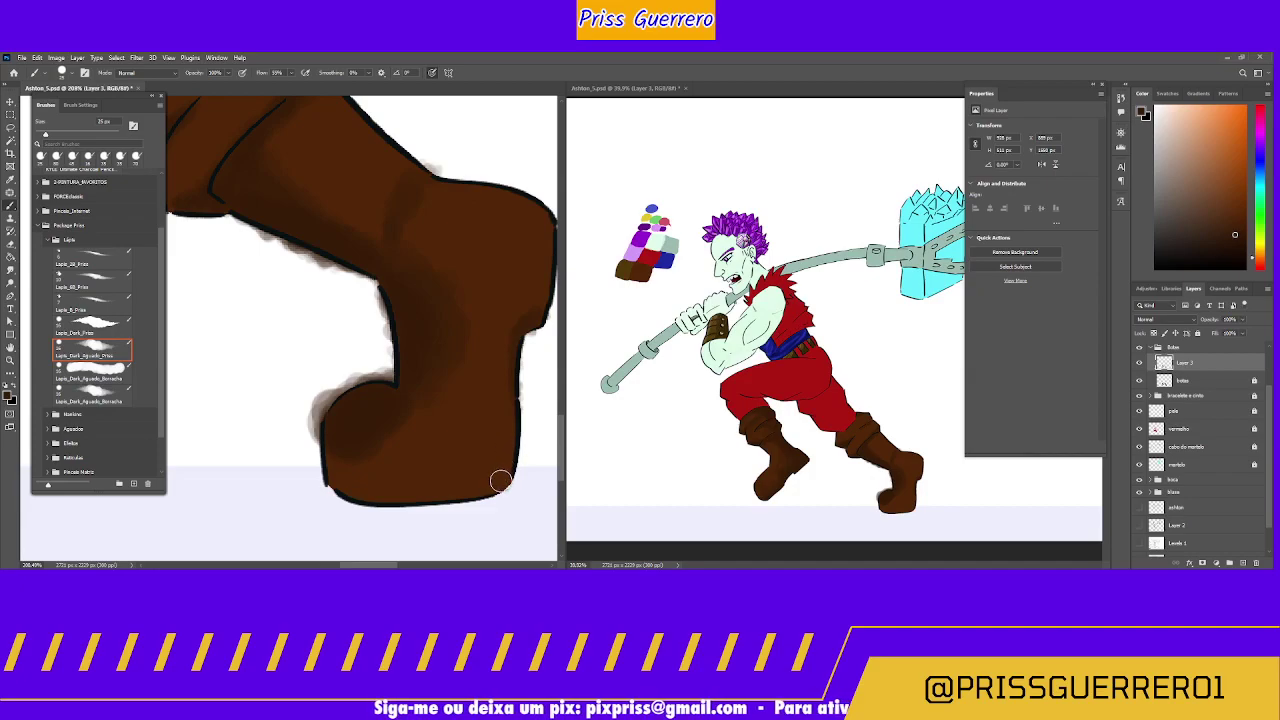
mouse_move(500, 481)
mouse_down()
mouse_move(452, 505)
mouse_move(333, 437)
mouse_up()
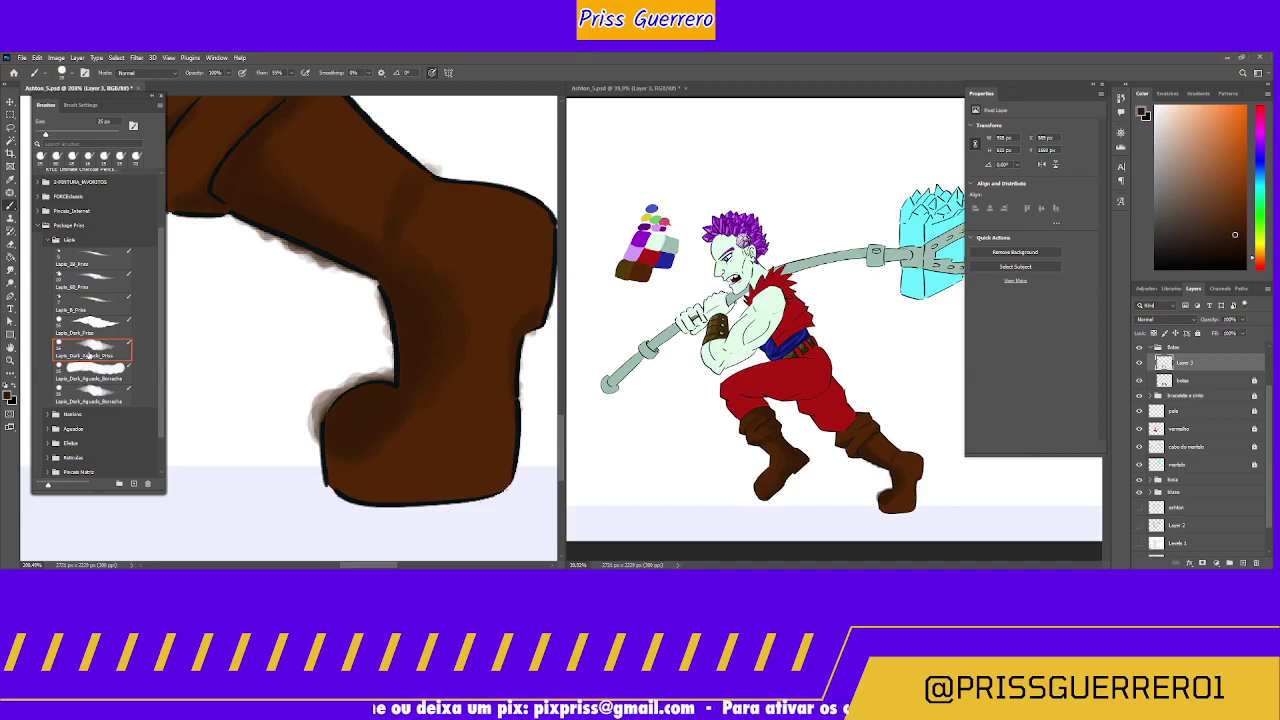
click(91, 376)
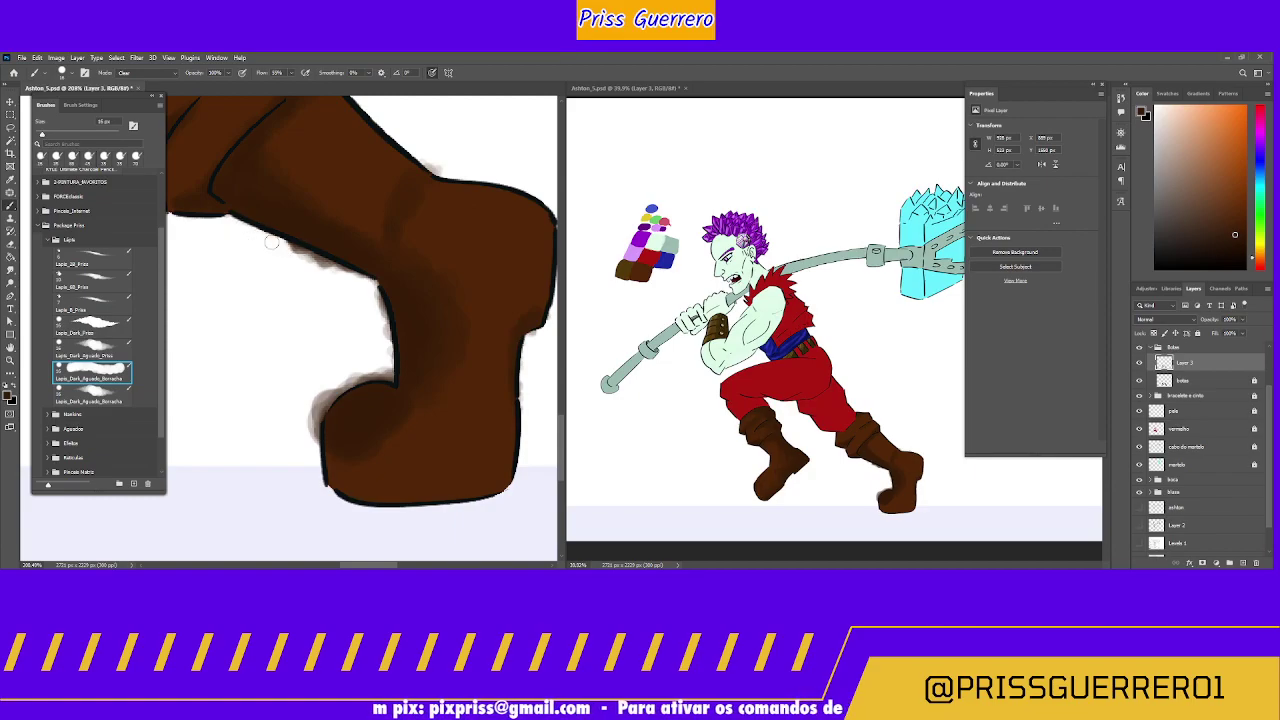
Step: Erase the grey smudges along the boot's top-left, left and upper edges and beside the heel
drag(271, 242, 277, 243)
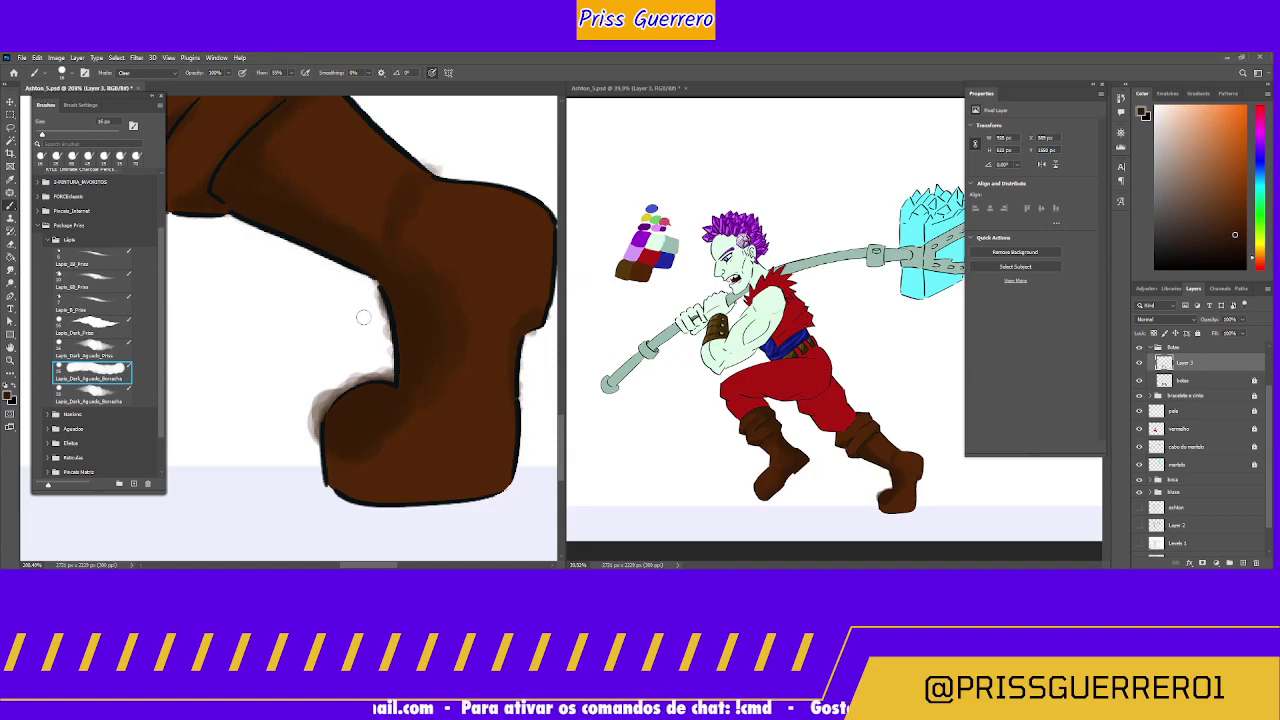
drag(374, 321, 382, 330)
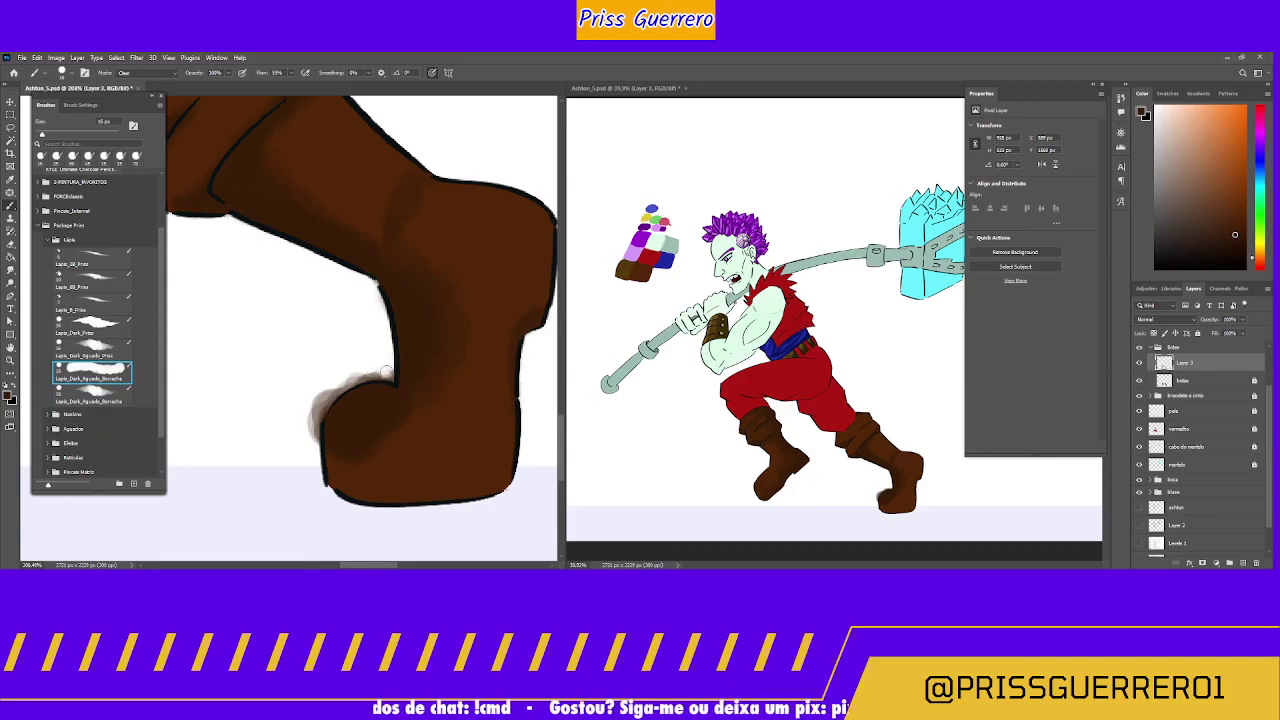
drag(390, 378, 340, 383)
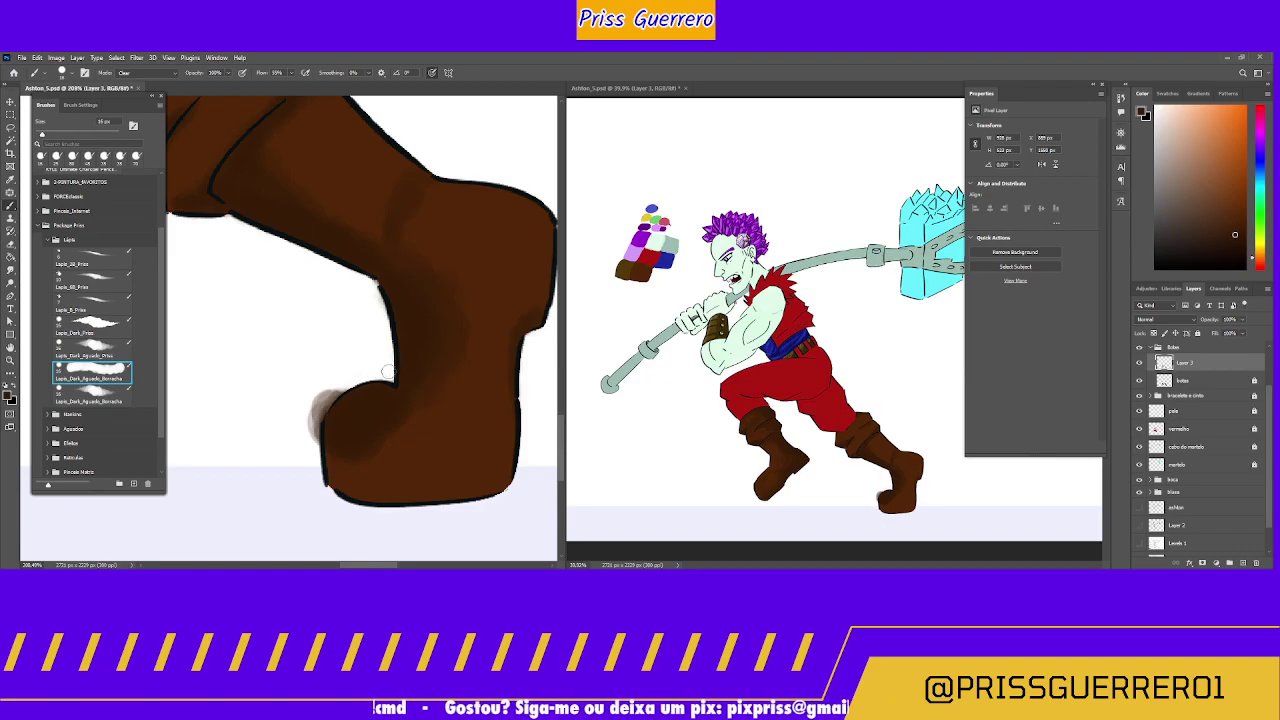
mouse_move(345, 378)
mouse_down()
mouse_move(308, 422)
mouse_move(332, 380)
mouse_move(314, 402)
mouse_up()
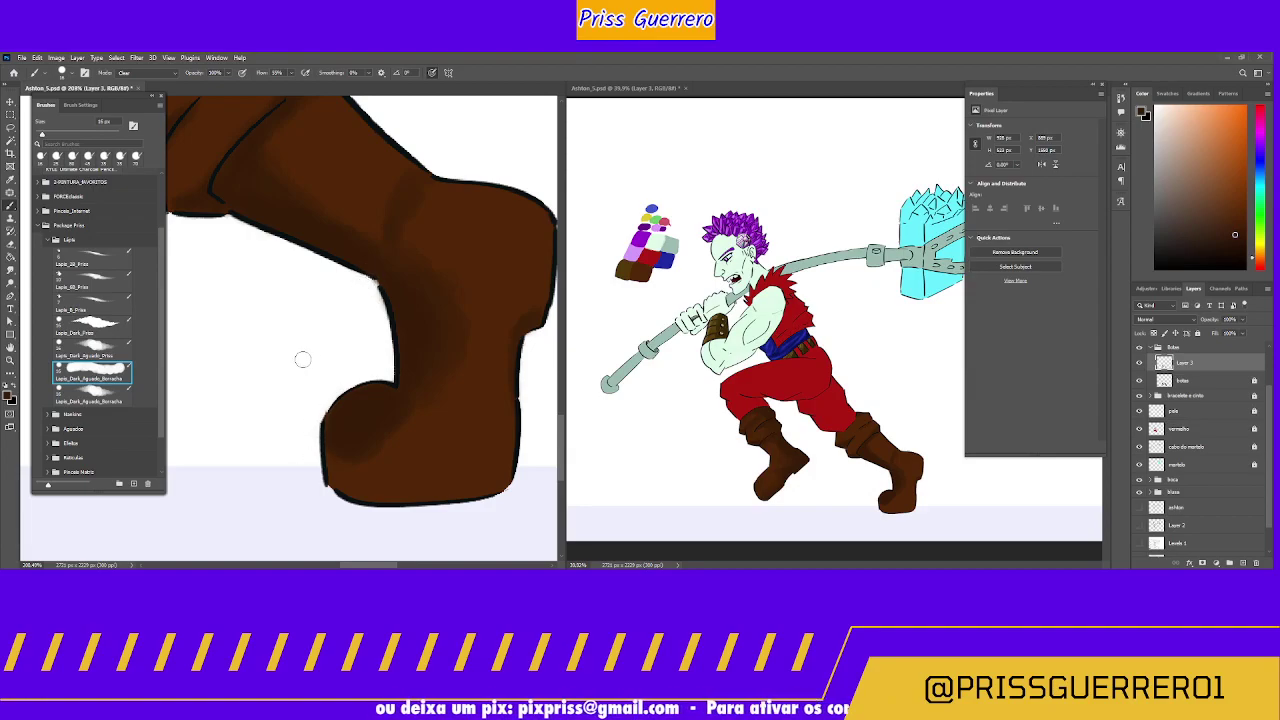
click(95, 352)
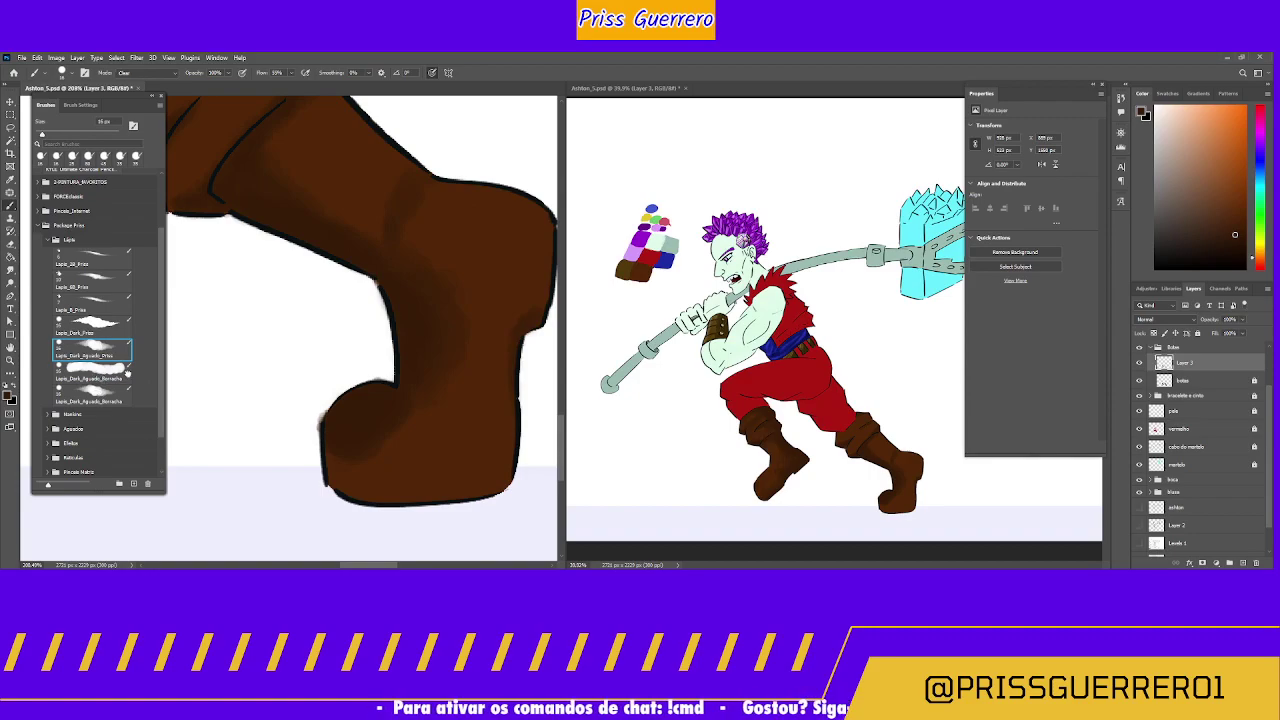
click(128, 373)
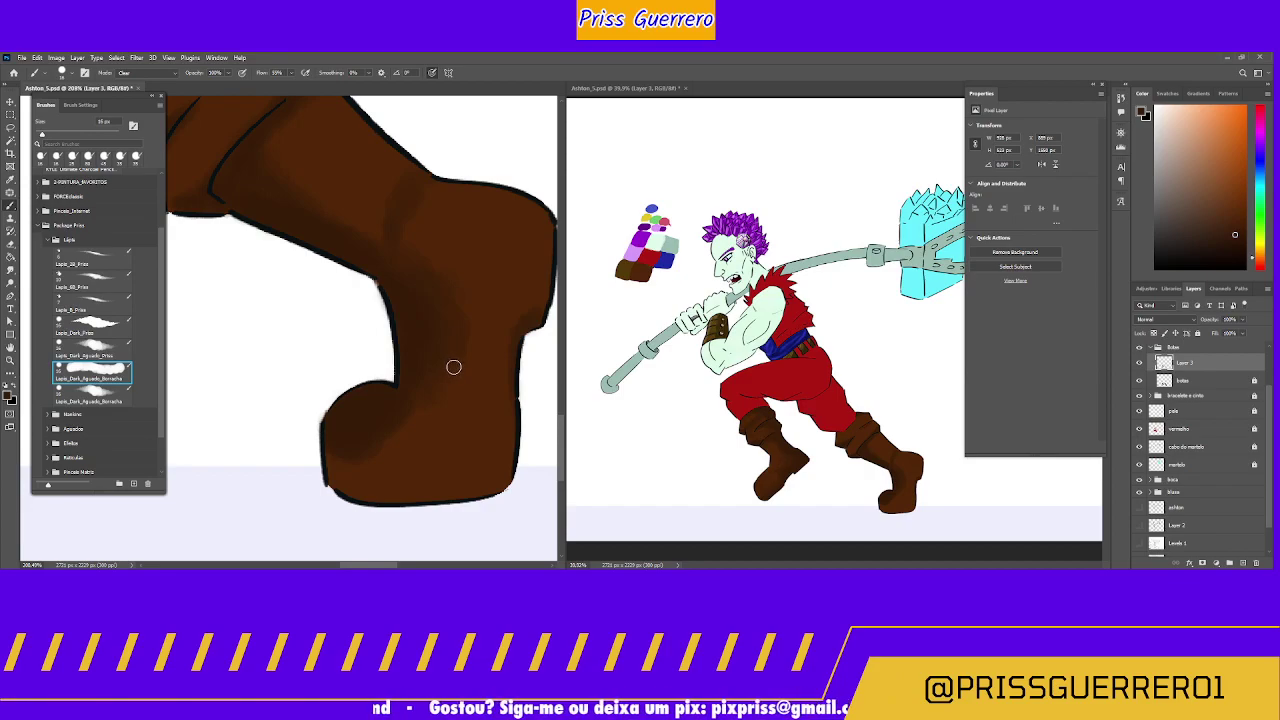
click(90, 345)
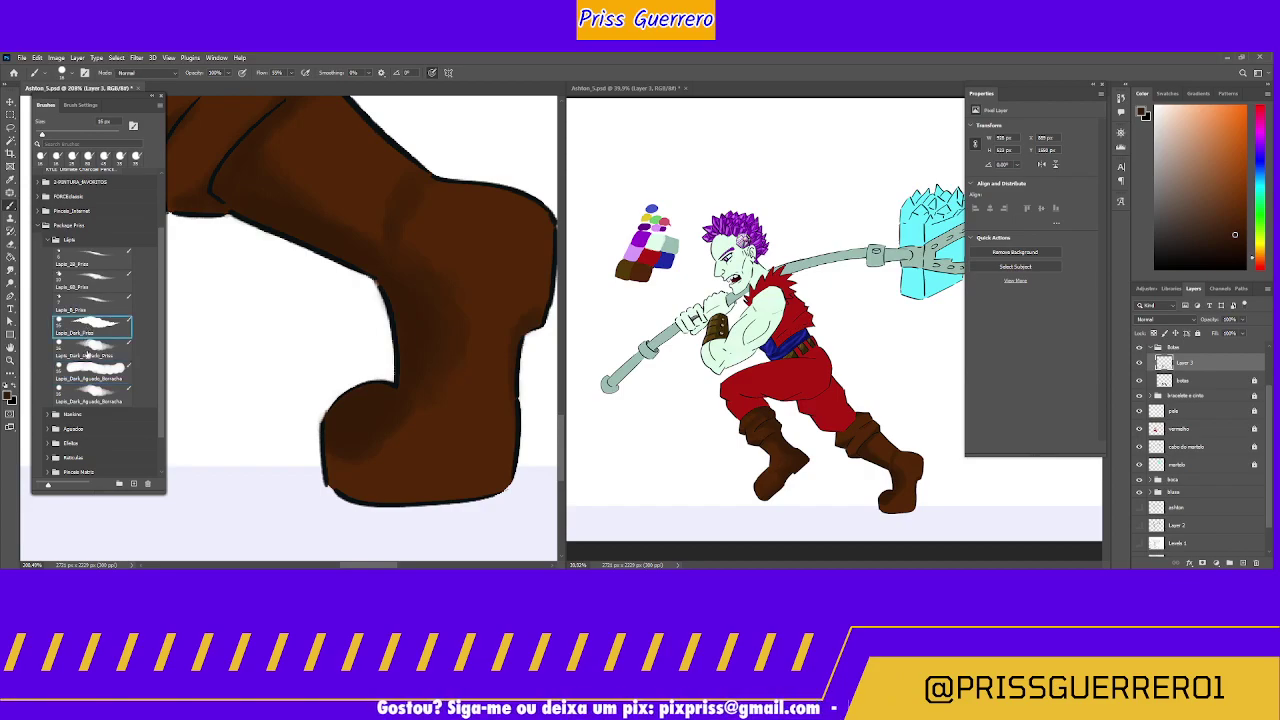
Step: Undo the stray stroke near the toe and blend the heel shading with a ~75 px brush
key(bracketright)
key(bracketright)
key(bracketright)
key(bracketright)
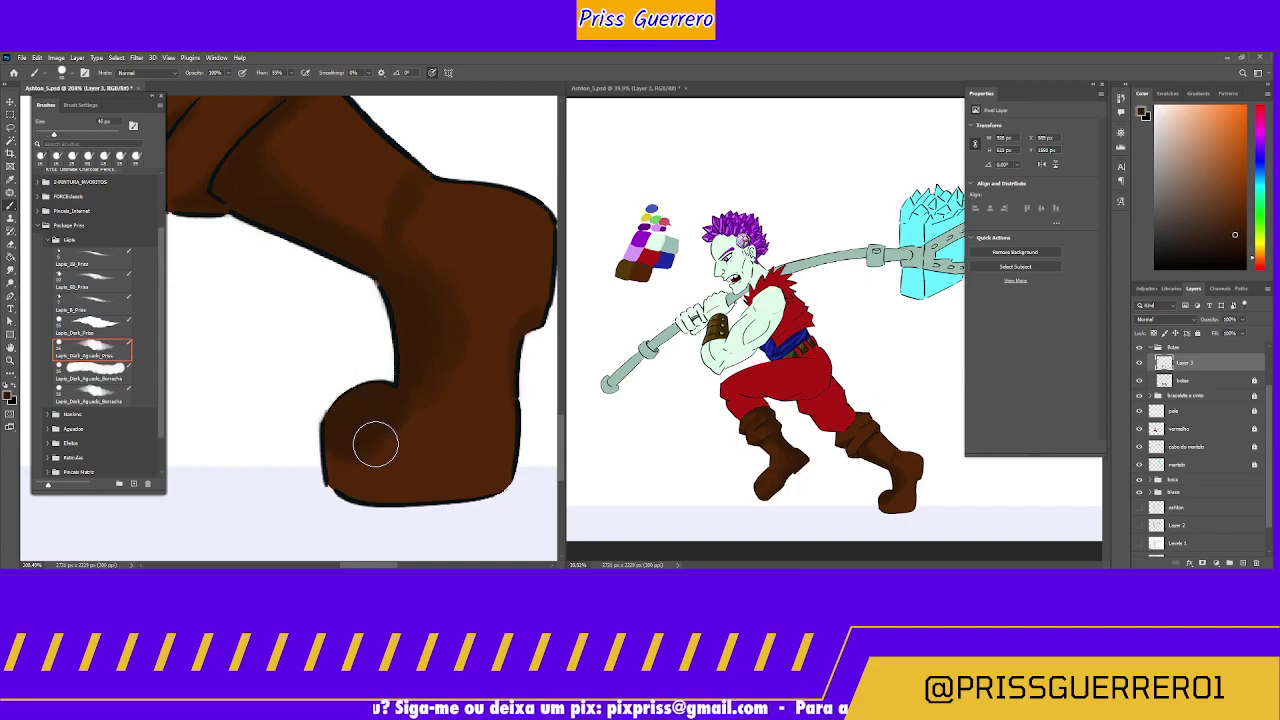
drag(337, 434, 345, 447)
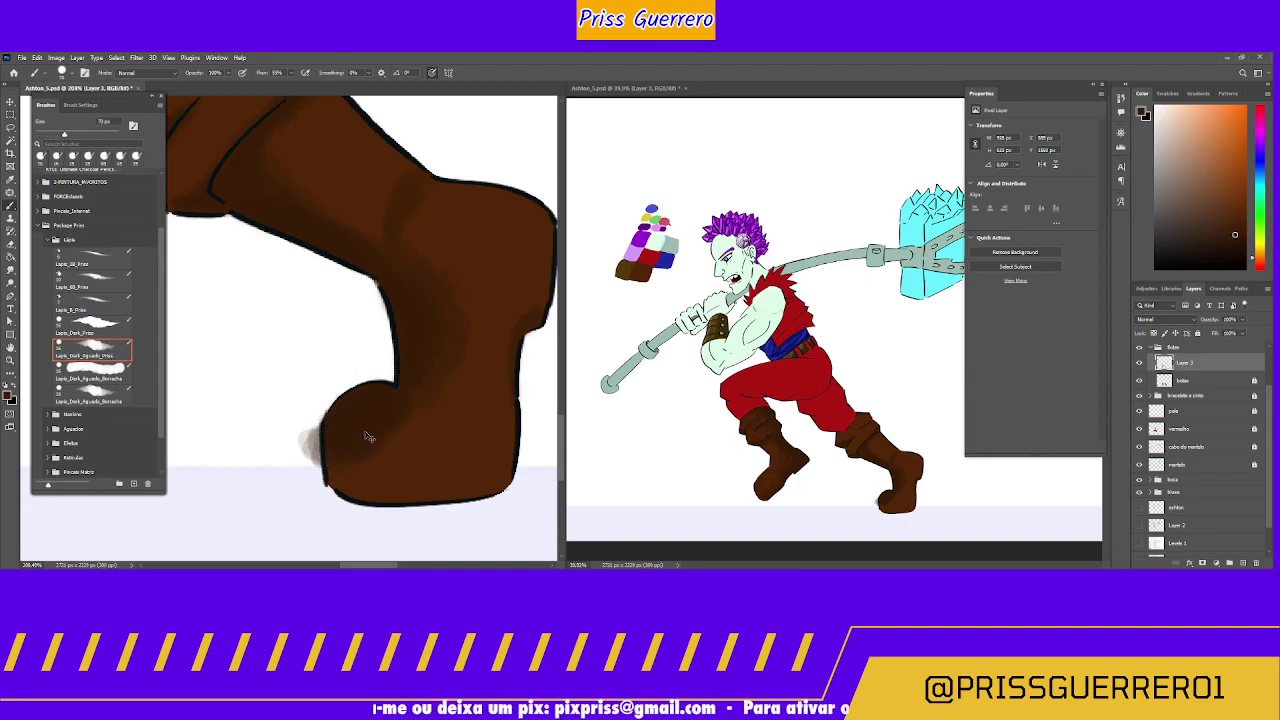
key(ctrl+z)
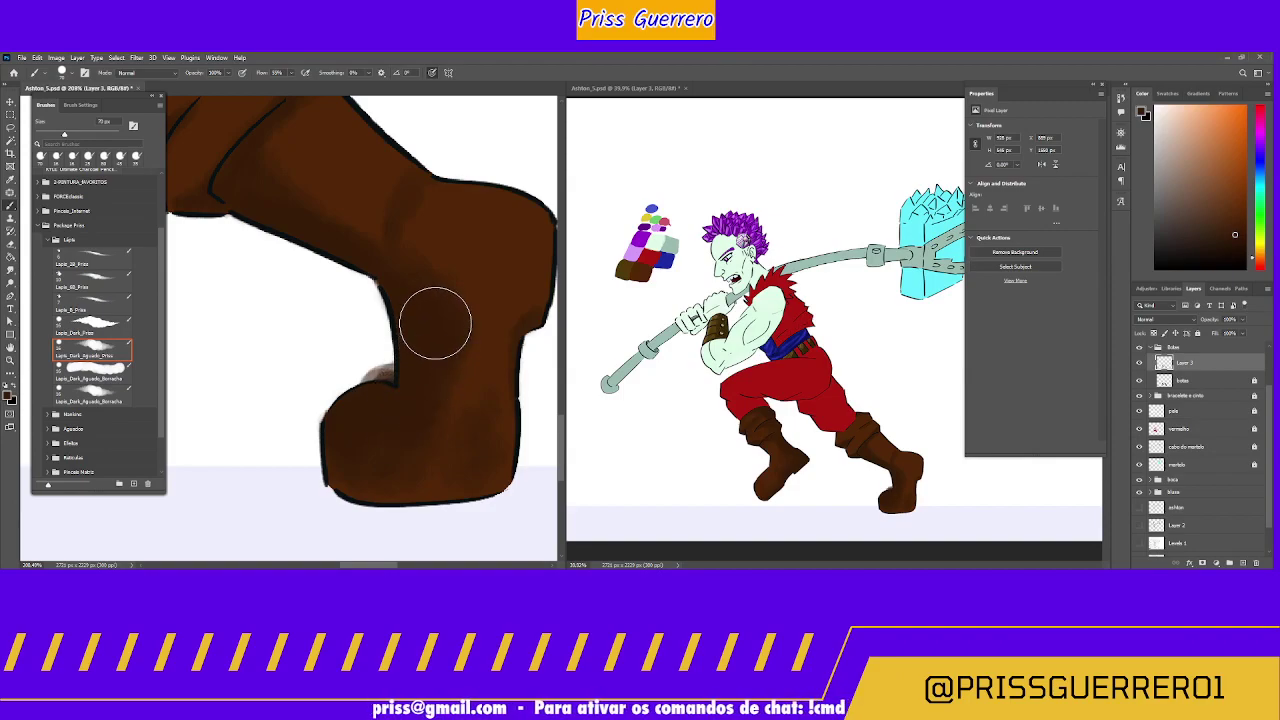
mouse_move(500, 229)
mouse_down()
mouse_move(461, 296)
mouse_move(469, 331)
mouse_move(426, 299)
mouse_move(493, 318)
mouse_move(490, 408)
mouse_move(495, 329)
mouse_move(477, 314)
mouse_move(419, 396)
mouse_move(445, 312)
mouse_move(411, 403)
mouse_move(398, 290)
mouse_move(431, 344)
mouse_move(429, 394)
mouse_move(475, 364)
mouse_move(478, 404)
mouse_move(483, 336)
mouse_move(446, 368)
mouse_move(455, 373)
mouse_move(398, 347)
mouse_move(413, 306)
mouse_move(341, 269)
mouse_move(346, 342)
mouse_move(325, 252)
mouse_move(282, 222)
mouse_move(286, 194)
mouse_move(290, 283)
mouse_move(311, 260)
mouse_move(334, 317)
mouse_move(366, 338)
mouse_move(304, 217)
mouse_move(349, 258)
mouse_move(289, 193)
mouse_move(241, 254)
mouse_move(289, 228)
mouse_move(353, 330)
mouse_move(419, 294)
mouse_move(474, 323)
mouse_move(451, 412)
mouse_up()
scroll(451, 412, down, 3)
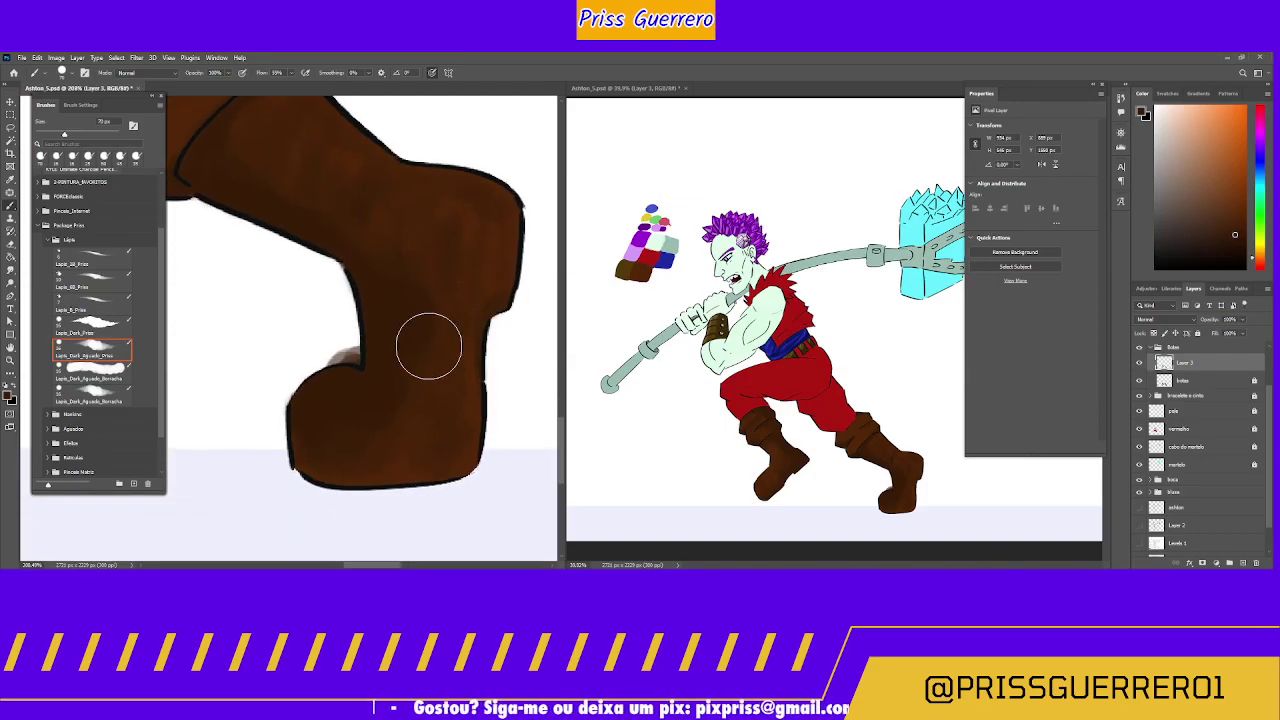
drag(420, 363, 388, 424)
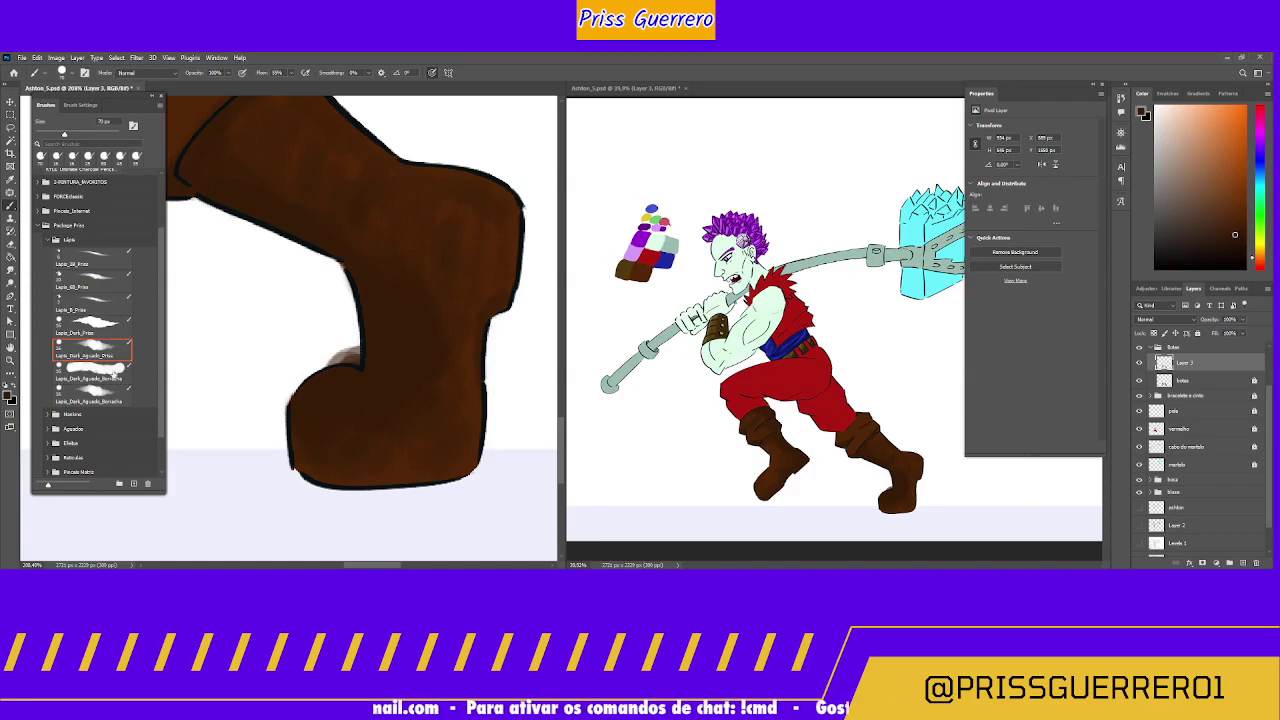
click(92, 372)
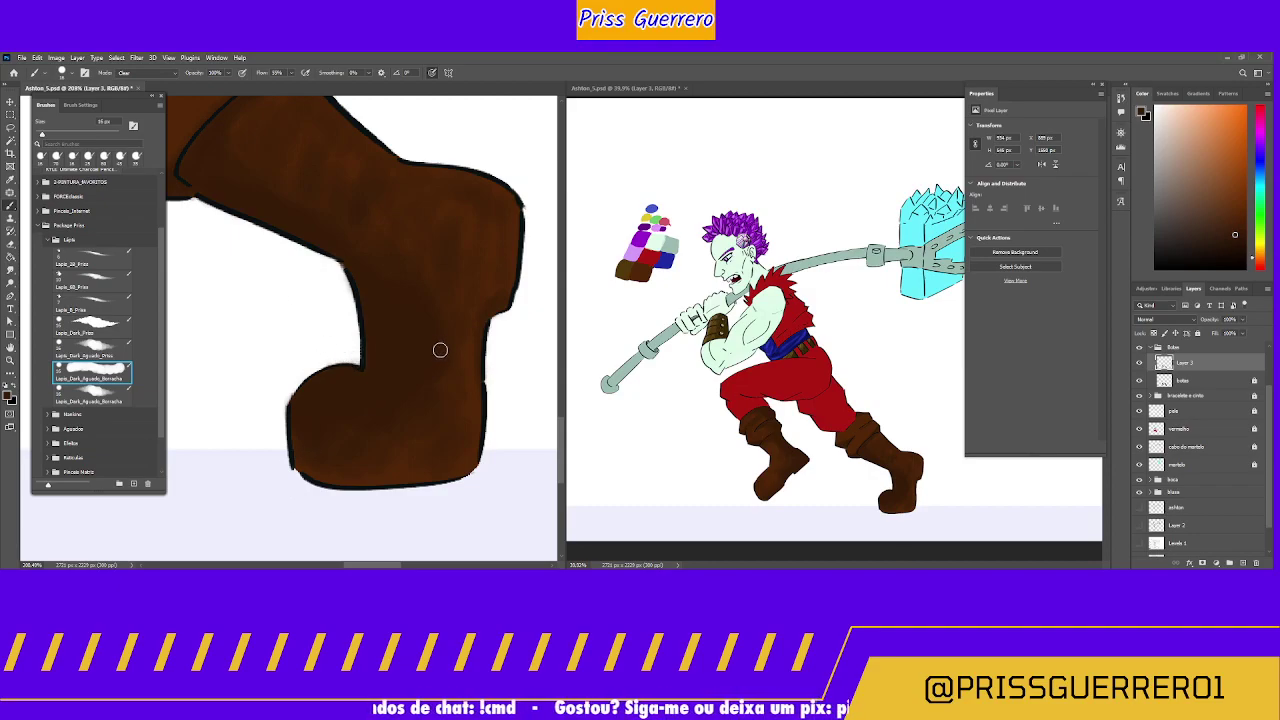
drag(461, 317, 503, 523)
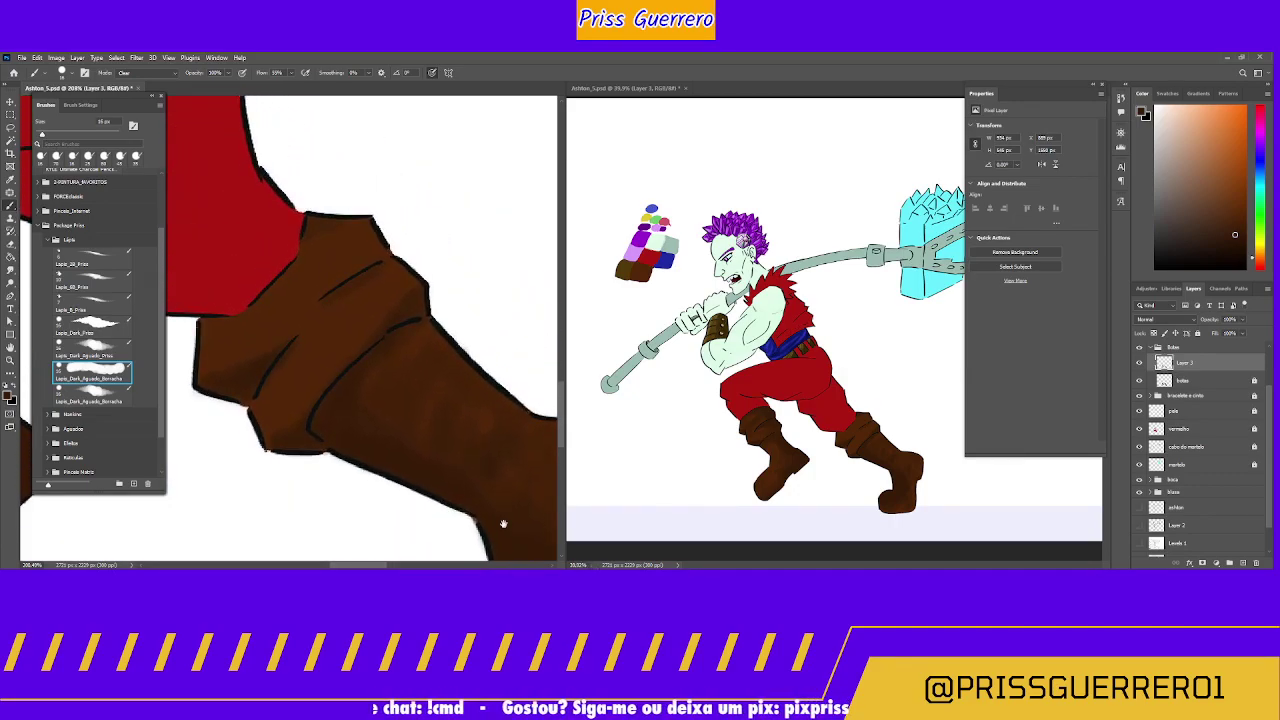
Step: Shade the cuff below the knee at about 30 px, then erase the brown smudge under its outline
click(104, 349)
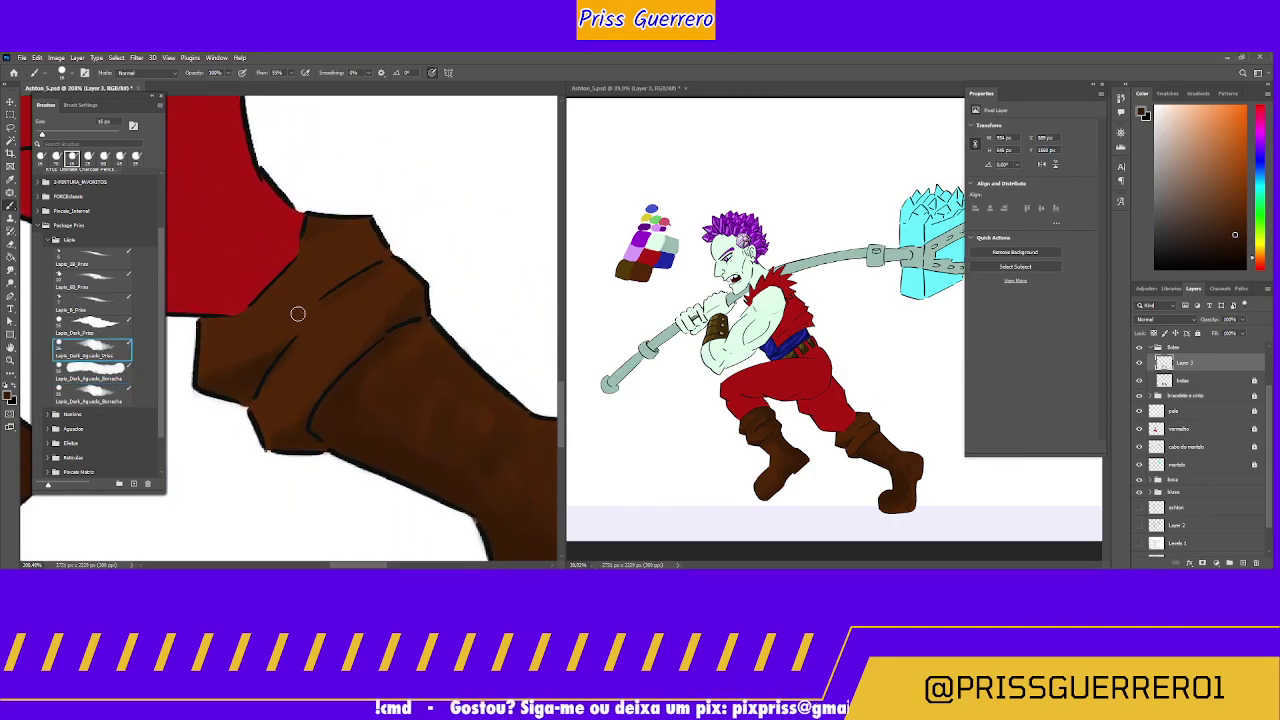
key(bracketright)
key(bracketright)
key(bracketright)
key(bracketright)
key(bracketright)
key(bracketright)
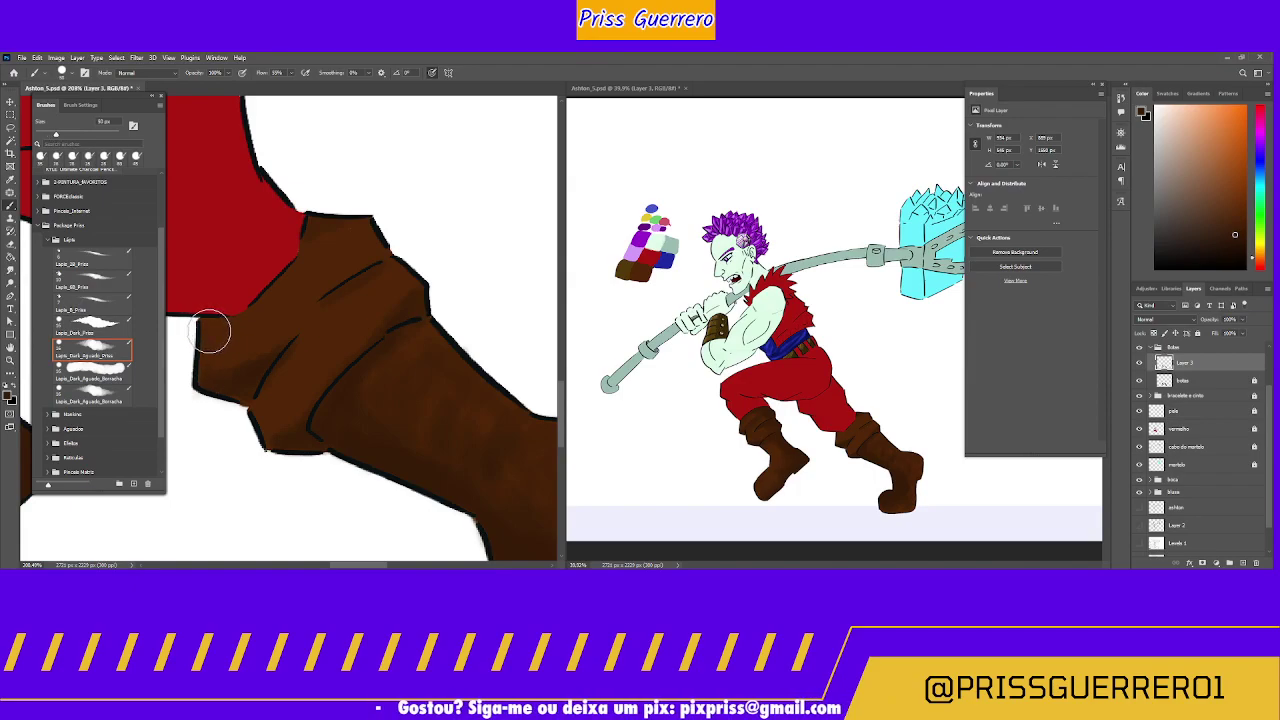
key(bracketright)
key(bracketright)
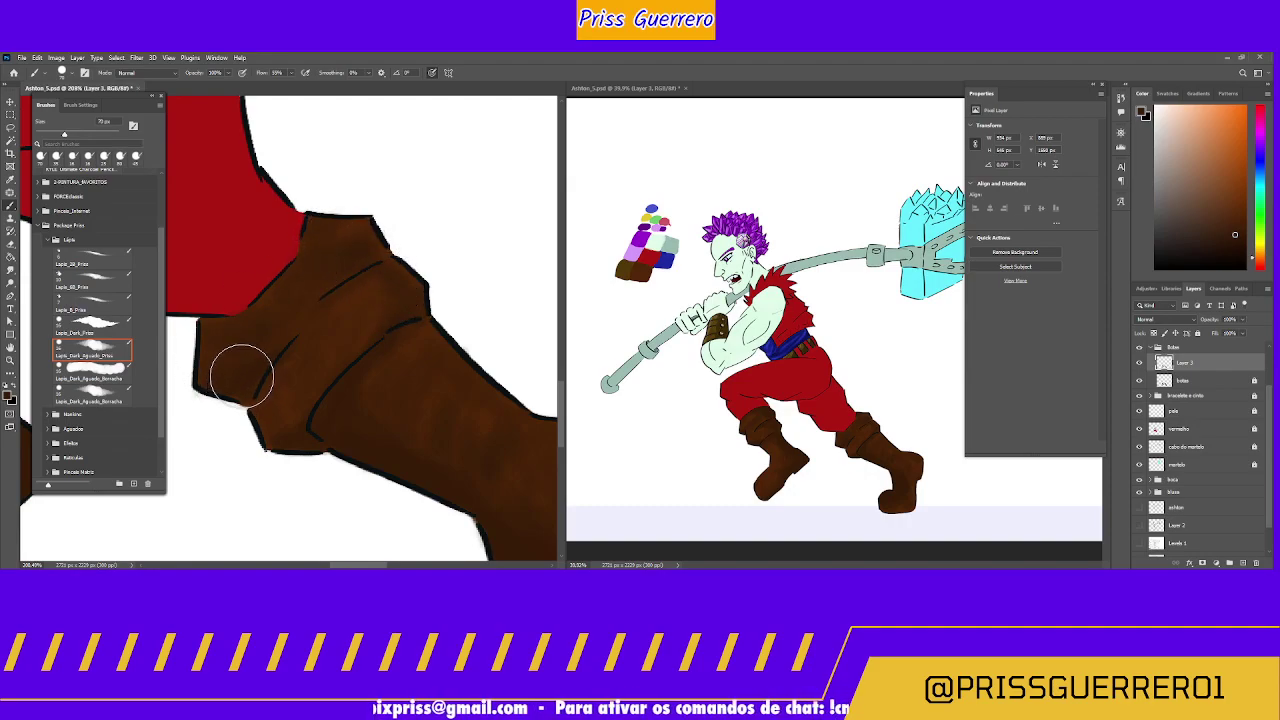
key(bracketleft)
key(bracketleft)
key(bracketleft)
key(bracketleft)
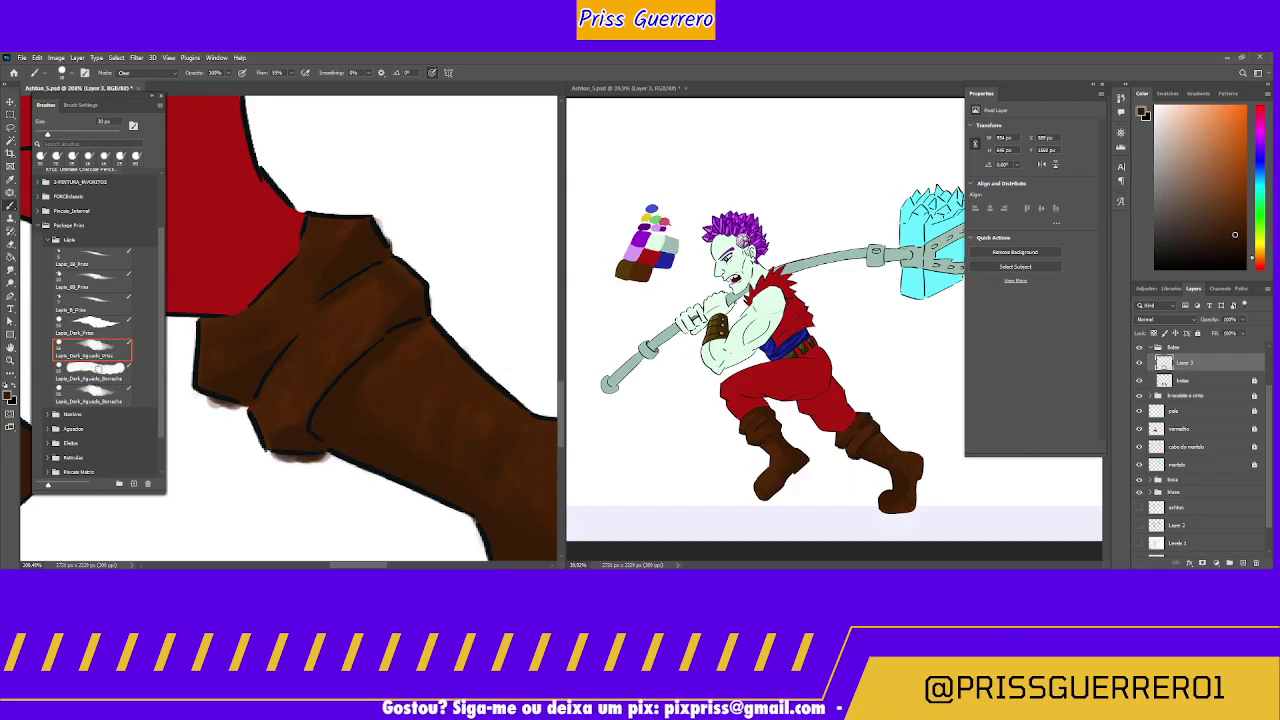
key(period)
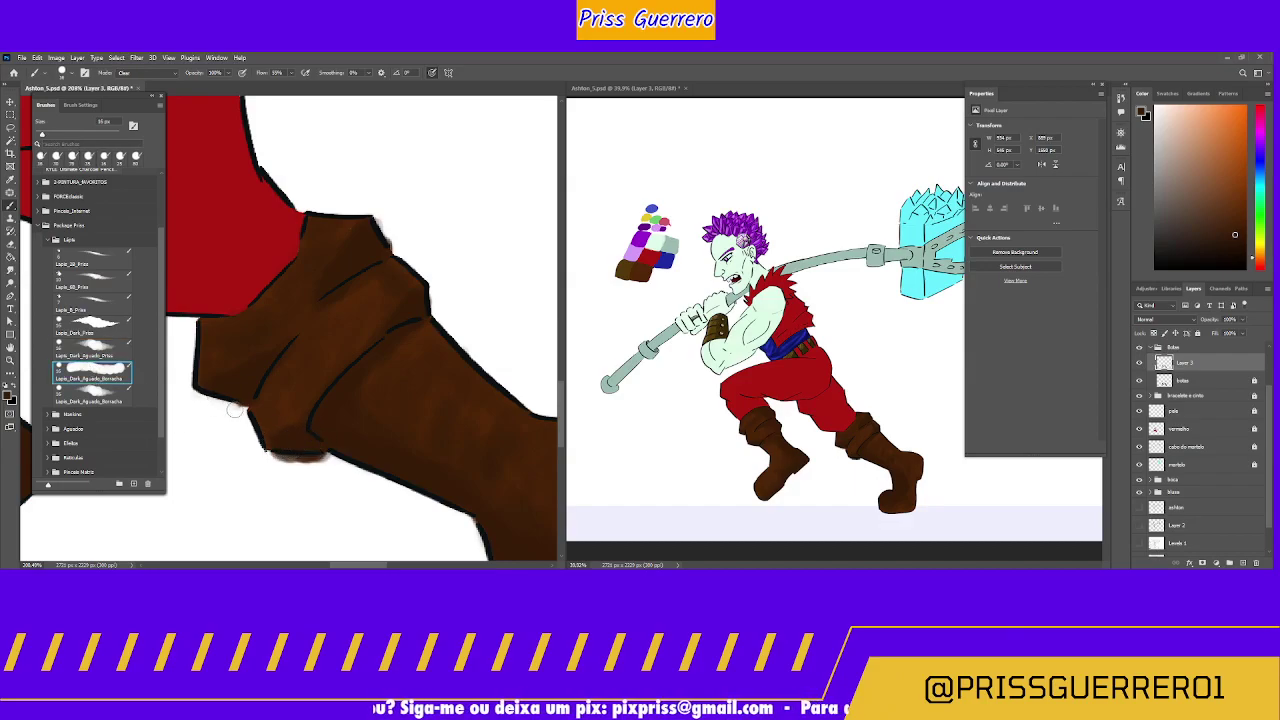
mouse_move(284, 474)
mouse_down()
mouse_move(262, 458)
mouse_move(306, 462)
mouse_up()
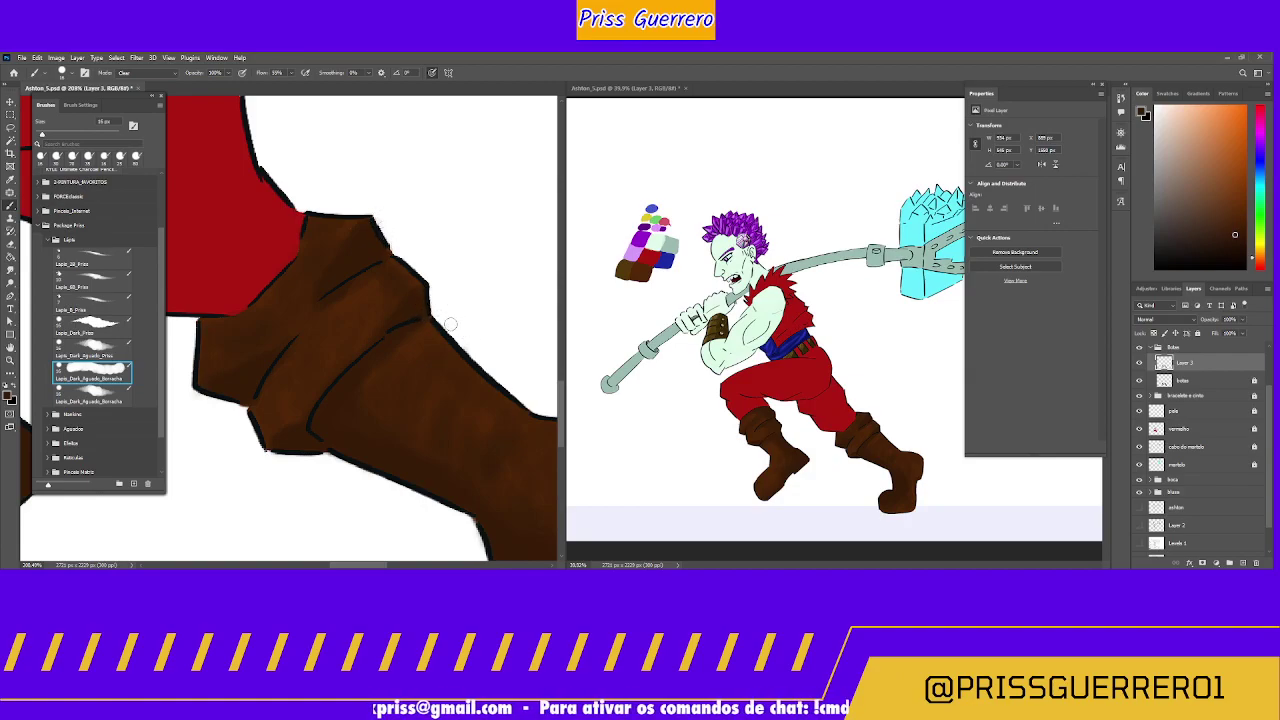
Step: Soften the lower boot's ankle and heel shading with a 25 px Priss brush, then set Borracha to 80 px
scroll(471, 337, down, 5)
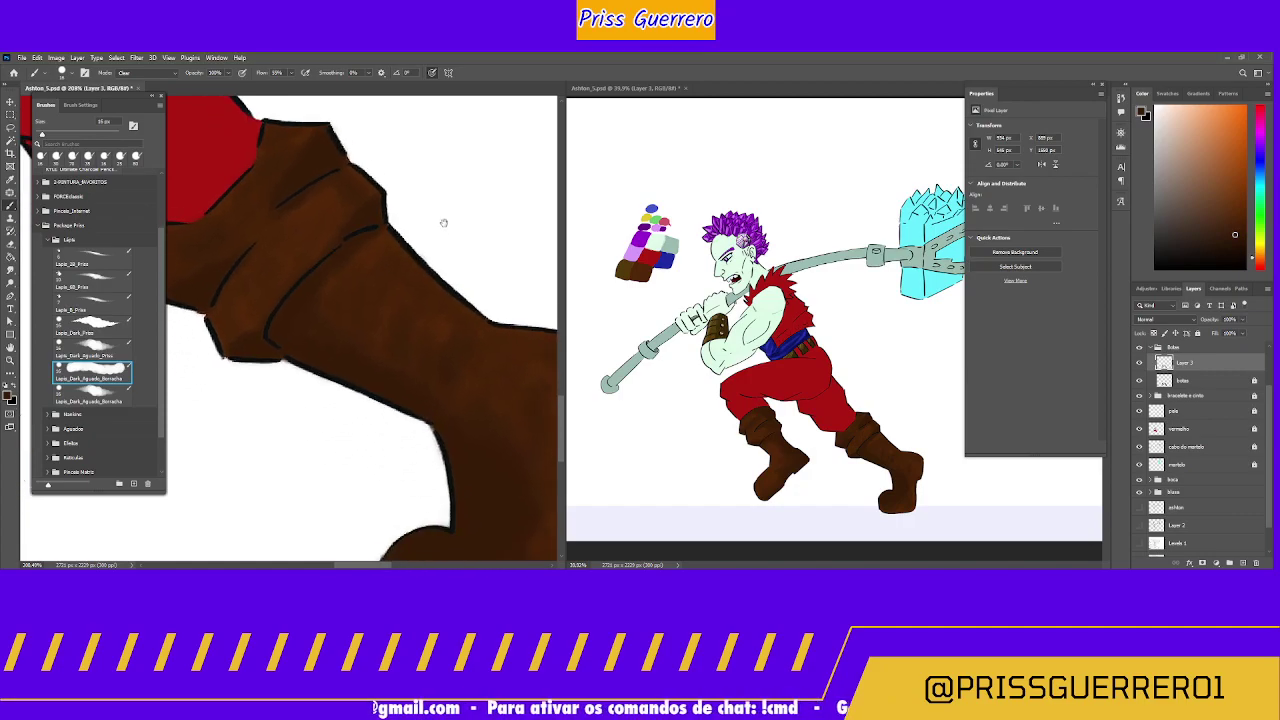
drag(435, 202, 437, 189)
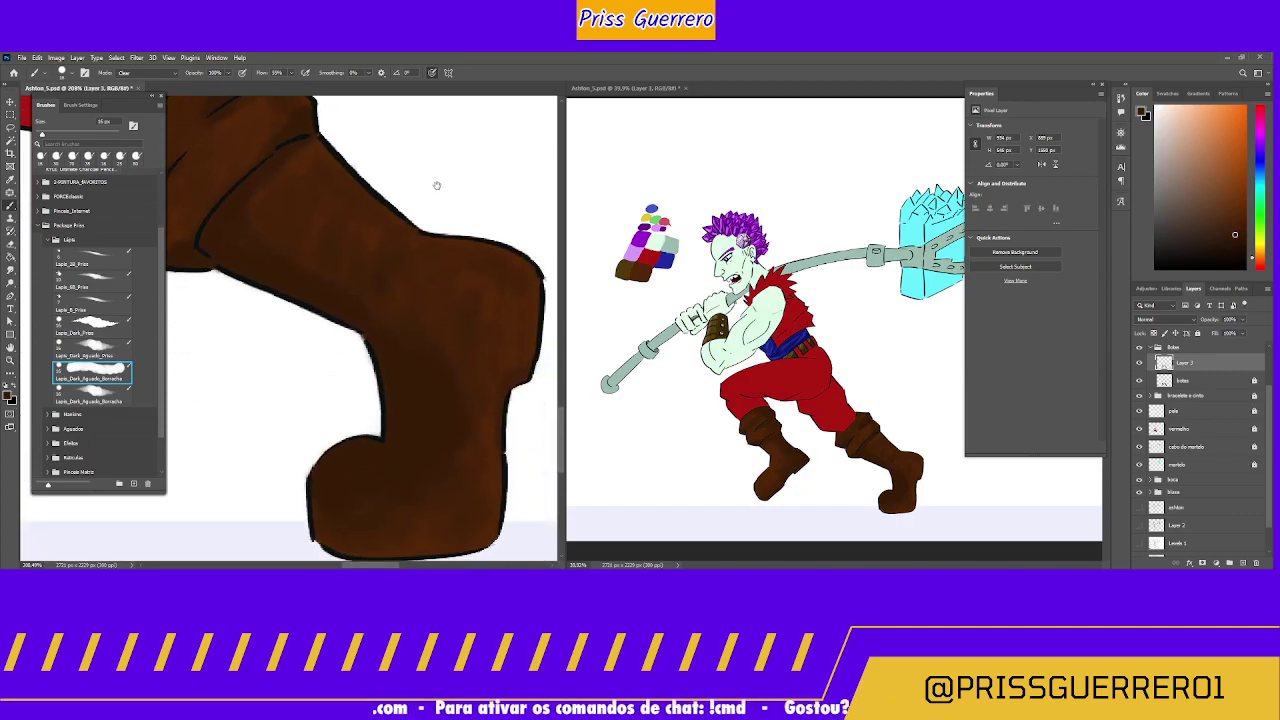
click(96, 350)
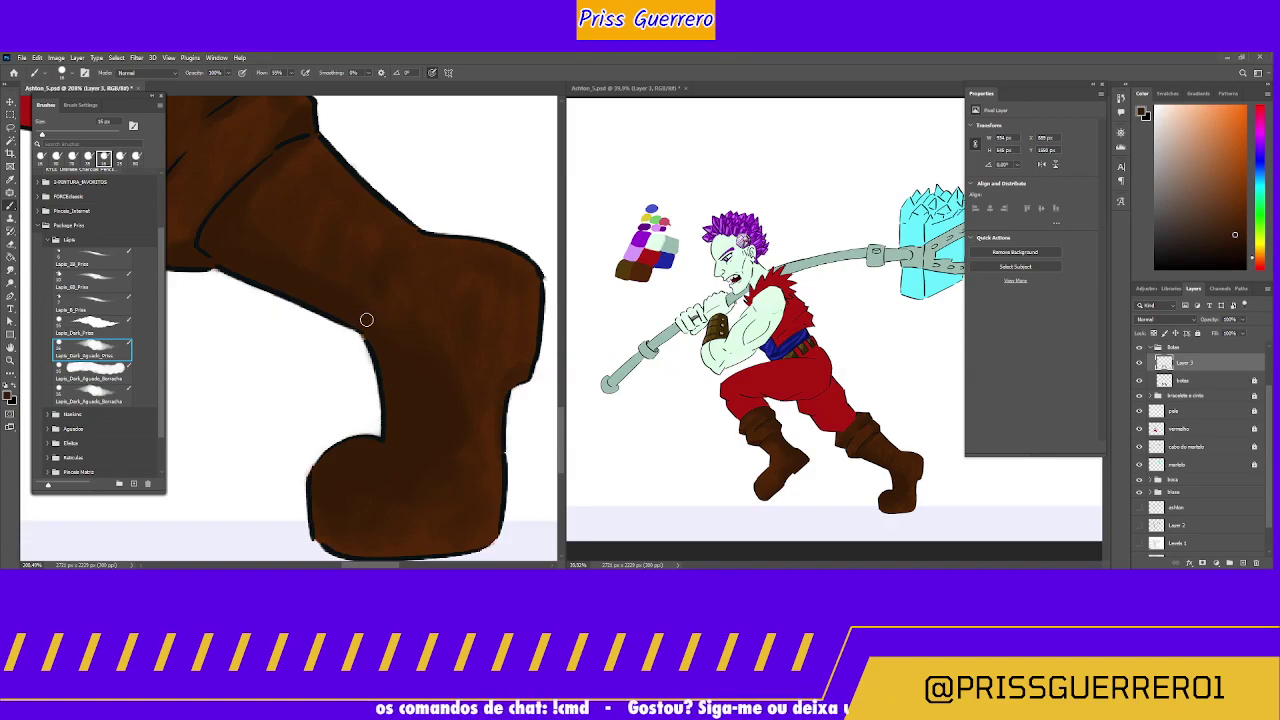
key(bracketright)
key(bracketright)
key(bracketright)
key(bracketright)
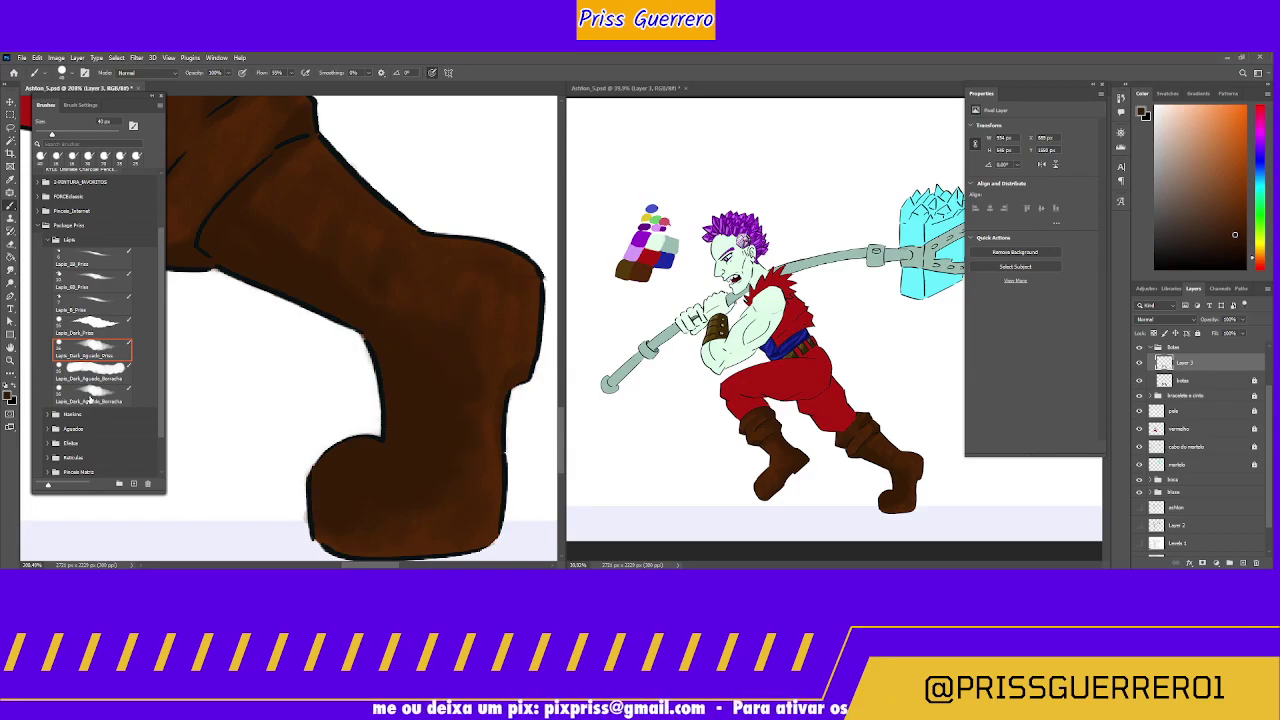
click(117, 399)
key(bracketright)
key(bracketright)
key(bracketright)
key(bracketright)
key(bracketright)
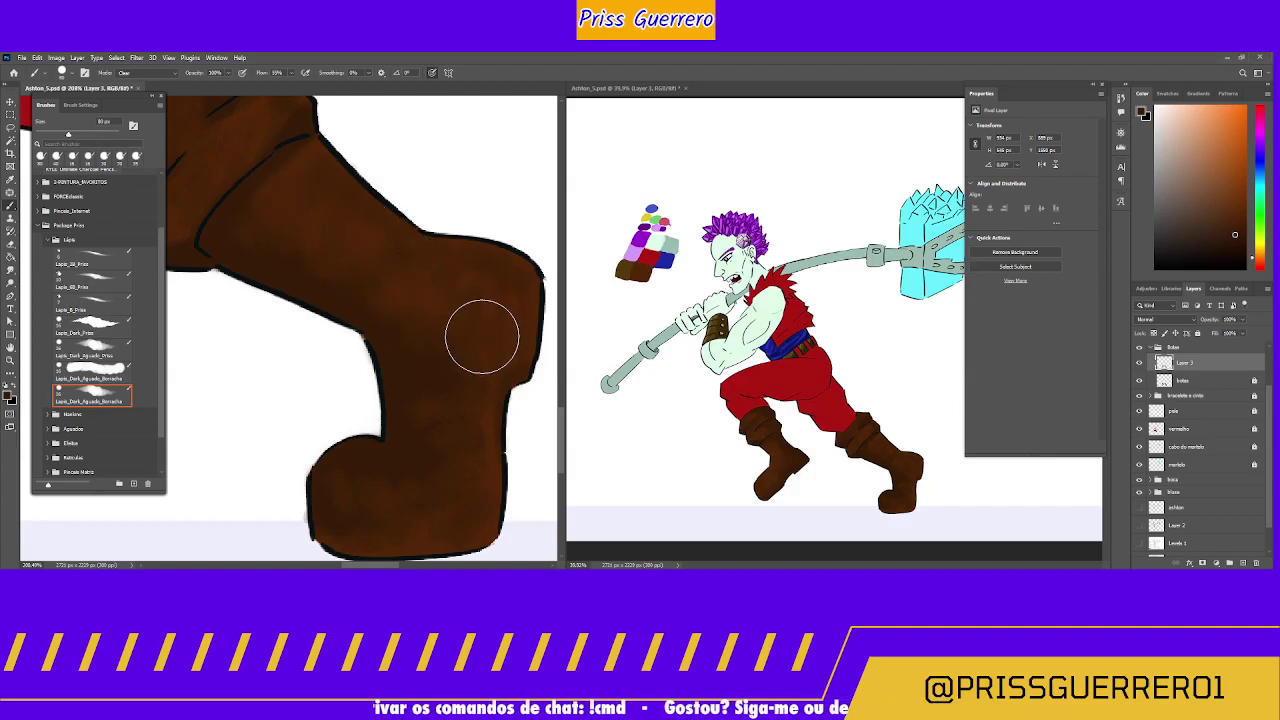
Step: Paint mottled brown shading into the pale boot-top gap beneath the red trousers
scroll(446, 362, up, 5)
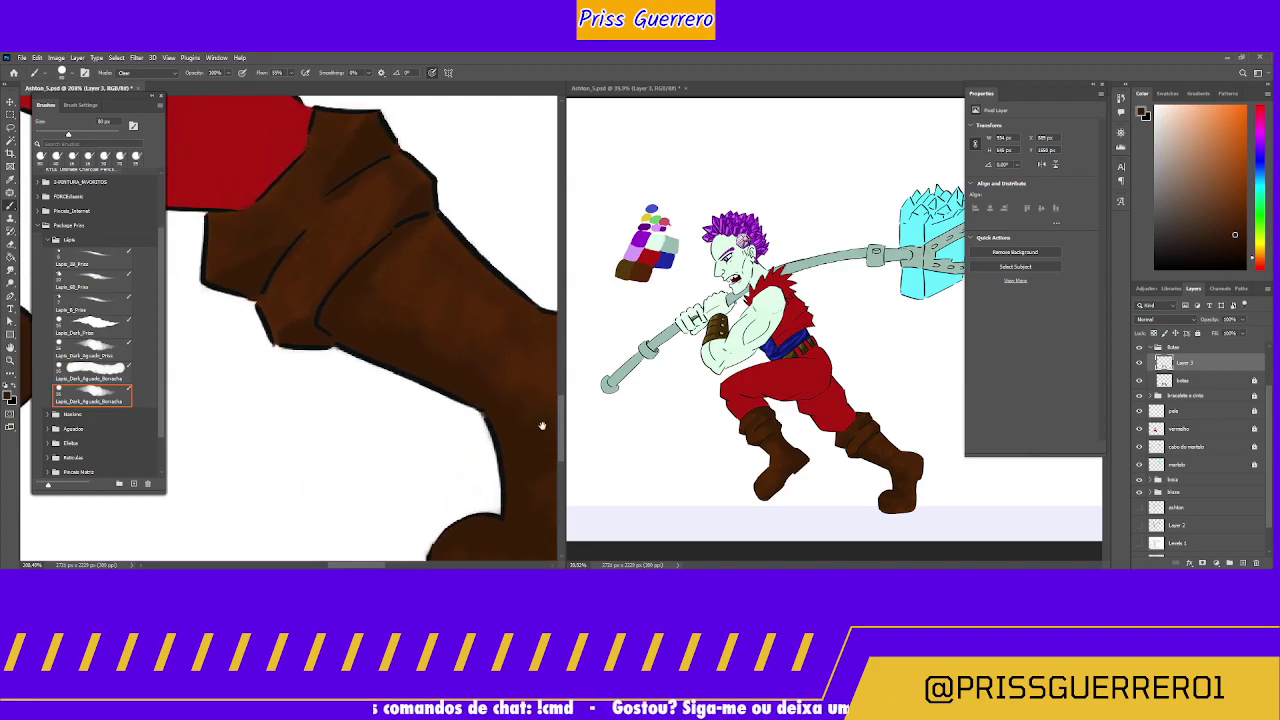
mouse_move(357, 175)
mouse_down()
mouse_move(325, 208)
mouse_move(312, 204)
mouse_move(353, 244)
mouse_move(367, 230)
mouse_move(270, 266)
mouse_move(253, 253)
mouse_move(290, 241)
mouse_move(310, 212)
mouse_move(354, 285)
mouse_move(378, 236)
mouse_move(434, 222)
mouse_move(300, 356)
mouse_move(287, 349)
mouse_move(313, 338)
mouse_move(302, 419)
mouse_move(393, 351)
mouse_move(427, 292)
mouse_move(393, 308)
mouse_move(426, 285)
mouse_move(346, 371)
mouse_up()
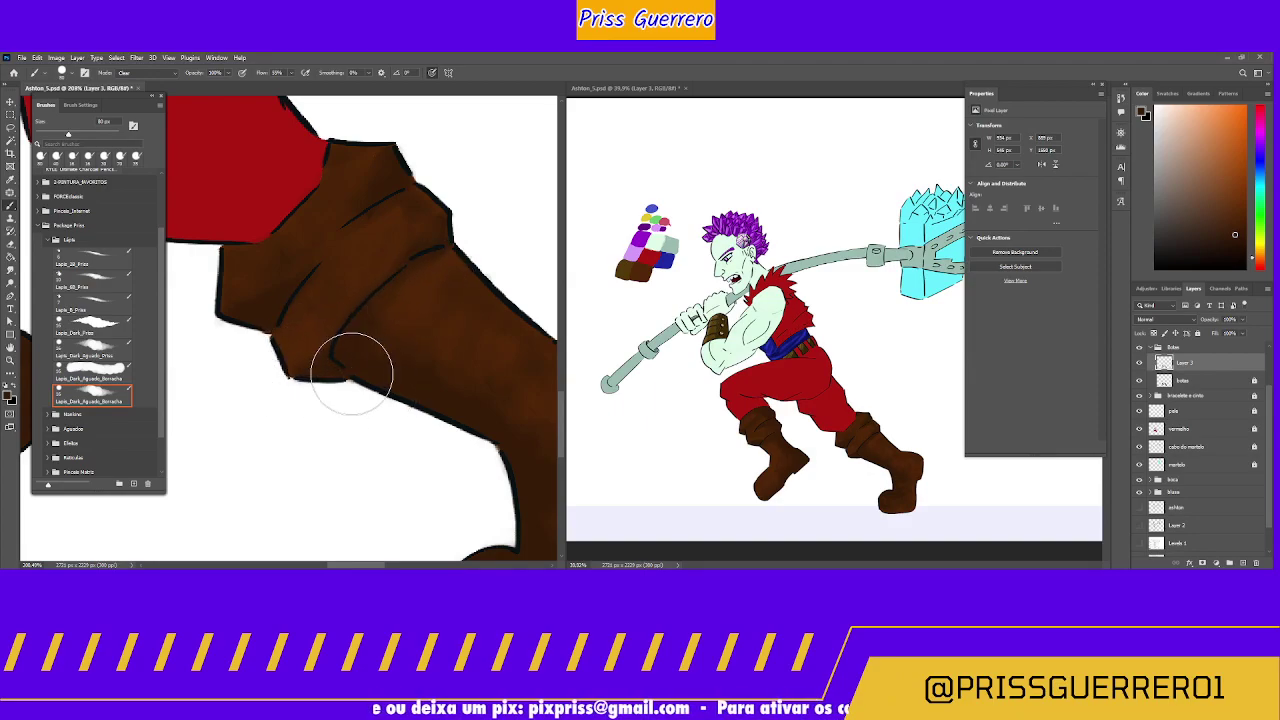
click(90, 355)
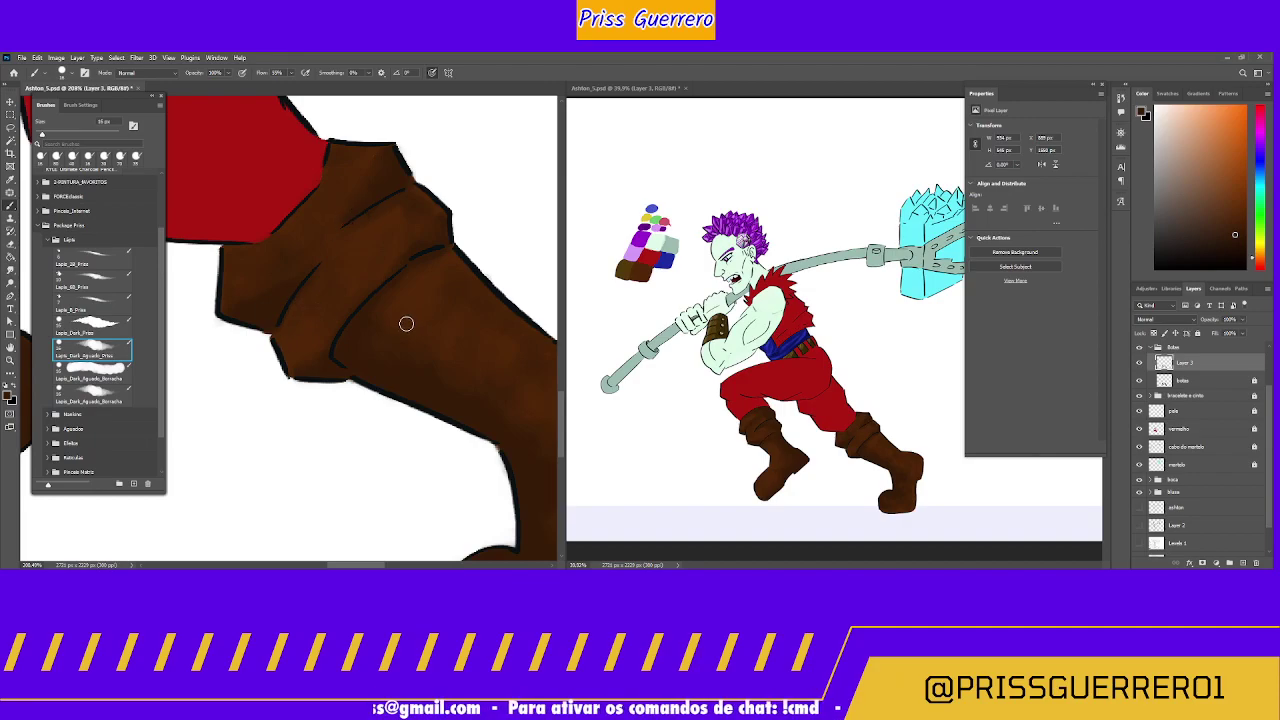
key(z)
drag(434, 317, 302, 311)
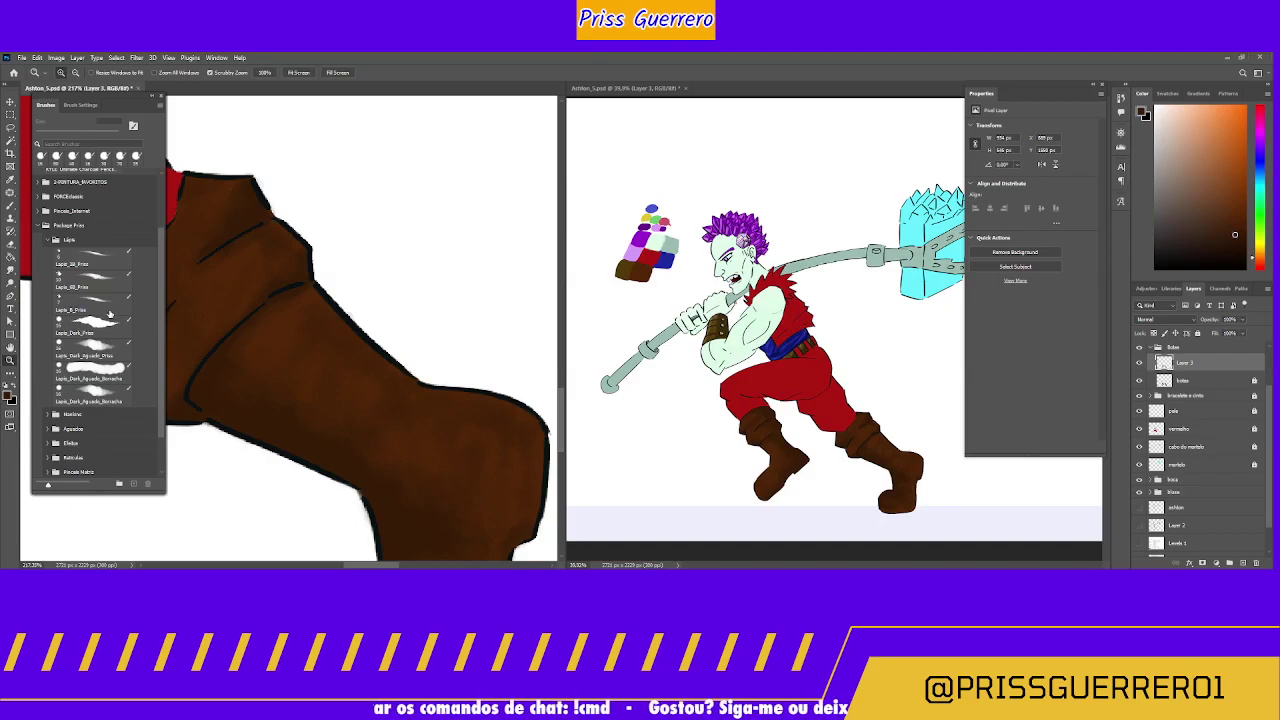
Step: Paint a soft 40 px dark brown shadow band along the boot's right-hand outline
click(92, 347)
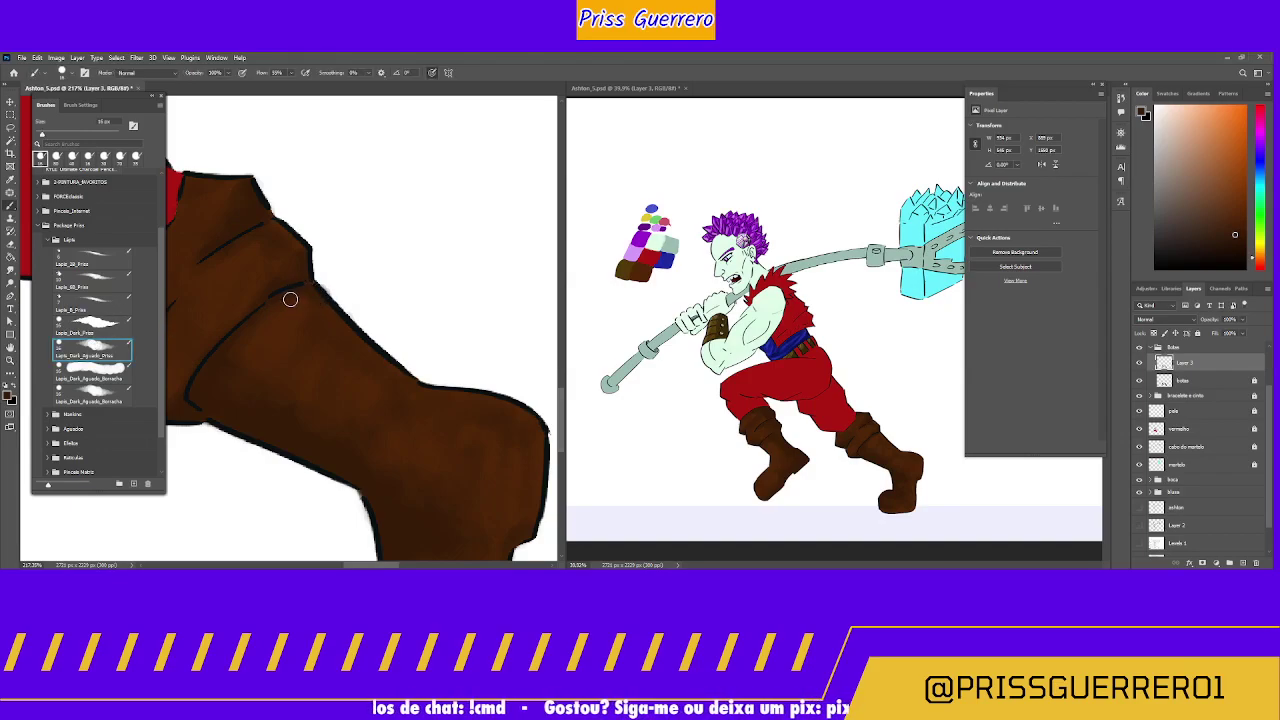
key(bracketright)
key(bracketright)
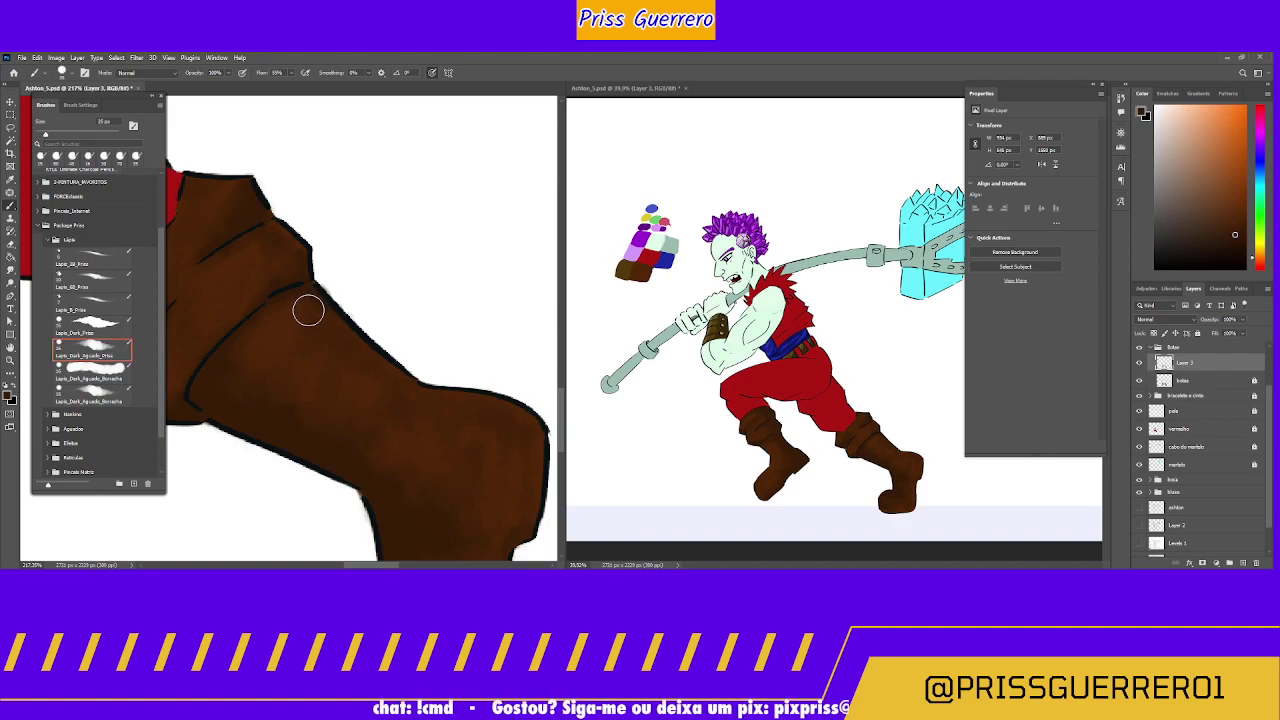
key(bracketright)
key(bracketright)
mouse_move(310, 300)
mouse_down()
mouse_move(423, 388)
mouse_move(362, 350)
mouse_move(328, 352)
mouse_move(323, 318)
mouse_move(297, 298)
mouse_move(405, 372)
mouse_move(470, 391)
mouse_move(417, 395)
mouse_move(554, 437)
mouse_up()
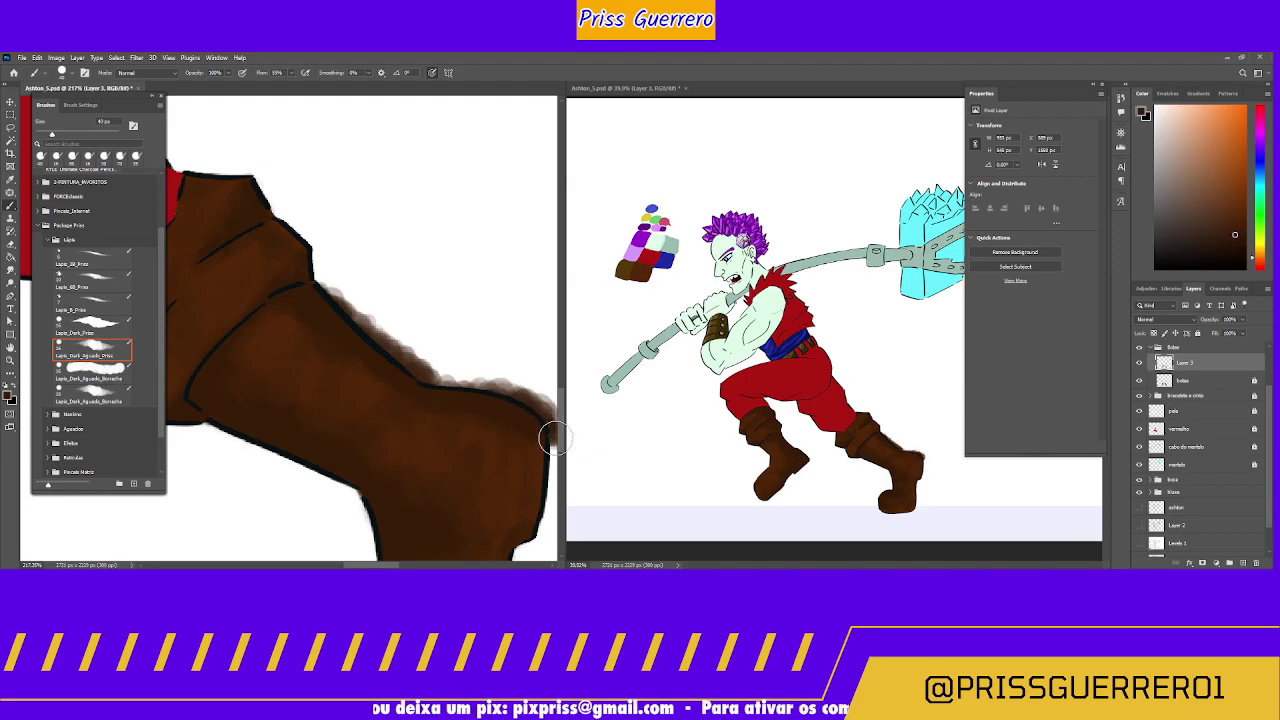
click(107, 378)
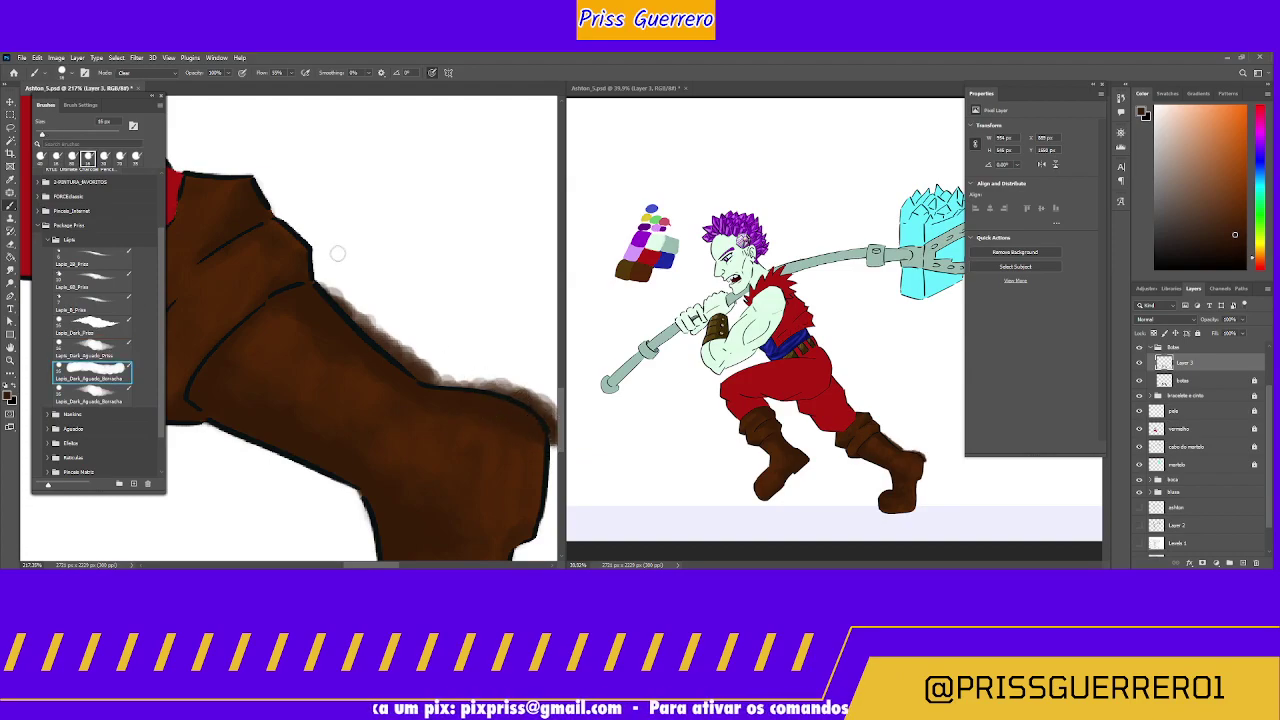
Step: Erase the brown haze spilling past the boot's upper-right outline with the watercolour eraser brush
mouse_move(318, 276)
mouse_down()
mouse_move(424, 374)
mouse_move(399, 342)
mouse_move(430, 376)
mouse_move(465, 361)
mouse_move(378, 329)
mouse_move(340, 340)
mouse_move(360, 347)
mouse_move(348, 349)
mouse_move(435, 359)
mouse_move(405, 357)
mouse_move(460, 374)
mouse_move(470, 410)
mouse_move(478, 401)
mouse_move(466, 420)
mouse_move(432, 393)
mouse_up()
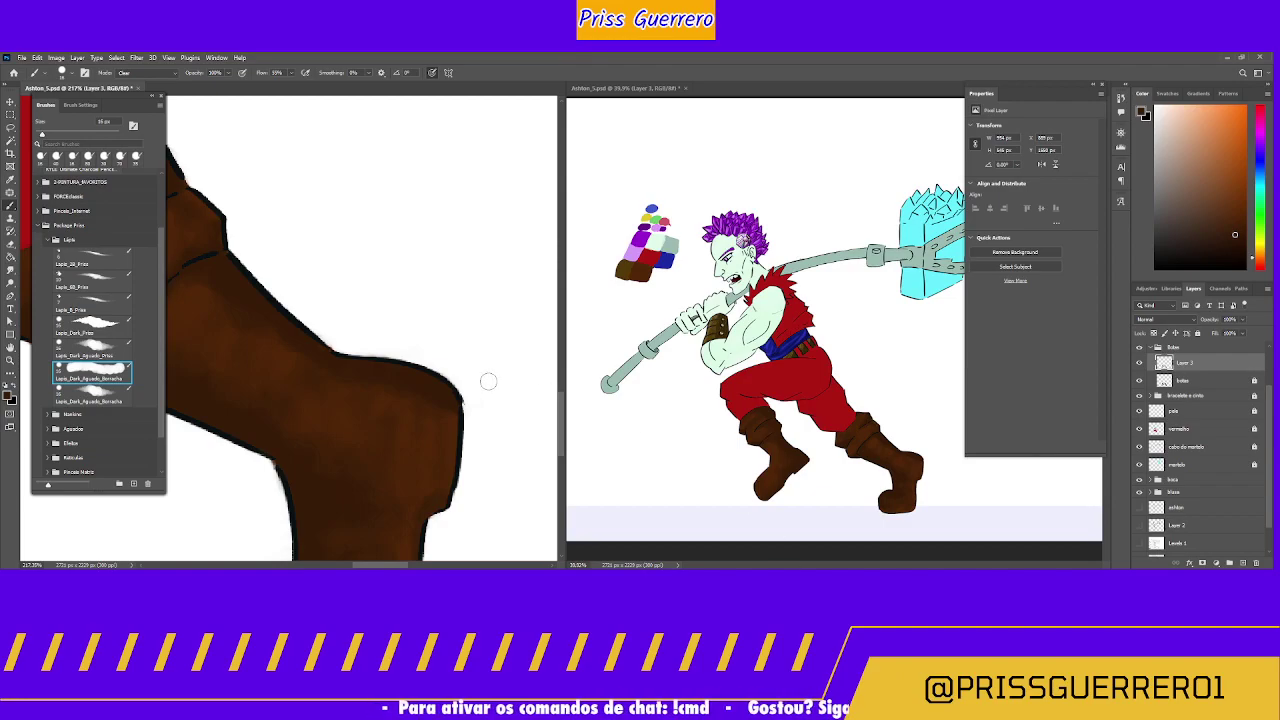
click(100, 349)
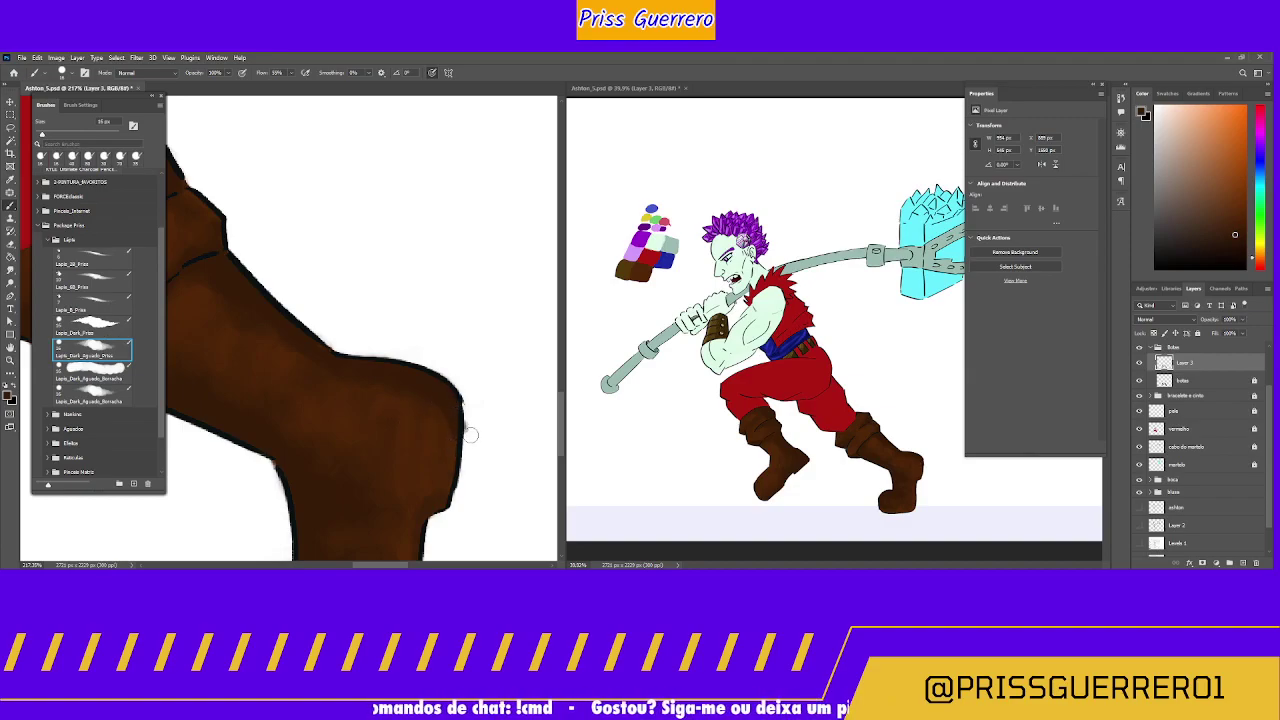
click(97, 399)
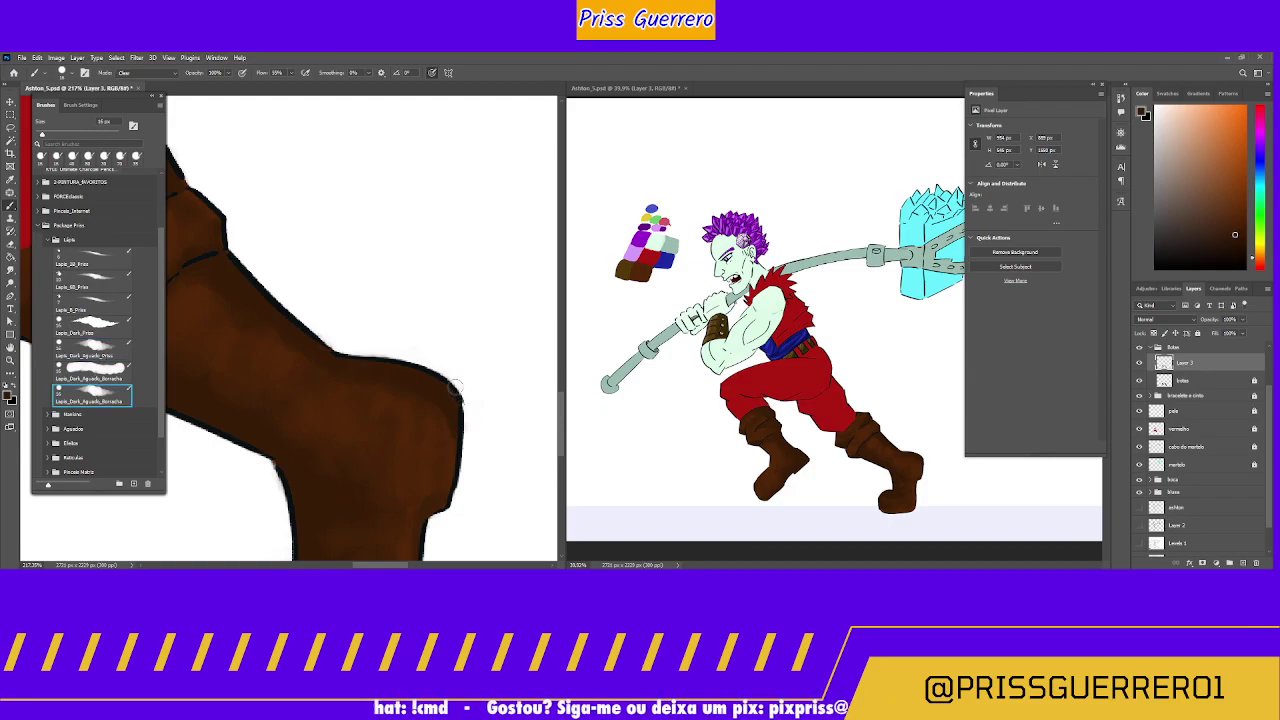
mouse_move(420, 400)
mouse_down()
mouse_move(430, 470)
mouse_move(491, 257)
mouse_move(480, 234)
mouse_move(503, 300)
mouse_move(450, 310)
mouse_move(429, 299)
mouse_move(418, 470)
mouse_up()
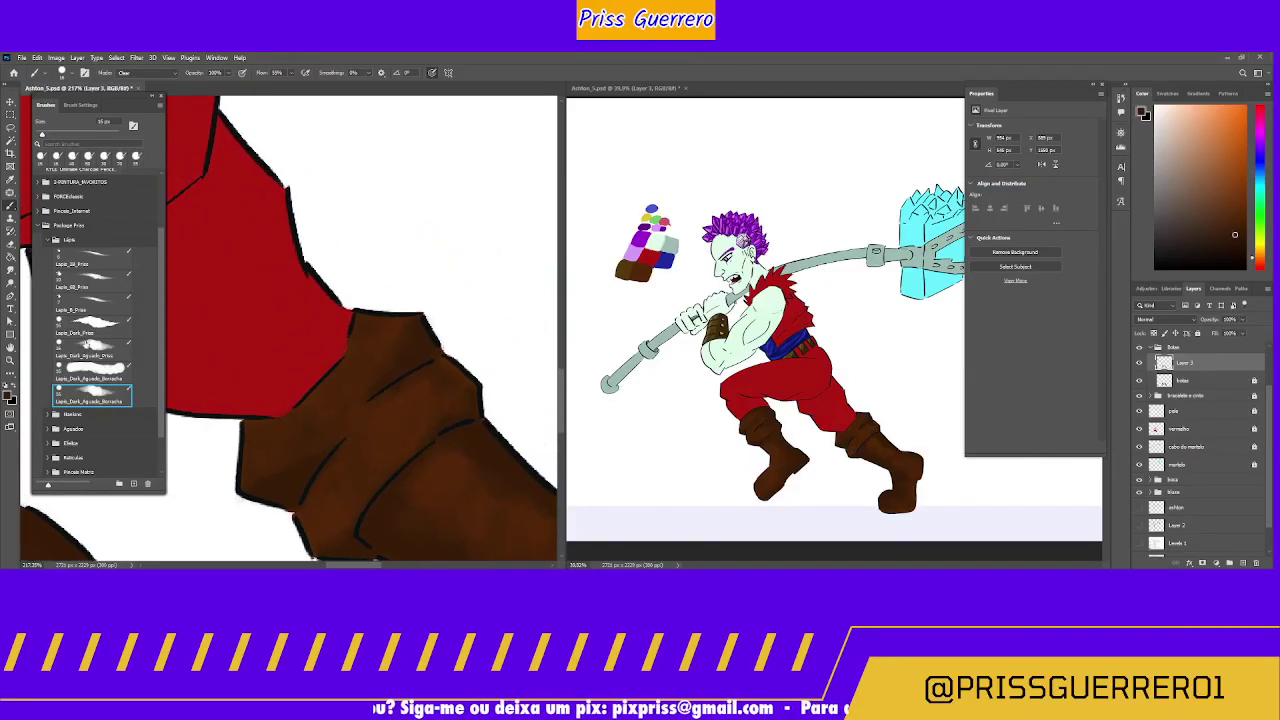
Step: Shade the folded boot cuff bands under the red trousers, alternating the eraser and dark watercolour brushes
click(88, 350)
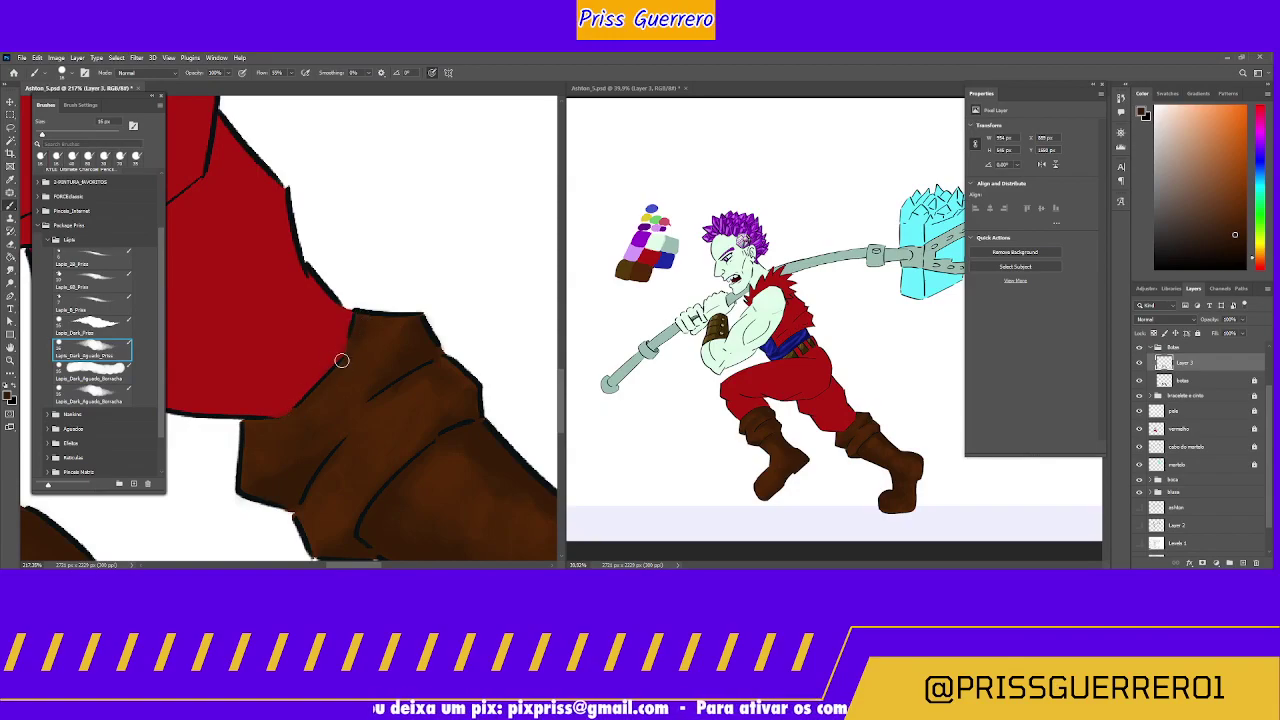
key(bracketright)
key(bracketright)
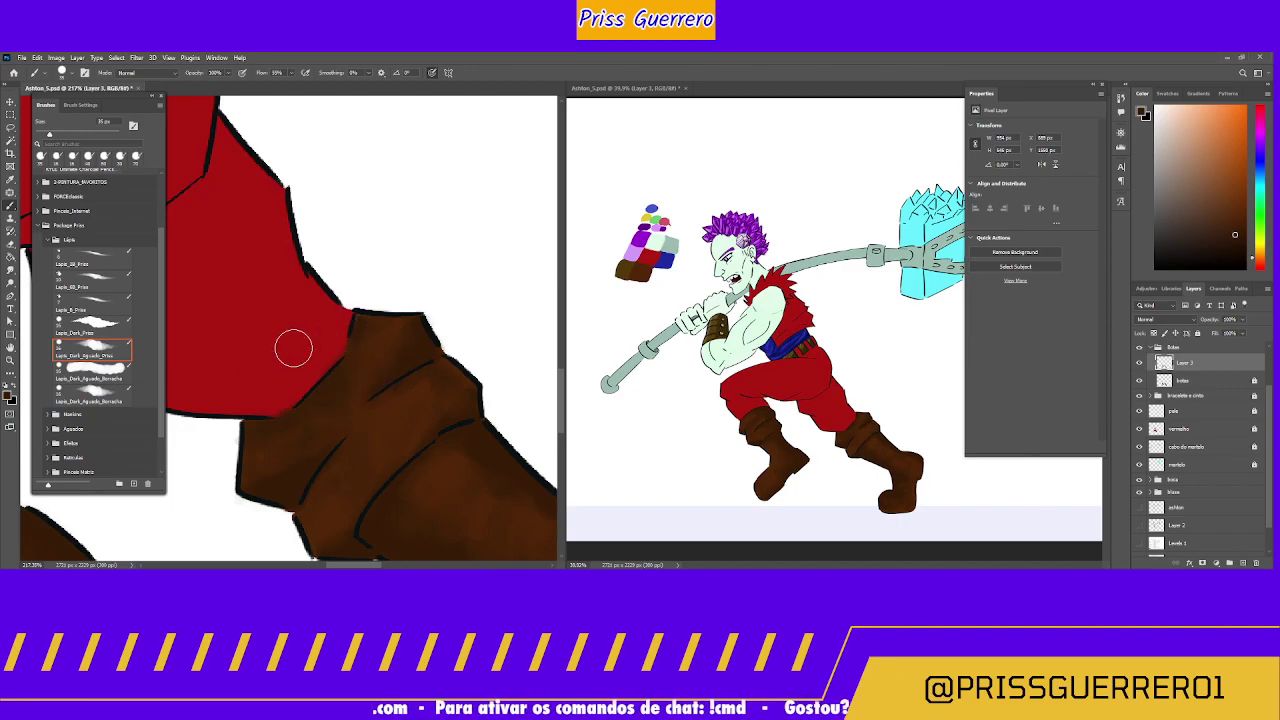
click(100, 399)
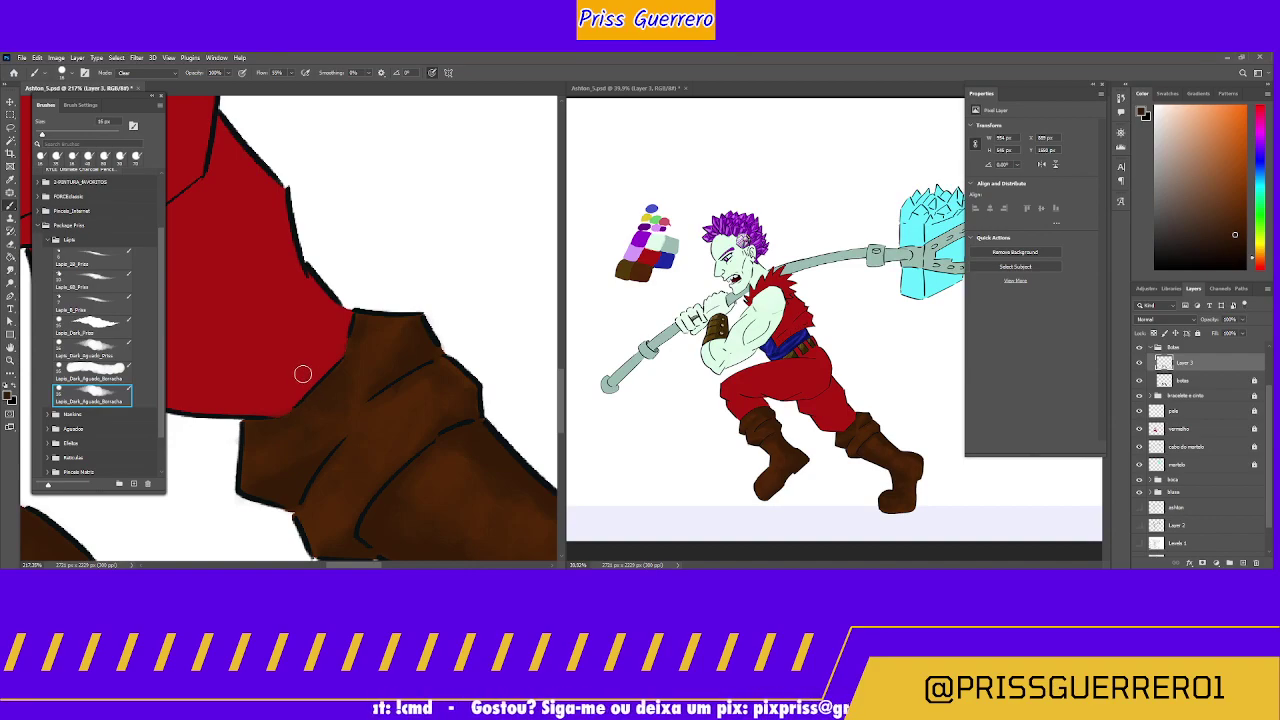
drag(329, 409, 314, 294)
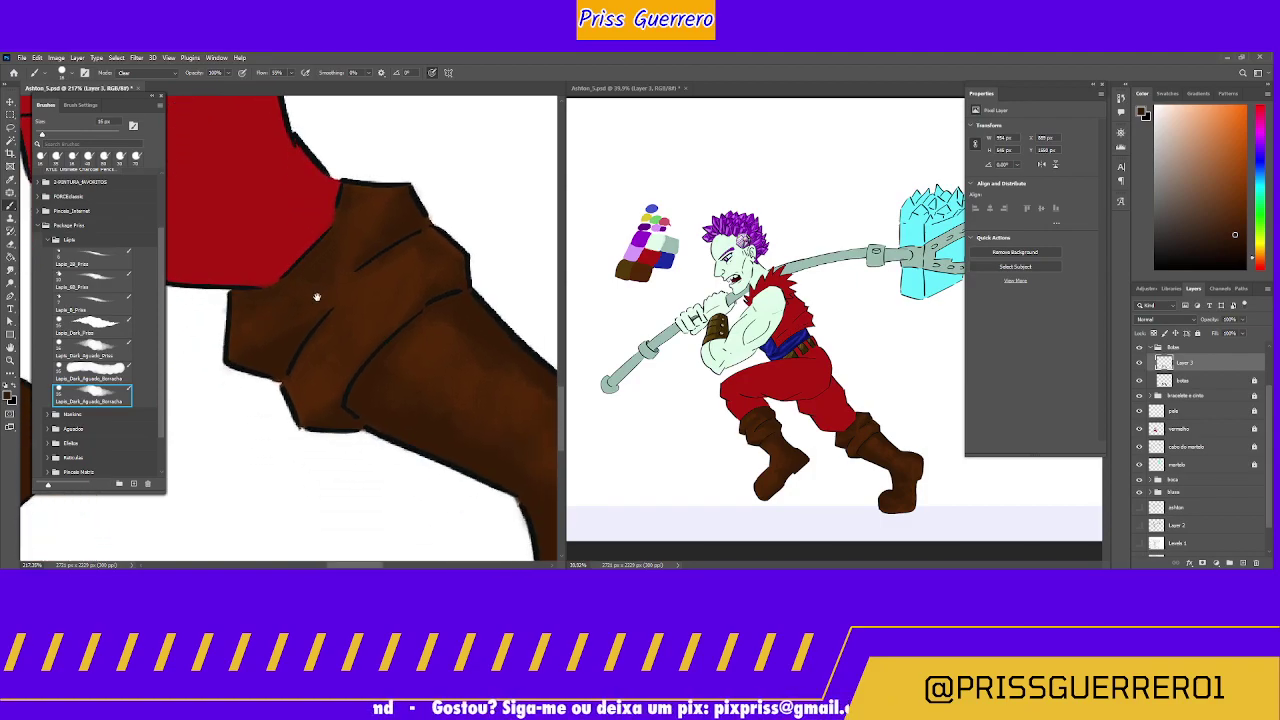
click(107, 330)
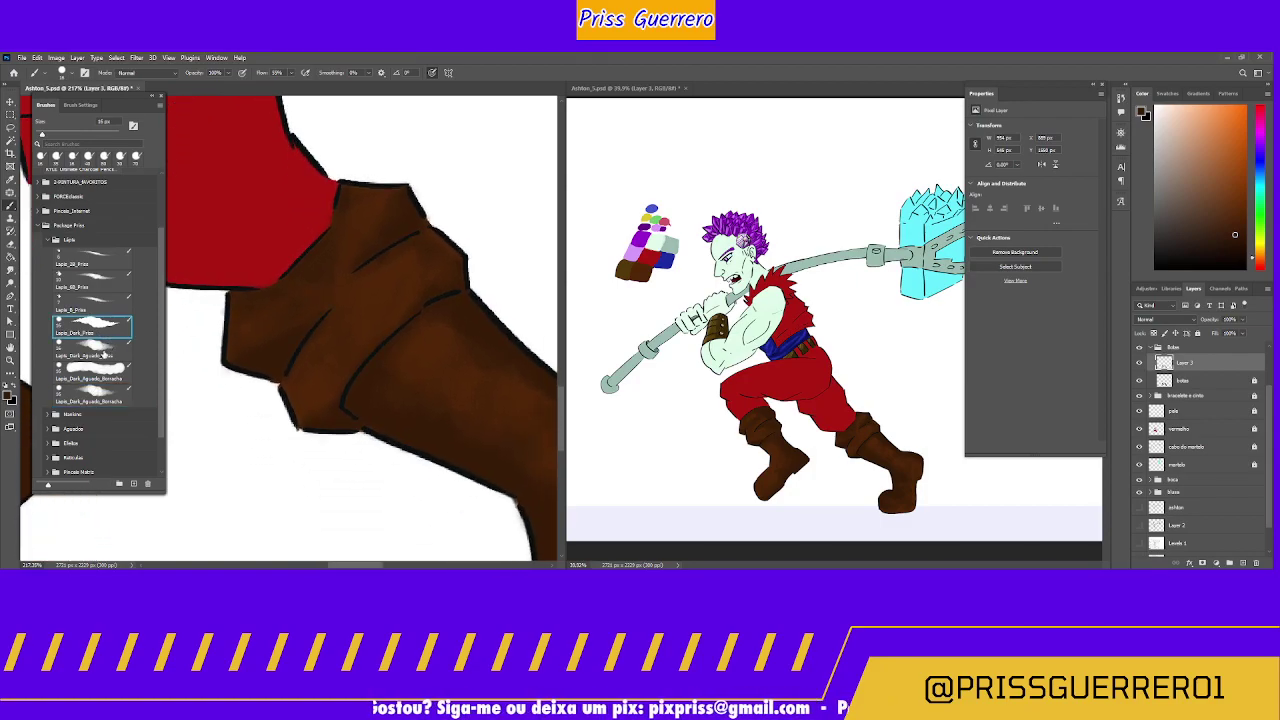
click(106, 350)
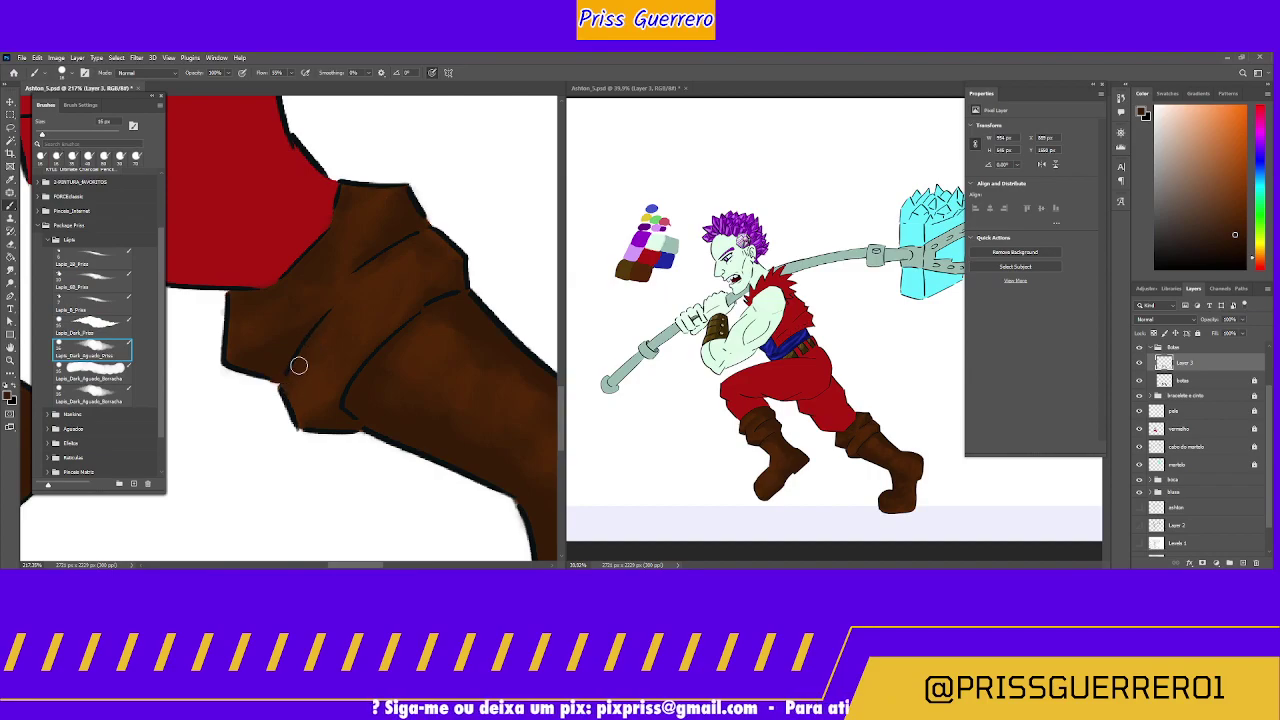
key(bracketright)
key(bracketright)
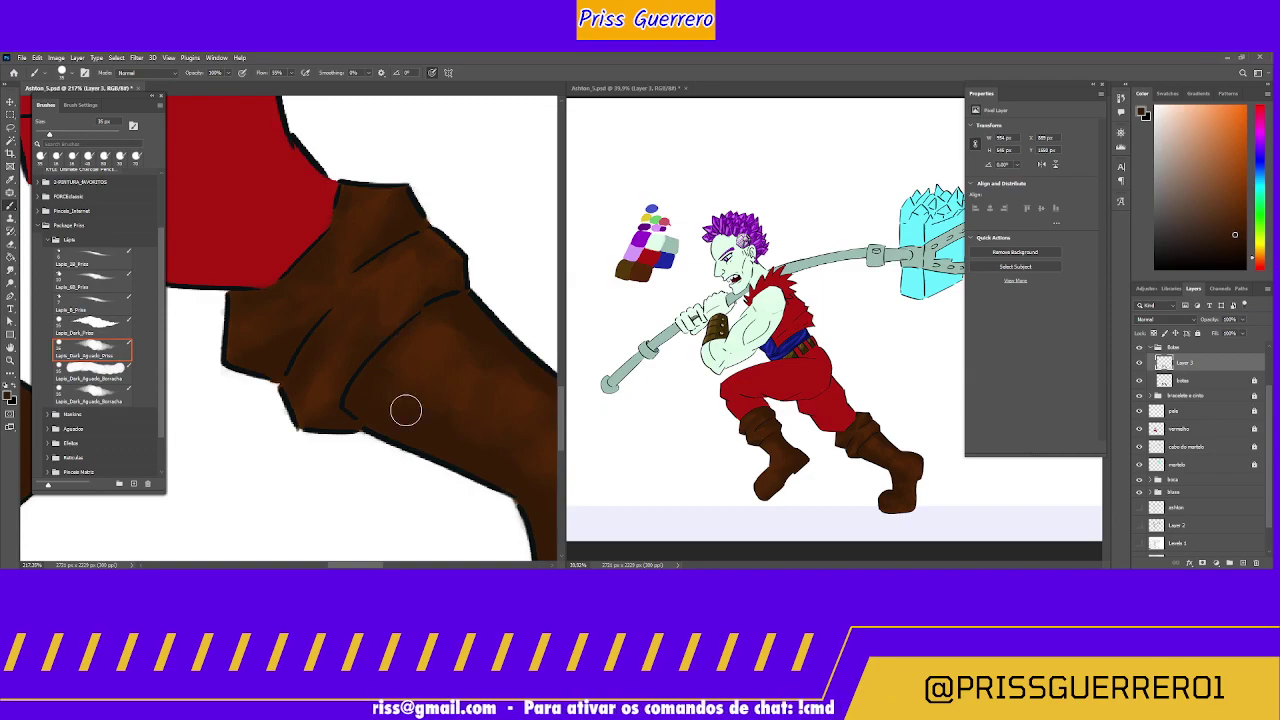
key(z)
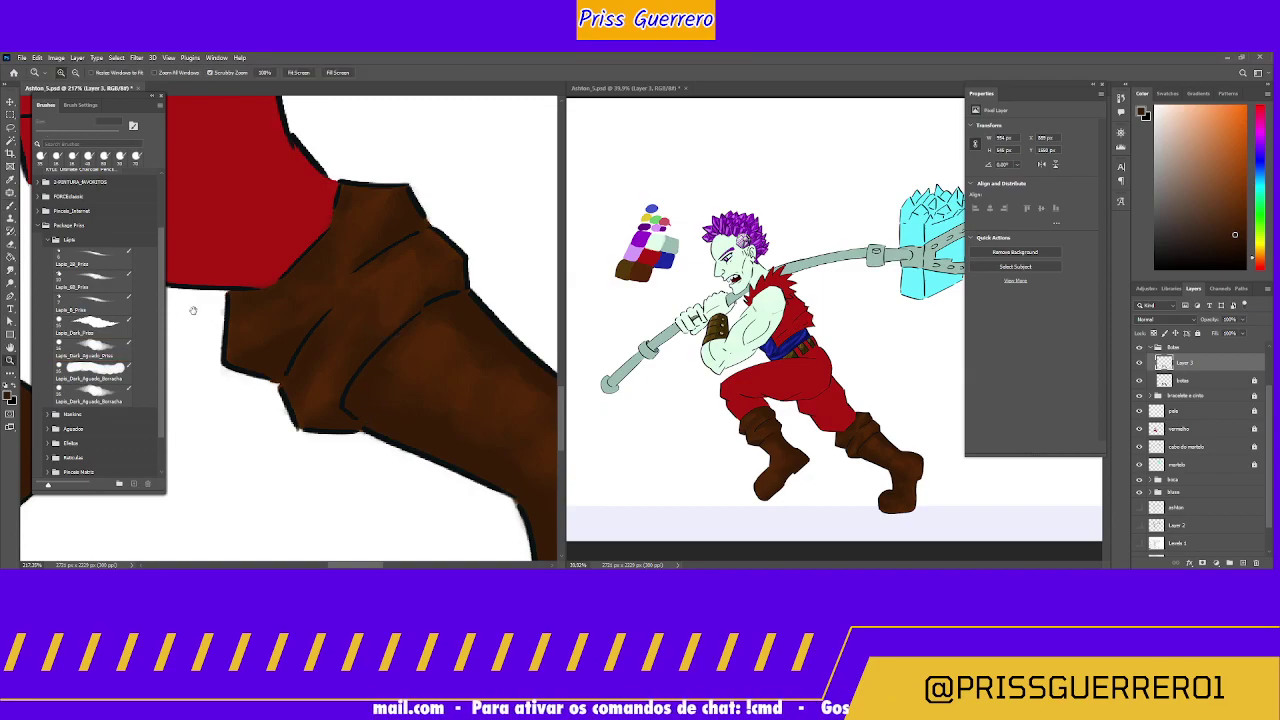
drag(306, 340, 388, 368)
scroll(388, 368, up, 15)
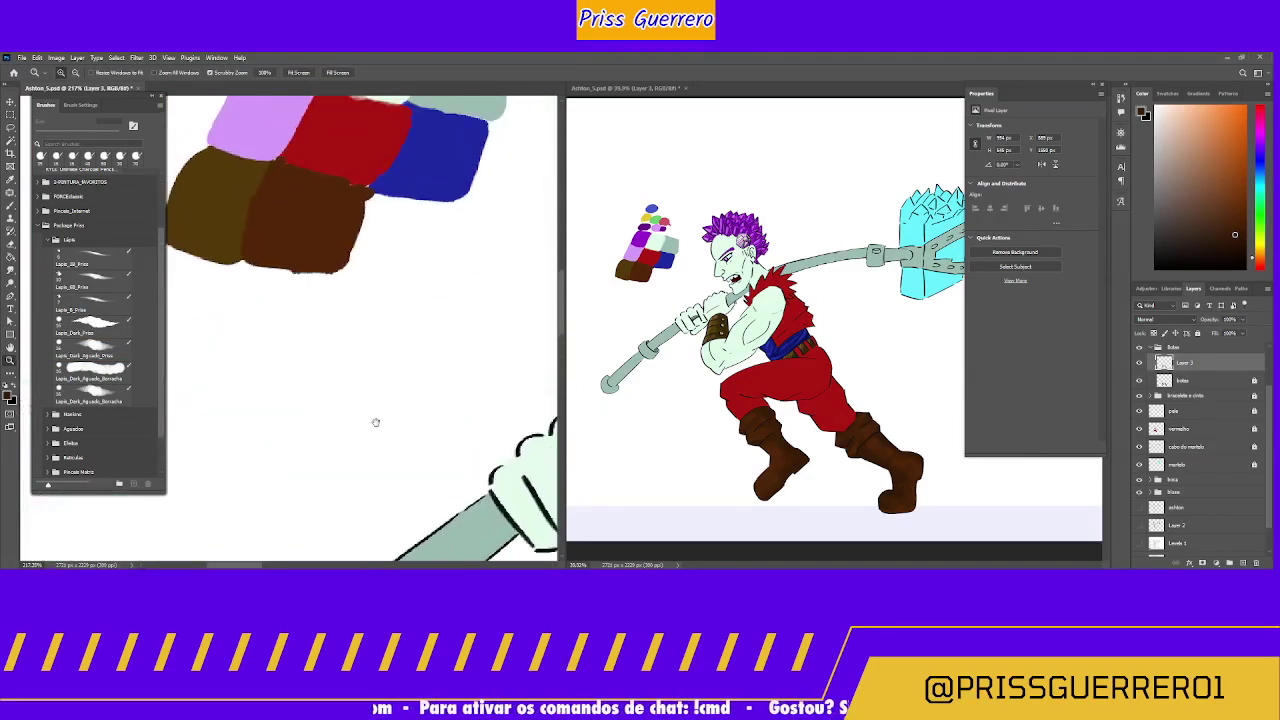
Step: Paint a deeper dark-brown swatch below the brown colours in the palette beside the warrior
scroll(327, 391, down, 3)
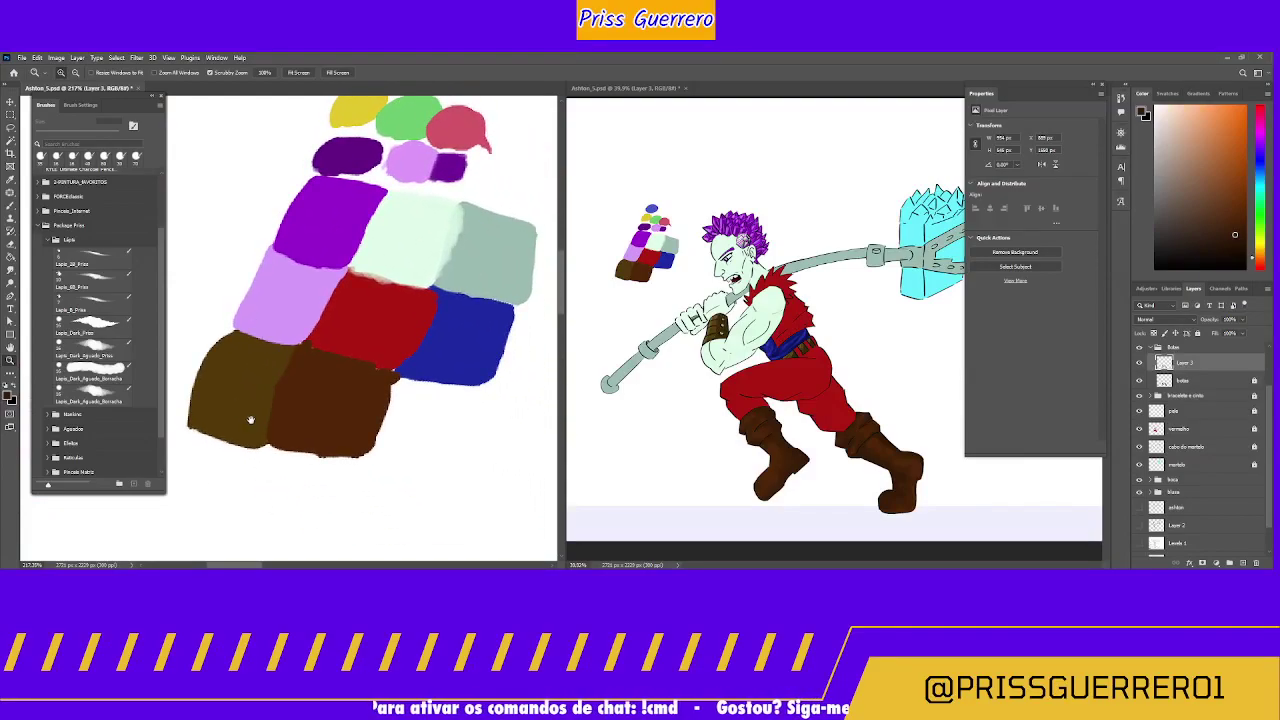
drag(251, 420, 298, 323)
click(90, 347)
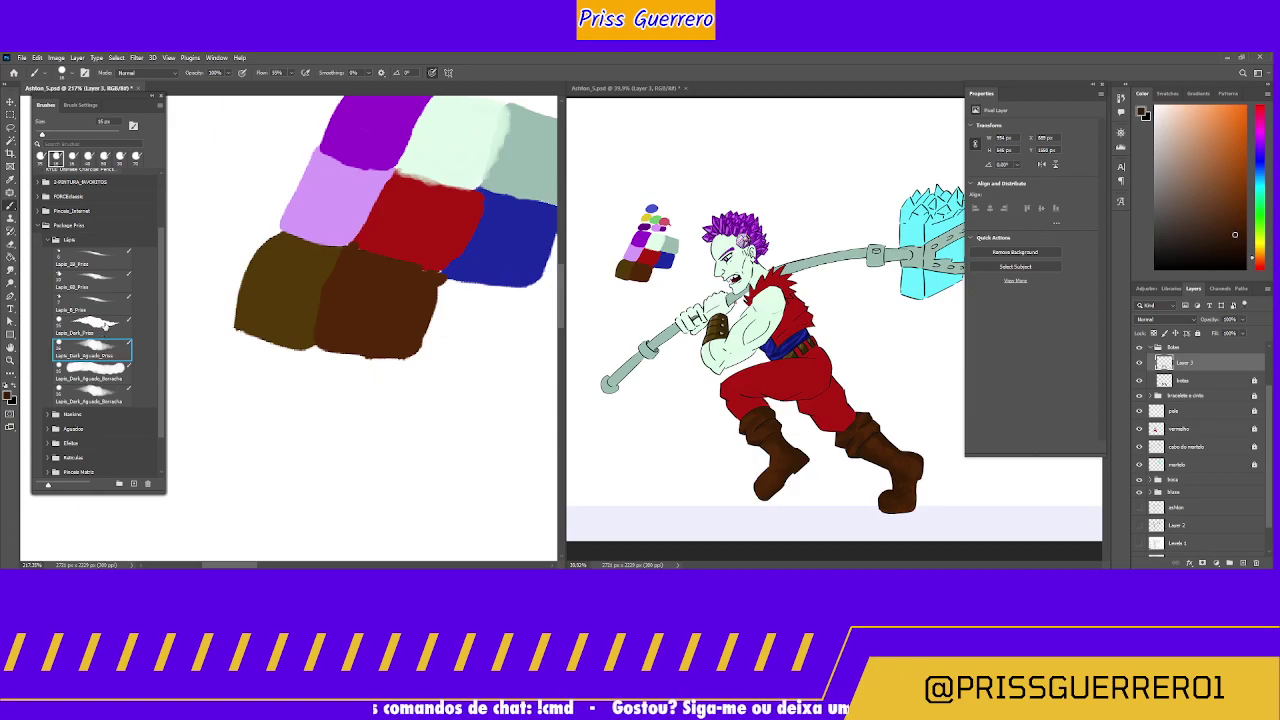
click(100, 327)
mouse_move(219, 380)
mouse_down()
mouse_move(229, 413)
mouse_move(250, 394)
mouse_move(260, 422)
mouse_move(272, 370)
mouse_move(243, 363)
mouse_move(261, 367)
mouse_move(262, 411)
mouse_move(280, 375)
mouse_move(277, 426)
mouse_move(292, 373)
mouse_move(289, 414)
mouse_move(245, 384)
mouse_move(226, 429)
mouse_move(204, 423)
mouse_move(254, 436)
mouse_move(295, 379)
mouse_move(293, 398)
mouse_move(238, 439)
mouse_move(227, 386)
mouse_up()
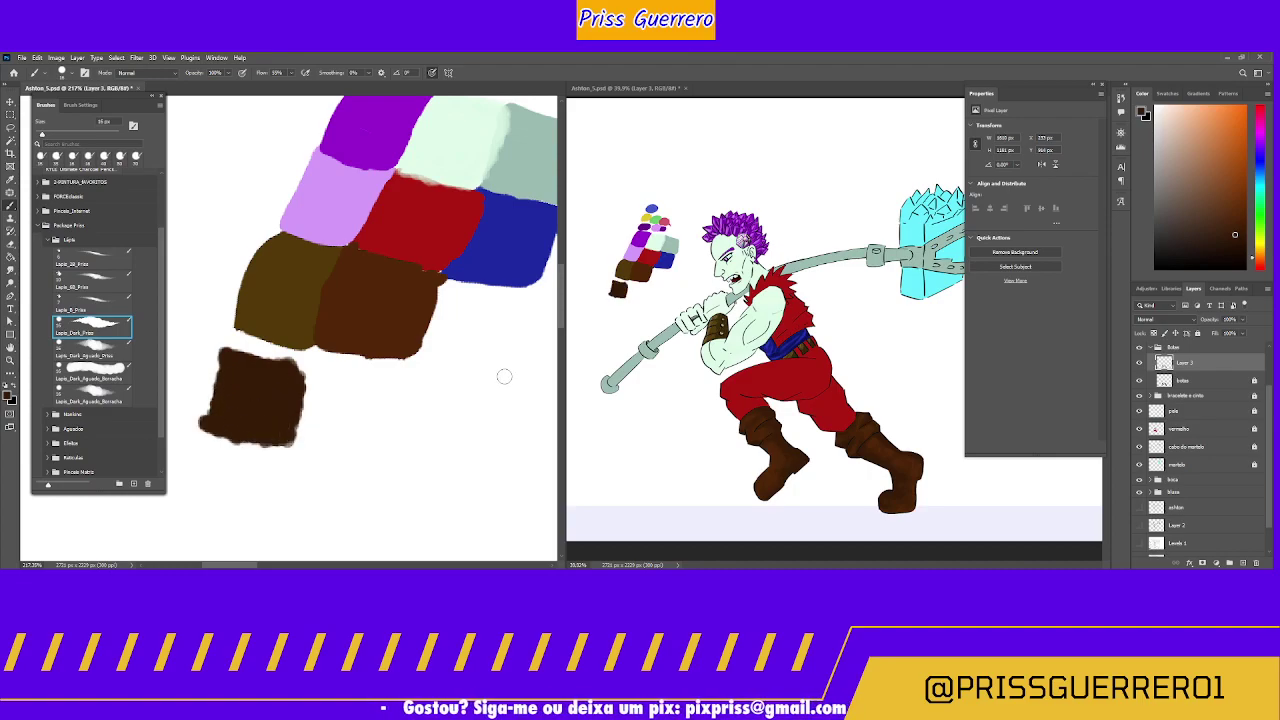
drag(466, 417, 309, 273)
Step: Rename Layer 3 in the boots group to 'medio'
scroll(308, 273, down, 10)
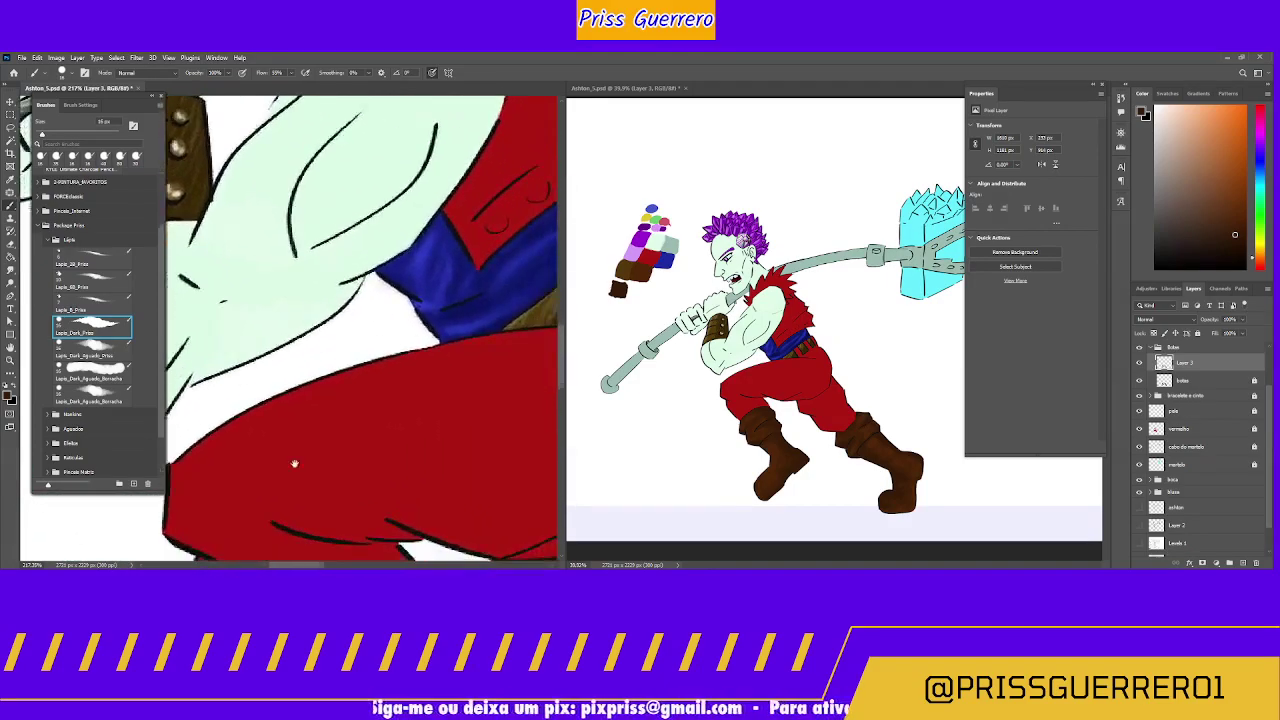
scroll(304, 418, down, 3)
scroll(289, 491, up, 5)
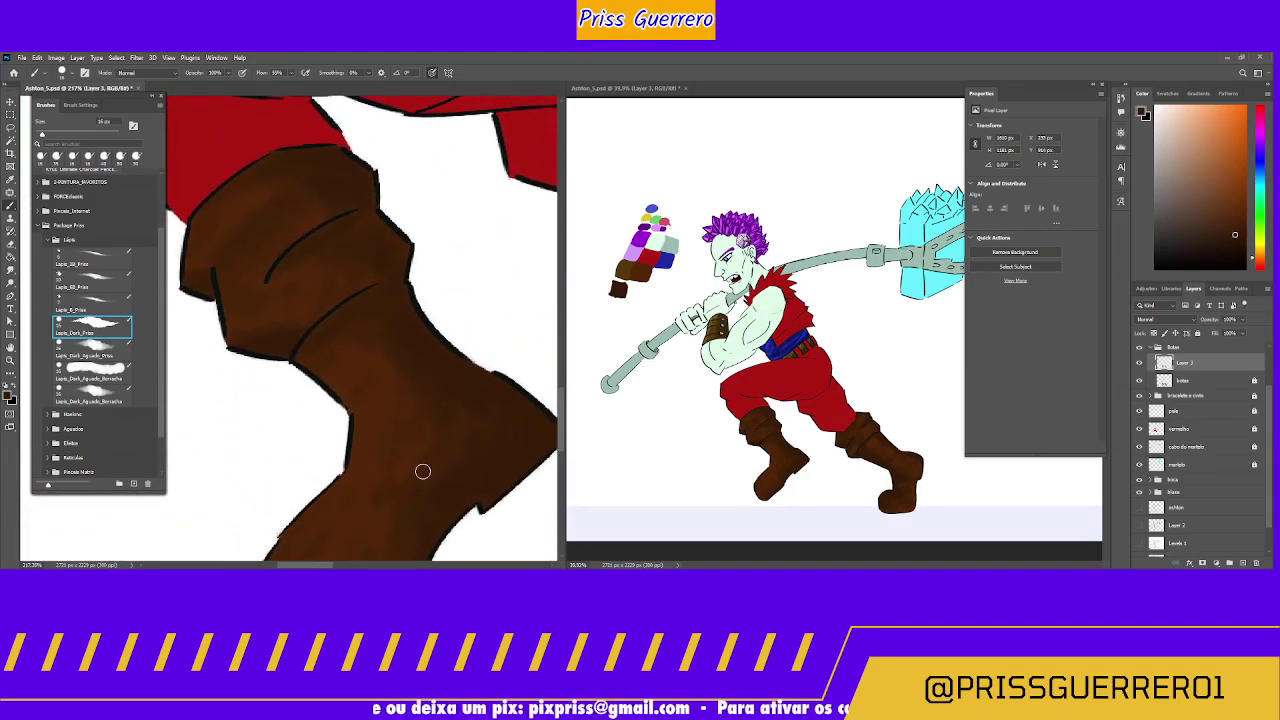
double_click(1183, 363)
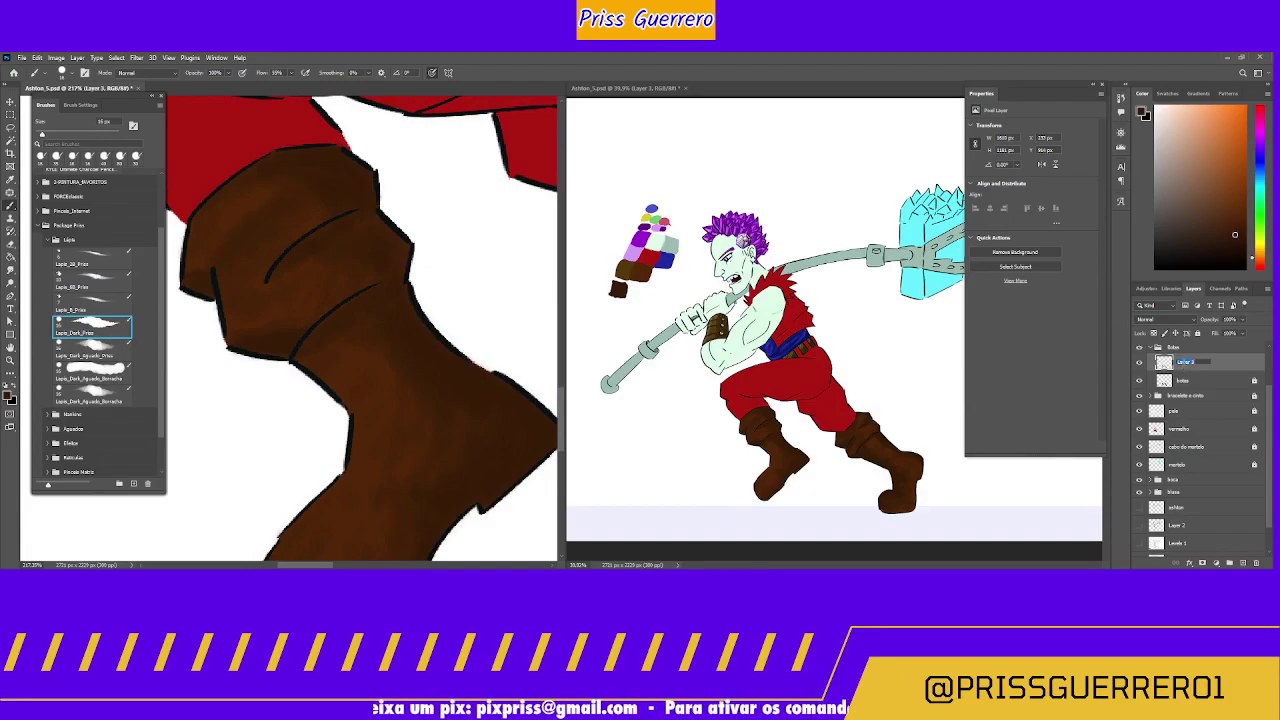
text(azul)
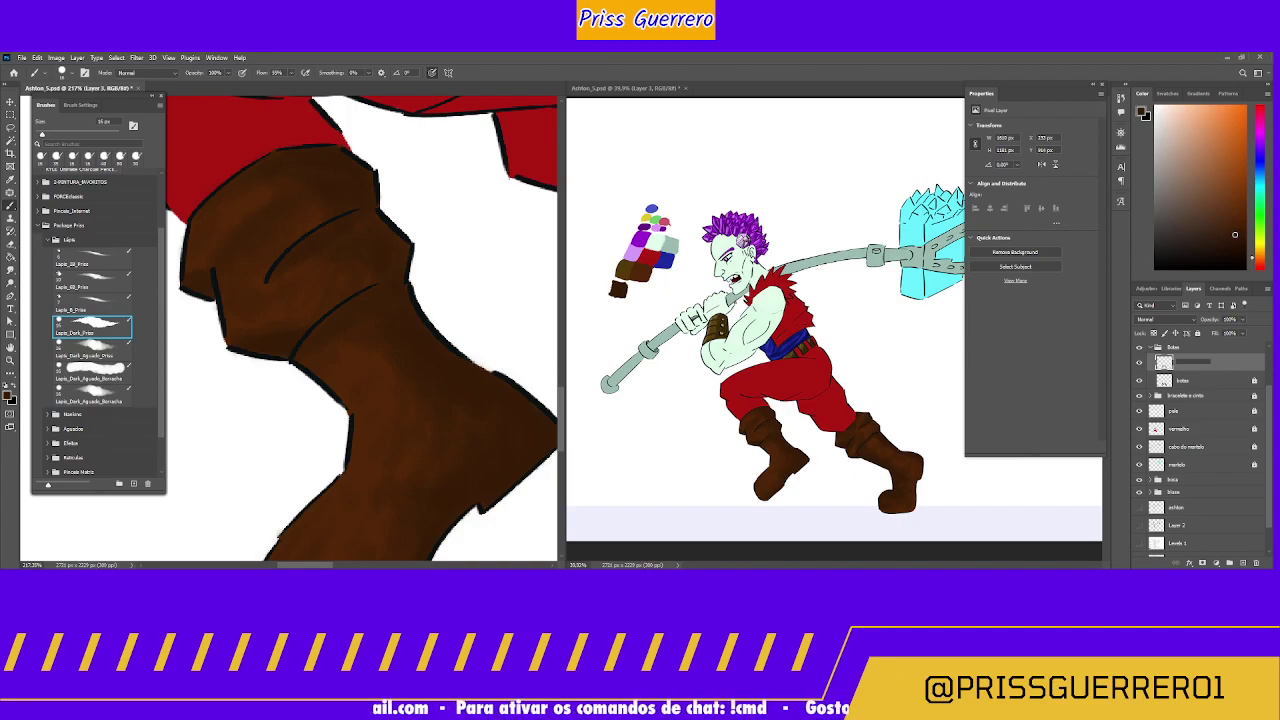
key(Return)
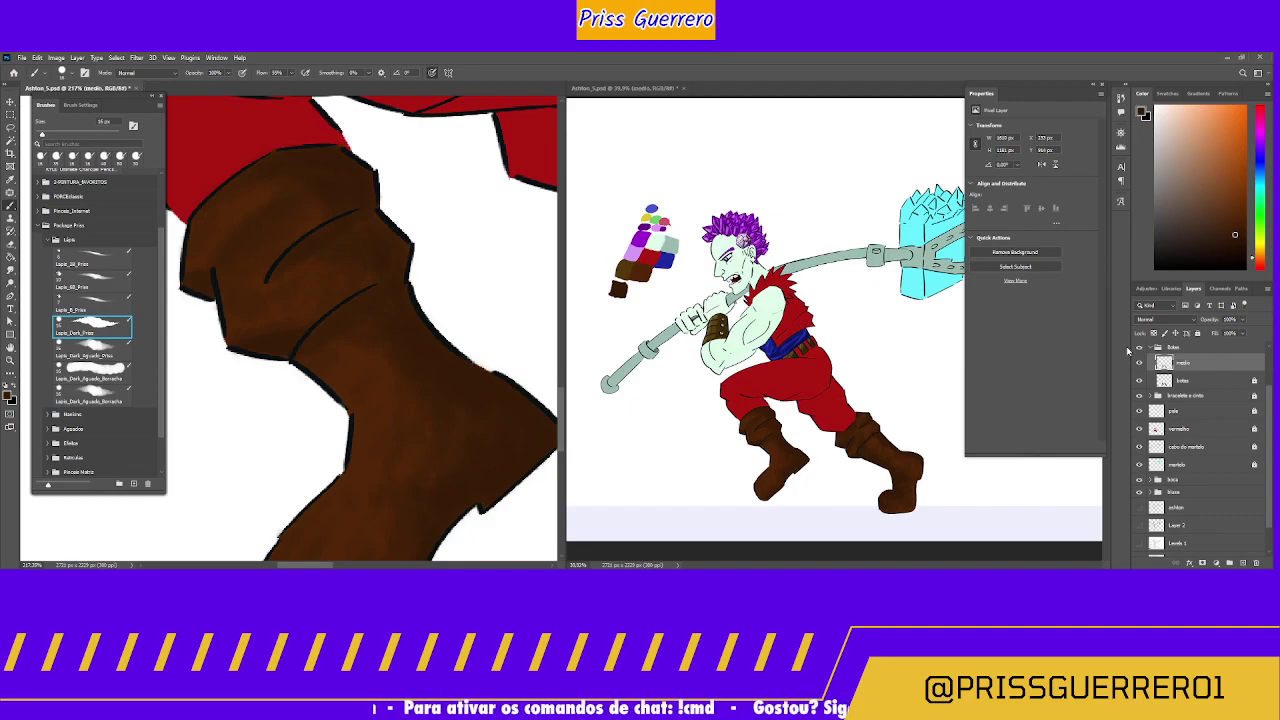
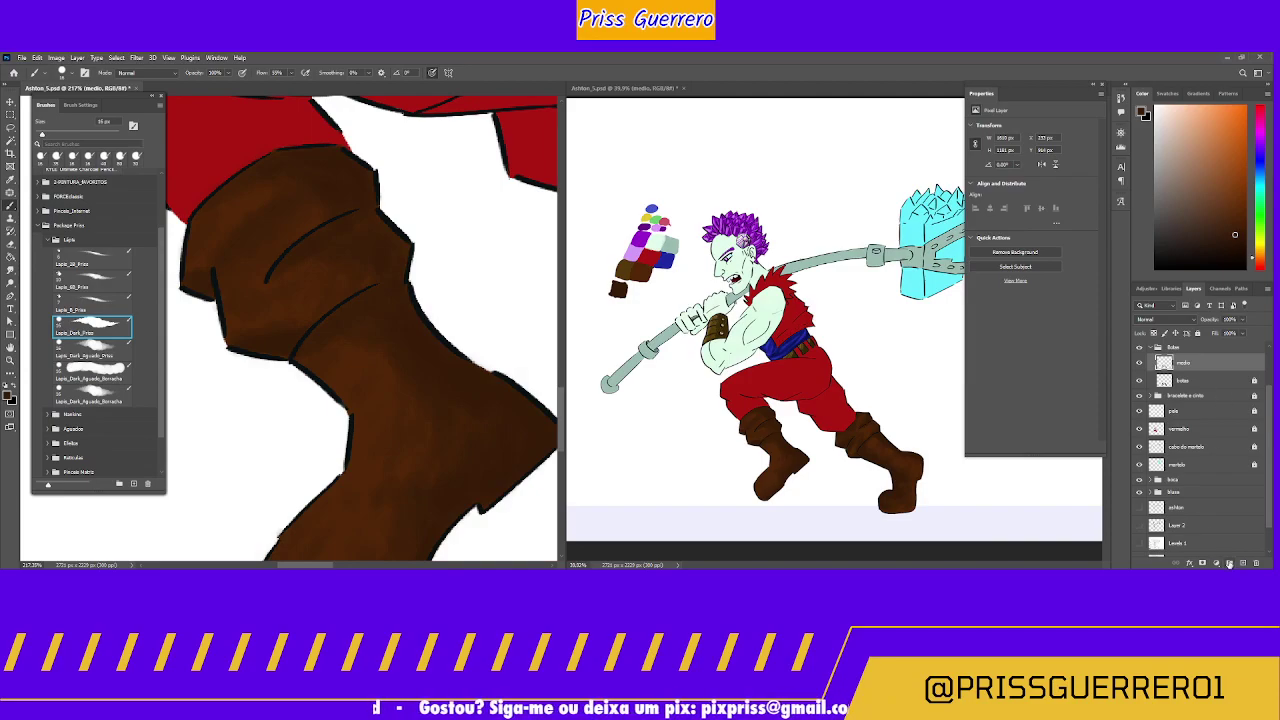
Step: Add a new layer in the boots group with a lighter brown and the Lapis_Dark_Aguado_Prisa brush
click(1243, 563)
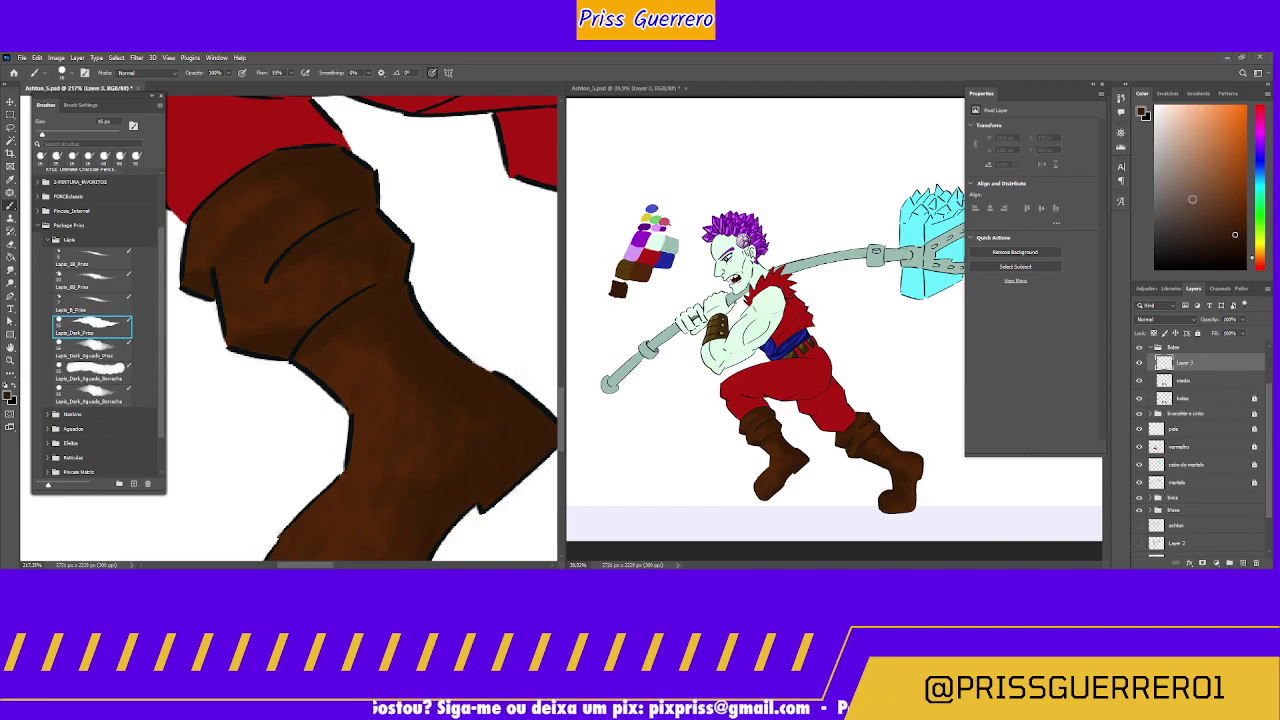
click(1218, 217)
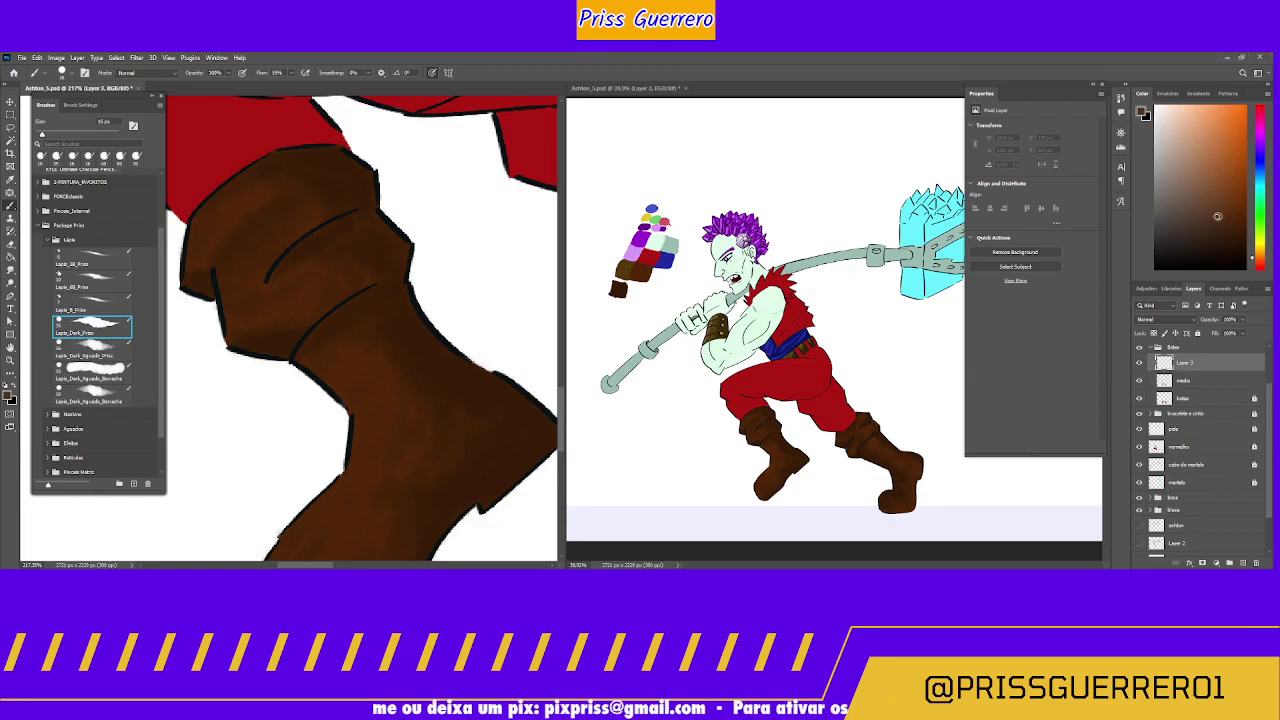
click(96, 349)
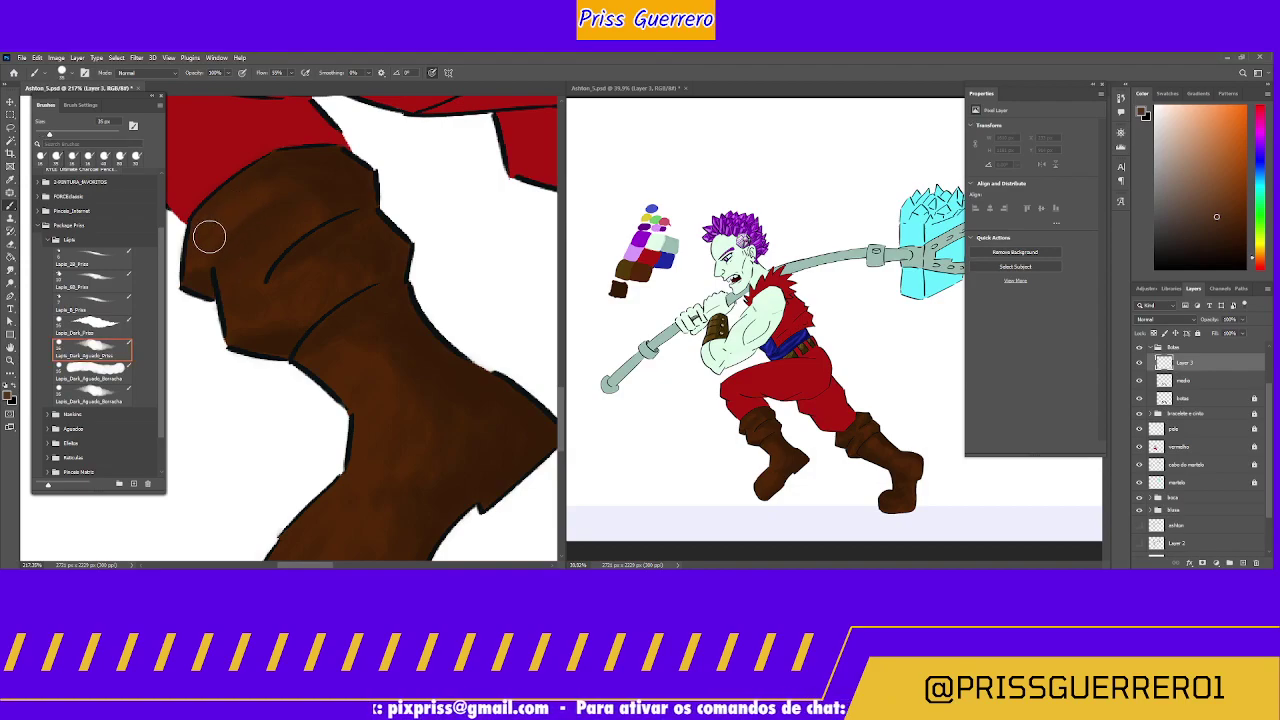
Step: Paint soft lighter-brown highlight strokes over the boot's top and shin, resizing the brush to 35 px
drag(203, 249, 283, 189)
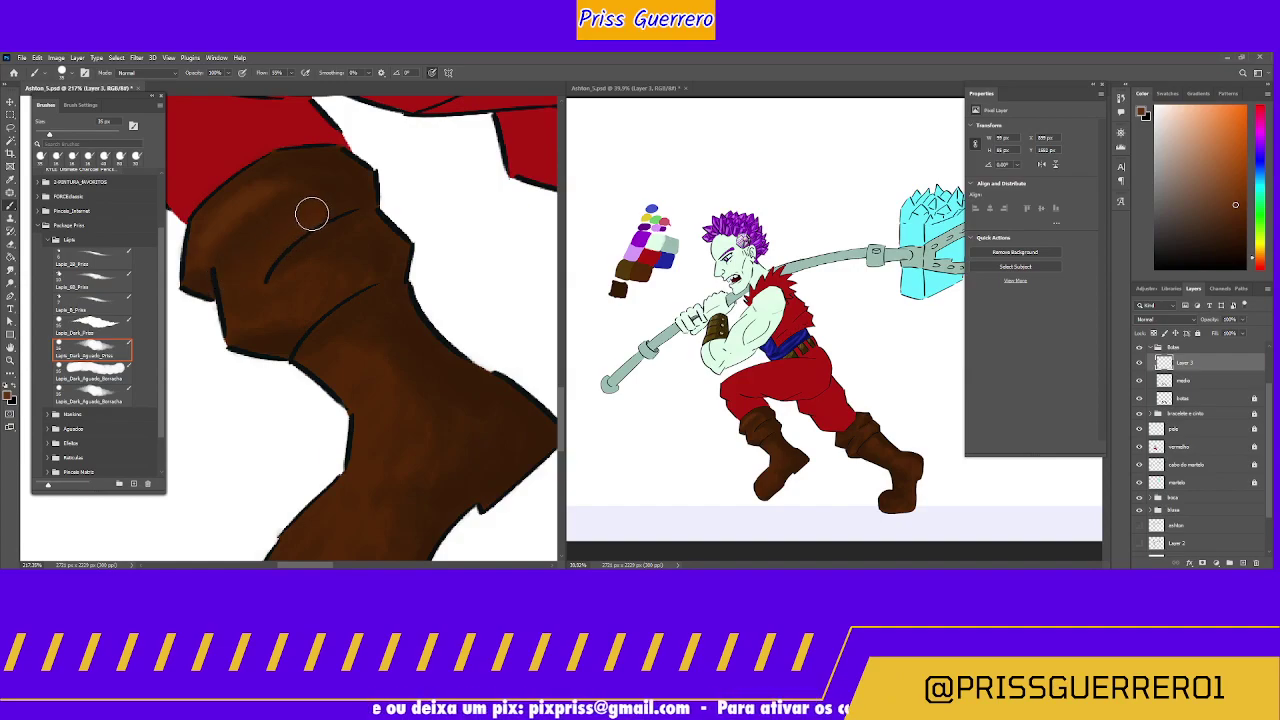
mouse_move(317, 211)
mouse_down()
mouse_move(238, 297)
mouse_move(295, 277)
mouse_move(327, 299)
mouse_move(348, 282)
mouse_move(254, 302)
mouse_move(302, 311)
mouse_move(322, 277)
mouse_move(358, 278)
mouse_move(252, 310)
mouse_move(369, 369)
mouse_move(346, 347)
mouse_move(372, 320)
mouse_move(378, 393)
mouse_move(400, 410)
mouse_move(384, 412)
mouse_move(384, 344)
mouse_move(378, 380)
mouse_move(394, 406)
mouse_move(376, 373)
mouse_up()
key(bracketright)
key(bracketright)
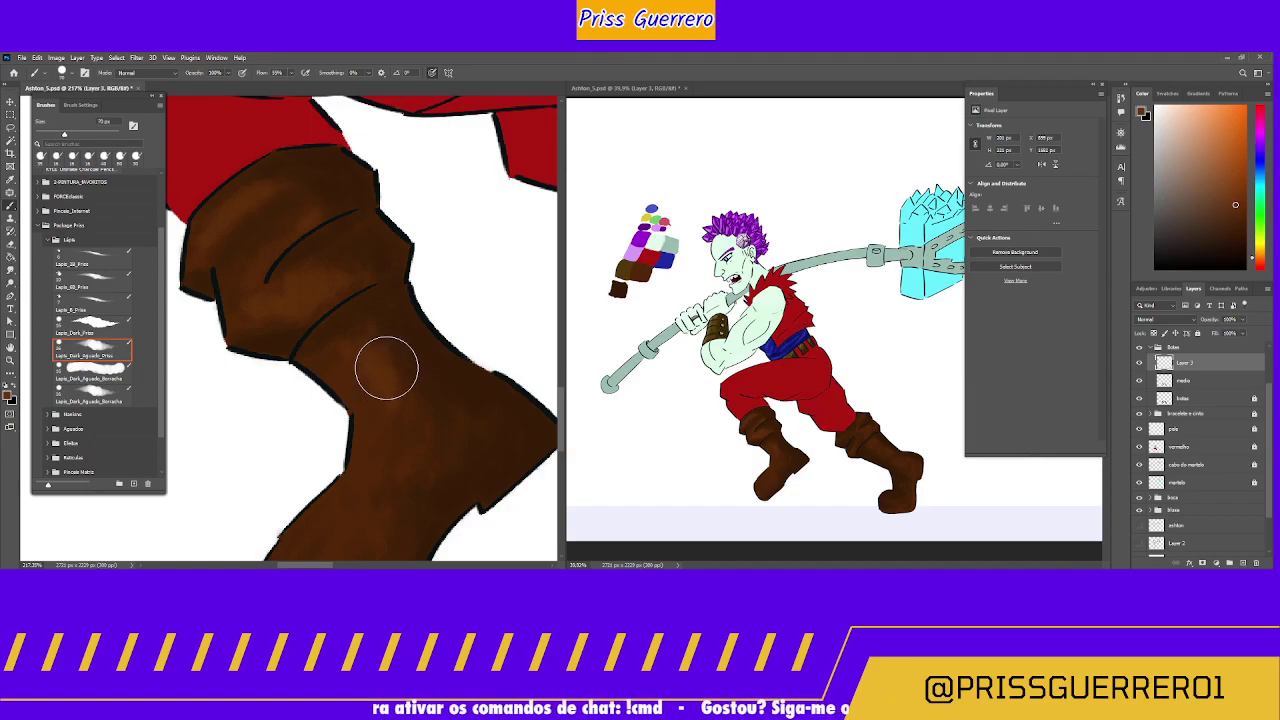
mouse_move(386, 369)
mouse_down()
mouse_move(374, 354)
mouse_move(329, 360)
mouse_move(368, 371)
mouse_move(409, 431)
mouse_move(403, 451)
mouse_move(376, 447)
mouse_move(414, 350)
mouse_up()
mouse_move(443, 397)
mouse_down()
mouse_move(453, 354)
mouse_move(440, 344)
mouse_move(404, 397)
mouse_move(410, 431)
mouse_move(371, 474)
mouse_move(405, 417)
mouse_move(336, 512)
mouse_move(342, 466)
mouse_move(396, 408)
mouse_move(414, 442)
mouse_move(394, 486)
mouse_move(359, 512)
mouse_move(418, 434)
mouse_move(419, 387)
mouse_move(466, 339)
mouse_move(523, 325)
mouse_move(490, 379)
mouse_move(481, 344)
mouse_move(489, 374)
mouse_move(491, 337)
mouse_up()
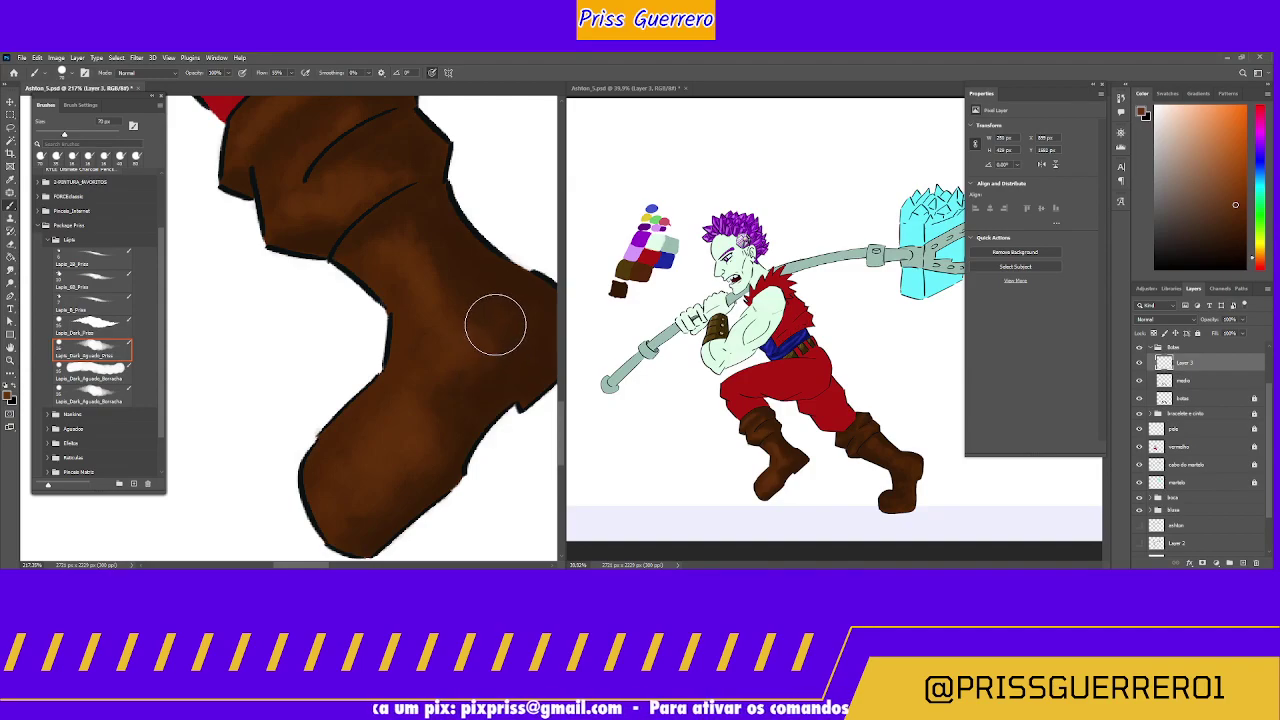
key(bracketleft)
key(bracketleft)
key(bracketleft)
key(bracketleft)
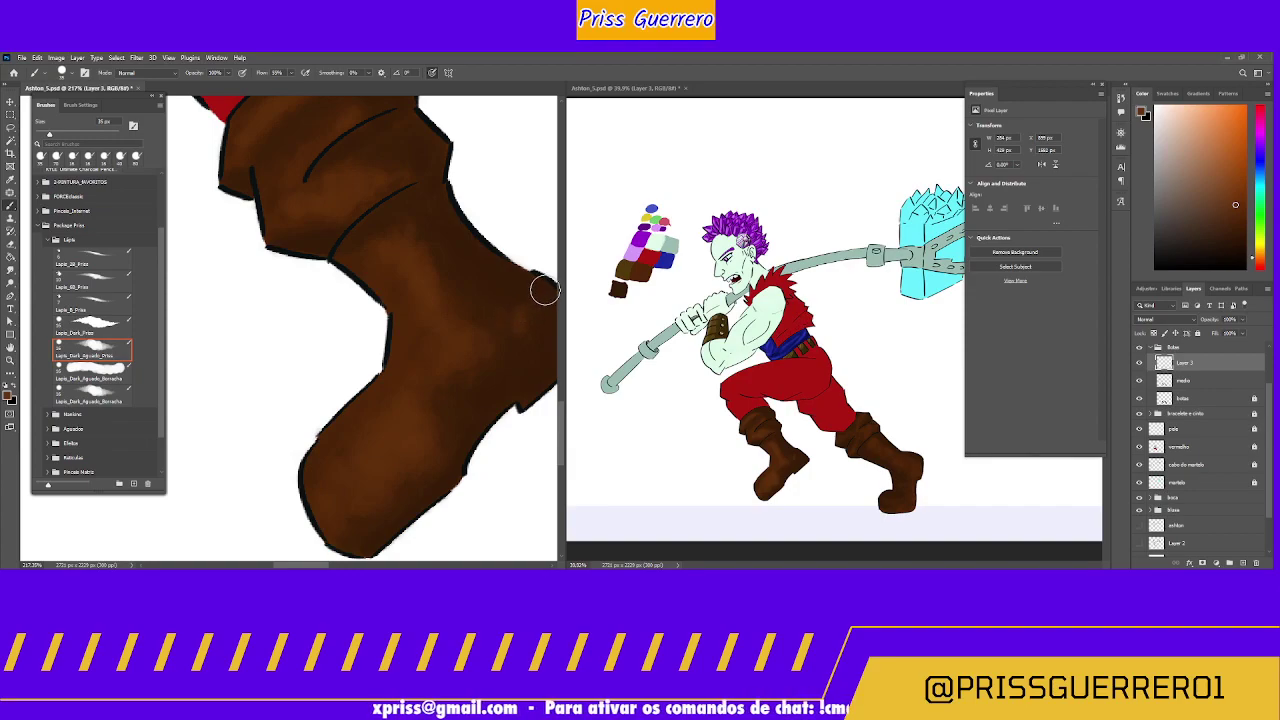
drag(491, 343, 425, 360)
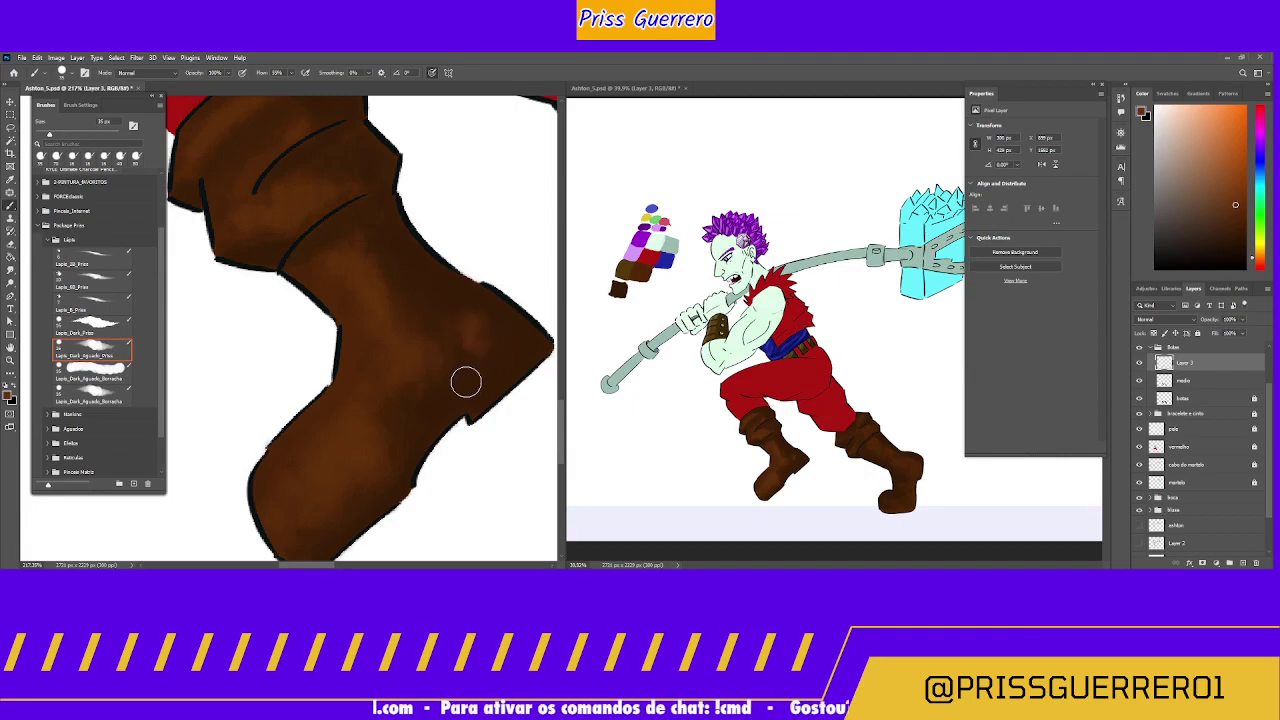
drag(350, 271, 420, 371)
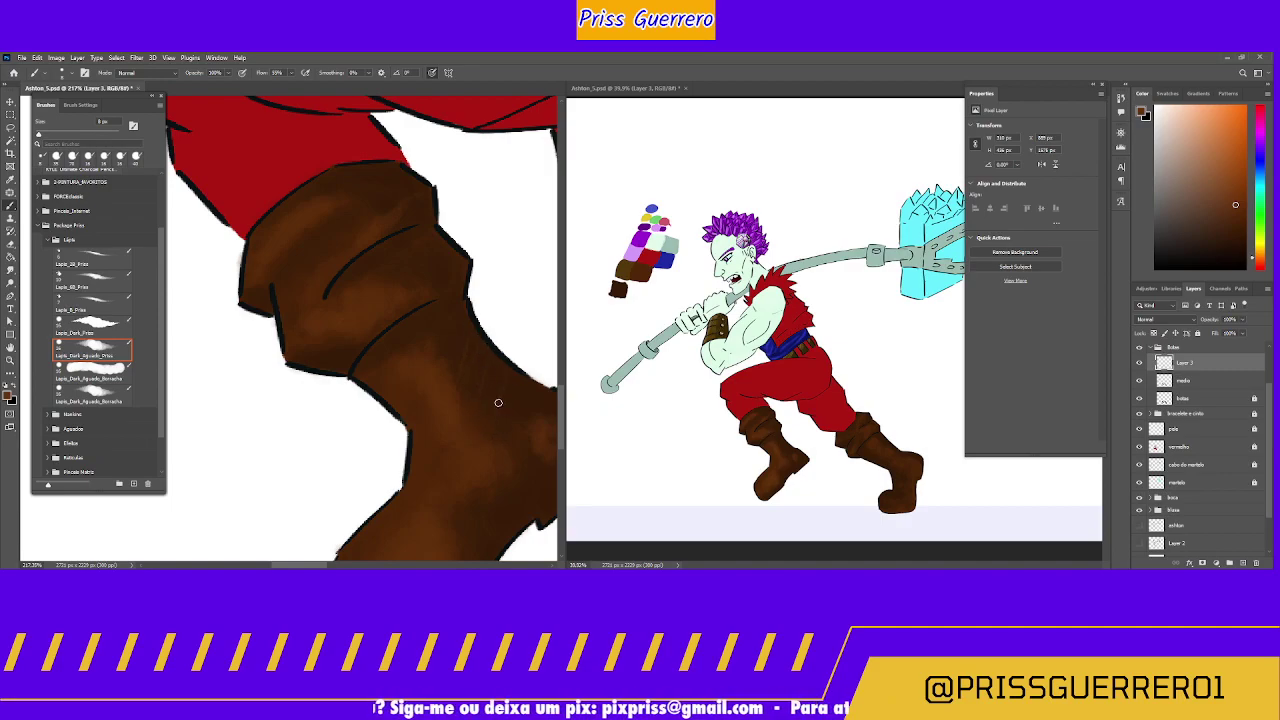
Step: Add more soft highlight patches around the ankle and front edge with a 35 px brush
drag(473, 460, 360, 423)
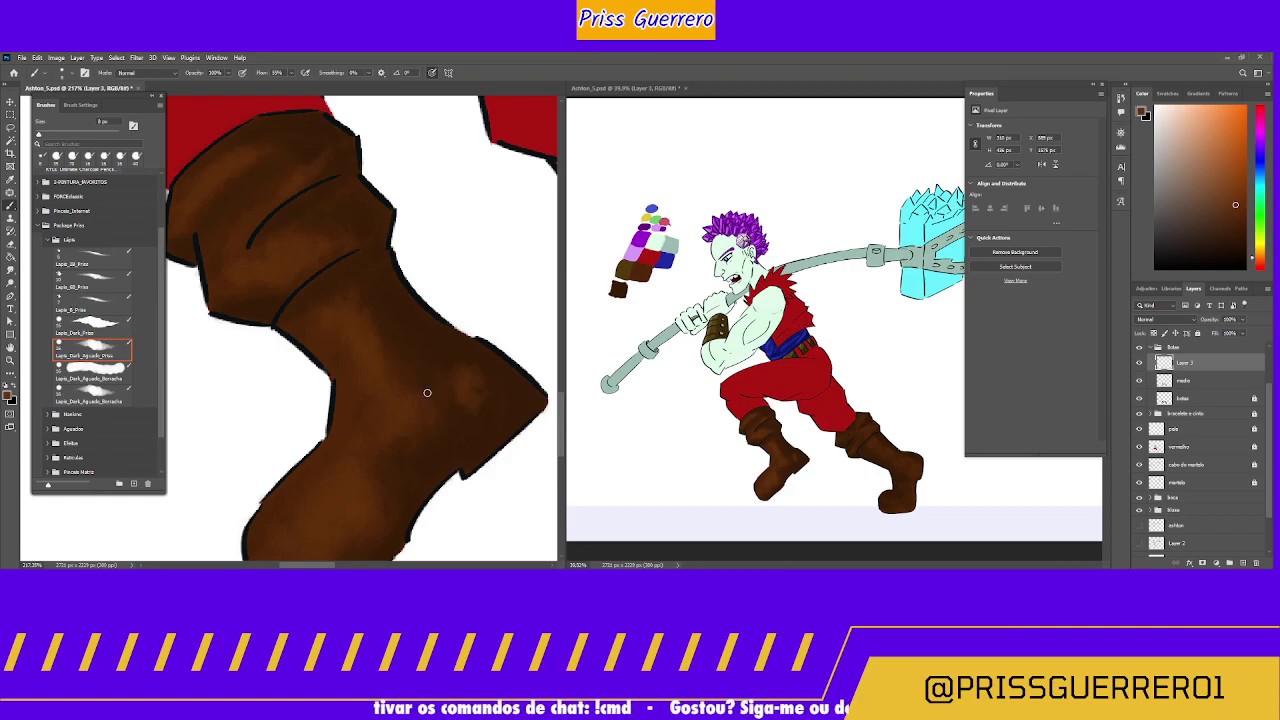
key(bracketright)
key(bracketright)
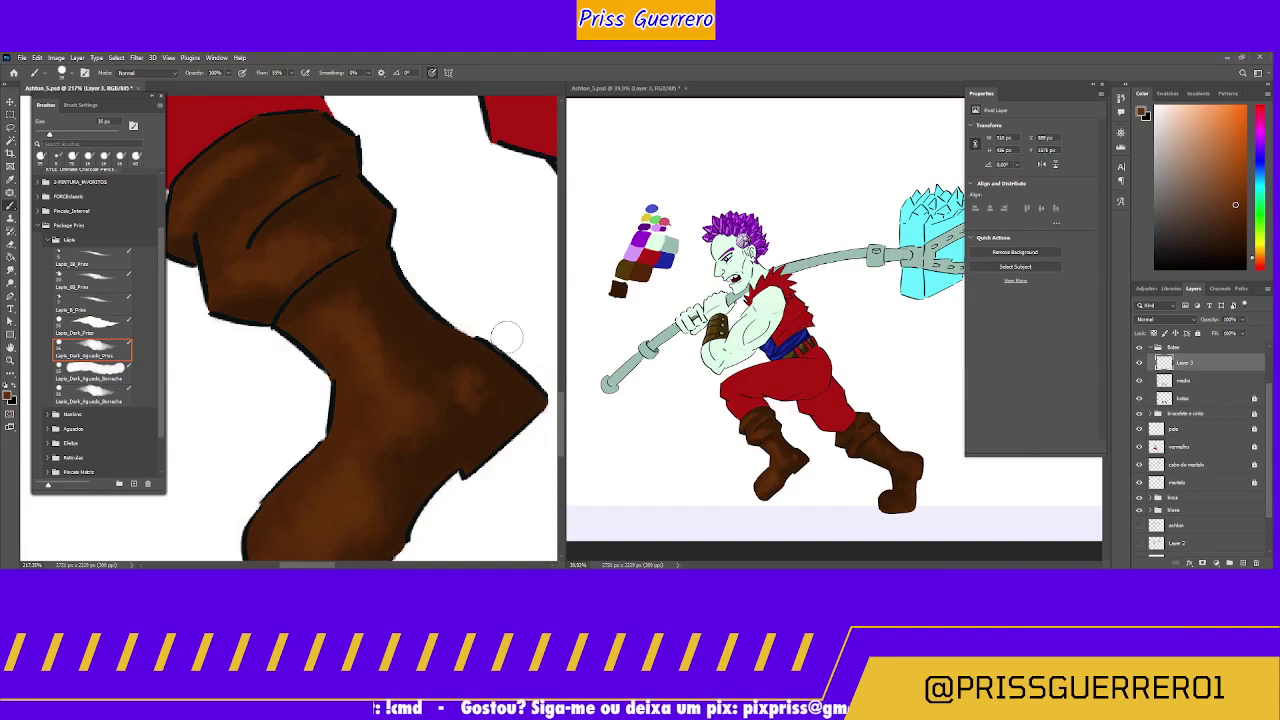
mouse_move(491, 330)
mouse_down()
mouse_move(333, 414)
mouse_move(219, 436)
mouse_move(83, 406)
mouse_move(142, 373)
mouse_move(260, 344)
mouse_move(283, 372)
mouse_move(237, 346)
mouse_move(262, 328)
mouse_move(283, 338)
mouse_move(245, 350)
mouse_move(287, 323)
mouse_move(292, 333)
mouse_move(357, 247)
mouse_move(355, 221)
mouse_move(376, 217)
mouse_move(339, 248)
mouse_move(336, 274)
mouse_move(379, 316)
mouse_move(399, 300)
mouse_move(386, 331)
mouse_move(400, 284)
mouse_move(384, 296)
mouse_move(443, 269)
mouse_move(315, 394)
mouse_move(331, 367)
mouse_move(302, 423)
mouse_move(327, 397)
mouse_move(337, 344)
mouse_move(331, 367)
mouse_move(308, 378)
mouse_move(414, 413)
mouse_move(341, 389)
mouse_move(297, 353)
mouse_move(334, 366)
mouse_up()
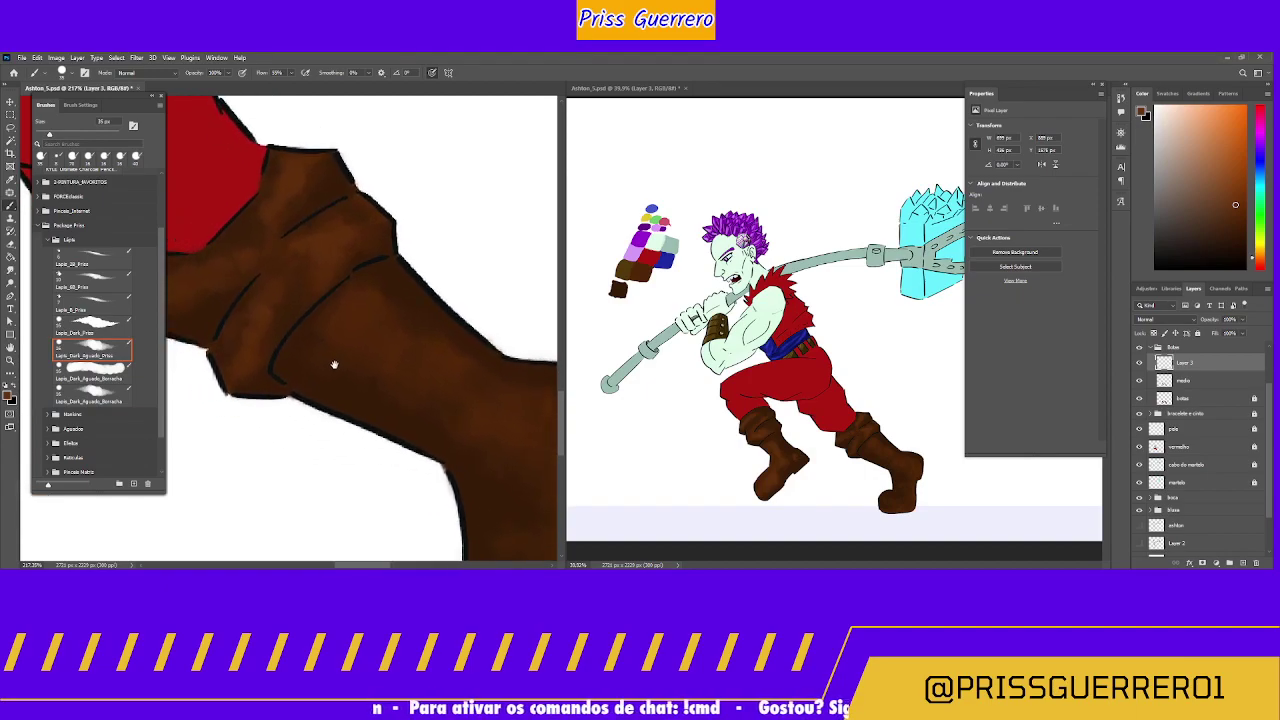
Step: Blend the highlights around the boot's top fold with small strokes, enlarging the brush toward the toe
mouse_move(357, 232)
mouse_down()
mouse_move(374, 220)
mouse_move(360, 201)
mouse_move(337, 214)
mouse_move(371, 220)
mouse_up()
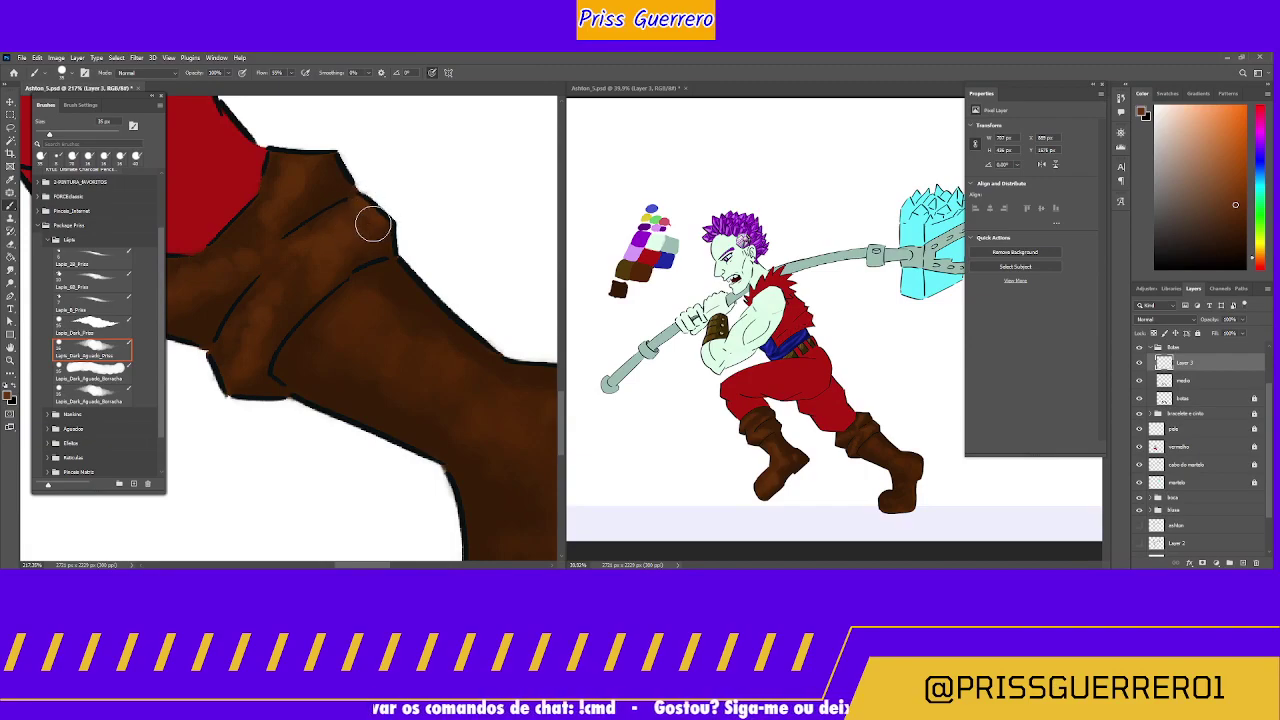
mouse_move(306, 300)
mouse_down()
mouse_move(406, 285)
mouse_move(396, 292)
mouse_up()
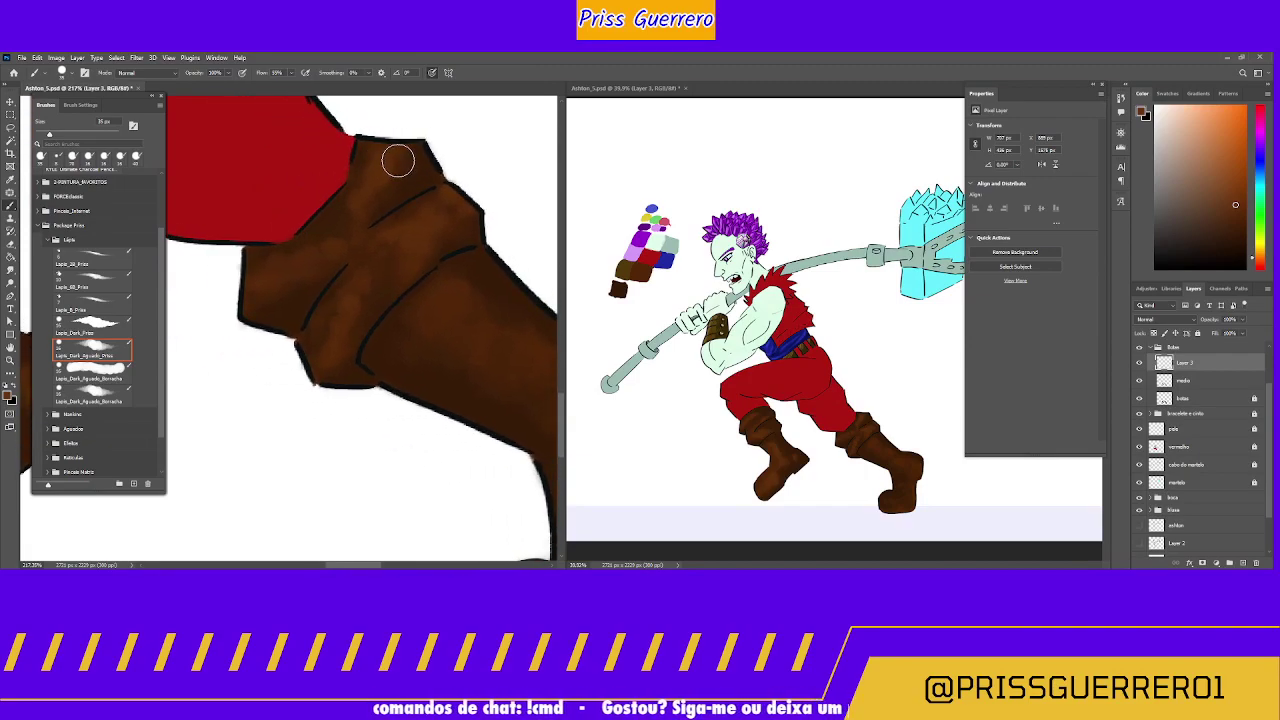
key(bracketright)
key(bracketright)
key(bracketright)
key(bracketright)
key(bracketright)
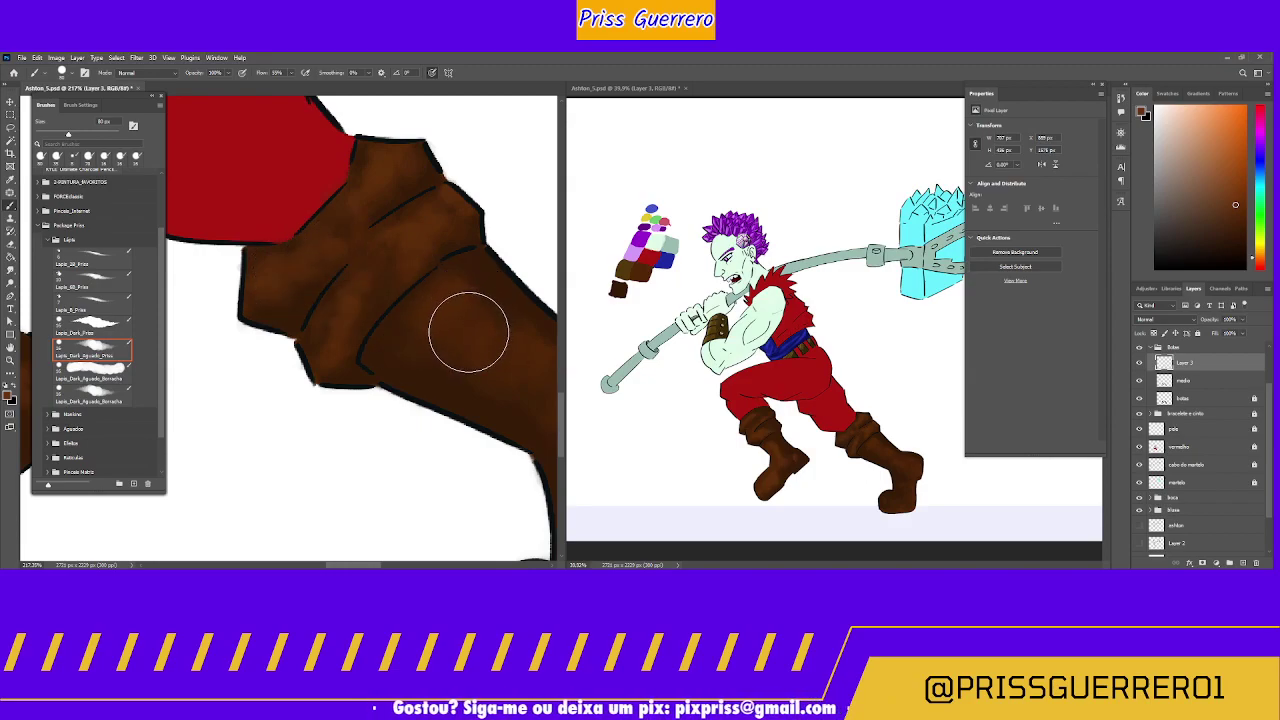
mouse_move(469, 326)
mouse_down()
mouse_move(389, 297)
mouse_move(333, 247)
mouse_up()
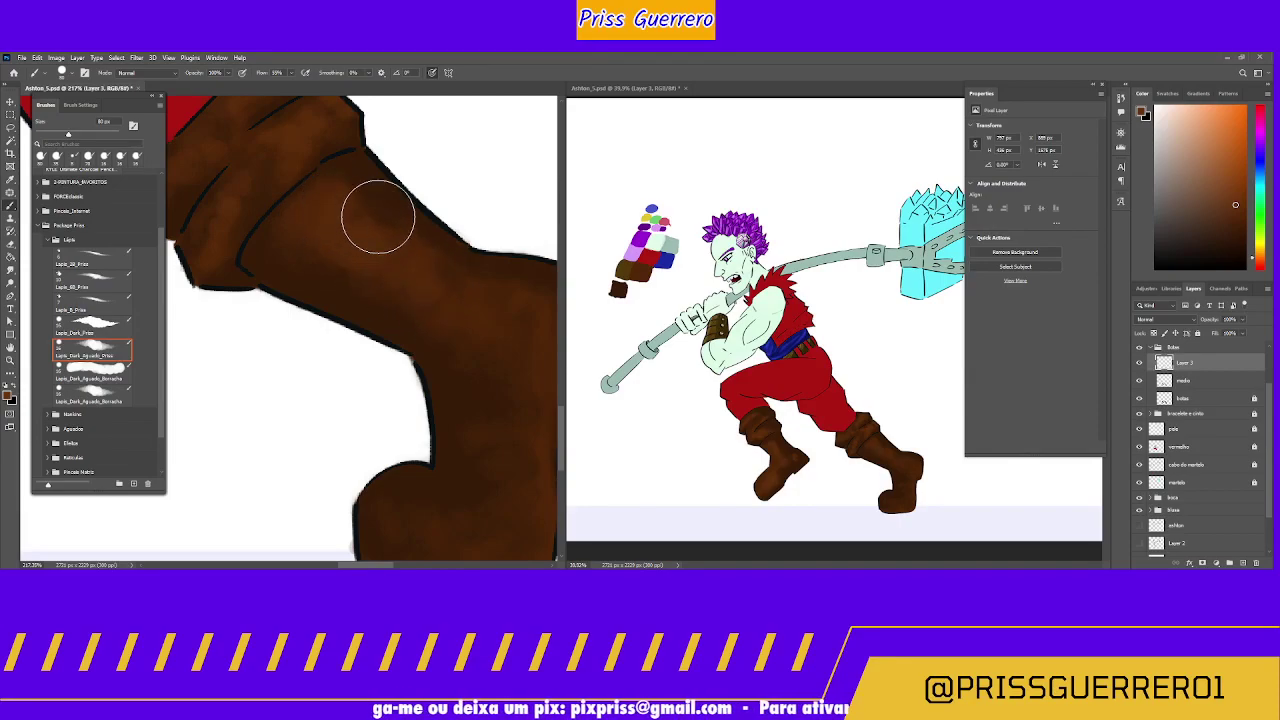
mouse_move(451, 286)
mouse_down()
mouse_move(443, 300)
mouse_move(382, 248)
mouse_up()
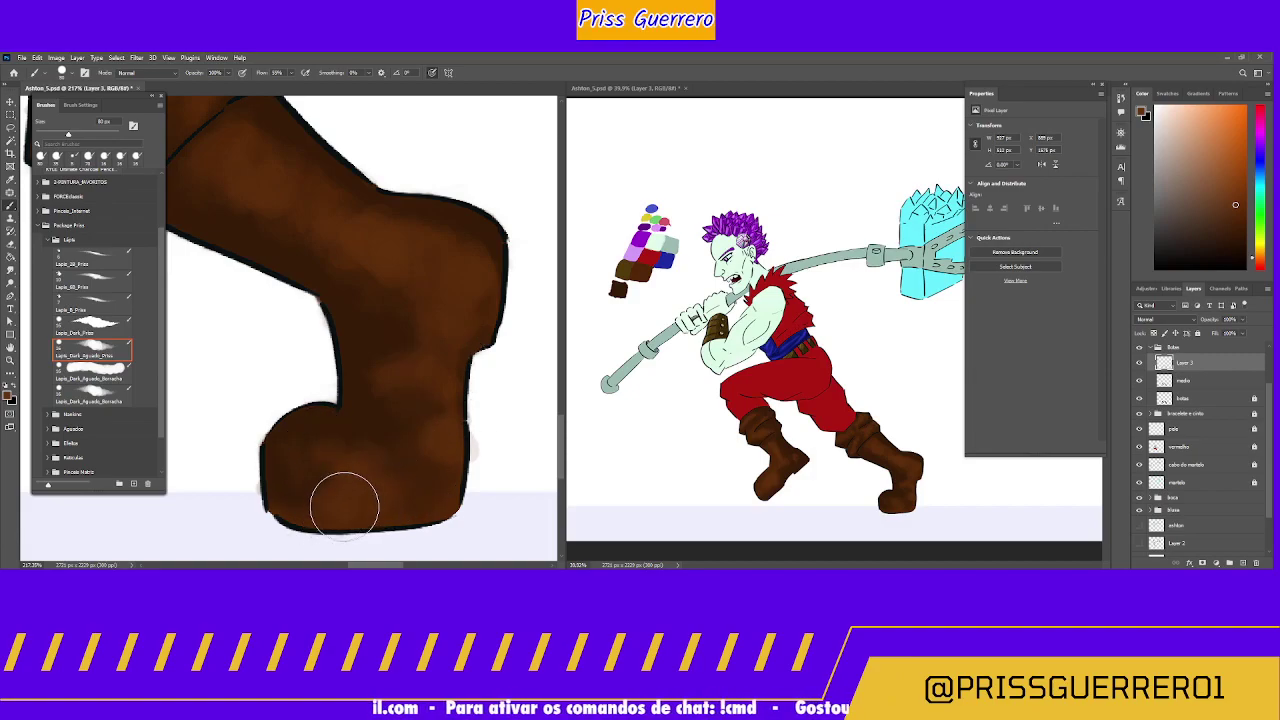
key(bracketright)
Step: Paint soft light patches over the boot's foot and toe with a slightly smaller brush
key(bracketleft)
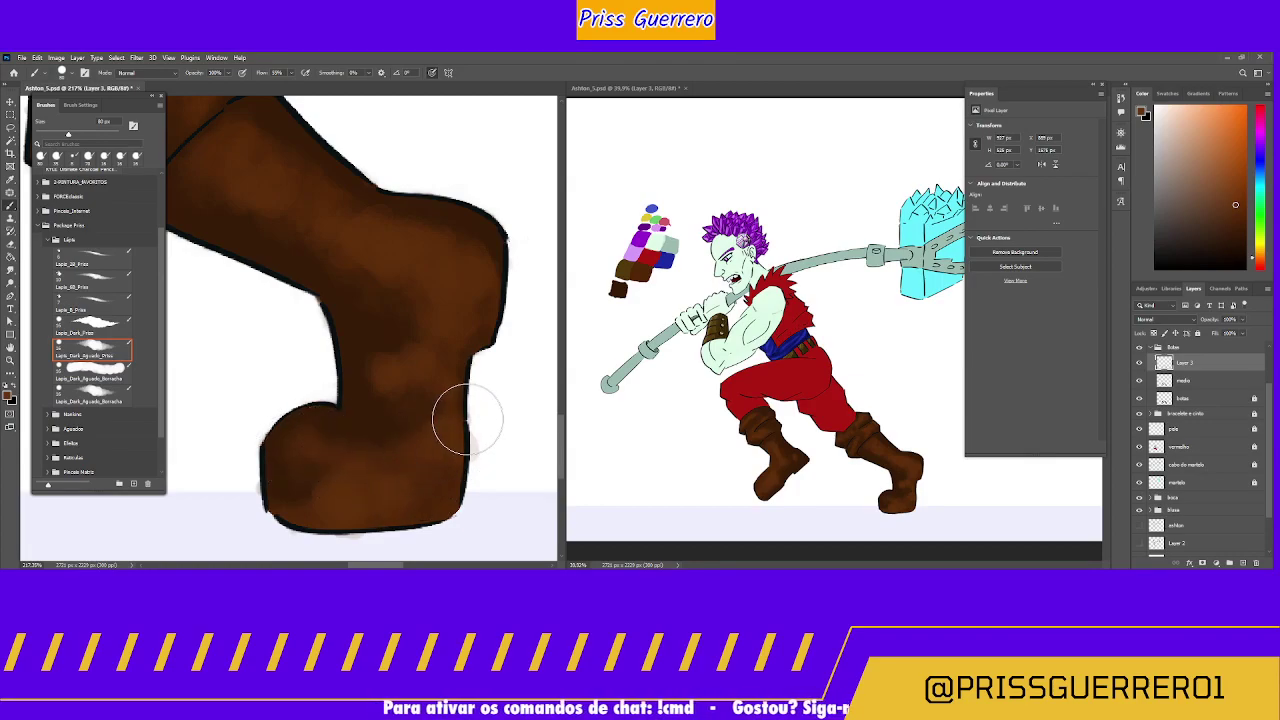
Step: Erase stray light paint along the boot's sole using the Lapis_Dark_Aguado_Borracha brush, ending at 15 px
click(100, 390)
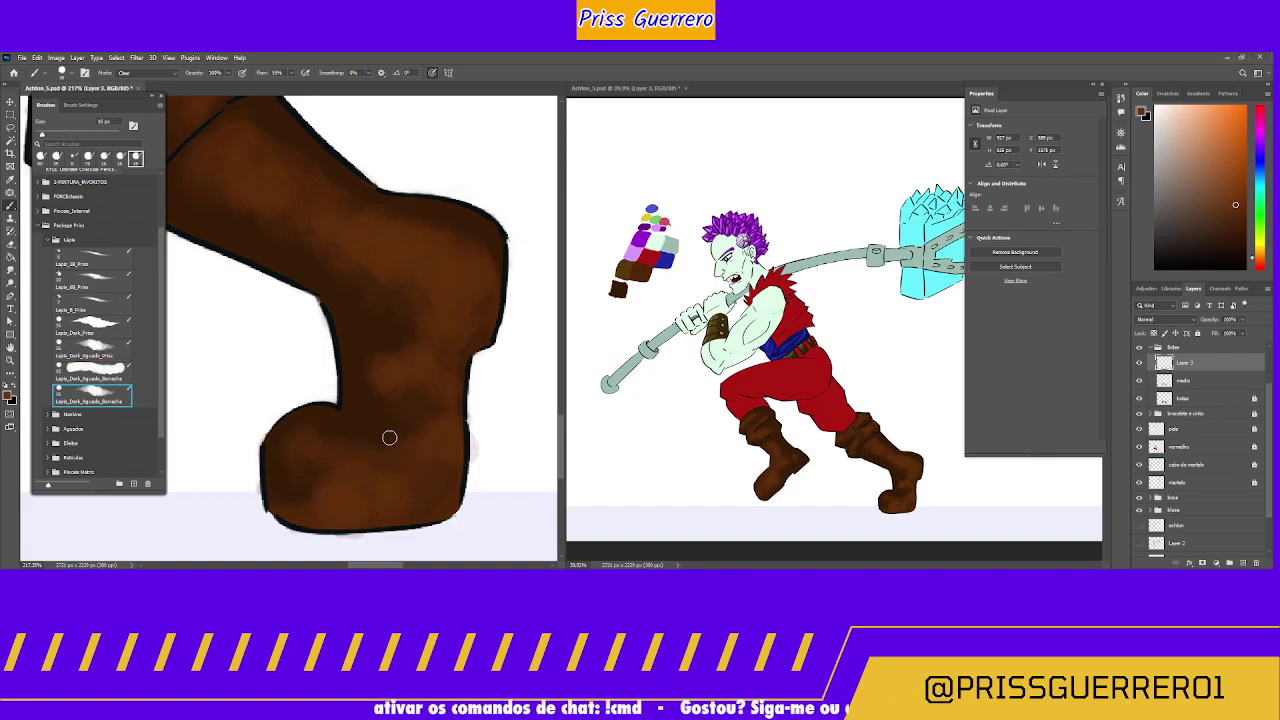
key(bracketright)
key(bracketright)
key(bracketright)
key(bracketright)
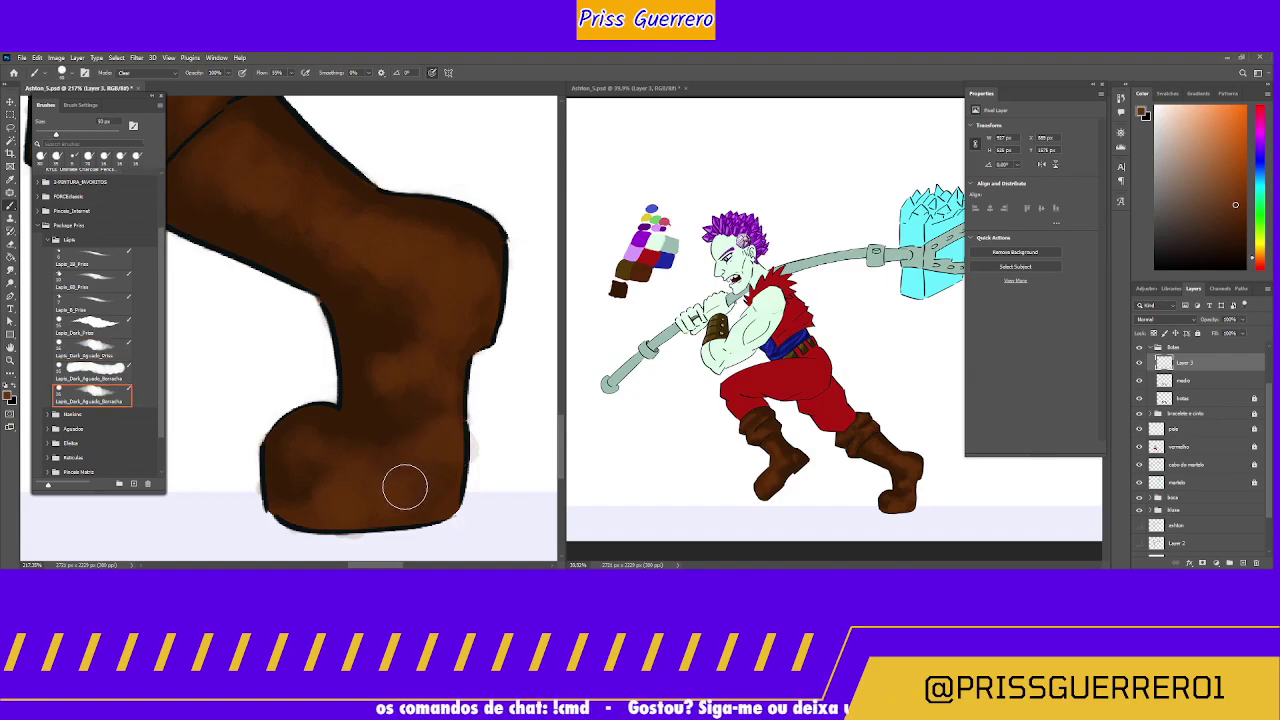
mouse_move(405, 488)
mouse_down()
mouse_move(372, 513)
mouse_move(288, 522)
mouse_move(402, 503)
mouse_move(410, 461)
mouse_move(397, 467)
mouse_move(424, 493)
mouse_move(408, 512)
mouse_move(418, 517)
mouse_move(488, 438)
mouse_up()
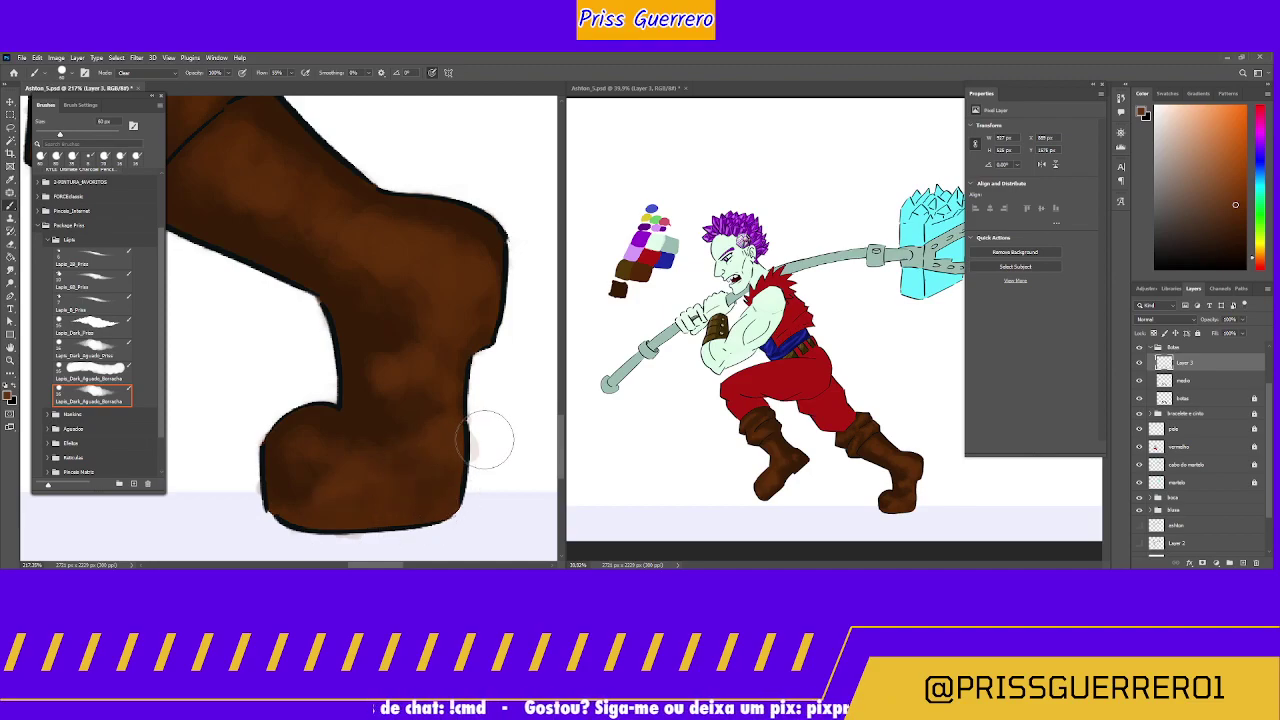
key(bracketleft)
key(bracketleft)
key(bracketleft)
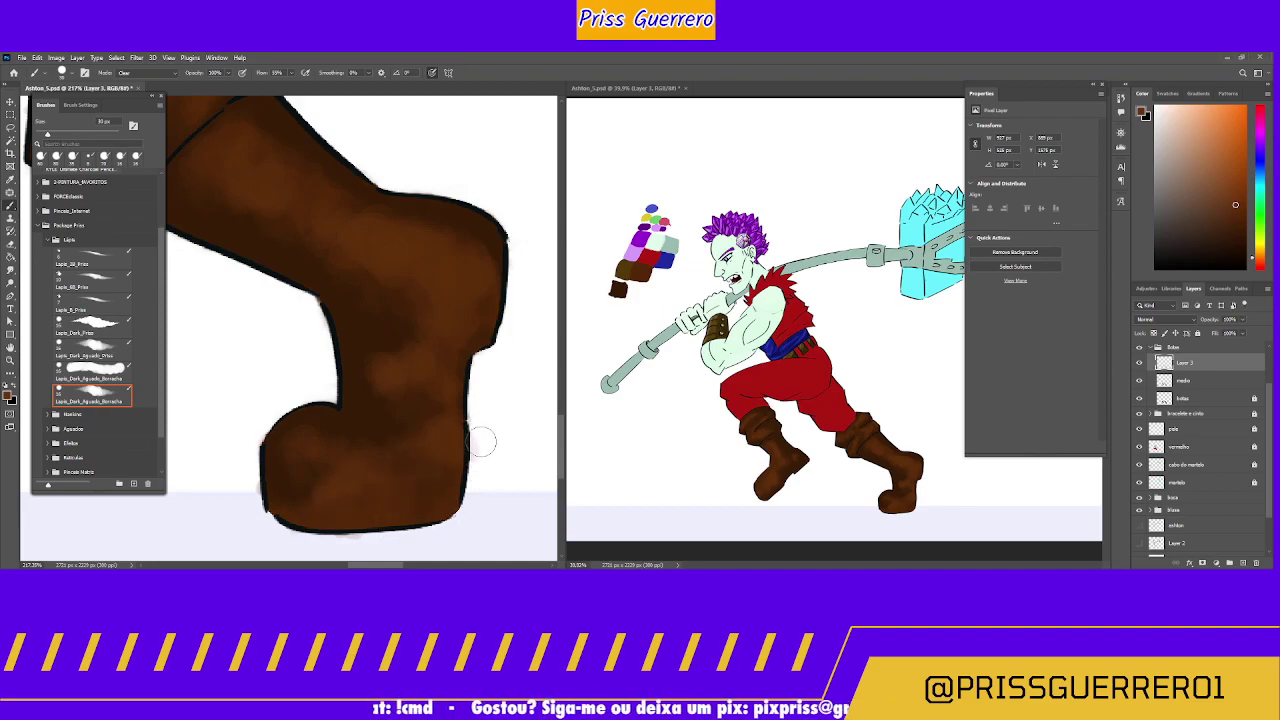
key(bracketleft)
key(bracketleft)
key(bracketleft)
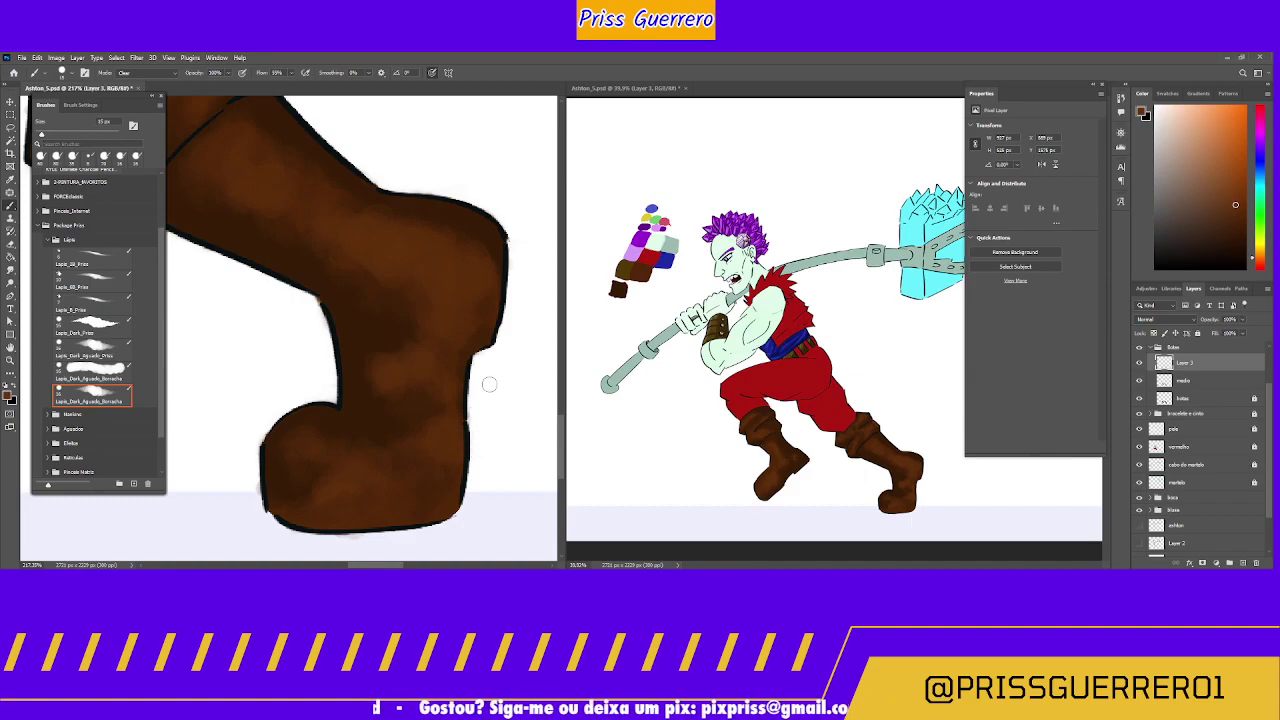
drag(271, 360, 478, 423)
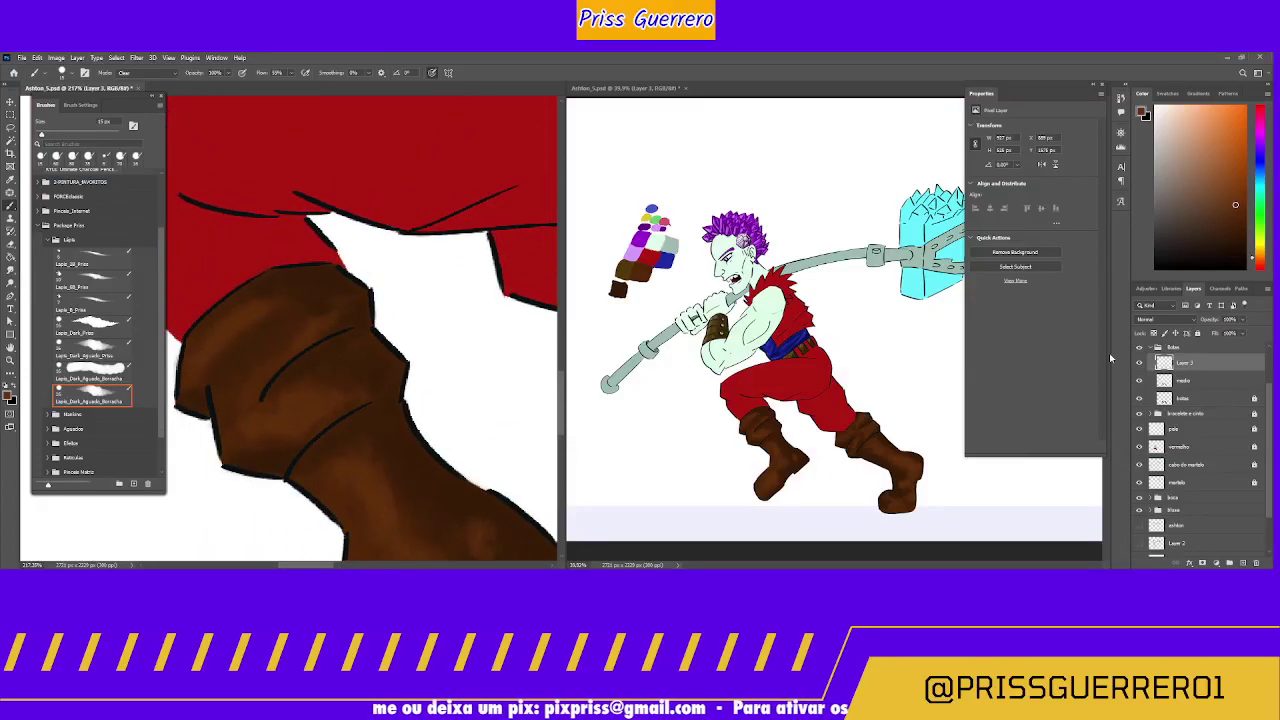
Step: Rename Layer 3 to 'claro'
double_click(1185, 362)
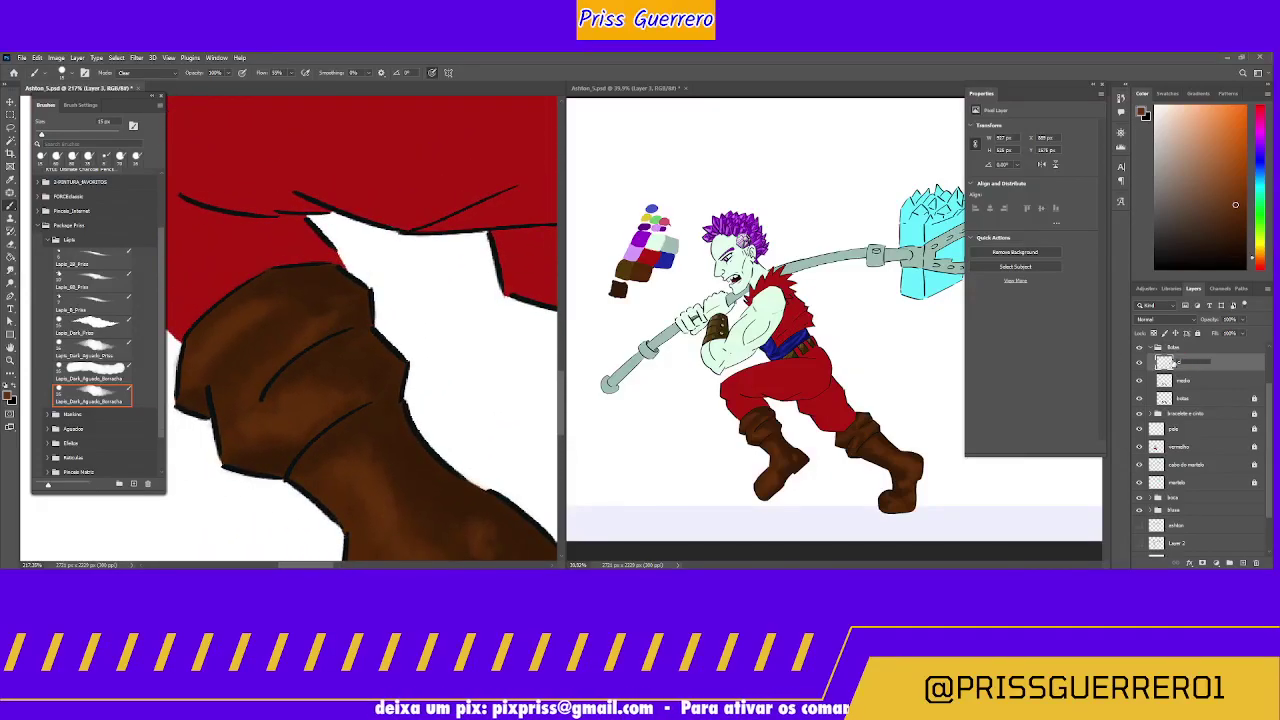
text(claro)
key(Return)
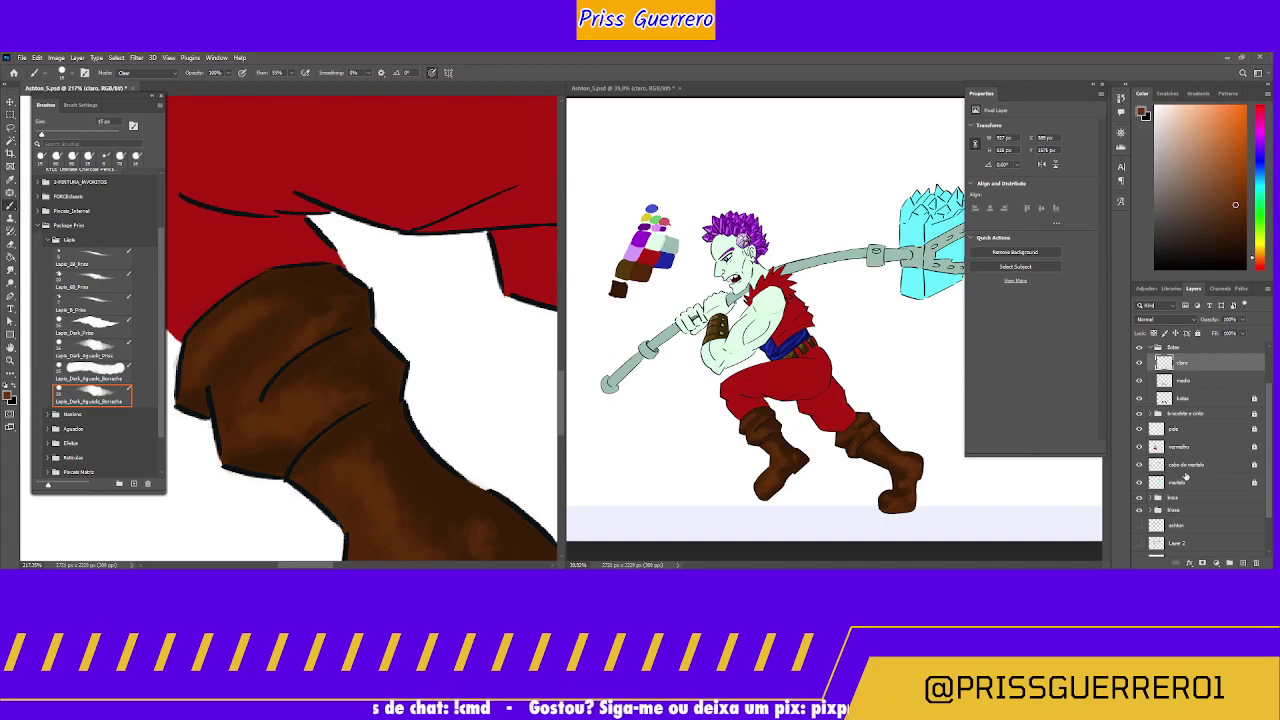
Step: Select the botas layer in the Layers panel
click(1200, 400)
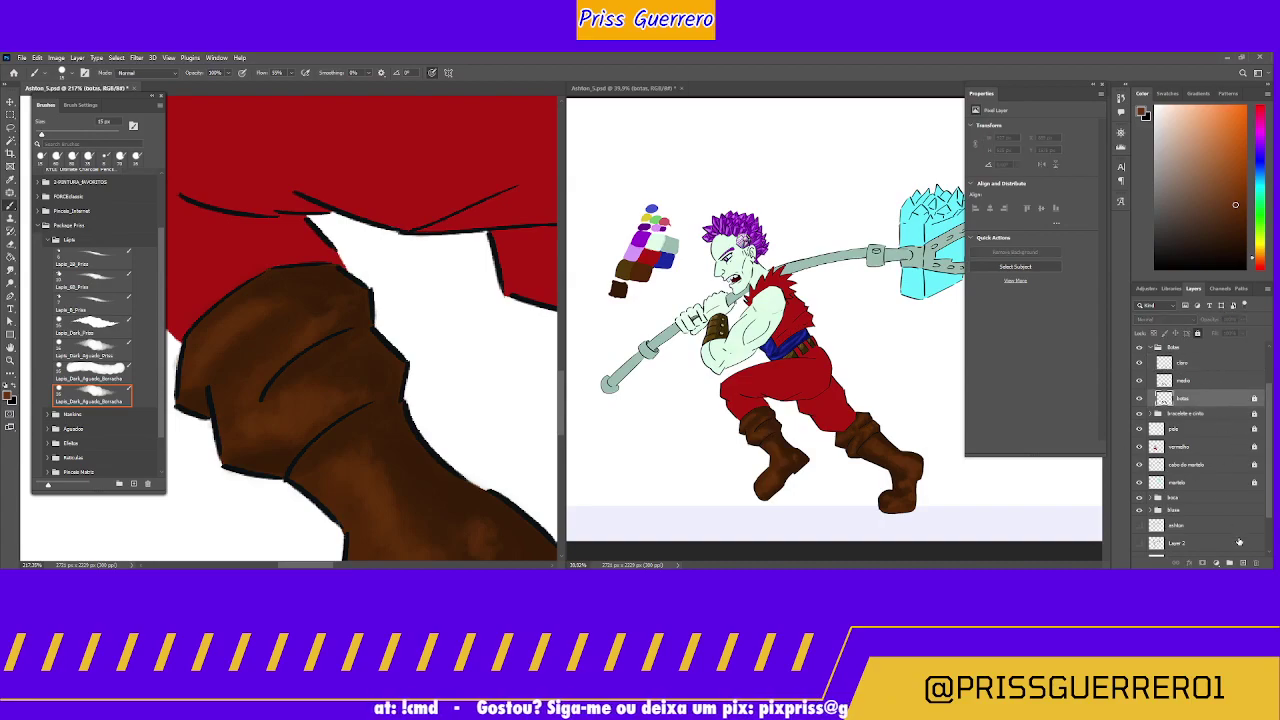
Step: Add a new layer with a darker brown and a 30 px pencil brush, zoomed in on the boot
click(1244, 563)
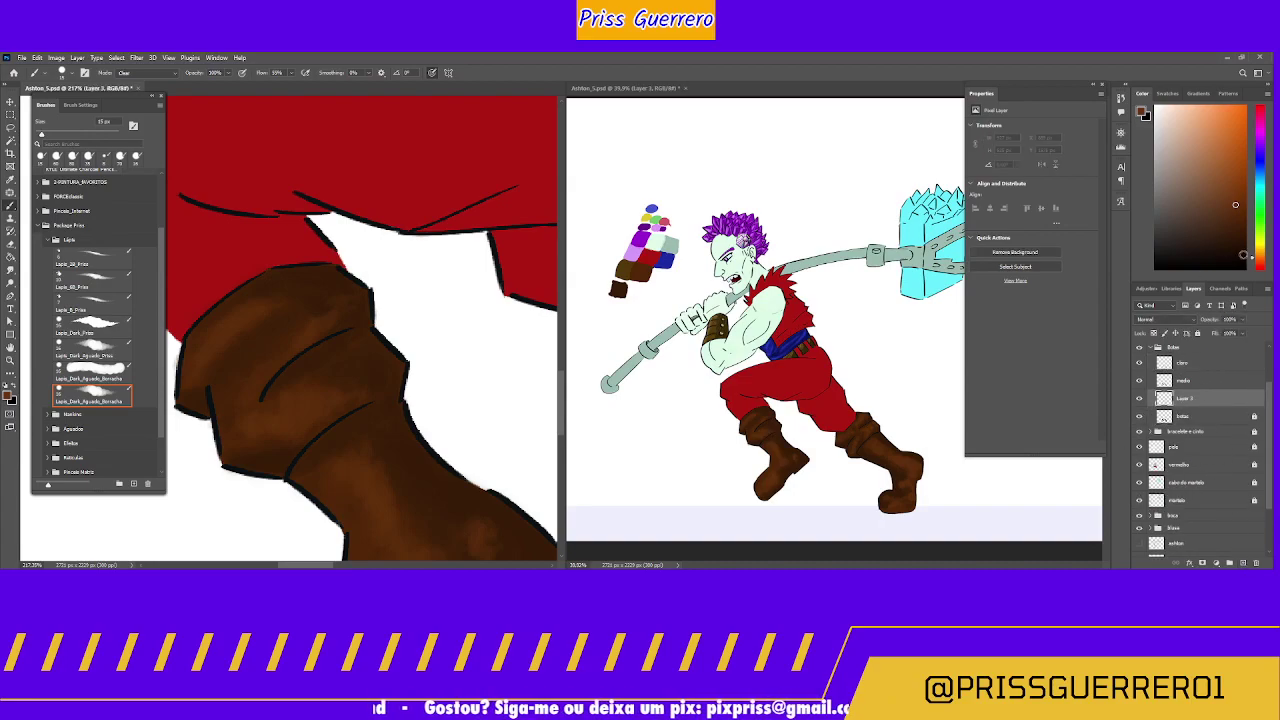
click(1239, 246)
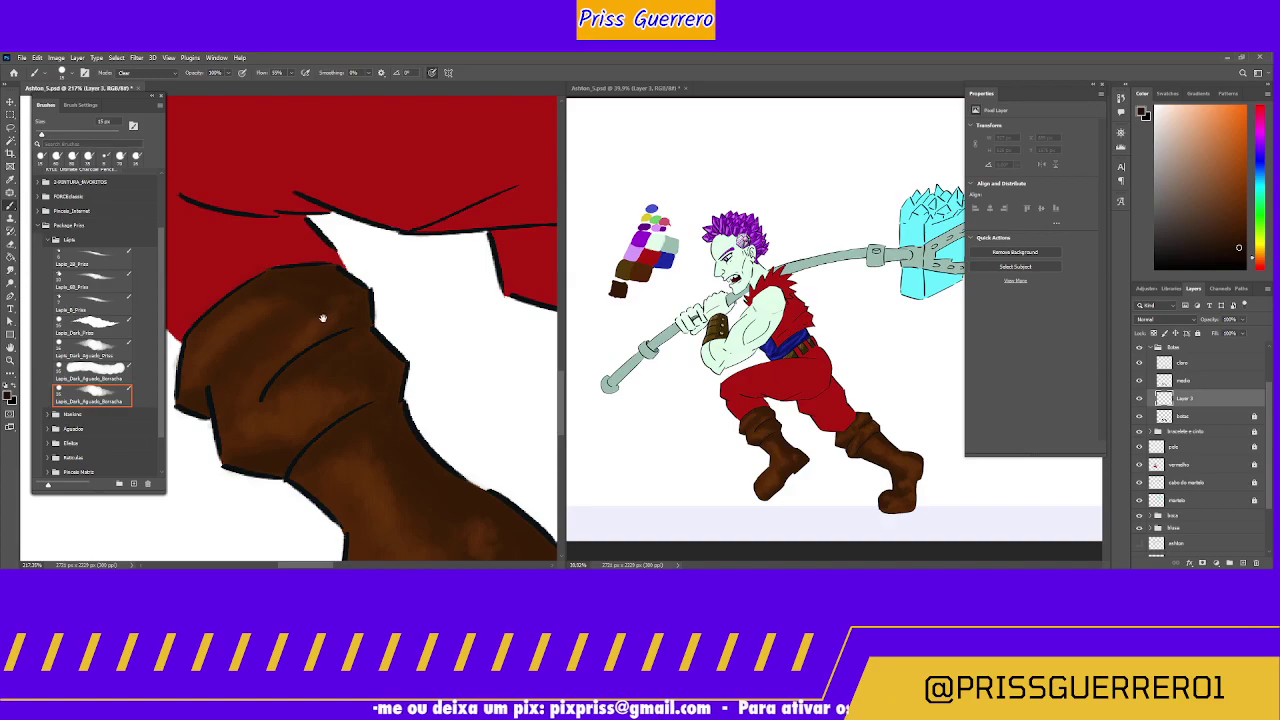
mouse_move(317, 300)
mouse_down()
mouse_move(351, 309)
mouse_move(380, 278)
mouse_up()
key(z)
click(104, 351)
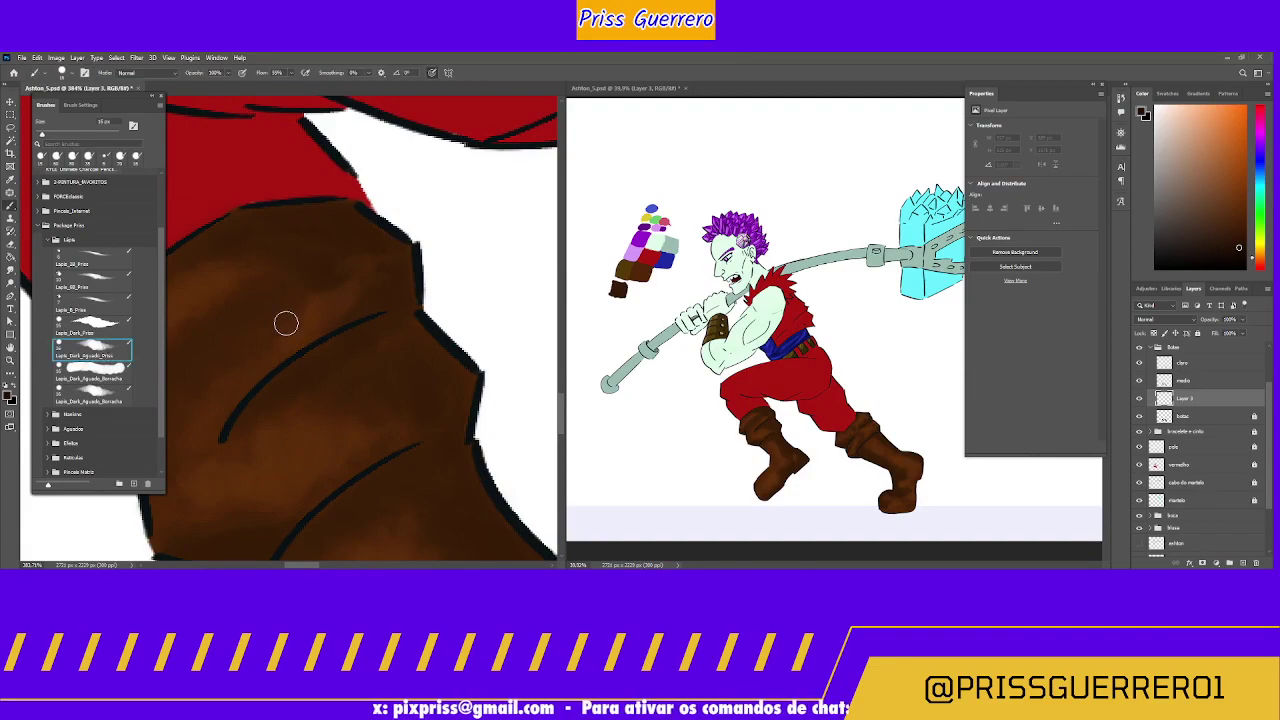
key(bracketright)
key(bracketright)
key(bracketright)
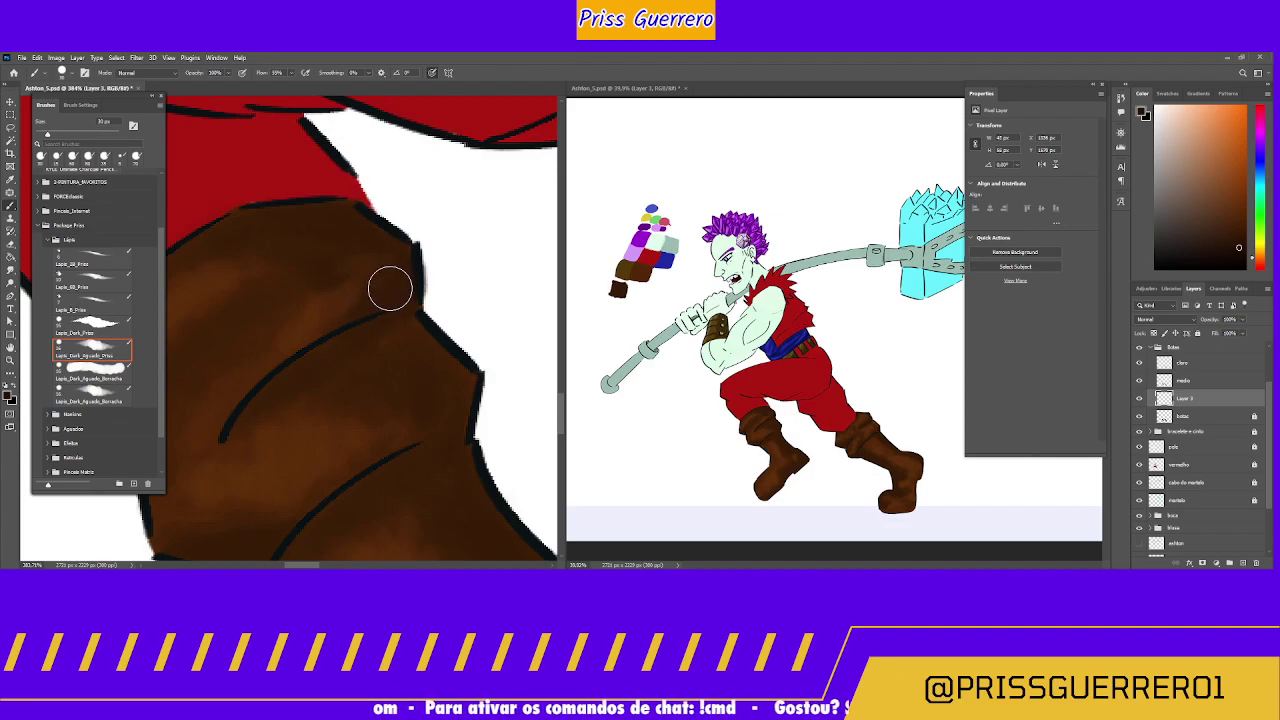
Step: Trace thin darker-brown crease lines along the boot's fold with a brush of about 7 px
mouse_move(389, 289)
mouse_down()
mouse_move(322, 339)
mouse_move(330, 329)
mouse_move(363, 363)
mouse_move(346, 395)
mouse_up()
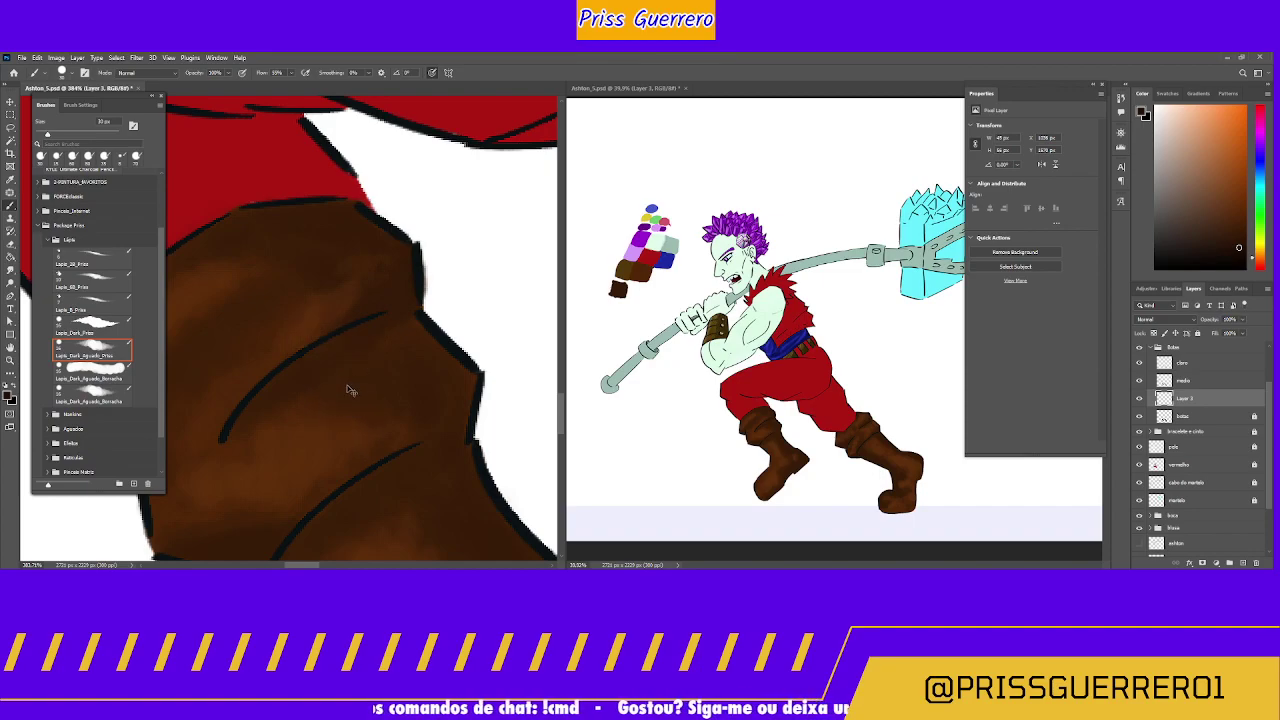
key(ctrl+z)
click(1237, 260)
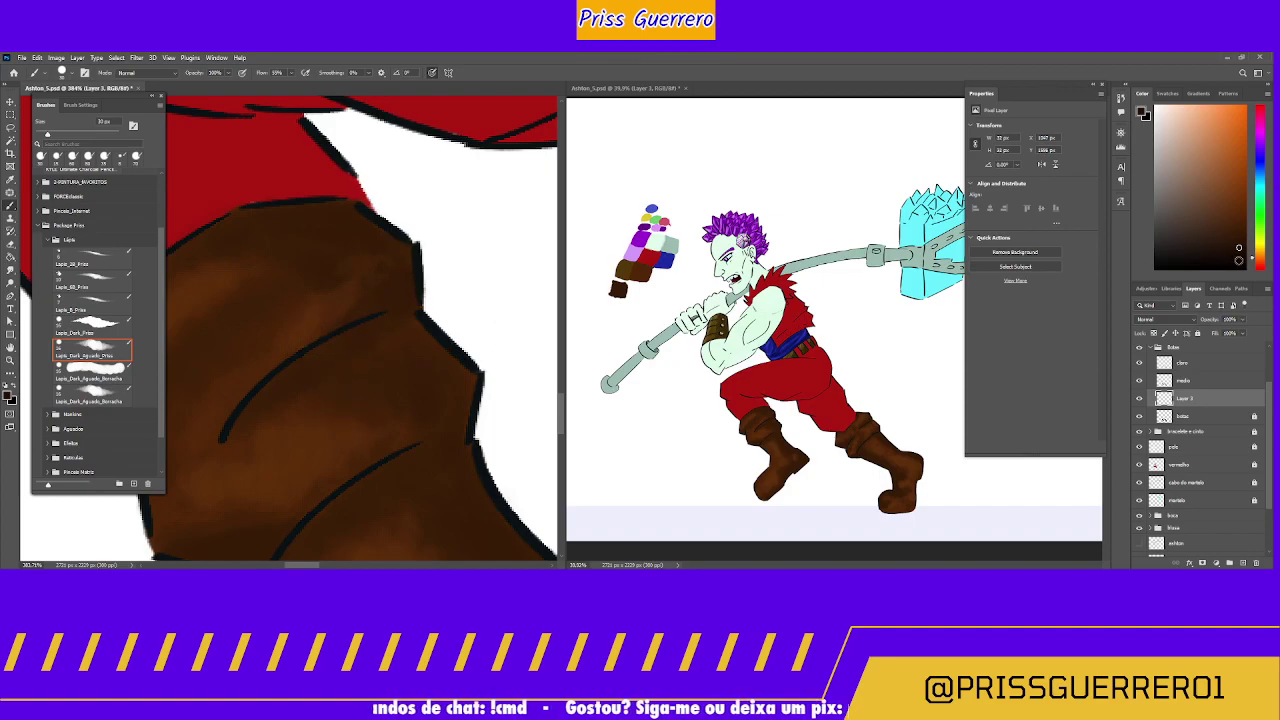
drag(393, 298, 377, 317)
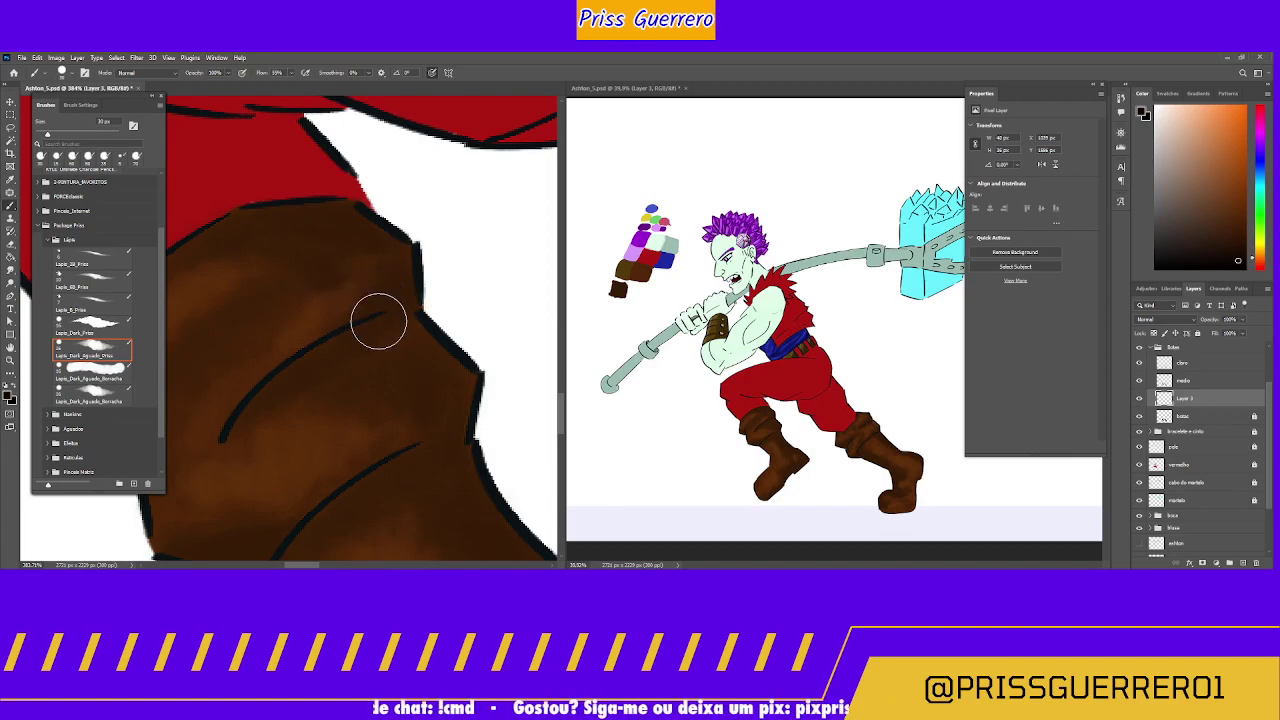
key(ctrl+z)
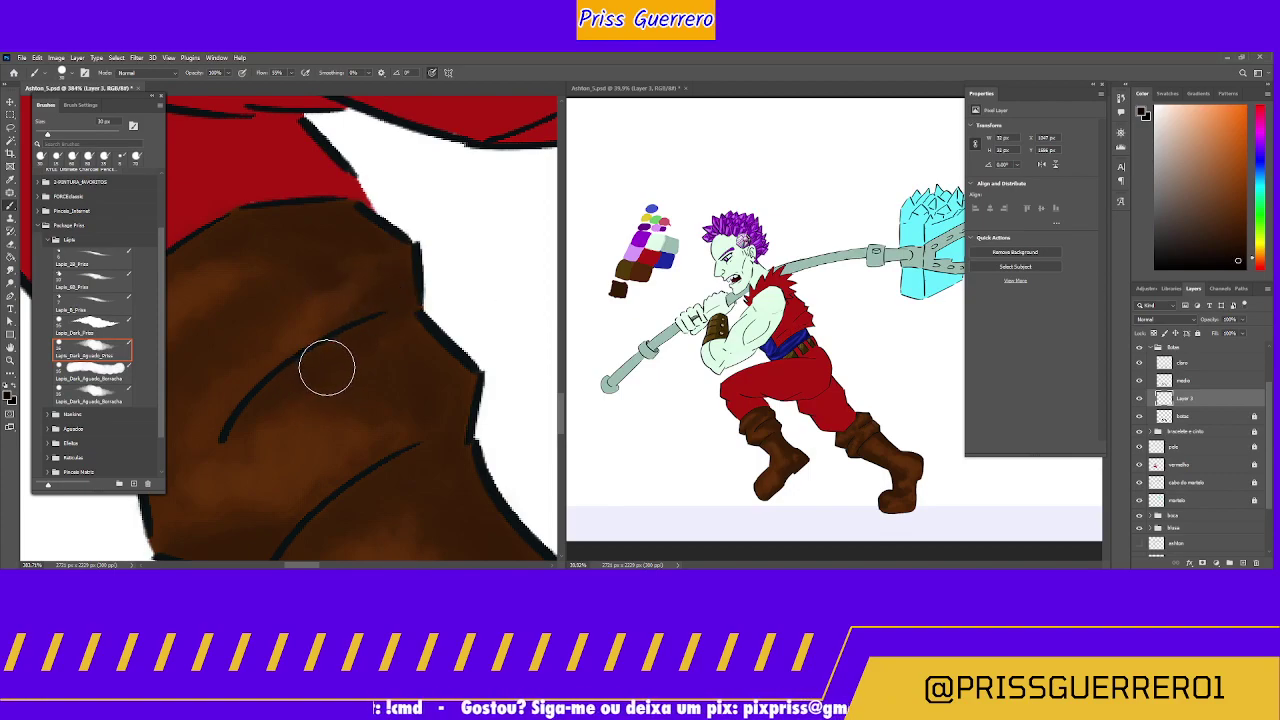
key(bracketleft)
key(bracketleft)
key(bracketleft)
key(bracketleft)
key(bracketleft)
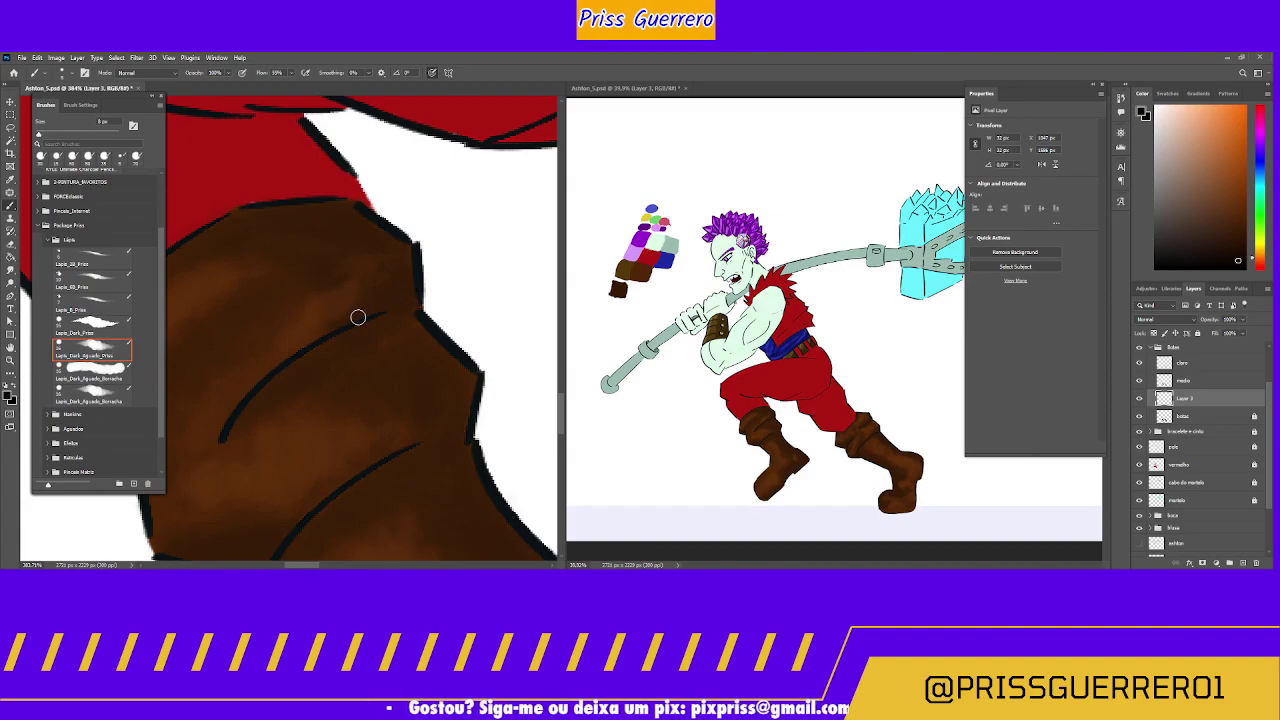
mouse_move(357, 314)
mouse_down()
mouse_move(322, 332)
mouse_move(274, 399)
mouse_up()
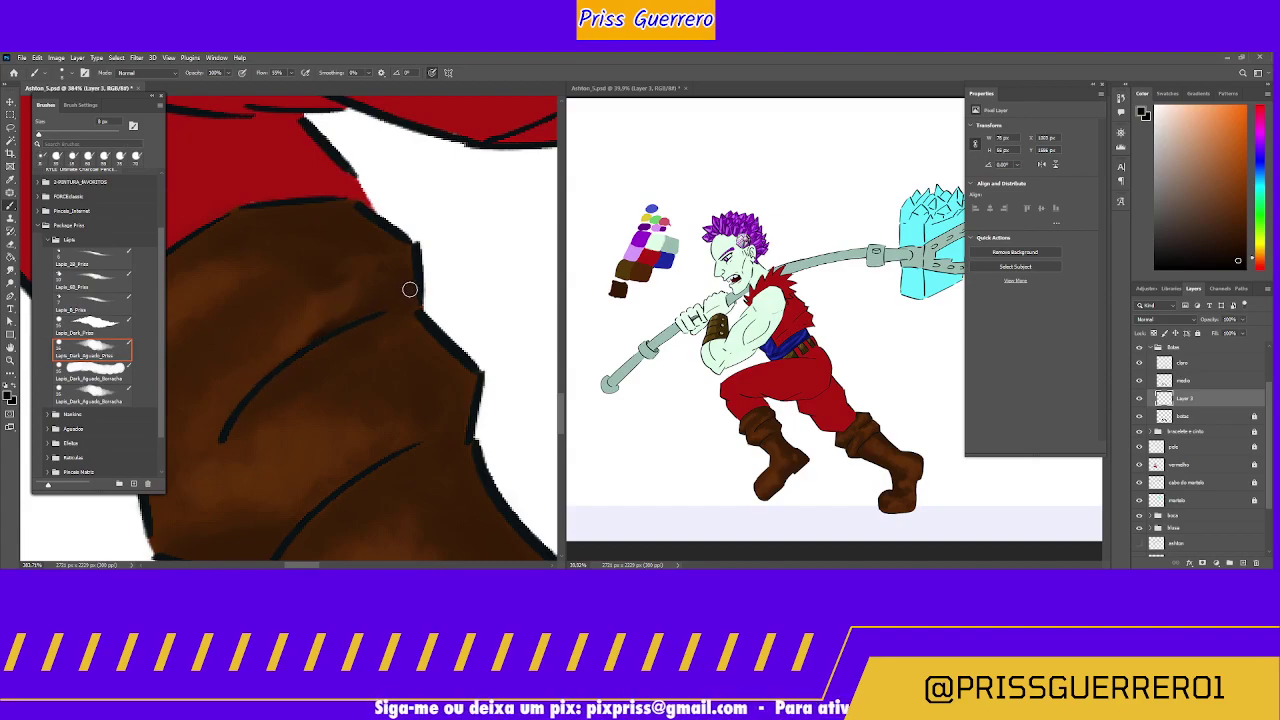
drag(403, 302, 346, 354)
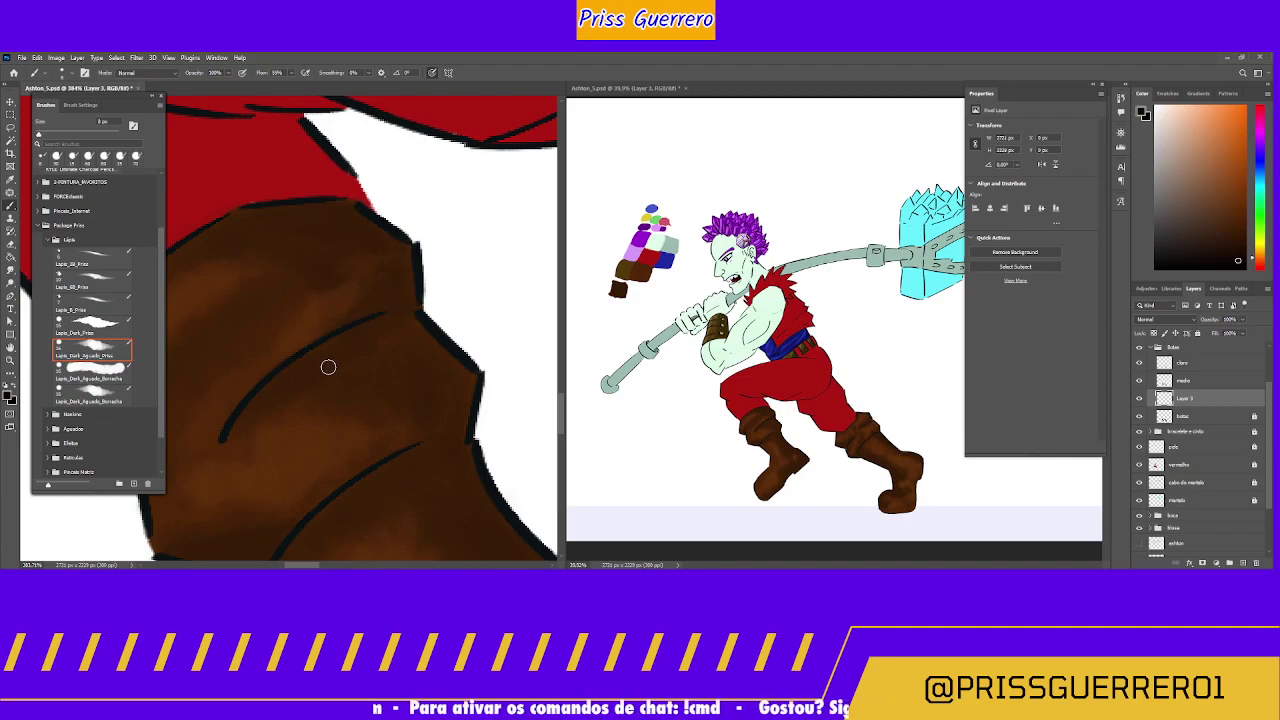
click(100, 325)
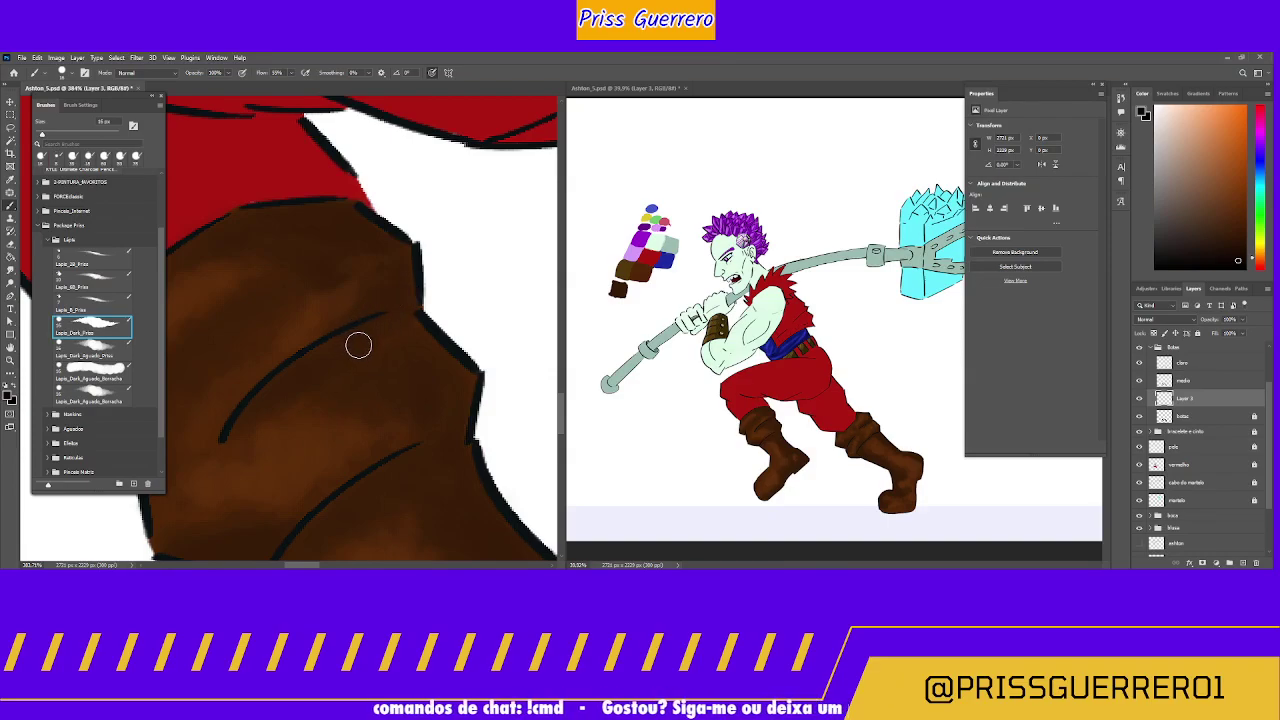
Step: Zoom out to the whole leg and load a new shading colour with the watercolour dark pencil brush
key(z)
scroll(363, 348, down, 6)
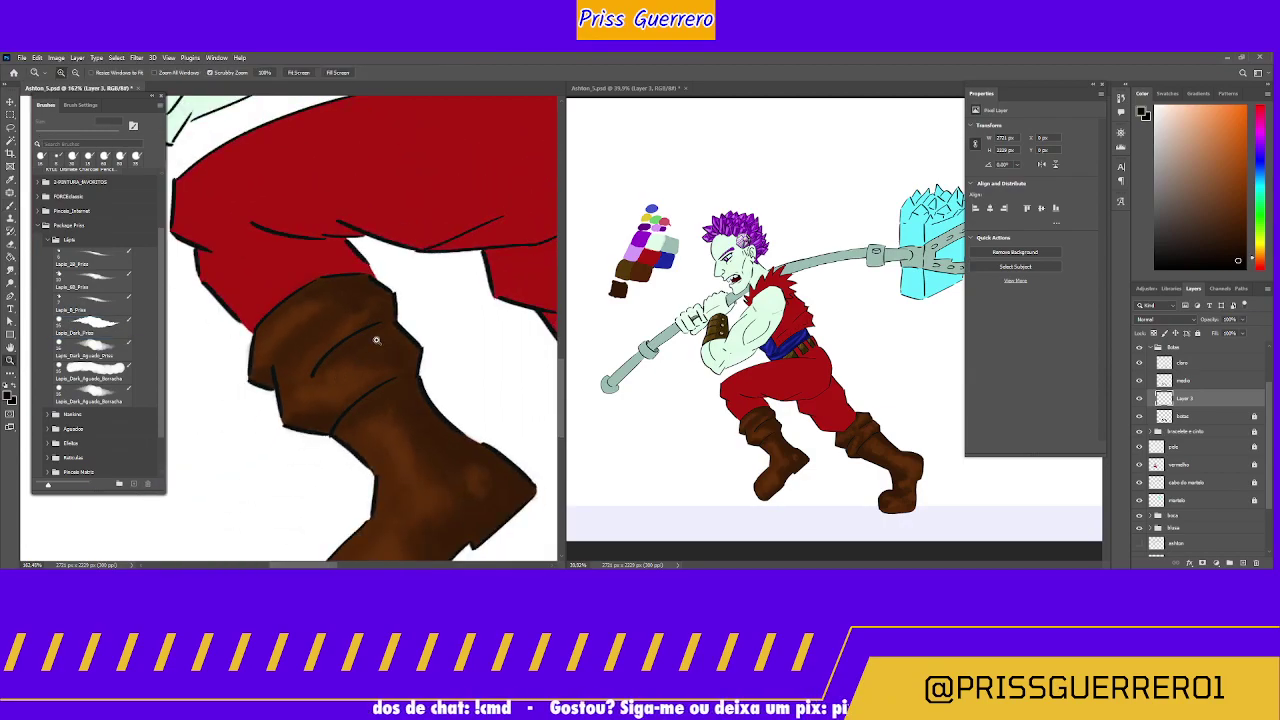
scroll(363, 352, up, 8)
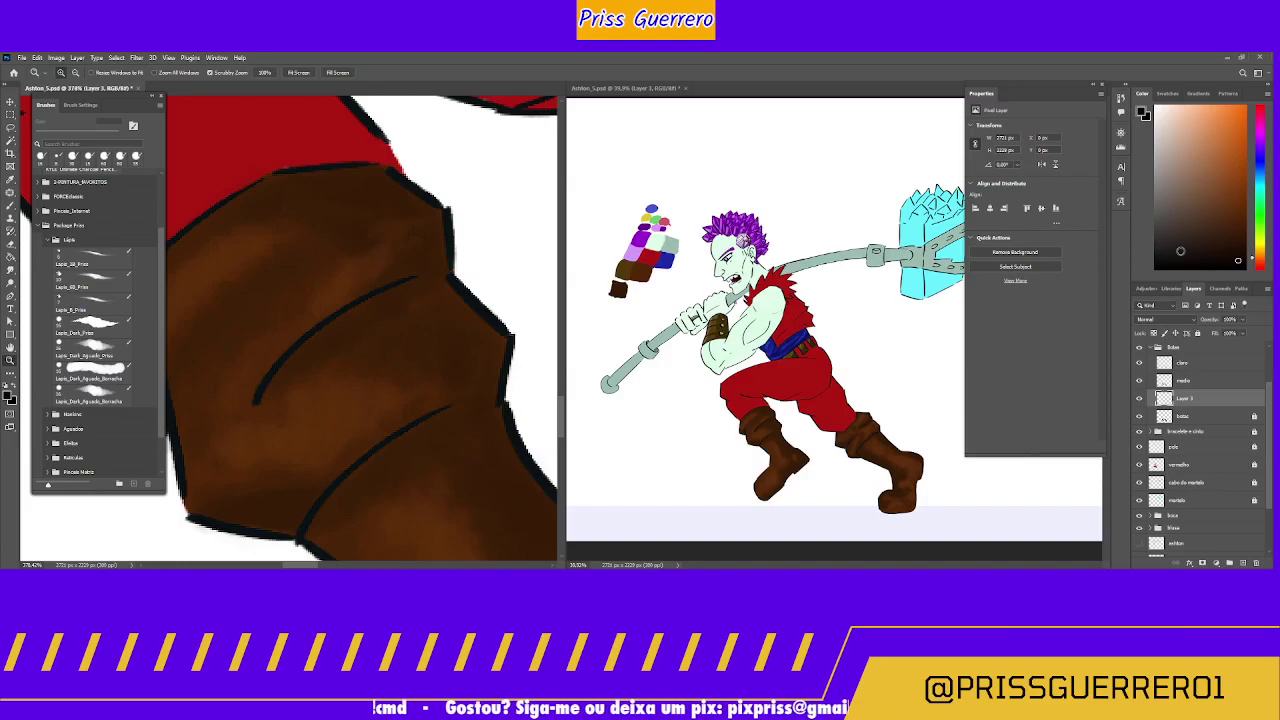
click(1172, 259)
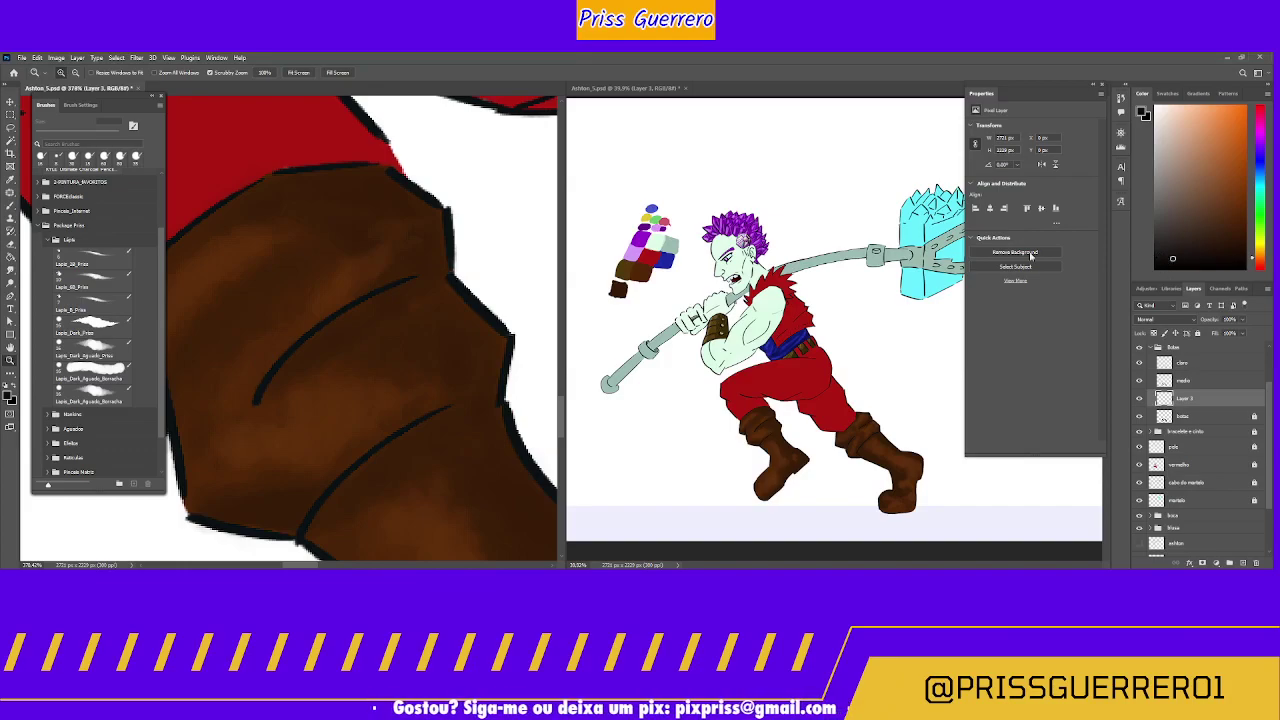
click(100, 346)
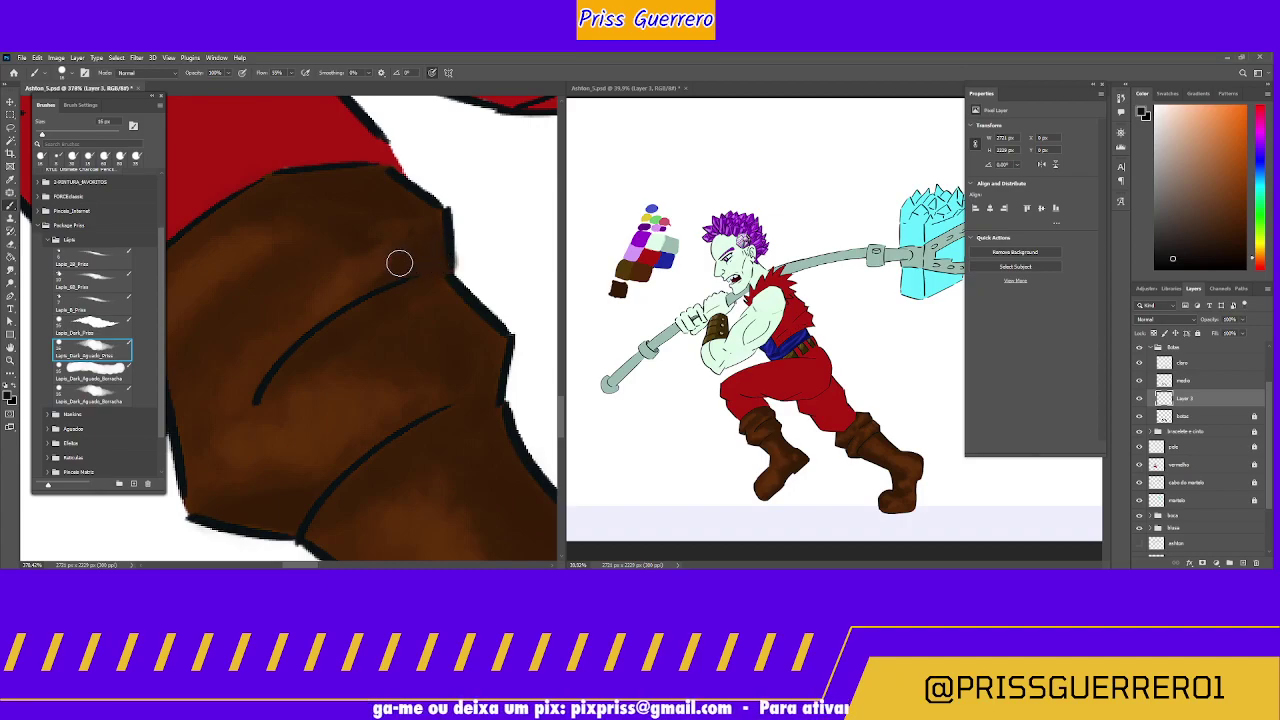
Step: Paint a dark stroke beside the boot outline and move Layer 3 to the top of botas
drag(437, 268, 409, 266)
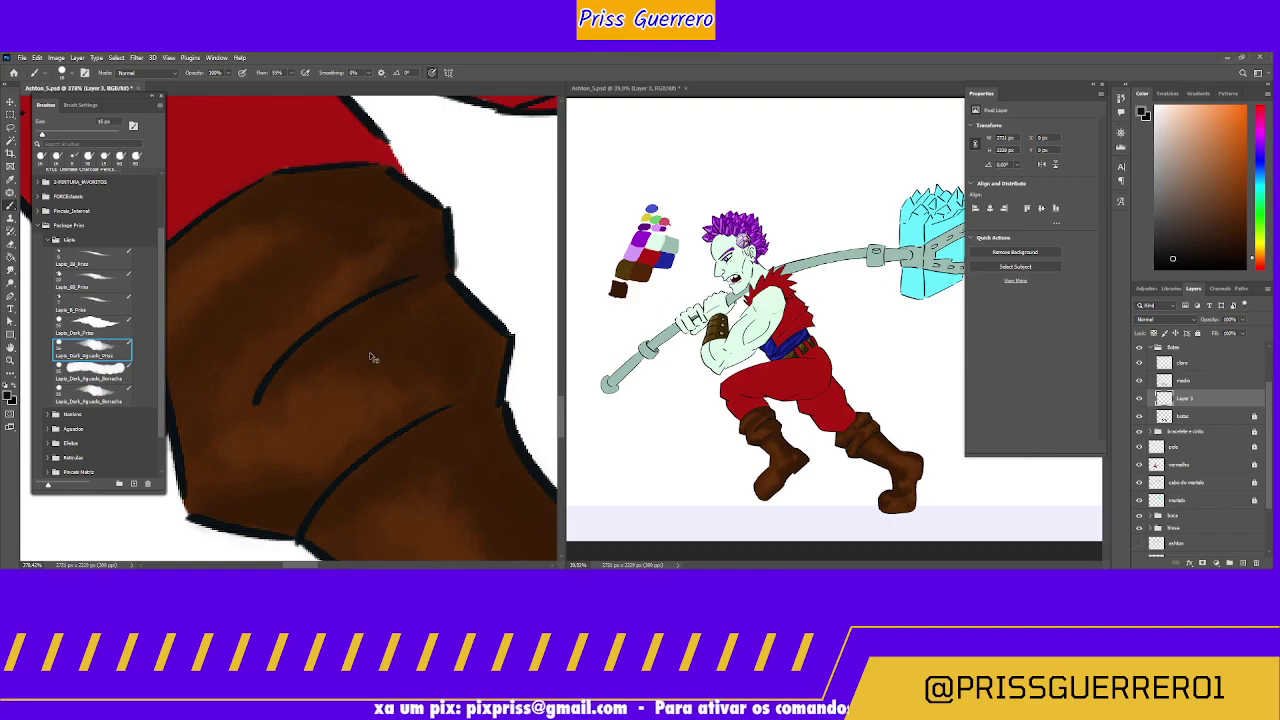
key(ctrl+z)
mouse_move(459, 214)
mouse_down()
mouse_move(492, 218)
mouse_move(482, 204)
mouse_move(492, 220)
mouse_move(480, 200)
mouse_move(482, 230)
mouse_up()
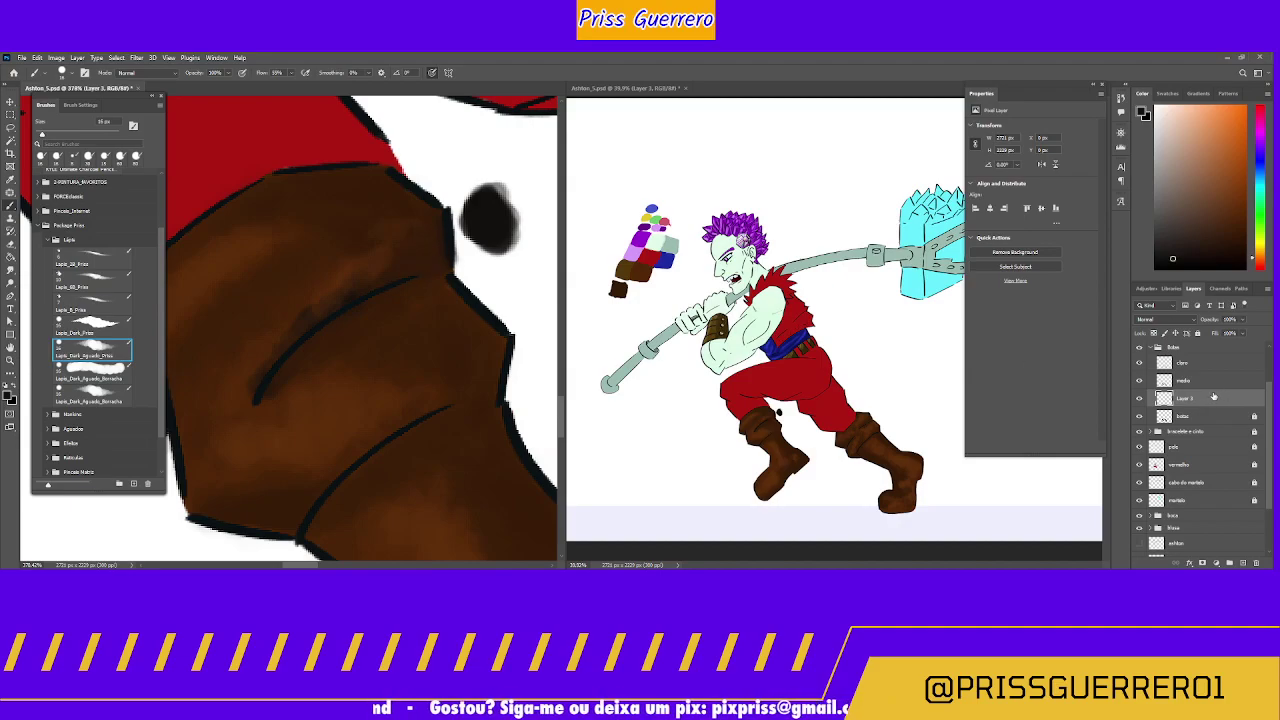
drag(1214, 397, 1197, 374)
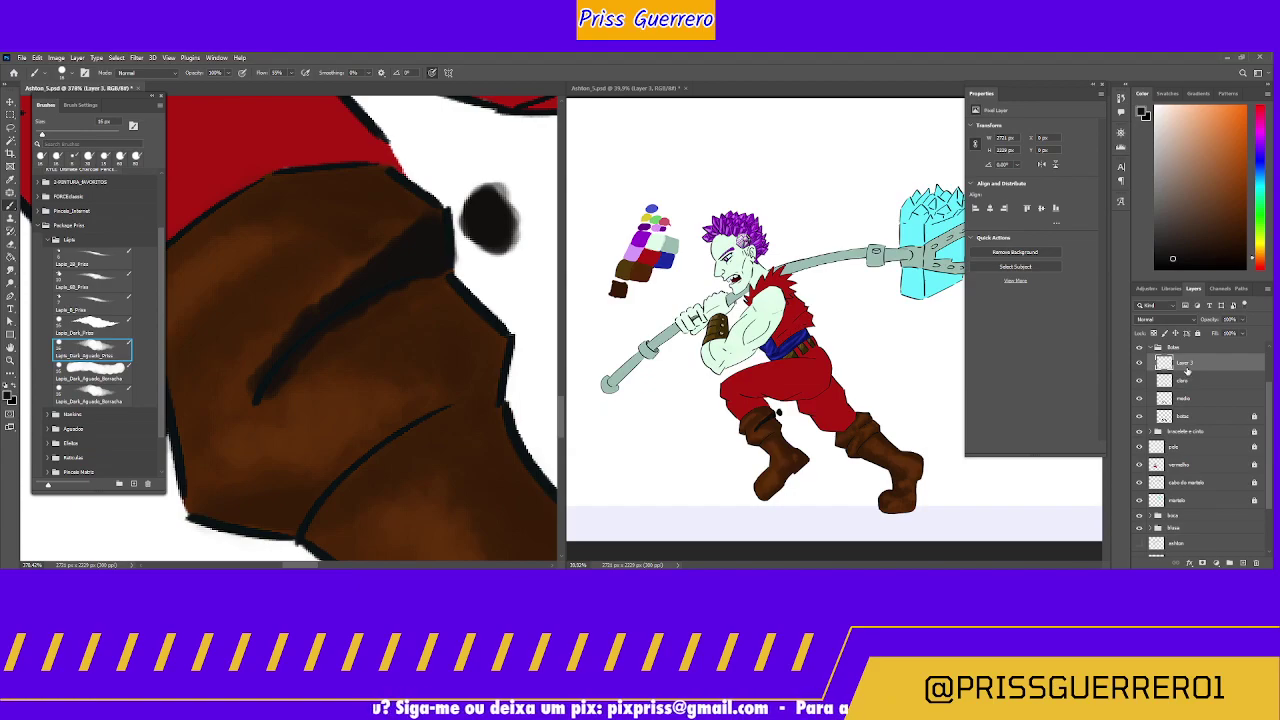
Step: Undo the stray dark stroke and blob, then repaint broad brown shading along the boot's upper edge
key(ctrl+z)
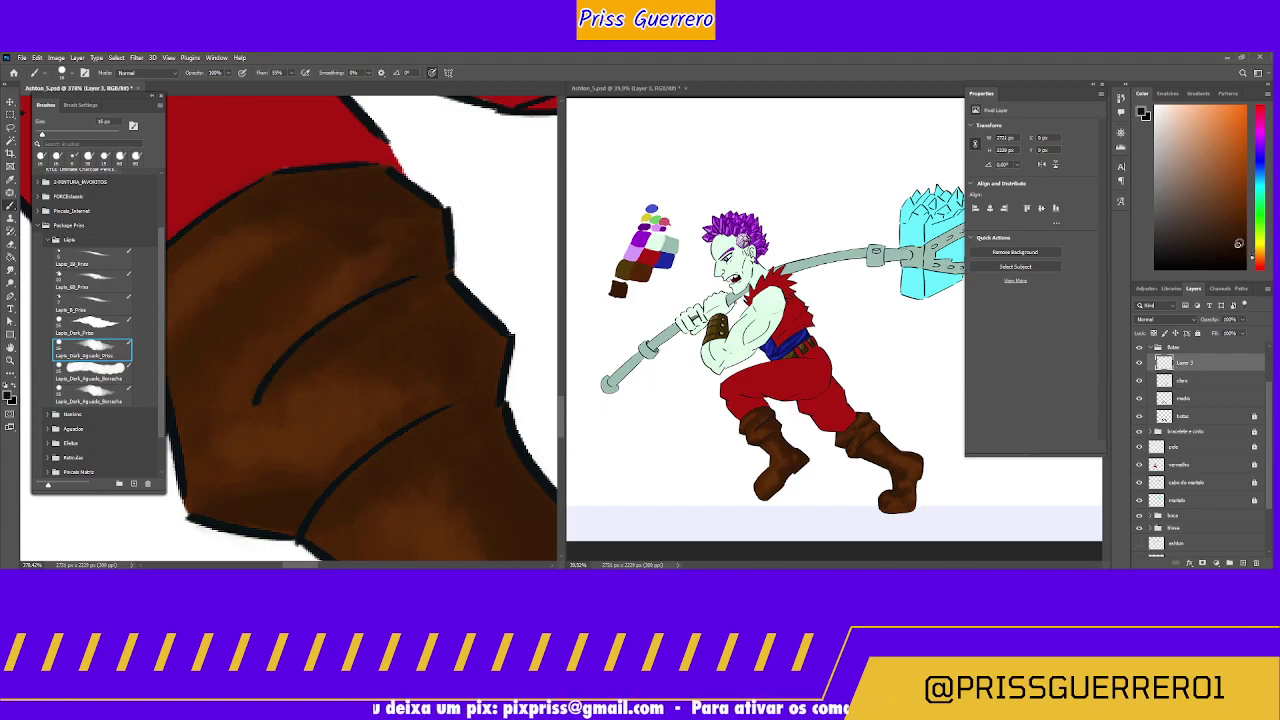
click(1240, 238)
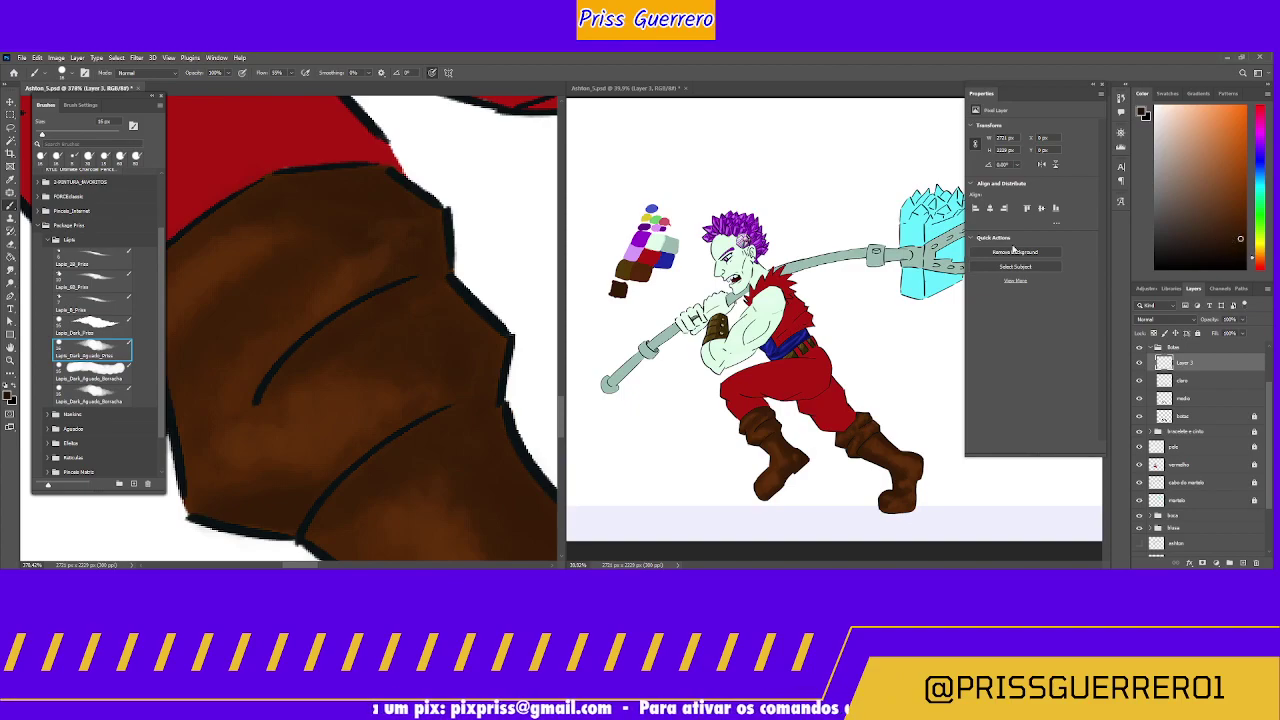
key(bracketright)
key(bracketright)
key(bracketright)
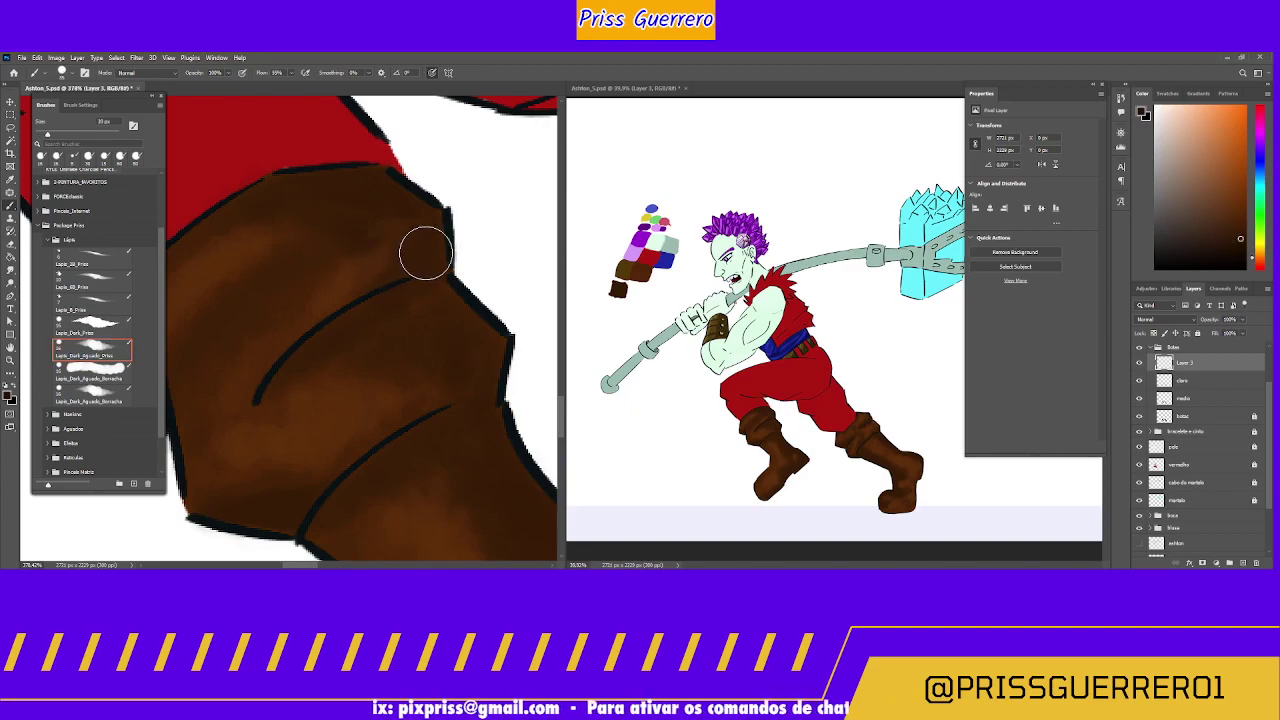
mouse_move(424, 250)
mouse_down()
mouse_move(433, 213)
mouse_move(420, 255)
mouse_move(390, 274)
mouse_up()
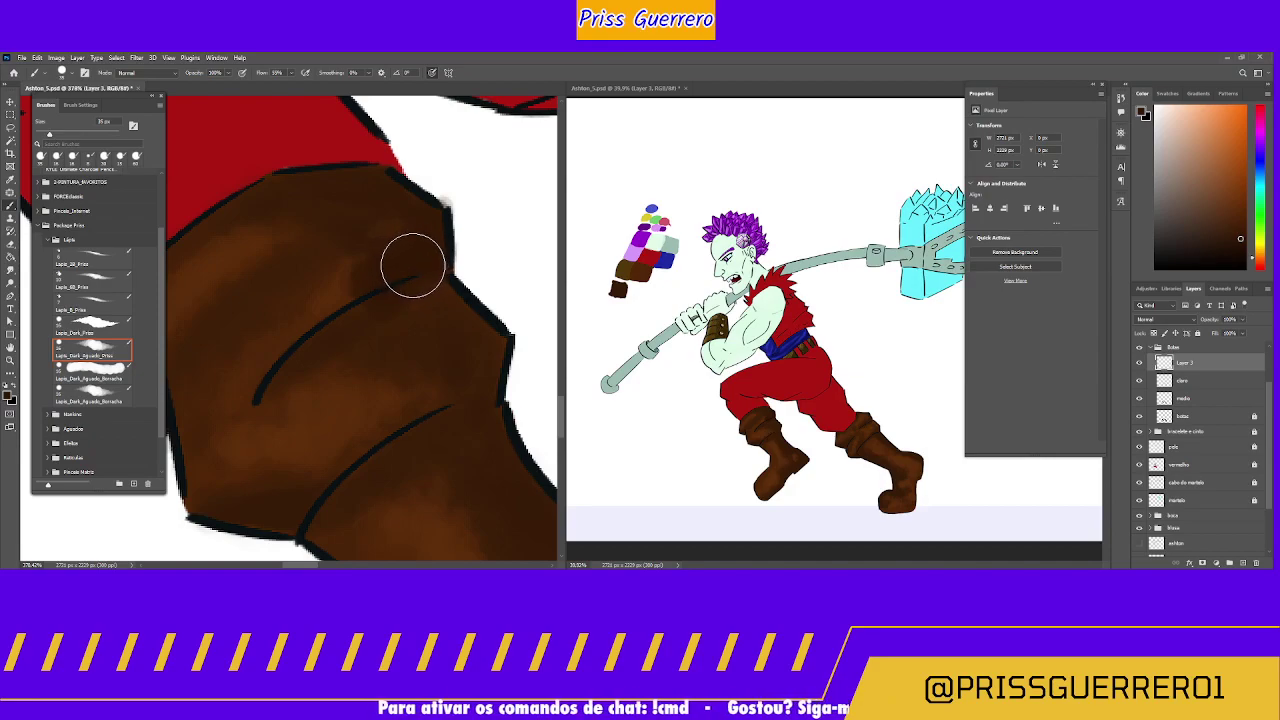
Step: Reduce the brush to about 30 px and adjust its opacity
key(bracketleft)
key(bracketleft)
key(bracketleft)
key(bracketleft)
key(bracketleft)
key(bracketleft)
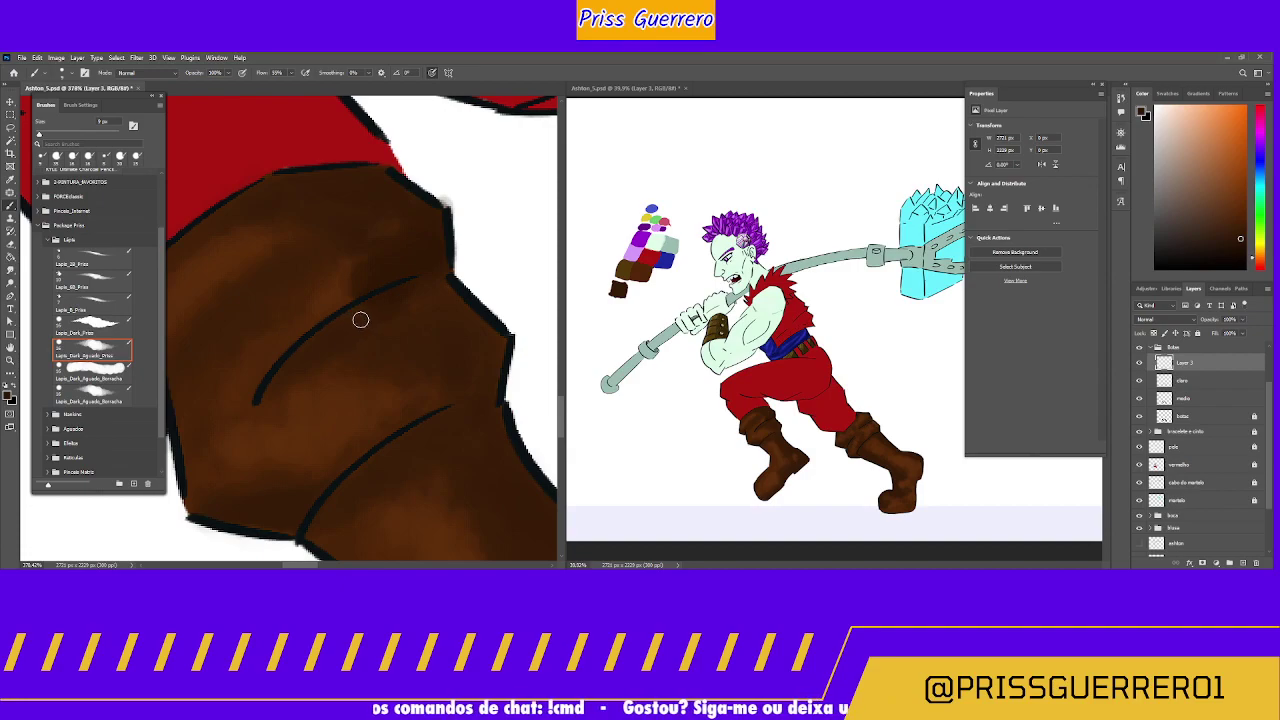
key(0)
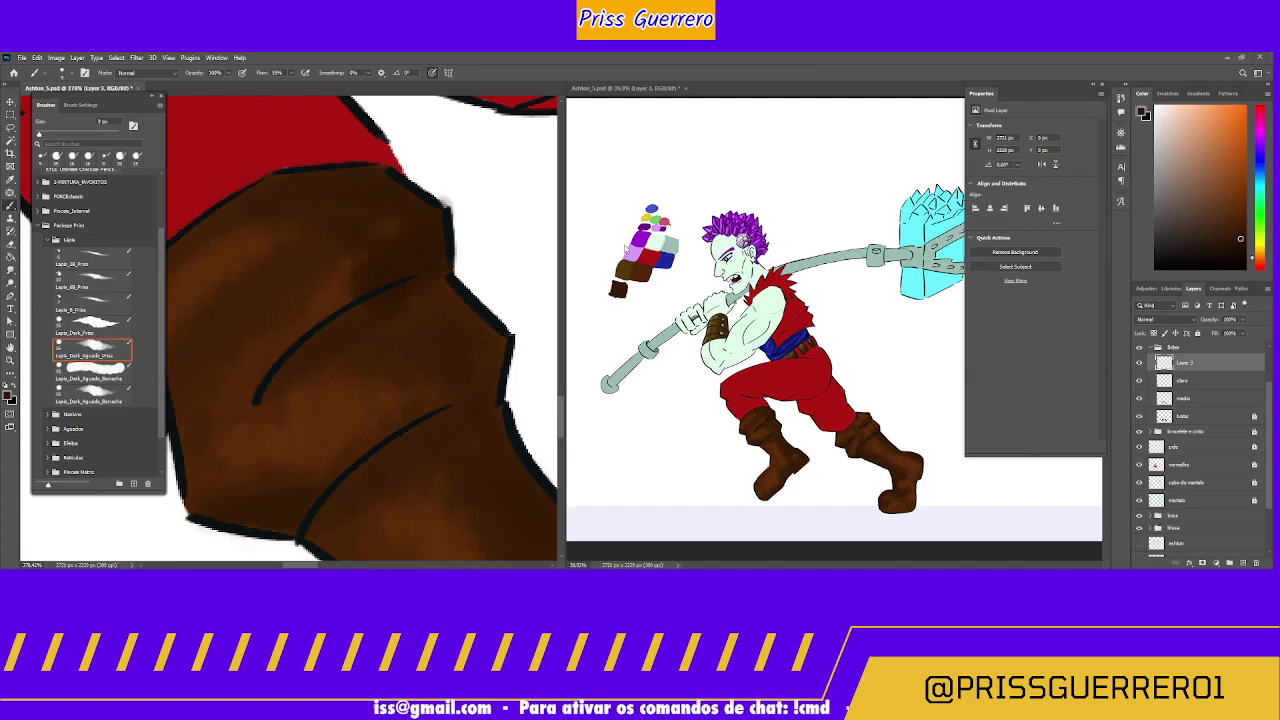
key(0)
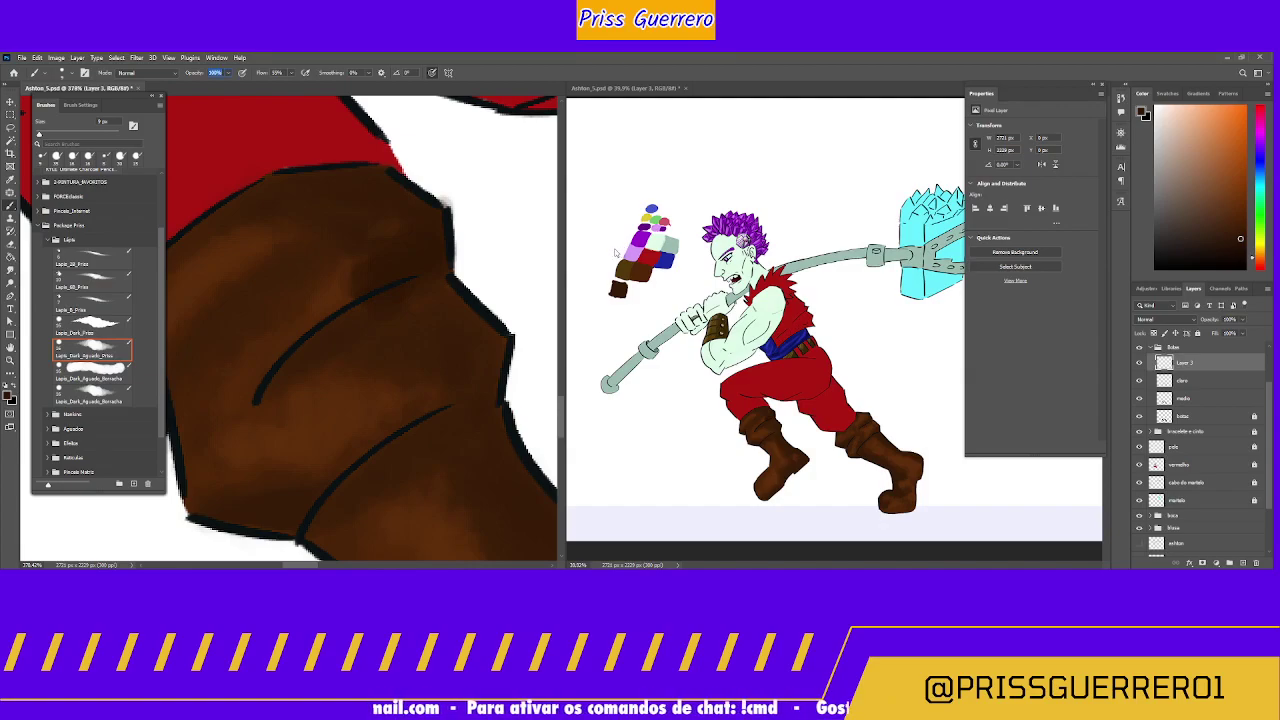
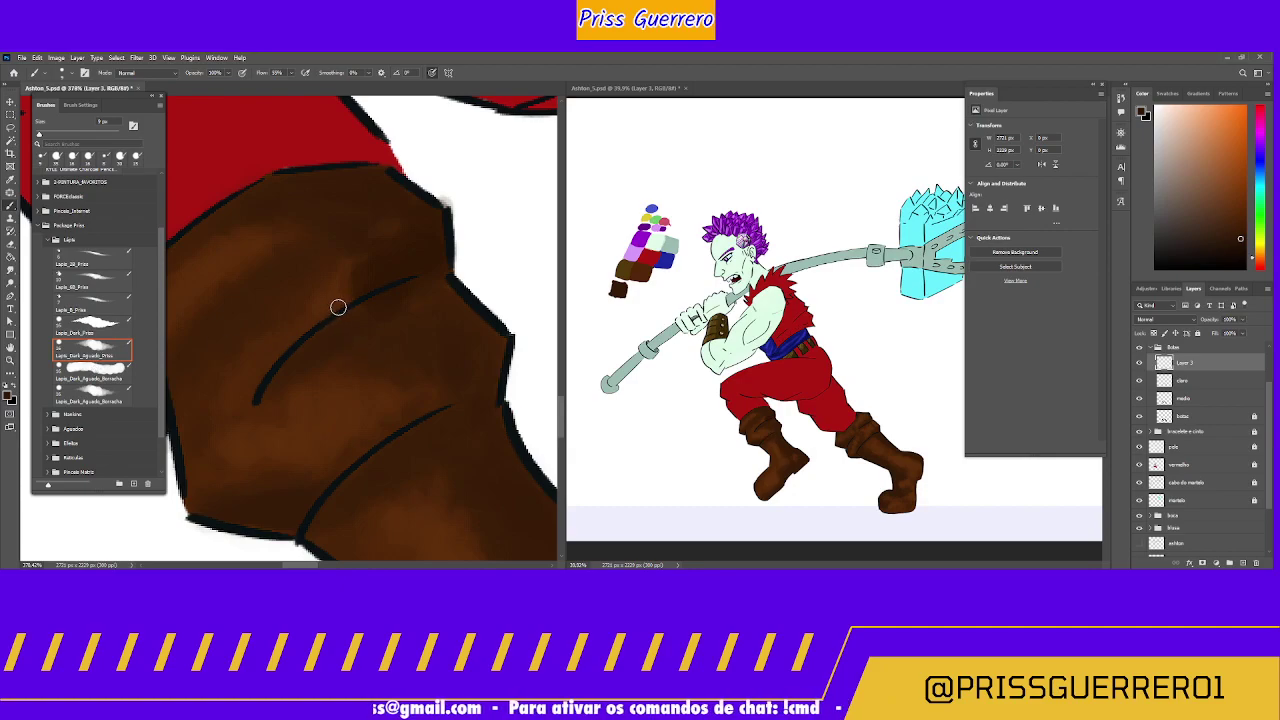
Step: Darken the brown shading on the boot's folded cuff with a 30 px watercolor pencil brush
key(bracketright)
key(bracketright)
key(bracketright)
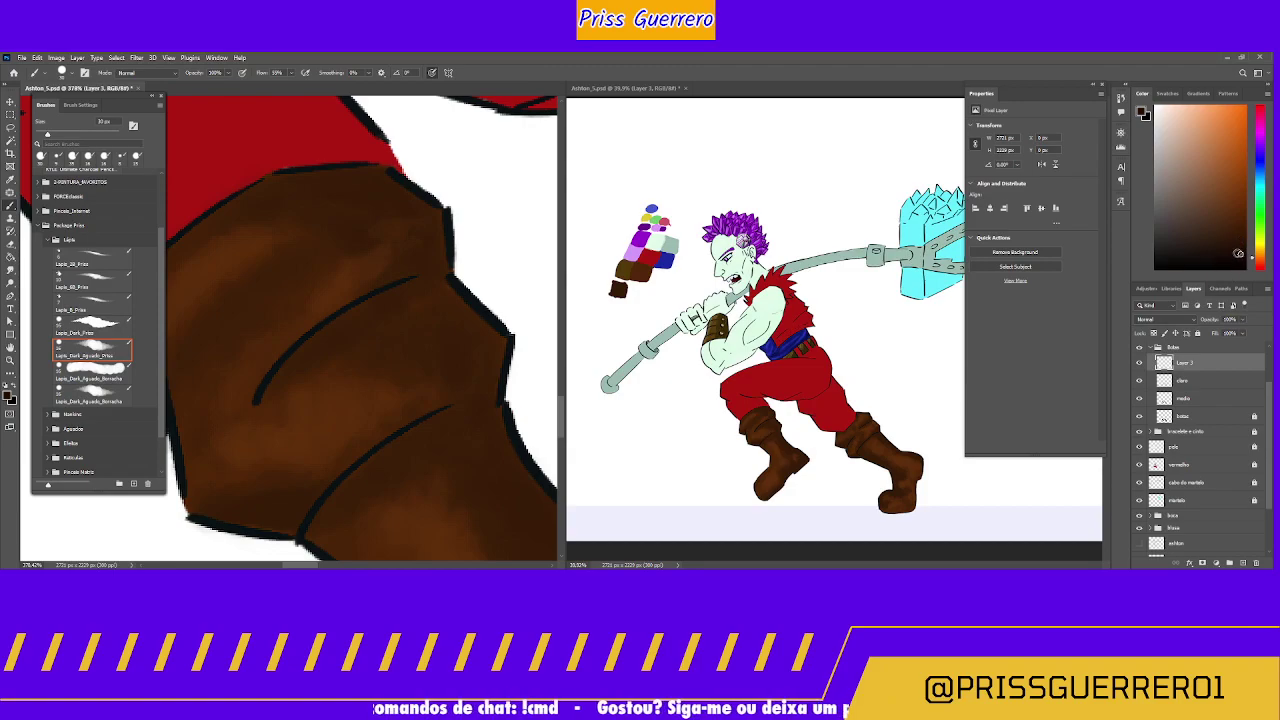
mouse_move(437, 241)
mouse_down()
mouse_move(364, 286)
mouse_move(421, 256)
mouse_move(290, 346)
mouse_move(371, 290)
mouse_move(271, 366)
mouse_move(330, 316)
mouse_move(259, 397)
mouse_move(378, 286)
mouse_move(337, 310)
mouse_move(262, 395)
mouse_move(298, 348)
mouse_move(280, 381)
mouse_move(428, 258)
mouse_move(380, 280)
mouse_move(442, 267)
mouse_move(429, 255)
mouse_move(443, 229)
mouse_move(443, 257)
mouse_move(438, 220)
mouse_move(419, 270)
mouse_up()
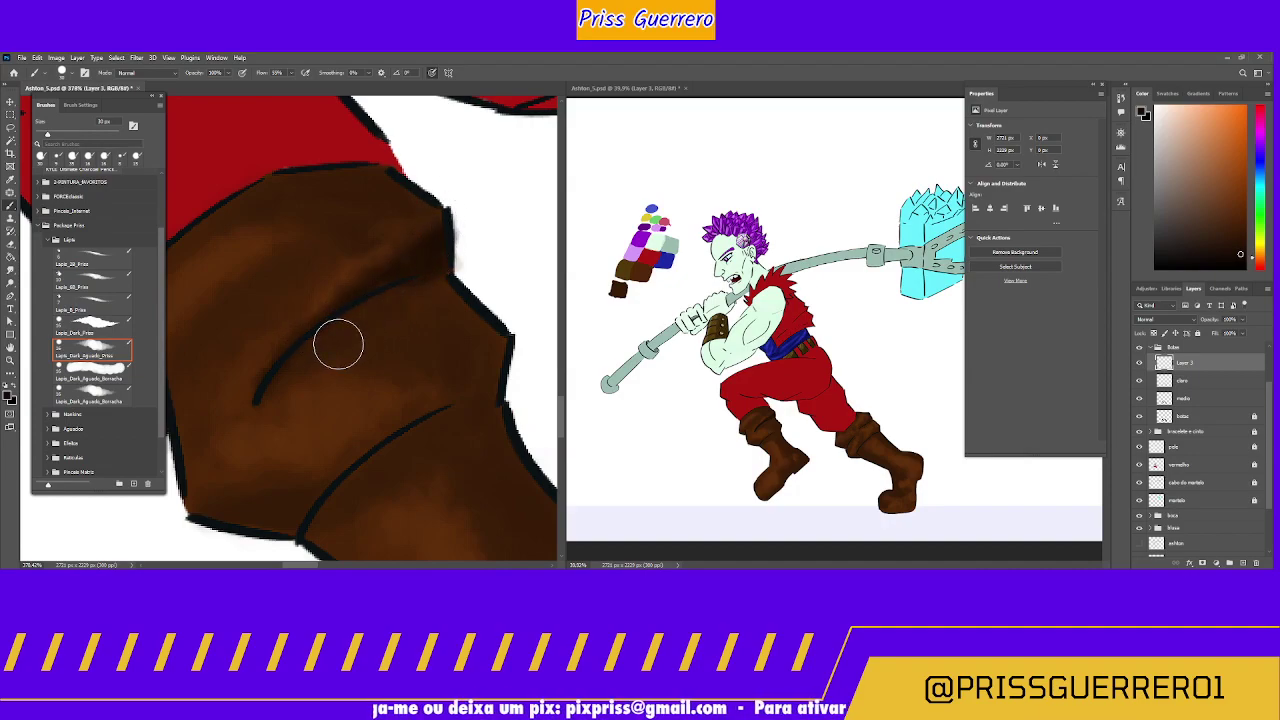
drag(340, 343, 414, 283)
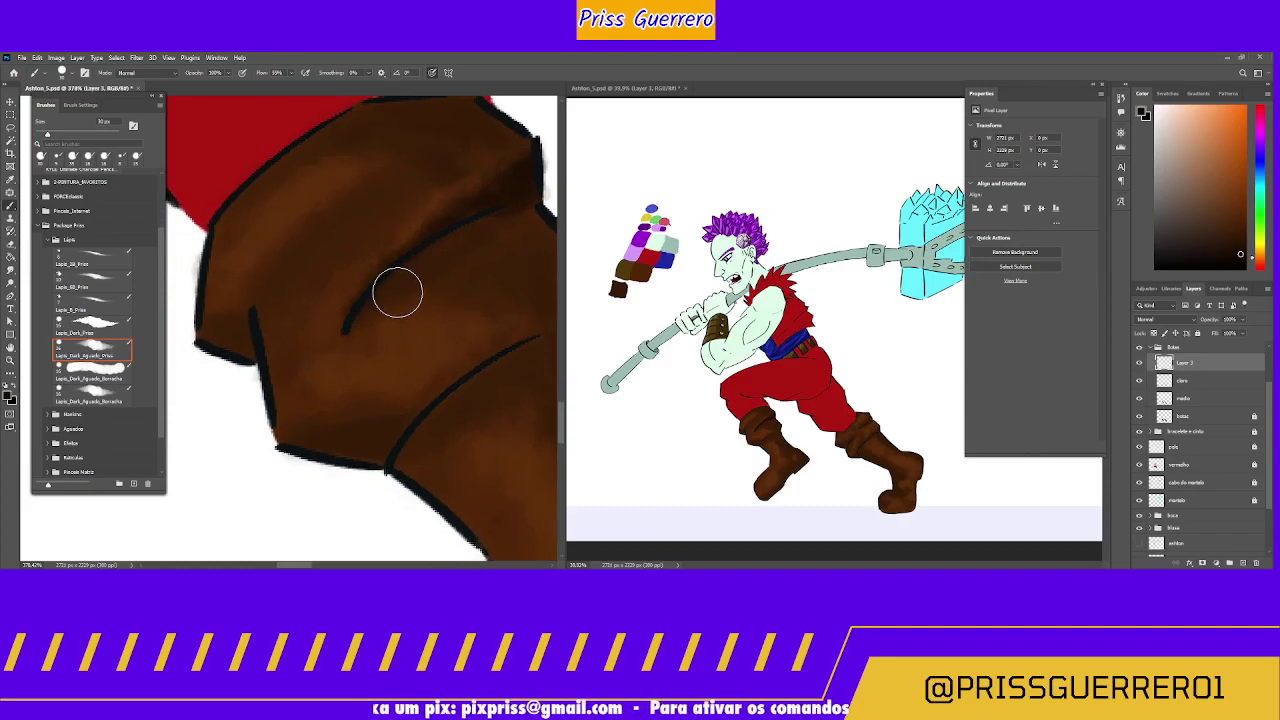
mouse_move(340, 333)
mouse_down()
mouse_move(384, 309)
mouse_move(280, 309)
mouse_move(286, 323)
mouse_move(294, 306)
mouse_up()
key(bracketleft)
key(bracketleft)
key(bracketleft)
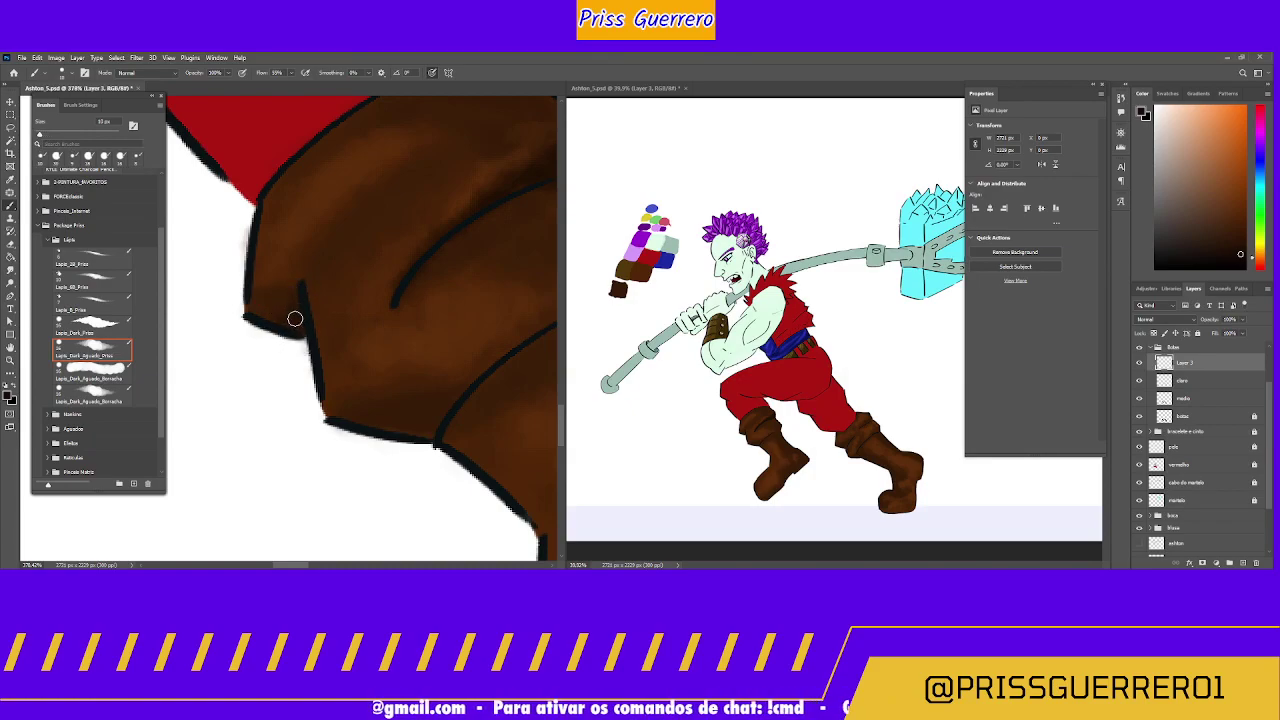
key(bracketright)
key(bracketright)
key(bracketright)
key(bracketright)
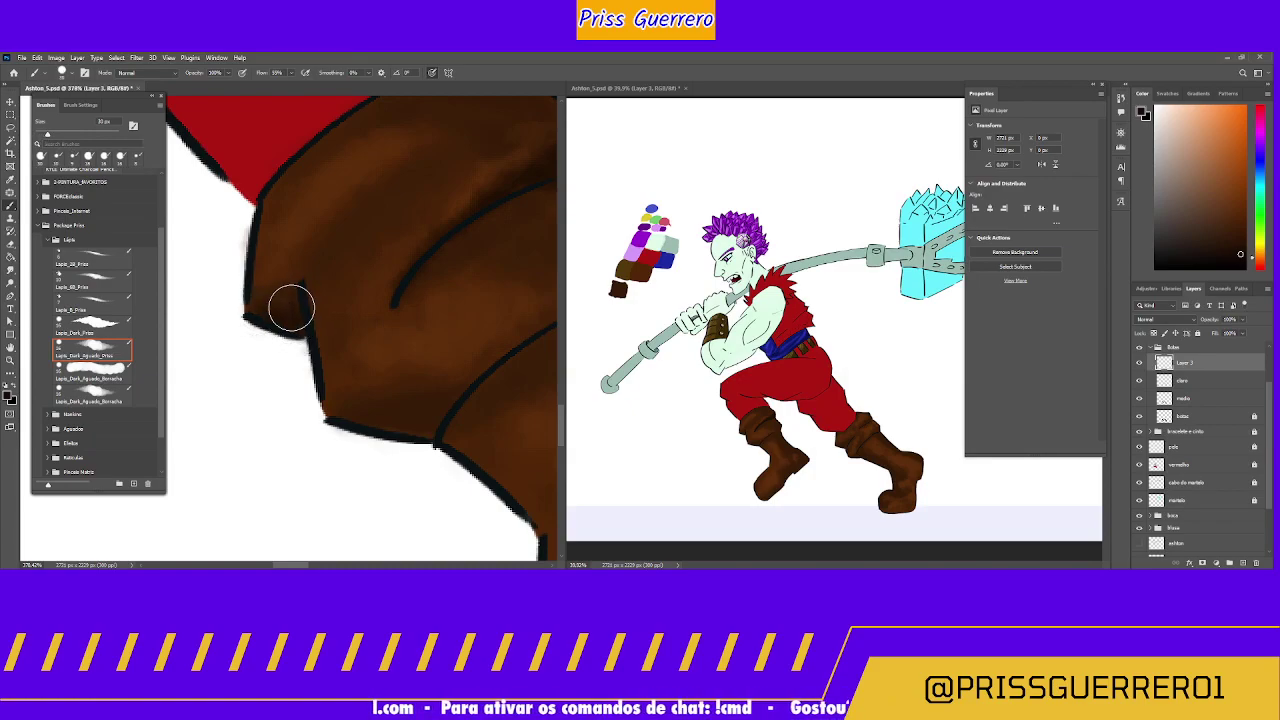
mouse_move(279, 301)
mouse_down()
mouse_move(286, 314)
mouse_move(264, 317)
mouse_move(257, 300)
mouse_move(314, 289)
mouse_move(373, 303)
mouse_move(300, 420)
mouse_up()
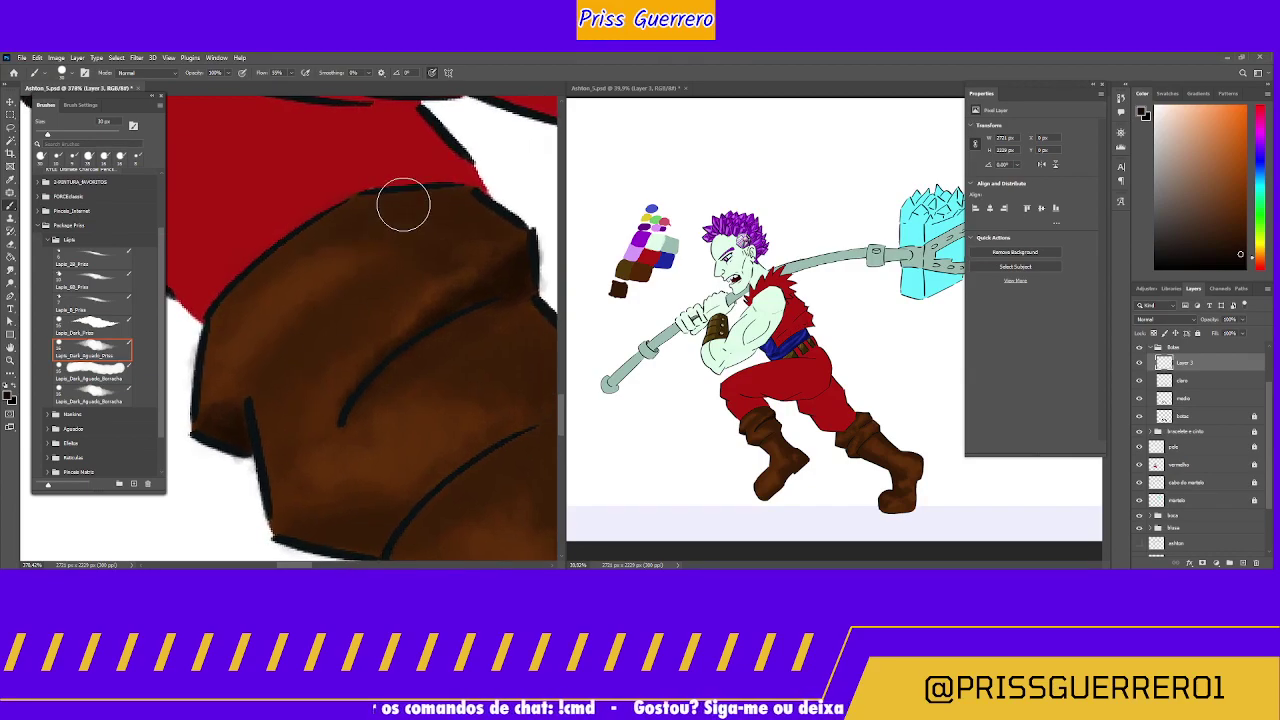
mouse_move(367, 200)
mouse_down()
mouse_move(476, 197)
mouse_move(449, 194)
mouse_move(515, 244)
mouse_move(415, 198)
mouse_move(522, 235)
mouse_move(432, 196)
mouse_move(508, 216)
mouse_move(479, 201)
mouse_move(402, 195)
mouse_move(329, 211)
mouse_move(280, 196)
mouse_up()
Step: Erase the smudge past the cuff's edge with the Borracha preset, then shade the lower outline
click(91, 374)
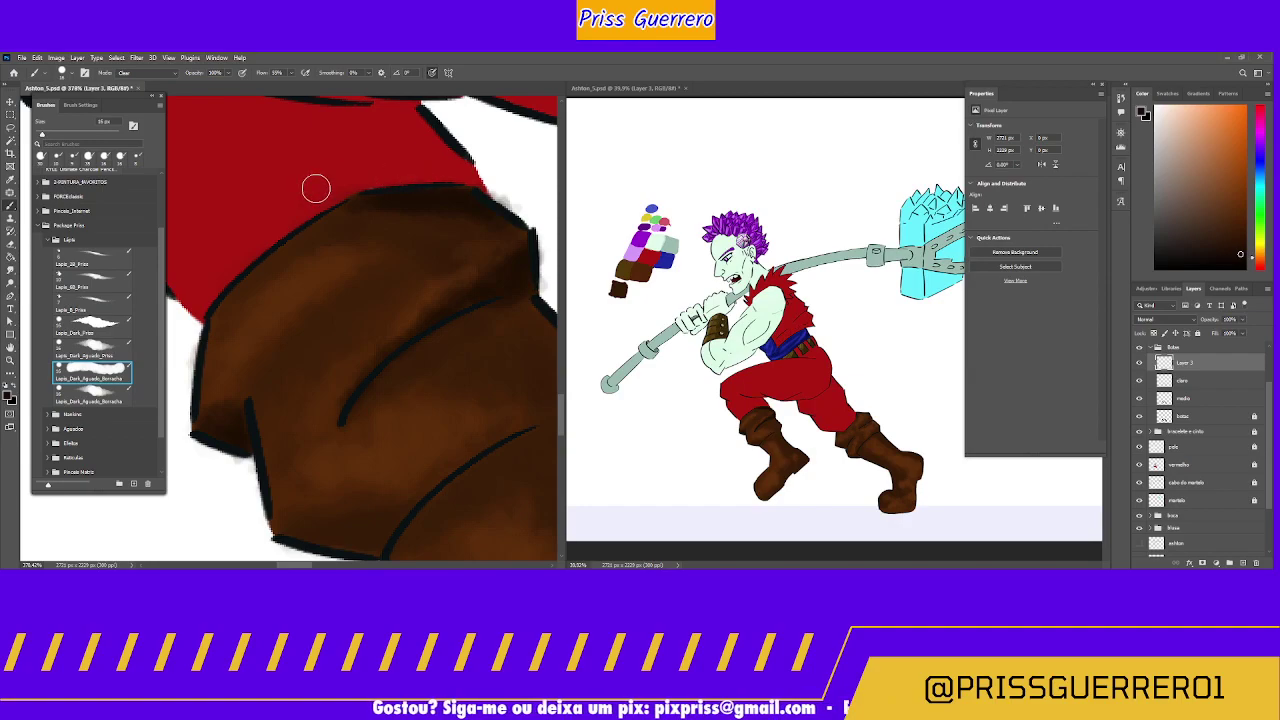
mouse_move(505, 185)
mouse_down()
mouse_move(457, 214)
mouse_move(429, 200)
mouse_move(494, 189)
mouse_move(493, 253)
mouse_up()
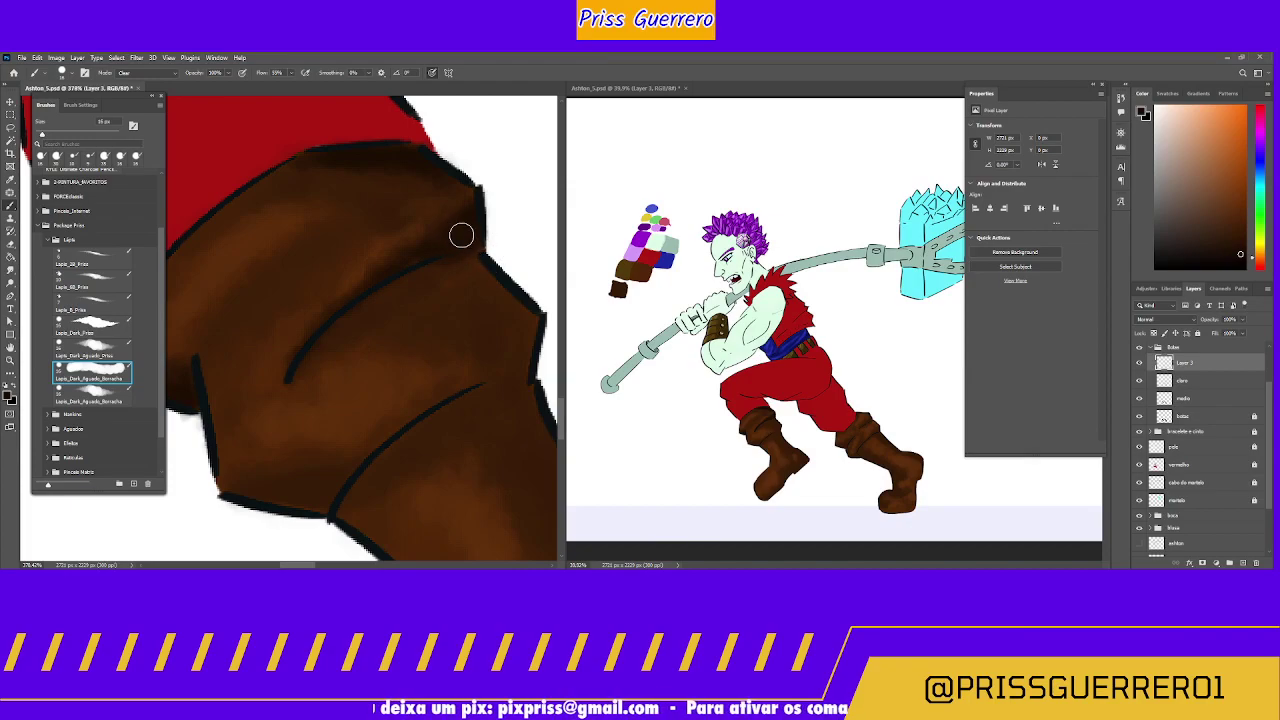
drag(383, 307, 463, 206)
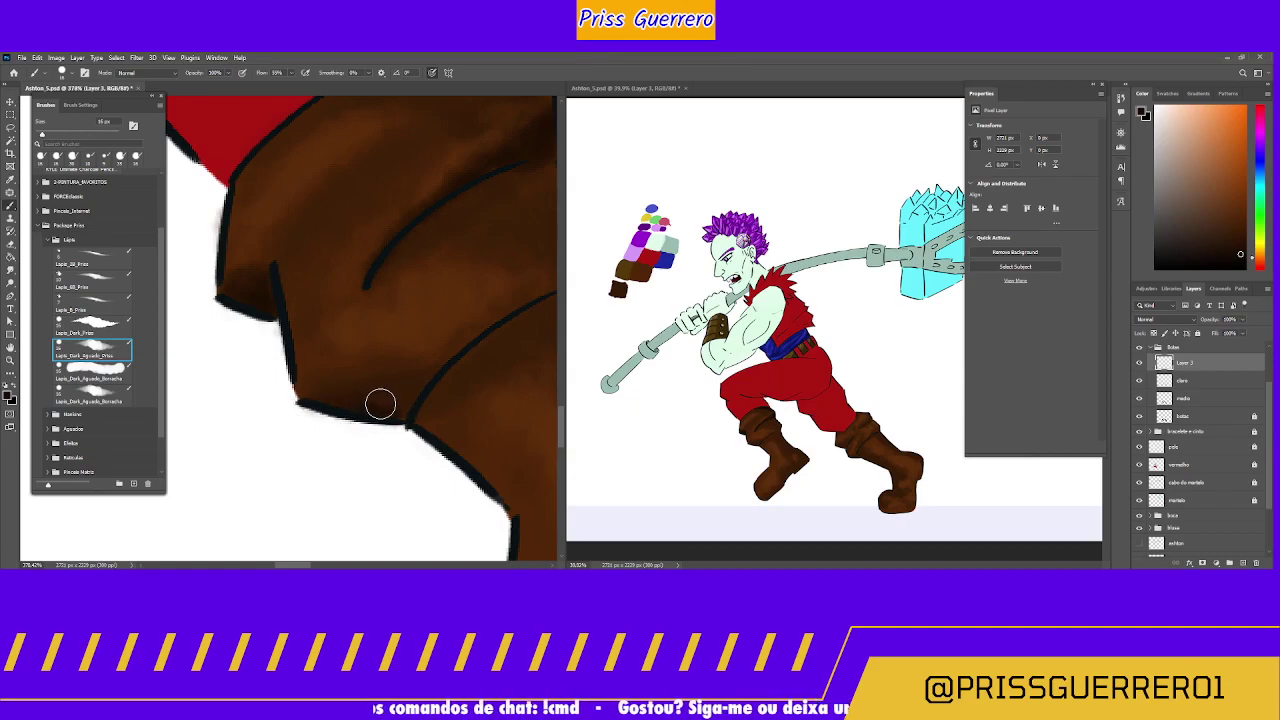
key(bracketright)
key(bracketright)
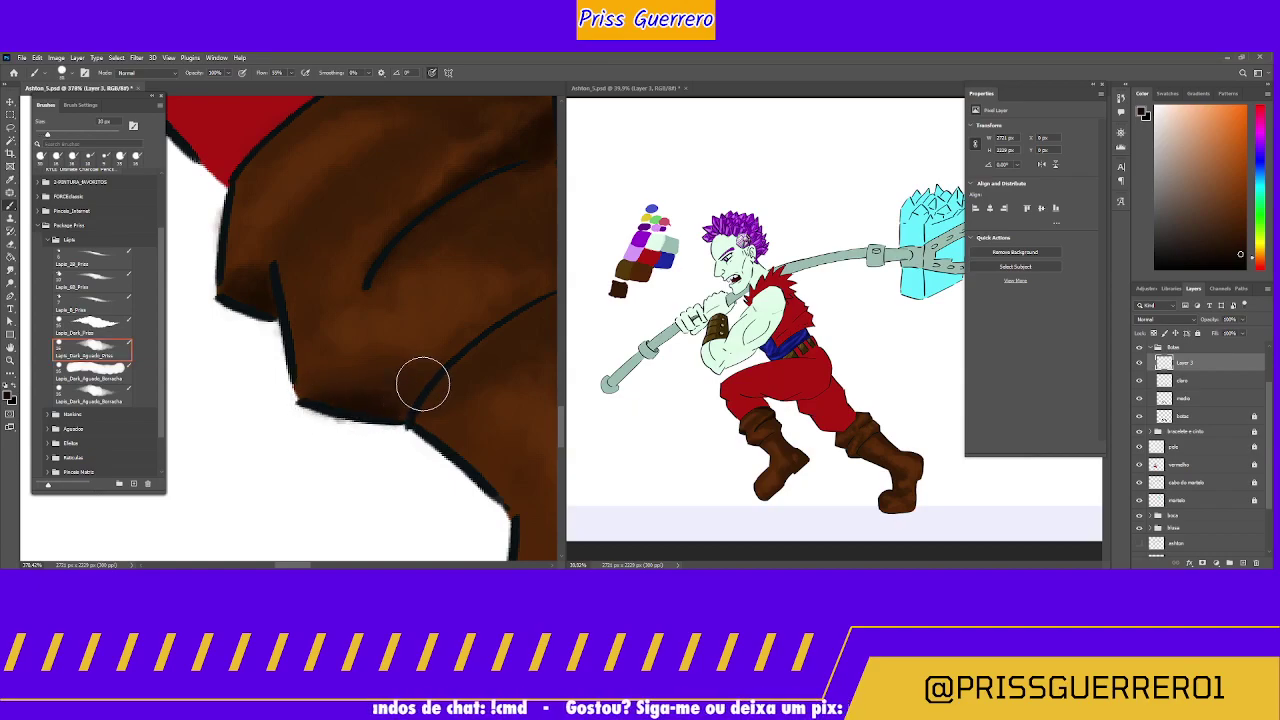
mouse_move(422, 383)
mouse_down()
mouse_move(326, 400)
mouse_move(385, 381)
mouse_move(320, 445)
mouse_move(307, 421)
mouse_up()
Step: Paint darker brown shading down the boot's left side with the brush at about 50 px
key(z)
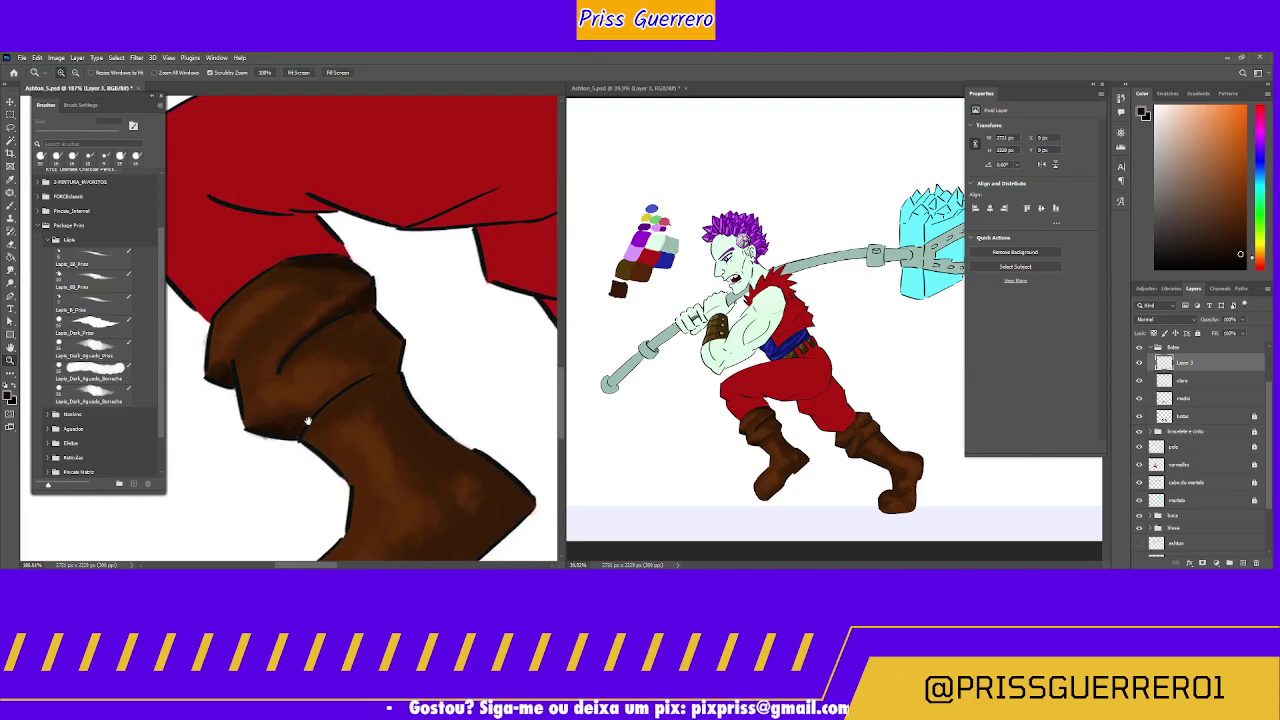
key(b)
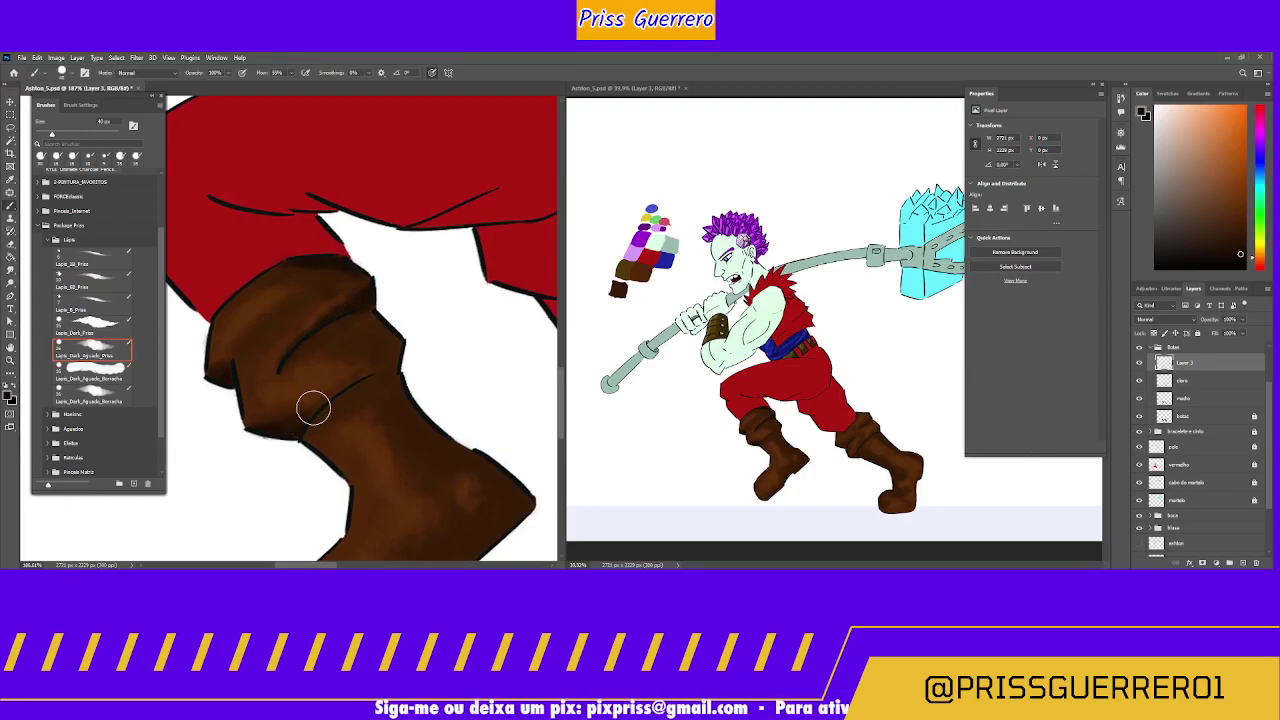
key(bracketright)
key(bracketright)
mouse_move(294, 415)
mouse_down()
mouse_move(391, 363)
mouse_move(371, 371)
mouse_move(389, 352)
mouse_move(370, 362)
mouse_up()
key(bracketleft)
key(bracketleft)
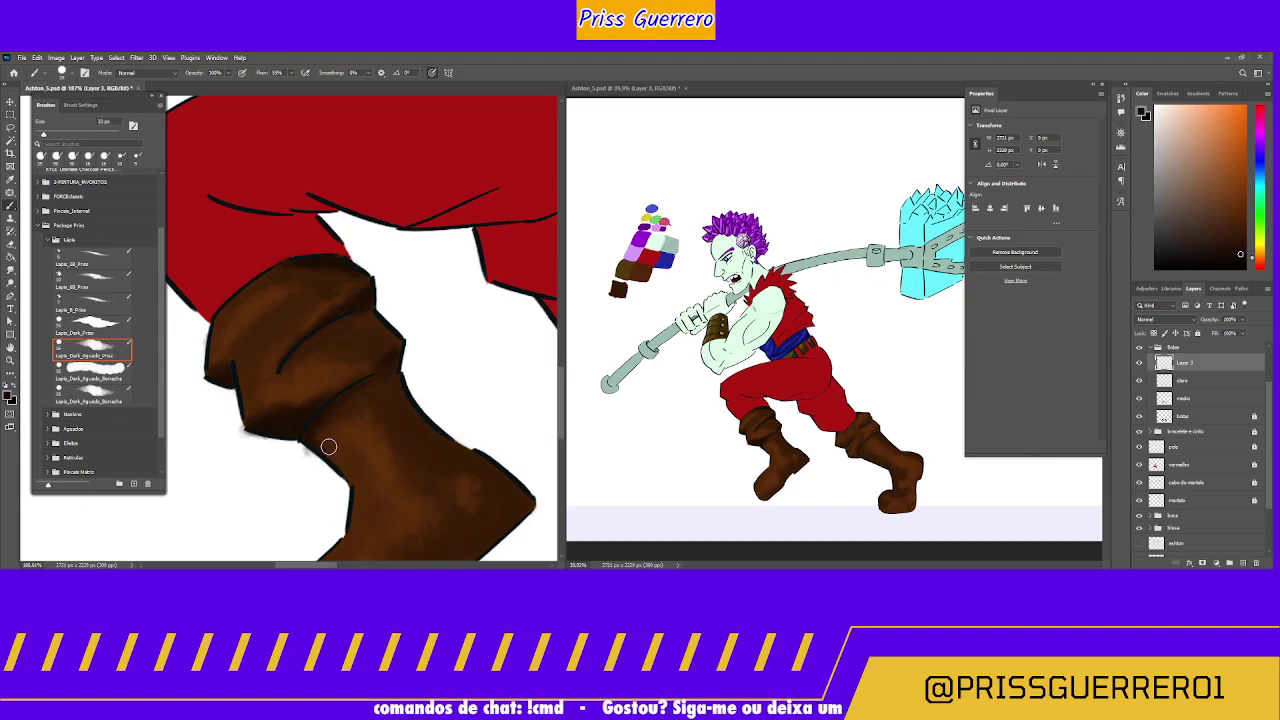
key(bracketright)
key(bracketright)
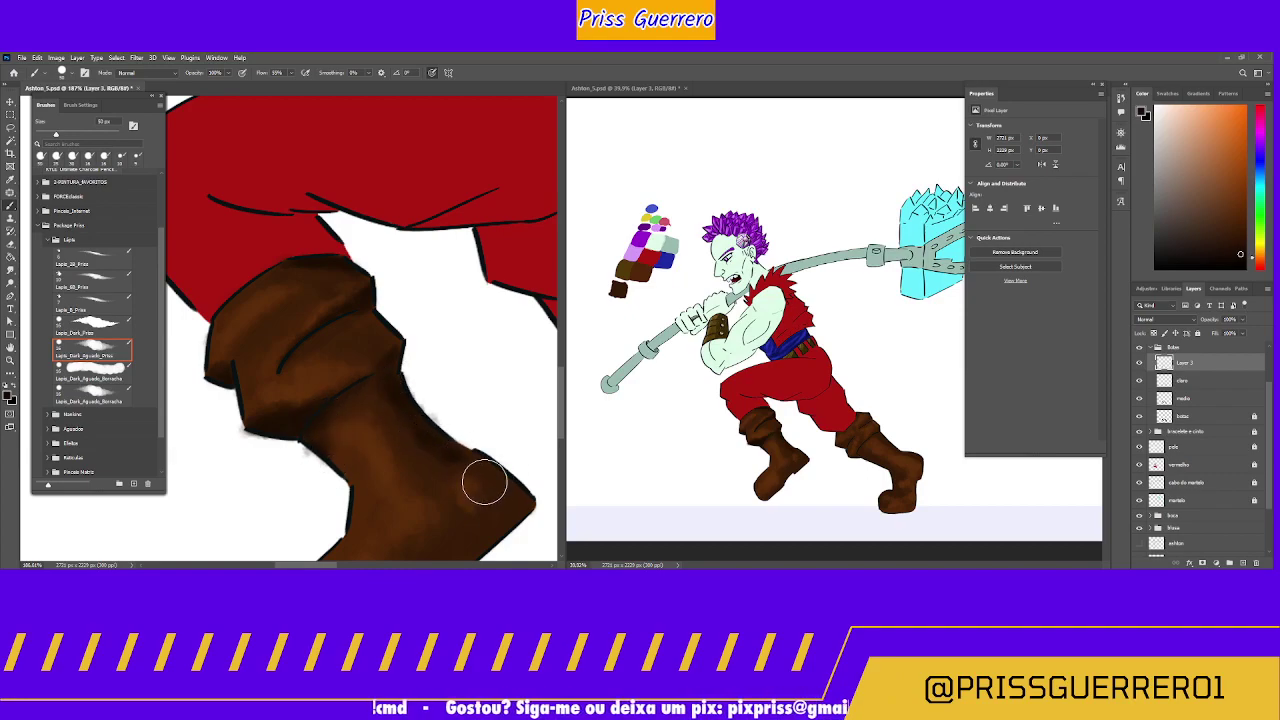
mouse_move(423, 457)
mouse_down()
mouse_move(387, 388)
mouse_move(437, 379)
mouse_move(457, 430)
mouse_move(475, 416)
mouse_move(463, 431)
mouse_move(448, 399)
mouse_move(448, 449)
mouse_move(428, 485)
mouse_move(400, 468)
mouse_move(405, 399)
mouse_move(388, 422)
mouse_move(392, 407)
mouse_move(369, 402)
mouse_move(382, 386)
mouse_move(363, 454)
mouse_move(385, 410)
mouse_up()
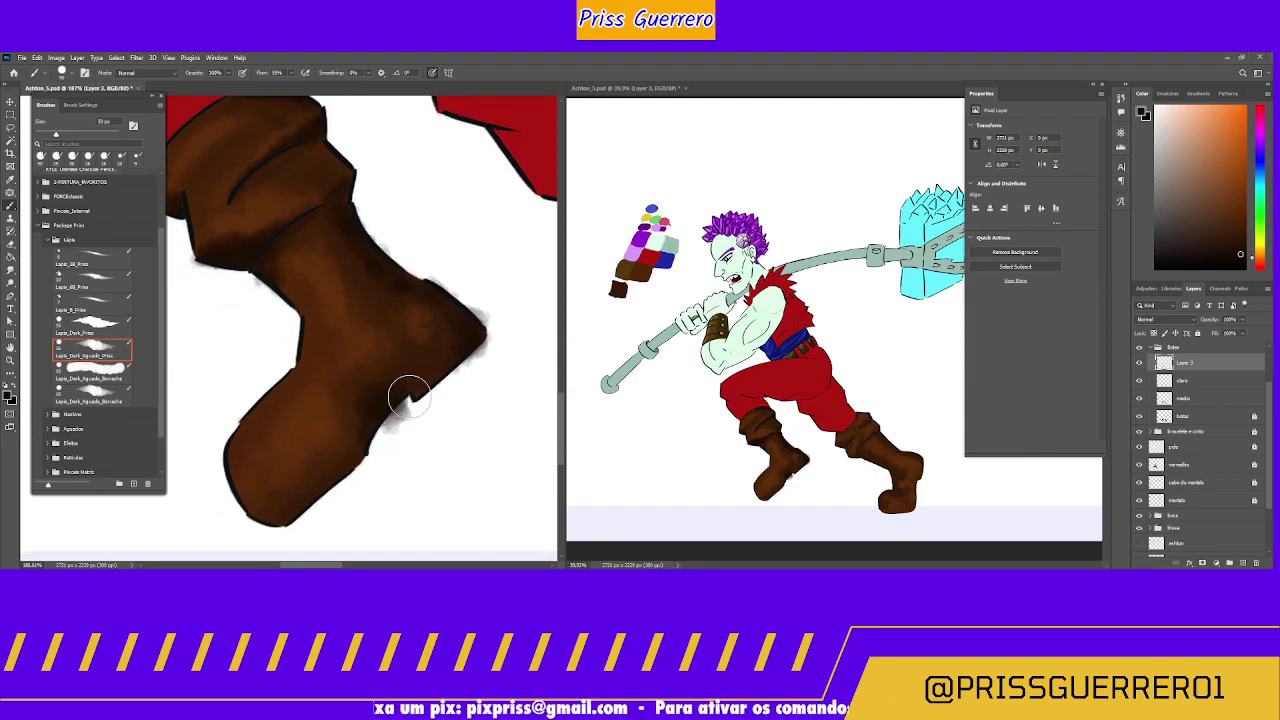
Step: Blend brown shading along the boot's toe and sole edge to remove the white fringe
scroll(325, 460, down, 2)
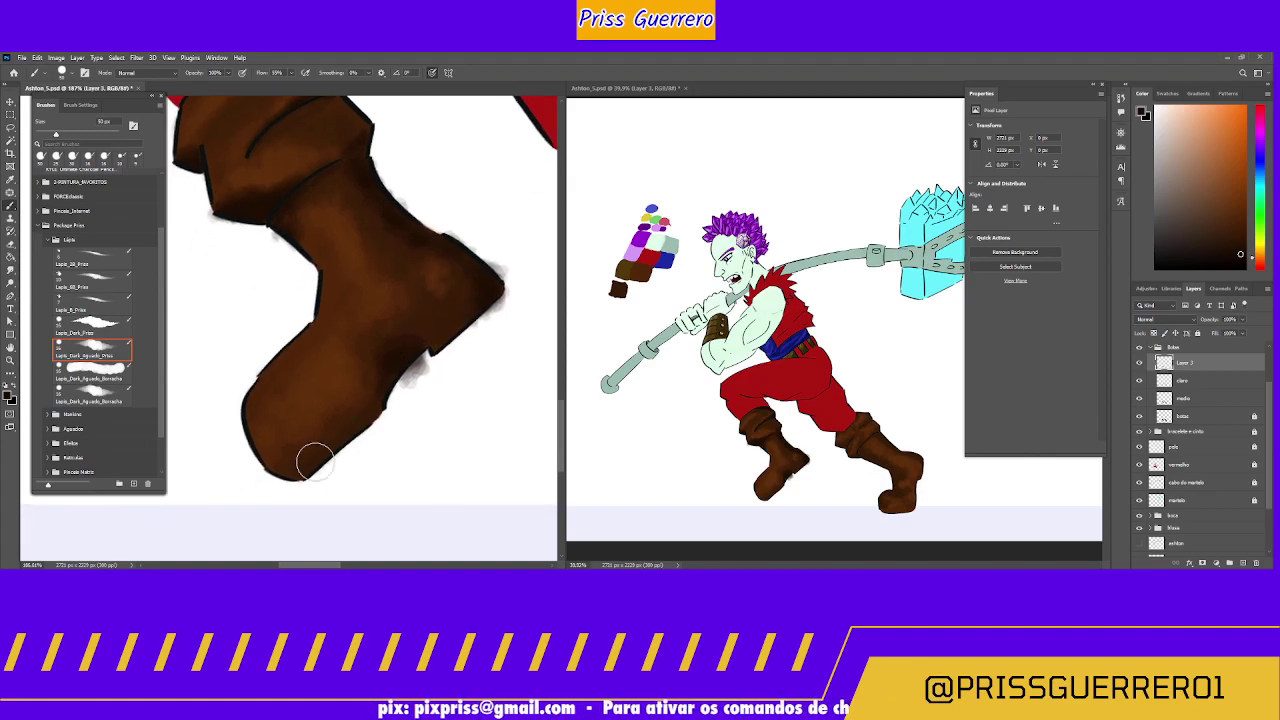
mouse_move(297, 480)
mouse_down()
mouse_move(331, 453)
mouse_move(292, 482)
mouse_move(278, 472)
mouse_move(346, 436)
mouse_move(372, 400)
mouse_up()
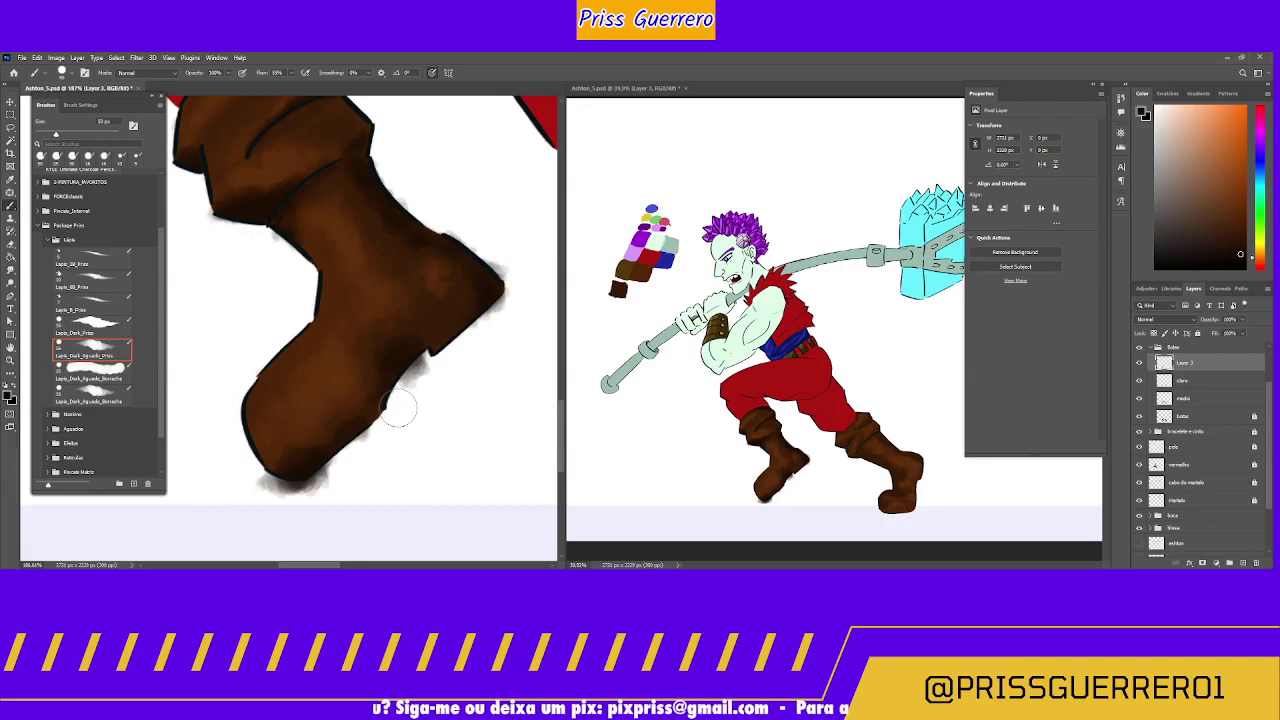
mouse_move(397, 407)
mouse_down()
mouse_move(371, 414)
mouse_move(389, 388)
mouse_up()
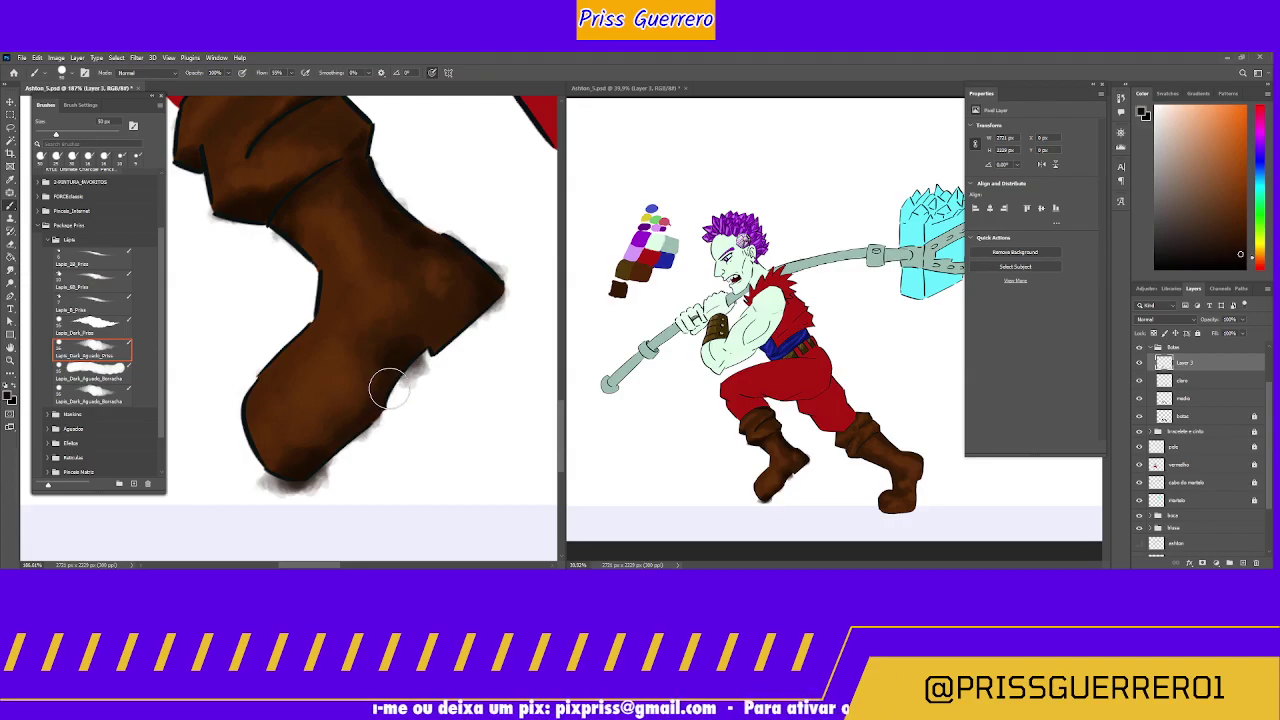
mouse_move(371, 300)
mouse_down()
mouse_move(415, 422)
mouse_move(432, 429)
mouse_move(306, 186)
mouse_move(330, 174)
mouse_move(266, 214)
mouse_move(257, 270)
mouse_up()
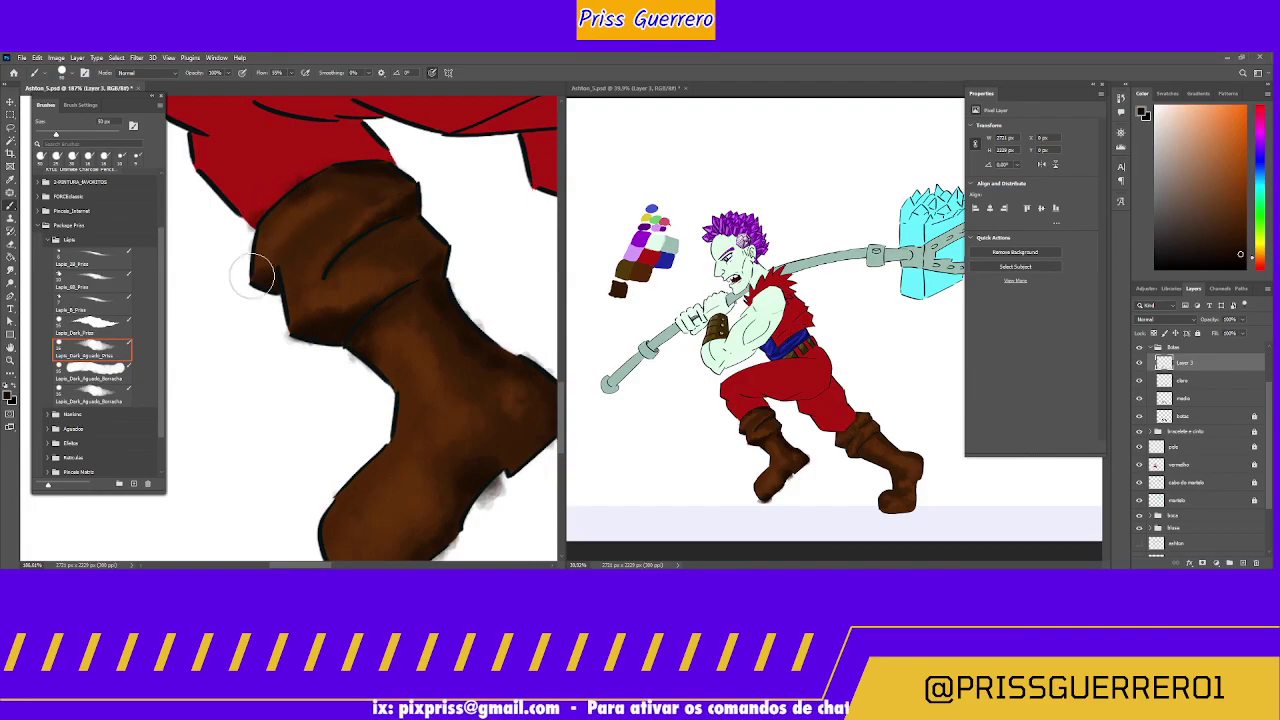
drag(266, 397, 221, 267)
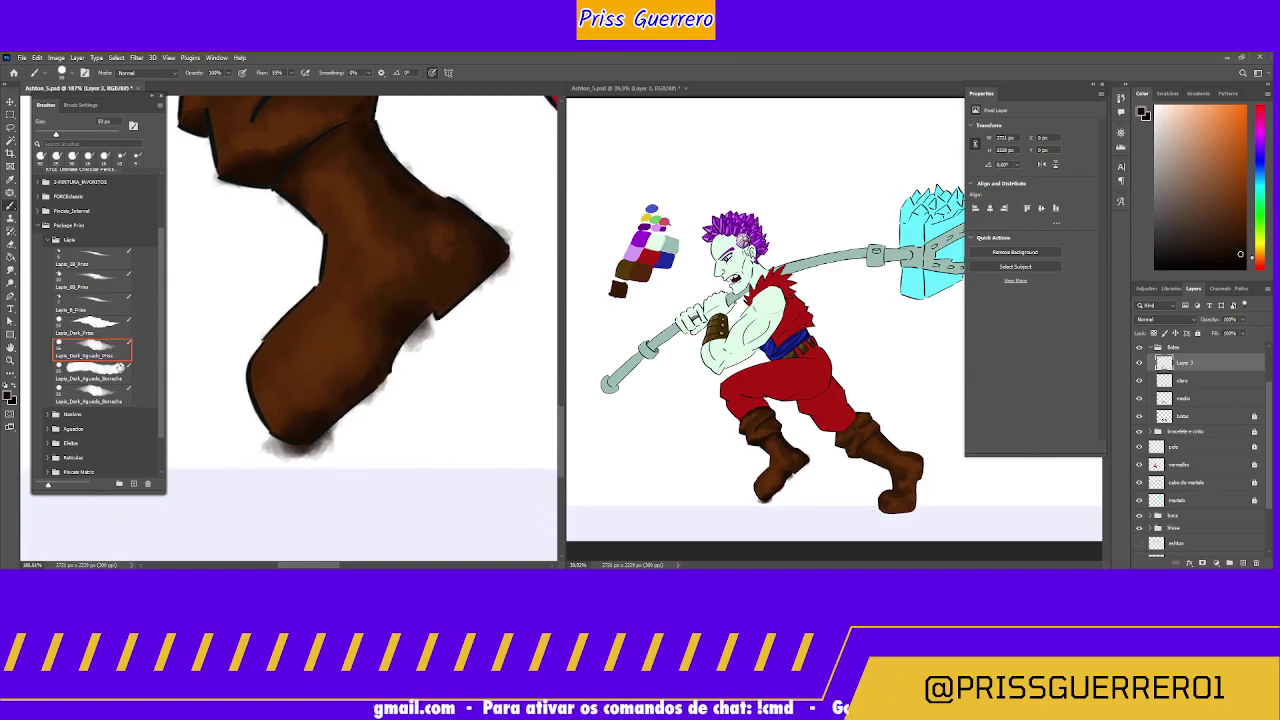
click(95, 372)
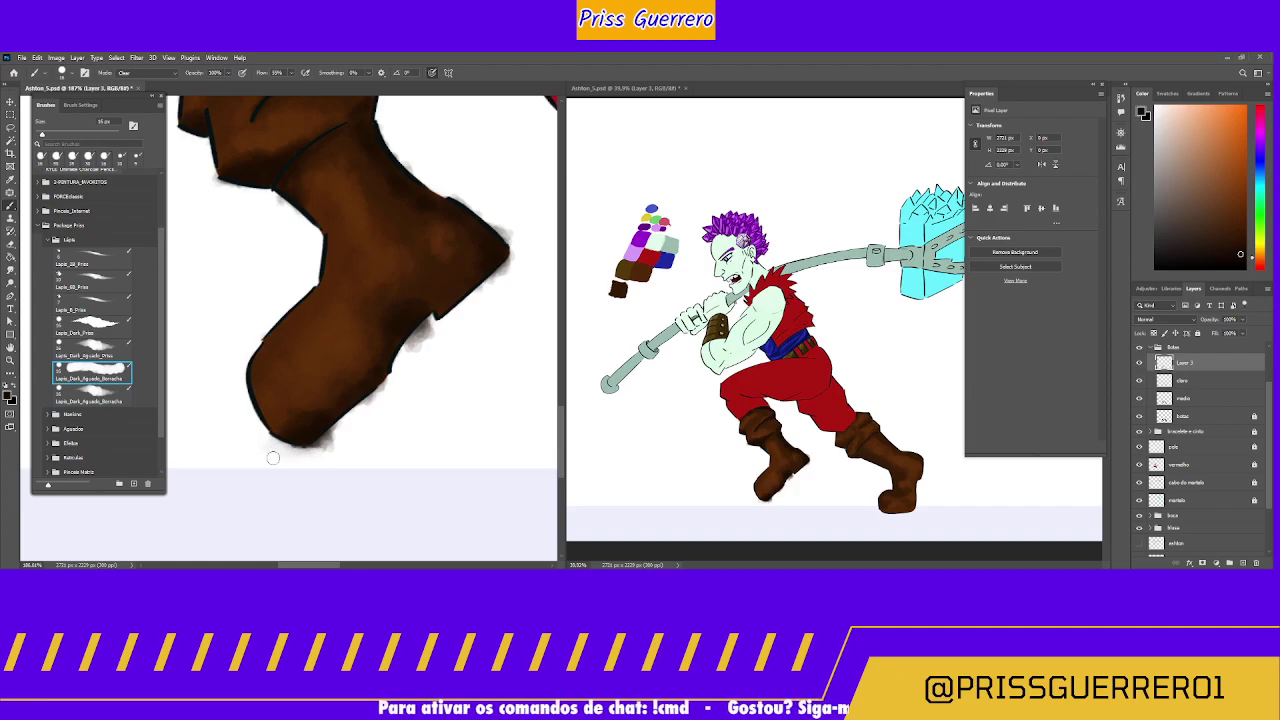
Step: Erase the grey smudges beneath the sole and along the boot's right edge
drag(295, 451, 329, 369)
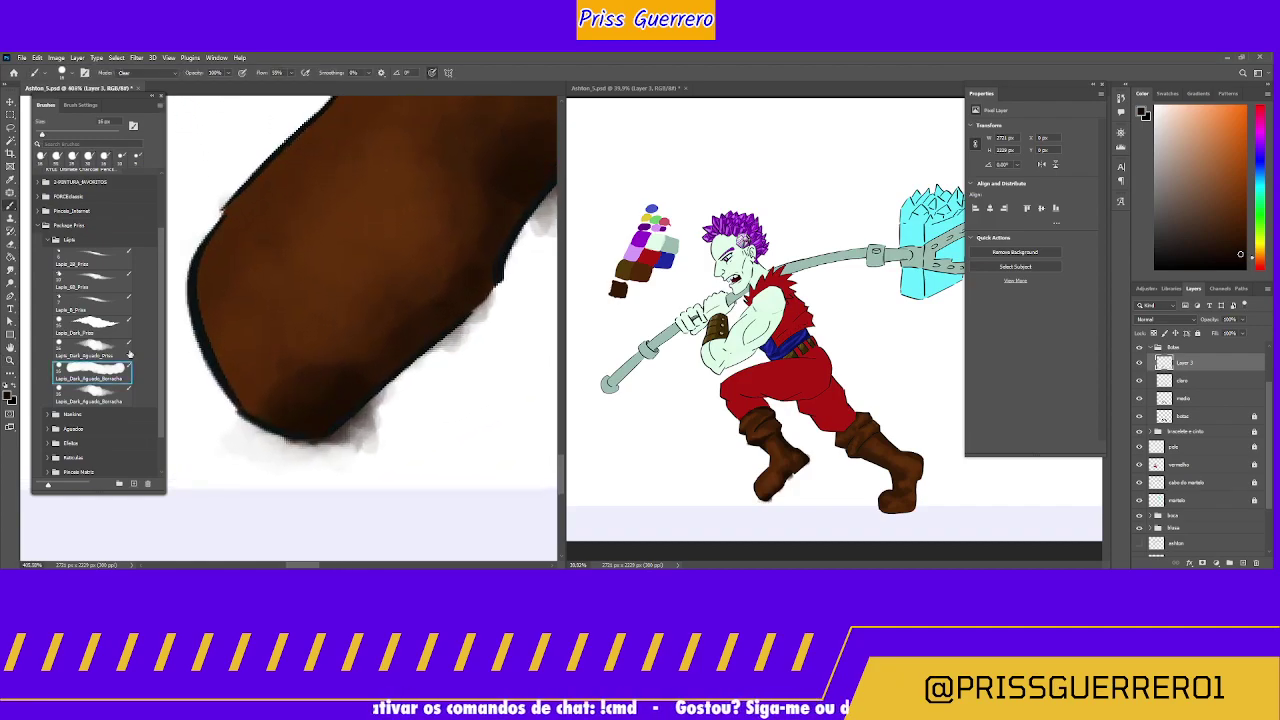
mouse_move(235, 432)
mouse_down()
mouse_move(258, 453)
mouse_move(341, 459)
mouse_move(399, 394)
mouse_move(365, 437)
mouse_move(383, 445)
mouse_move(367, 449)
mouse_move(390, 398)
mouse_move(304, 453)
mouse_up()
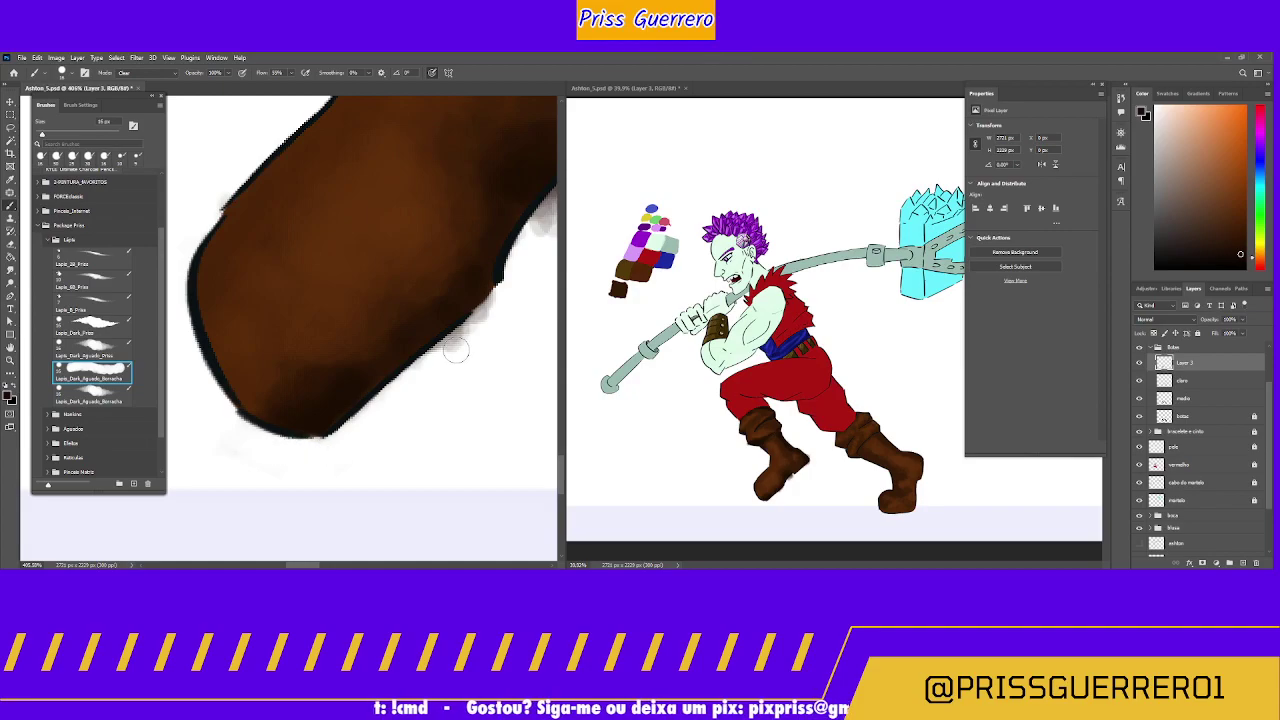
mouse_move(455, 350)
mouse_down()
mouse_move(449, 334)
mouse_move(503, 289)
mouse_move(402, 415)
mouse_up()
mouse_move(430, 335)
mouse_down()
mouse_move(475, 295)
mouse_move(455, 340)
mouse_up()
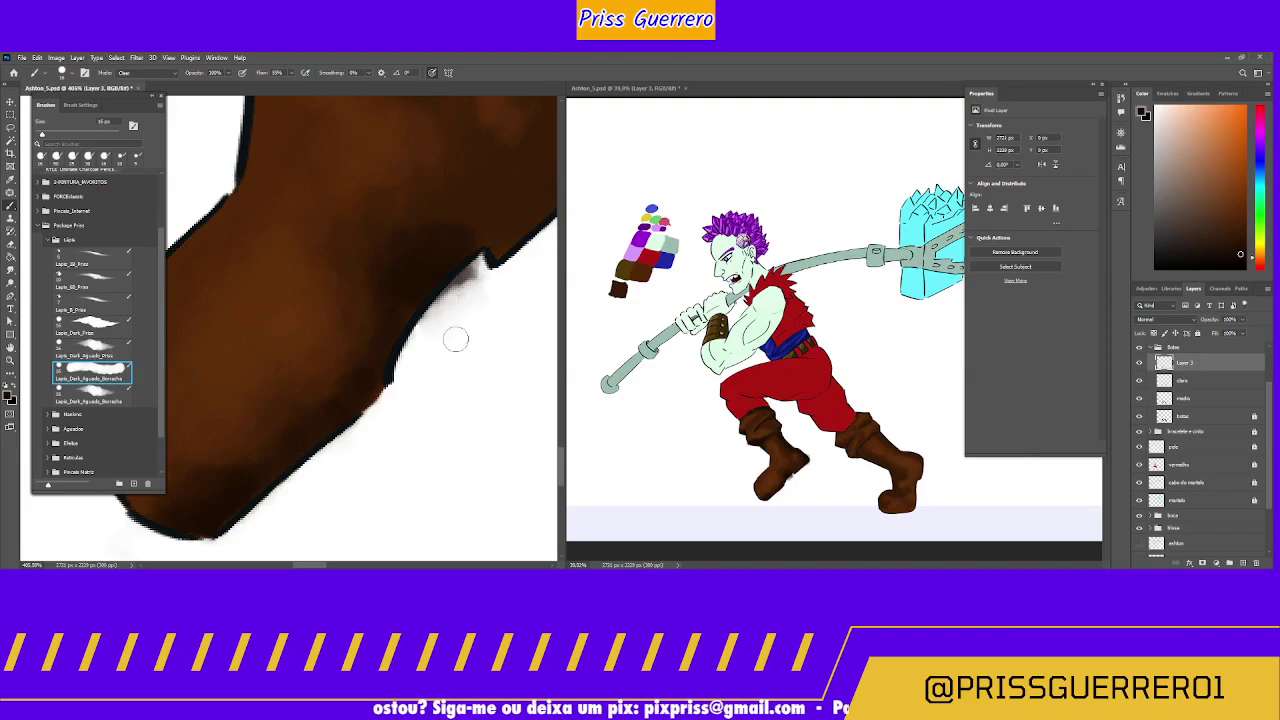
mouse_move(472, 288)
mouse_down()
mouse_move(425, 346)
mouse_move(355, 384)
mouse_move(518, 214)
mouse_up()
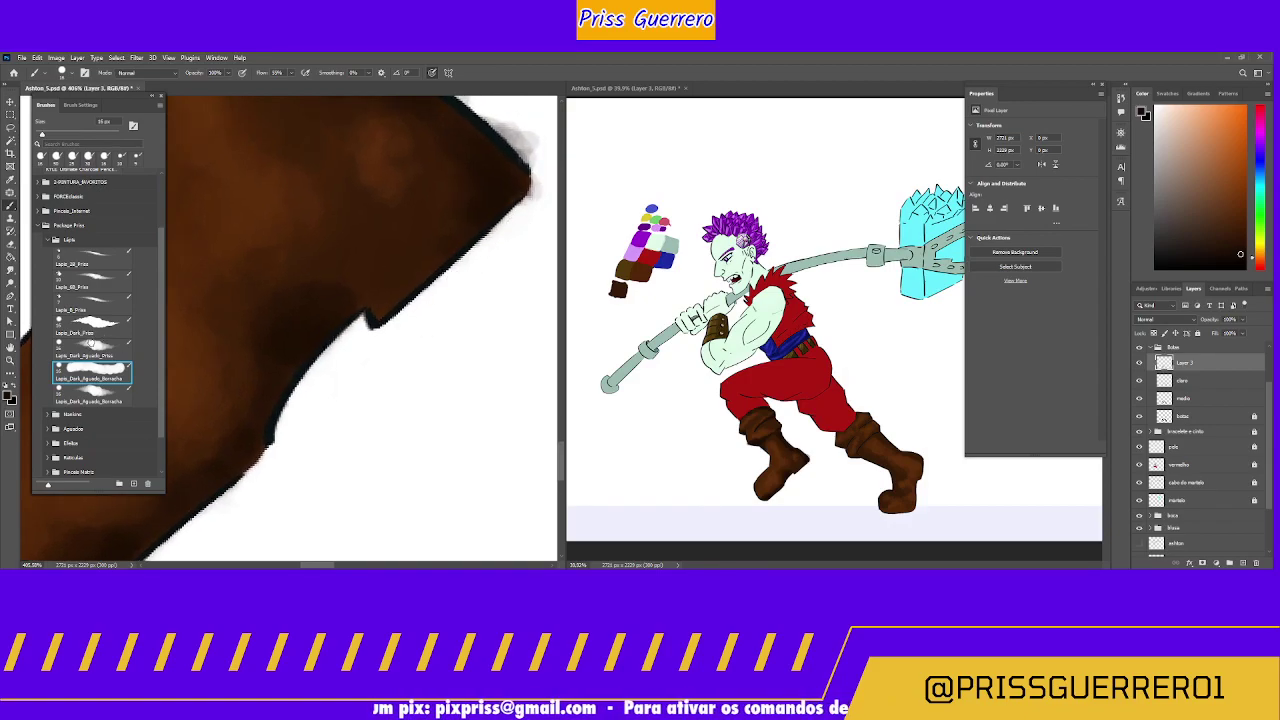
click(90, 343)
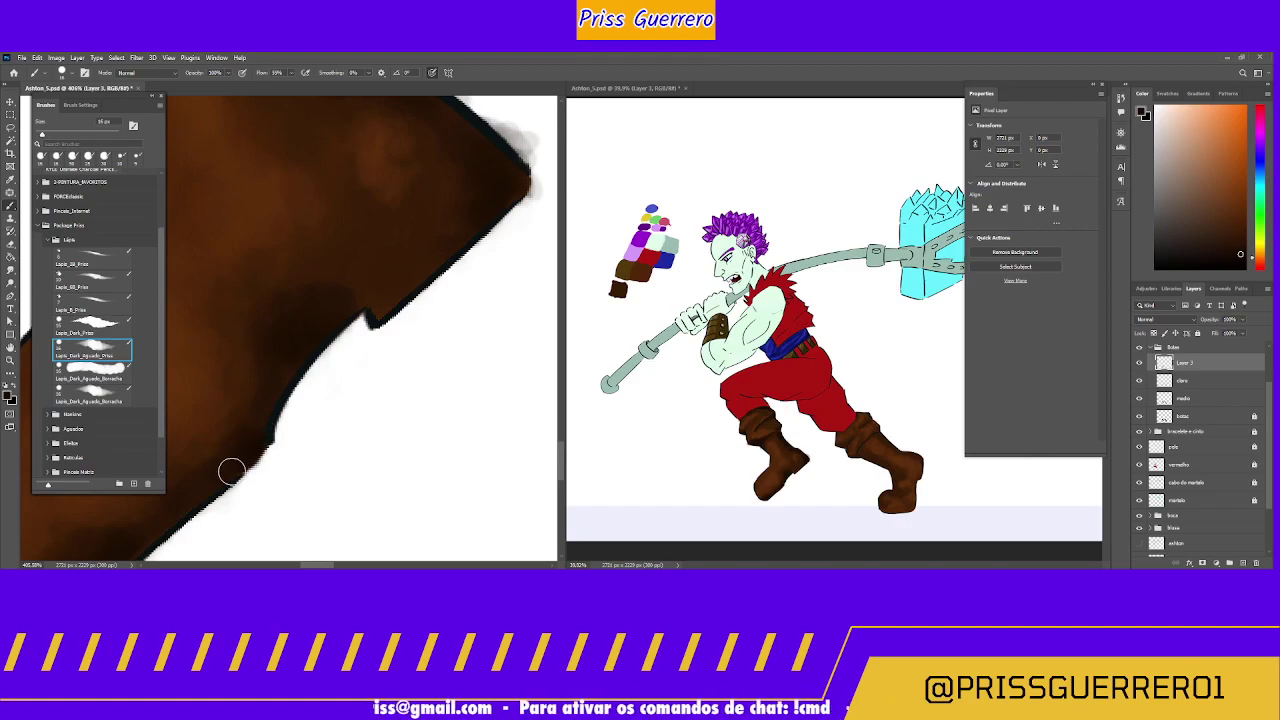
Step: With the watery eraser brush, remove stray shading spilling past the boot's edge
click(90, 375)
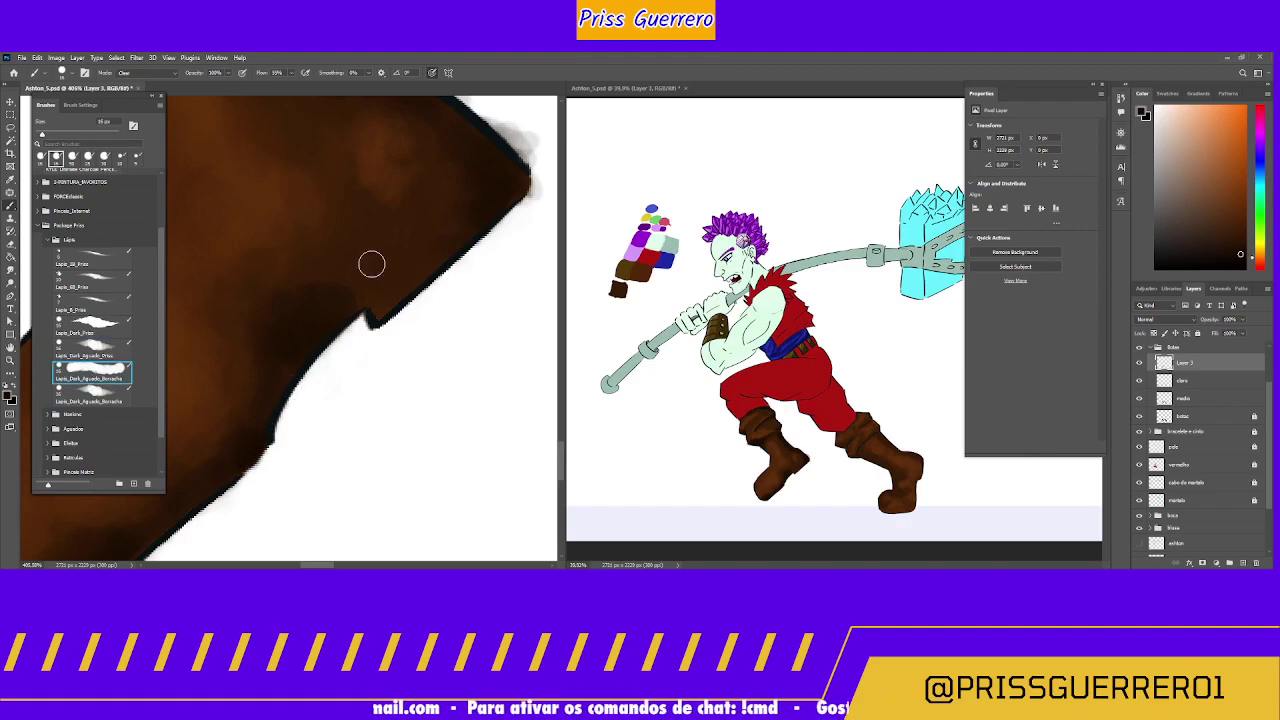
drag(540, 192, 475, 327)
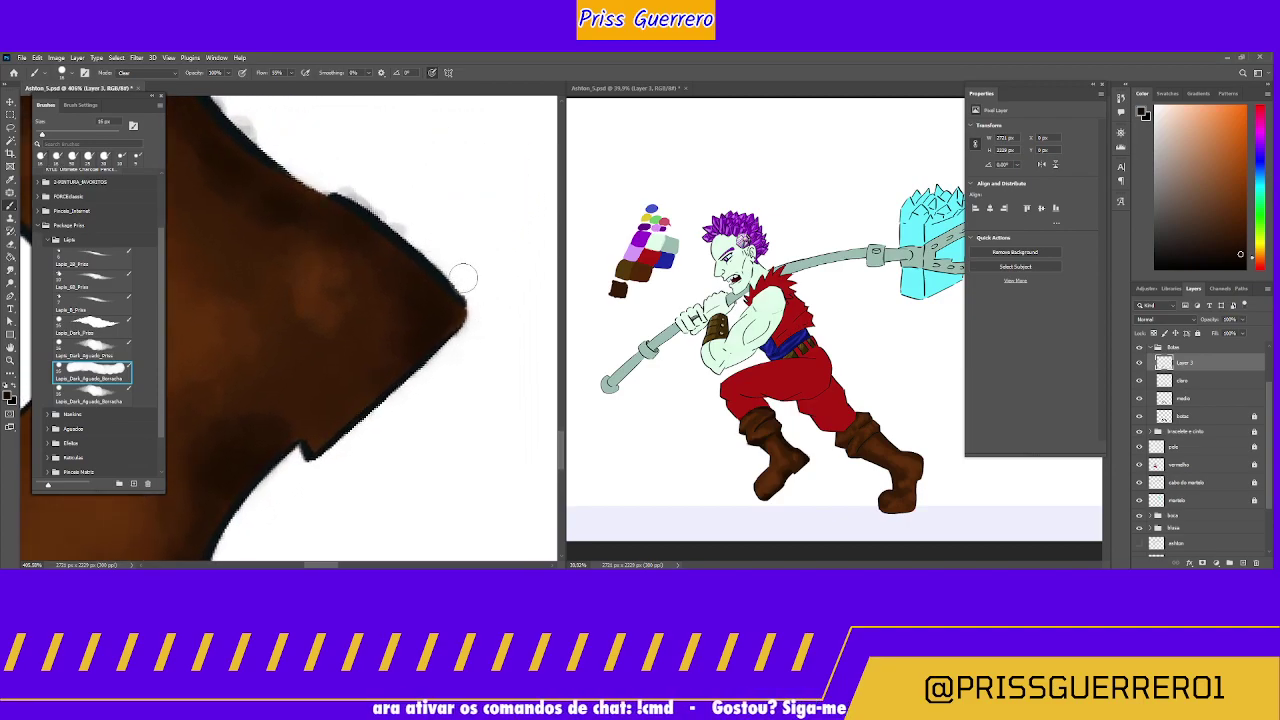
mouse_move(452, 240)
mouse_down()
mouse_move(504, 332)
mouse_move(491, 380)
mouse_move(465, 341)
mouse_up()
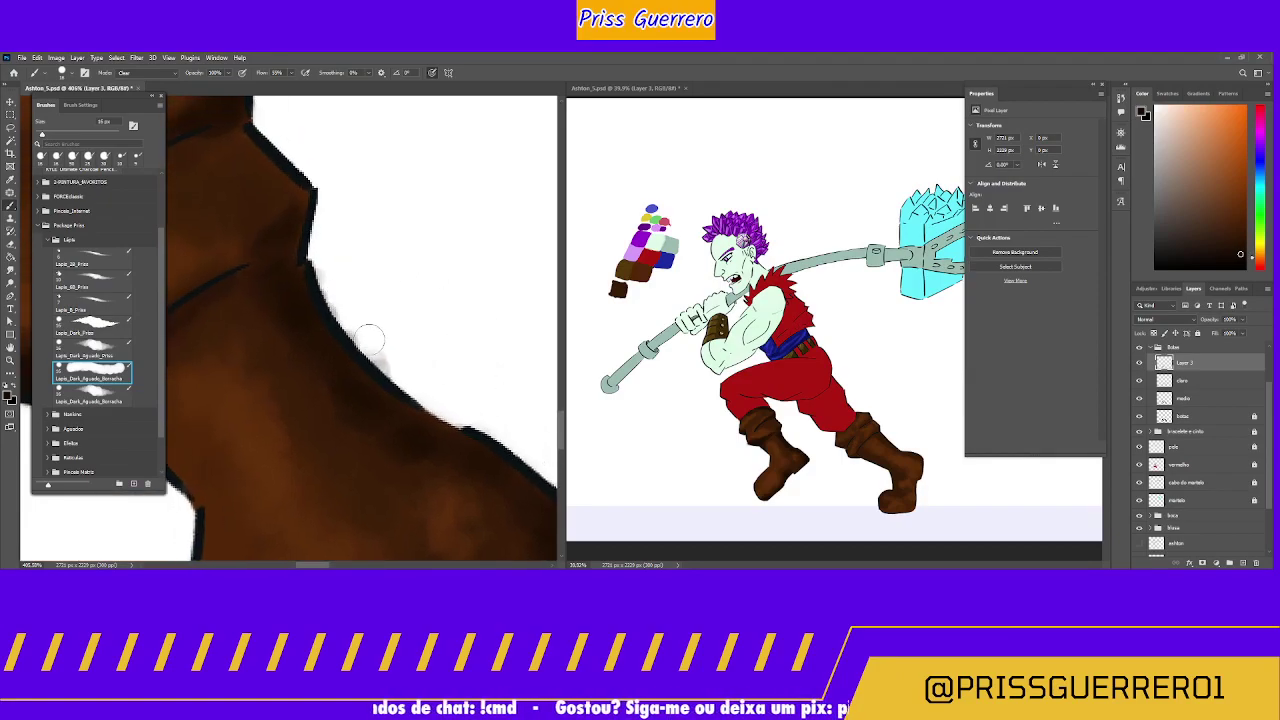
drag(369, 338, 391, 364)
mouse_move(337, 279)
mouse_down()
mouse_move(331, 266)
mouse_move(334, 282)
mouse_up()
drag(369, 324, 437, 366)
drag(418, 310, 465, 430)
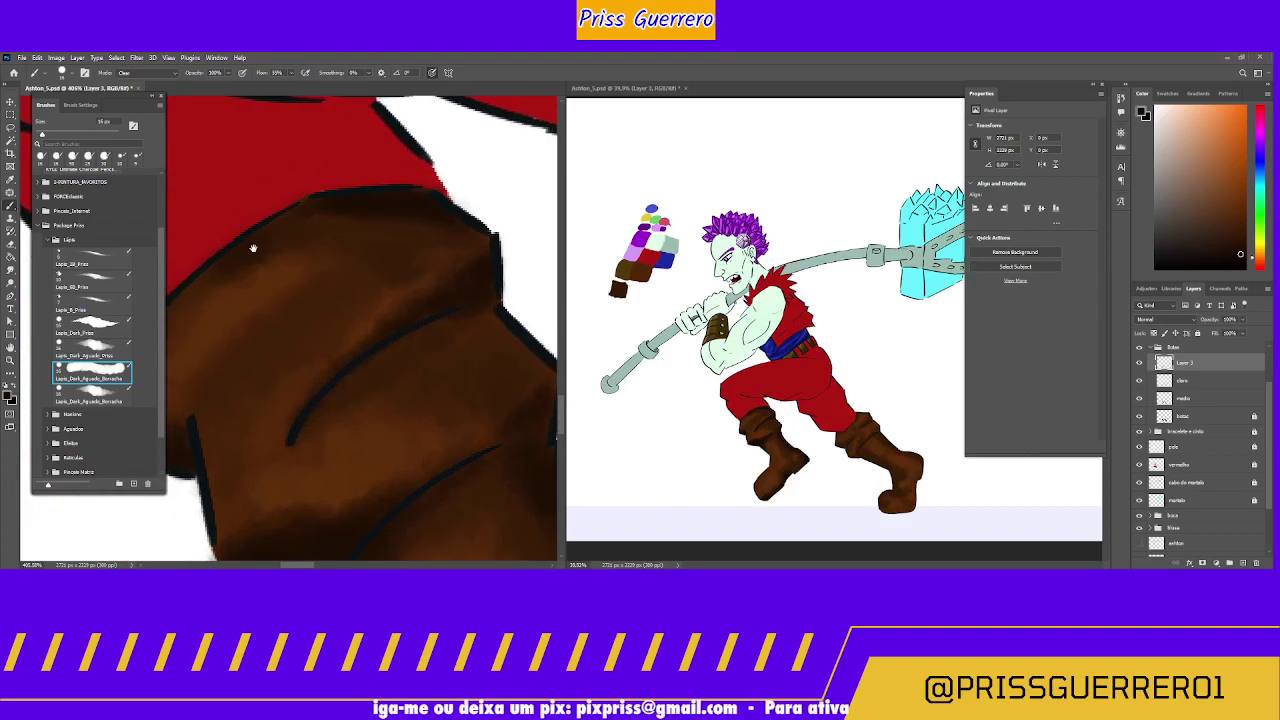
drag(253, 247, 394, 166)
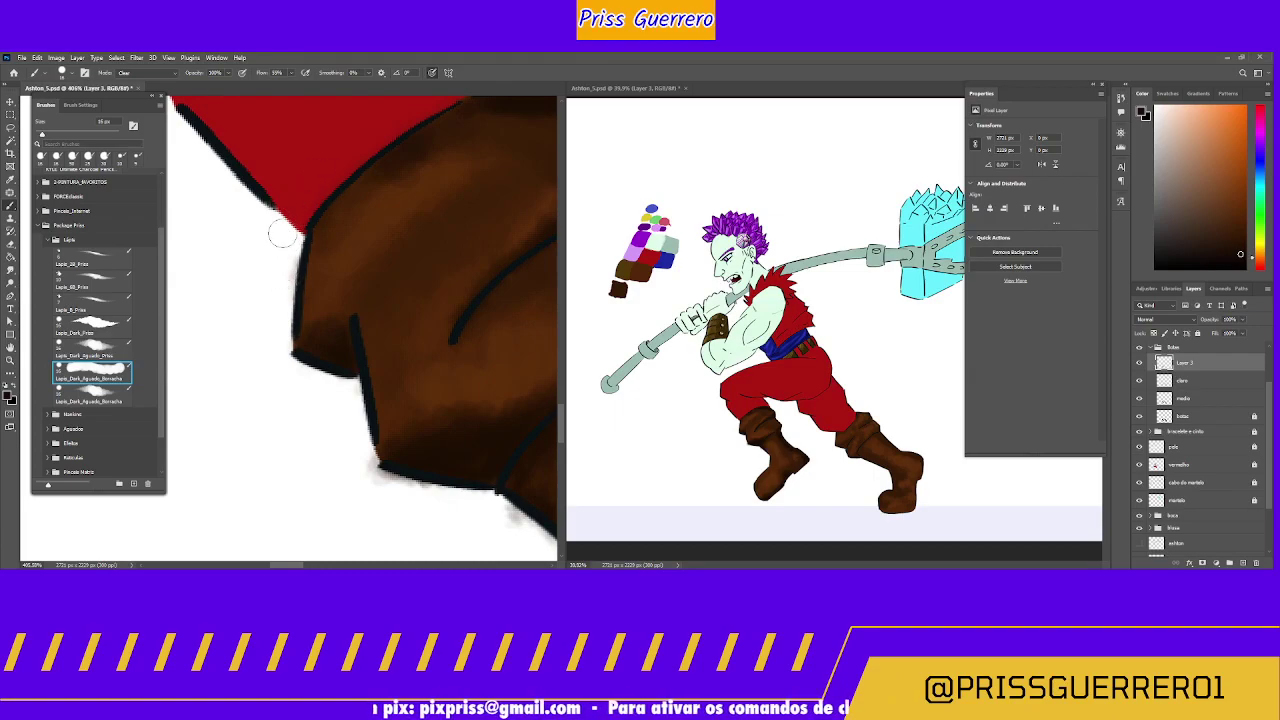
drag(283, 234, 283, 287)
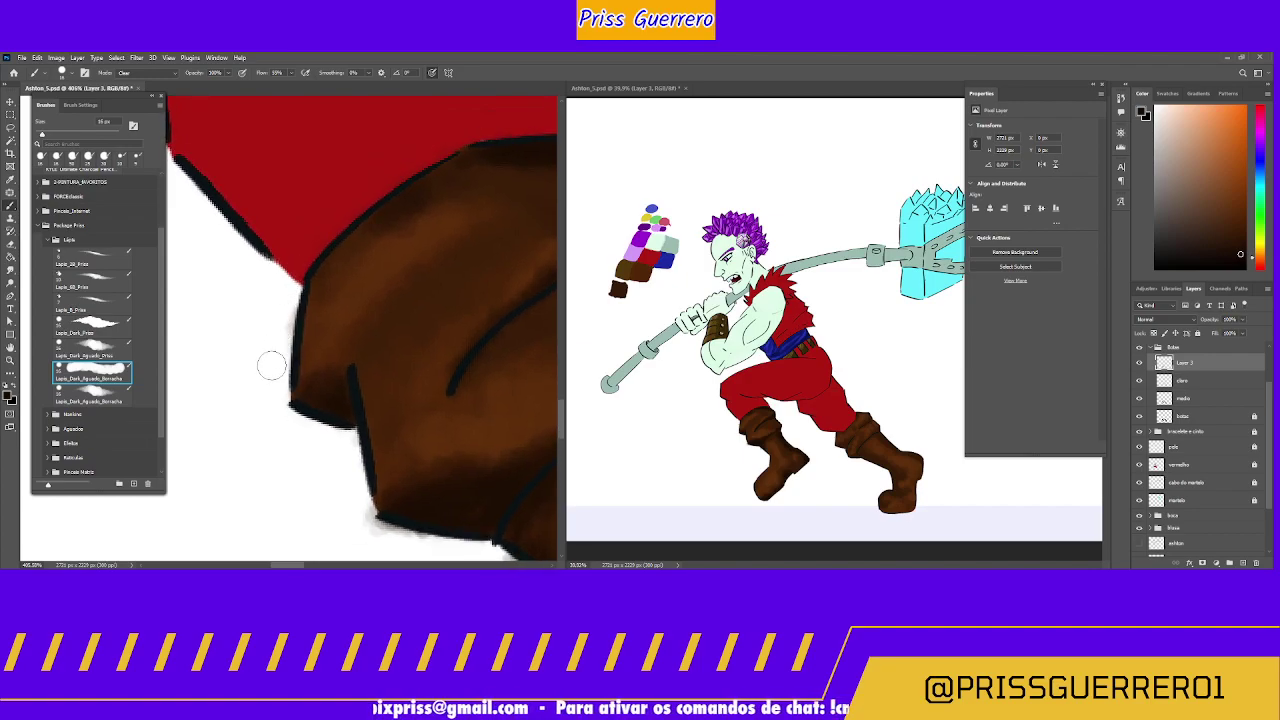
Step: Erase overspill around the boot's lower corner on the claro, medio and Layer 3 layers
click(1219, 381)
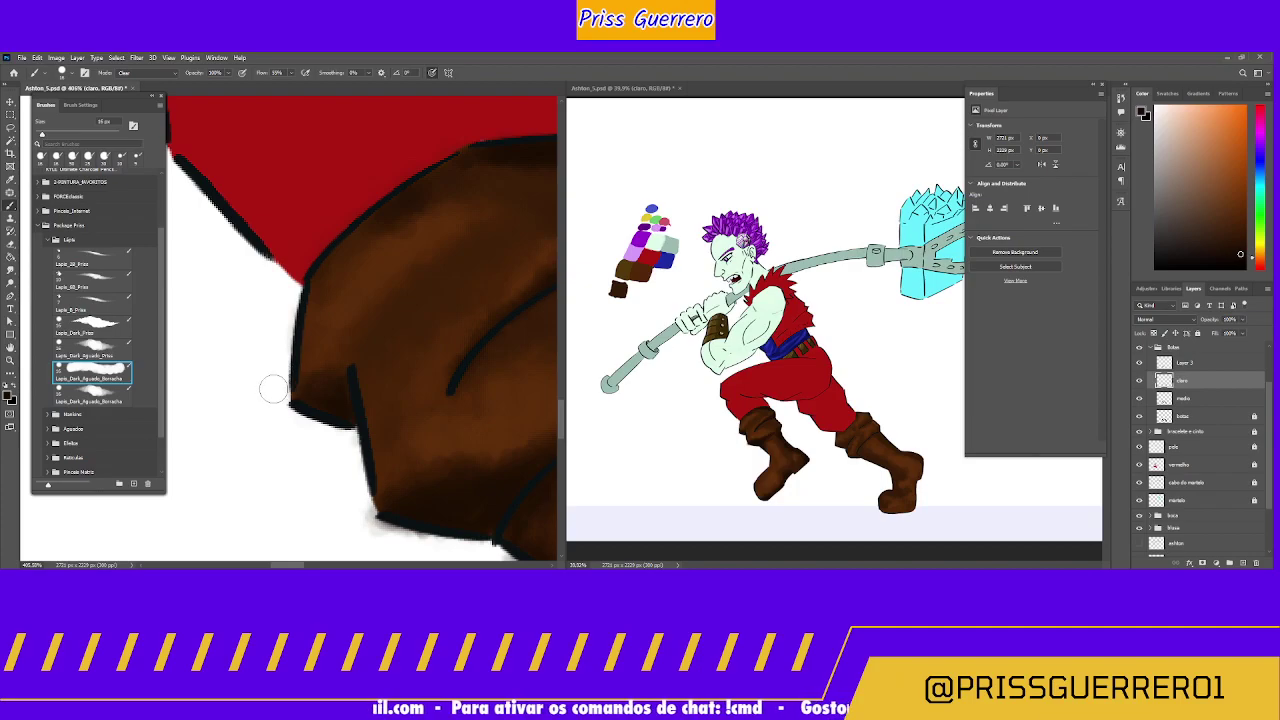
click(1191, 362)
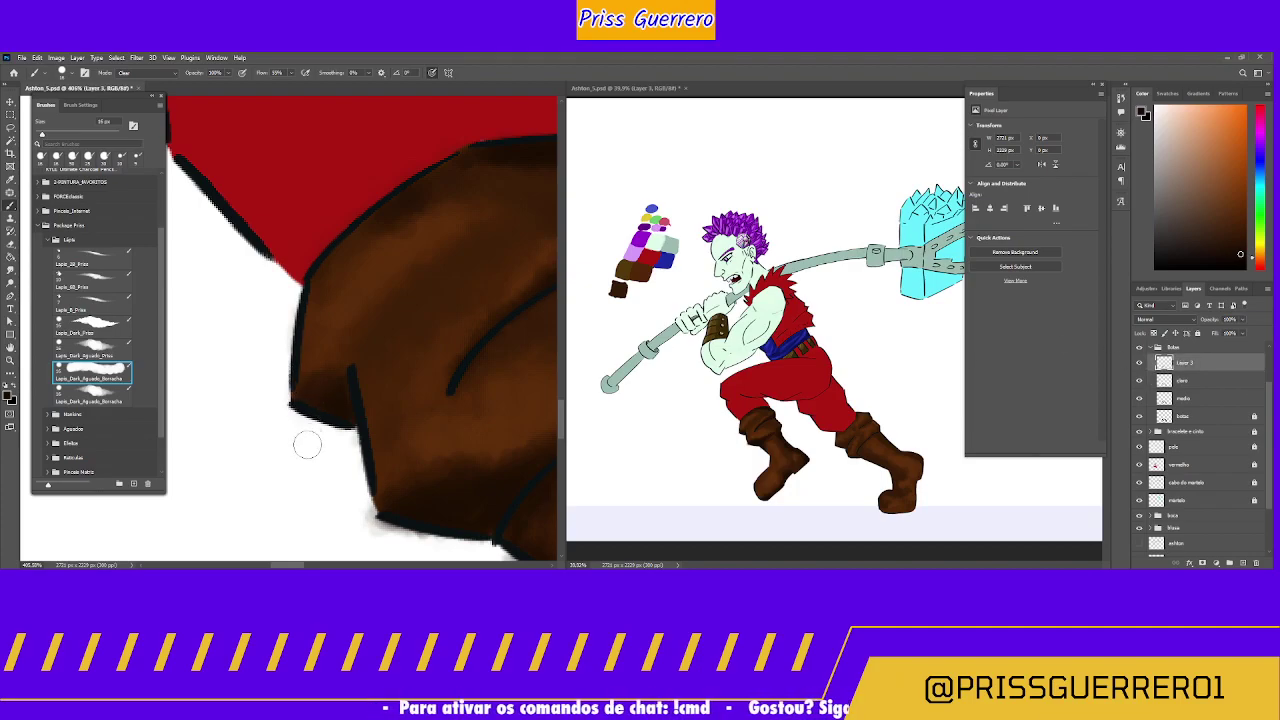
drag(281, 468, 169, 363)
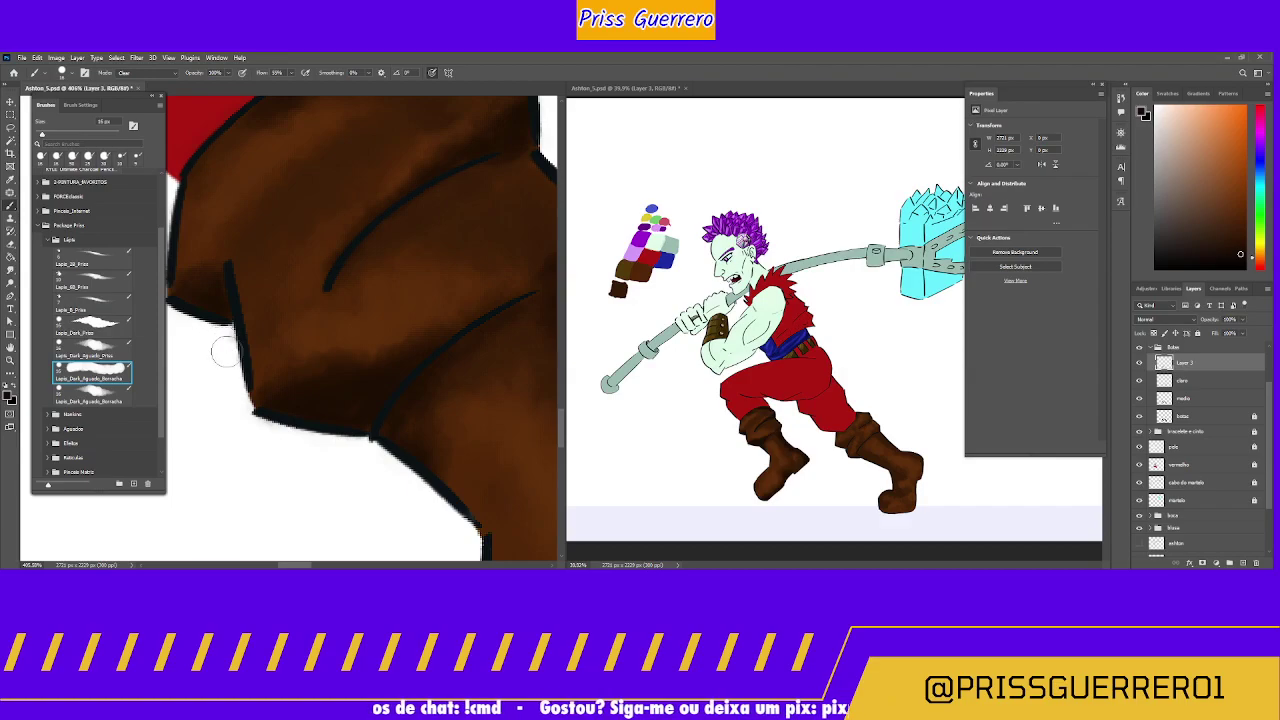
click(1180, 381)
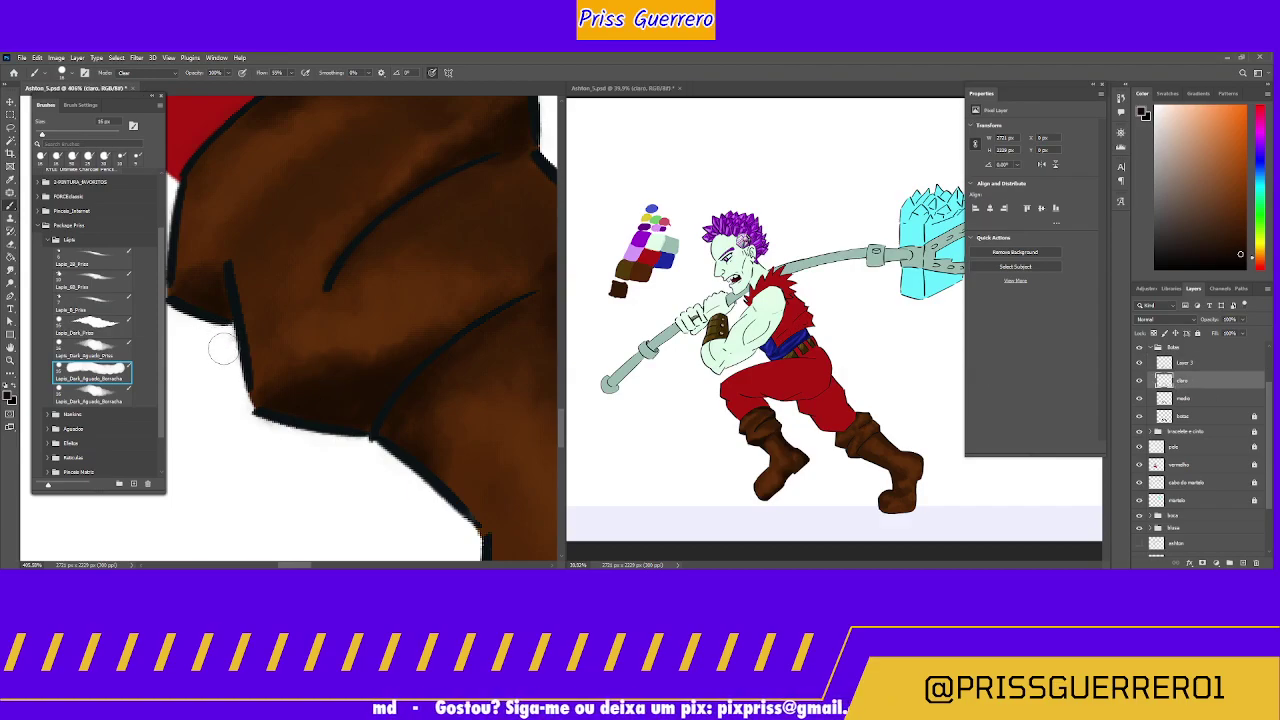
click(1183, 398)
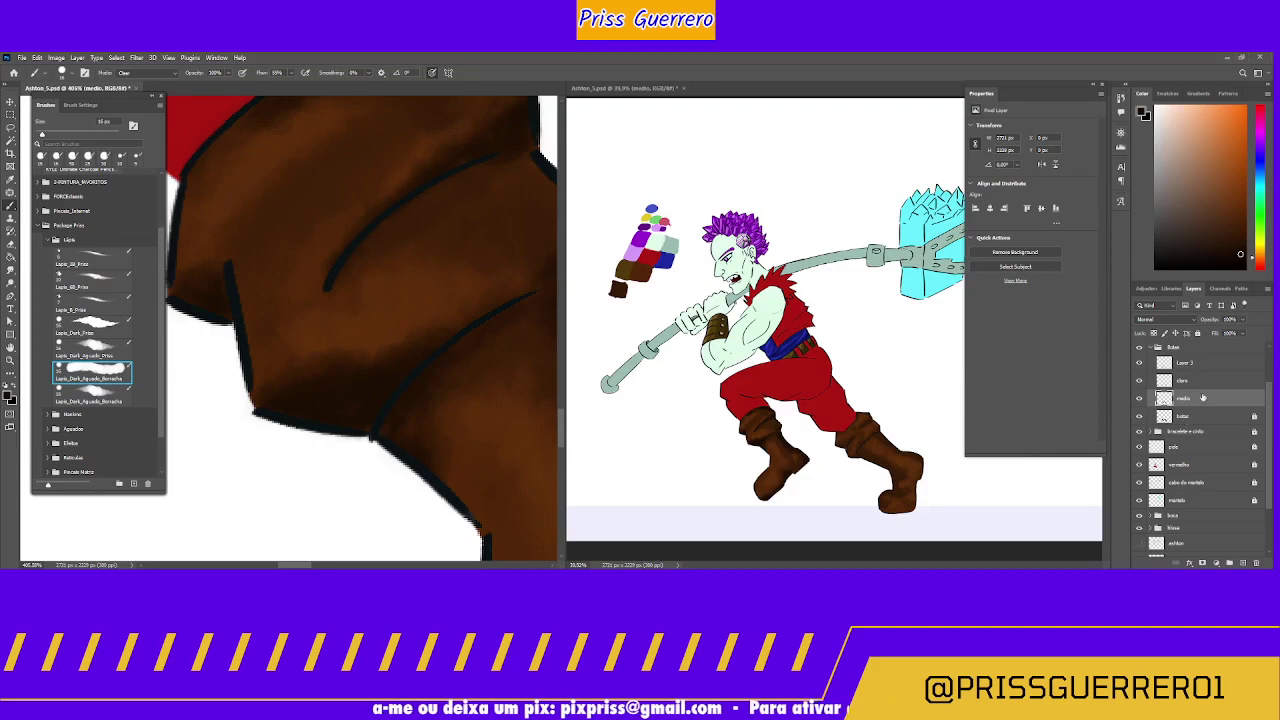
click(1195, 366)
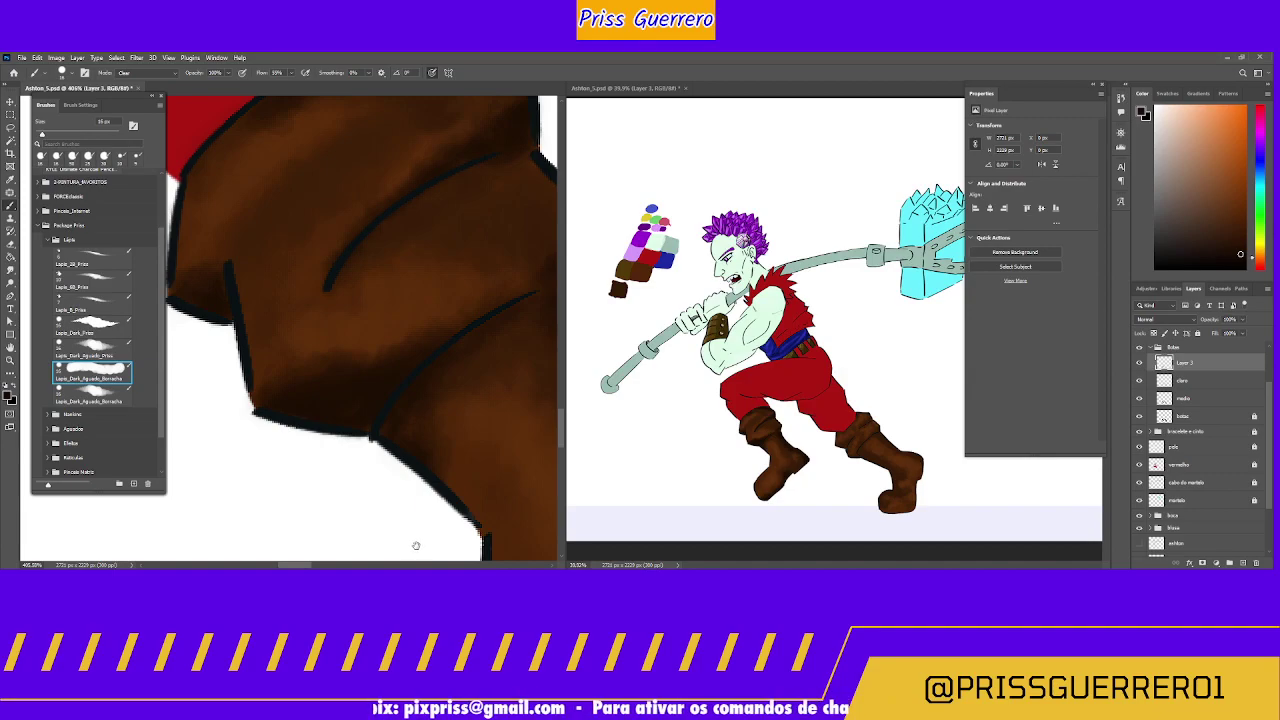
drag(410, 511, 386, 143)
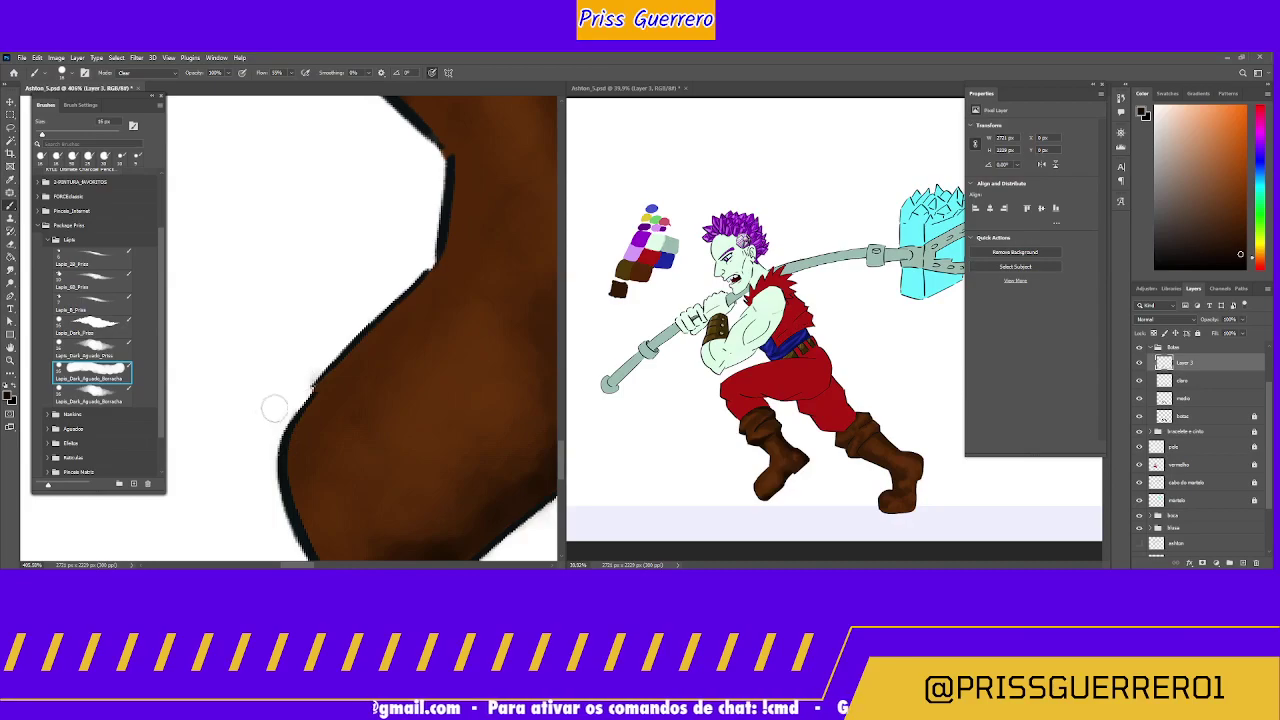
click(1178, 381)
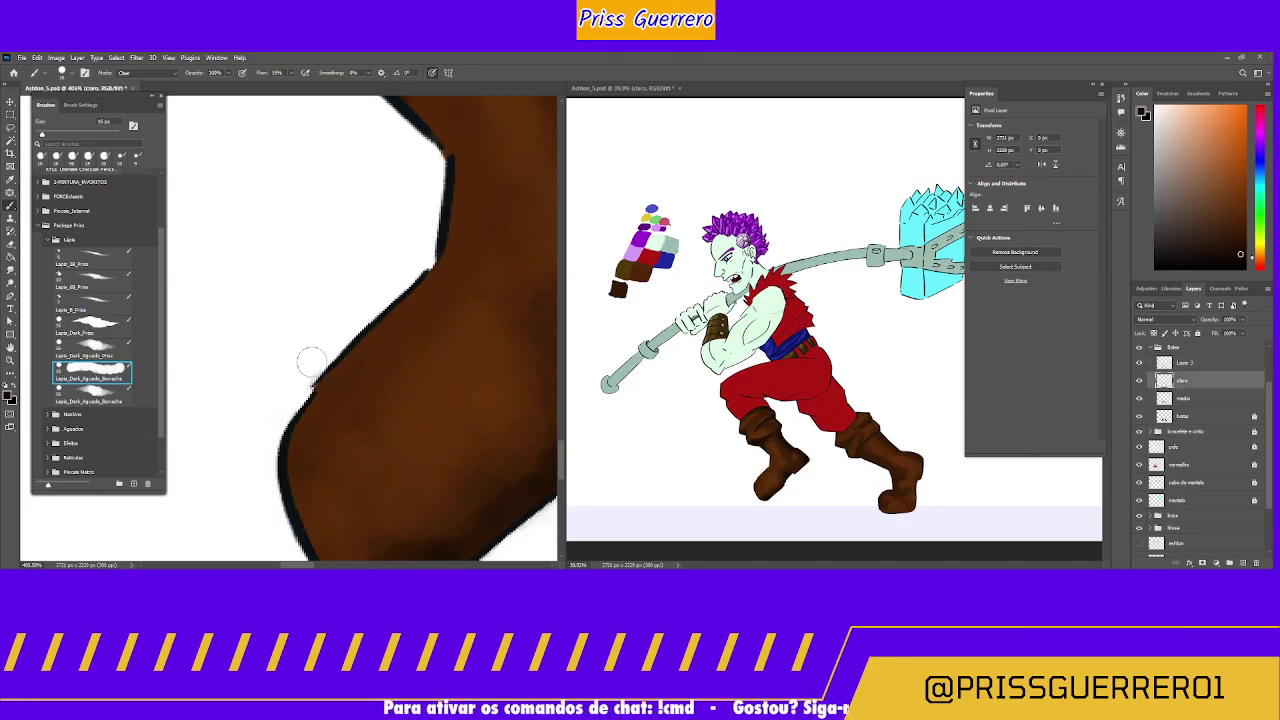
click(1183, 398)
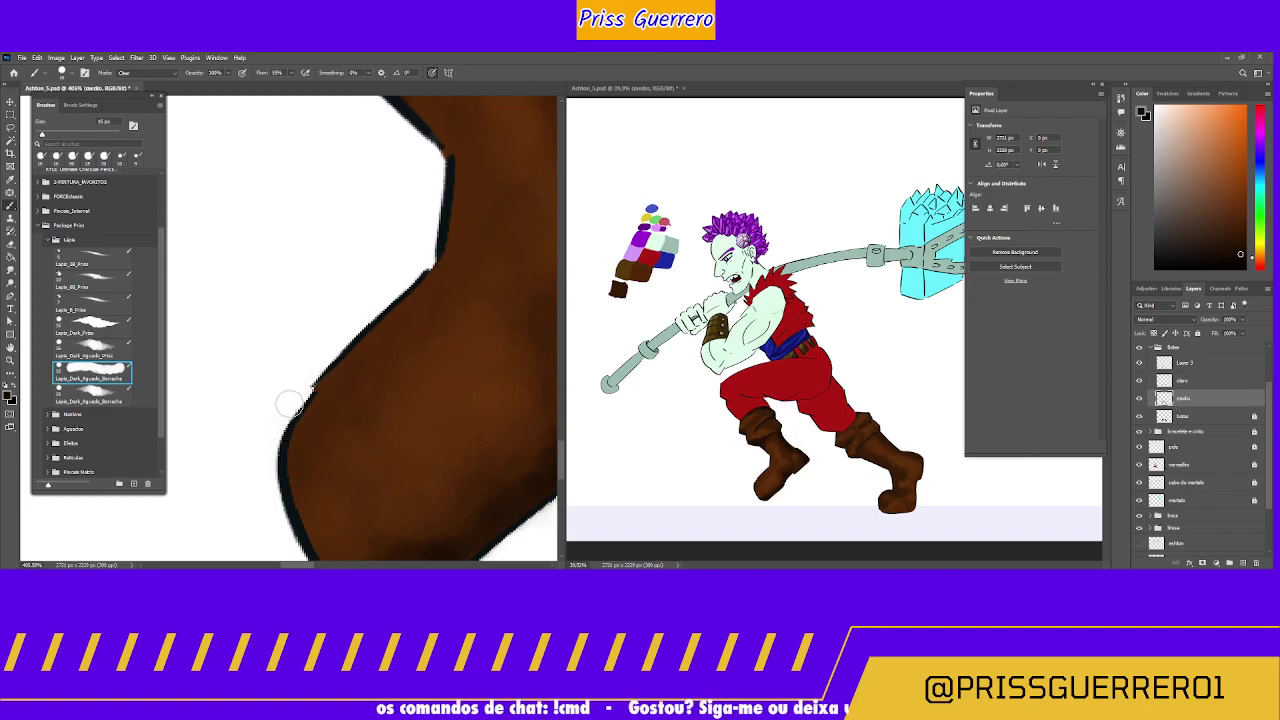
Step: Clean the rounded boot tip and pointed edge, alternating between claro, medio and Layer 3
drag(270, 471, 337, 271)
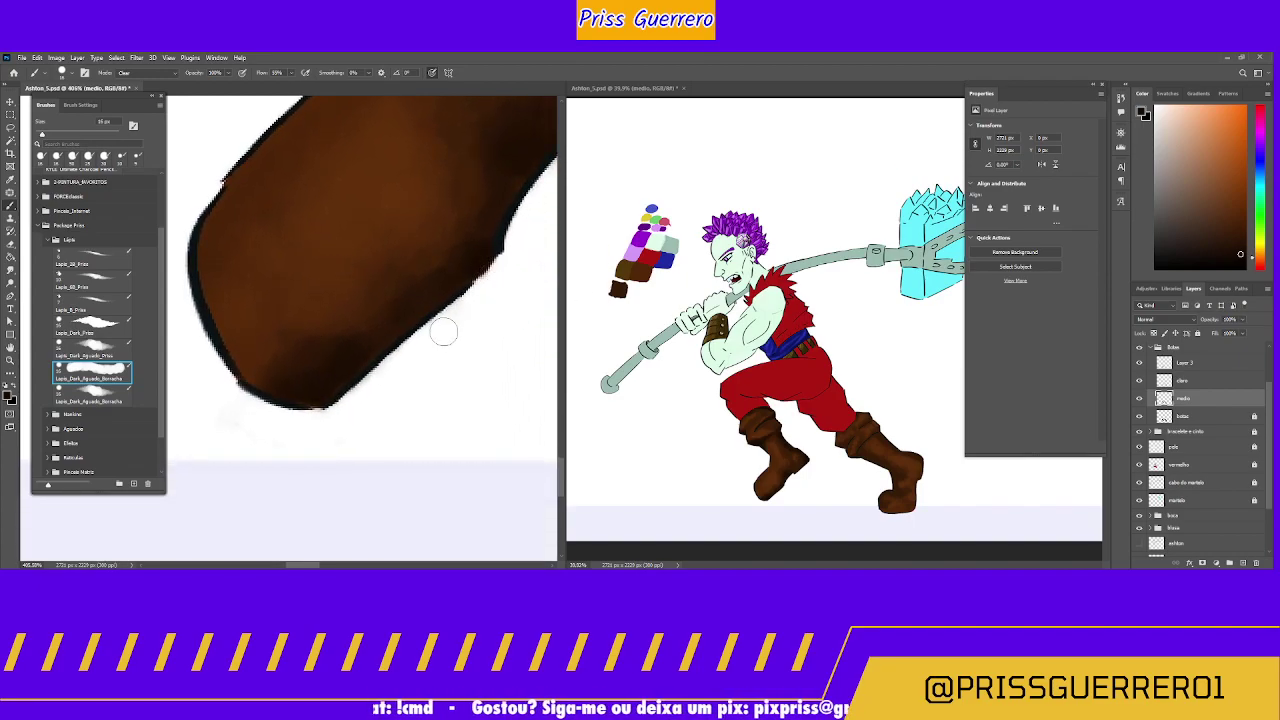
click(1185, 381)
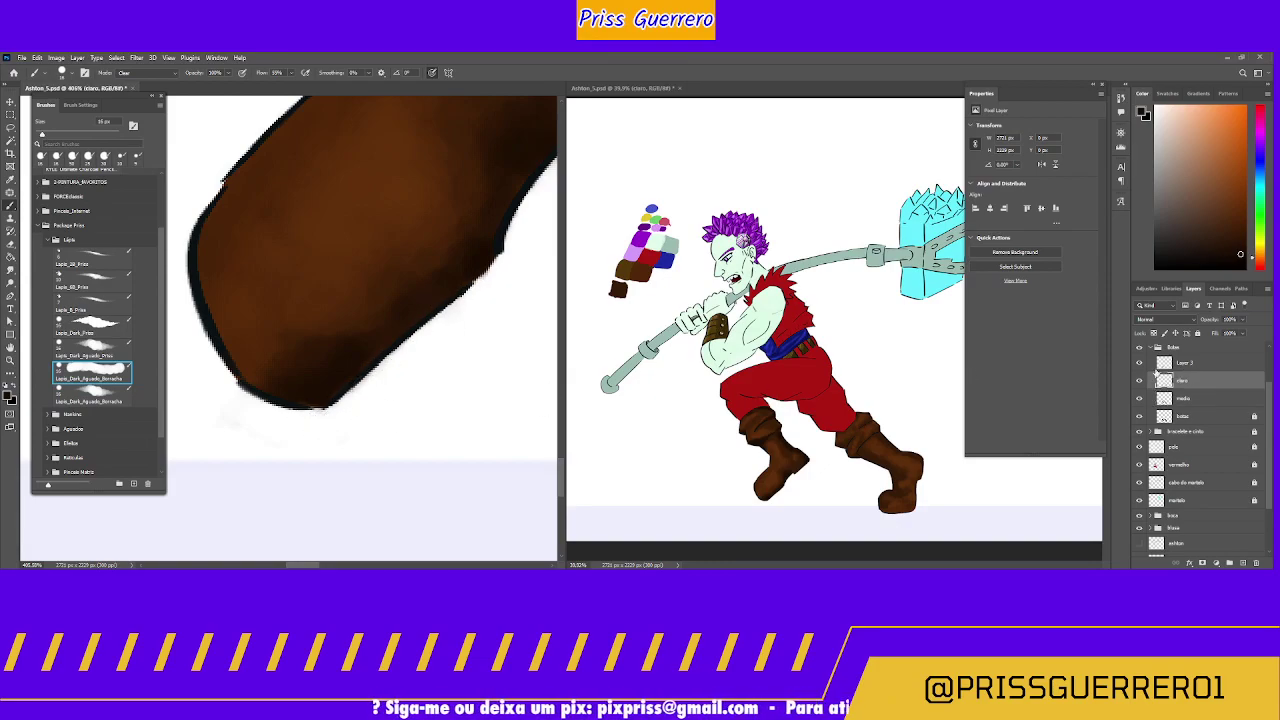
click(1180, 362)
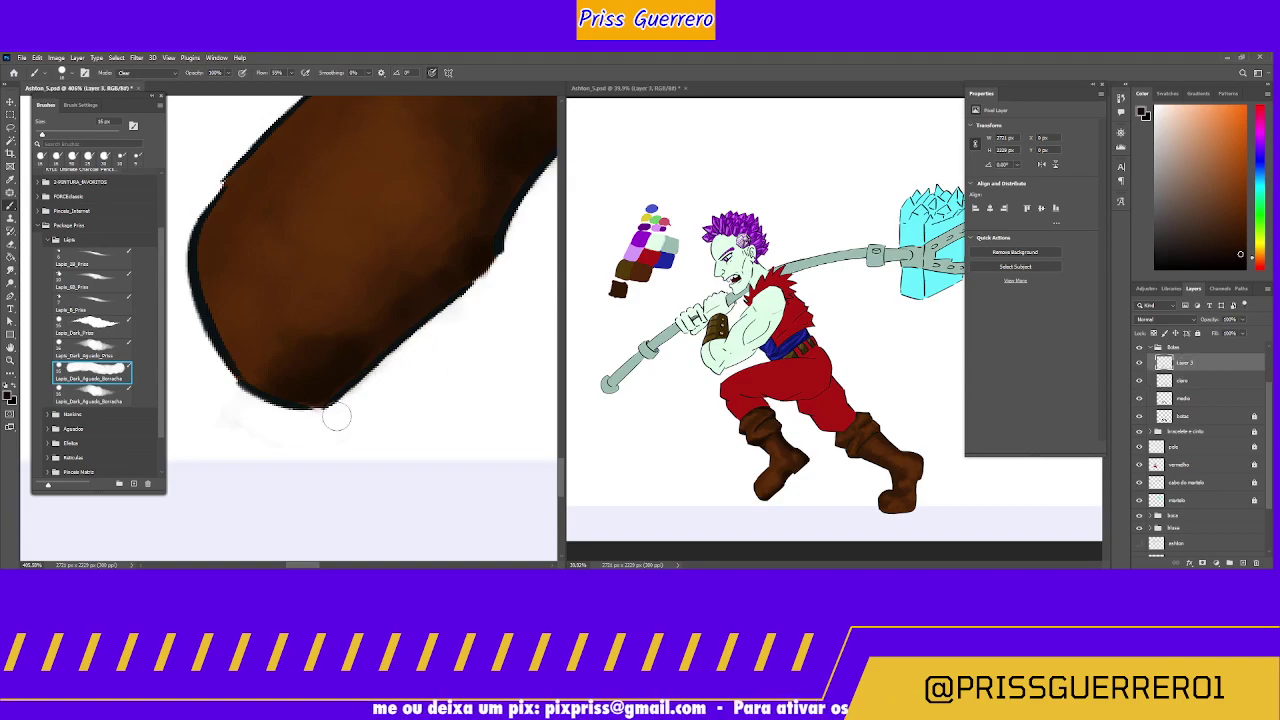
click(1180, 381)
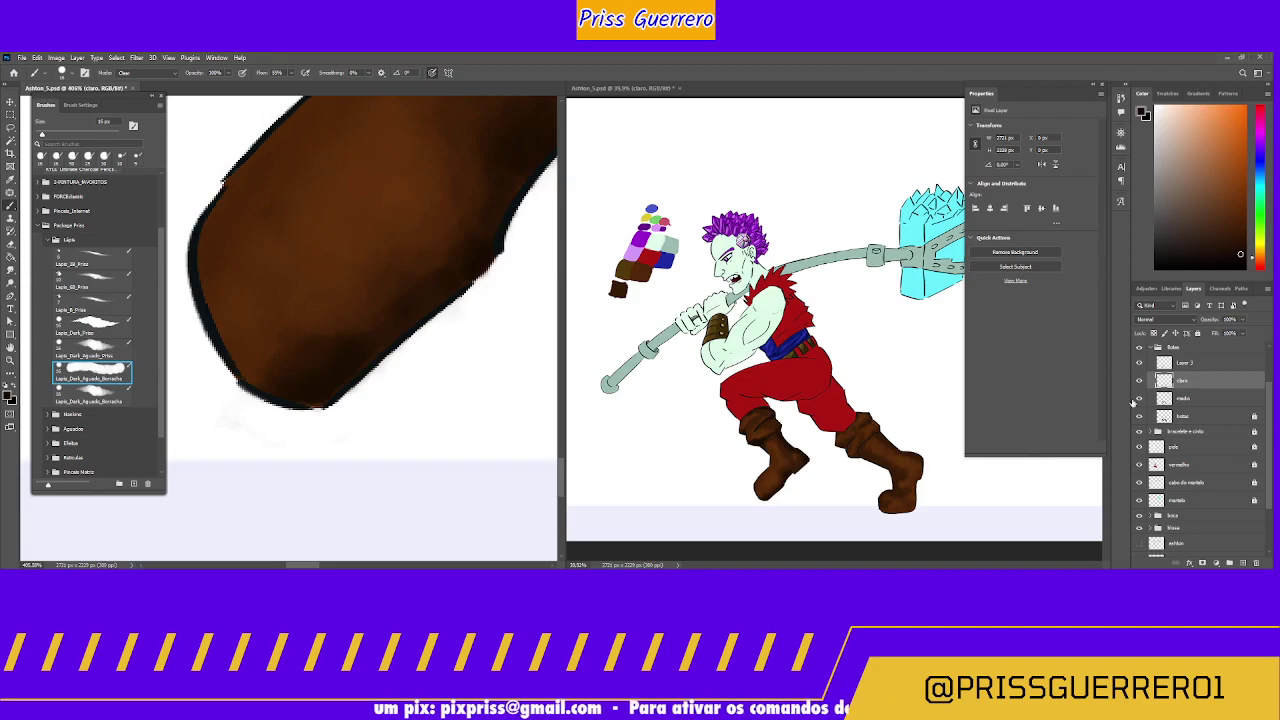
click(1133, 399)
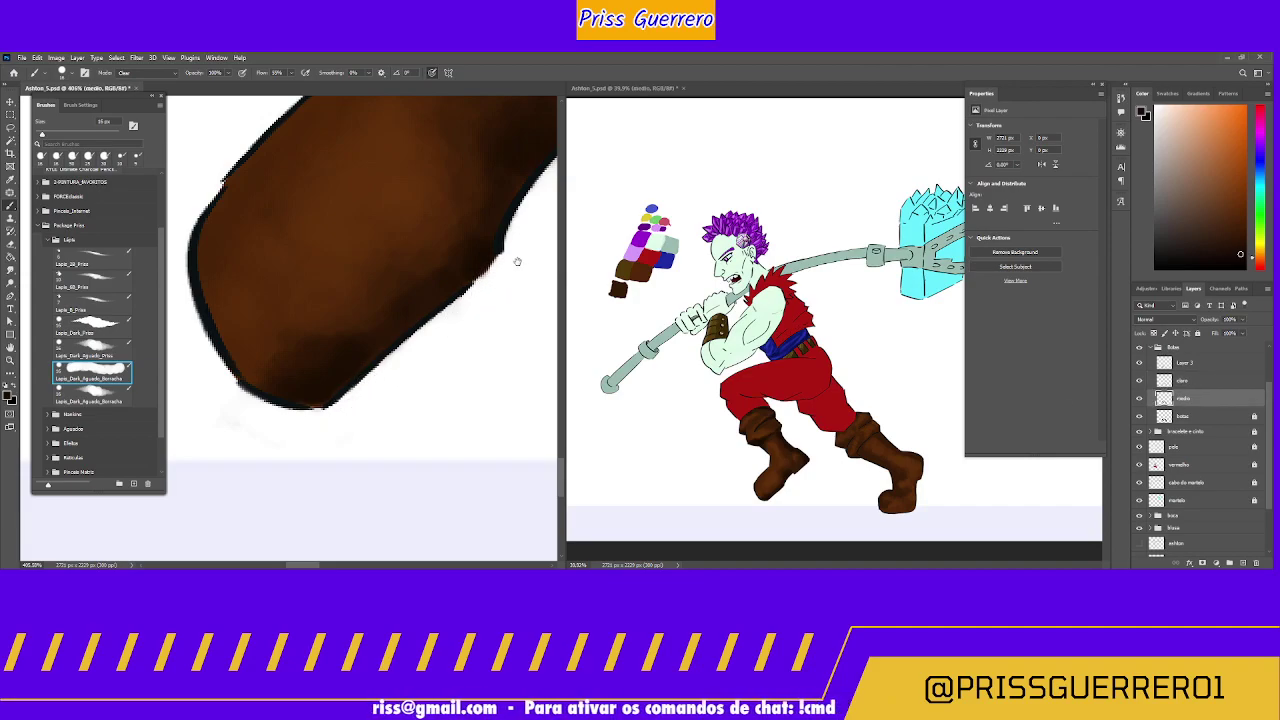
drag(517, 262, 323, 394)
drag(409, 331, 316, 431)
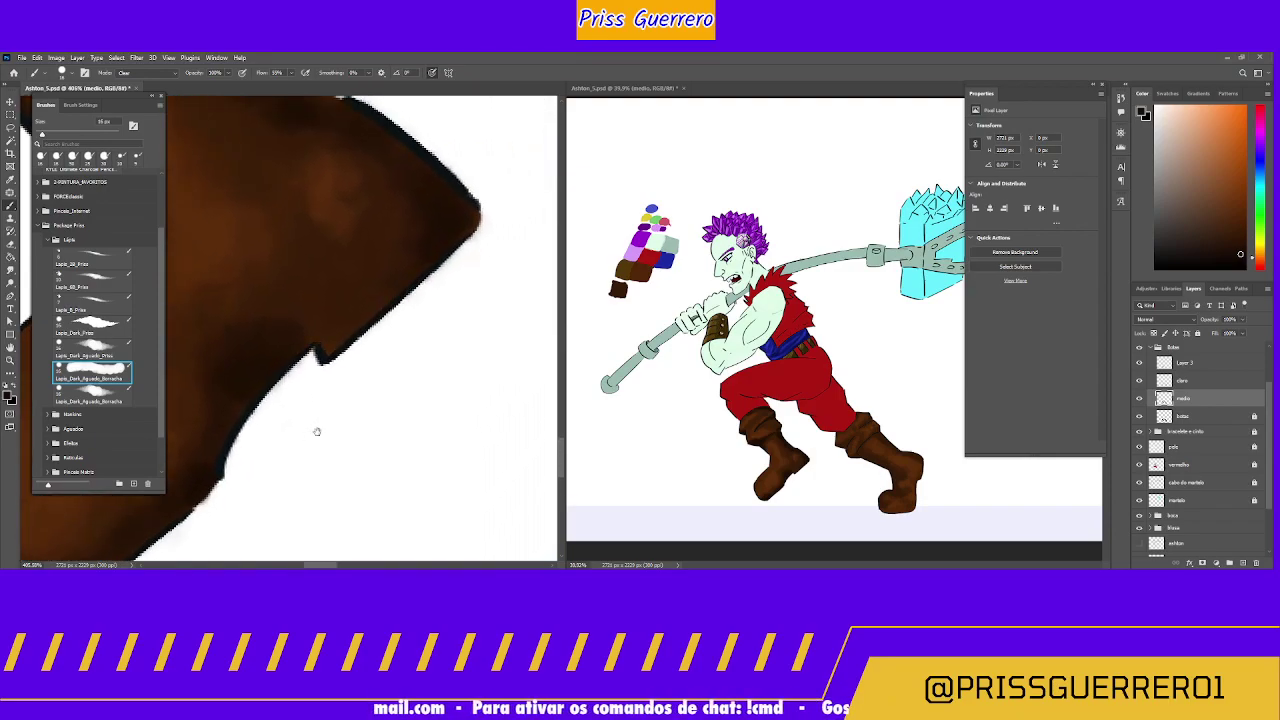
drag(382, 357, 386, 397)
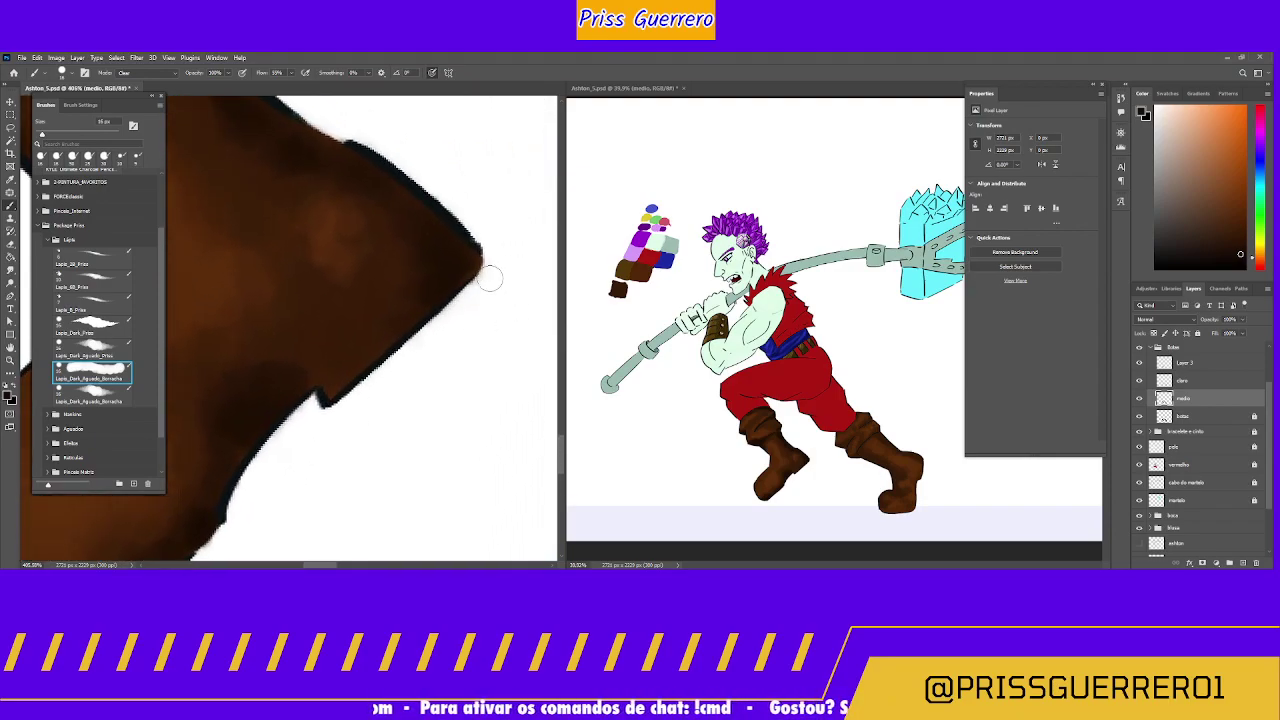
click(1181, 382)
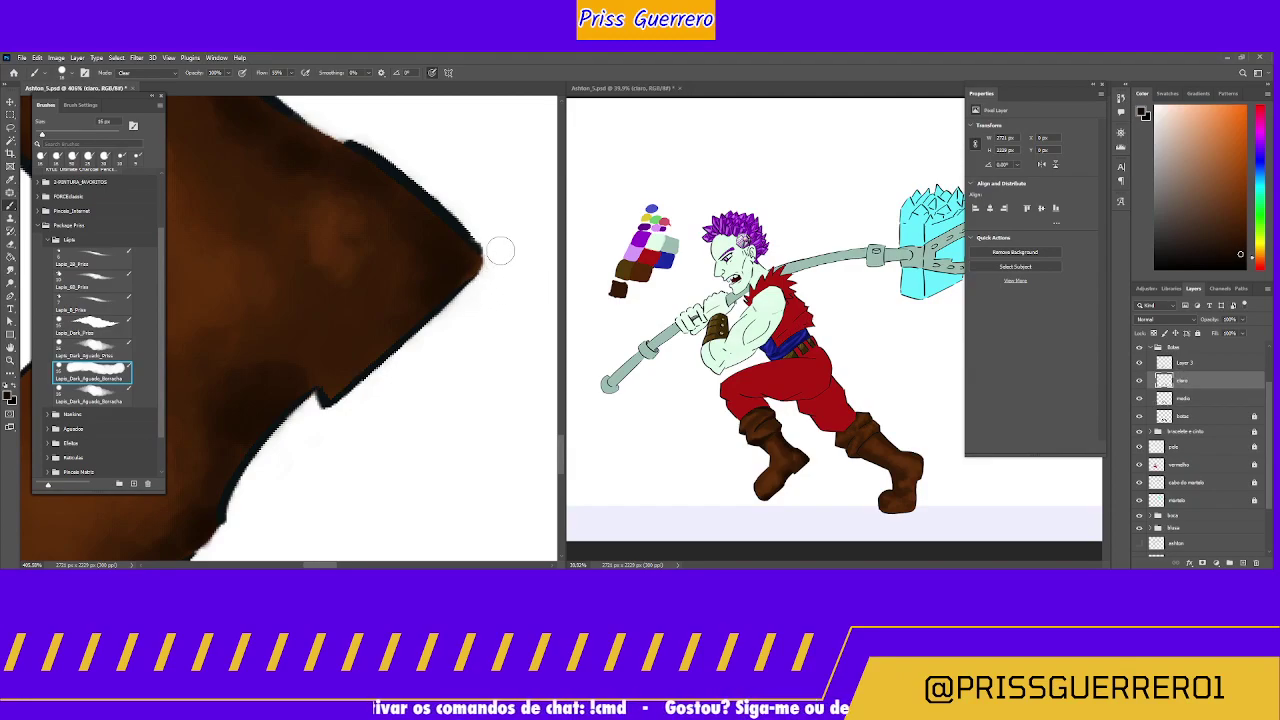
Step: On Layer 3, extend the dark inner line down through the boot cuff with an enlarged brush
key(z)
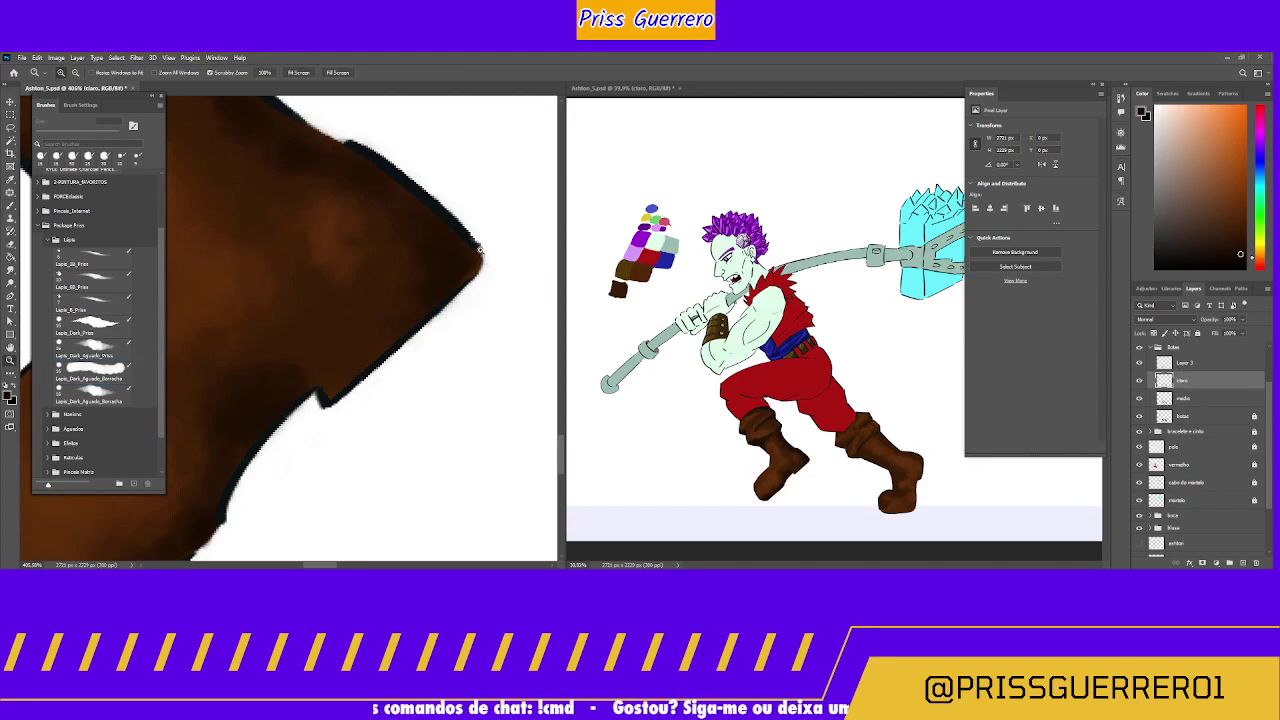
scroll(485, 270, down, 5)
drag(489, 279, 242, 300)
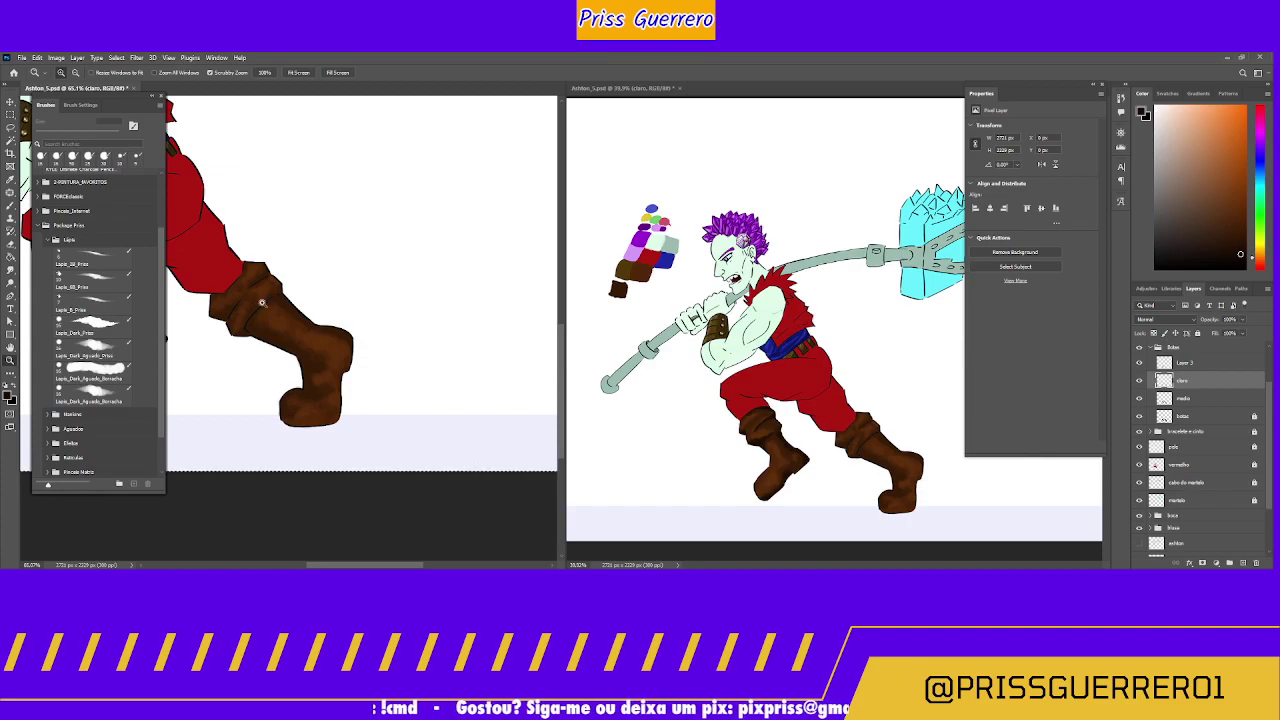
scroll(275, 293, up, 5)
drag(401, 302, 531, 300)
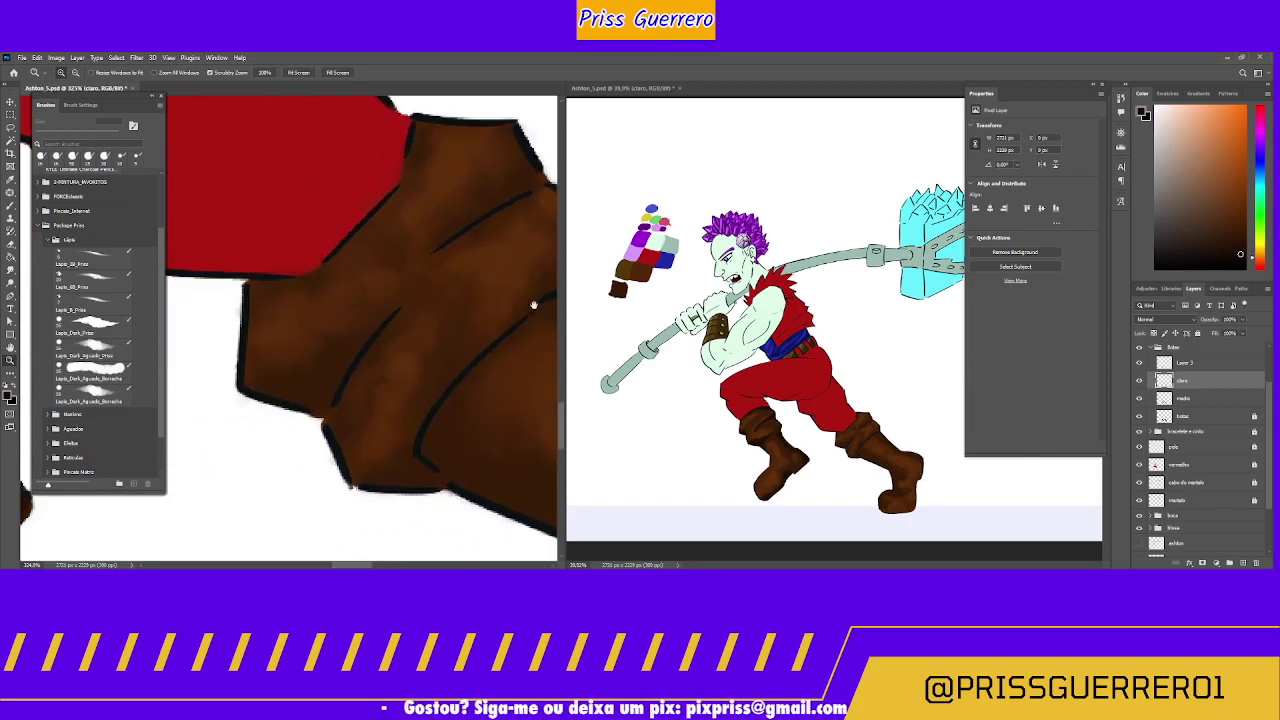
click(1183, 364)
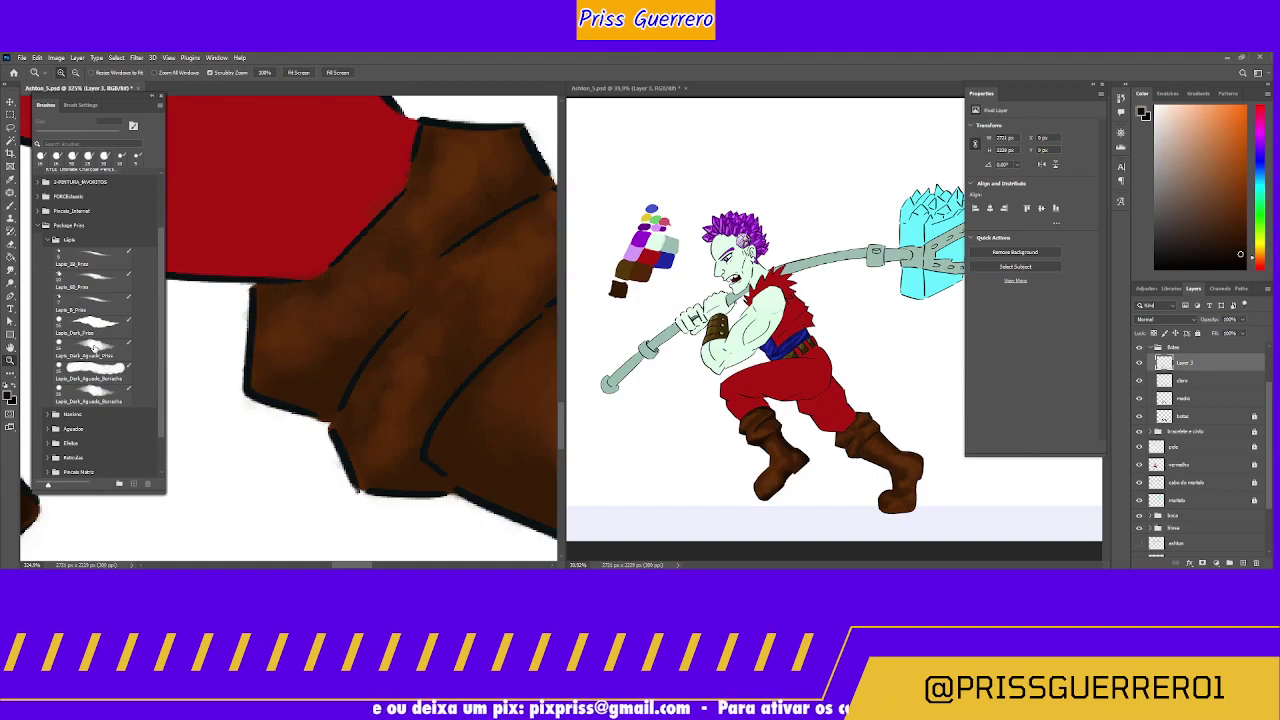
click(93, 350)
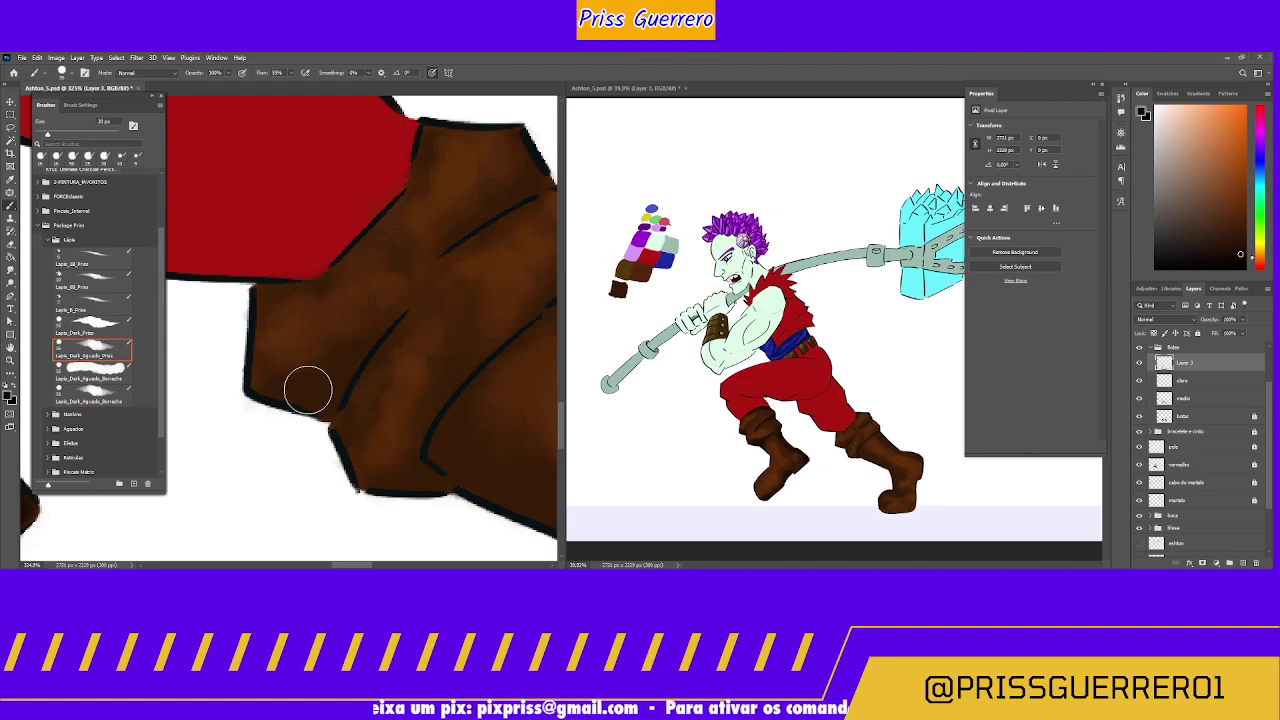
key(bracketright)
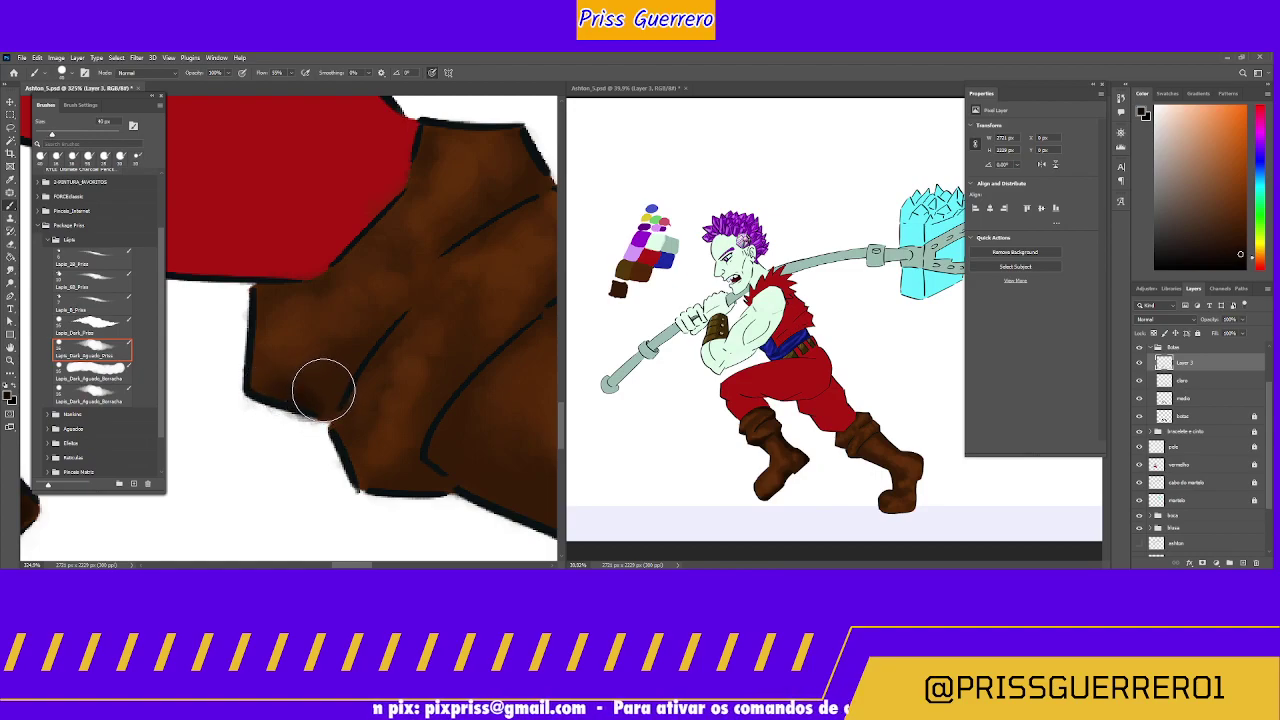
mouse_move(323, 390)
mouse_down()
mouse_move(343, 371)
mouse_move(332, 413)
mouse_up()
key(z)
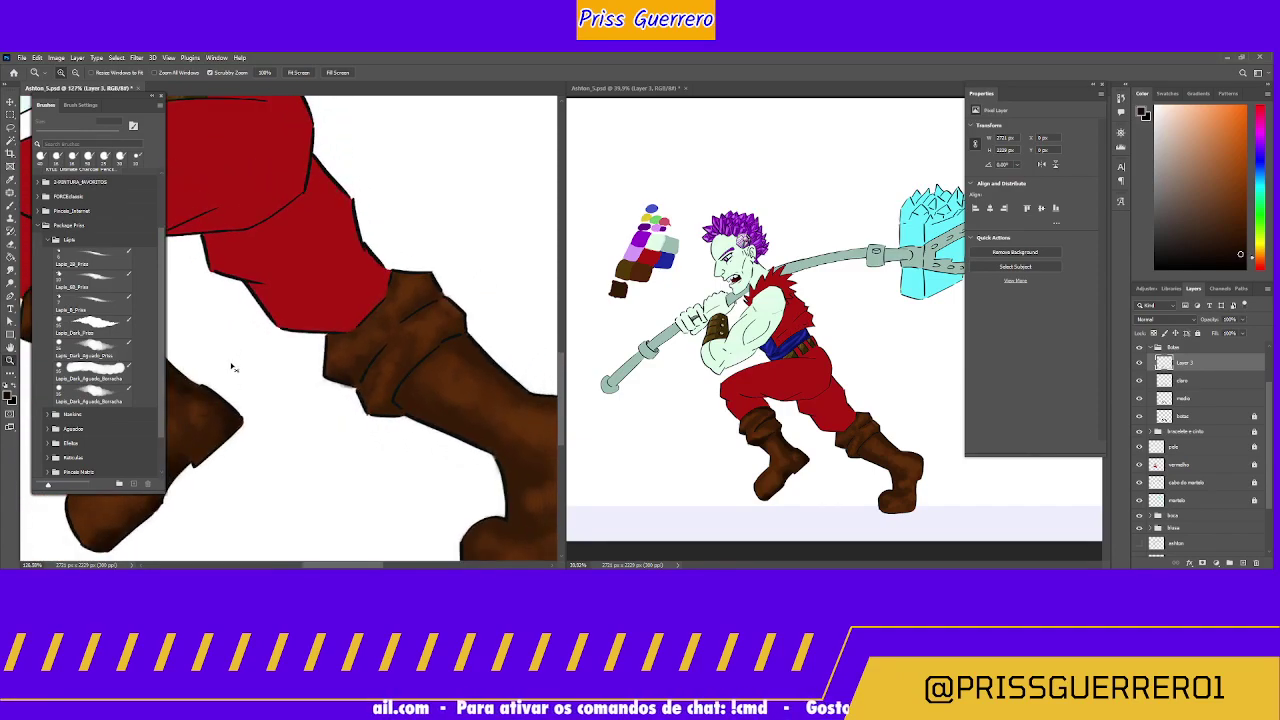
Step: Darken the boot's lower-left and upper-right edges with the Lapis_Dark_Aguado_Pincel brush
click(92, 355)
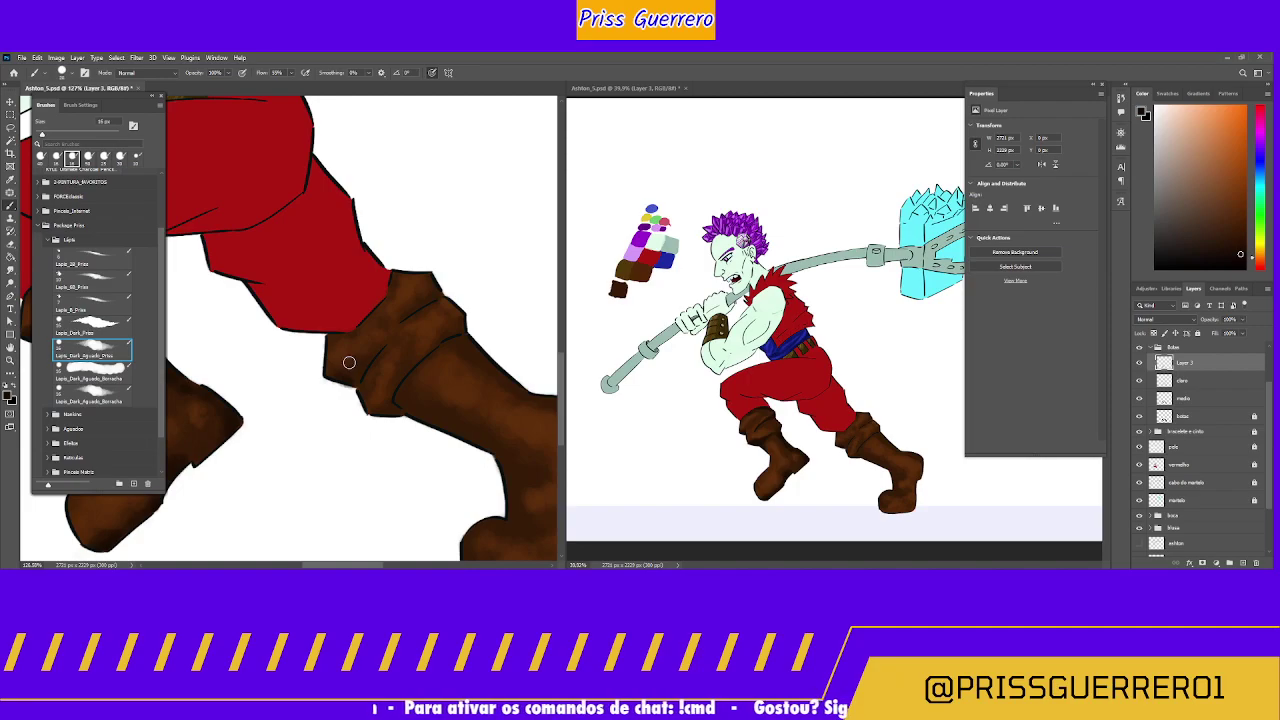
key(bracketright)
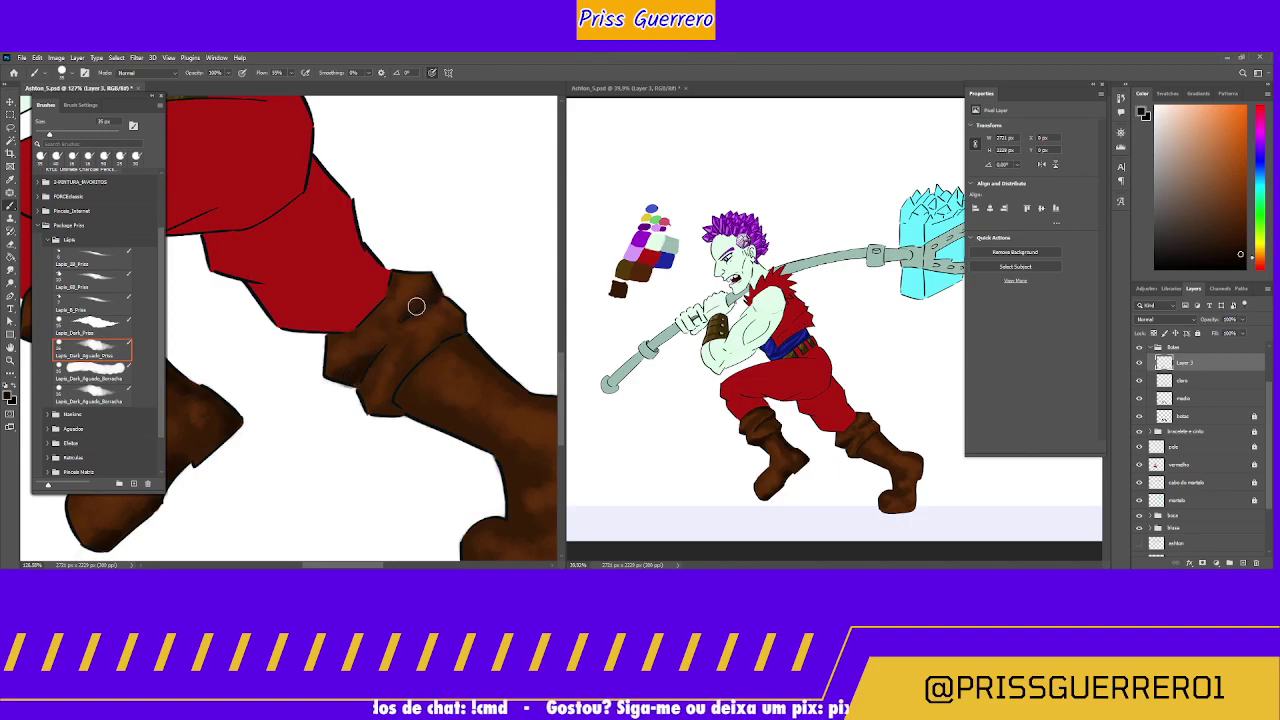
mouse_move(394, 345)
mouse_down()
mouse_move(440, 420)
mouse_move(456, 321)
mouse_move(444, 346)
mouse_up()
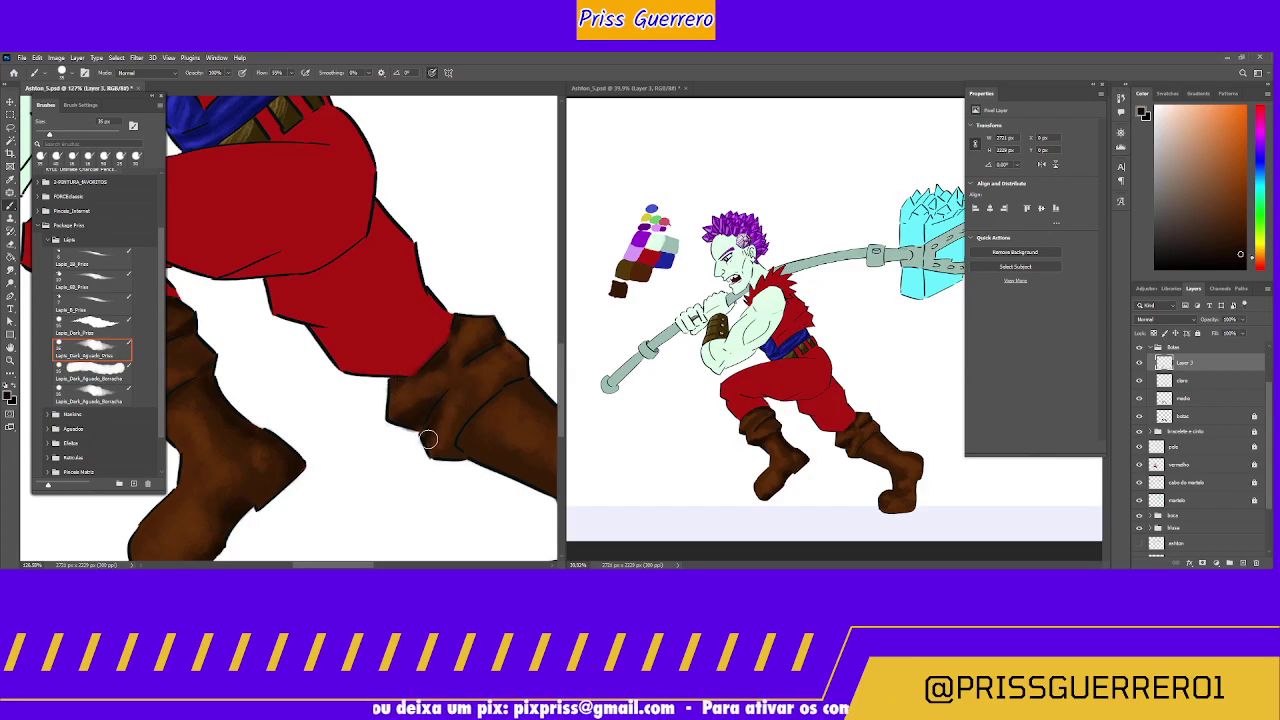
drag(430, 438, 425, 462)
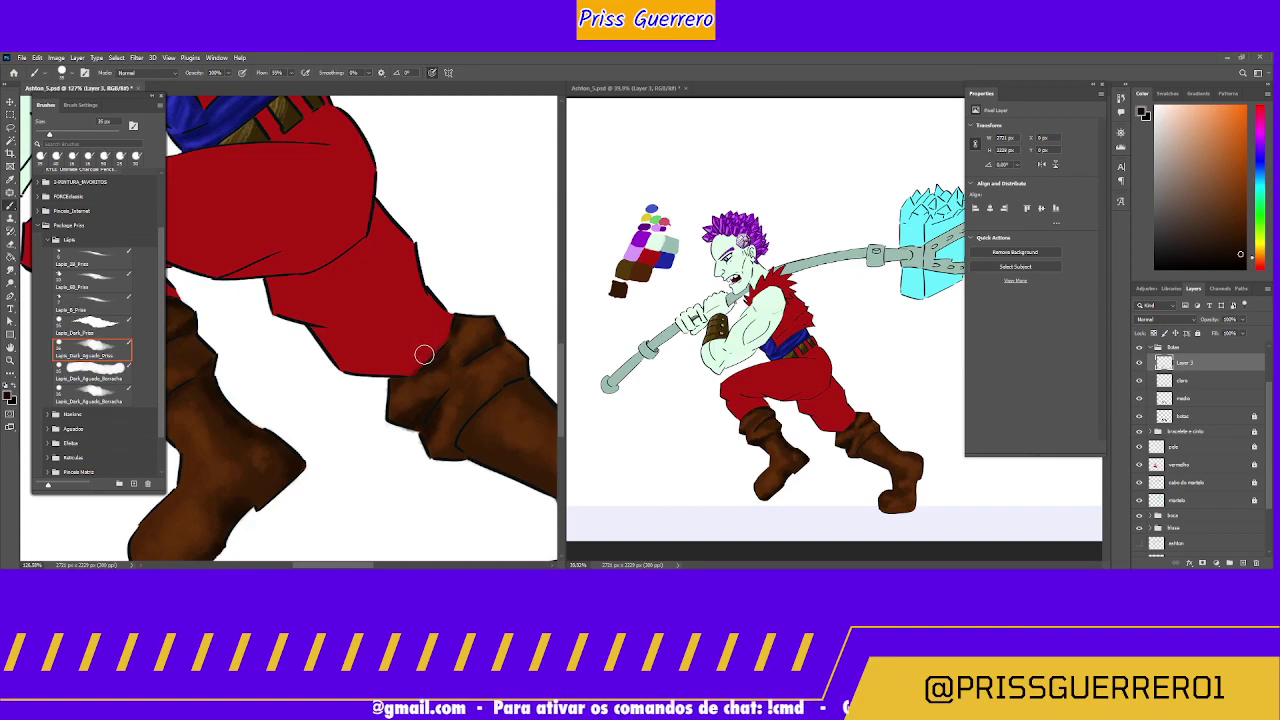
key(bracketleft)
key(bracketleft)
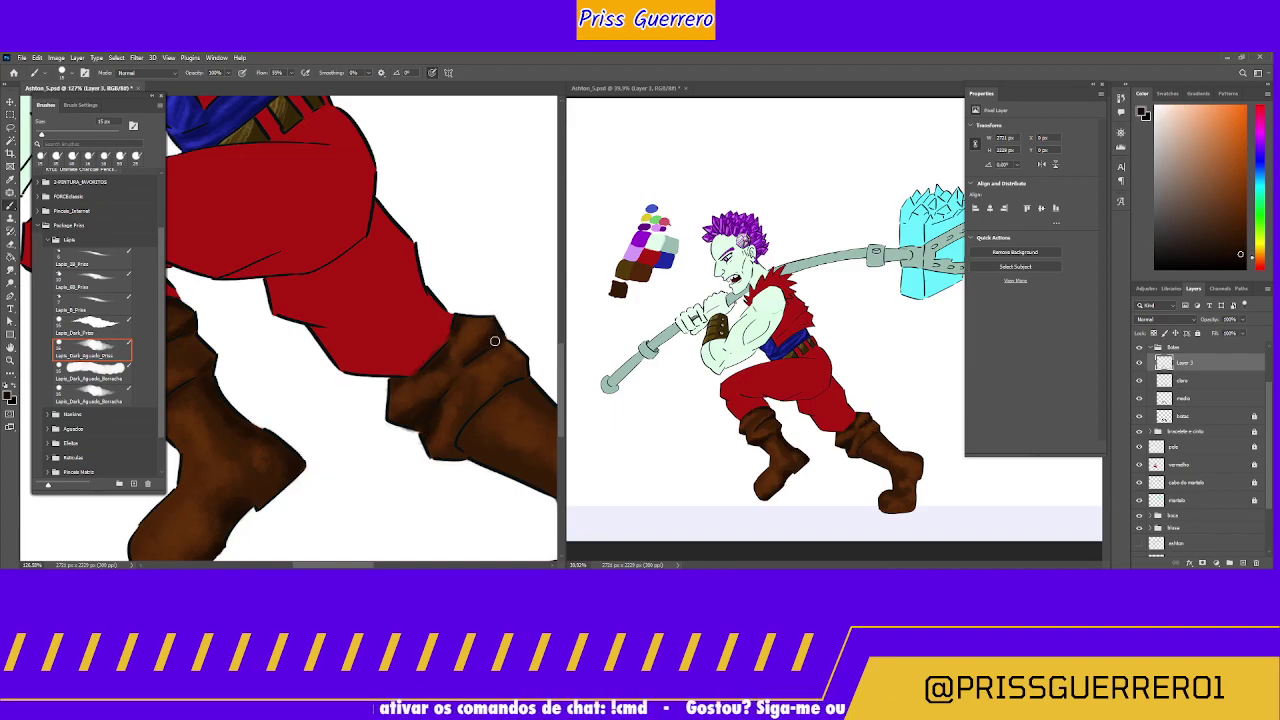
key(bracketright)
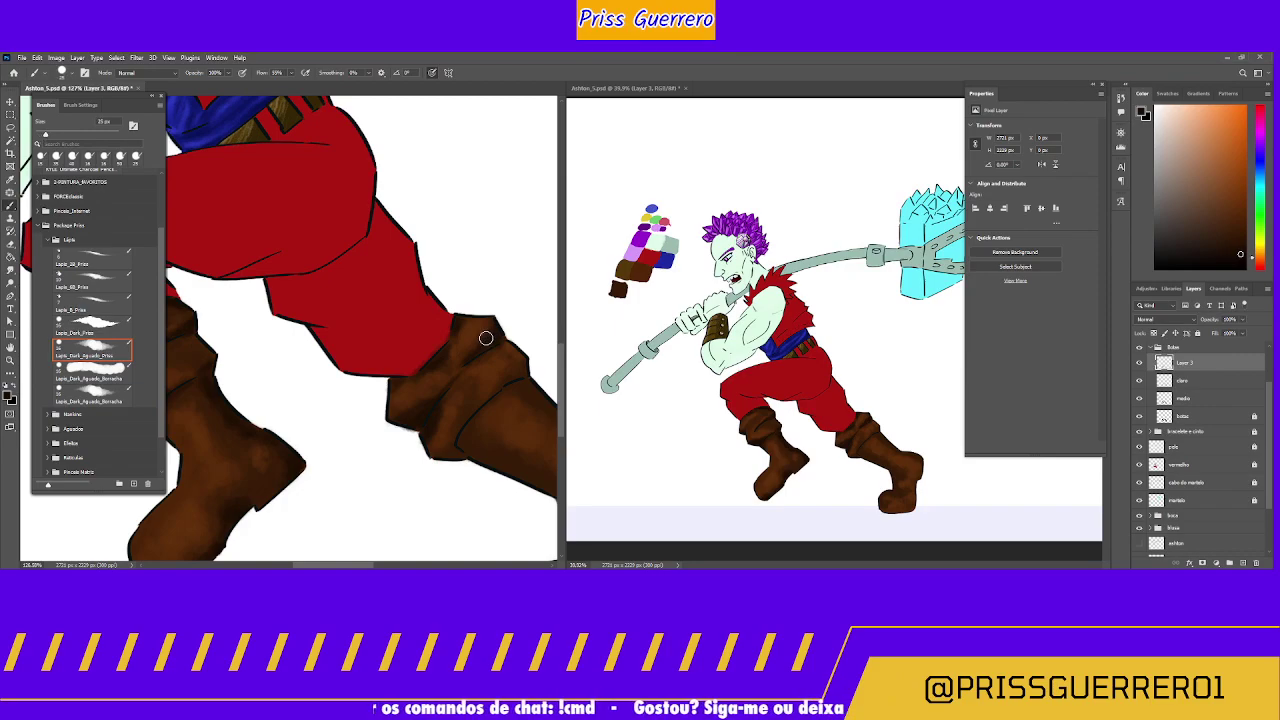
key(bracketright)
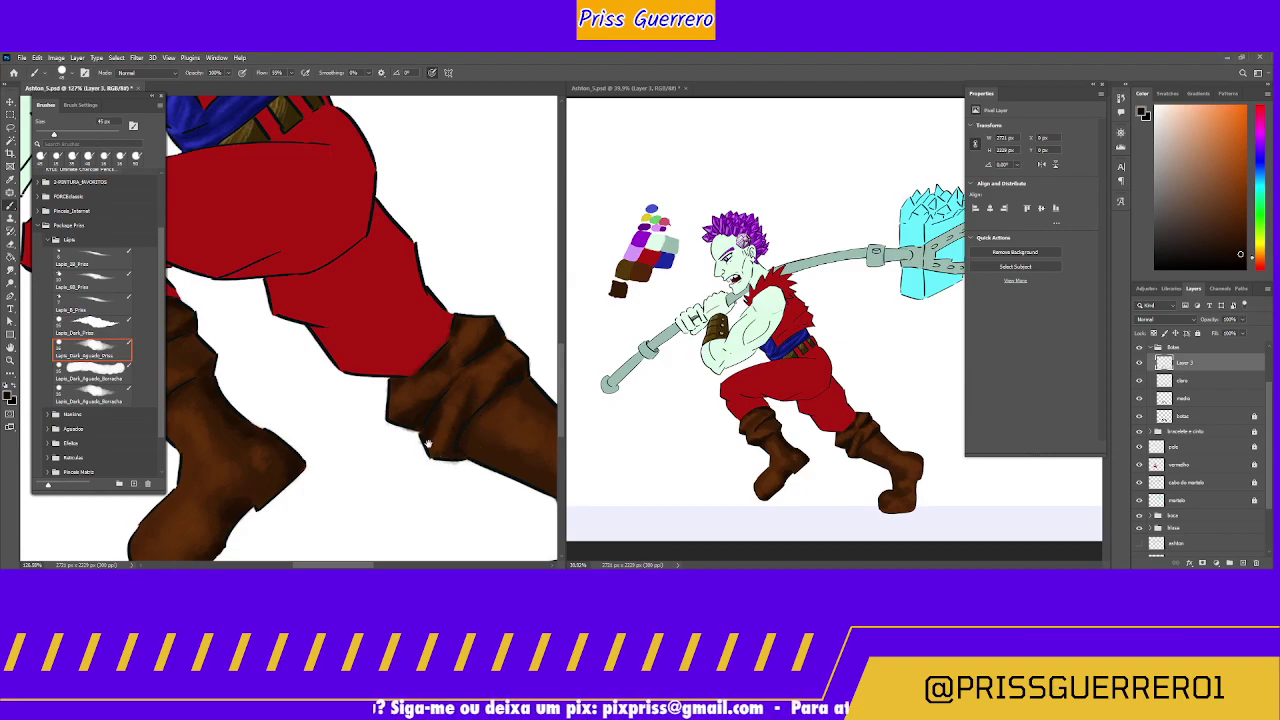
mouse_move(425, 440)
mouse_down()
mouse_move(323, 320)
mouse_move(453, 365)
mouse_move(370, 332)
mouse_move(420, 346)
mouse_move(480, 400)
mouse_move(449, 451)
mouse_move(492, 458)
mouse_move(466, 454)
mouse_move(429, 509)
mouse_move(426, 486)
mouse_move(487, 427)
mouse_move(400, 414)
mouse_move(409, 394)
mouse_move(450, 443)
mouse_move(430, 524)
mouse_move(456, 478)
mouse_move(425, 524)
mouse_move(443, 520)
mouse_move(345, 533)
mouse_move(400, 535)
mouse_move(380, 529)
mouse_up()
drag(467, 381, 467, 373)
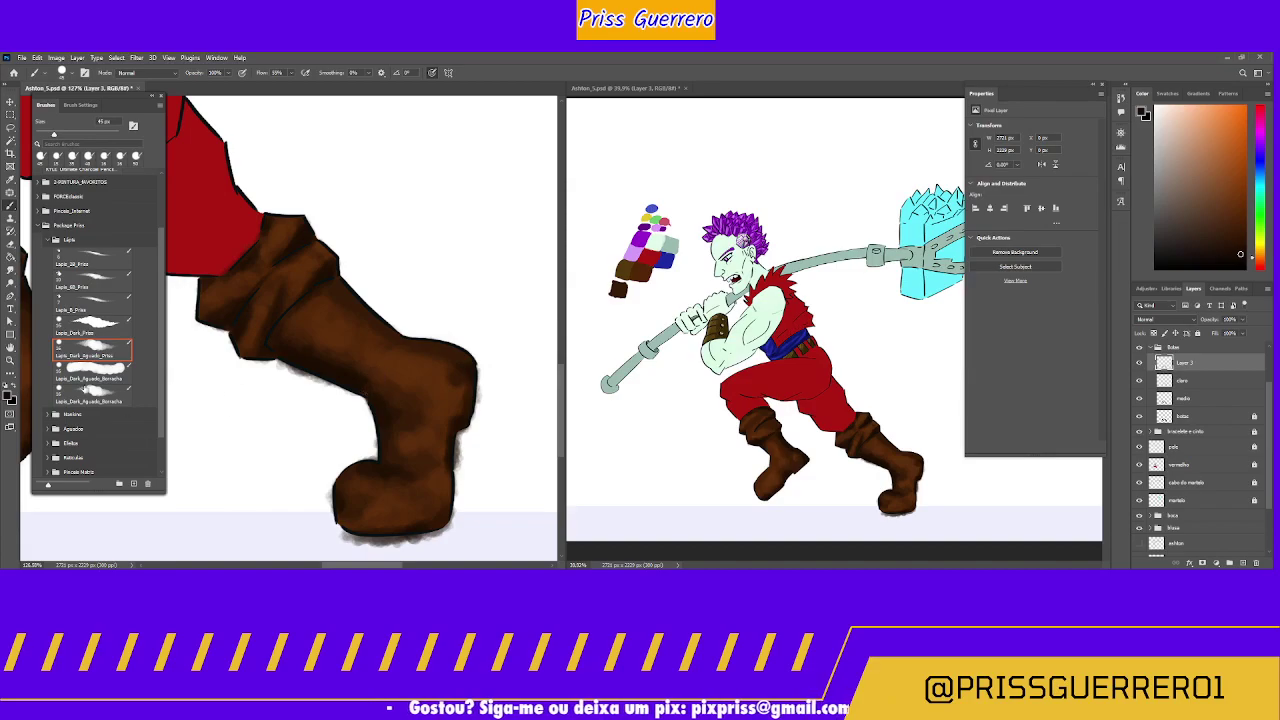
Step: Clear the grey haze outside the cuff's notched lower-left outline with the Lapis_Dark_Aguado_Borracha brush
click(106, 388)
click(92, 395)
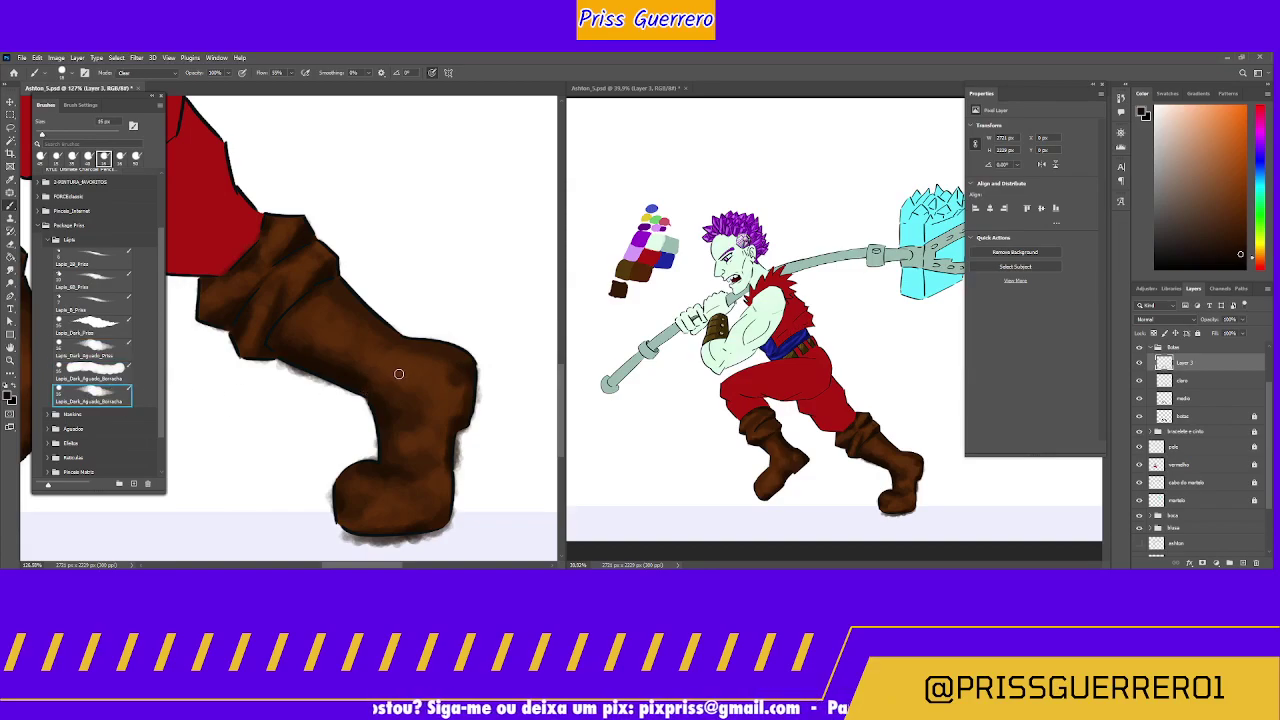
key(bracketright)
key(bracketright)
key(bracketright)
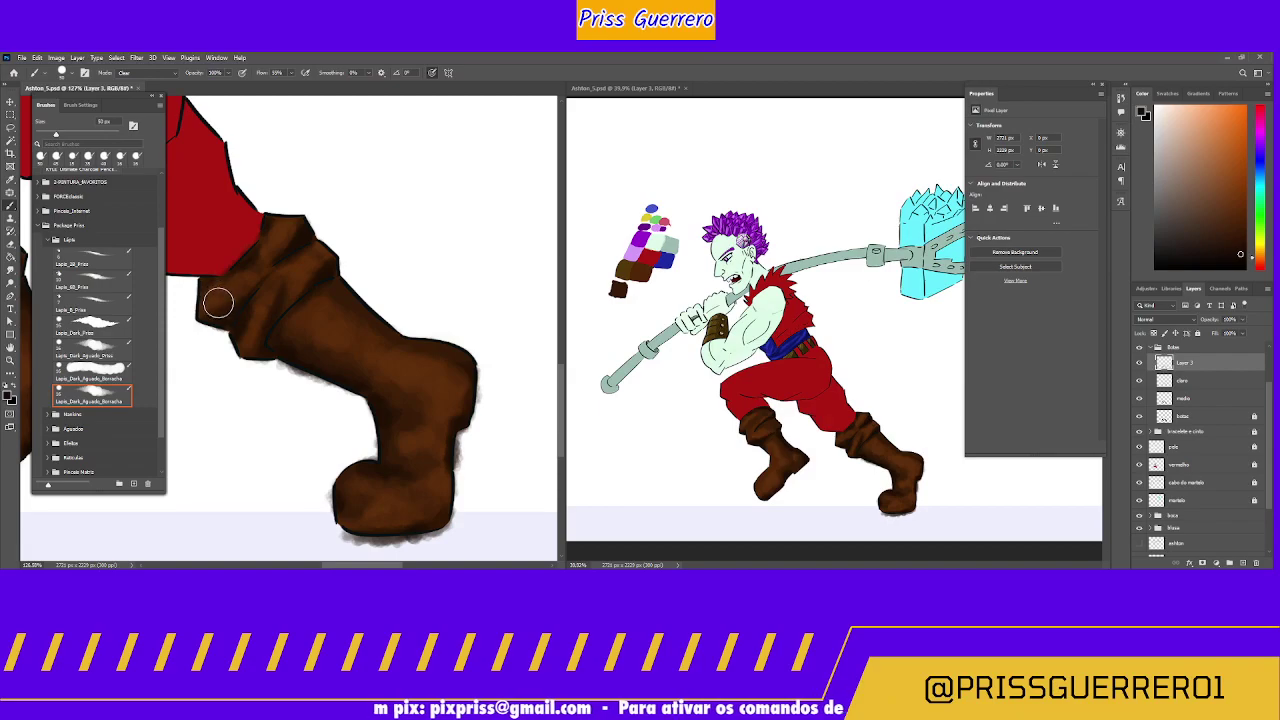
drag(218, 321, 320, 340)
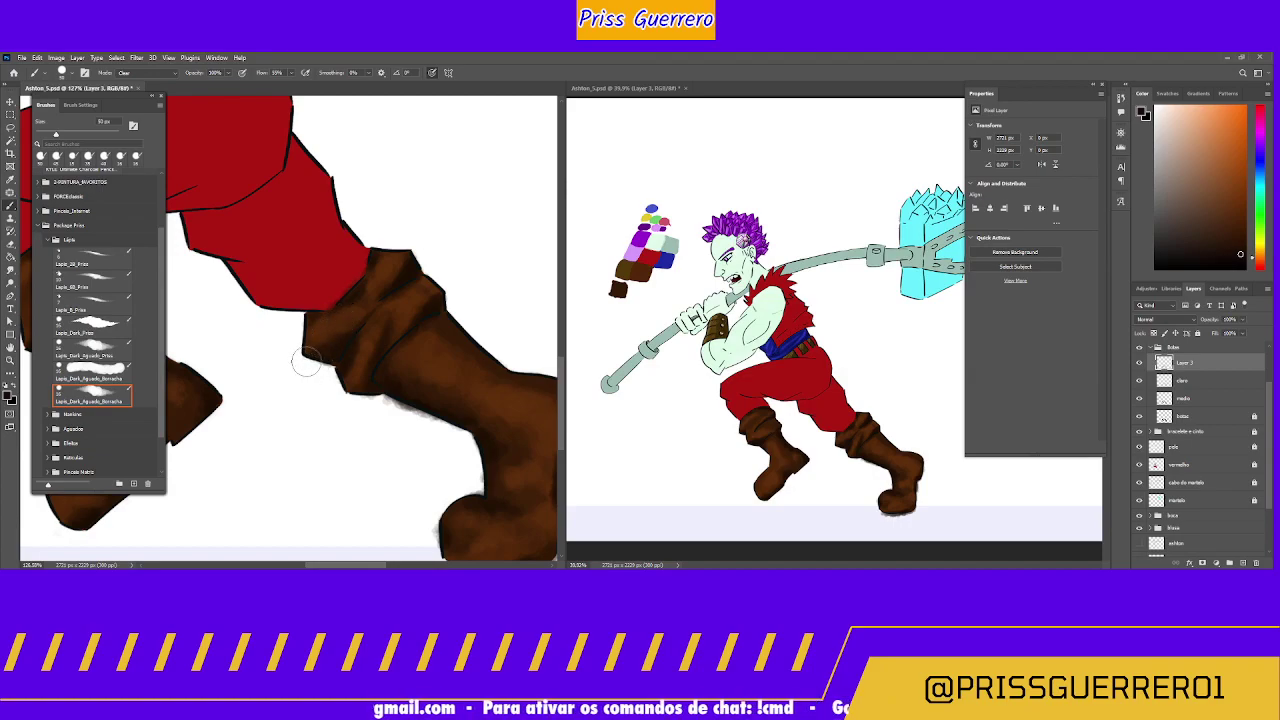
key(z)
drag(309, 366, 345, 317)
click(108, 386)
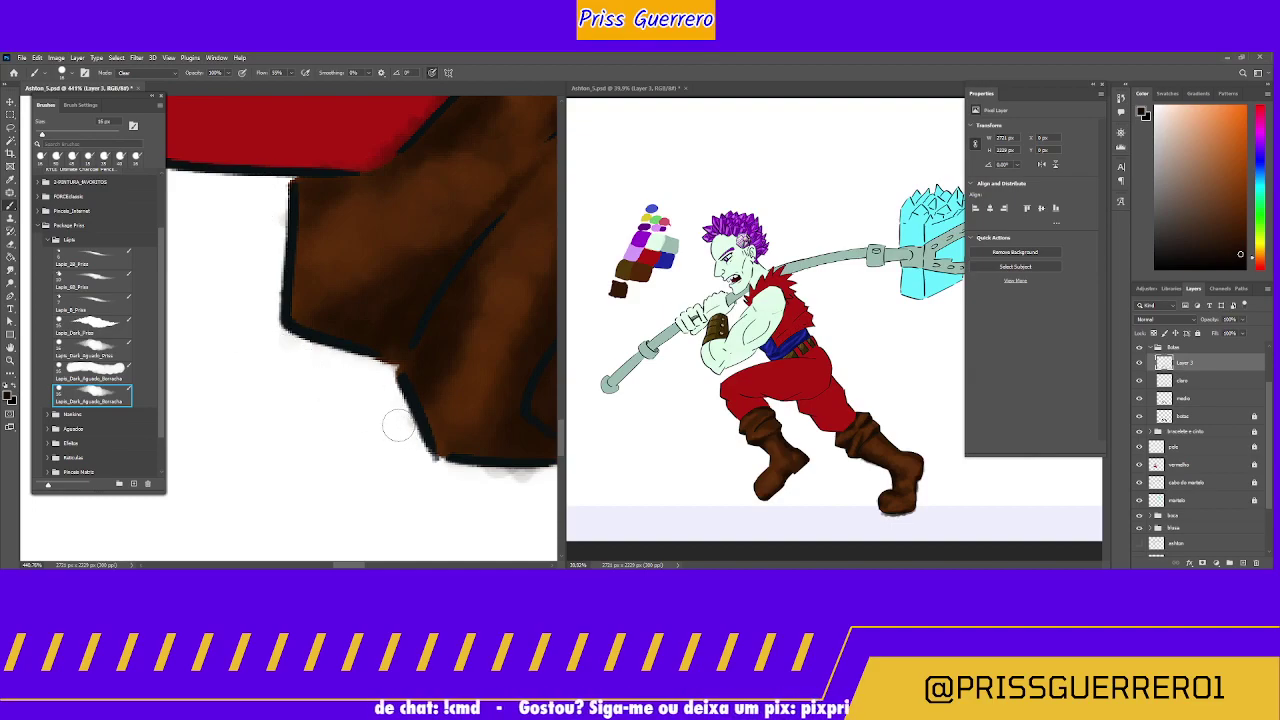
Step: Erase the grey smudge along the boot's lower-left edge with an 8 px Borracha eraser
key(bracketleft)
key(bracketleft)
key(bracketleft)
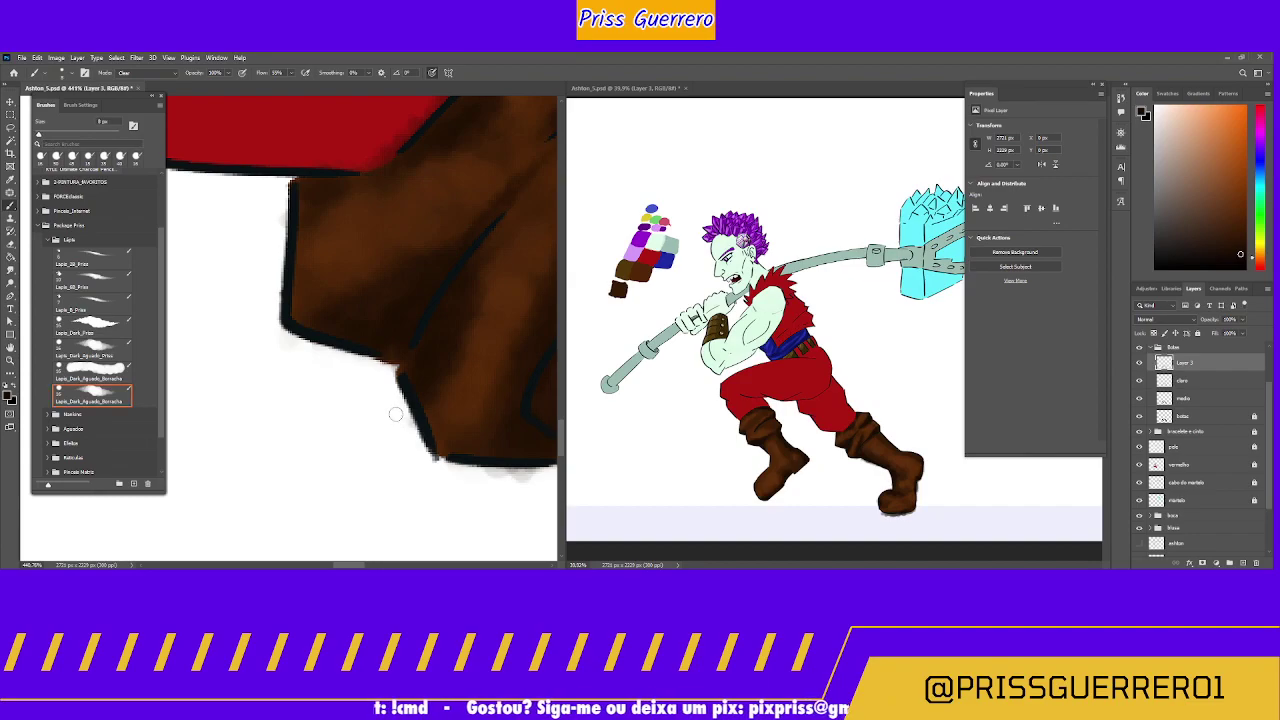
click(115, 370)
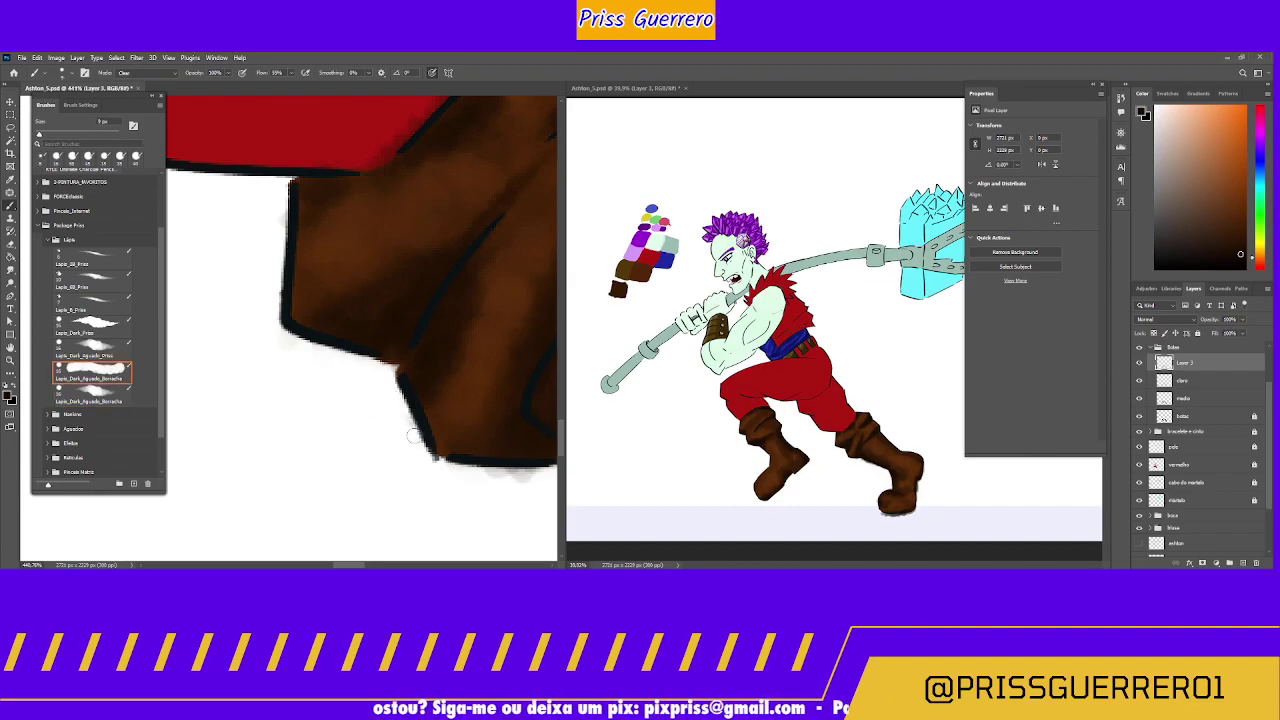
mouse_move(412, 435)
mouse_down()
mouse_move(493, 484)
mouse_move(475, 481)
mouse_move(532, 478)
mouse_up()
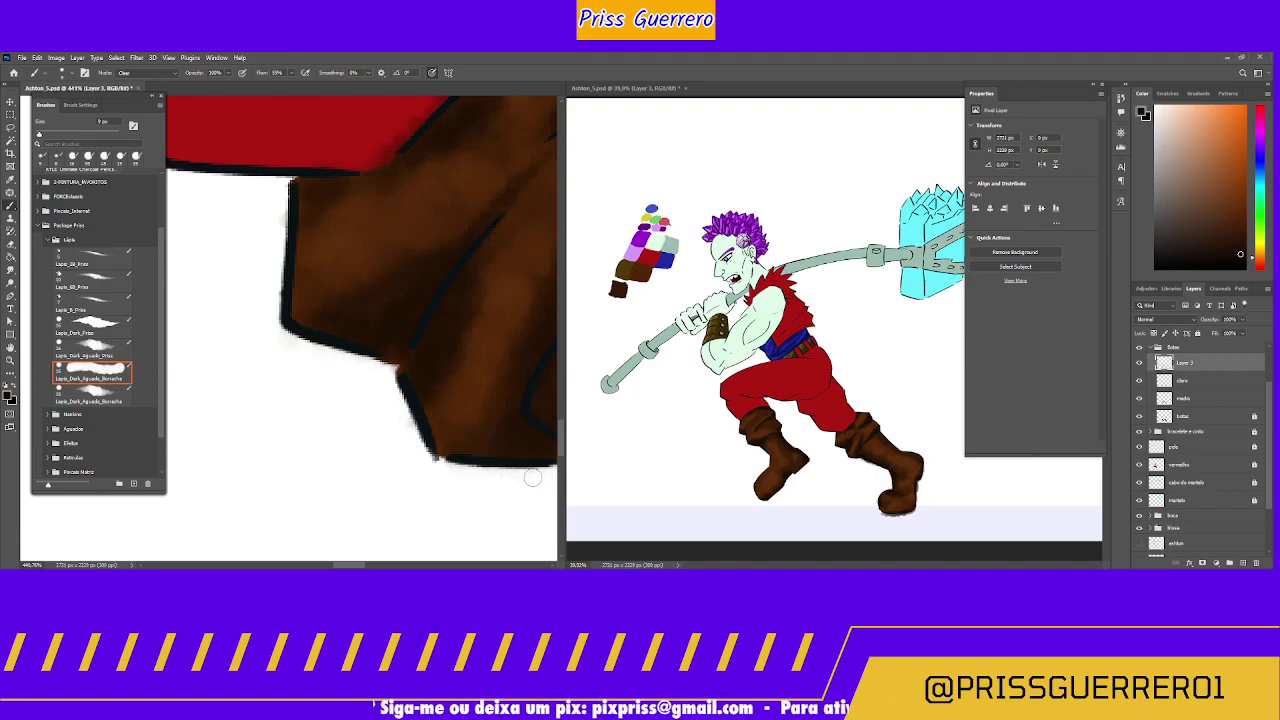
click(1182, 380)
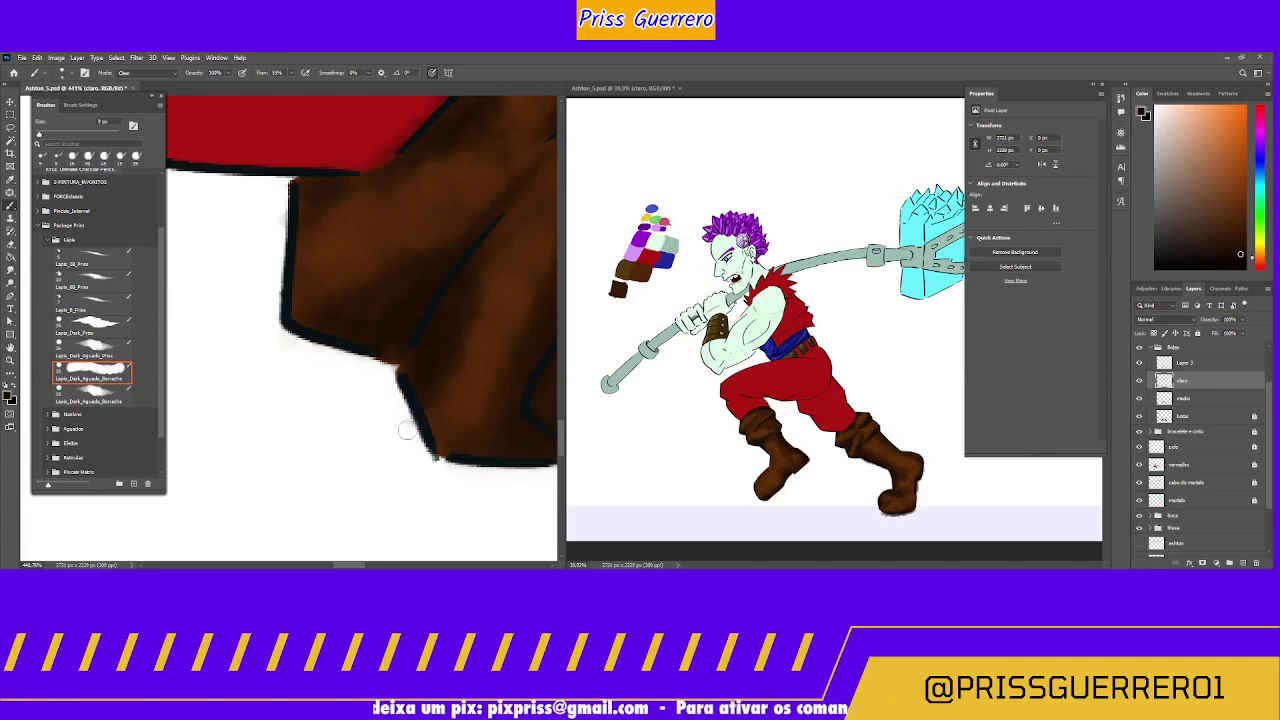
click(1184, 400)
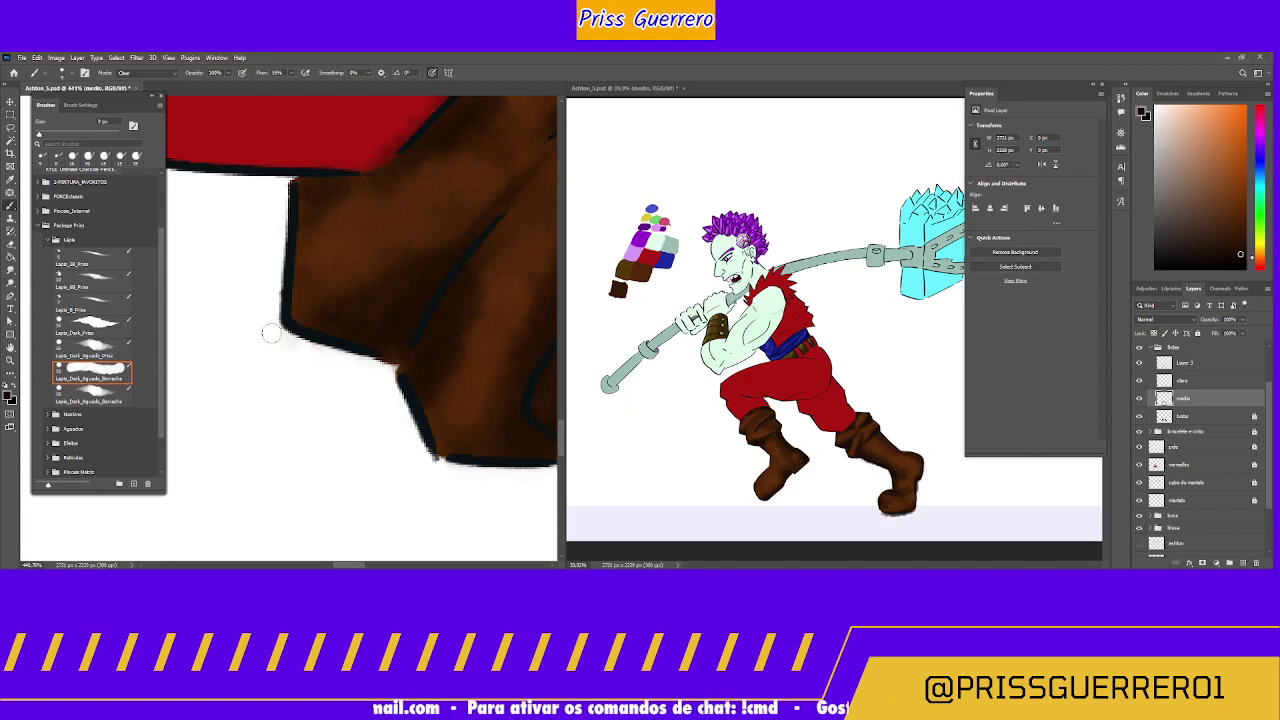
drag(376, 448, 146, 334)
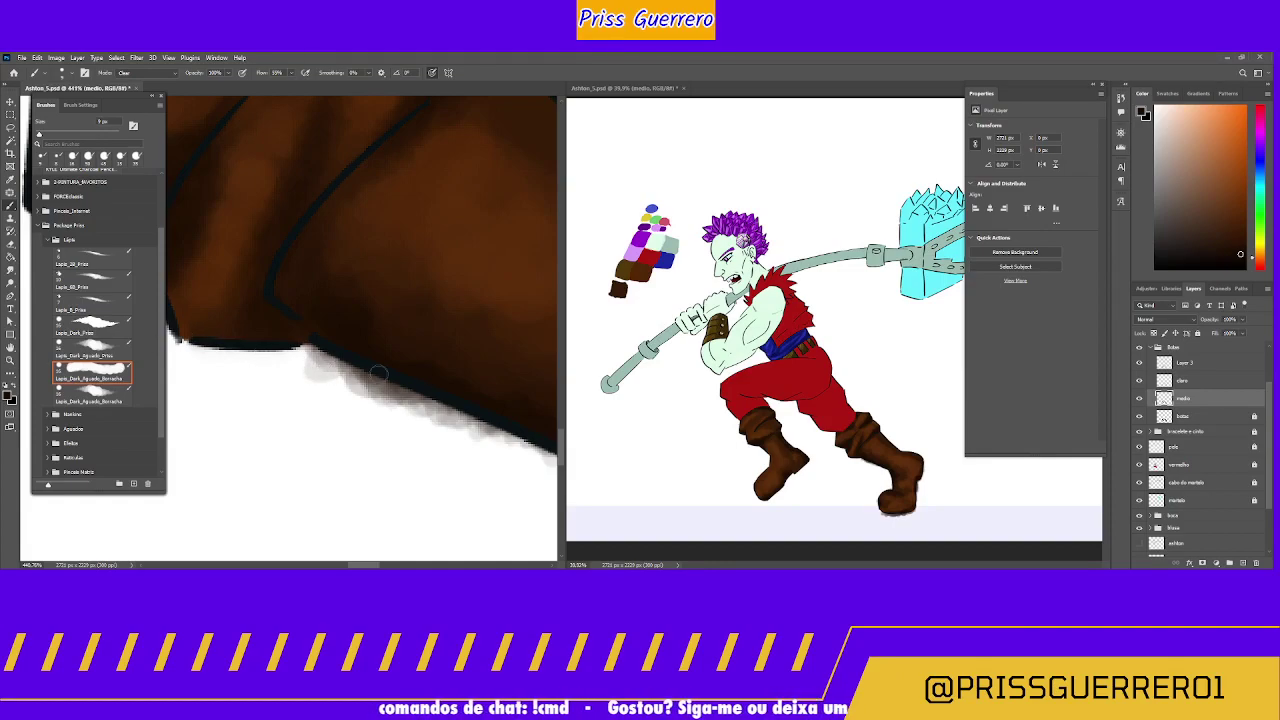
Step: Erase the grey smudge below the boot's lower edge, working through Layer 3, claro and medio
click(1193, 362)
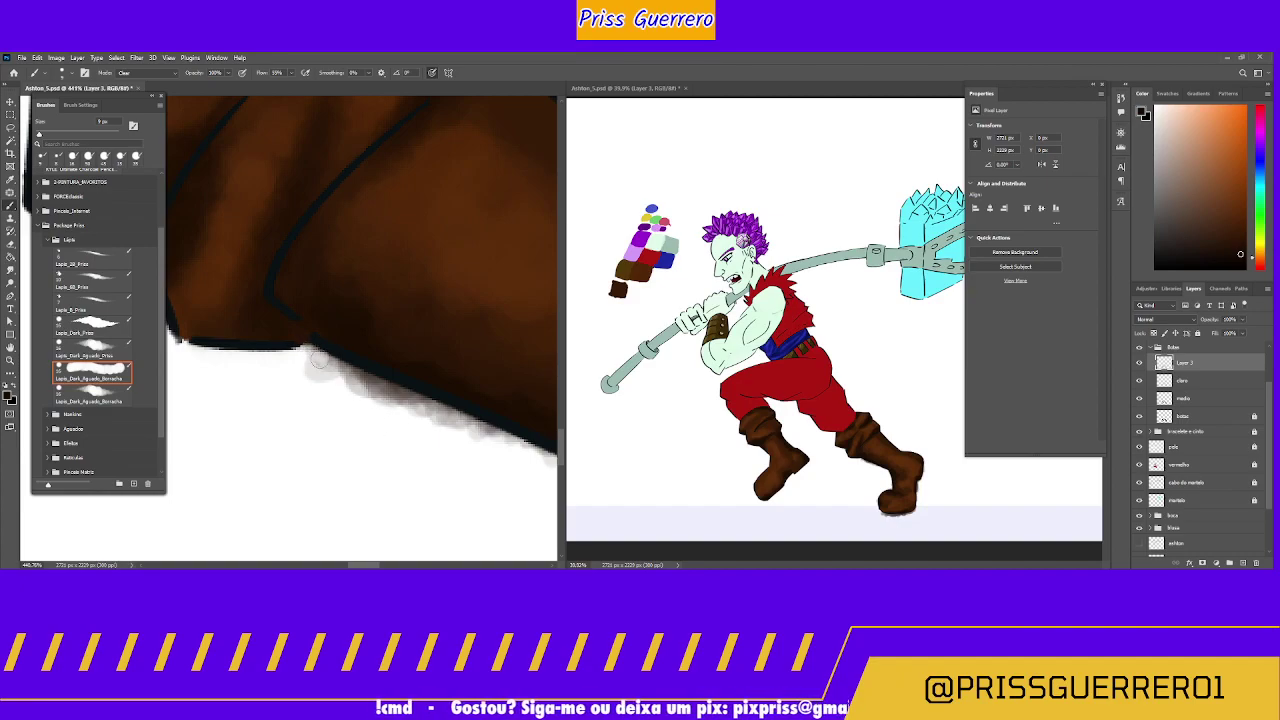
mouse_move(318, 360)
mouse_down()
mouse_move(340, 385)
mouse_move(307, 351)
mouse_move(387, 413)
mouse_move(333, 373)
mouse_move(393, 398)
mouse_move(334, 378)
mouse_move(331, 388)
mouse_move(434, 416)
mouse_move(424, 407)
mouse_move(536, 457)
mouse_move(523, 467)
mouse_move(343, 423)
mouse_up()
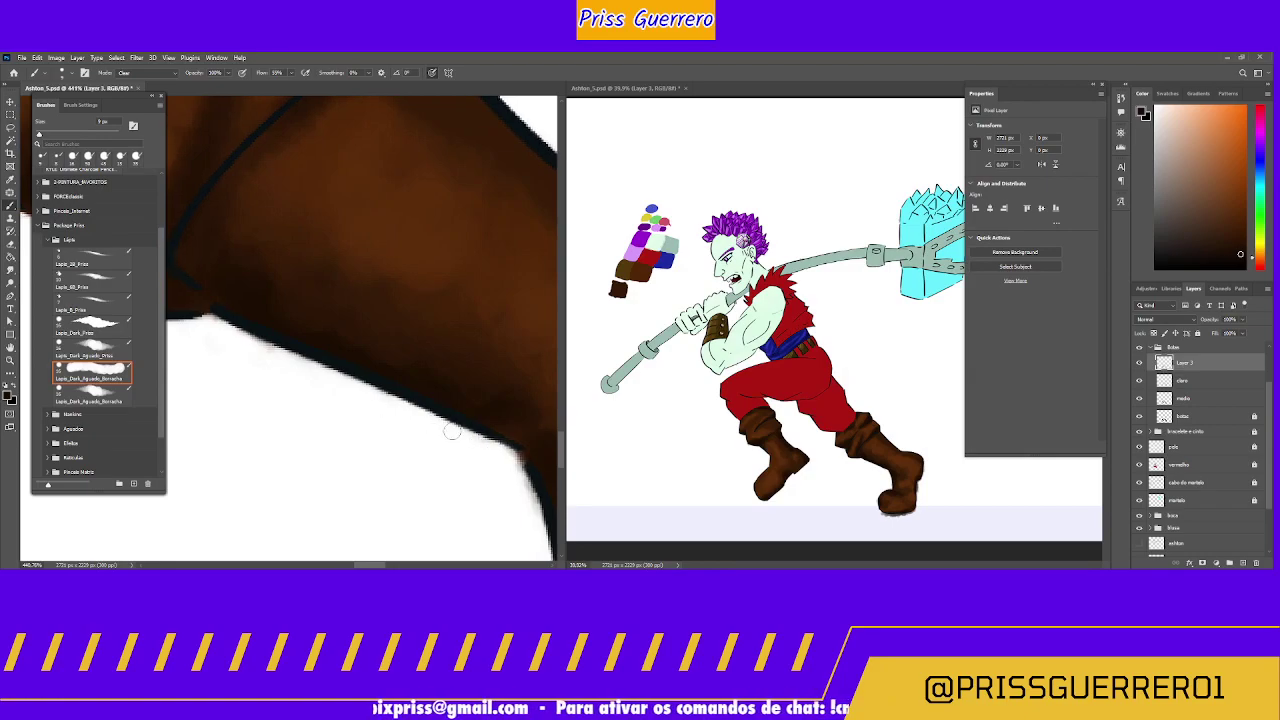
drag(340, 420, 433, 476)
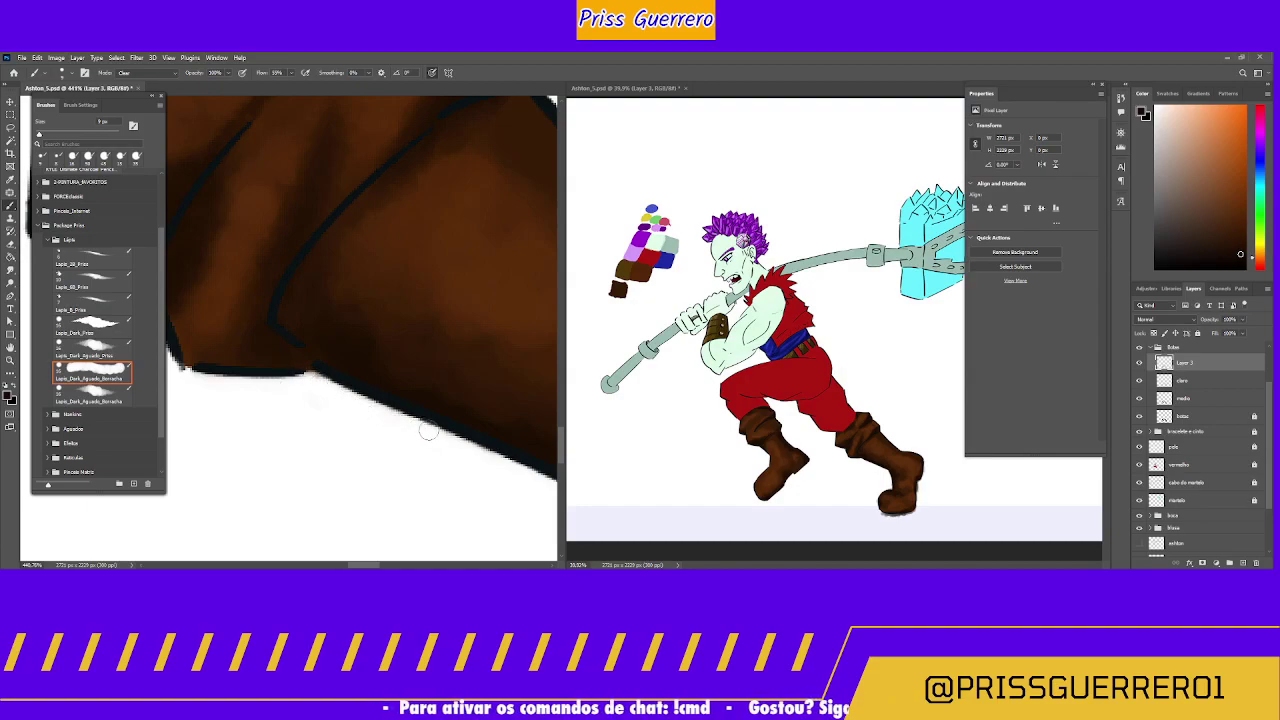
click(1188, 381)
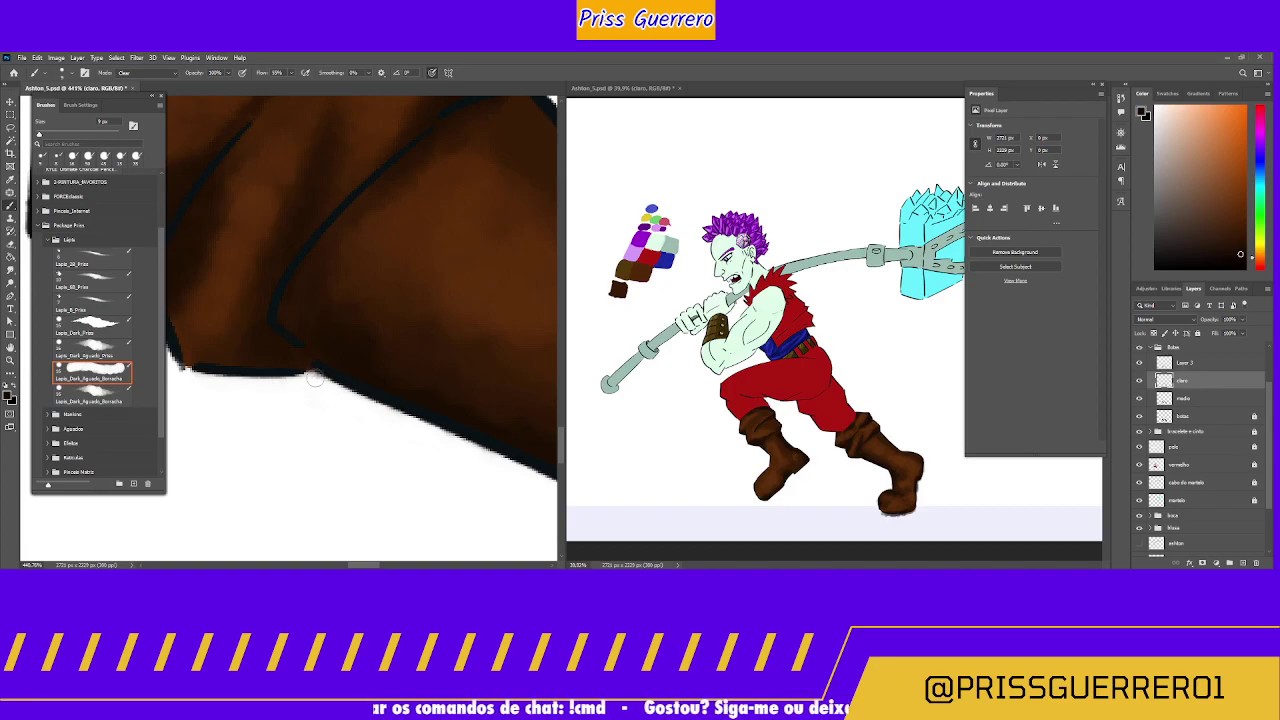
click(1180, 399)
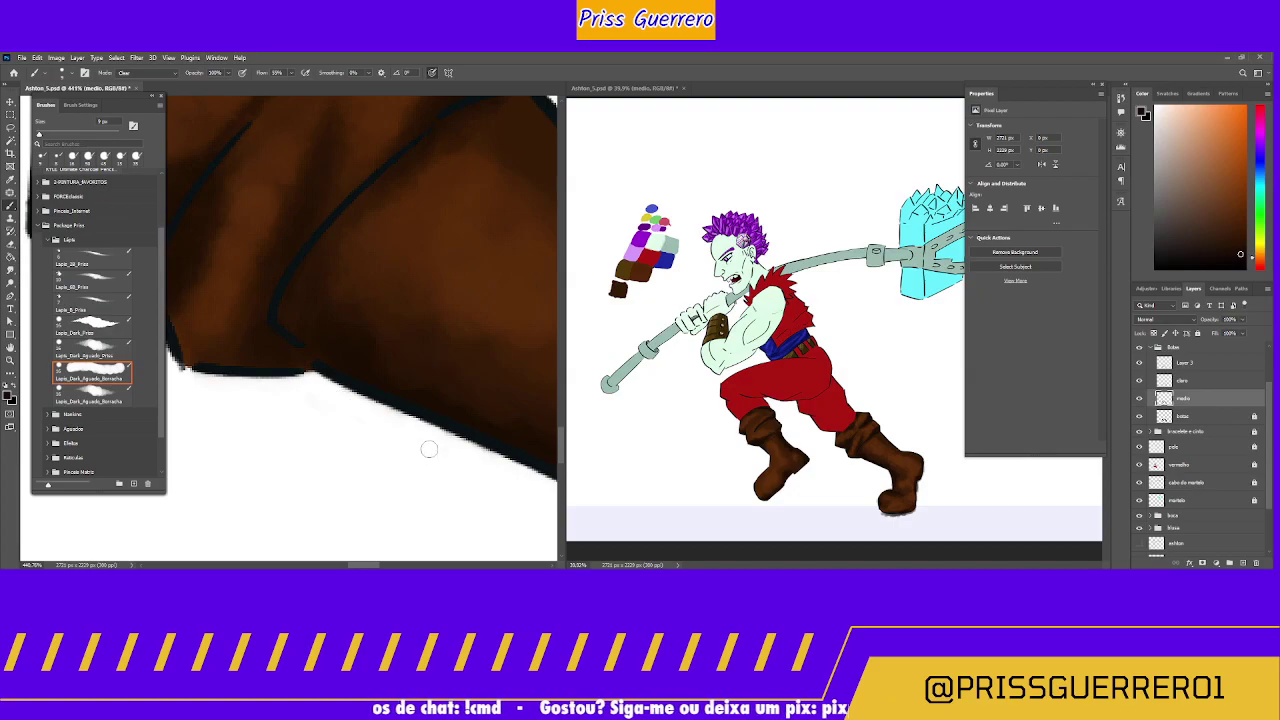
drag(491, 474, 222, 365)
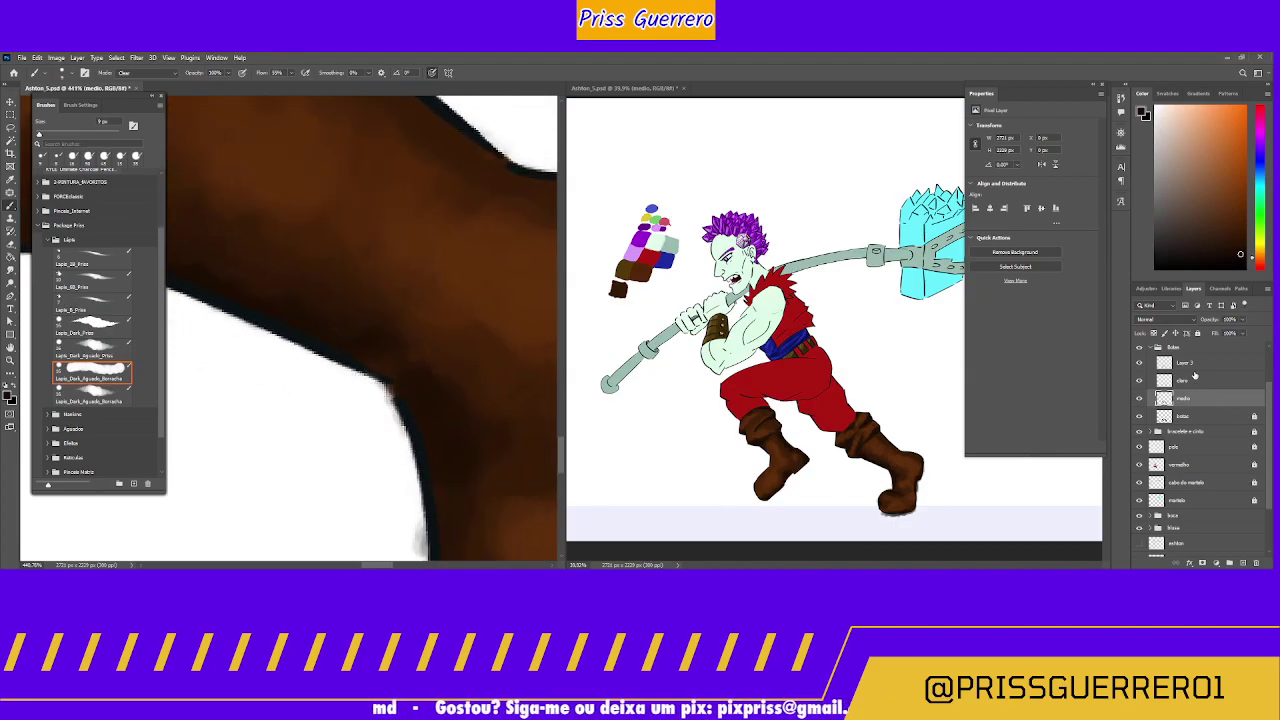
Step: On Layer 3, brush white over the grey smudge left of the boot outline near the sole
click(1189, 368)
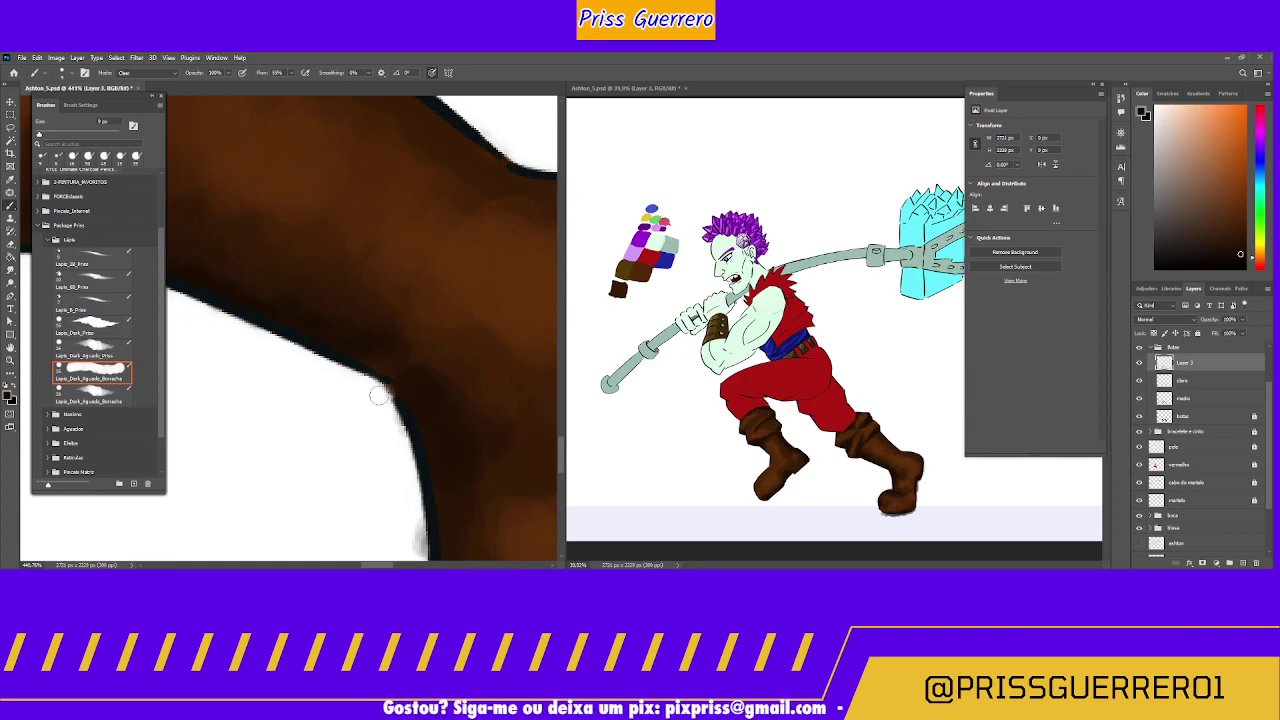
mouse_move(385, 466)
mouse_down()
mouse_move(349, 357)
mouse_move(392, 398)
mouse_move(394, 466)
mouse_move(372, 460)
mouse_up()
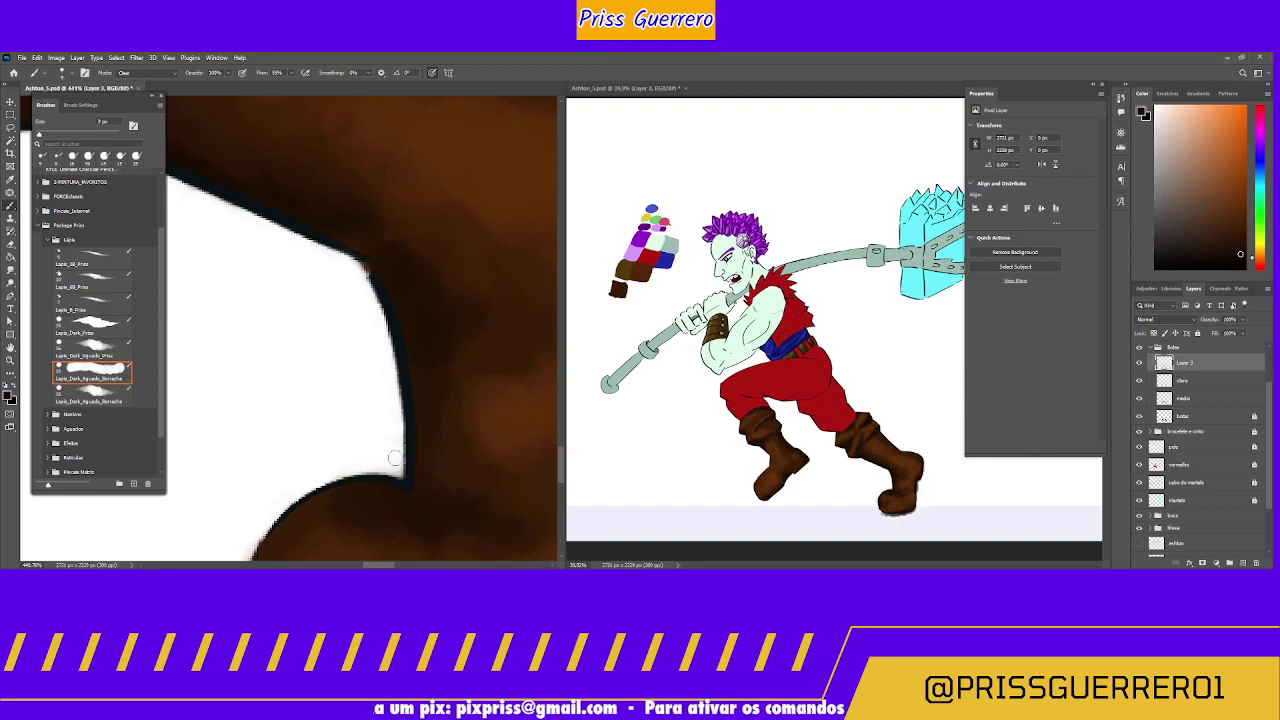
click(1181, 381)
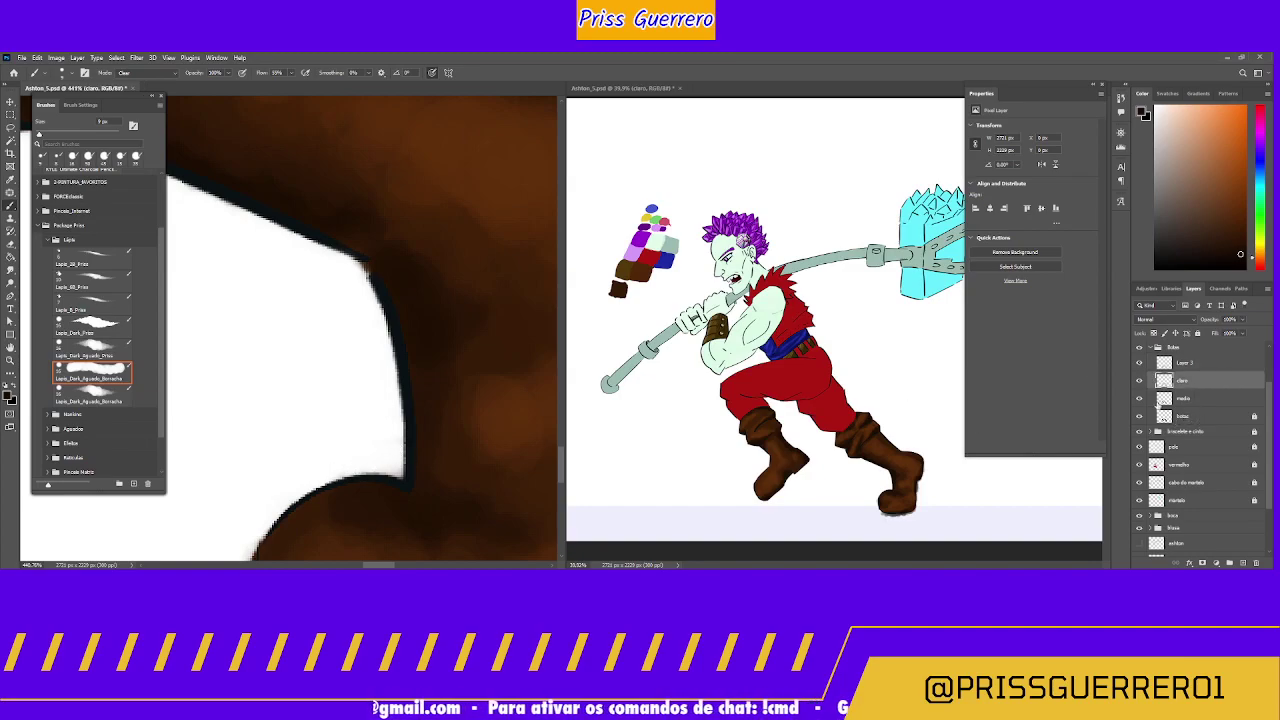
click(1166, 399)
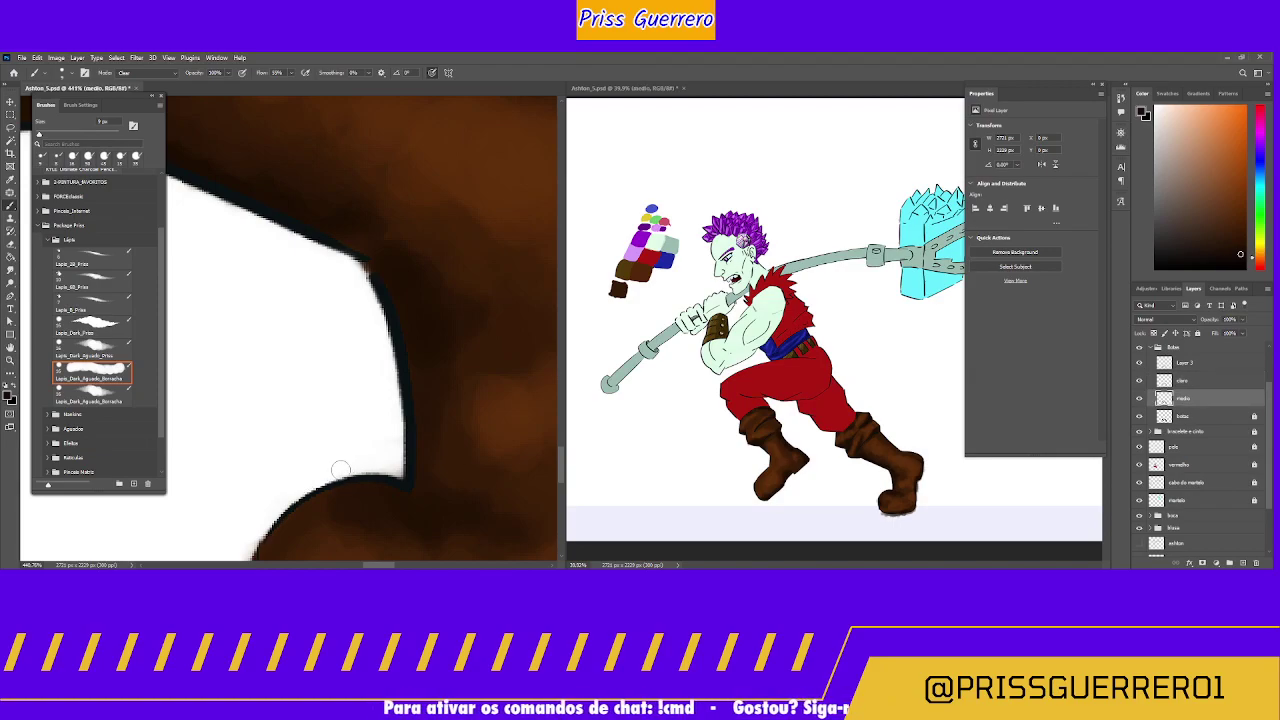
drag(330, 438, 394, 323)
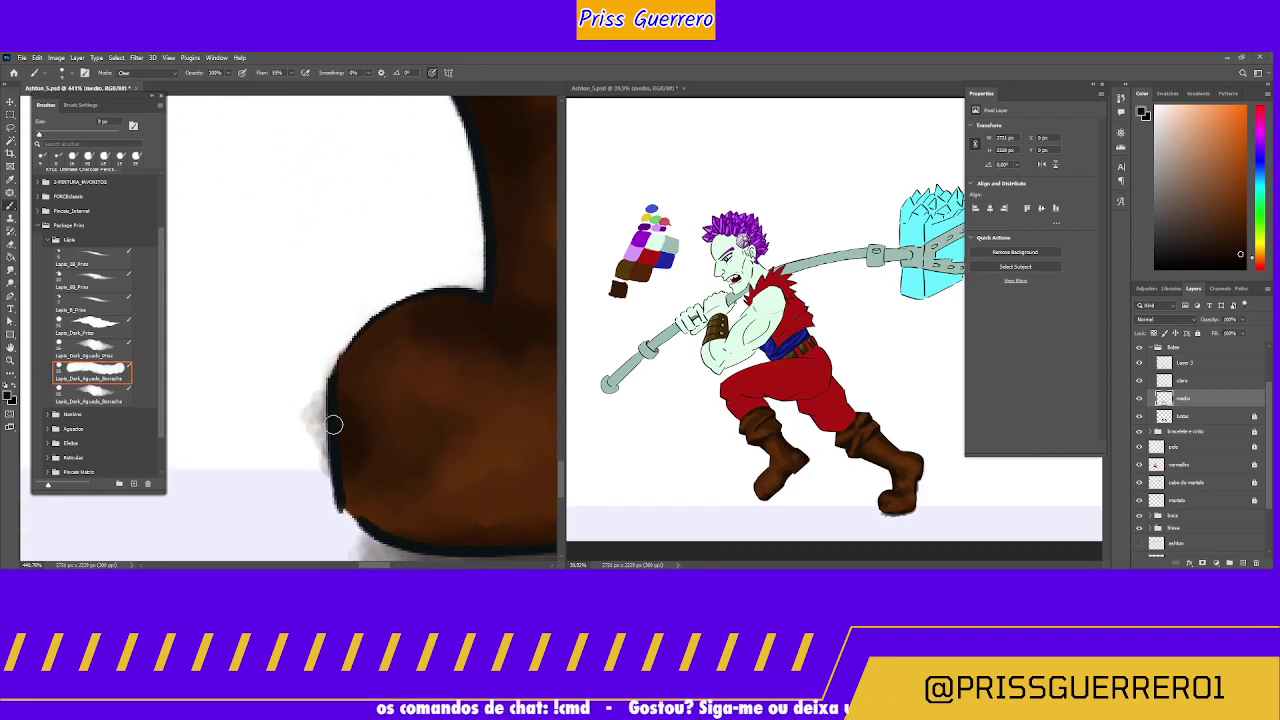
click(1186, 380)
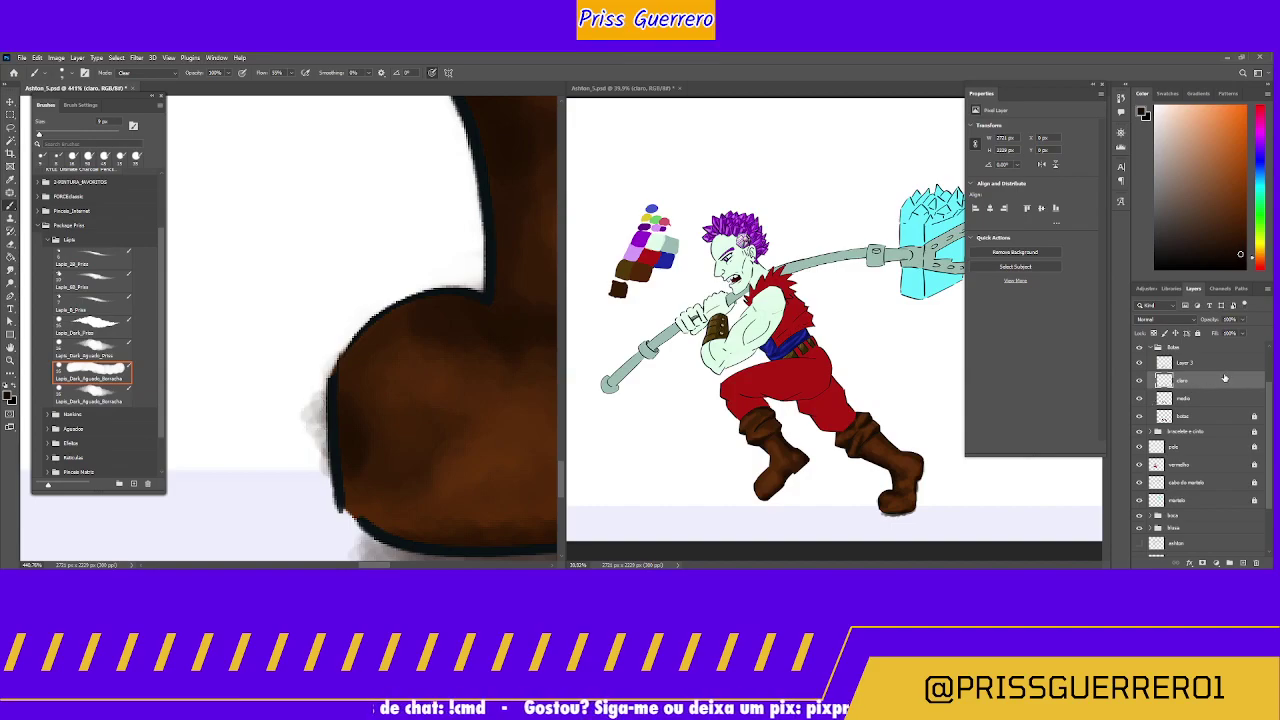
click(1203, 367)
mouse_move(305, 383)
mouse_down()
mouse_move(312, 432)
mouse_move(336, 356)
mouse_move(314, 426)
mouse_move(318, 478)
mouse_move(320, 465)
mouse_up()
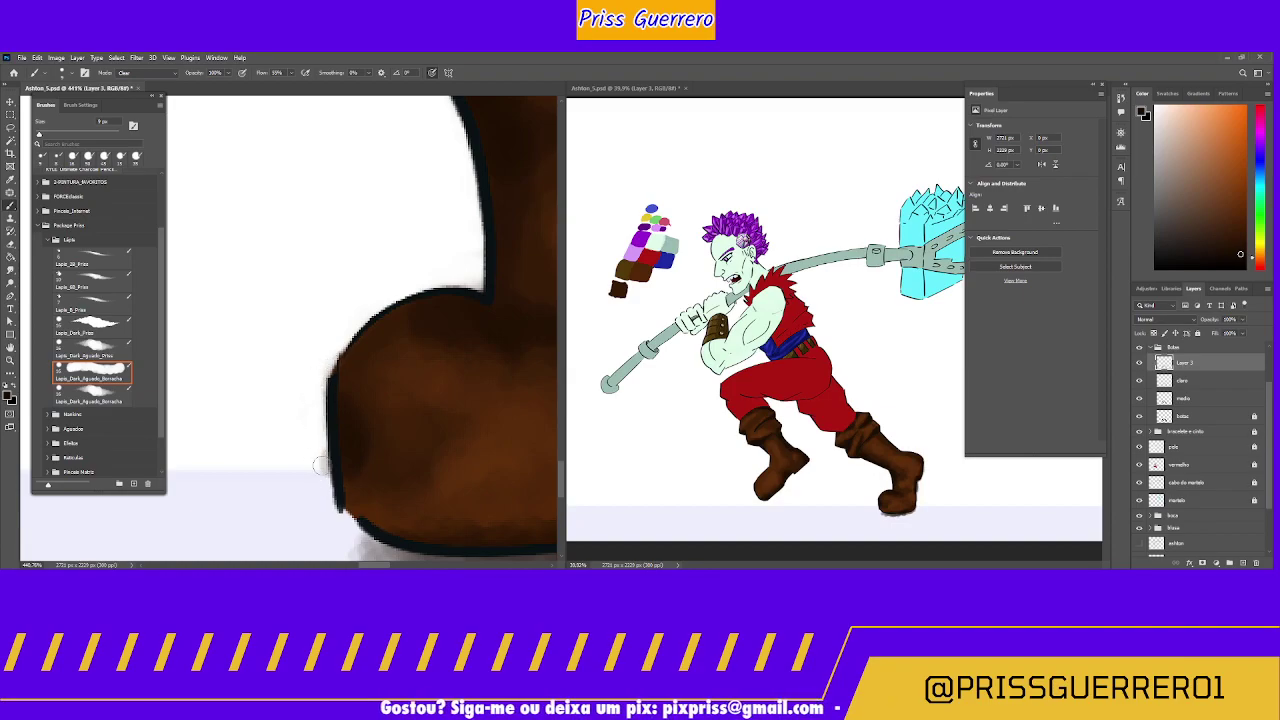
click(1200, 382)
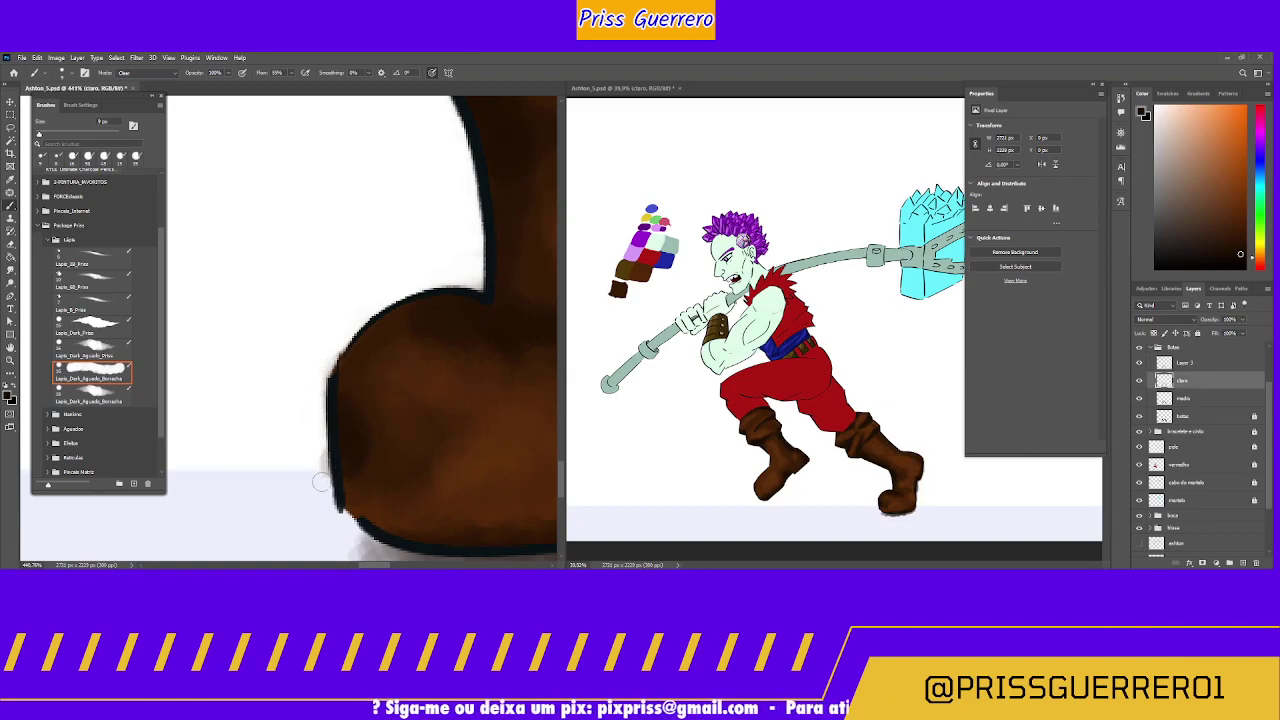
click(1177, 398)
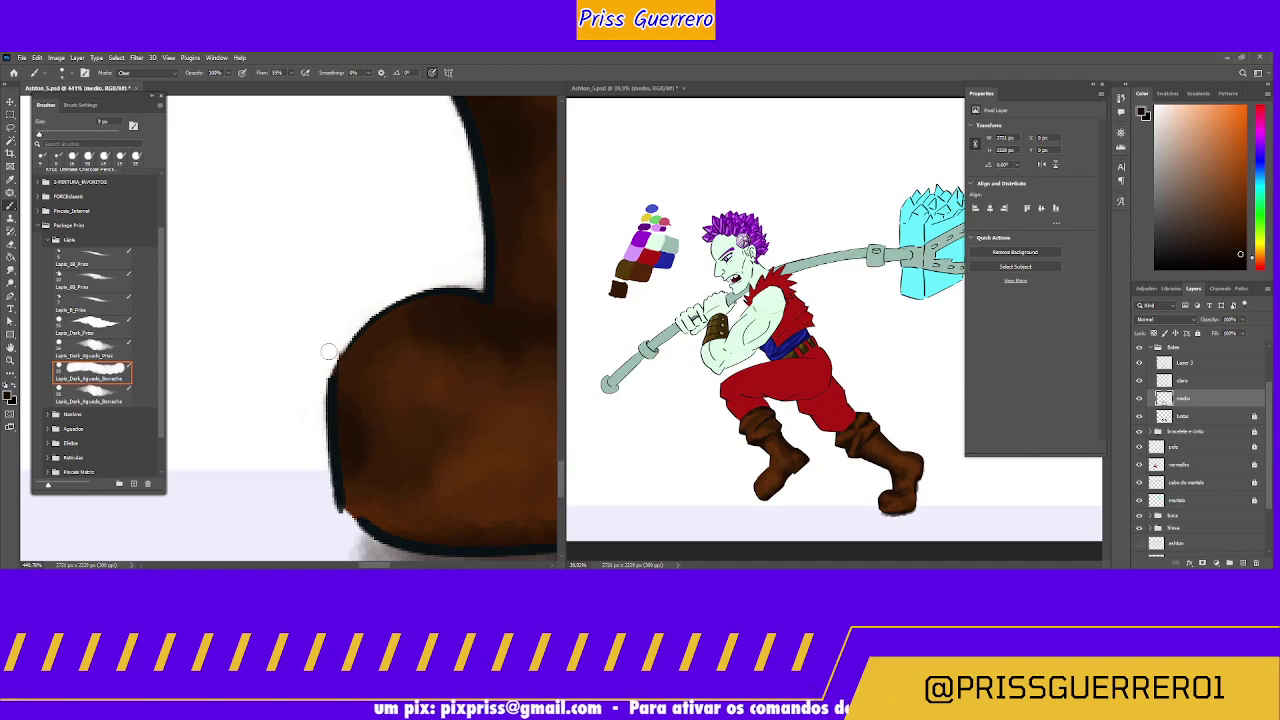
drag(309, 469, 201, 324)
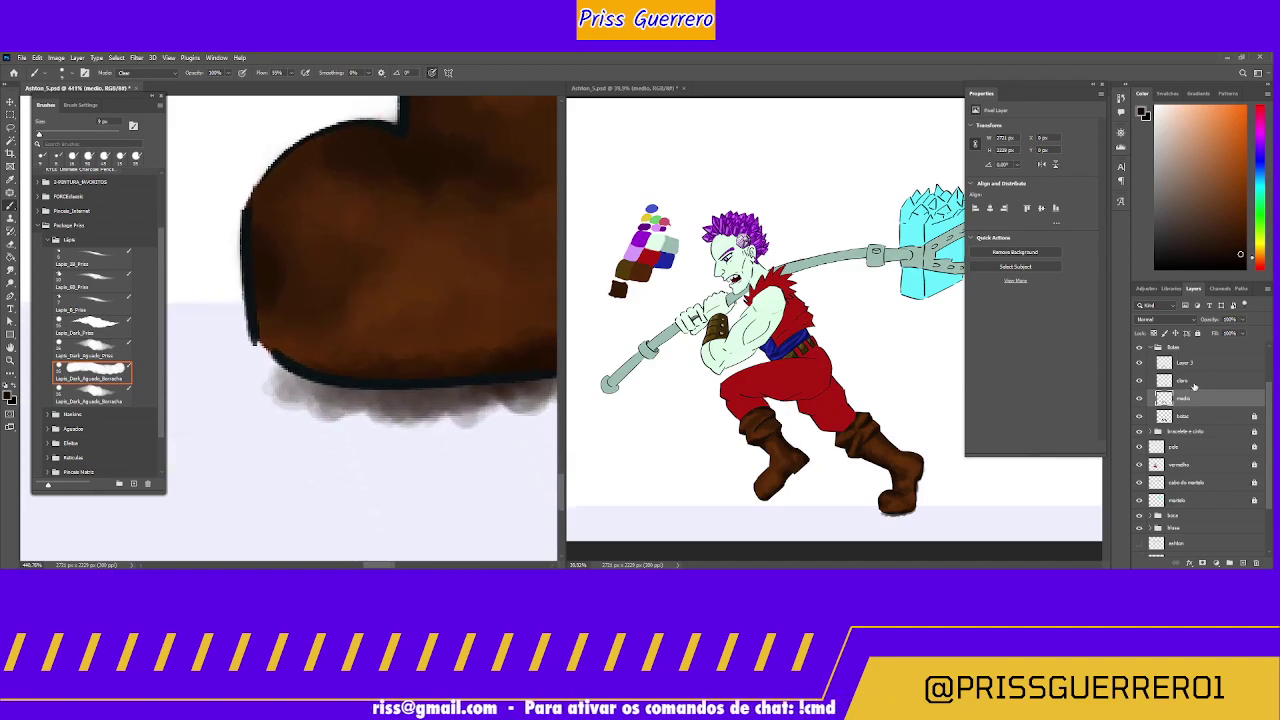
Step: On Layer 3, paint white over the grey haze along the boot's lower-left, right and lower edges
click(1201, 364)
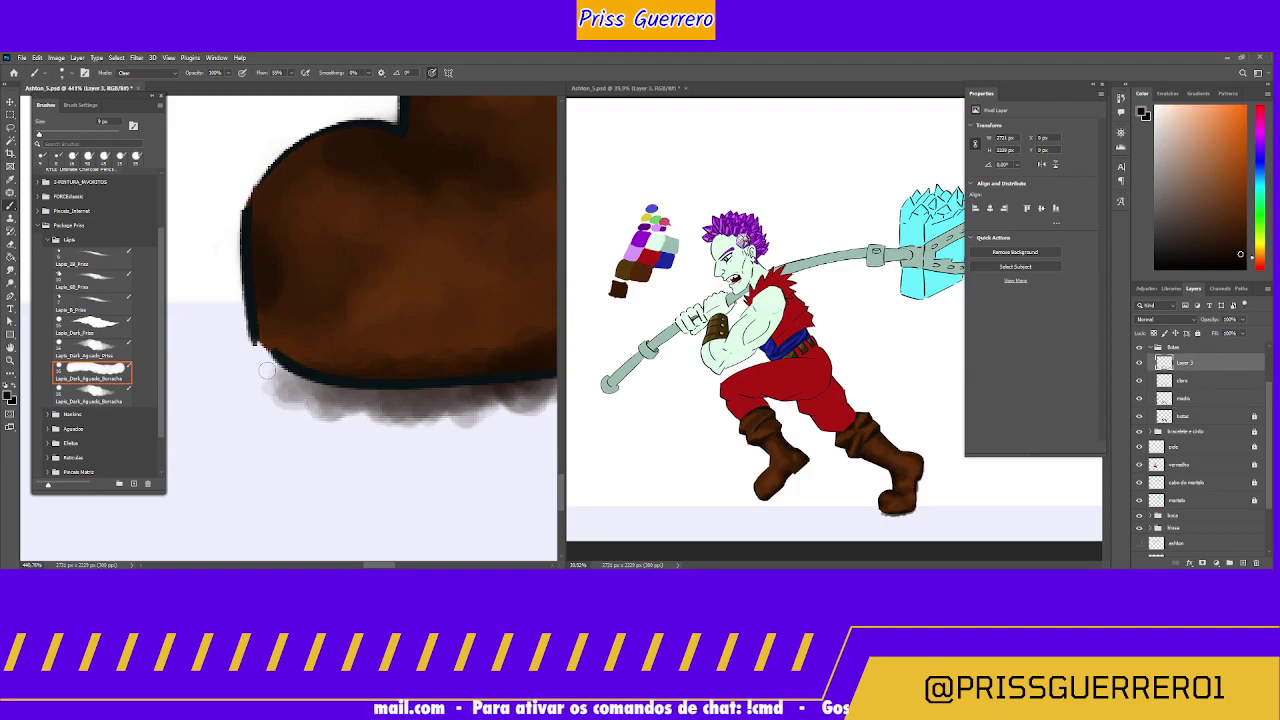
mouse_move(267, 370)
mouse_down()
mouse_move(286, 378)
mouse_move(296, 420)
mouse_move(315, 395)
mouse_move(272, 372)
mouse_move(330, 395)
mouse_move(290, 380)
mouse_move(405, 400)
mouse_move(310, 416)
mouse_move(350, 406)
mouse_move(411, 419)
mouse_move(440, 405)
mouse_move(390, 395)
mouse_move(480, 400)
mouse_move(455, 425)
mouse_move(490, 410)
mouse_move(379, 412)
mouse_move(470, 388)
mouse_move(430, 392)
mouse_move(462, 398)
mouse_move(460, 418)
mouse_move(437, 409)
mouse_move(490, 376)
mouse_move(398, 368)
mouse_move(440, 350)
mouse_move(430, 345)
mouse_move(455, 358)
mouse_move(440, 368)
mouse_move(475, 325)
mouse_move(462, 337)
mouse_up()
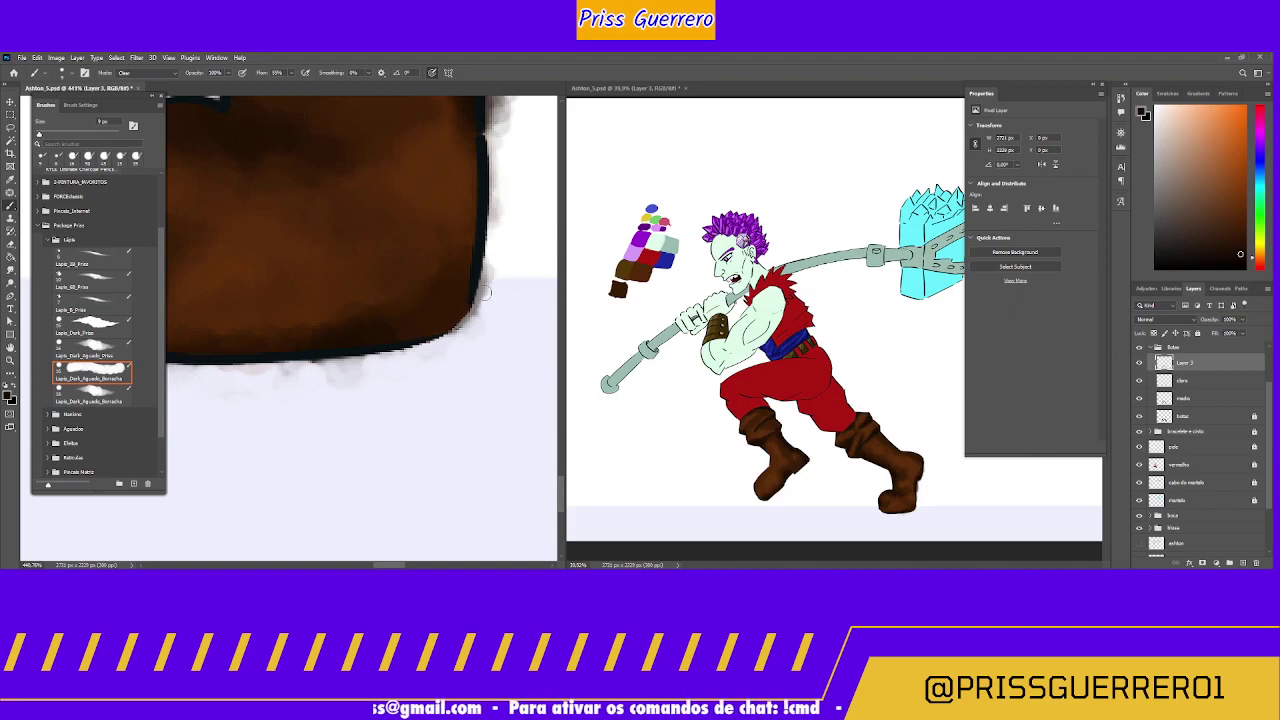
mouse_move(484, 292)
mouse_down()
mouse_move(488, 272)
mouse_move(453, 335)
mouse_up()
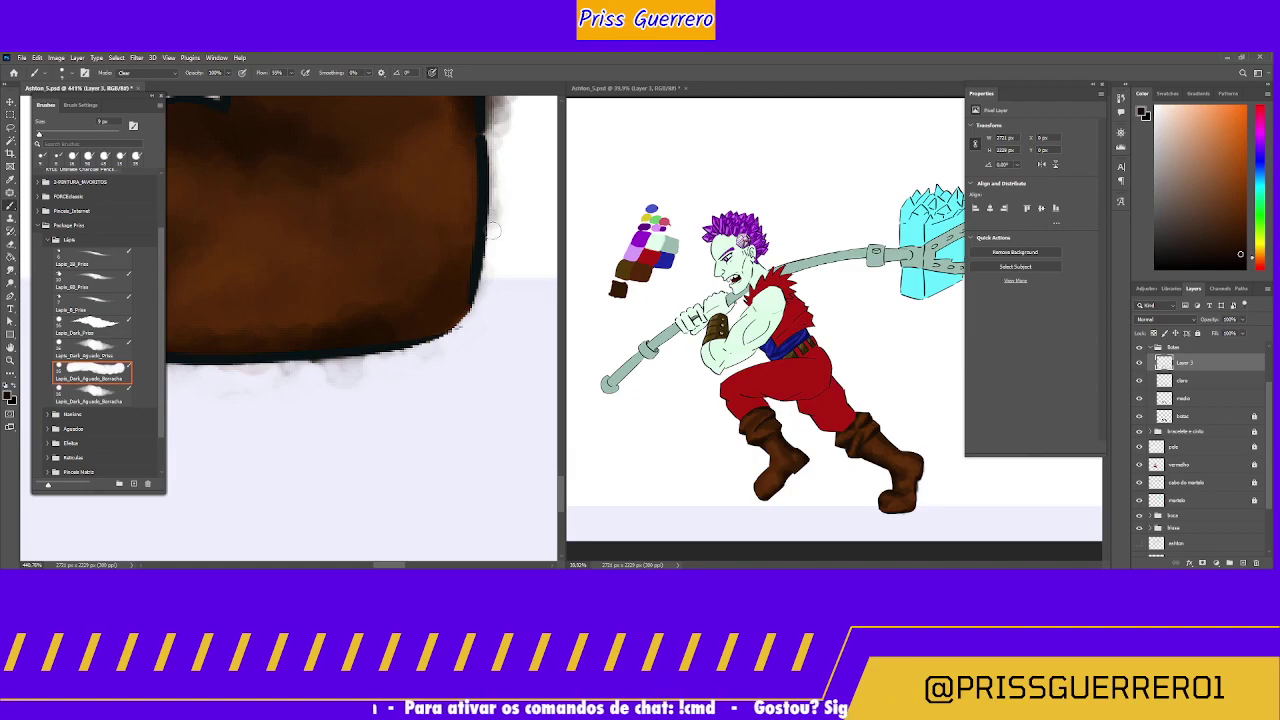
click(1178, 381)
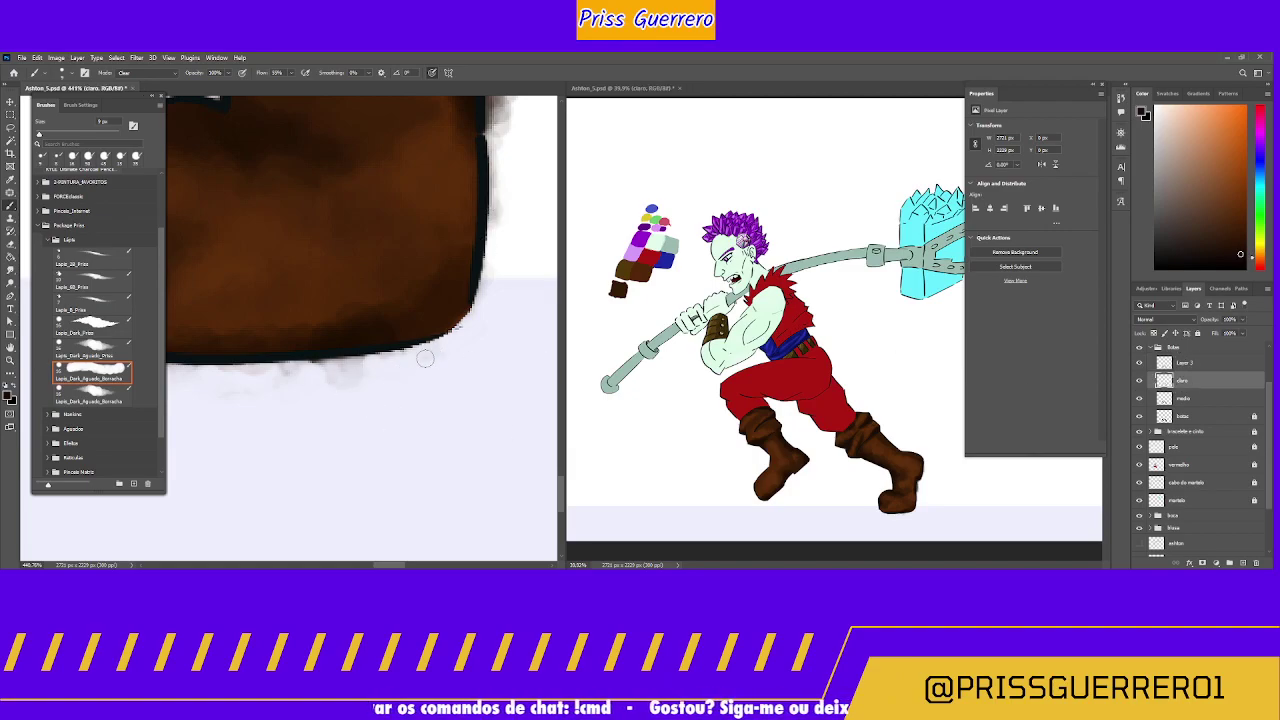
click(1193, 397)
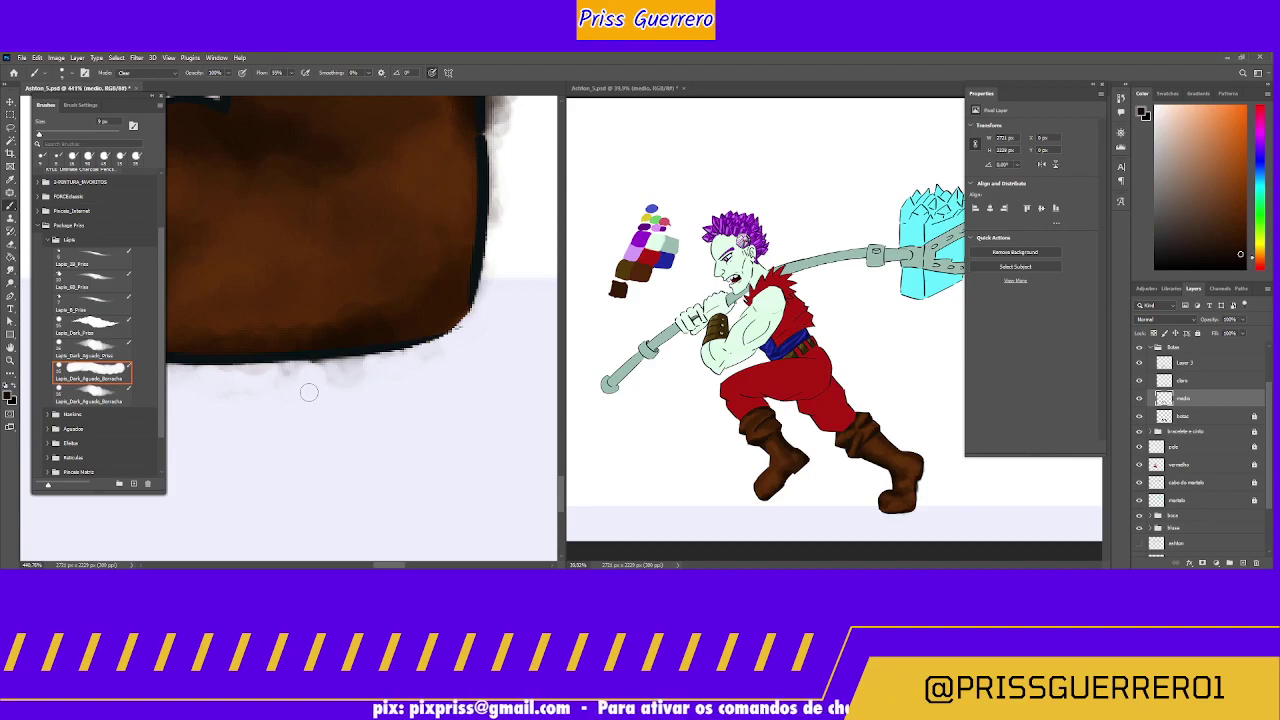
click(1183, 363)
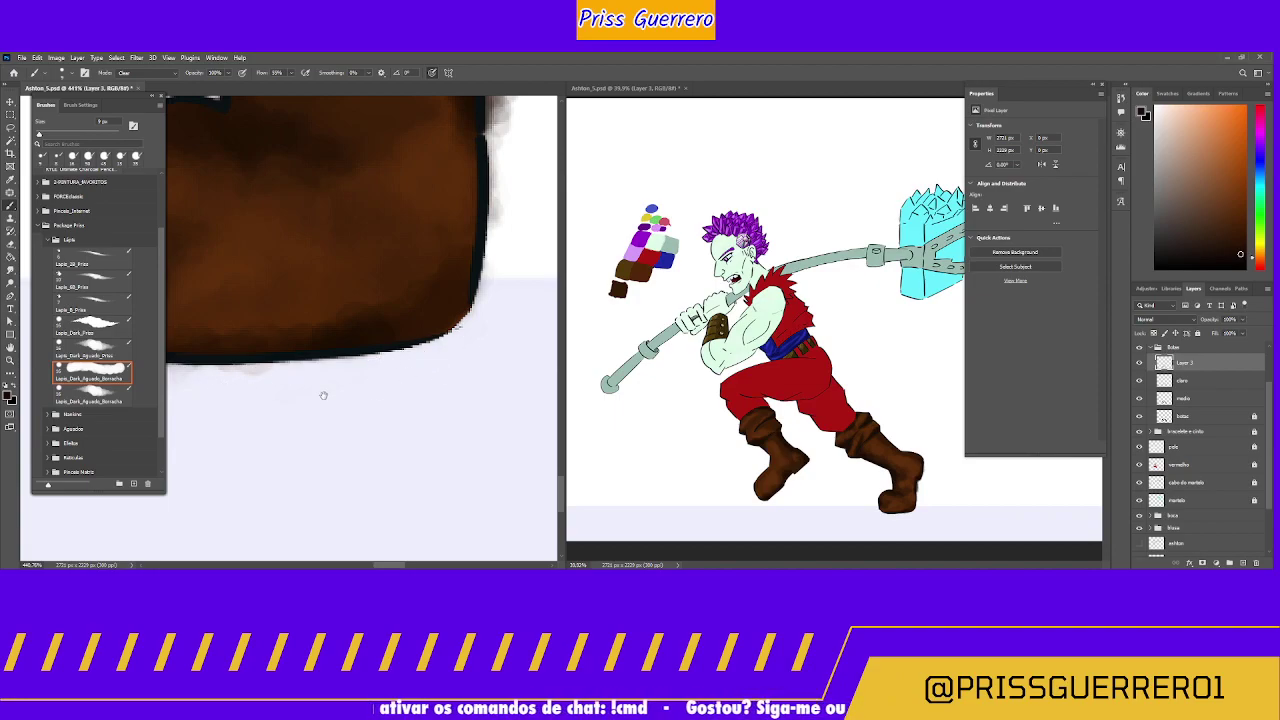
Step: Soften the brown shape's side edge with white, lightening the haze around it
drag(323, 395, 494, 422)
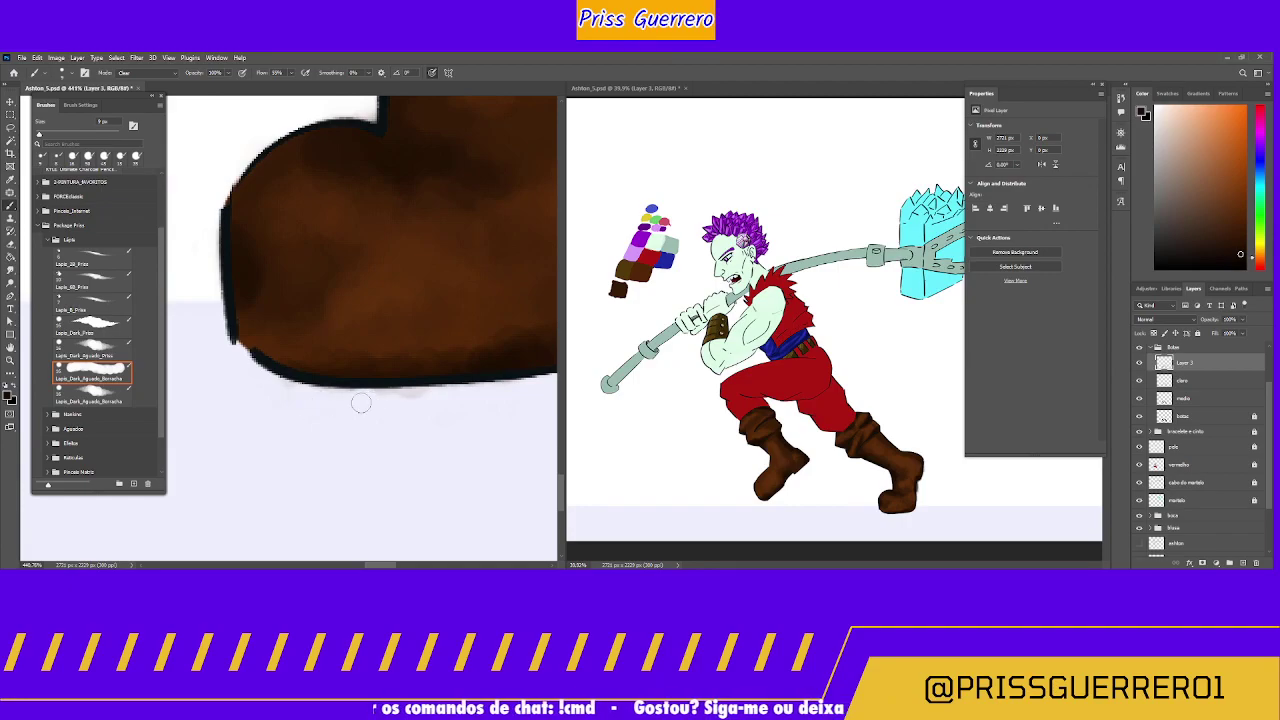
click(1193, 382)
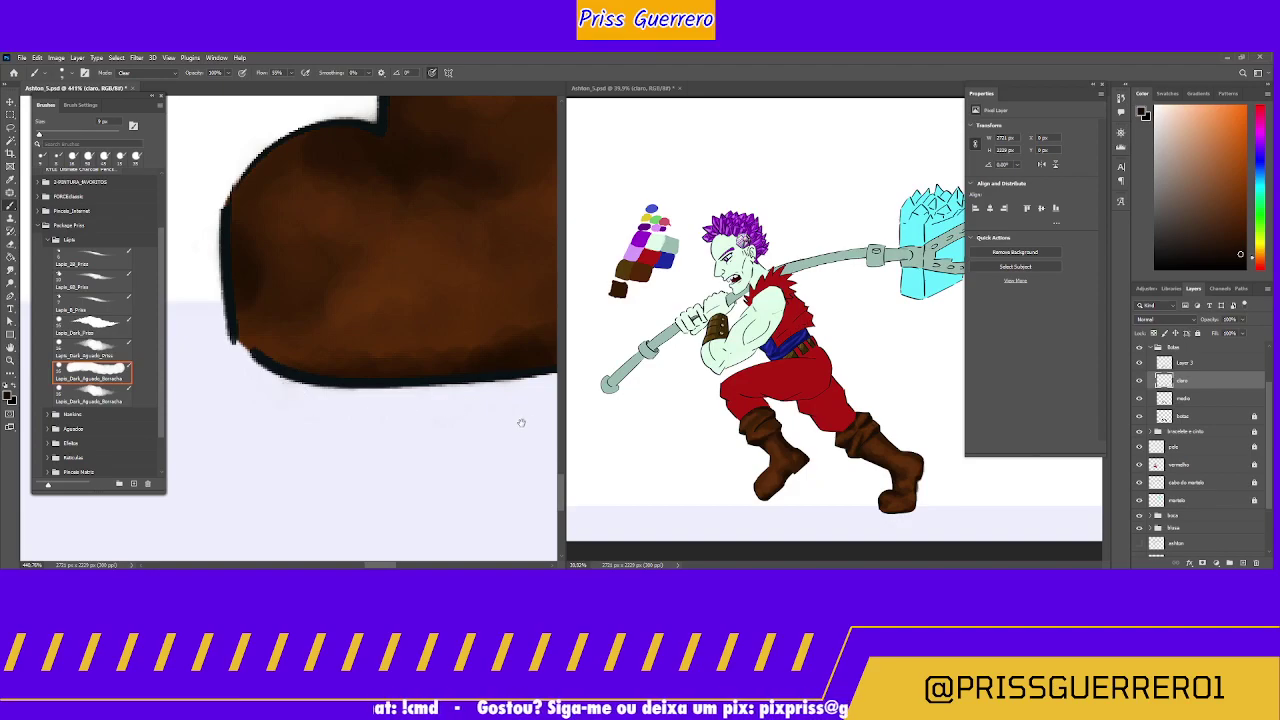
drag(520, 420, 326, 409)
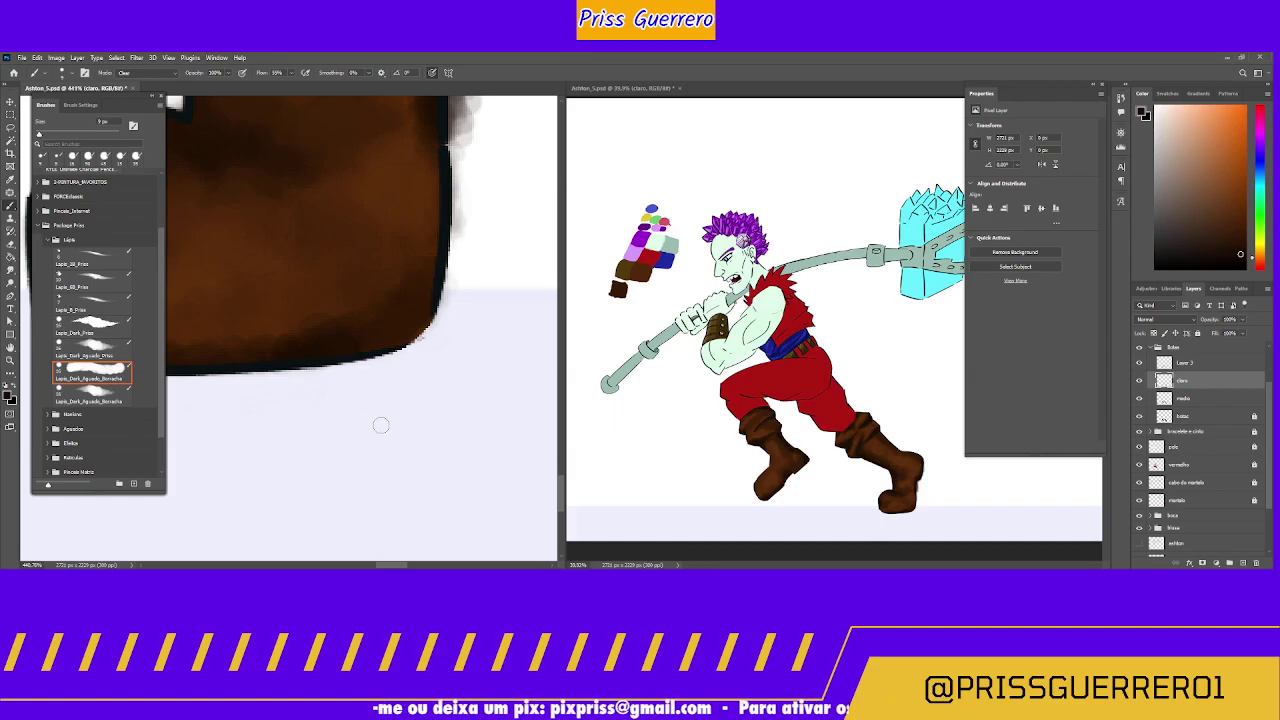
drag(461, 302, 398, 403)
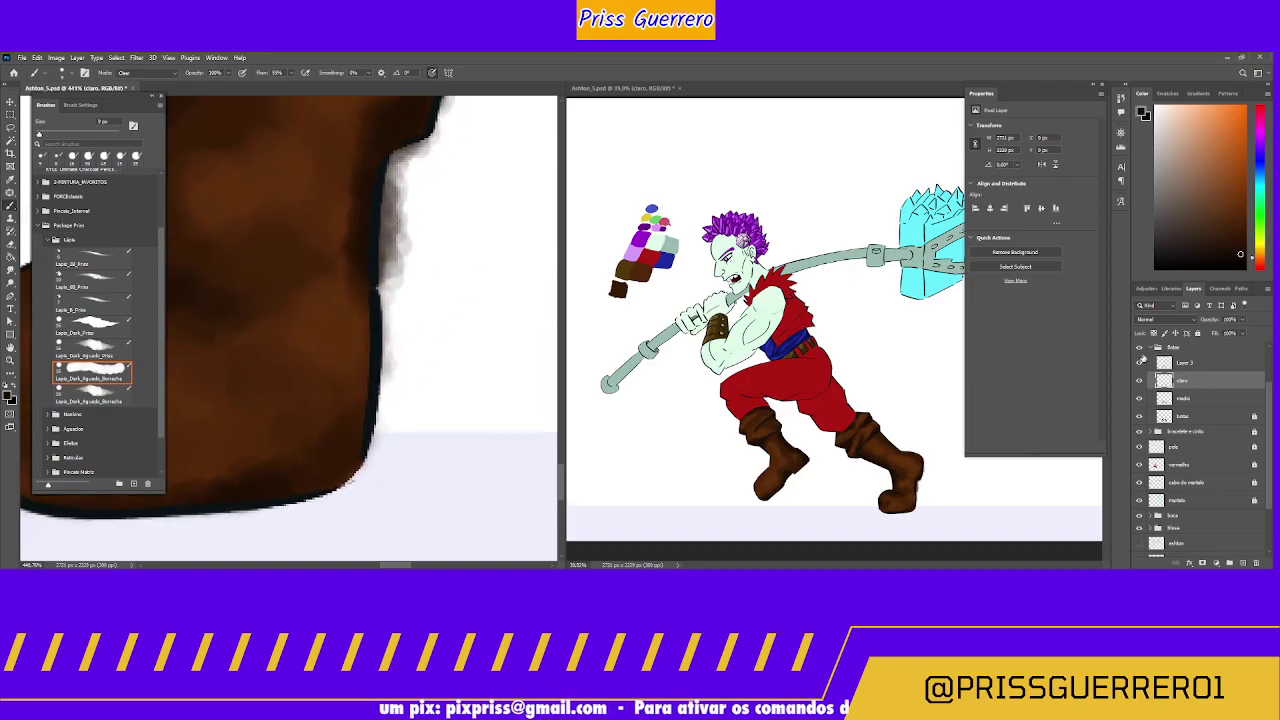
click(1141, 359)
mouse_move(402, 178)
mouse_down()
mouse_move(366, 219)
mouse_move(399, 185)
mouse_move(396, 196)
mouse_move(398, 167)
mouse_move(405, 217)
mouse_move(408, 204)
mouse_move(402, 254)
mouse_move(397, 212)
mouse_move(390, 245)
mouse_move(393, 295)
mouse_move(387, 272)
mouse_move(391, 428)
mouse_move(380, 316)
mouse_move(405, 189)
mouse_move(386, 280)
mouse_move(419, 199)
mouse_move(395, 295)
mouse_move(409, 239)
mouse_move(376, 258)
mouse_up()
scroll(390, 265, up, 3)
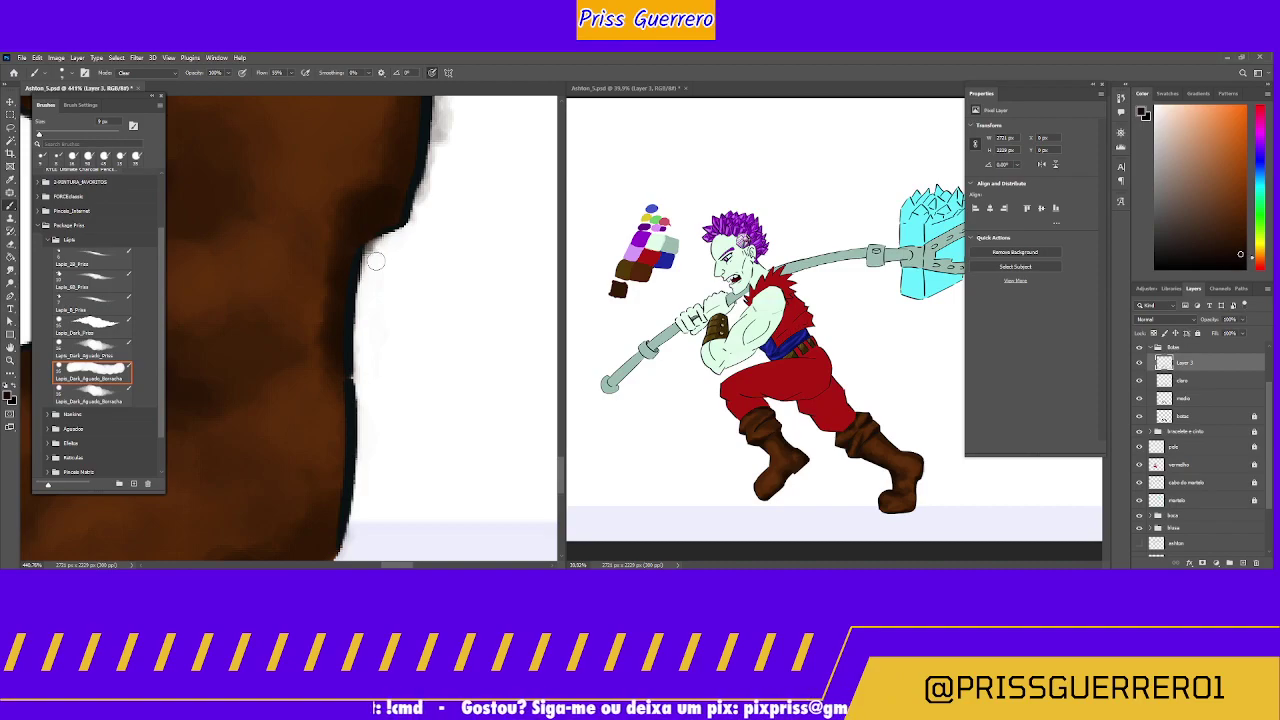
mouse_move(375, 261)
mouse_down()
mouse_move(415, 238)
mouse_move(375, 248)
mouse_move(365, 298)
mouse_move(367, 274)
mouse_move(370, 305)
mouse_up()
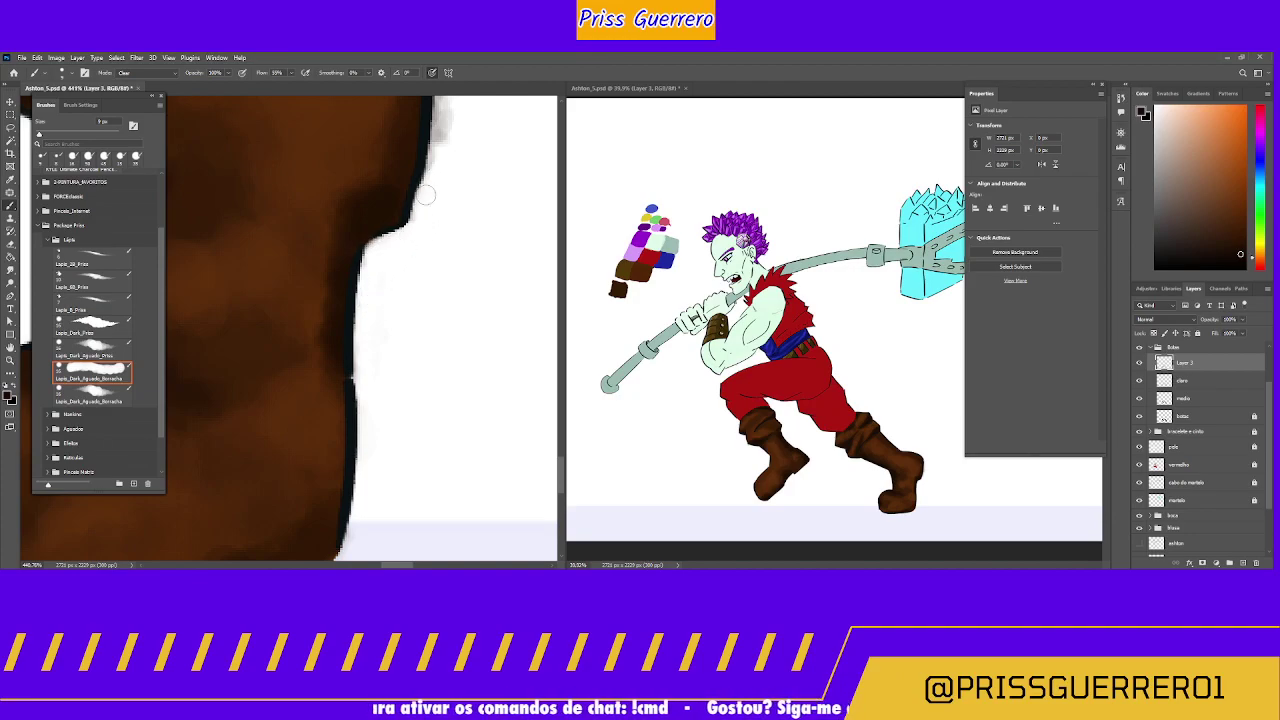
Step: Paint white over the remaining grey haze beside the brown shape's upper edge
scroll(410, 235, up, 3)
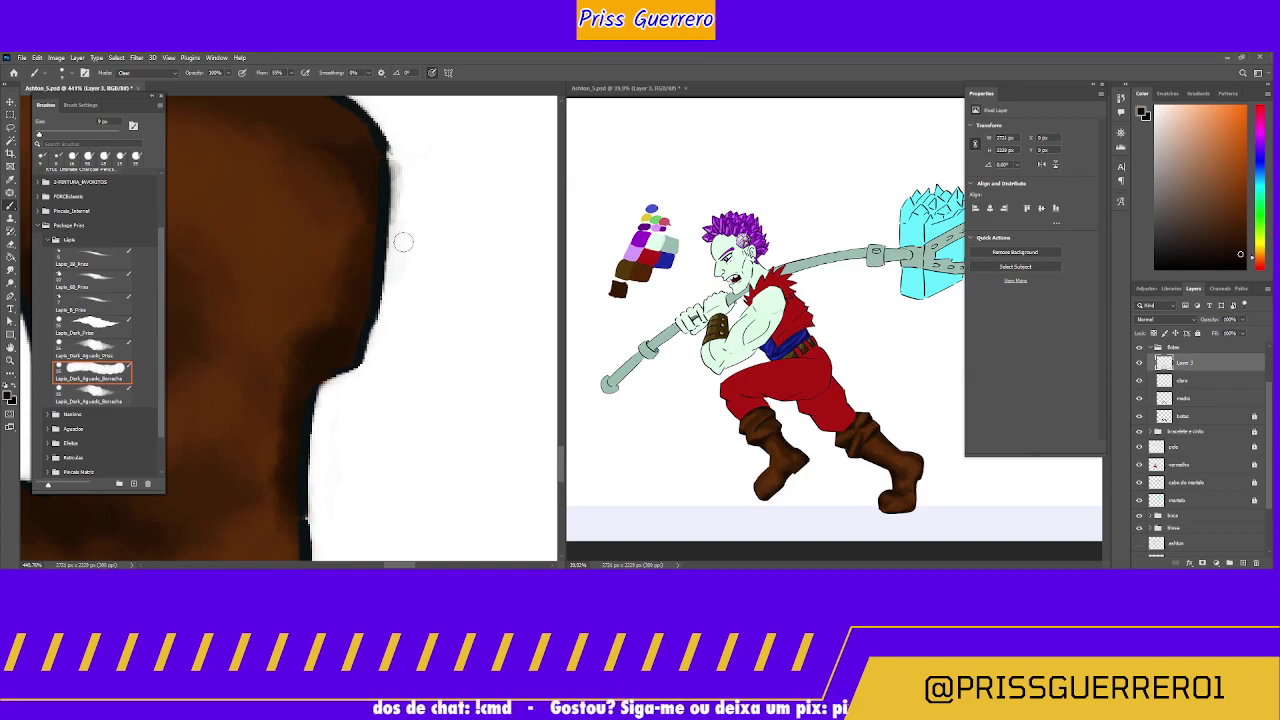
drag(403, 243, 397, 179)
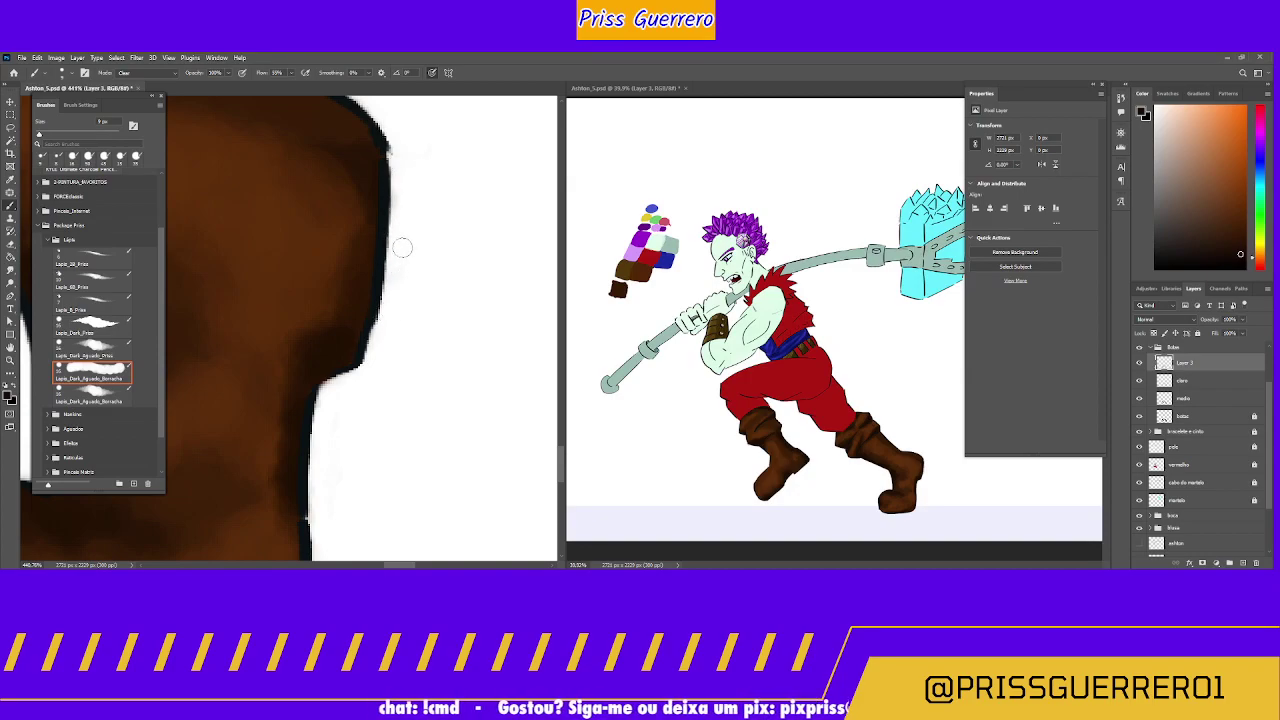
scroll(415, 268, up, 3)
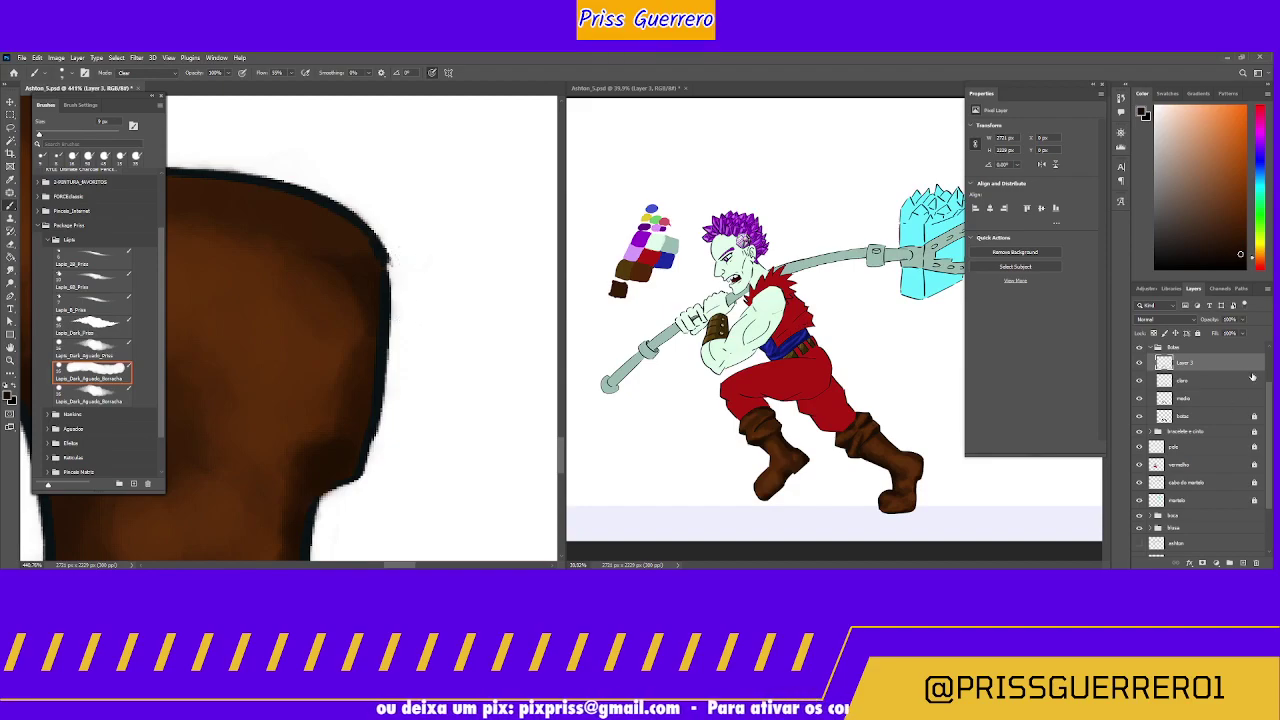
click(1252, 378)
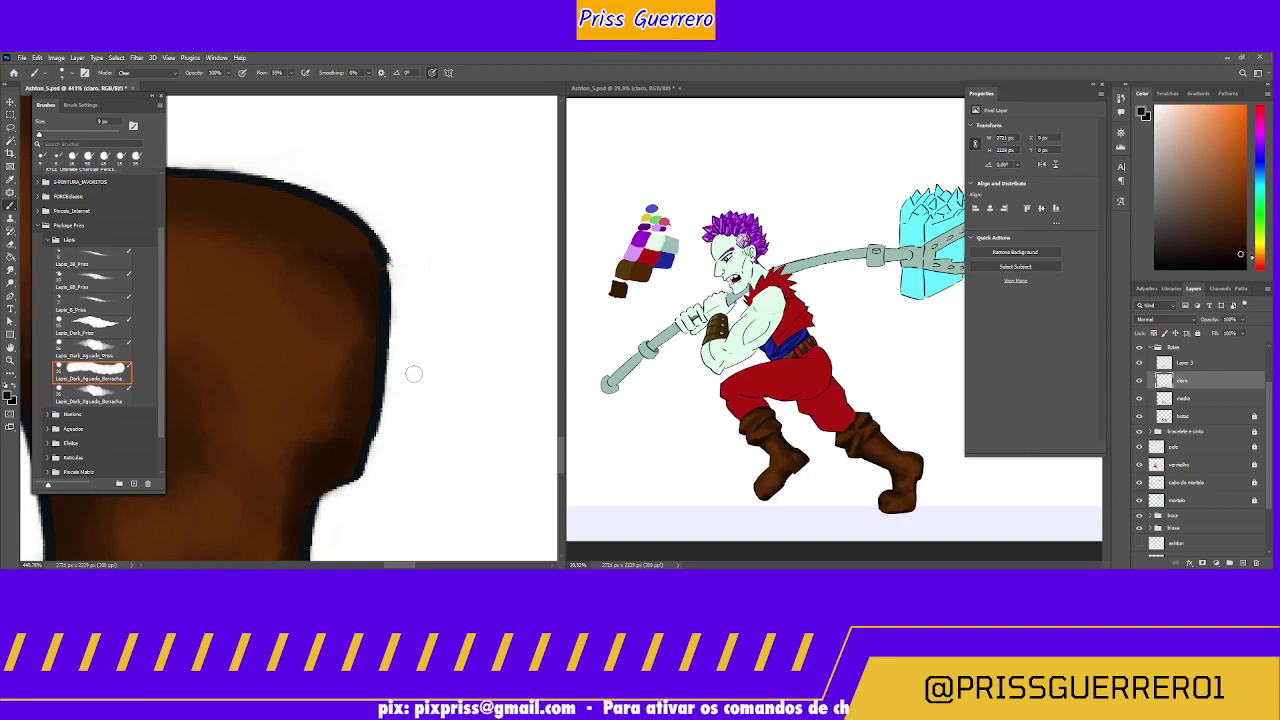
drag(394, 457, 485, 282)
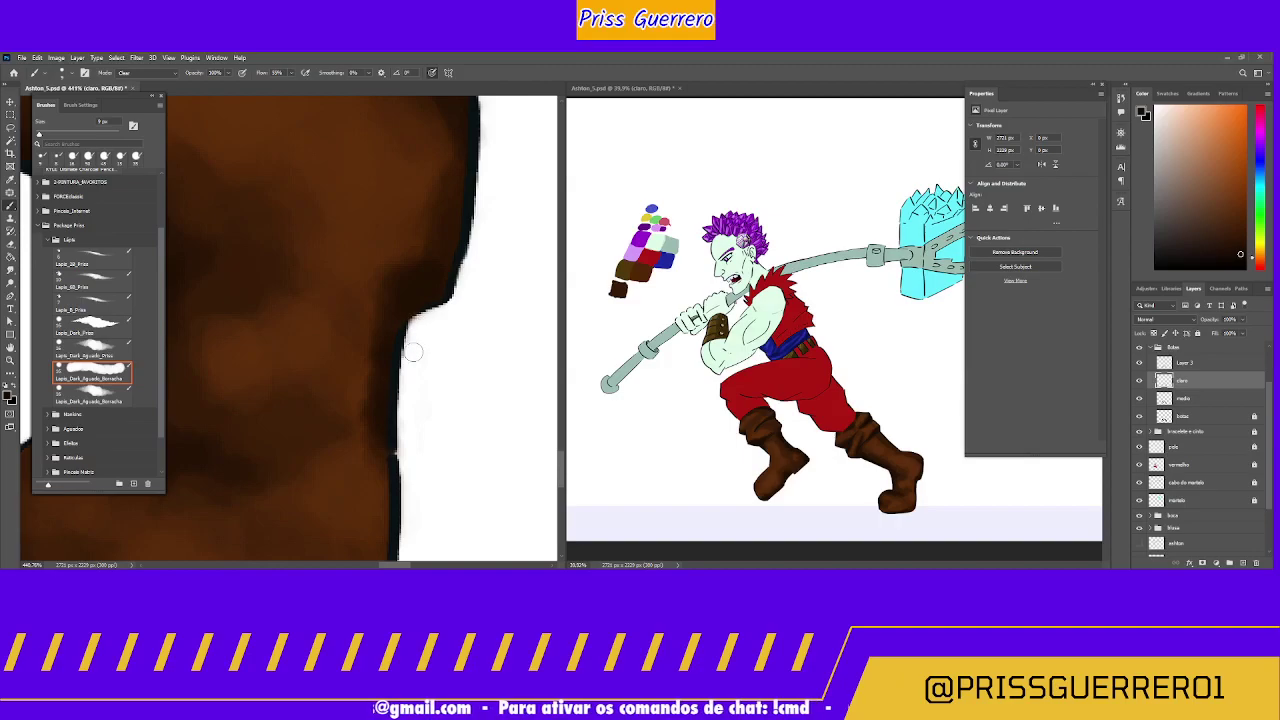
mouse_move(408, 386)
mouse_down()
mouse_move(443, 374)
mouse_move(423, 374)
mouse_move(480, 394)
mouse_up()
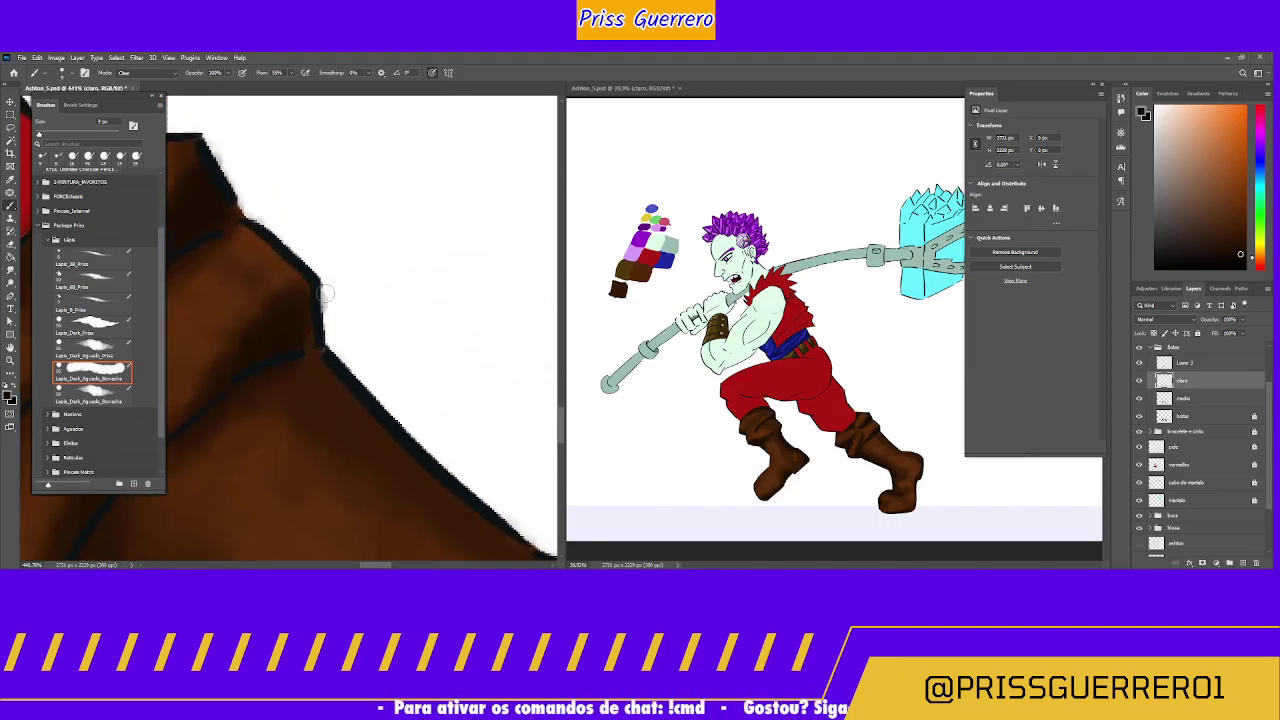
Step: On the medio layer, erase the mid-tone overspill along the boot's top edge
click(1206, 366)
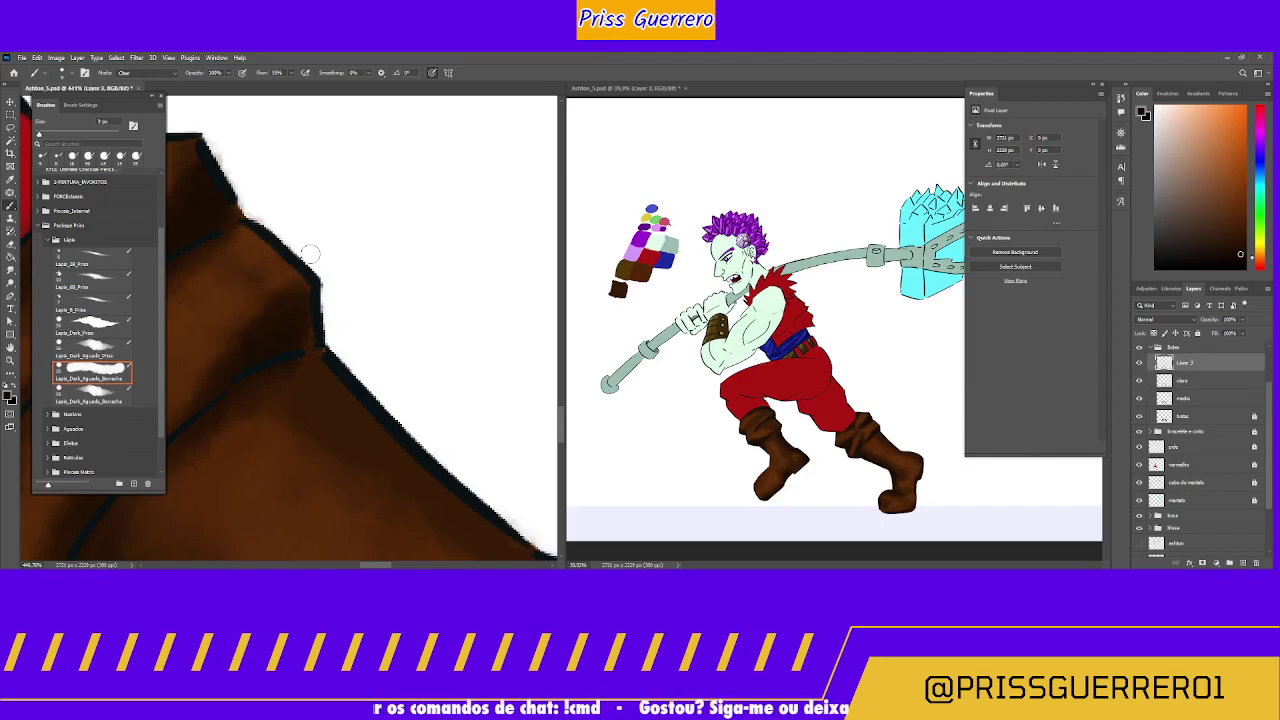
drag(305, 226, 411, 361)
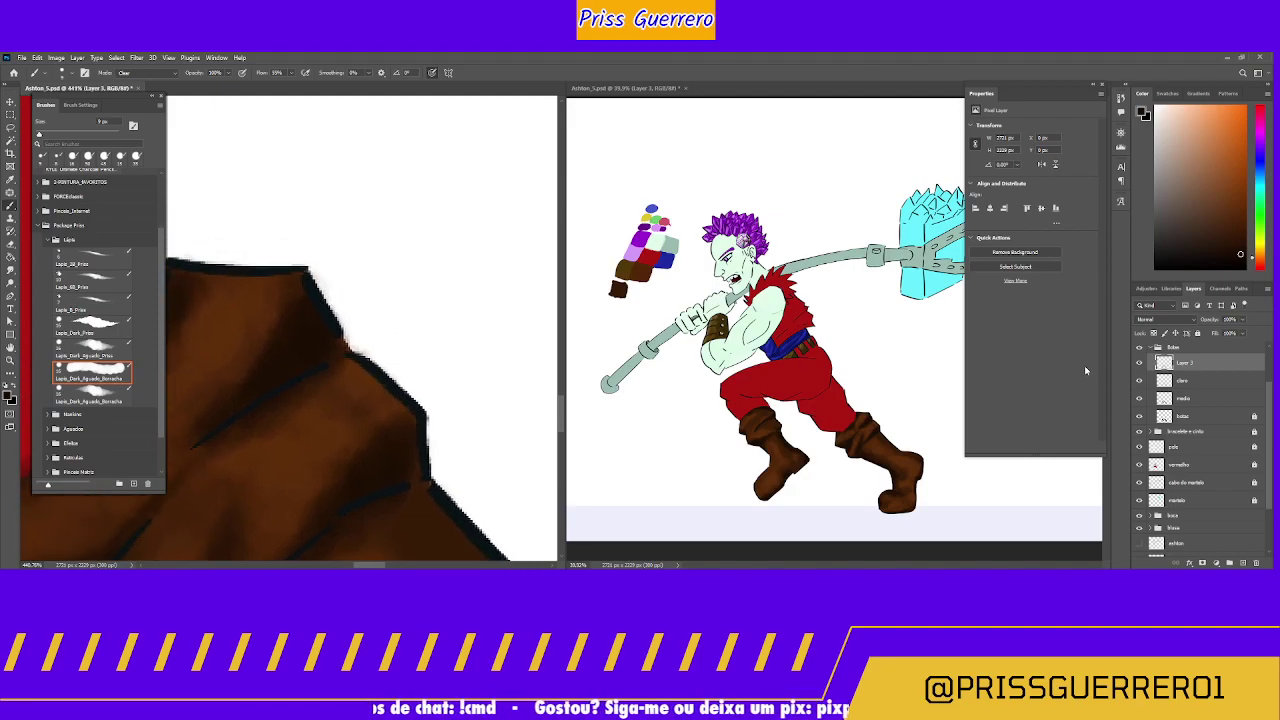
key(alt+bracketleft)
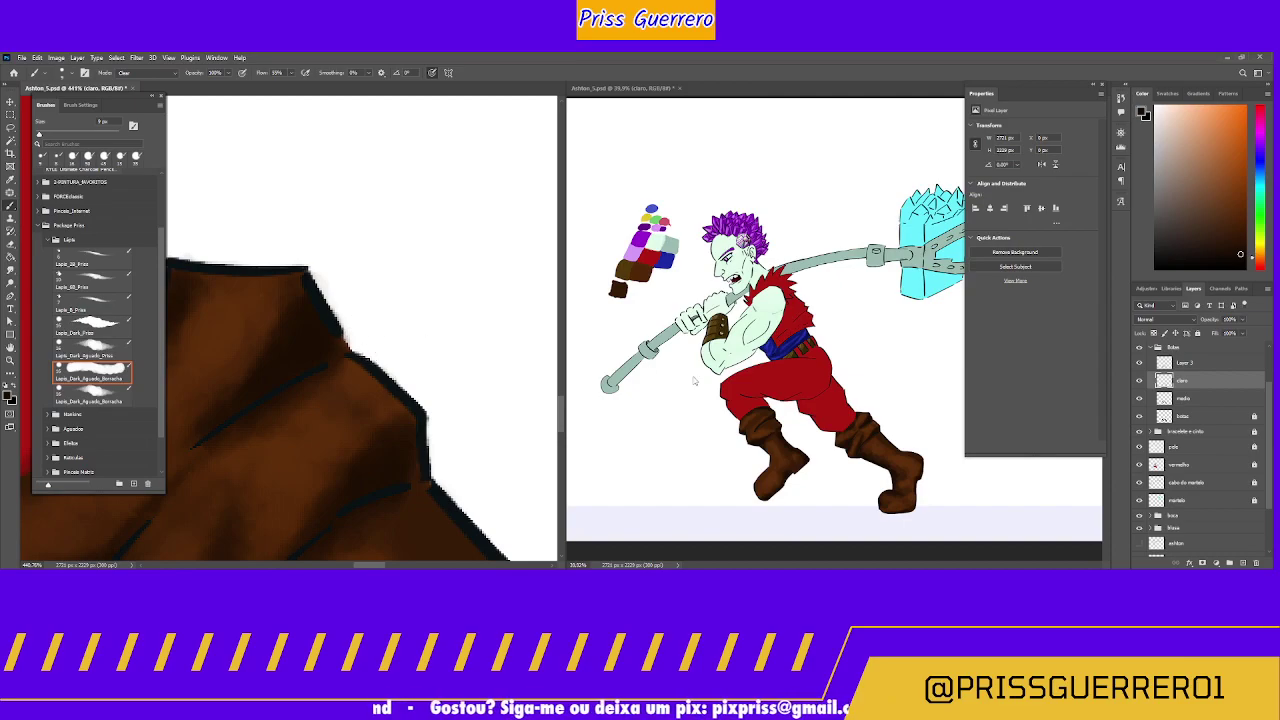
click(1197, 397)
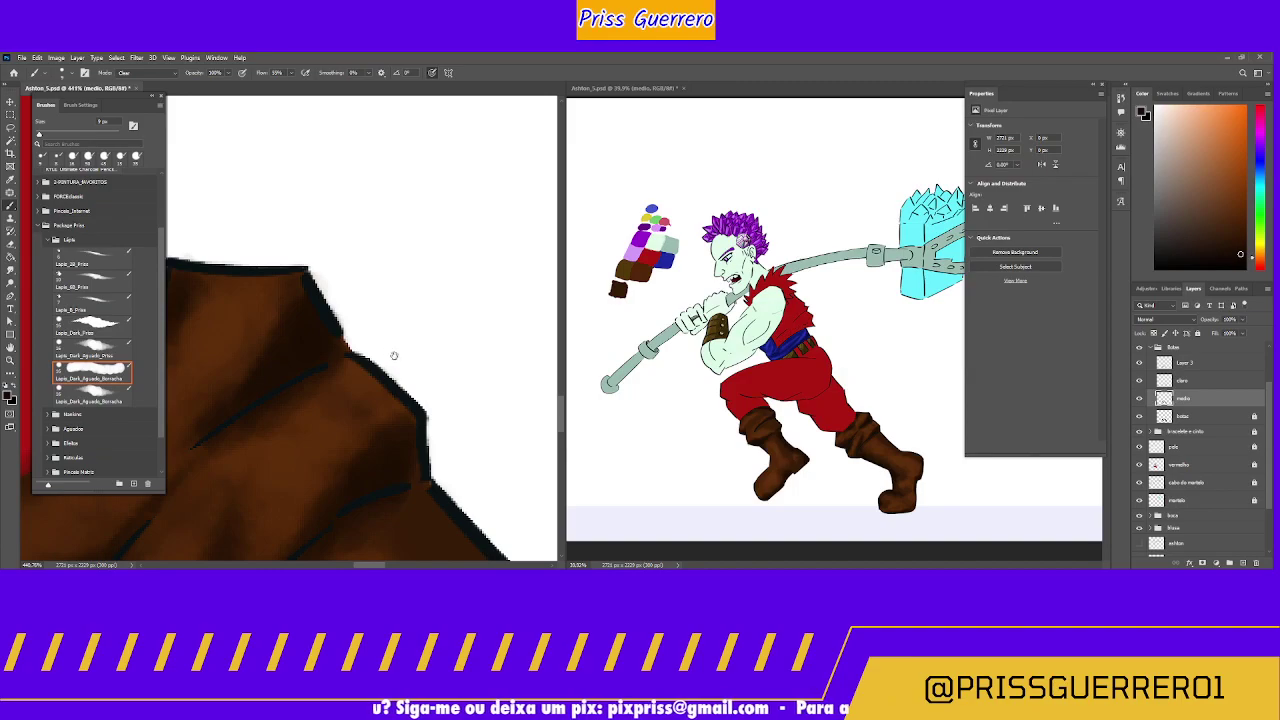
mouse_move(411, 364)
mouse_down()
mouse_move(551, 450)
mouse_move(545, 441)
mouse_up()
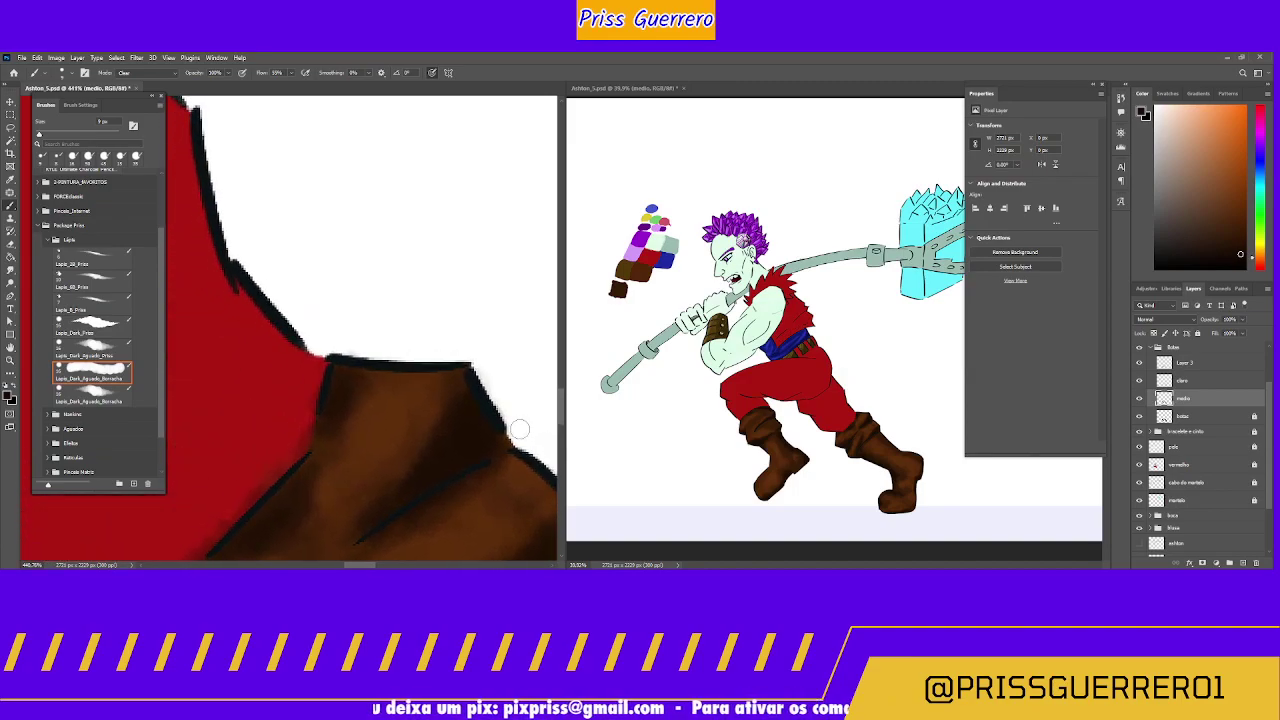
Step: Zoom out and pan to view the legs and both boots
key(z)
mouse_move(509, 400)
mouse_down()
mouse_move(449, 429)
mouse_move(492, 398)
mouse_up()
drag(462, 444, 378, 372)
Step: Select Layer 3 and set the Lapis_Dark_Aguado_Preto brush to about 130 px
click(1191, 363)
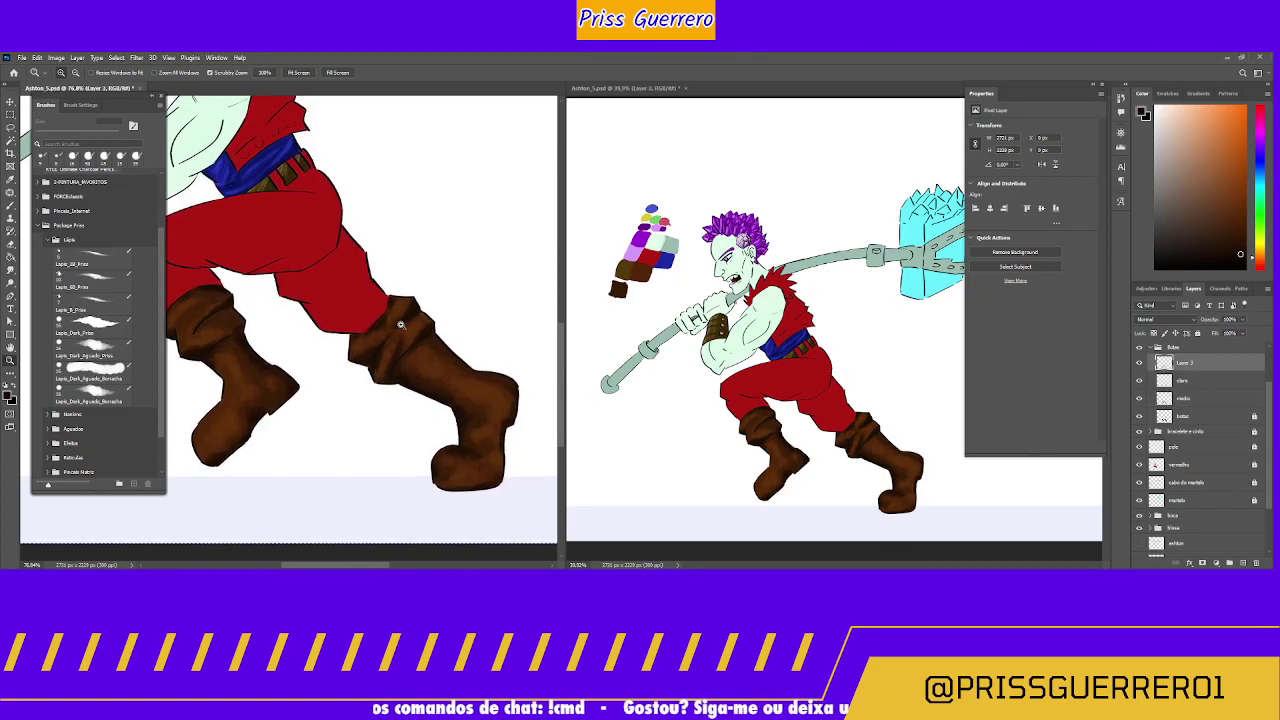
click(97, 348)
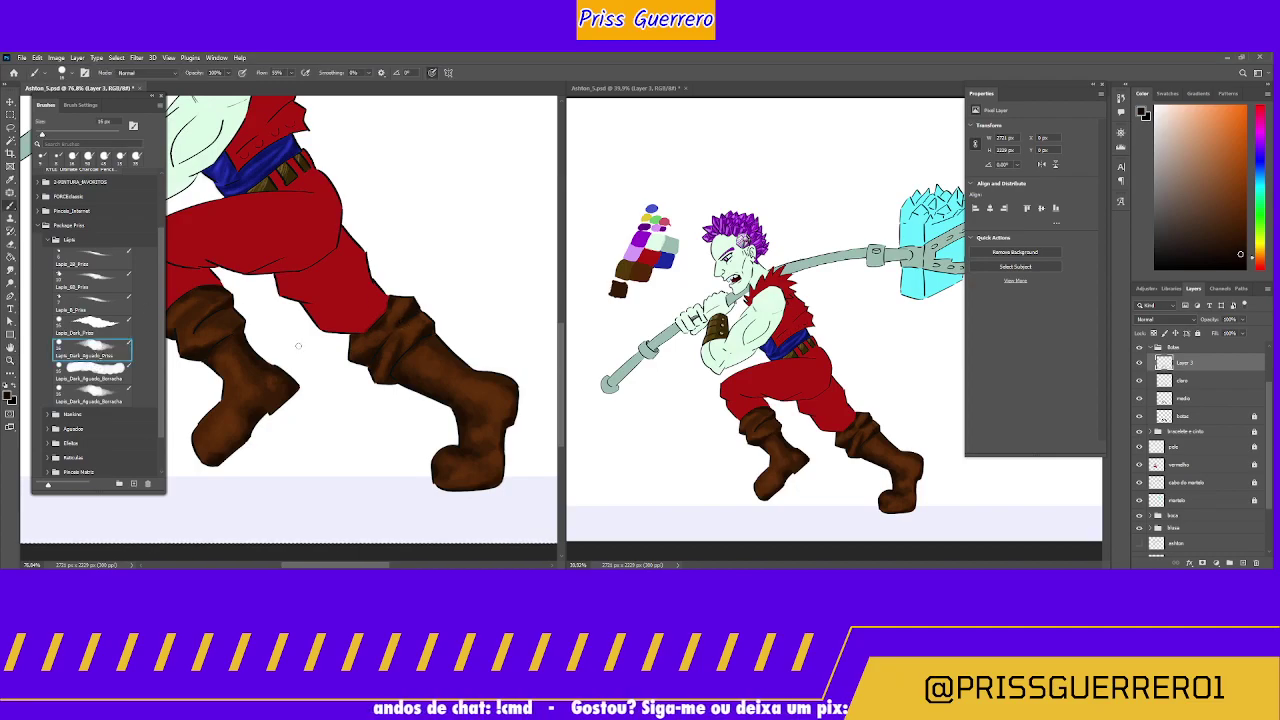
key(bracketright)
key(bracketright)
key(bracketright)
key(bracketright)
key(bracketright)
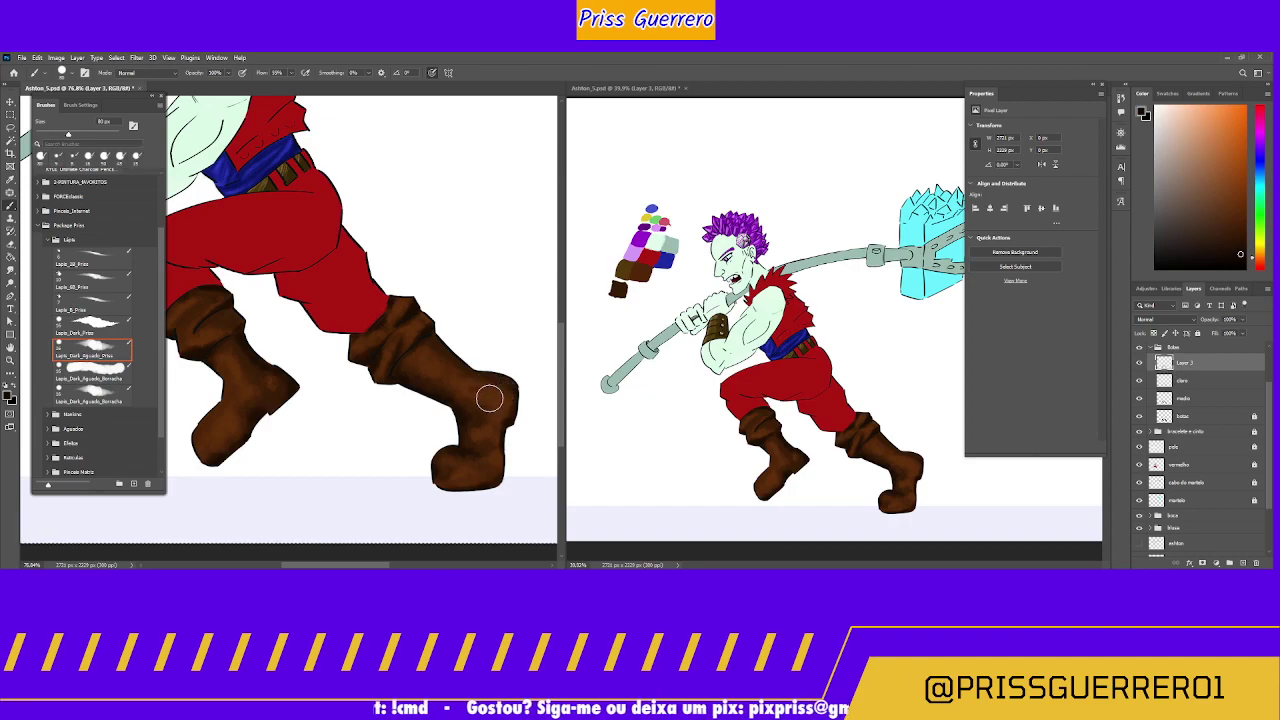
key(bracketright)
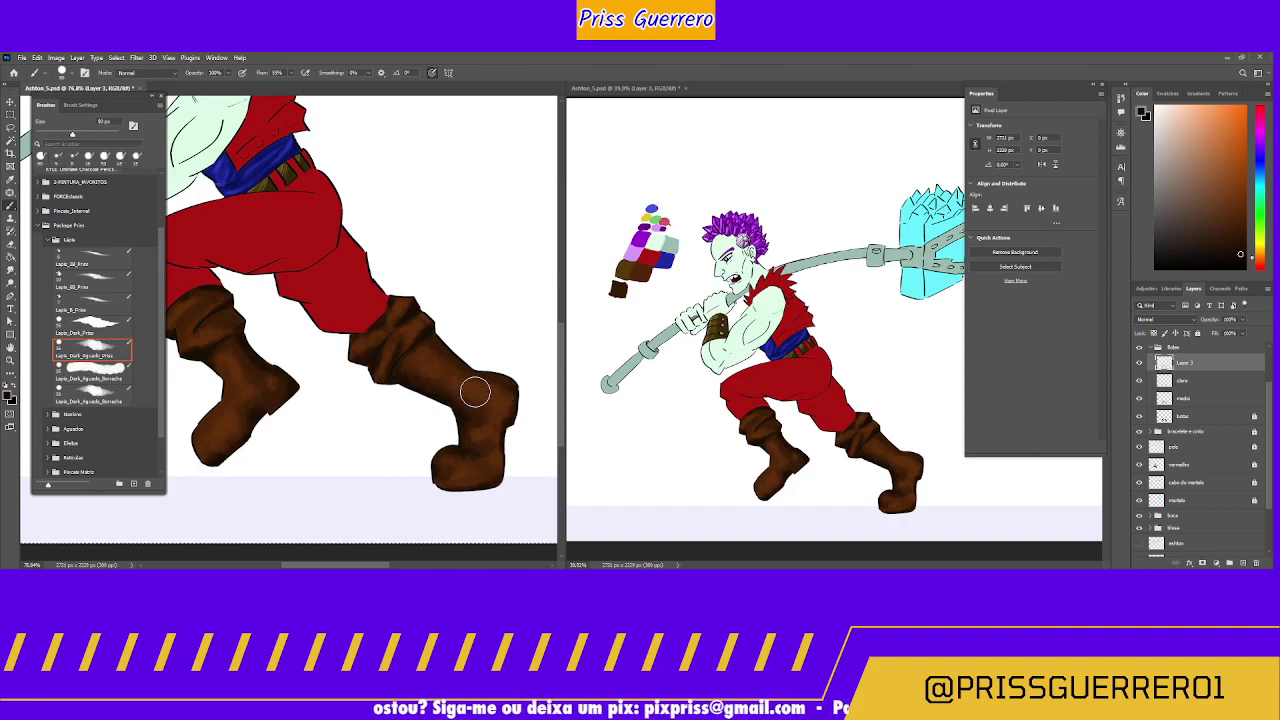
key(bracketright)
key(bracketright)
key(bracketright)
Step: Paint dark watercolour shading on the right boot's heel, upper part and toe
drag(474, 386, 486, 400)
mouse_move(428, 352)
mouse_down()
mouse_move(429, 363)
mouse_move(409, 349)
mouse_move(500, 394)
mouse_move(467, 460)
mouse_up()
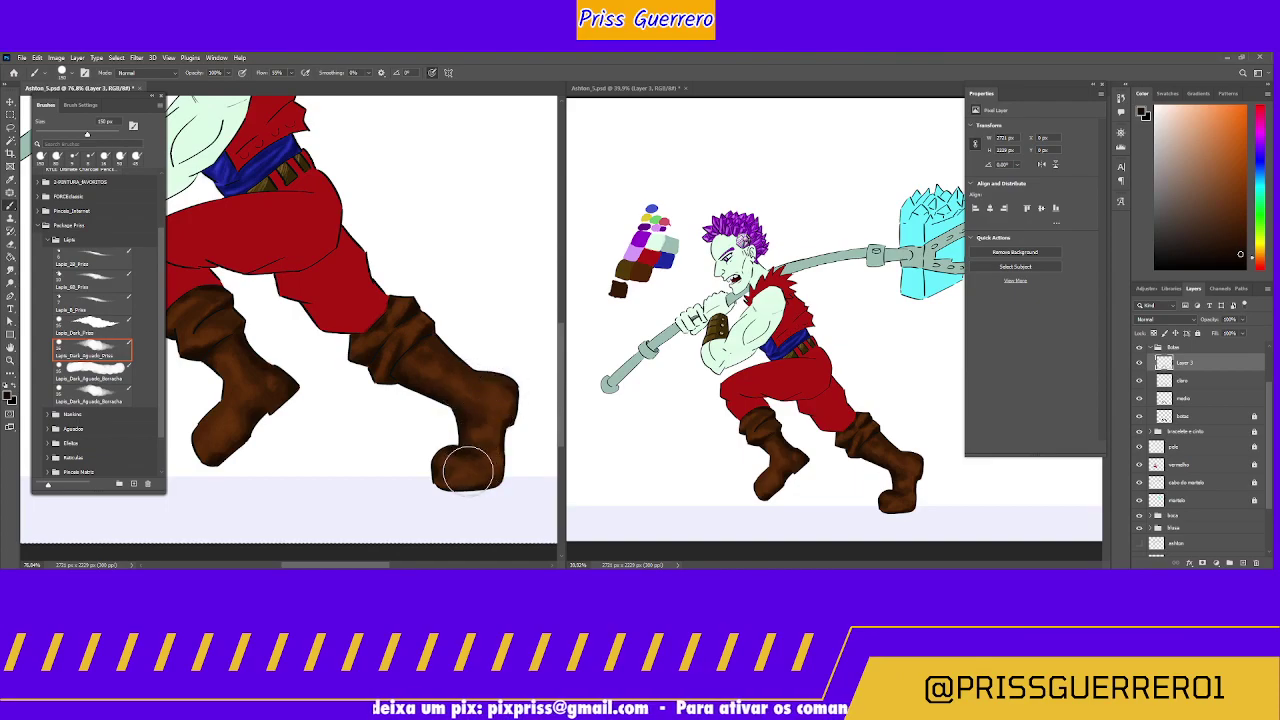
mouse_move(224, 426)
mouse_down()
mouse_move(209, 429)
mouse_move(237, 380)
mouse_move(226, 360)
mouse_up()
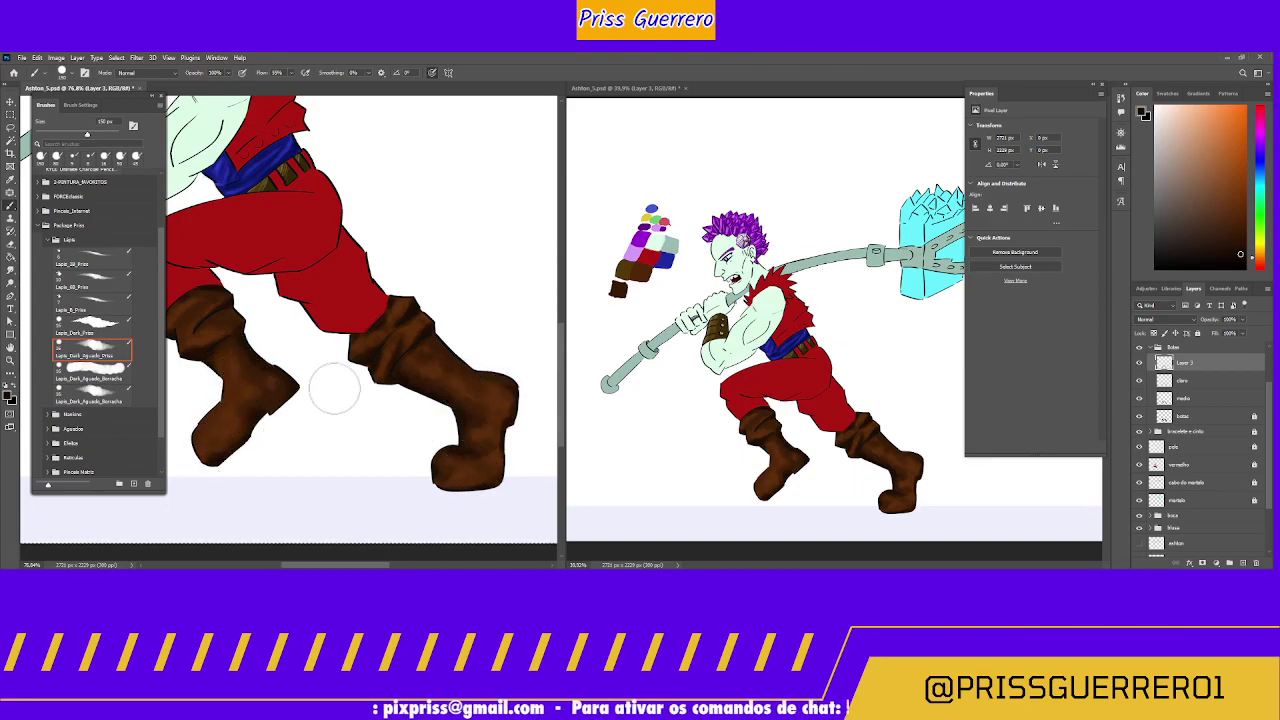
Step: Zoom in close on the boot's folded cuff
key(z)
alt+click(430, 392)
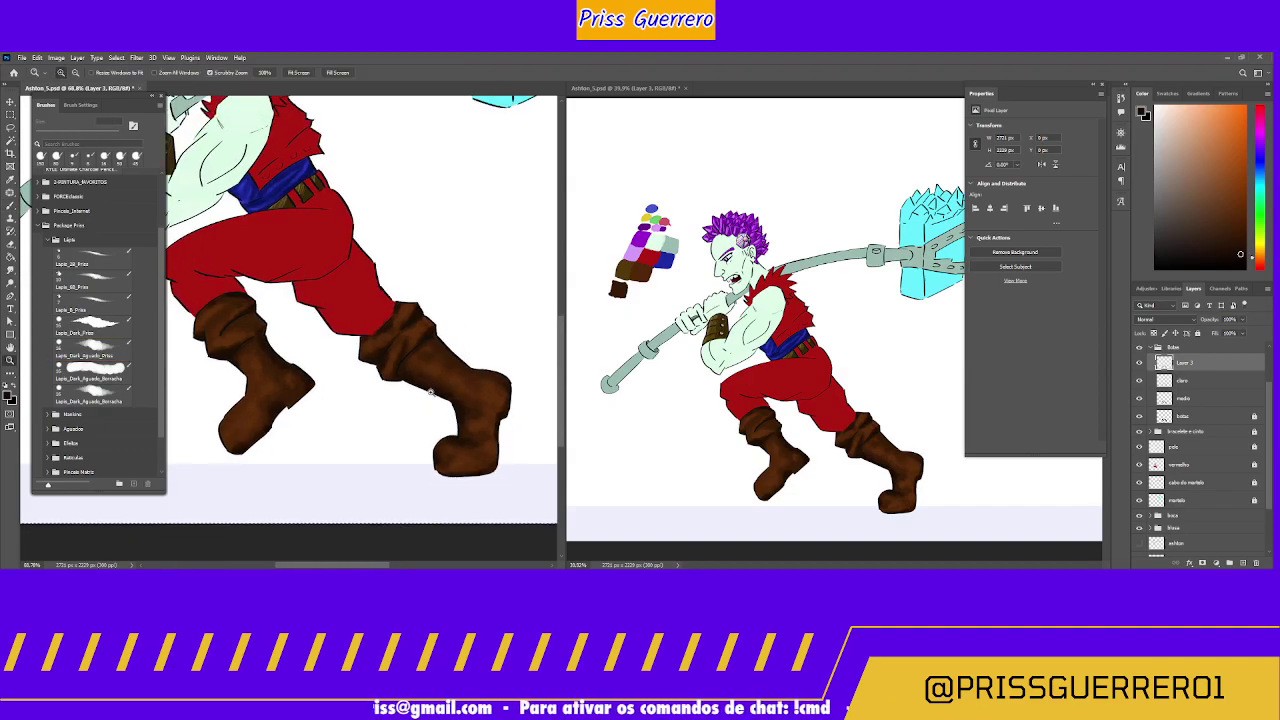
alt+click(428, 398)
click(440, 370)
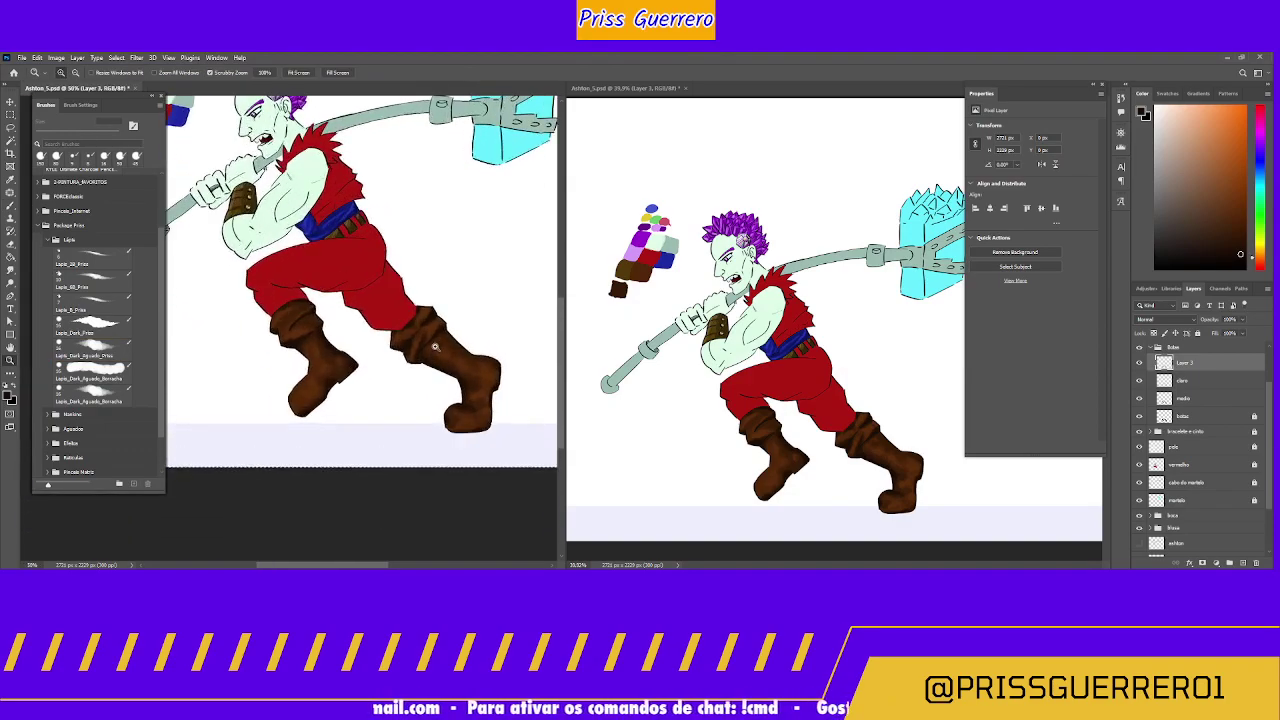
click(455, 311)
click(455, 311)
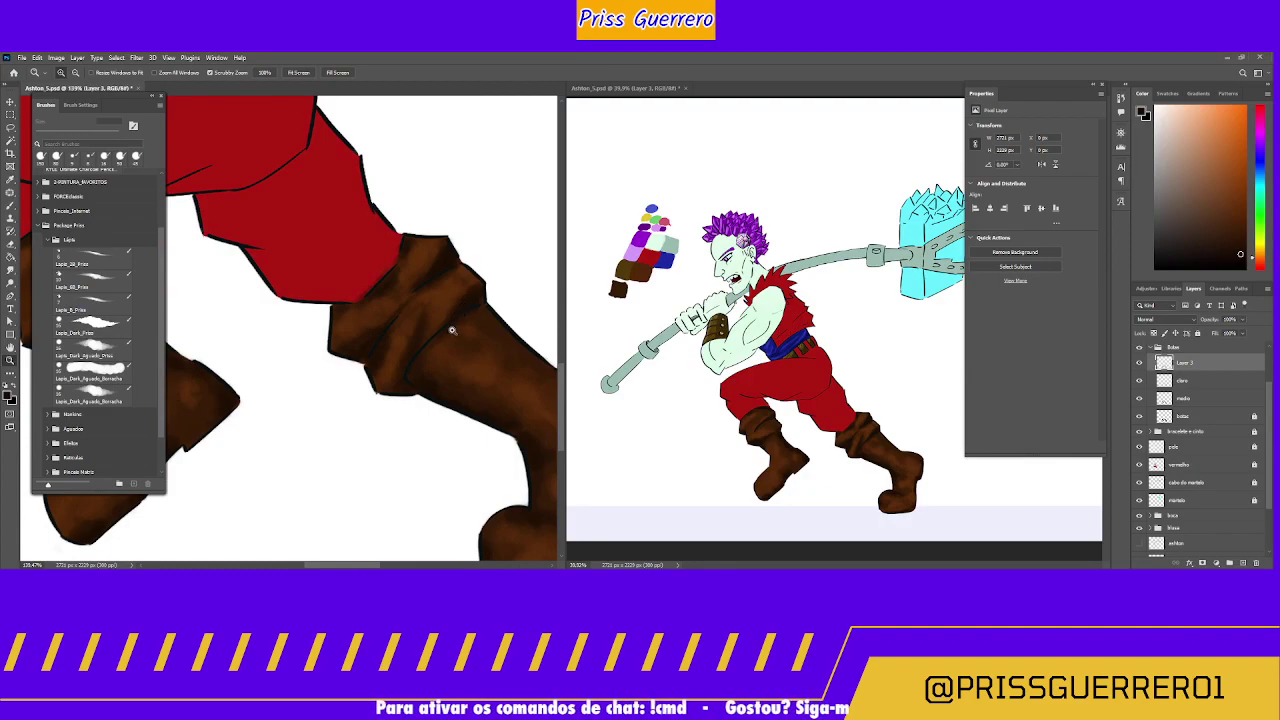
Step: Pick the Lapis_Dark_Aguado_Borracha brush at about 35 px, passing through medio and claro back to Layer 3
click(90, 400)
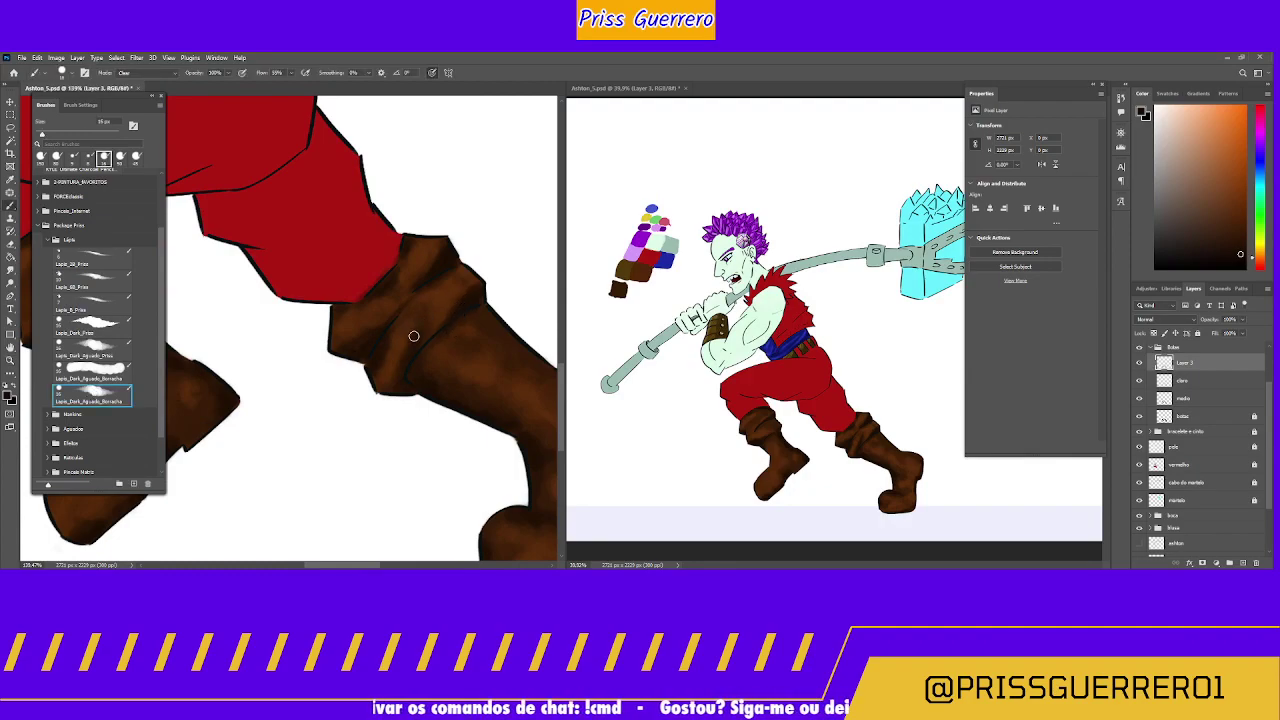
key(bracketleft)
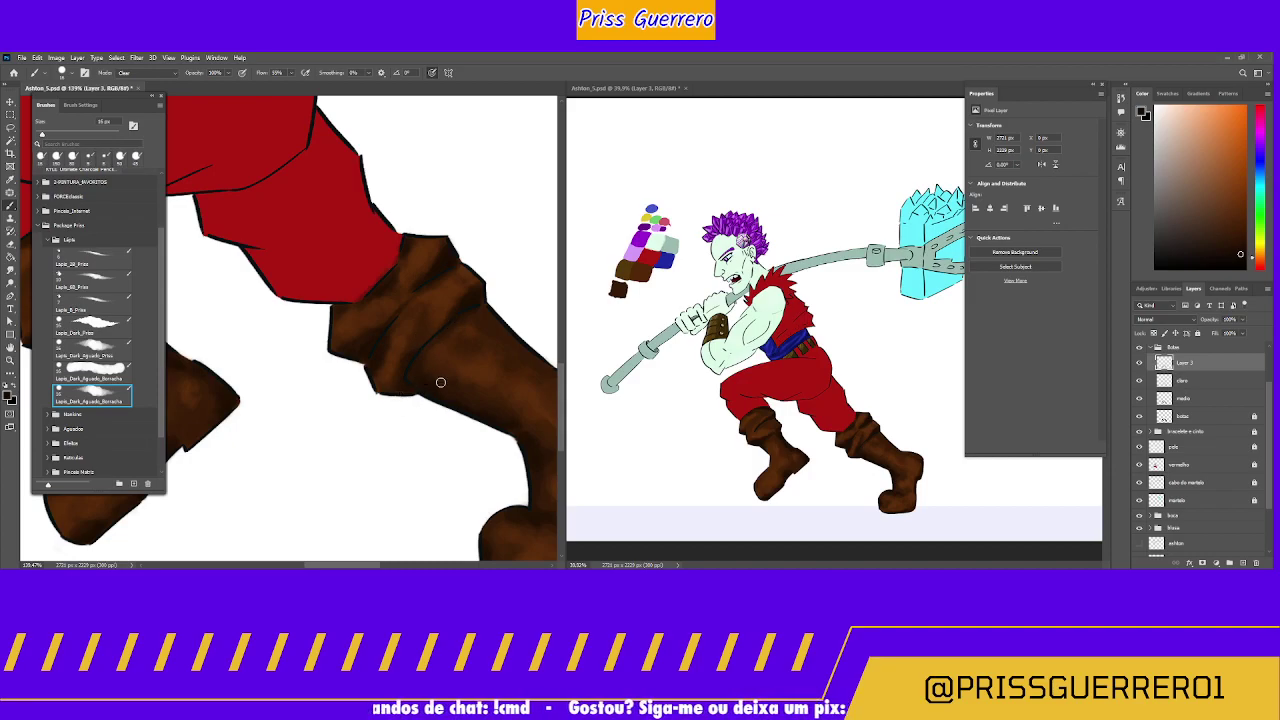
click(1183, 398)
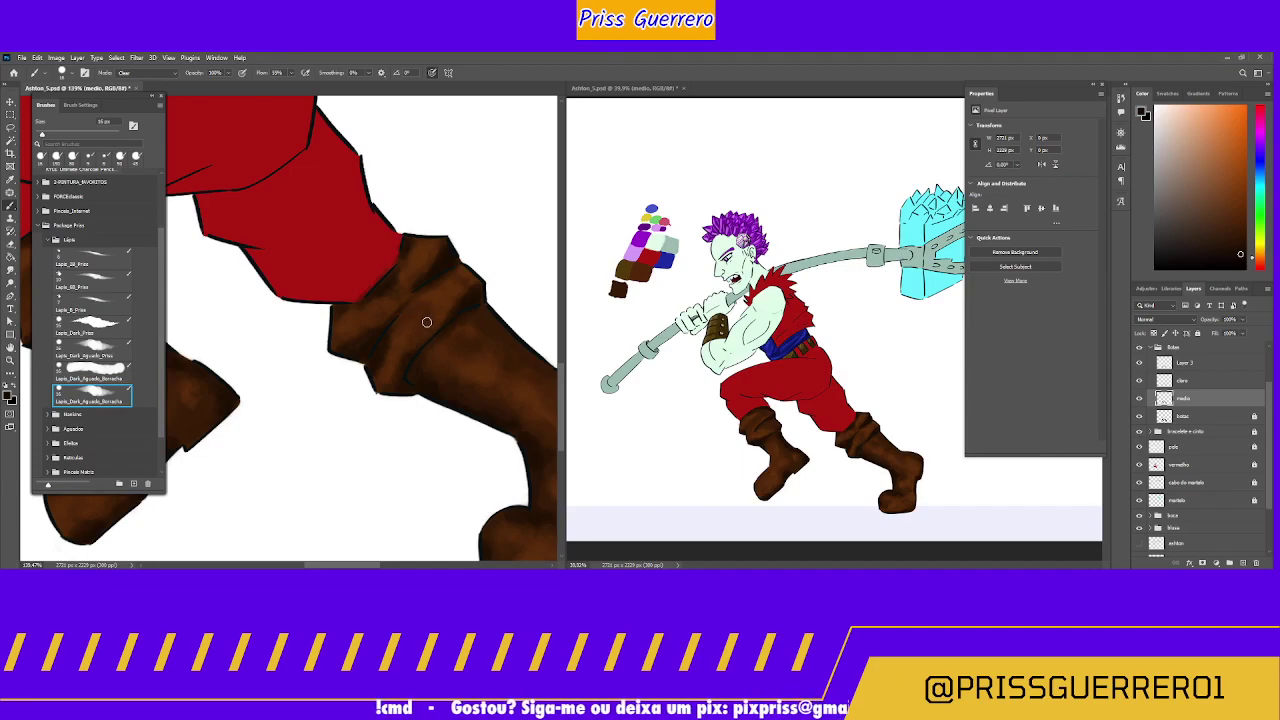
key(bracketright)
key(bracketright)
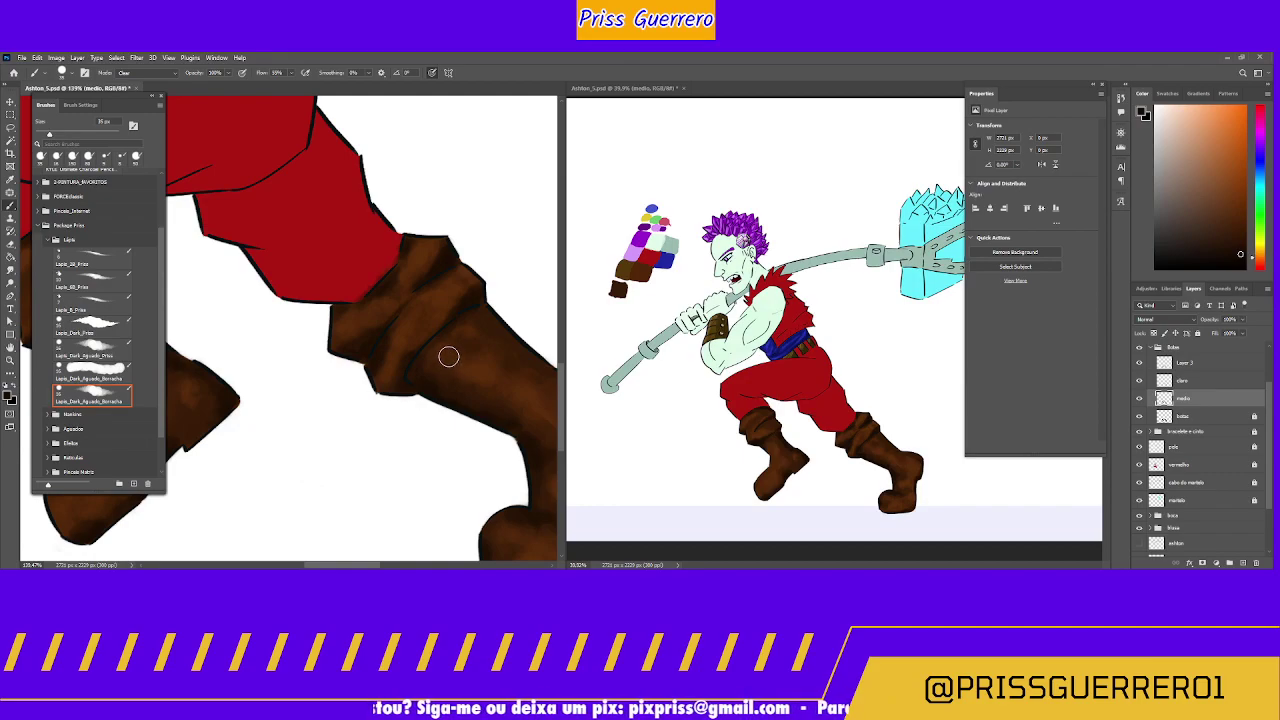
click(1199, 385)
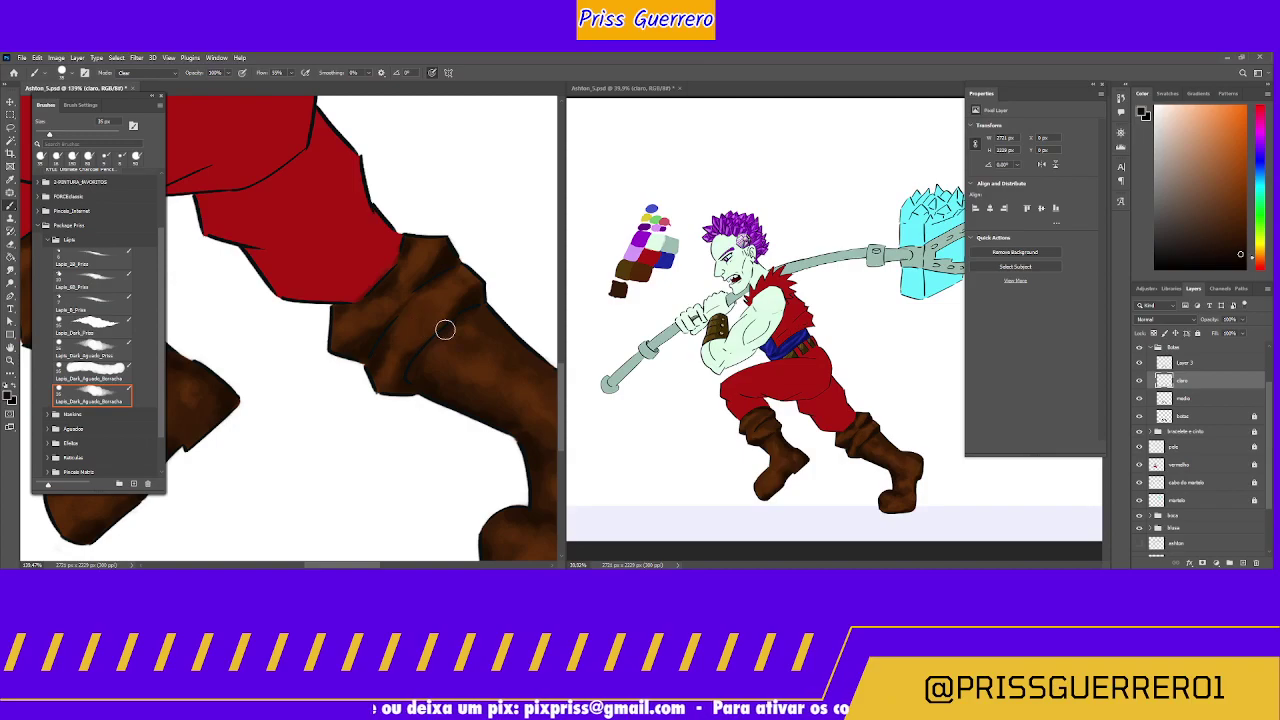
click(1188, 363)
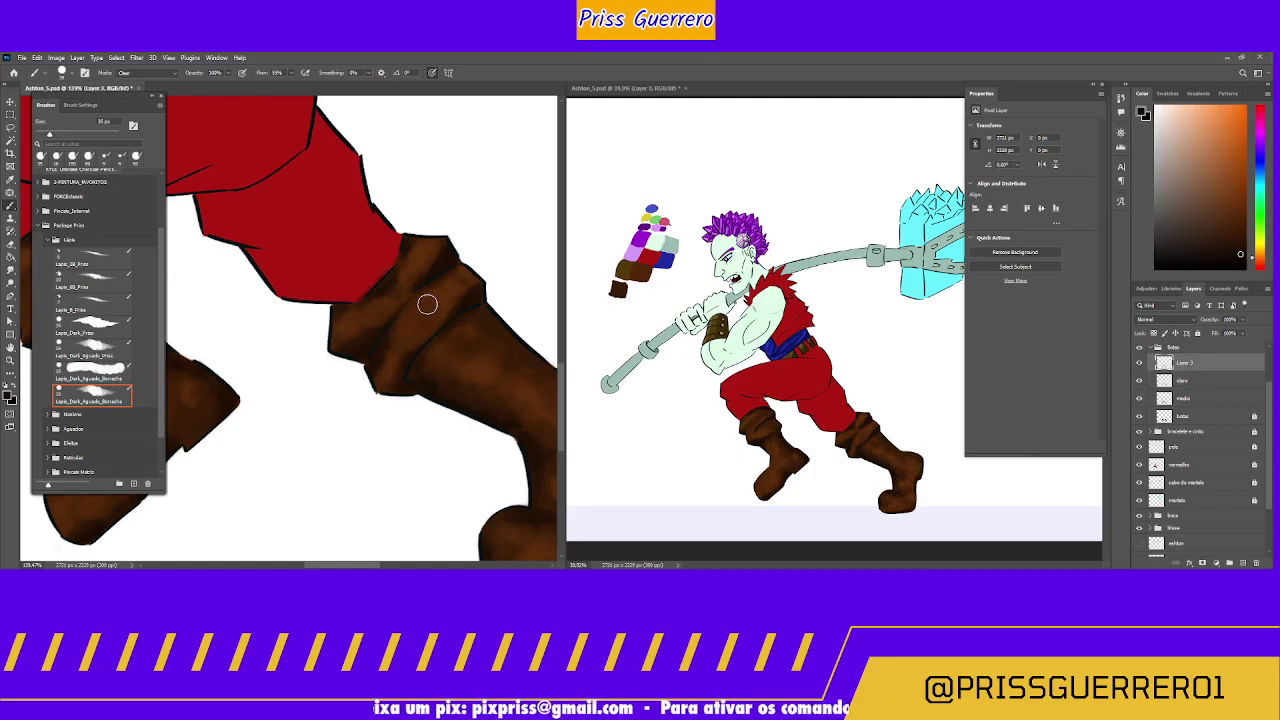
Step: Zoom out and back in on the legs and boots, then reselect the Lapis_Dark_Aguado_Preto brush
key(z)
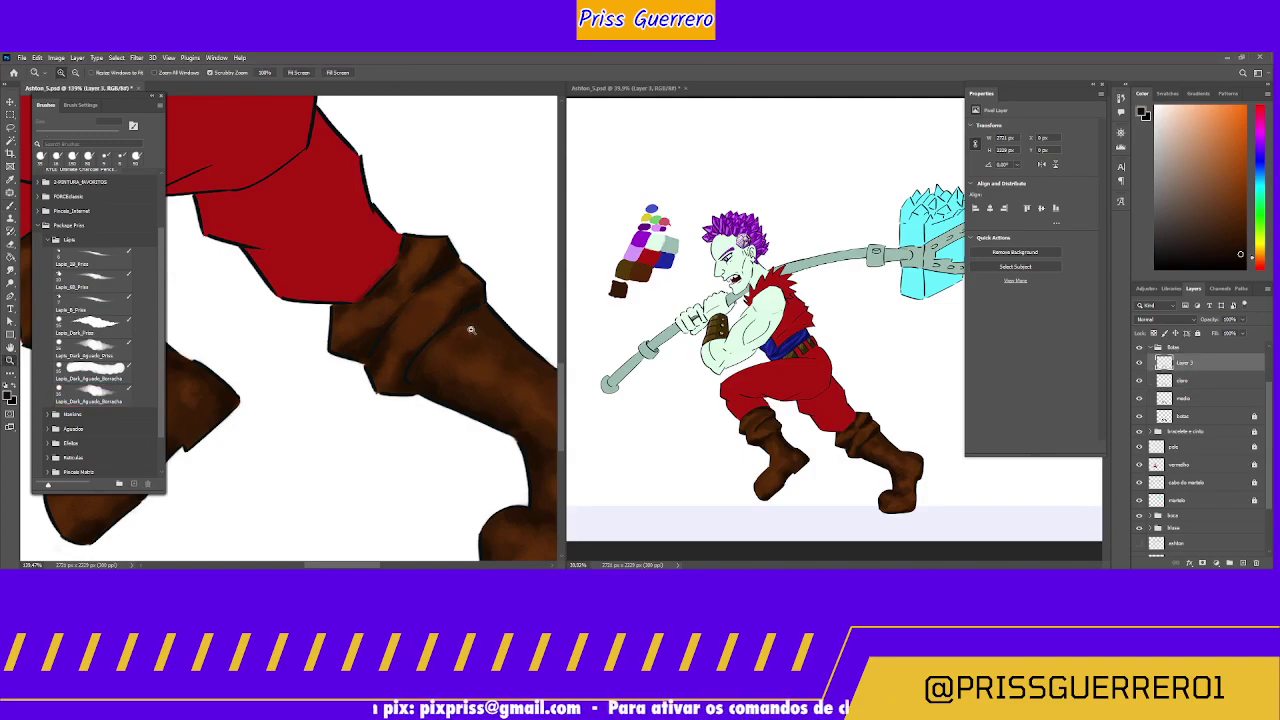
drag(455, 332, 419, 366)
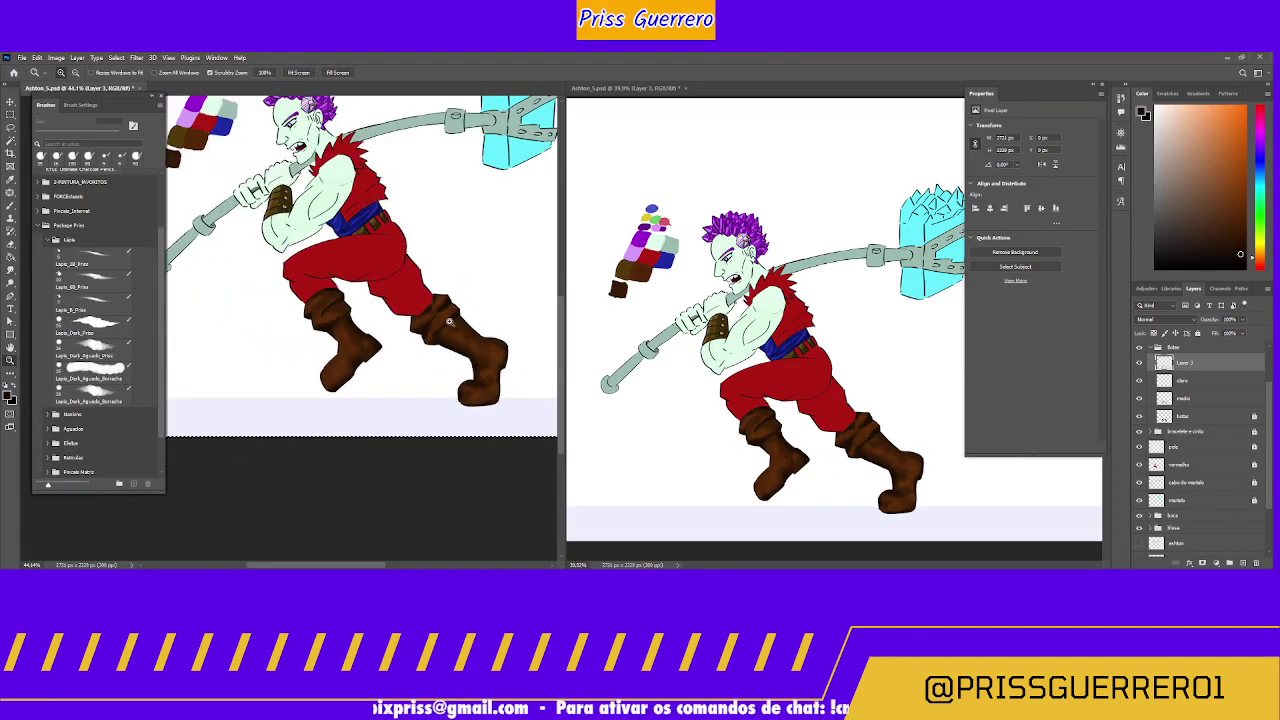
drag(452, 319, 482, 288)
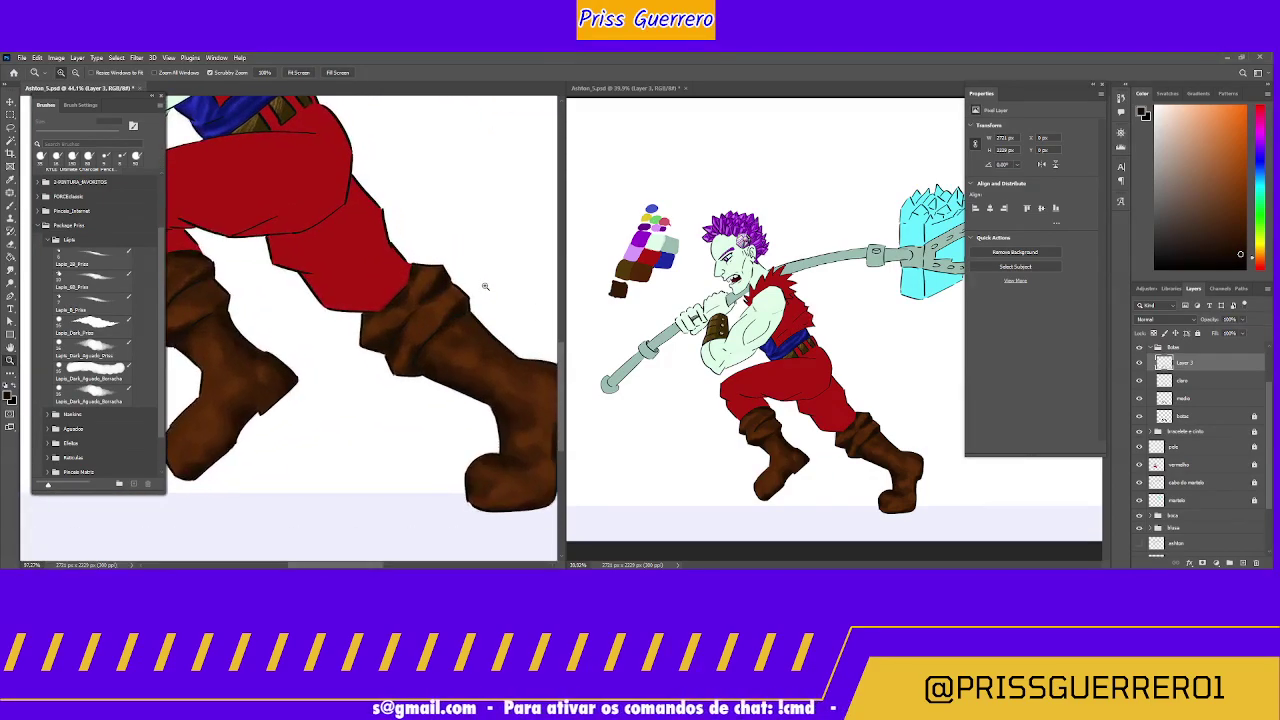
click(94, 353)
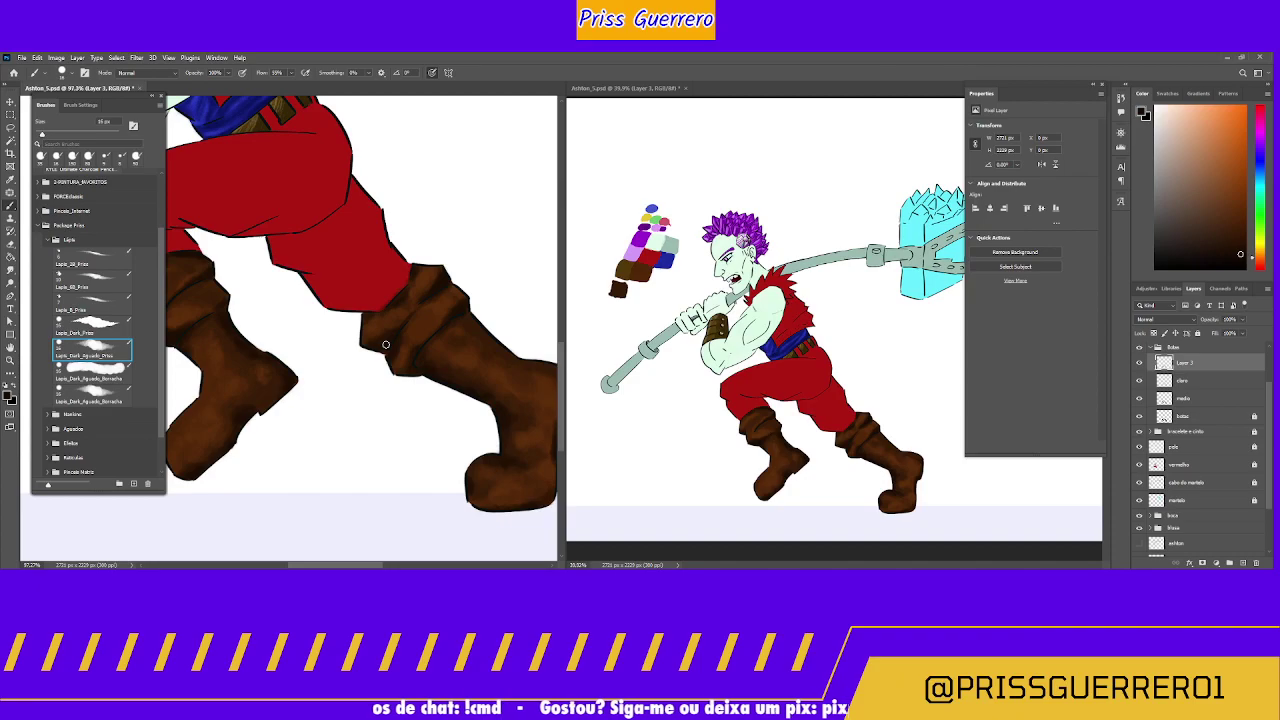
Step: Enlarge the shading brush past 50 px to darken the right boot's cuff
key(bracketright)
key(bracketright)
key(bracketright)
key(bracketright)
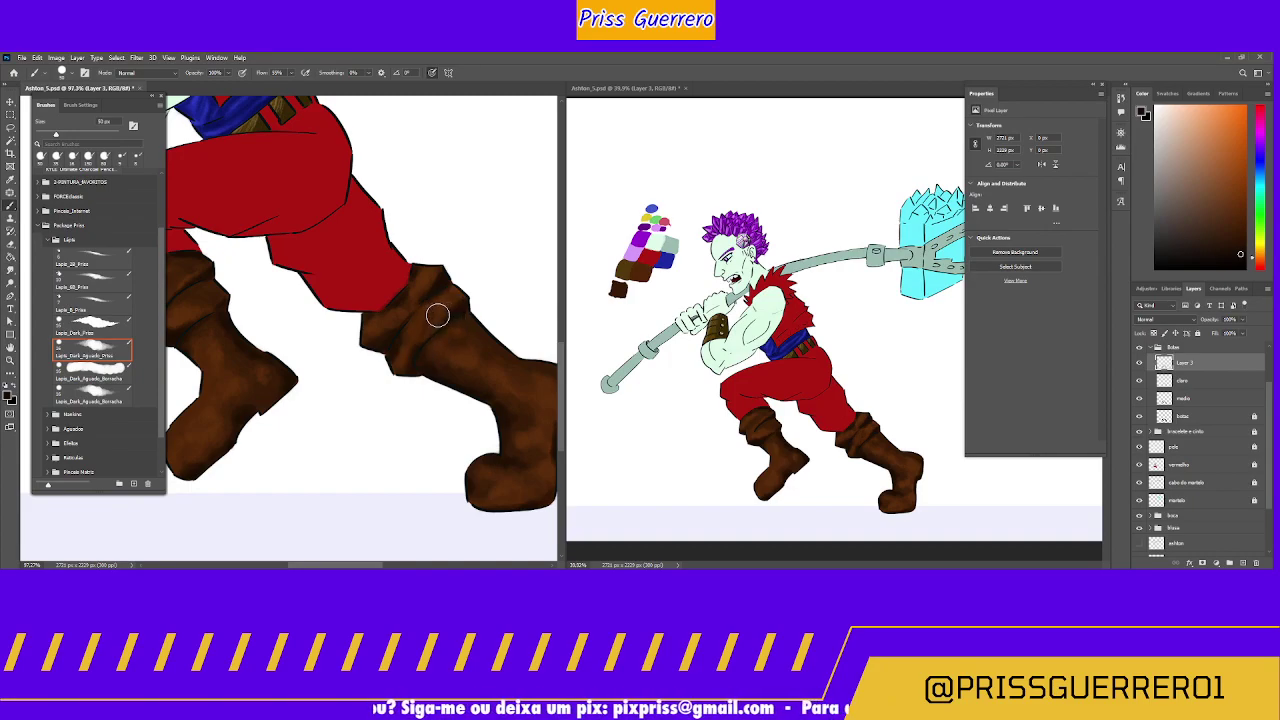
key(bracketright)
key(bracketright)
key(bracketright)
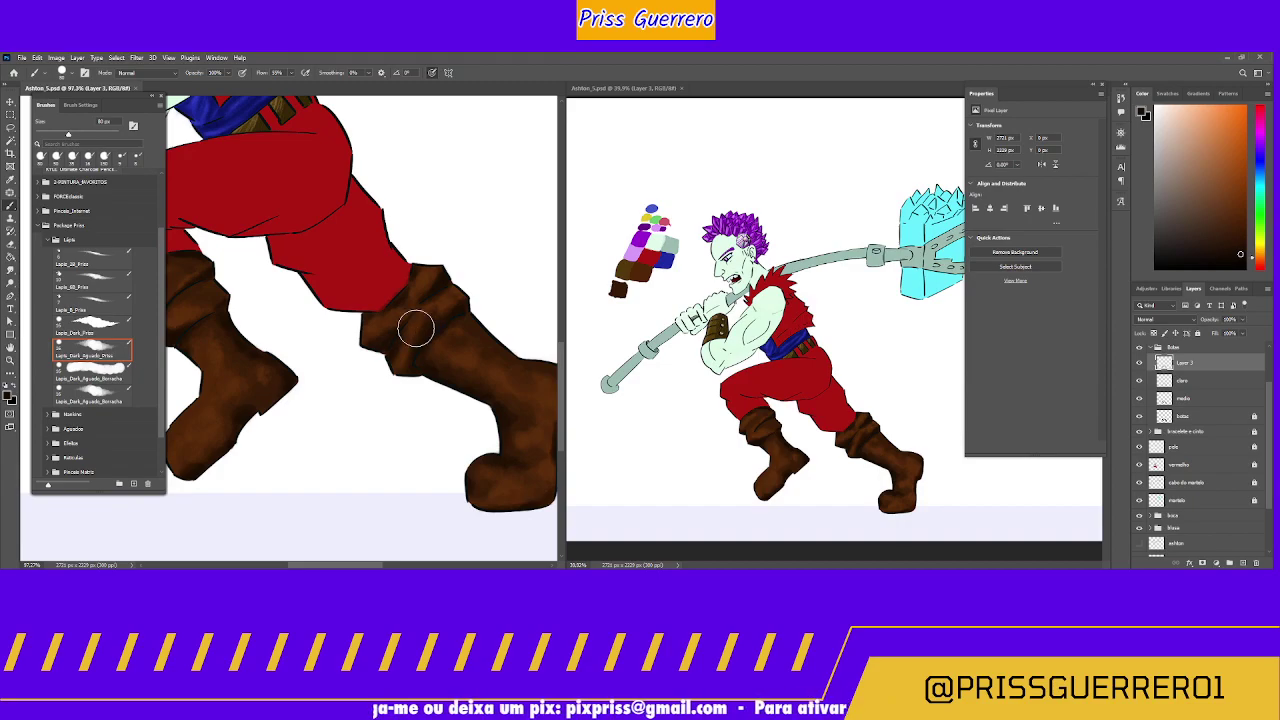
Step: Zoom the left view to about 43% so the whole character fits
key(z)
alt+click(369, 368)
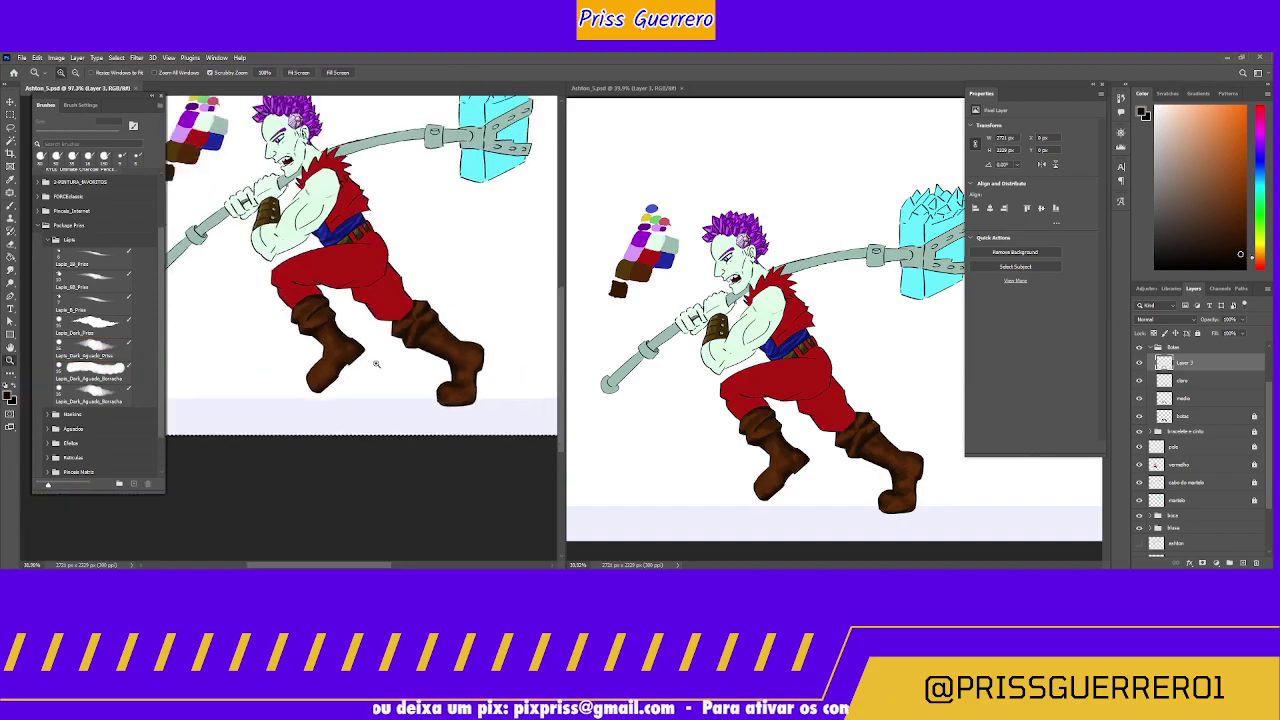
mouse_move(369, 370)
mouse_down()
mouse_move(453, 373)
mouse_move(363, 372)
mouse_up()
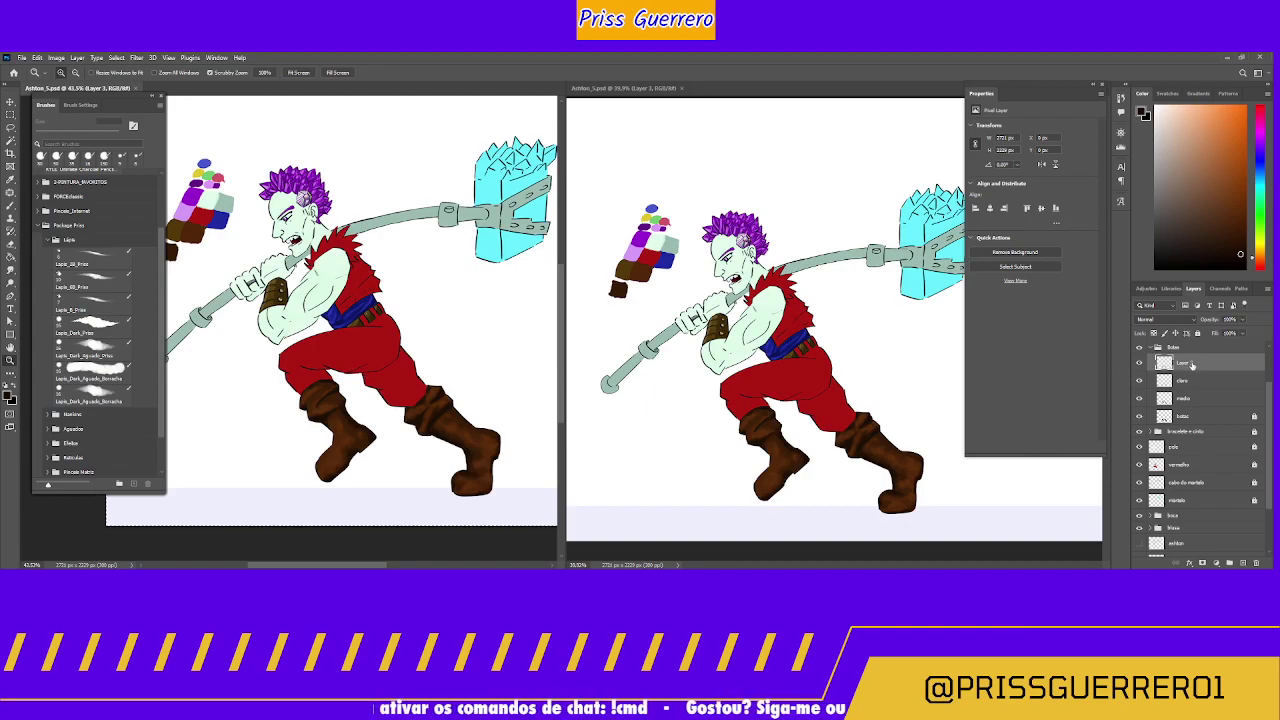
Step: Change the Layer 3 name in the Layers panel to 'escuro'
double_click(1185, 363)
text(escuro)
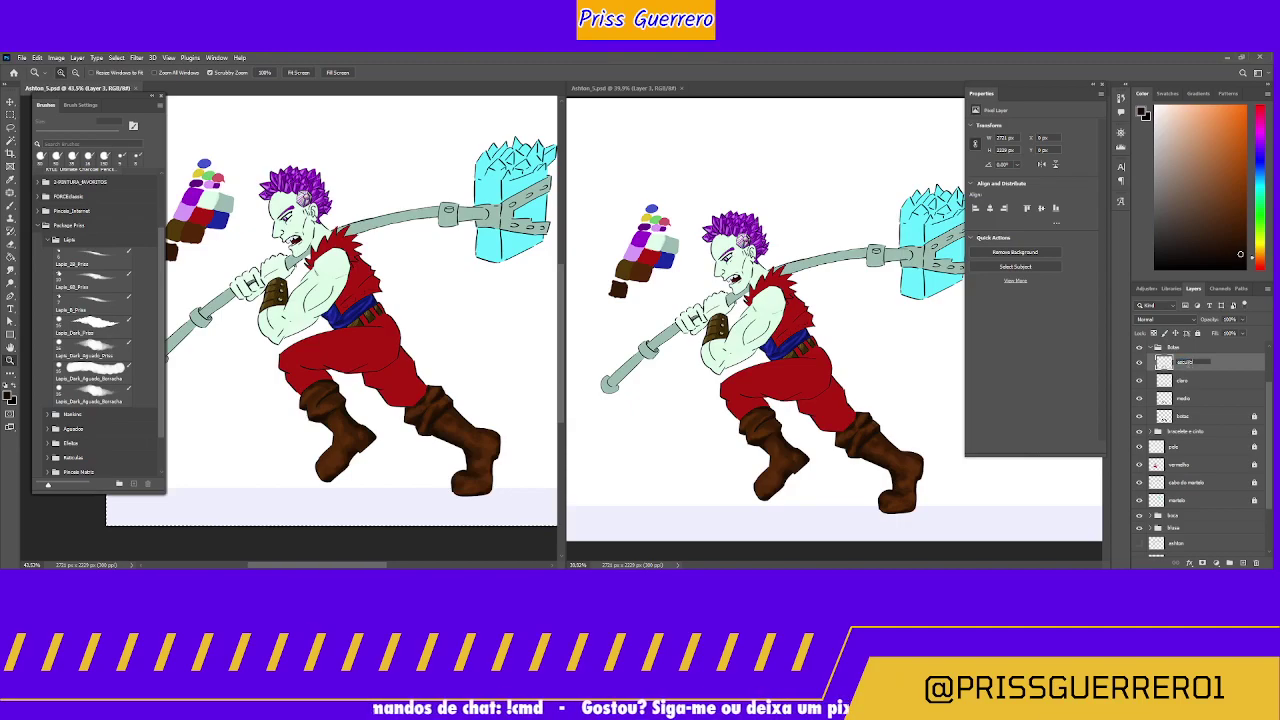
key(Return)
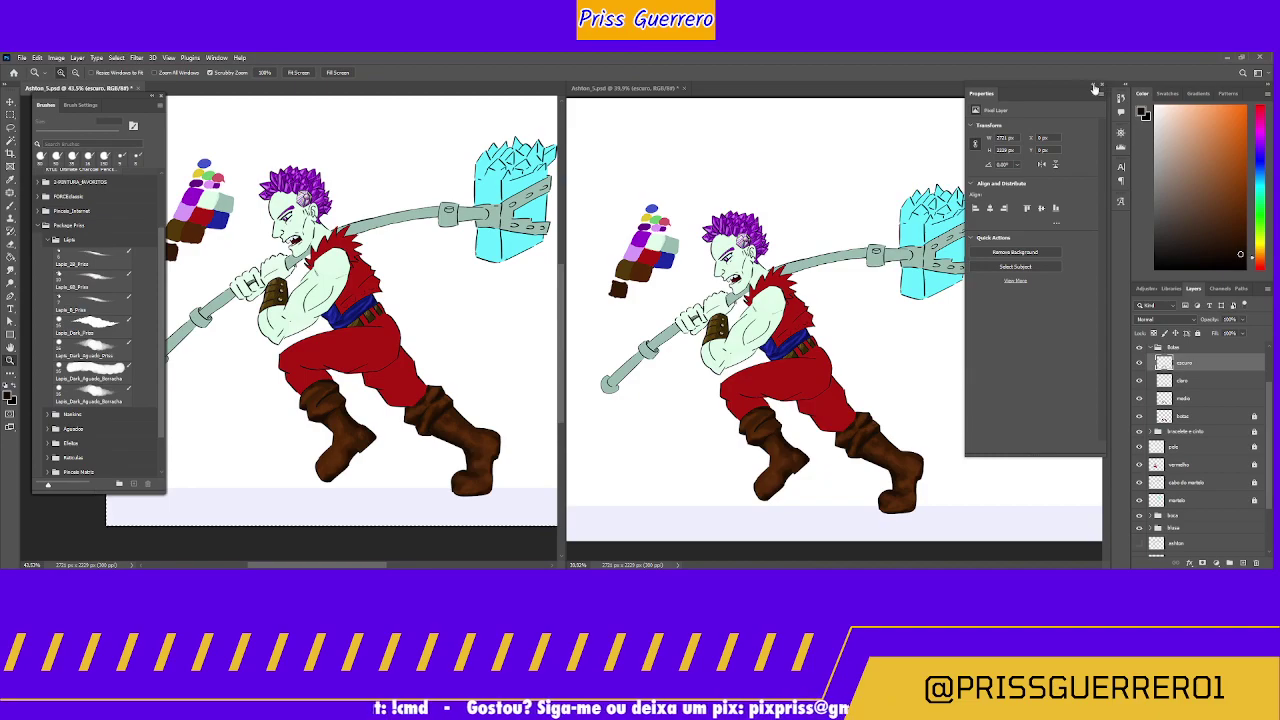
Step: Float the Properties panel, close the duplicate Ashton_5 view, and deselect with Ctrl+D
drag(1100, 90, 1024, 126)
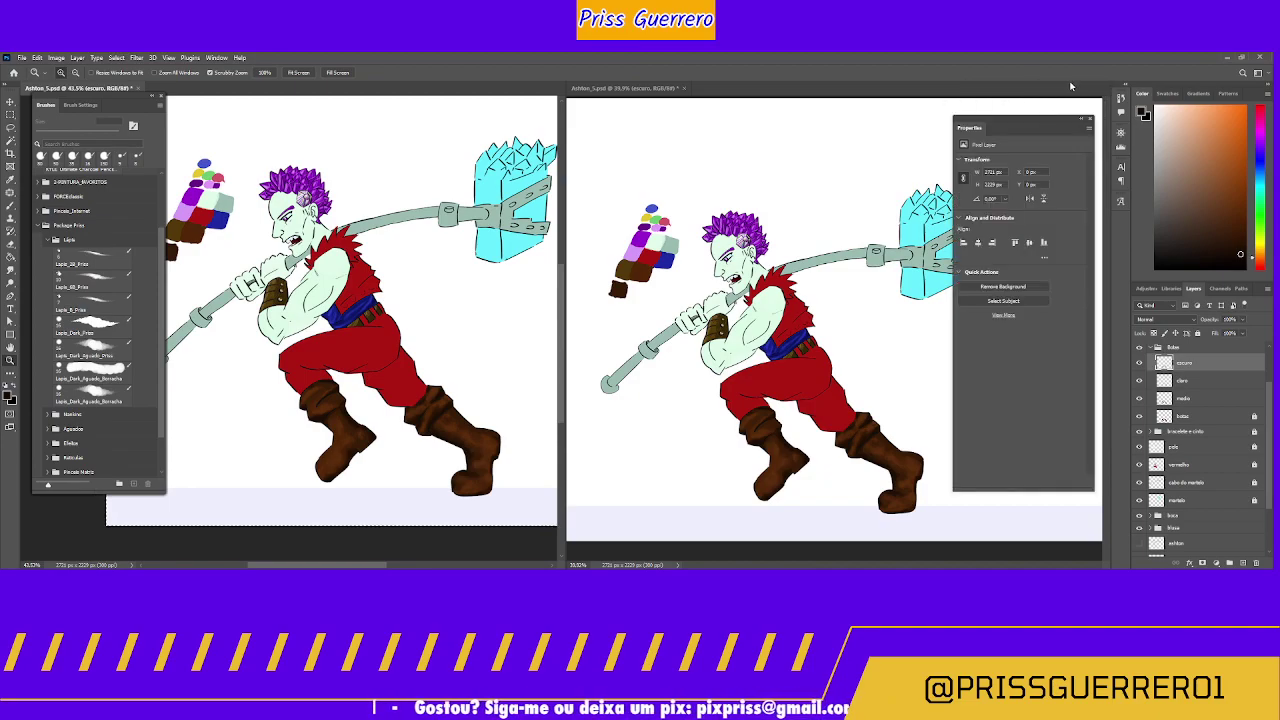
click(139, 88)
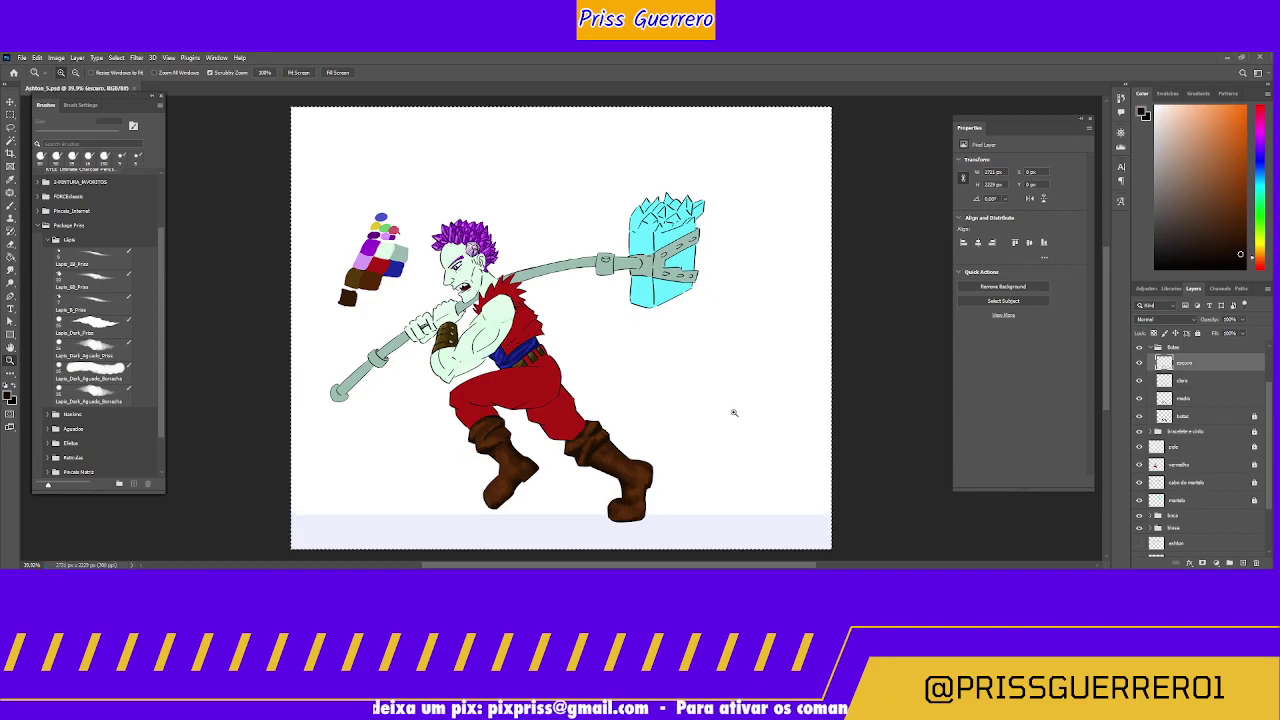
key(ctrl+d)
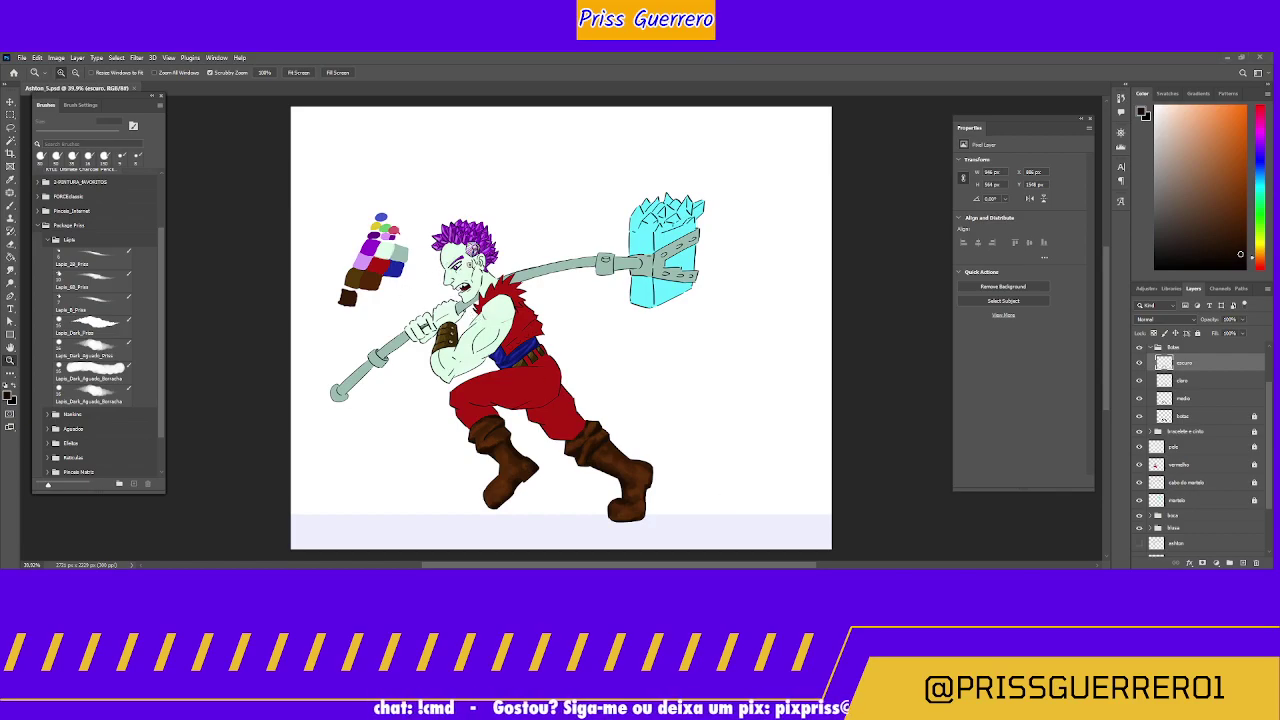
scroll(428, 316, up, 5)
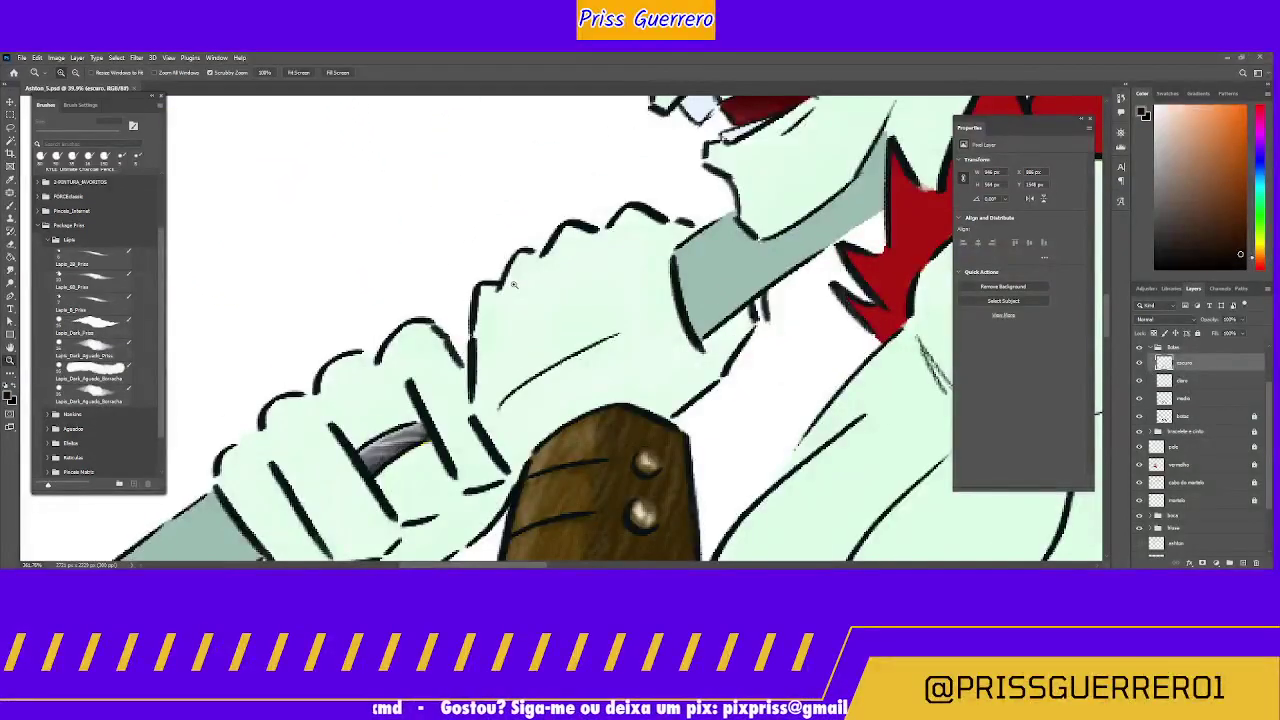
scroll(428, 343, down, 5)
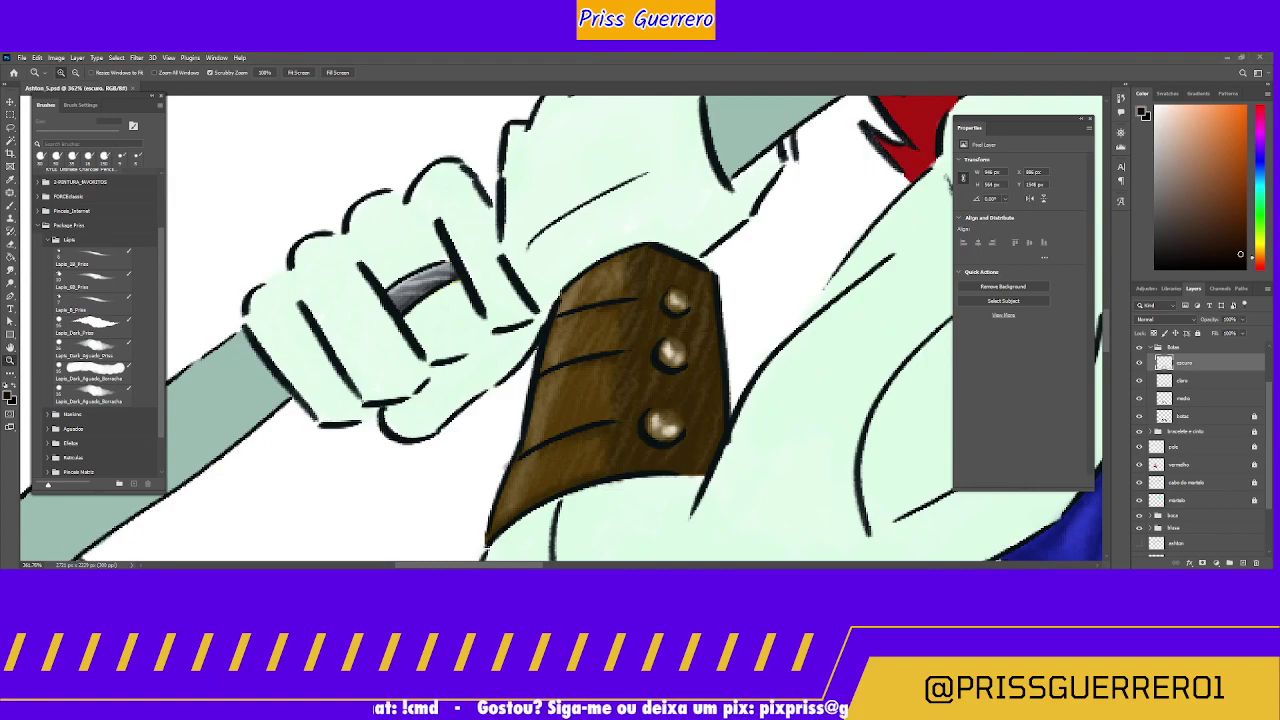
scroll(750, 450, down, 3)
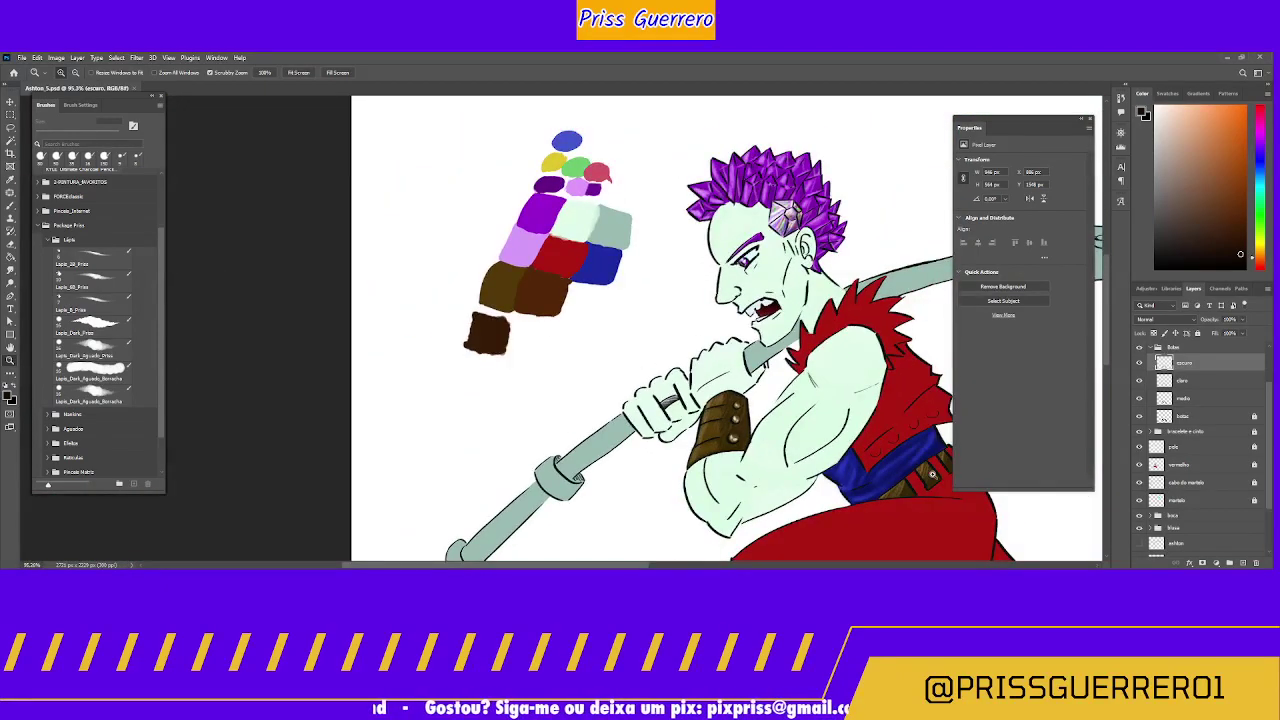
scroll(932, 474, up, 4)
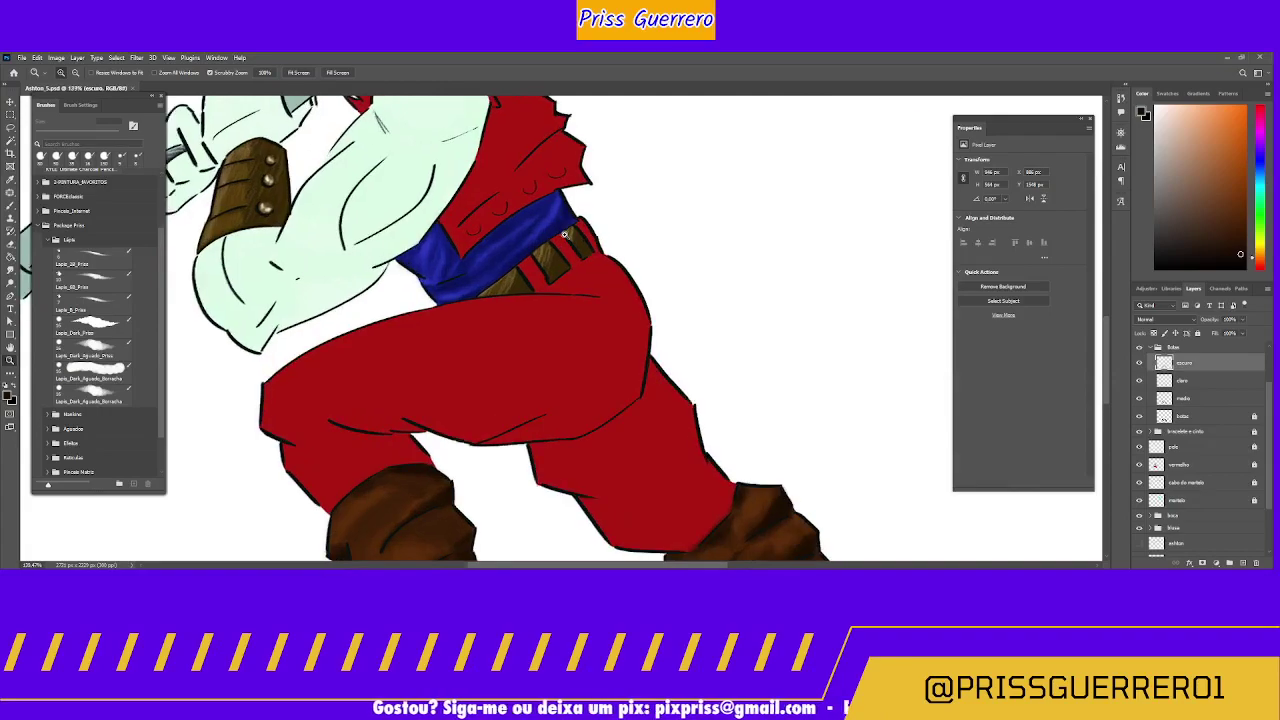
scroll(565, 234, up, 1)
scroll(485, 290, up, 2)
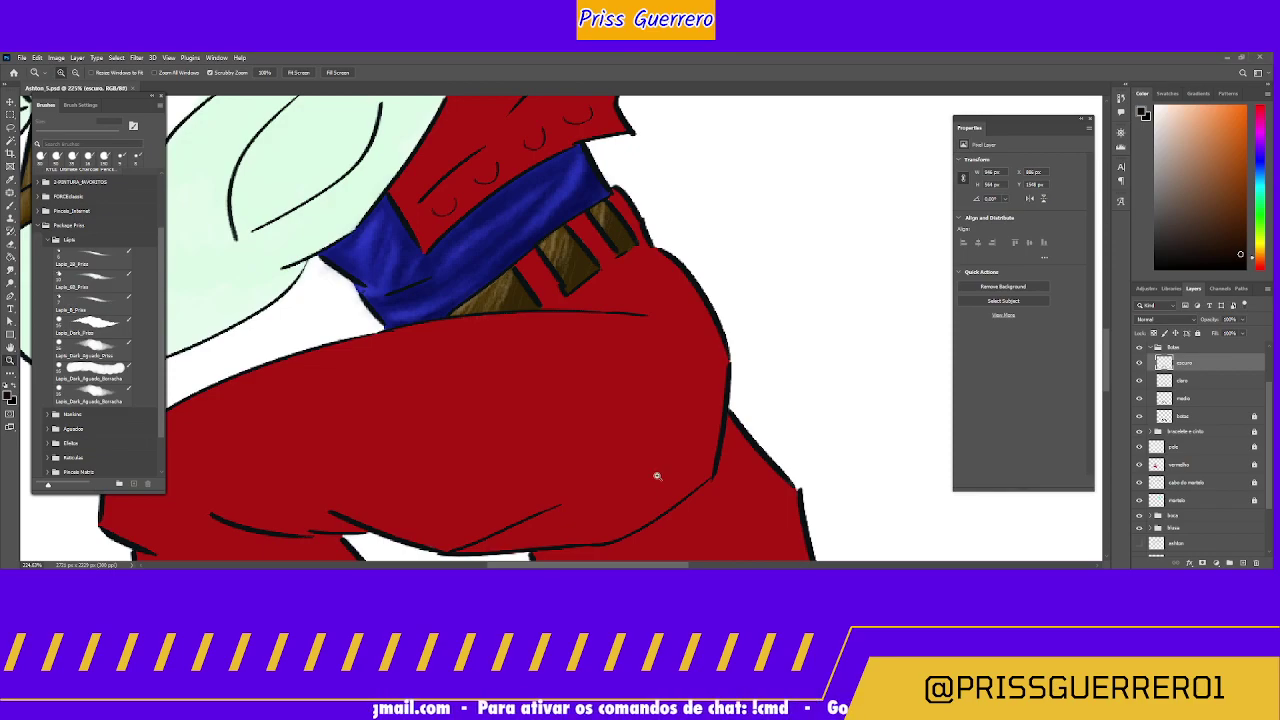
drag(661, 507, 548, 89)
Step: Scroll the view down over the boots while finishing their shading
scroll(554, 251, down, 3)
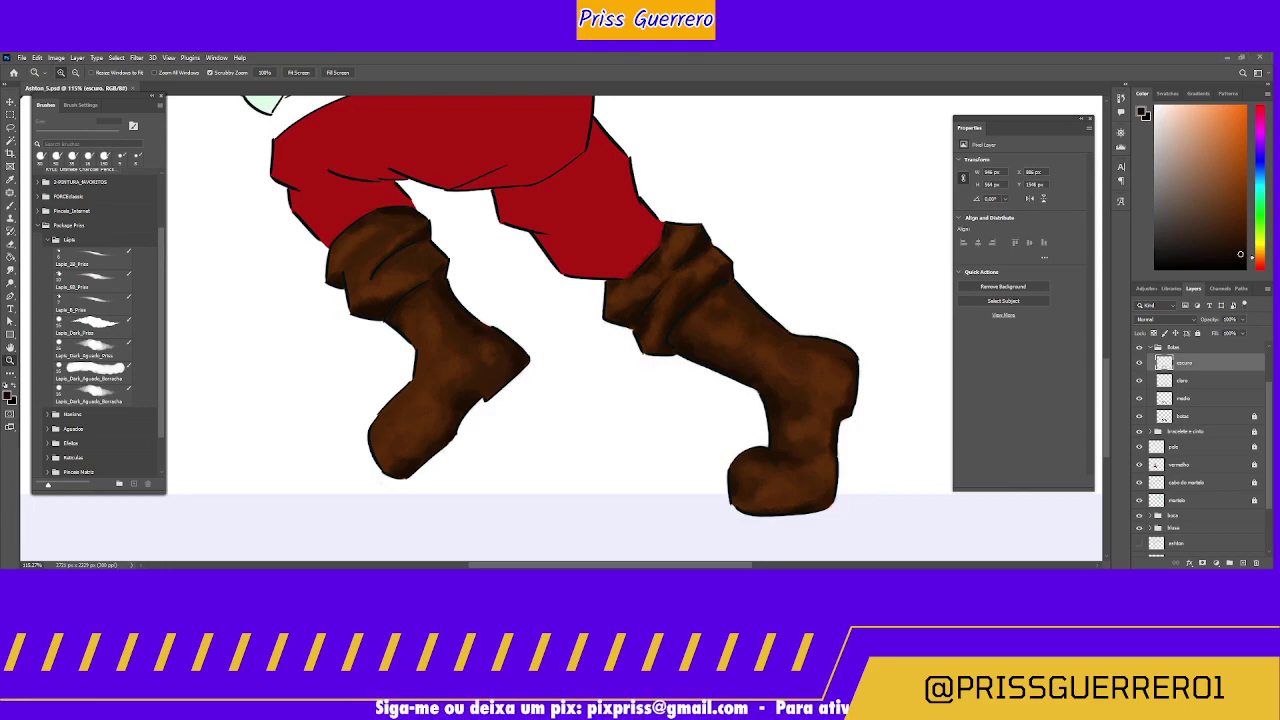
Step: Close Ashton_5.psd and bring the Percy chapeu pencil sketch into a new document
click(131, 89)
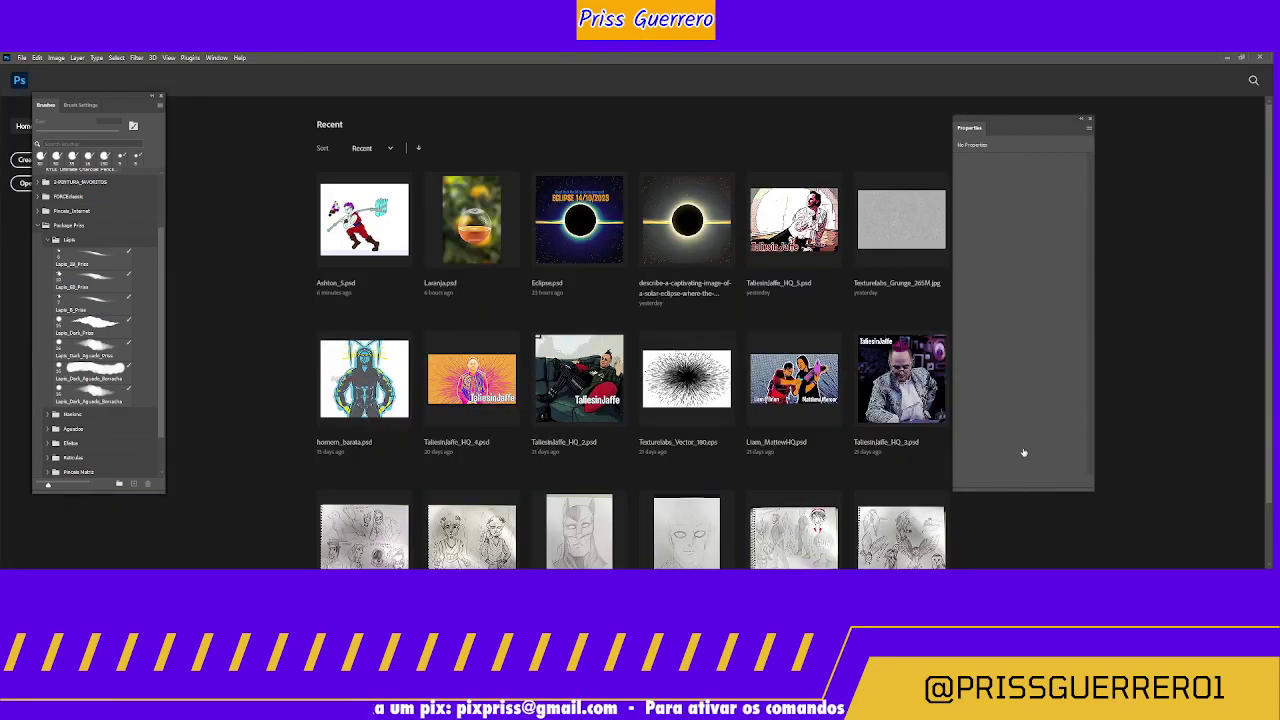
key(ctrl+alt+n)
key(ctrl+v)
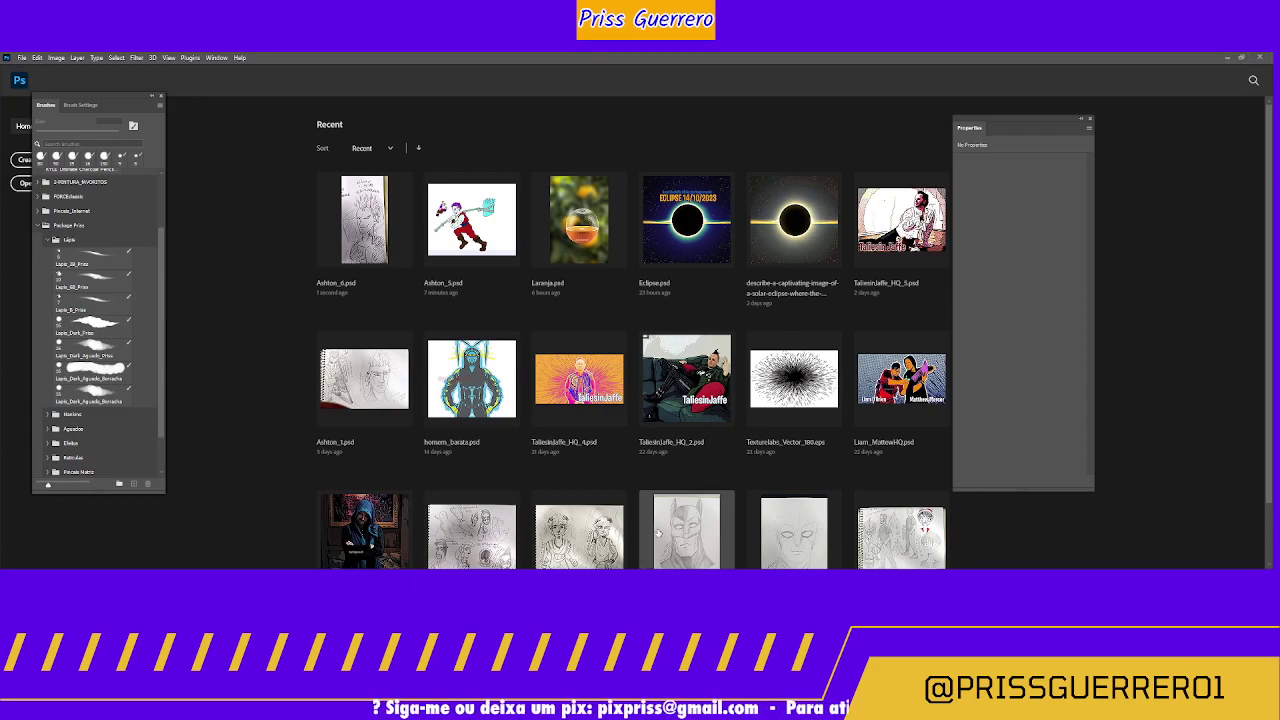
scroll(480, 477, down, 1)
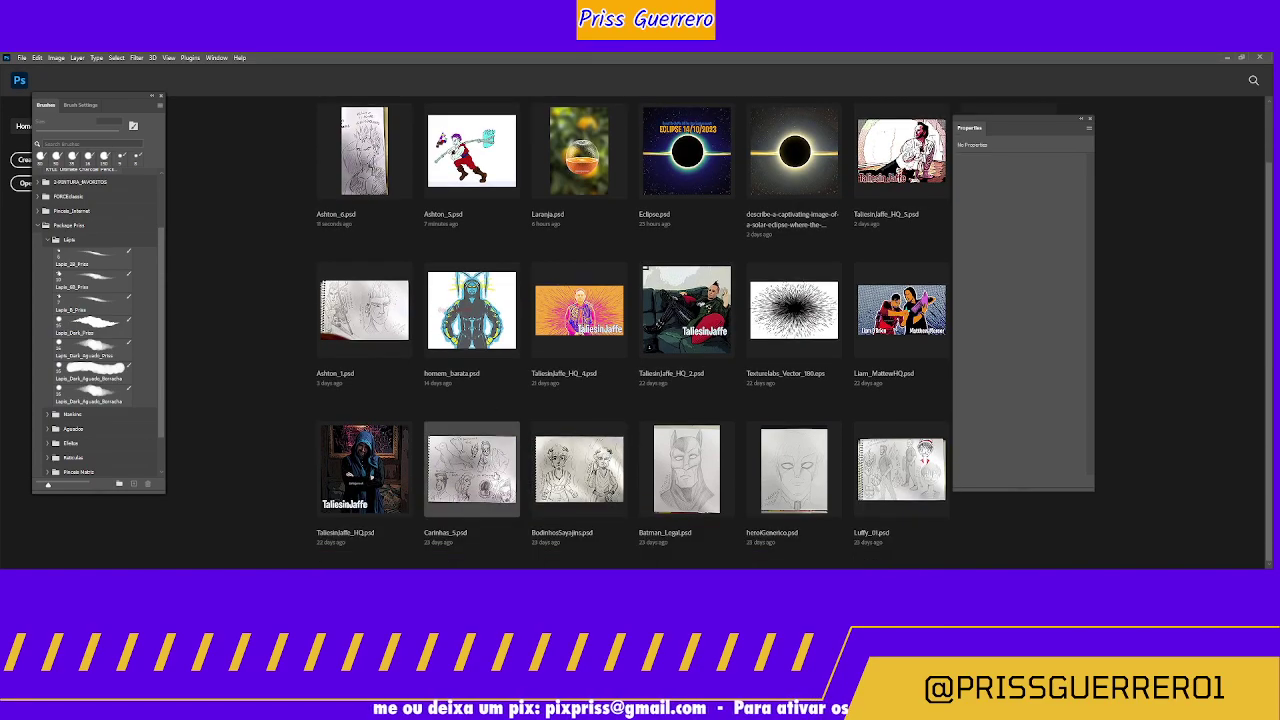
scroll(490, 476, up, 1)
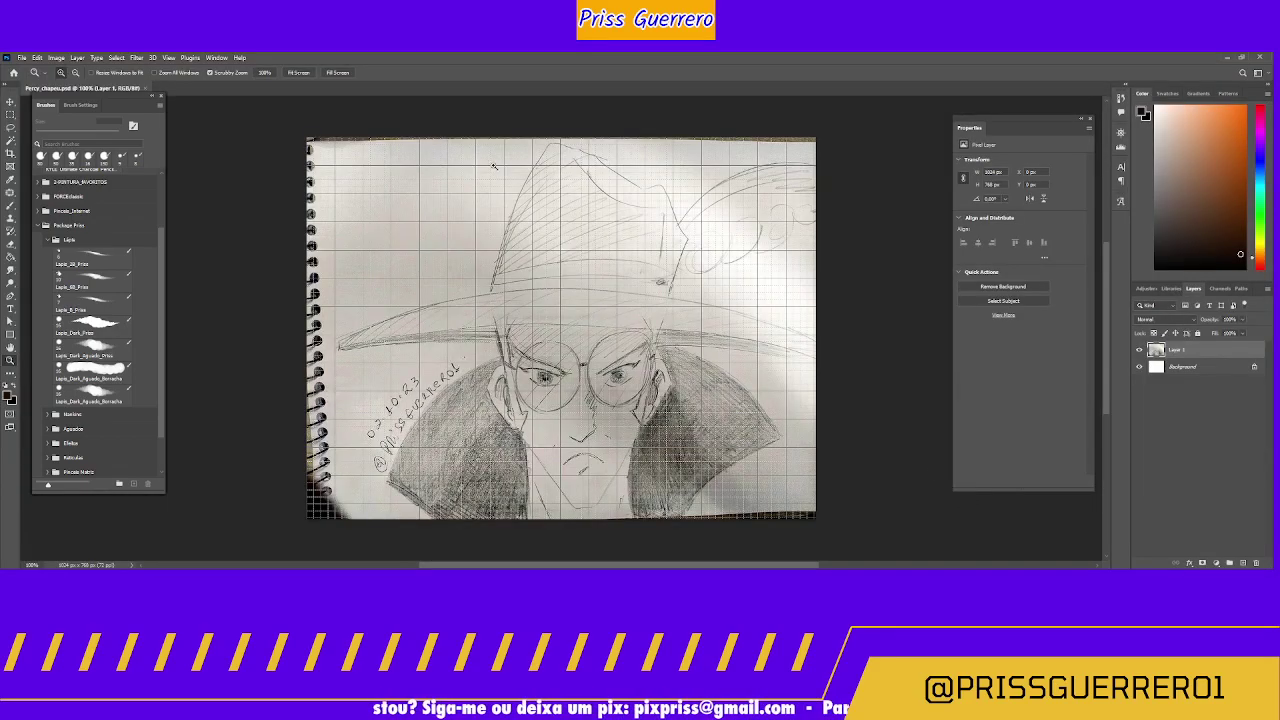
Step: Close Percy chapeu.psd and create a blank portrait Untitled-1 document with Ctrl+N
click(148, 89)
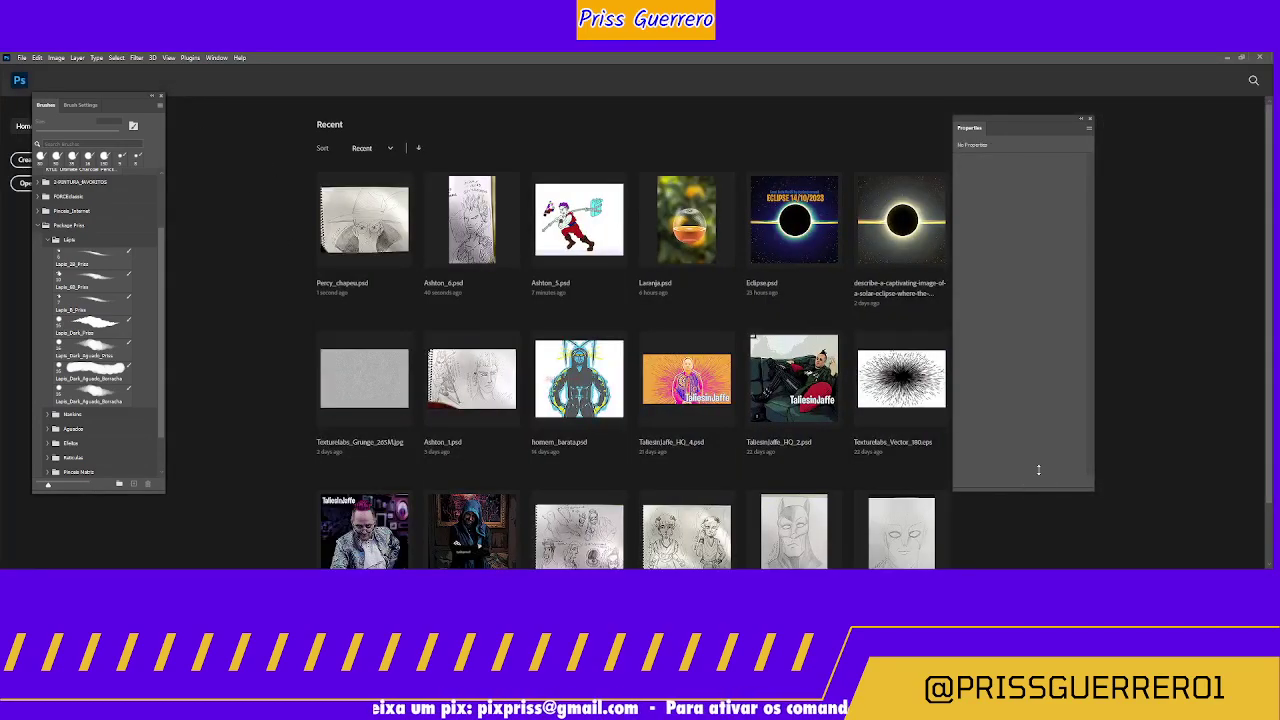
key(ctrl+n)
key(Return)
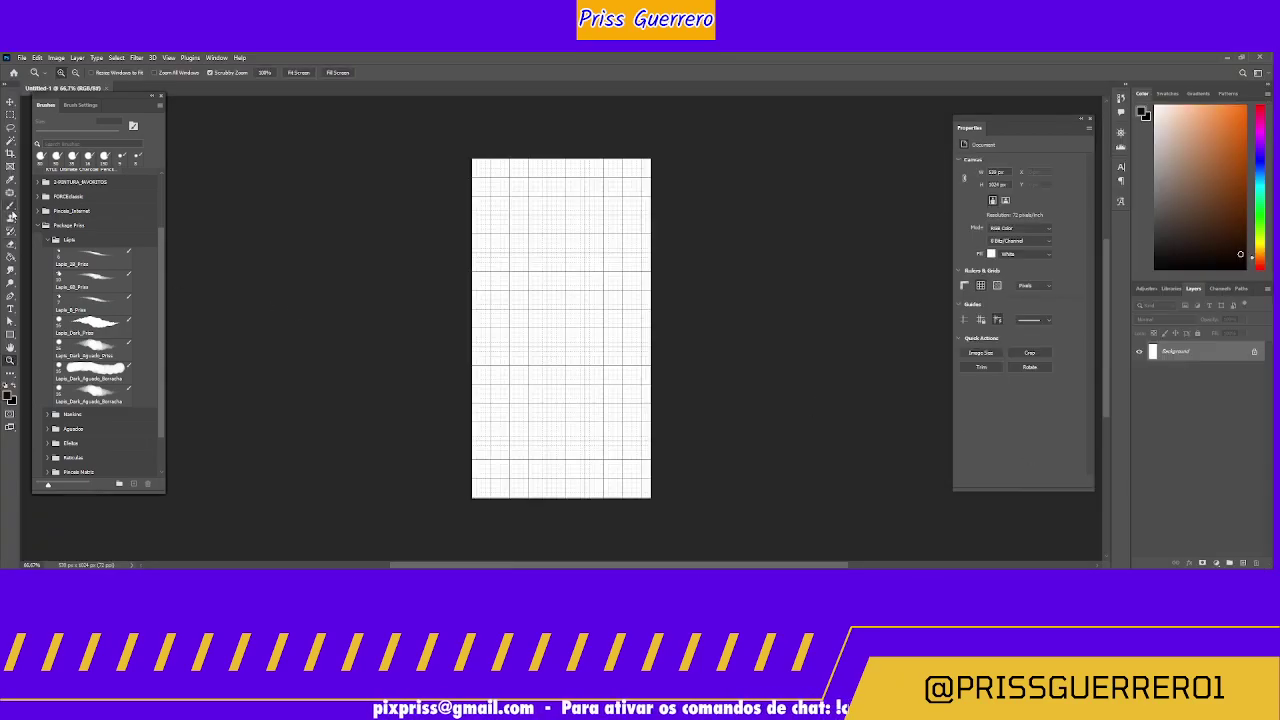
Step: Hide the grid and crop-widen the canvas into a 1272 × 1024 px landscape
key(ctrl+apostrophe)
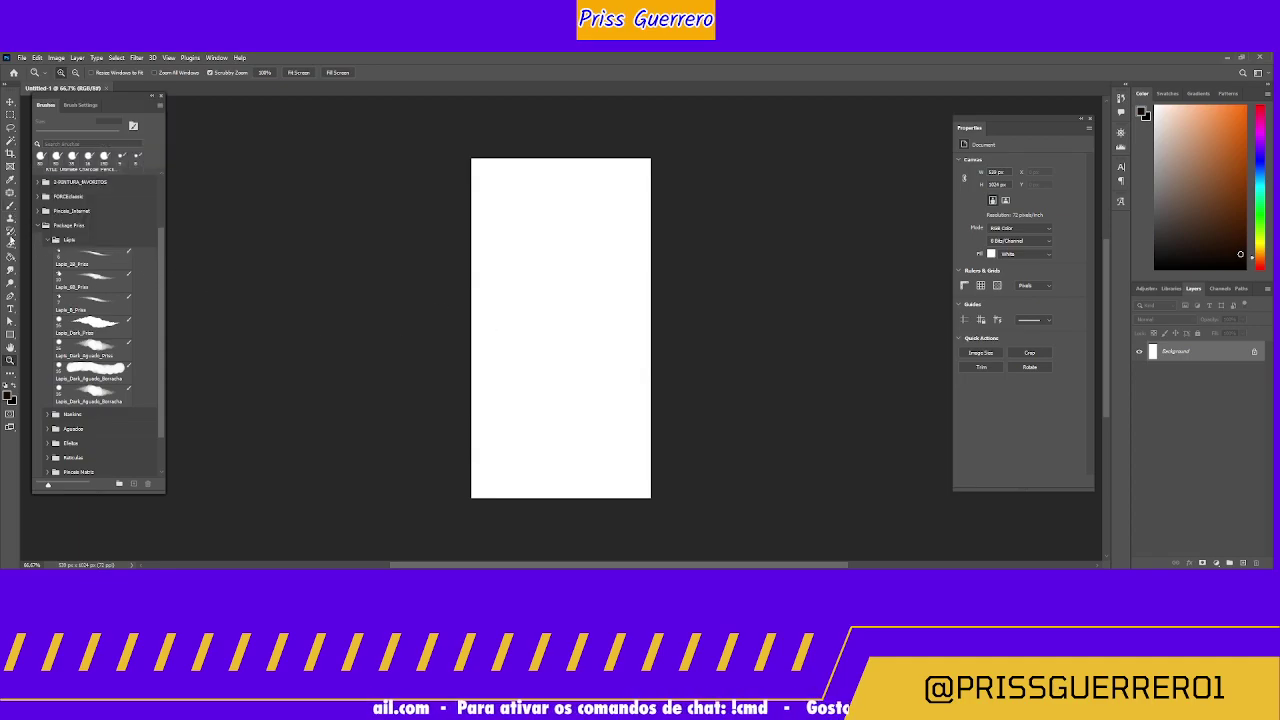
click(10, 153)
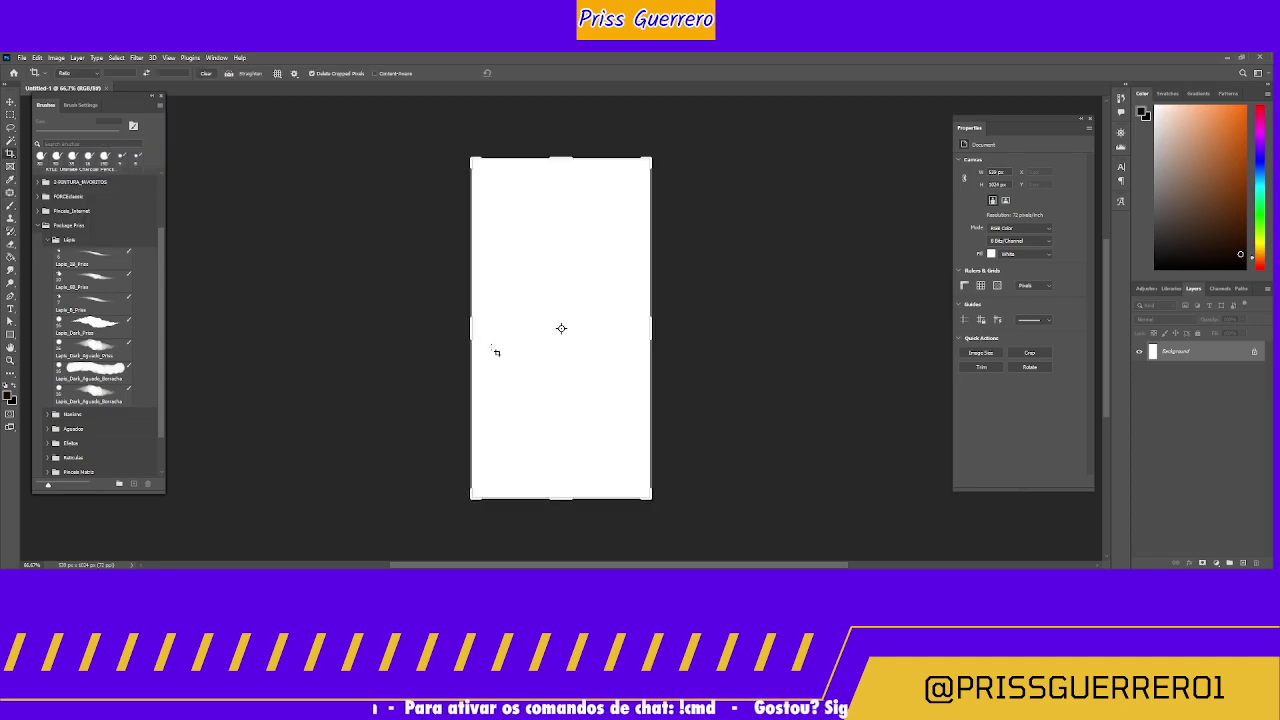
drag(470, 328, 350, 320)
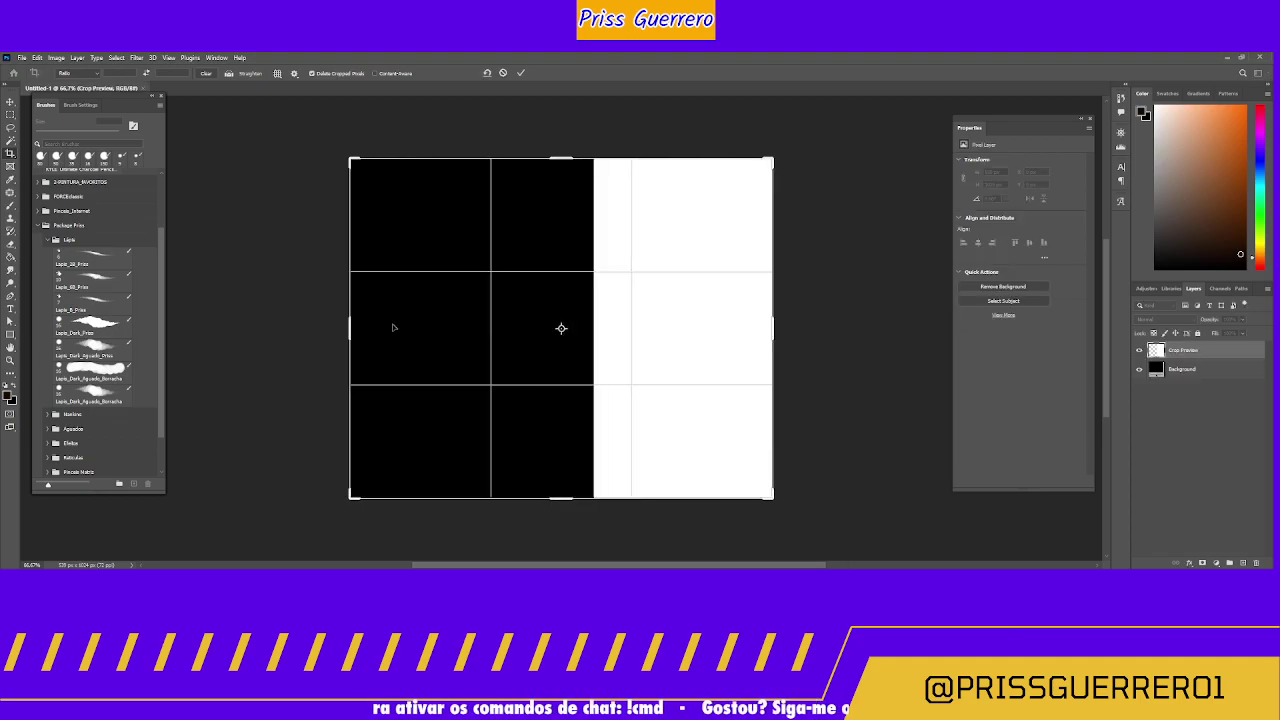
key(Return)
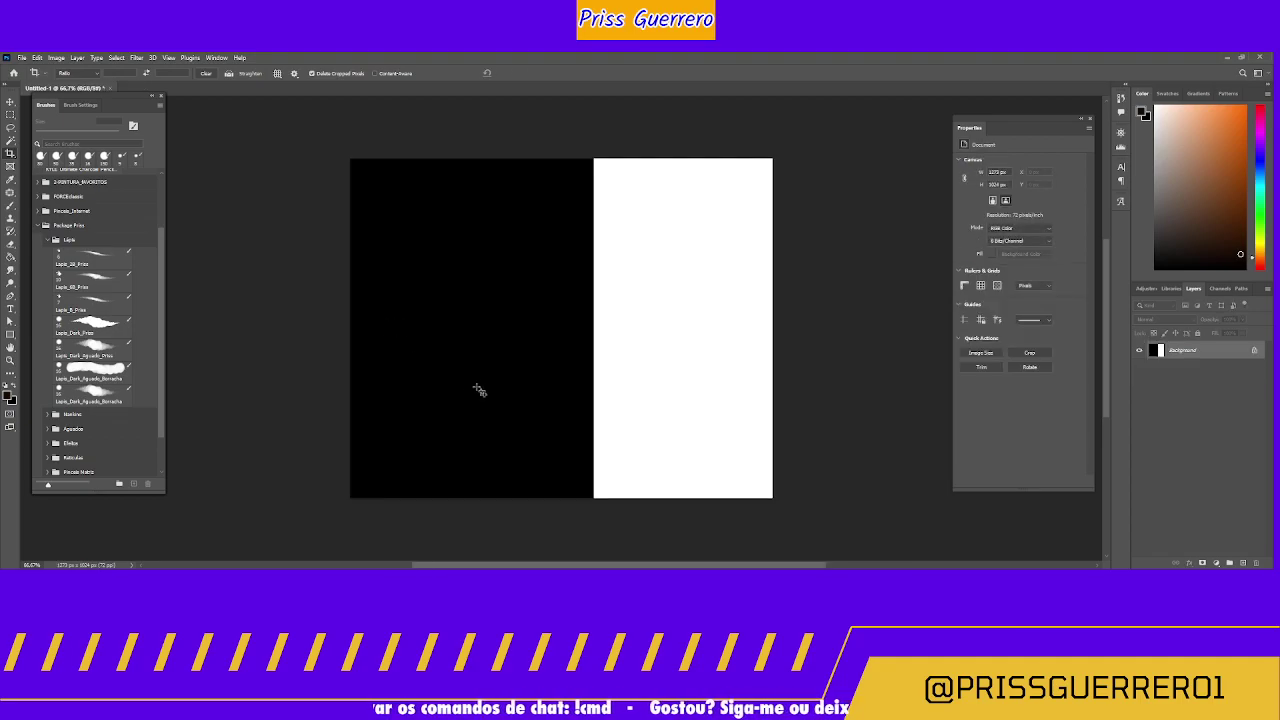
Step: Paint Bucket fill the whole canvas white and add an empty Layer 1 above Background
key(d)
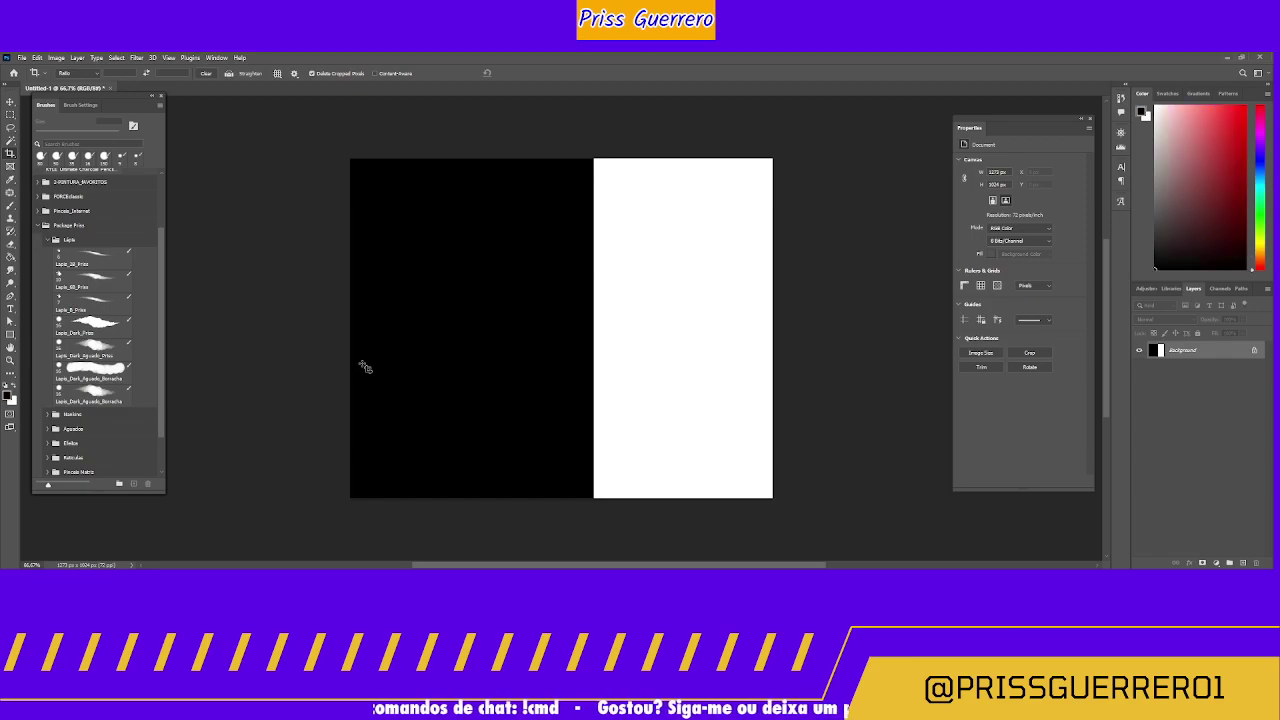
key(x)
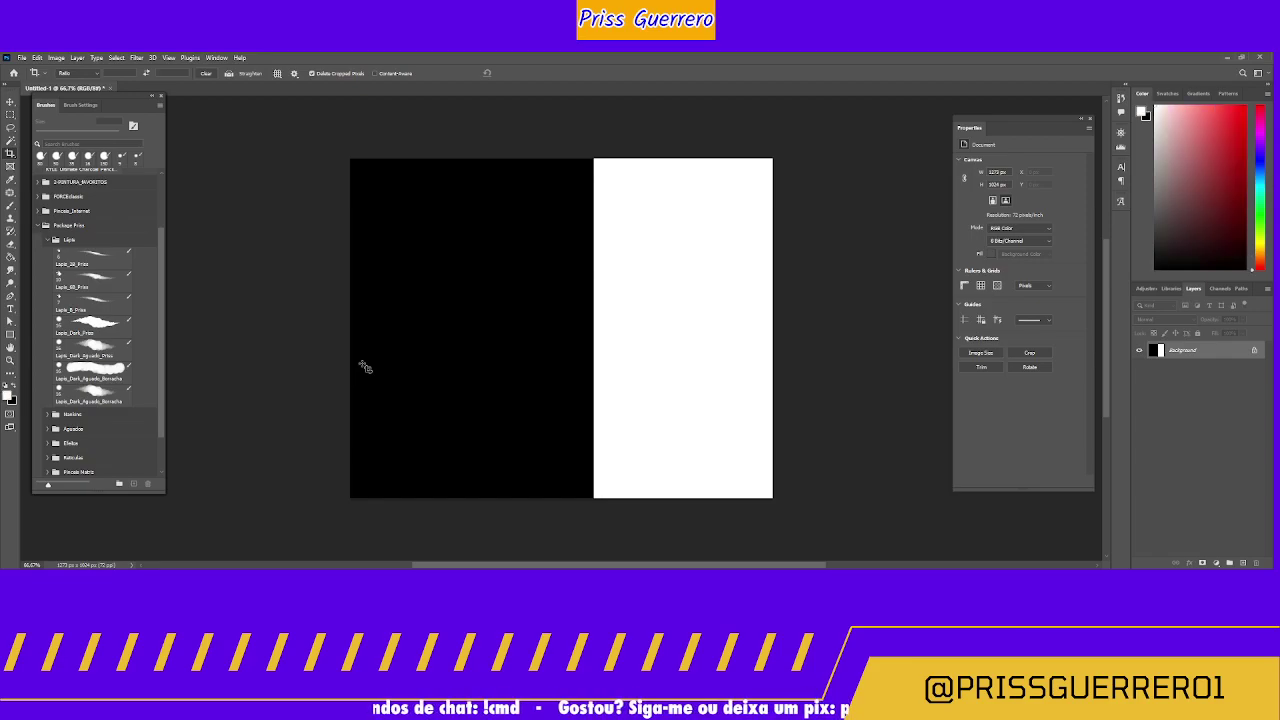
key(g)
click(470, 343)
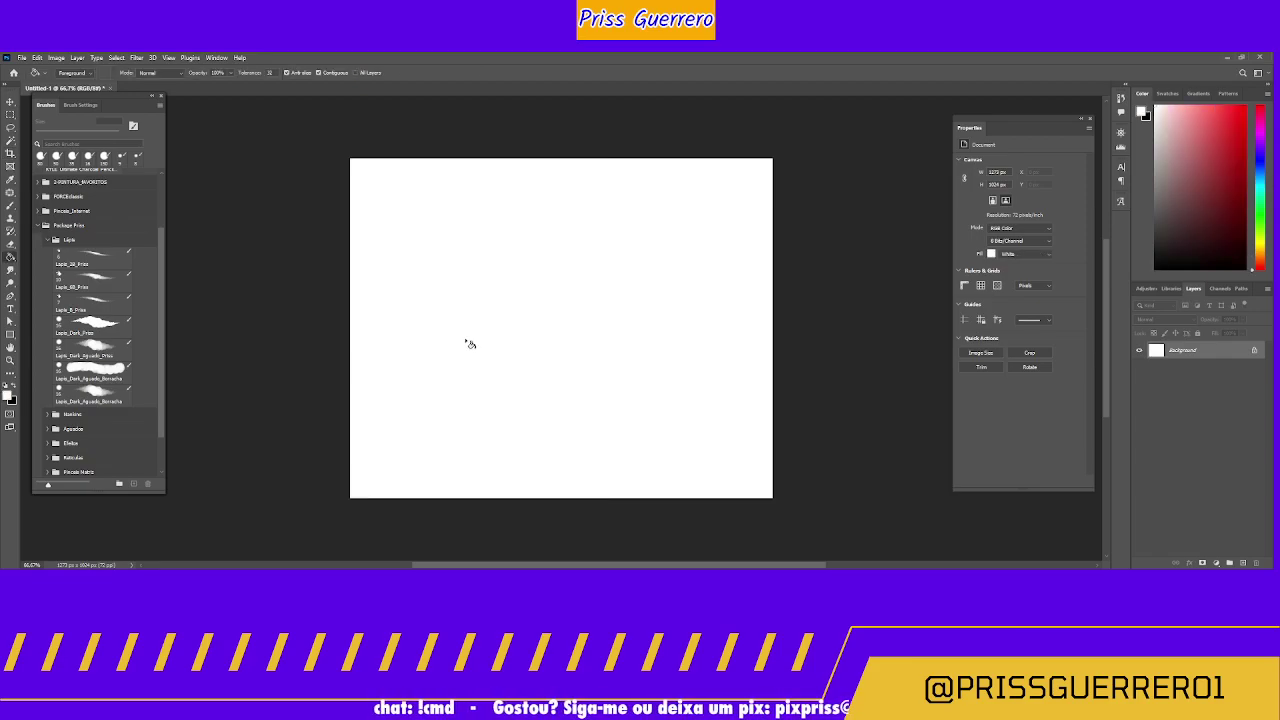
click(1244, 563)
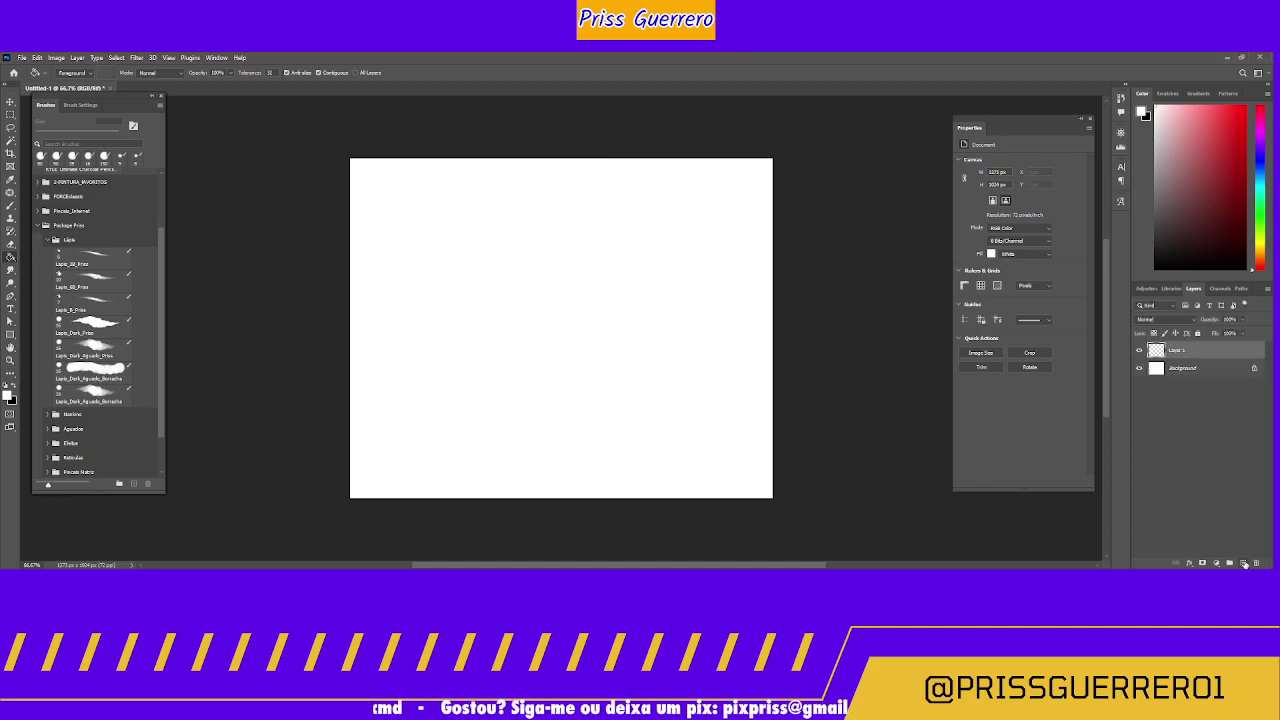
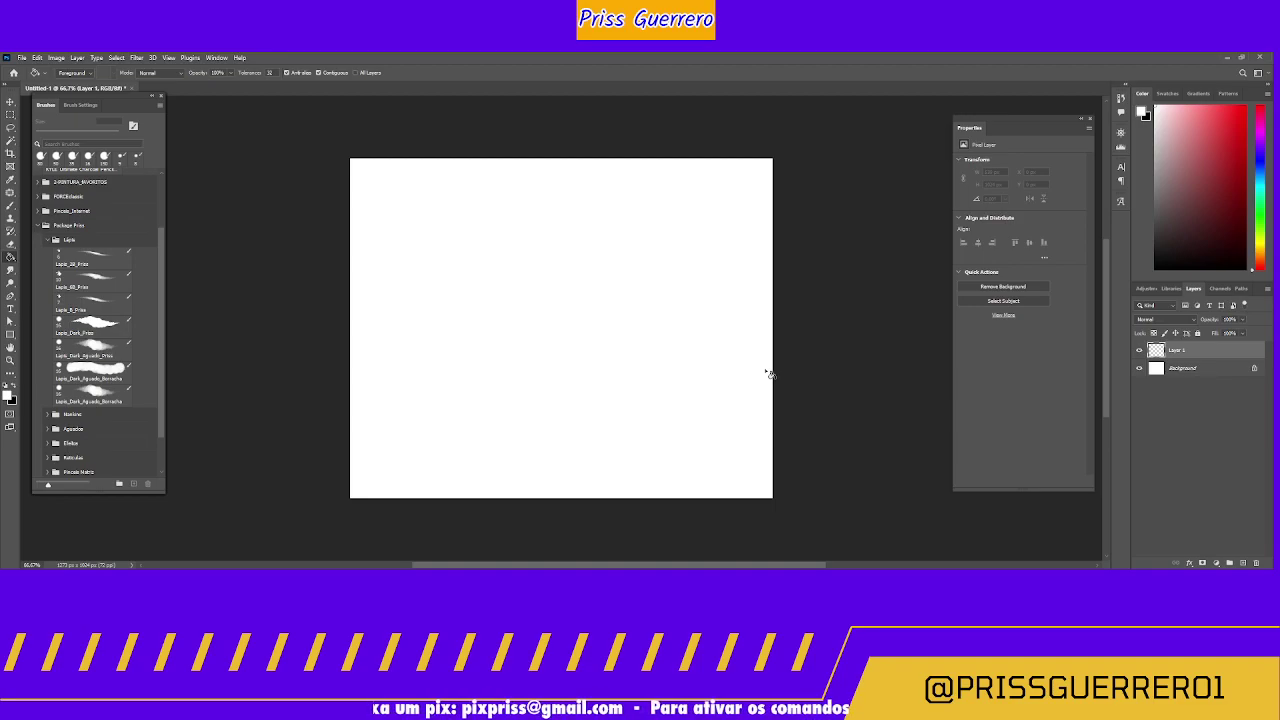
Step: Make black the foreground colour, choose the Lapis_Dark pencil brush, and commit a vertical centre symmetry line
key(x)
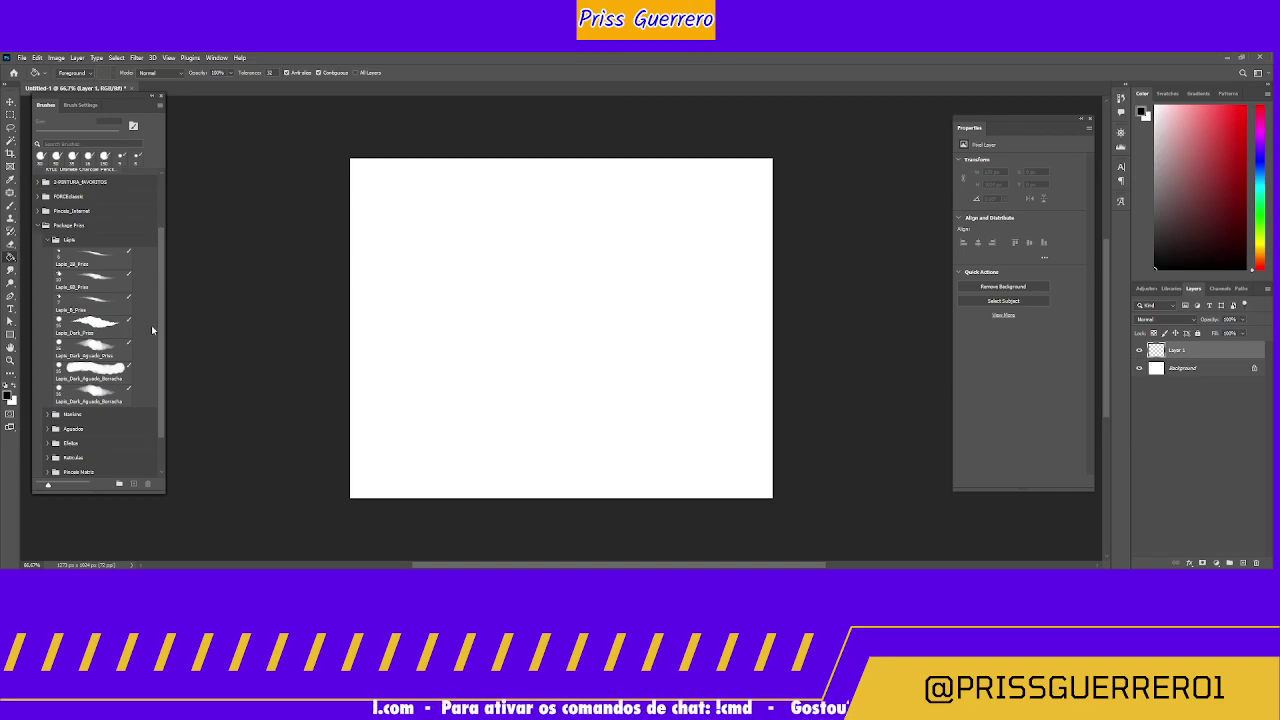
click(100, 320)
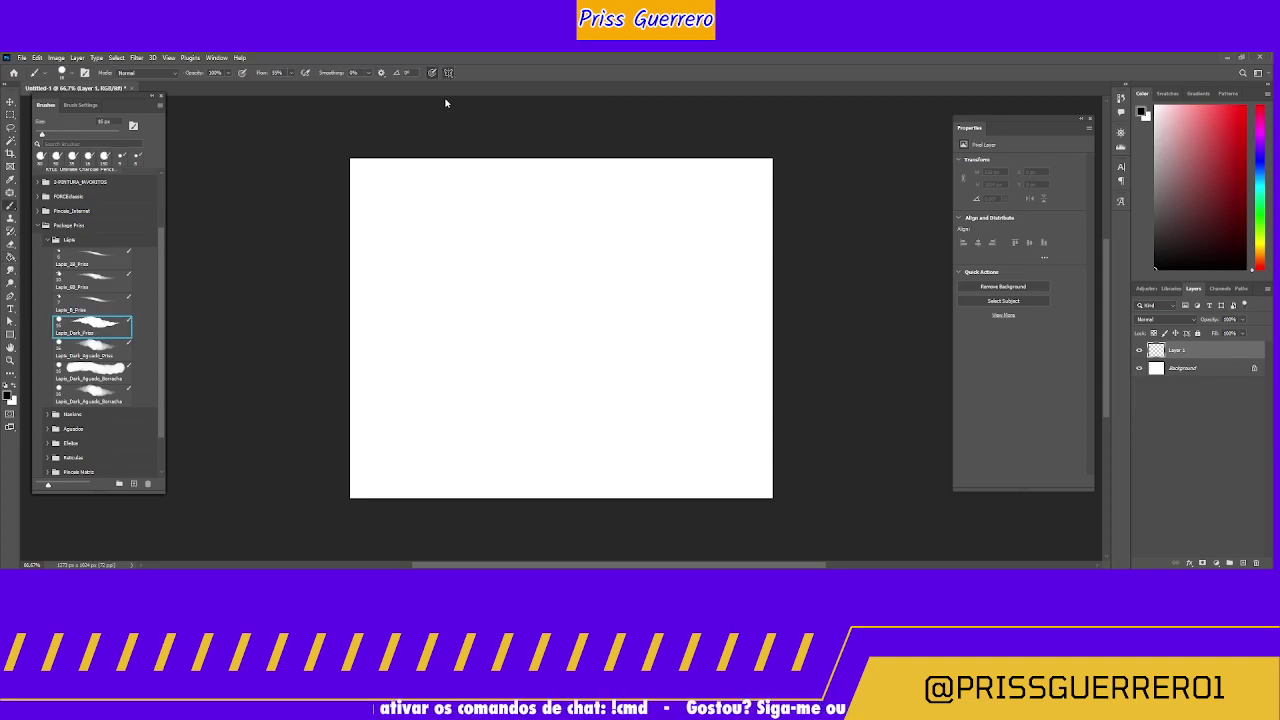
key(ctrl+t)
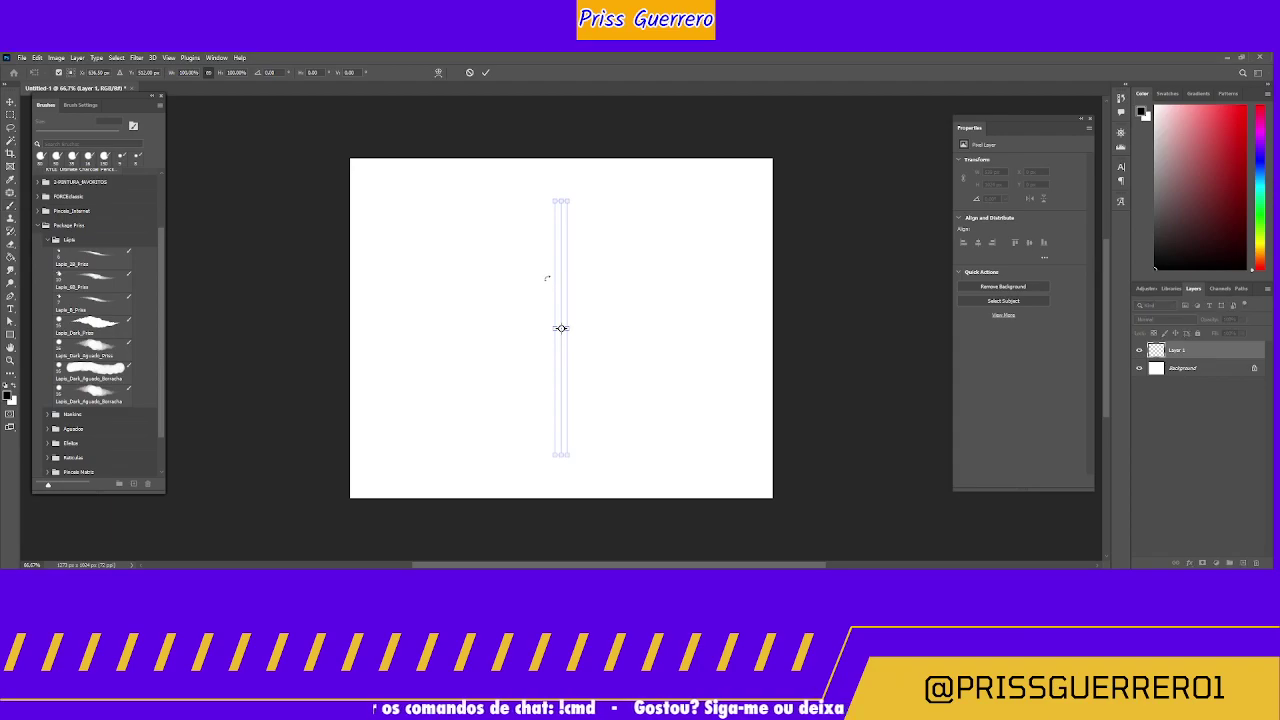
key(b)
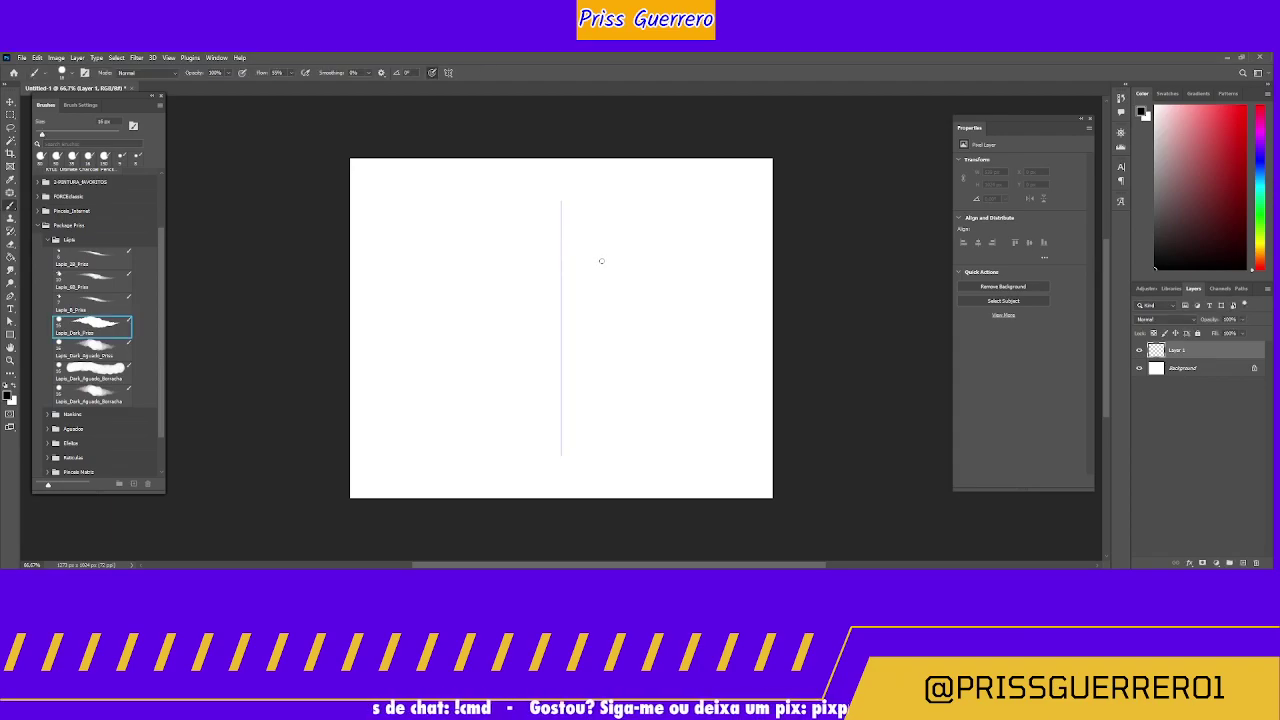
Step: Paint mirrored thick eyebrows and upper eyelids, then redraw the eyes with circled irises and dark pupils
mouse_move(590, 277)
mouse_down()
mouse_move(693, 257)
mouse_move(659, 253)
mouse_up()
mouse_move(704, 257)
mouse_down()
mouse_move(716, 264)
mouse_move(684, 244)
mouse_move(704, 252)
mouse_move(592, 278)
mouse_move(704, 256)
mouse_up()
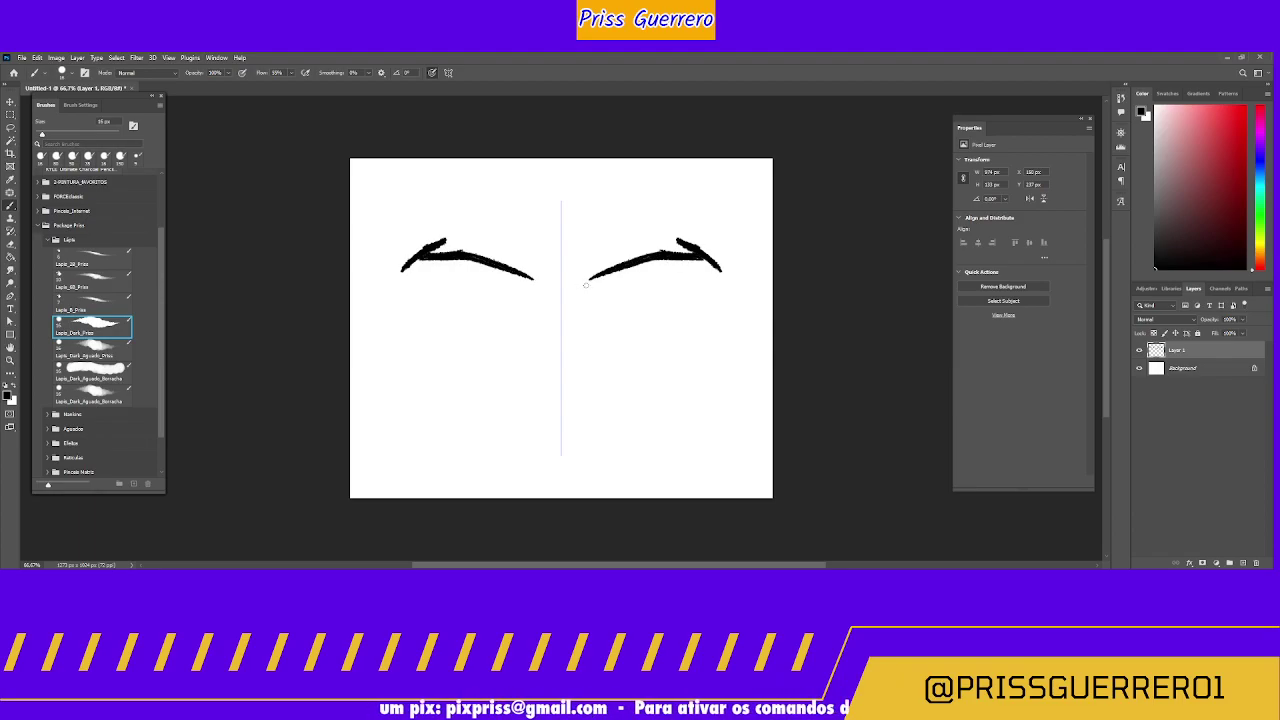
drag(595, 289, 712, 291)
mouse_move(621, 290)
mouse_down()
mouse_move(640, 316)
mouse_move(666, 298)
mouse_move(644, 312)
mouse_move(660, 310)
mouse_move(640, 289)
mouse_up()
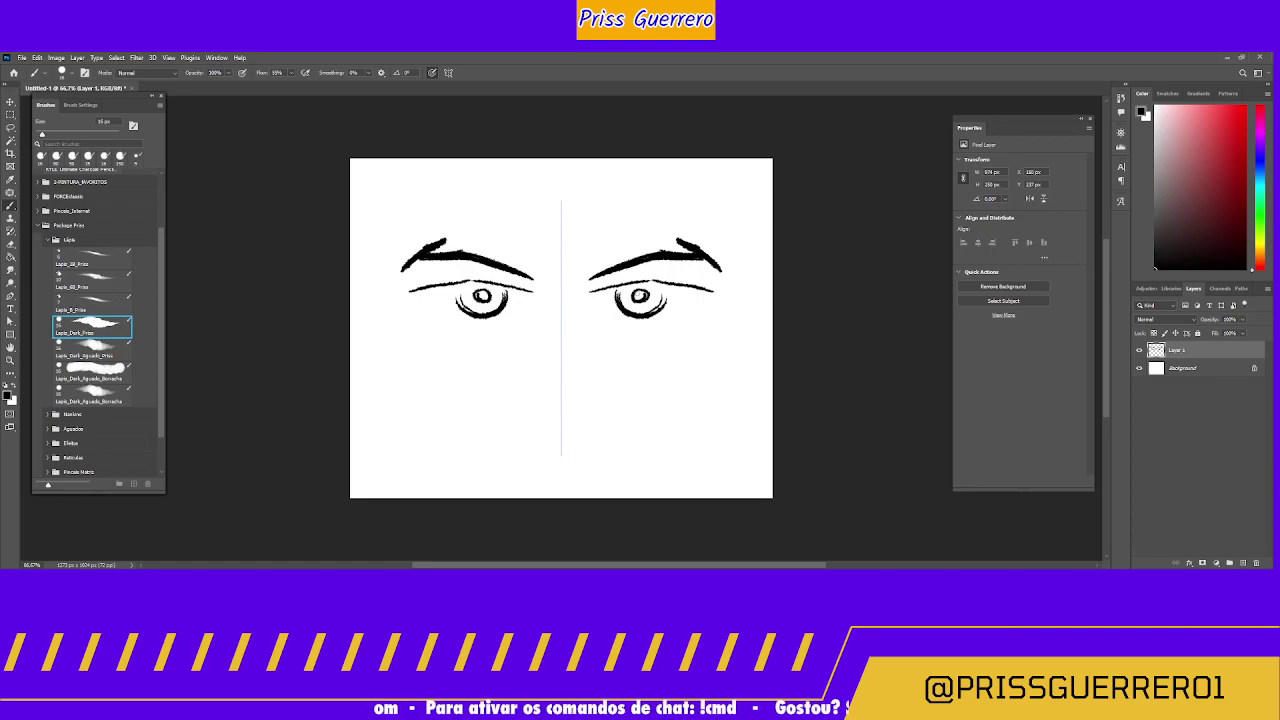
key(ctrl+z)
key(ctrl+z)
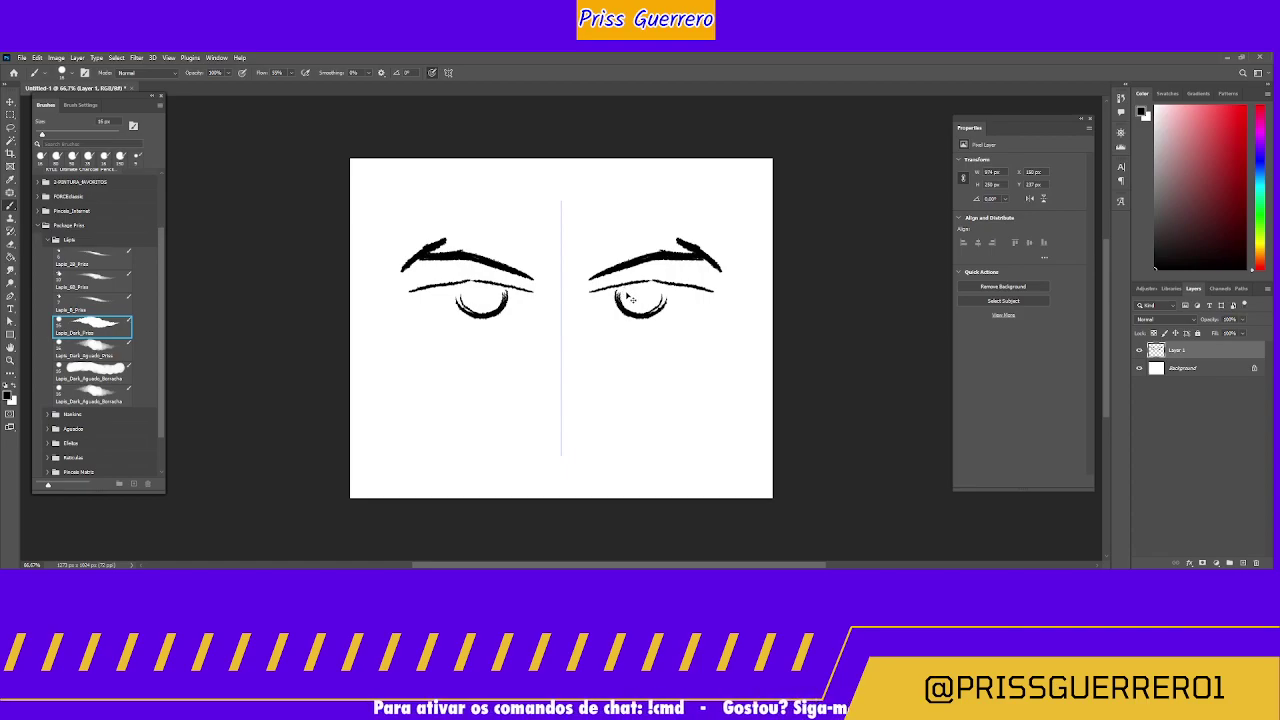
drag(645, 296, 642, 291)
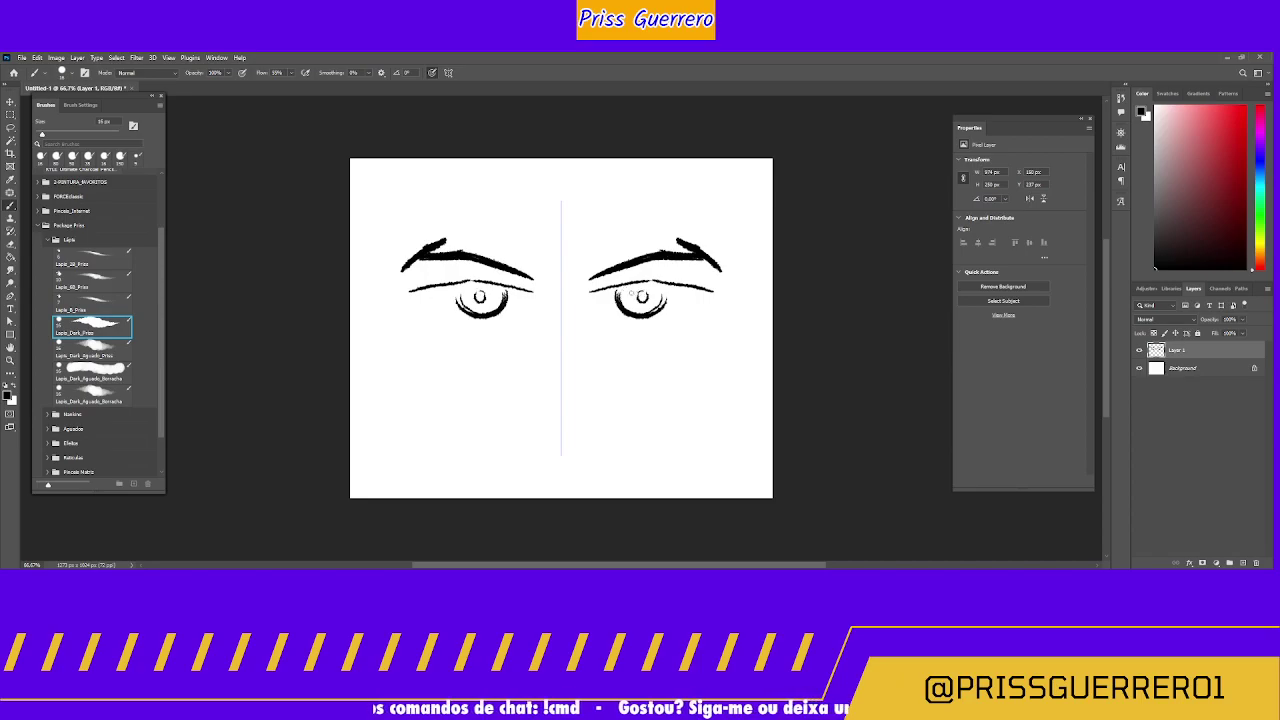
mouse_move(644, 296)
mouse_down()
mouse_move(616, 290)
mouse_move(644, 285)
mouse_move(627, 298)
mouse_move(639, 309)
mouse_move(658, 298)
mouse_move(647, 284)
mouse_move(638, 292)
mouse_up()
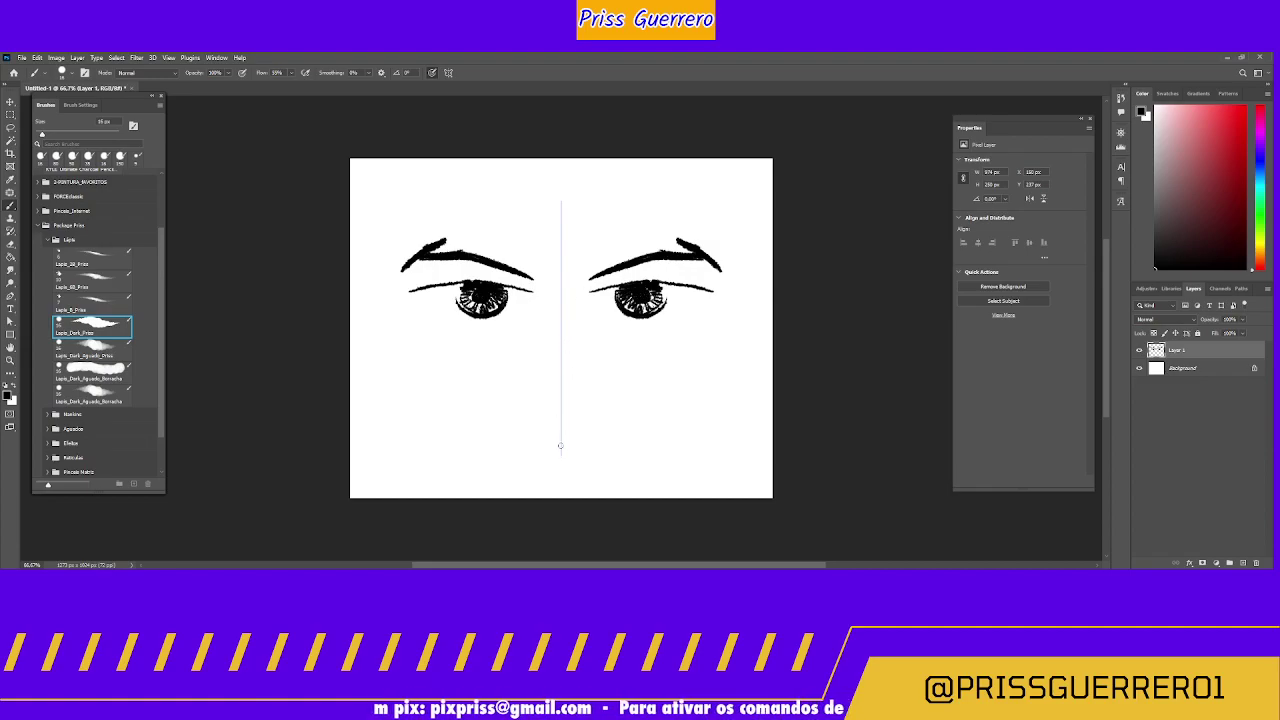
Step: Try a nose outline, nostril wings, bridge lines and a U-shaped tip, undoing each attempt
mouse_move(557, 418)
mouse_down()
mouse_move(543, 440)
mouse_move(560, 457)
mouse_move(582, 448)
mouse_move(570, 452)
mouse_move(565, 406)
mouse_up()
drag(584, 448, 584, 418)
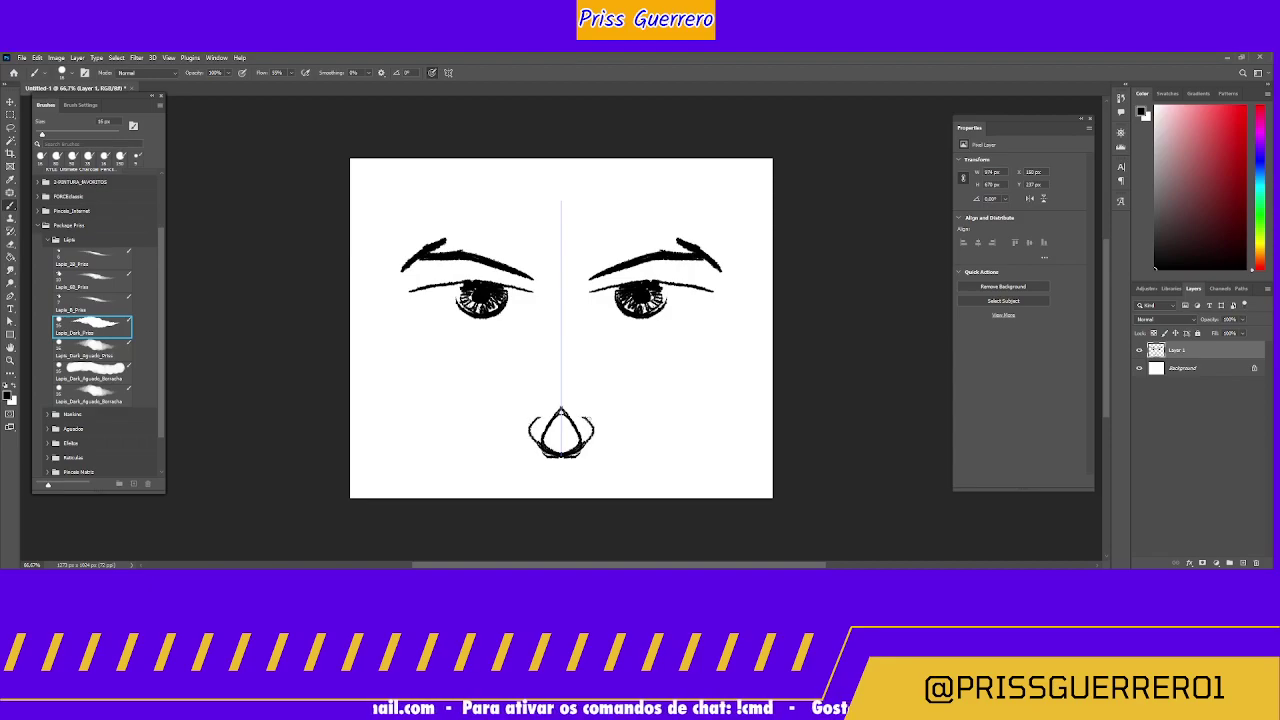
drag(587, 298, 580, 430)
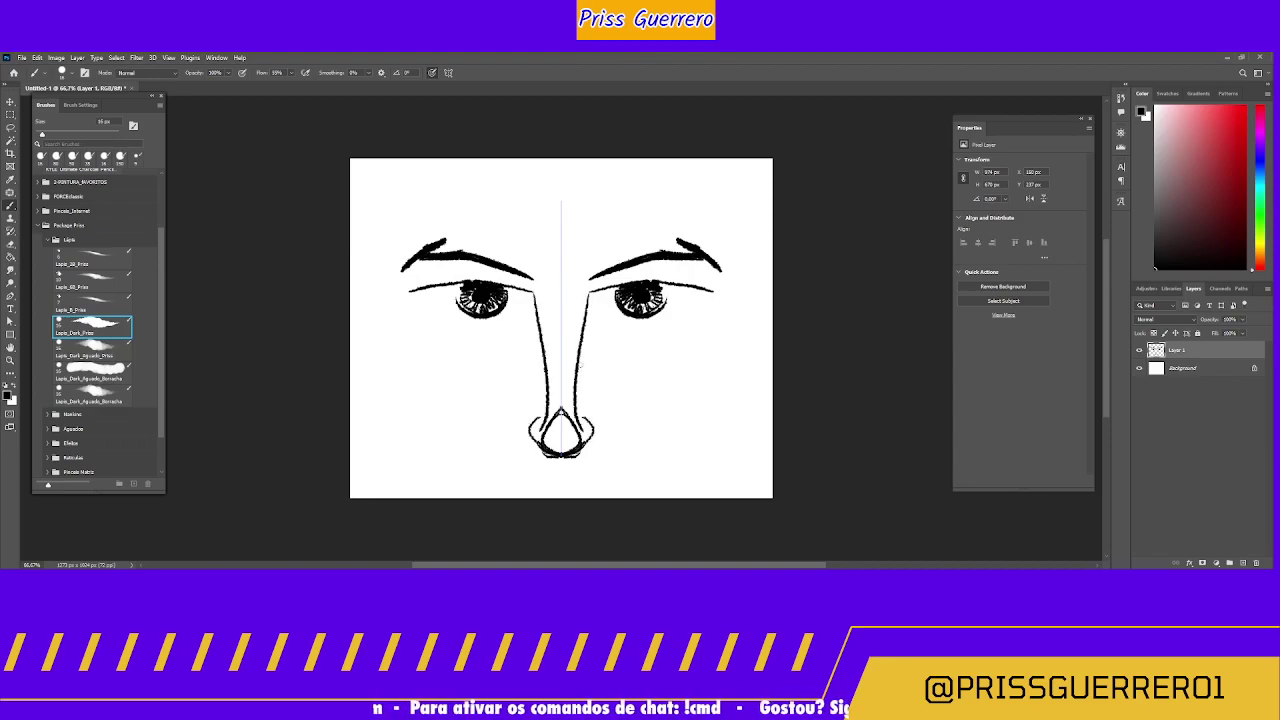
drag(582, 358, 581, 420)
mouse_move(596, 300)
mouse_down()
mouse_move(579, 364)
mouse_move(588, 332)
mouse_up()
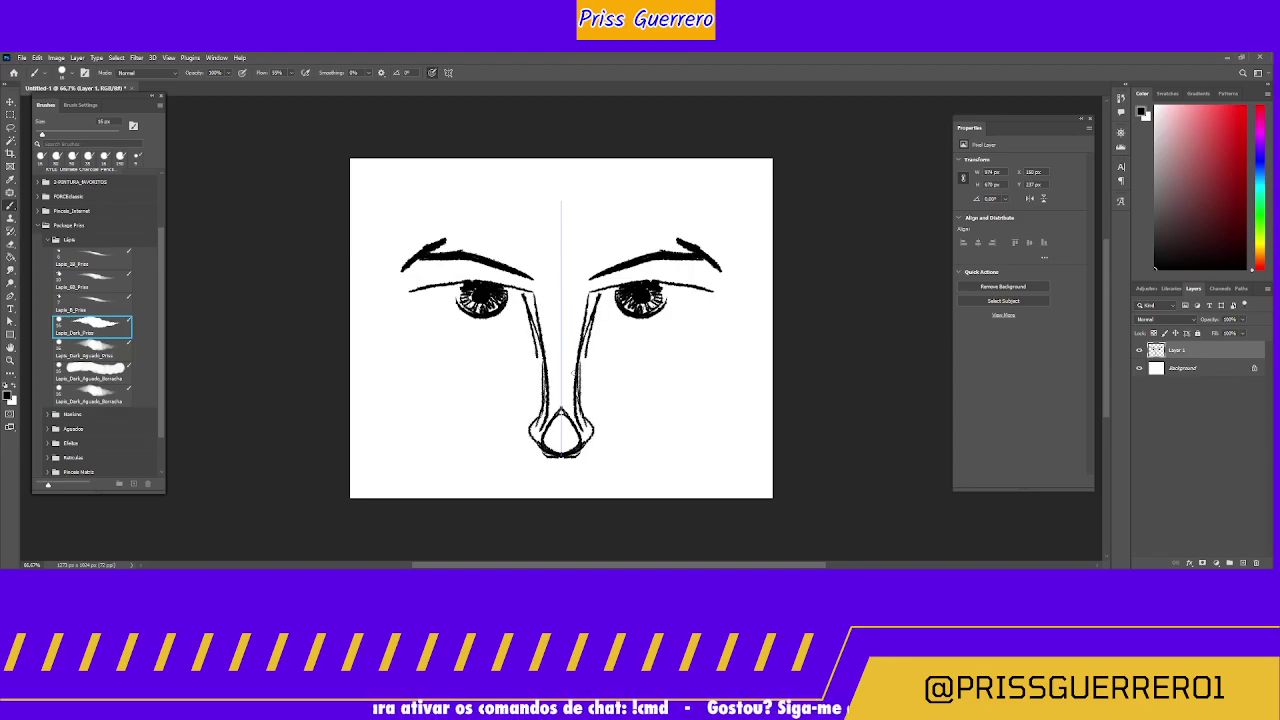
key(ctrl+z)
key(ctrl+z)
key(ctrl+z)
key(ctrl+z)
key(ctrl+z)
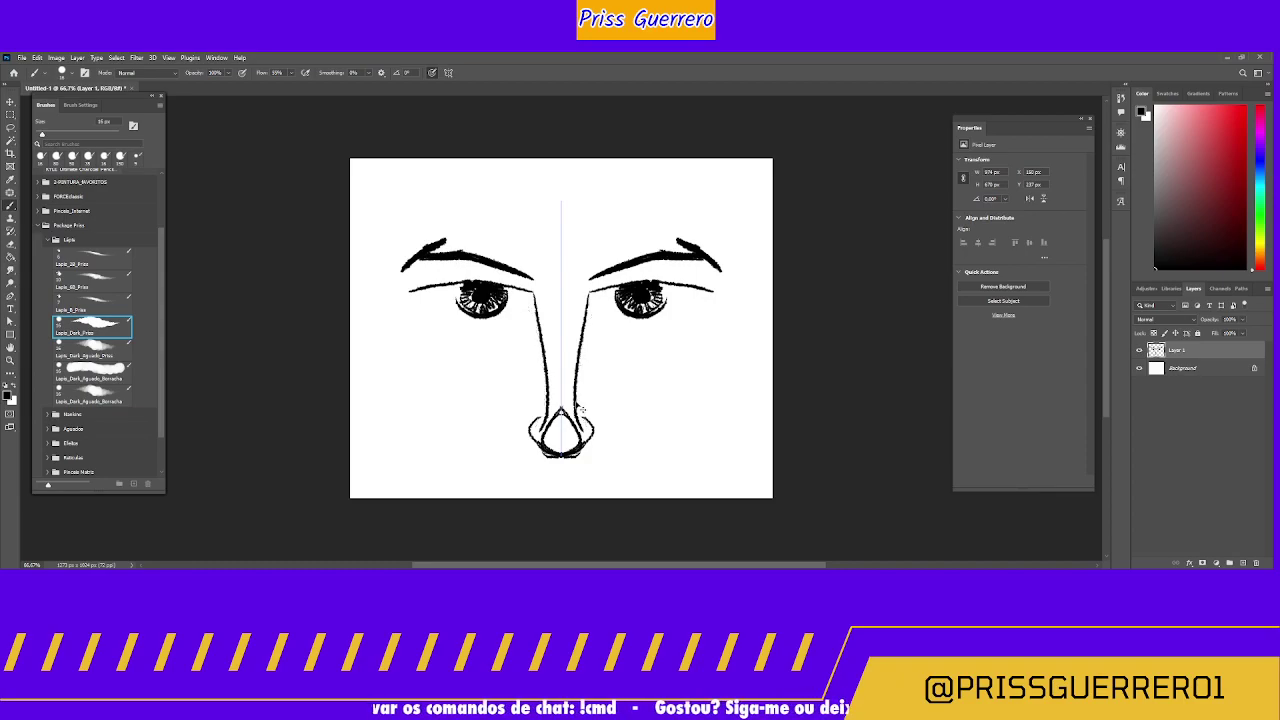
key(ctrl+z)
key(ctrl+z)
key(ctrl+z)
key(ctrl+z)
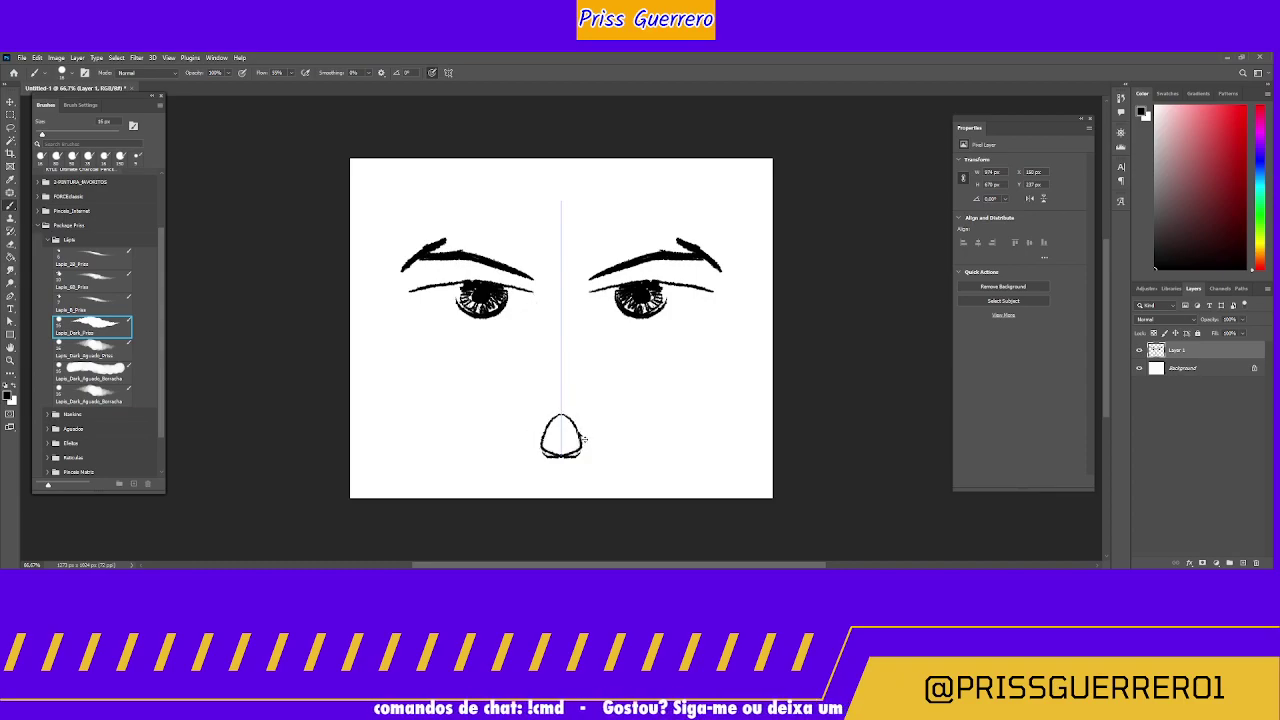
mouse_move(563, 453)
mouse_down()
mouse_move(580, 420)
mouse_move(606, 424)
mouse_move(594, 446)
mouse_move(595, 292)
mouse_up()
key(ctrl+z)
key(ctrl+z)
key(ctrl+z)
key(ctrl+z)
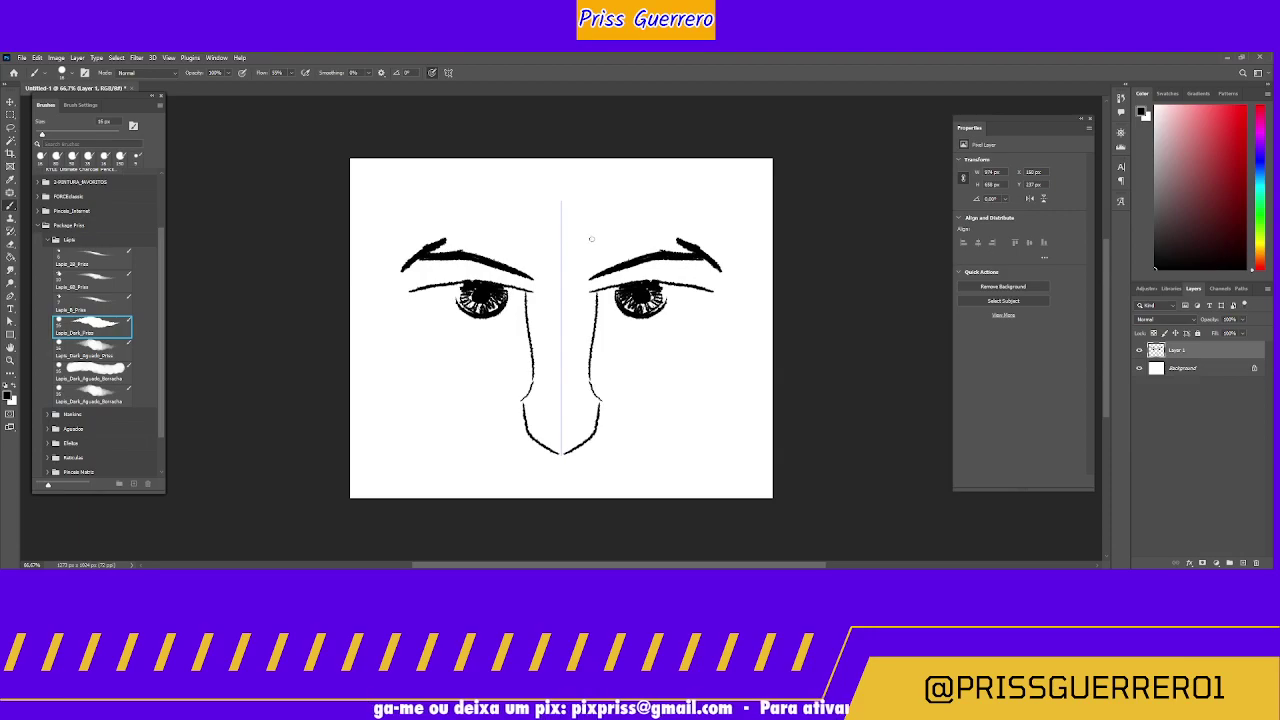
Step: Draw mirrored lines up to the head top, face sides down to the cheeks, and neck lines to the canvas bottom
mouse_move(593, 288)
mouse_down()
mouse_move(624, 180)
mouse_move(773, 171)
mouse_up()
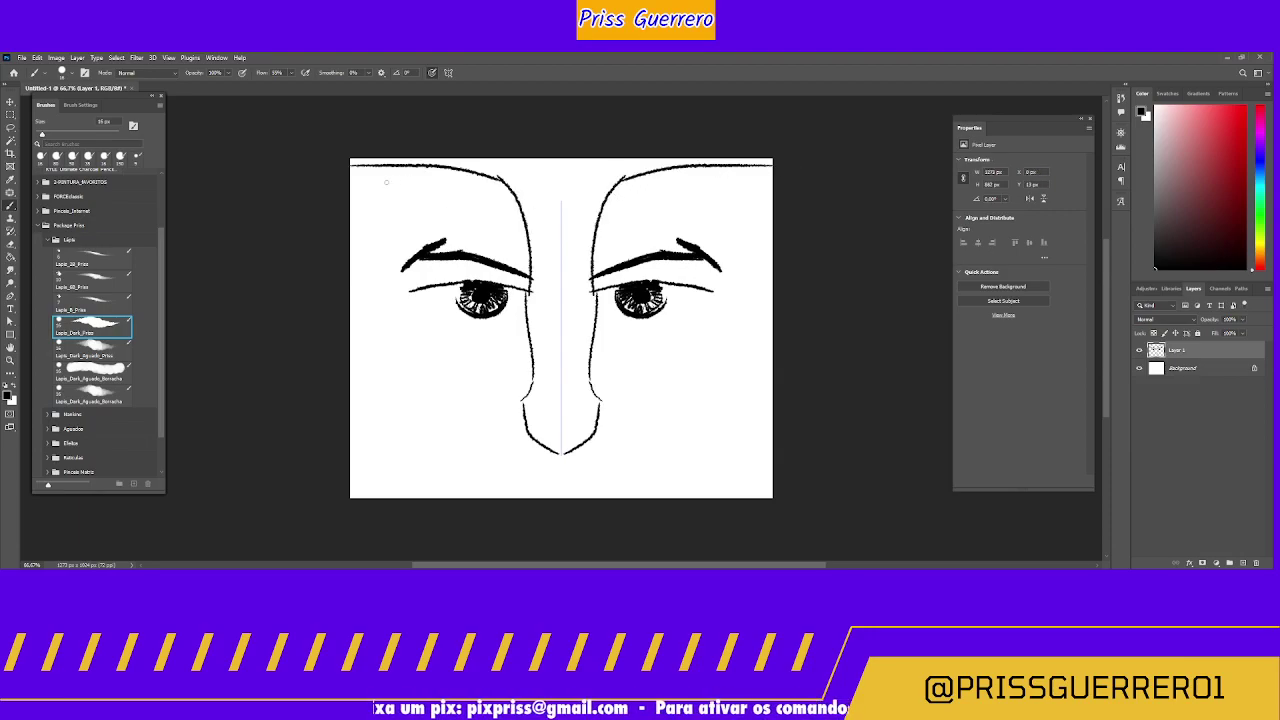
mouse_move(354, 164)
mouse_down()
mouse_move(388, 332)
mouse_move(471, 398)
mouse_move(470, 492)
mouse_up()
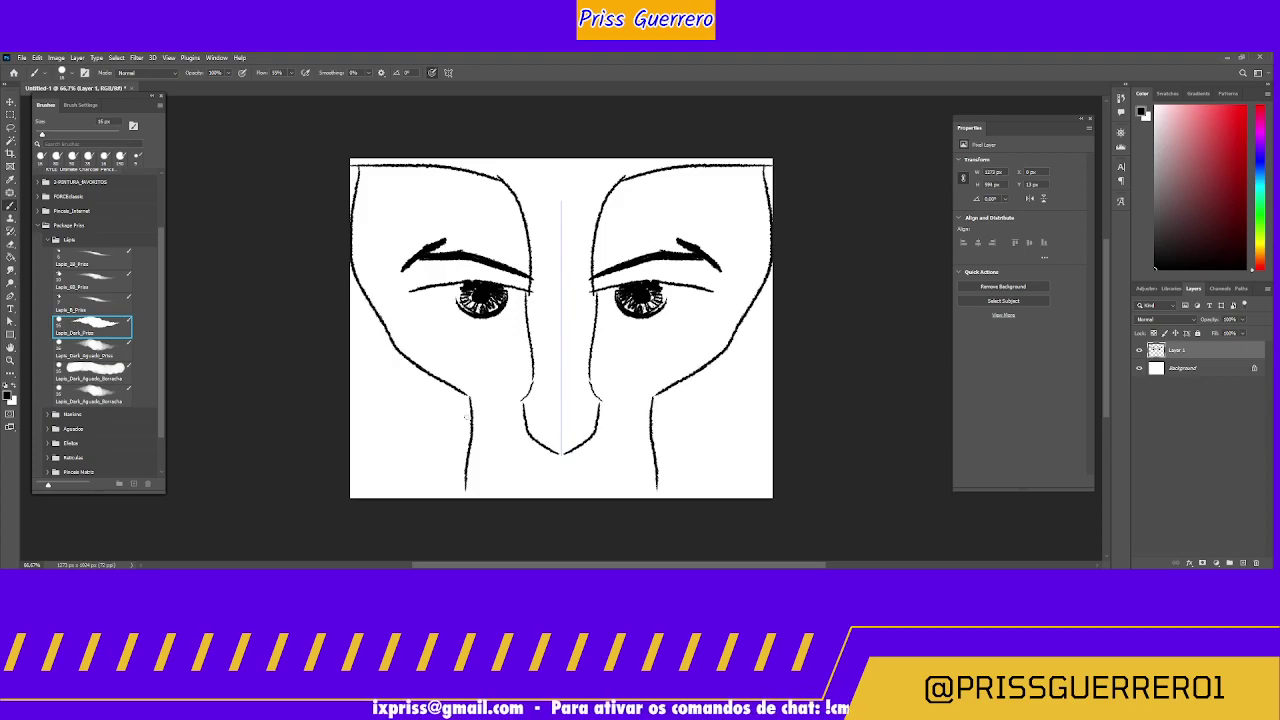
mouse_move(468, 412)
mouse_down()
mouse_move(468, 505)
mouse_move(560, 488)
mouse_up()
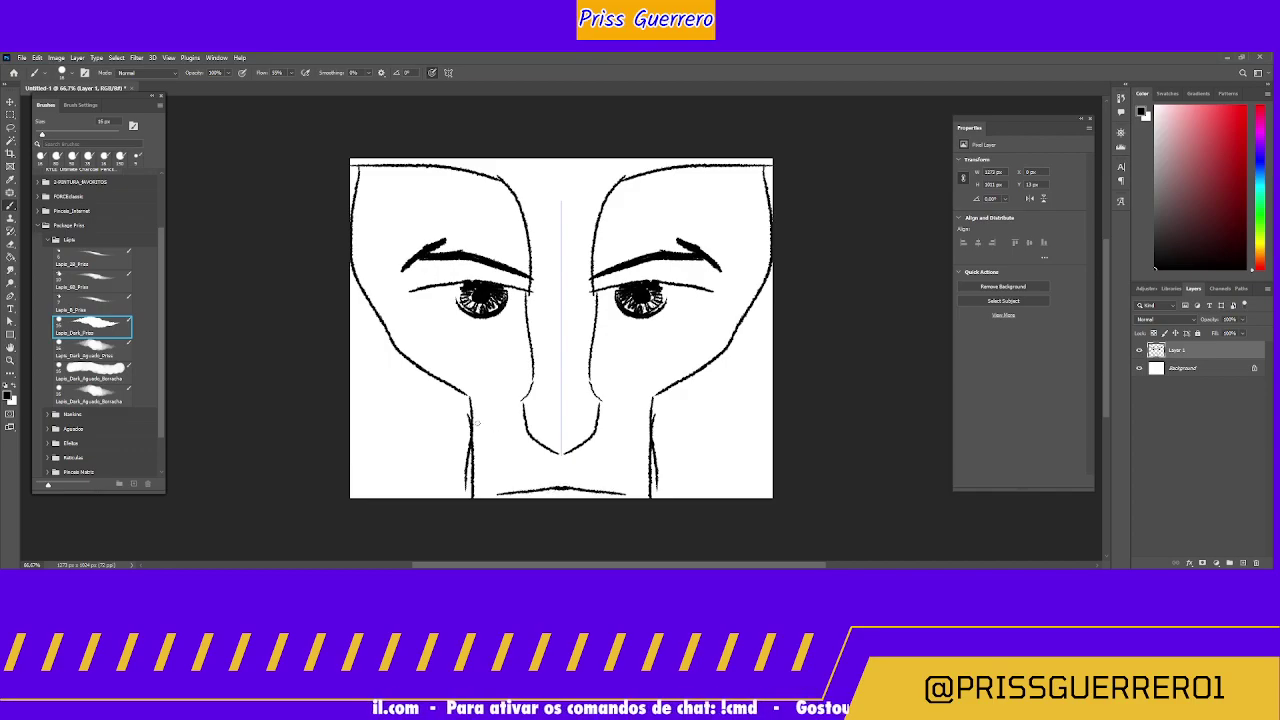
Step: Crop the canvas with its bottom edge pulled lower, recentre on the face, and reselect the Lapis_Dark brush
click(10, 153)
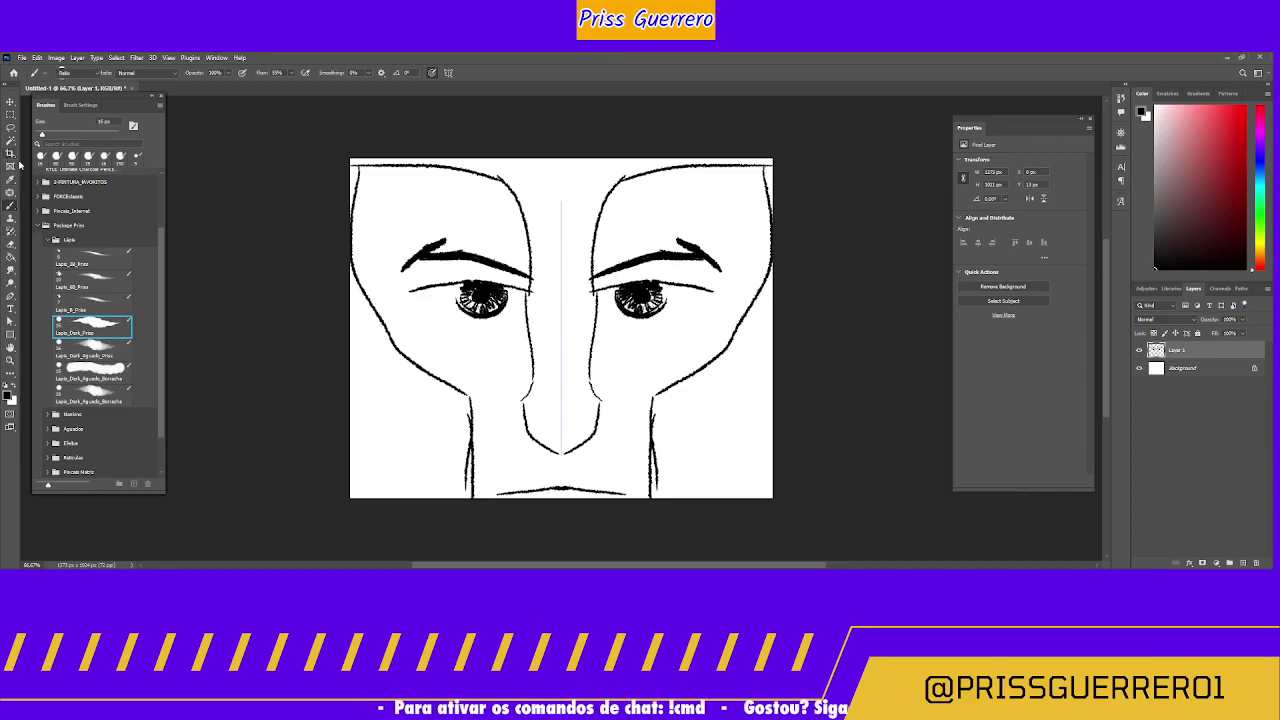
drag(561, 497, 566, 527)
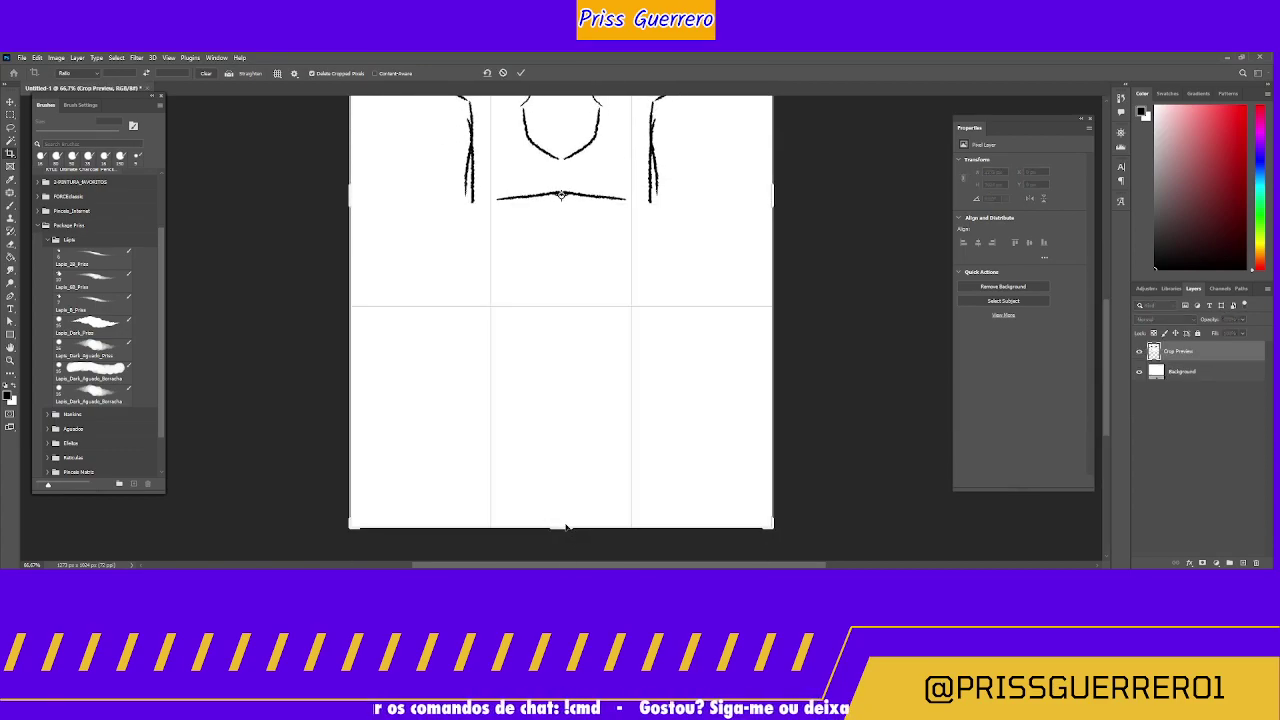
key(Return)
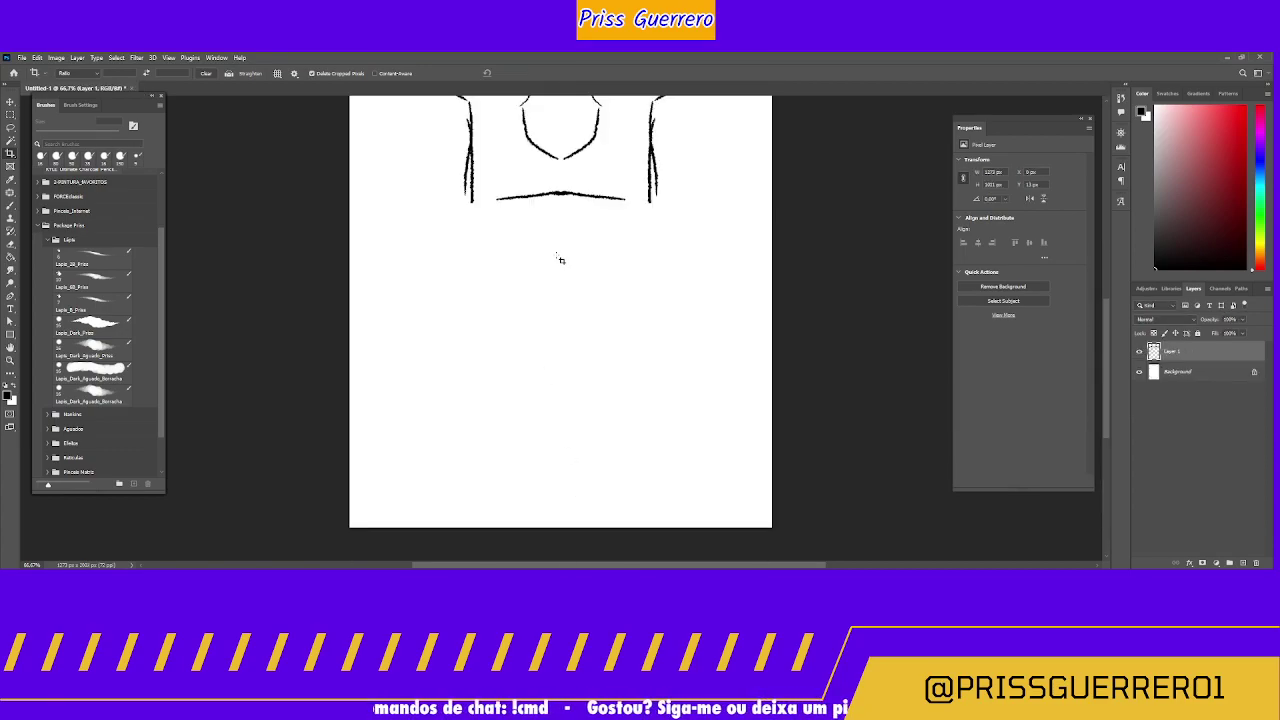
mouse_move(557, 257)
mouse_down()
mouse_move(552, 383)
mouse_move(519, 421)
mouse_up()
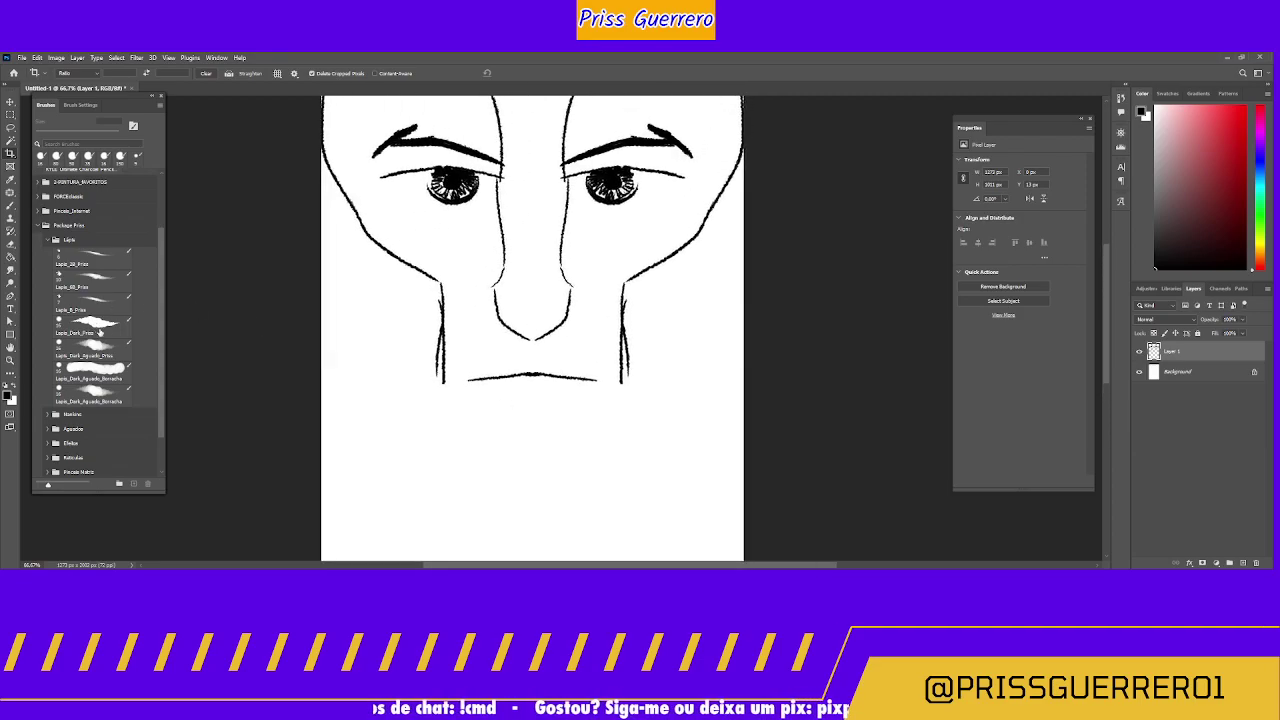
click(129, 338)
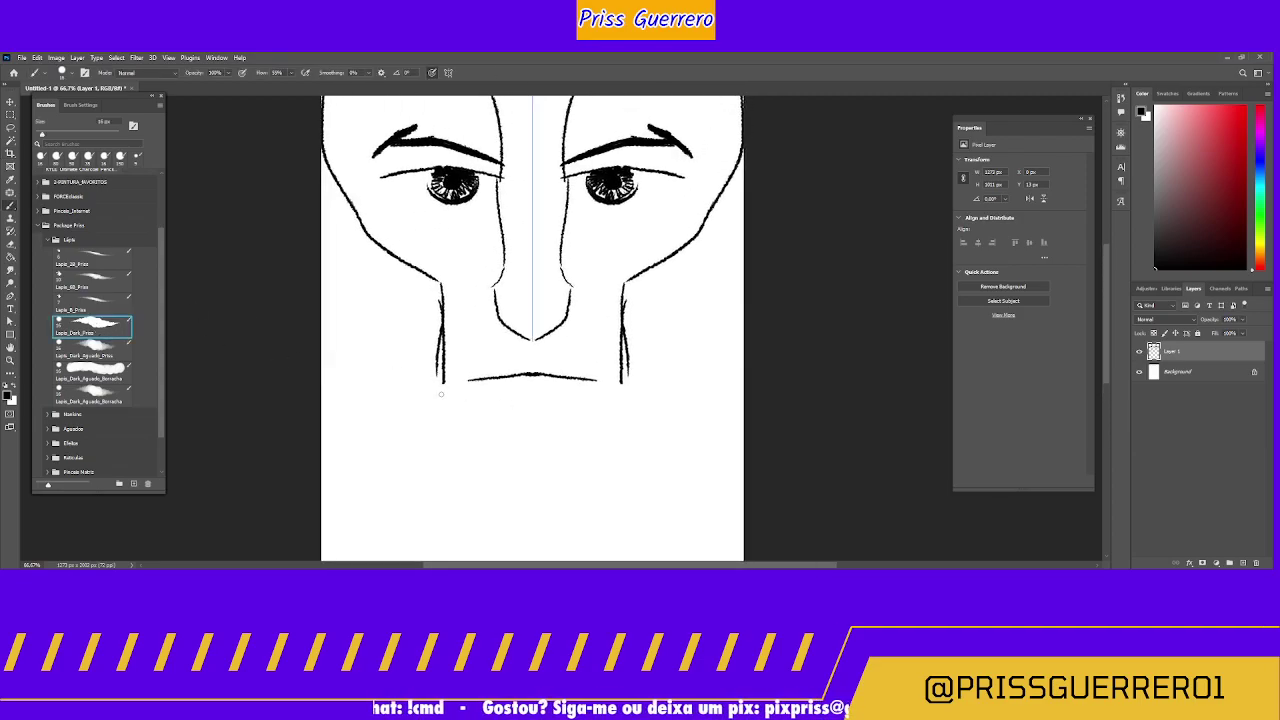
Step: Extend and angle the neck lines, add lower eyelid lines, and thicken the nose centre line
mouse_move(443, 385)
mouse_down()
mouse_move(441, 458)
mouse_move(418, 522)
mouse_move(336, 495)
mouse_move(372, 520)
mouse_up()
mouse_move(439, 478)
mouse_down()
mouse_move(530, 510)
mouse_move(484, 512)
mouse_move(430, 474)
mouse_up()
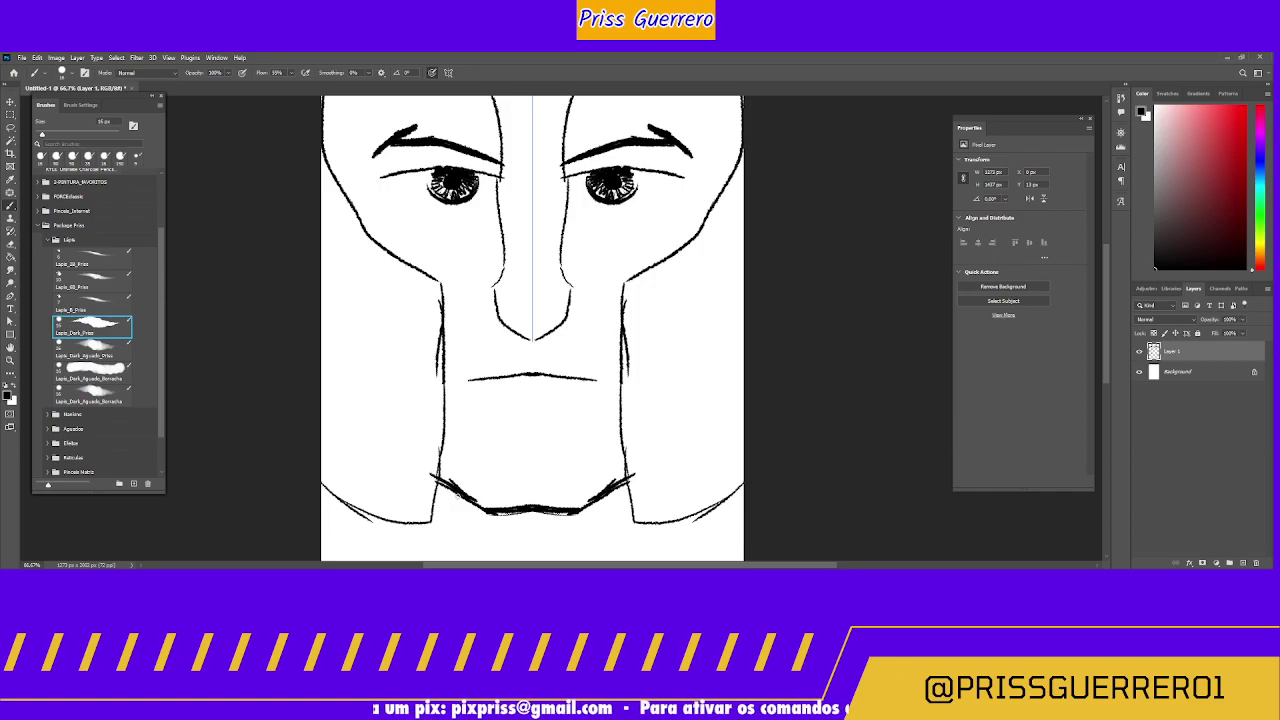
mouse_move(376, 516)
mouse_down()
mouse_move(378, 562)
mouse_move(381, 546)
mouse_up()
scroll(563, 355, up, 5)
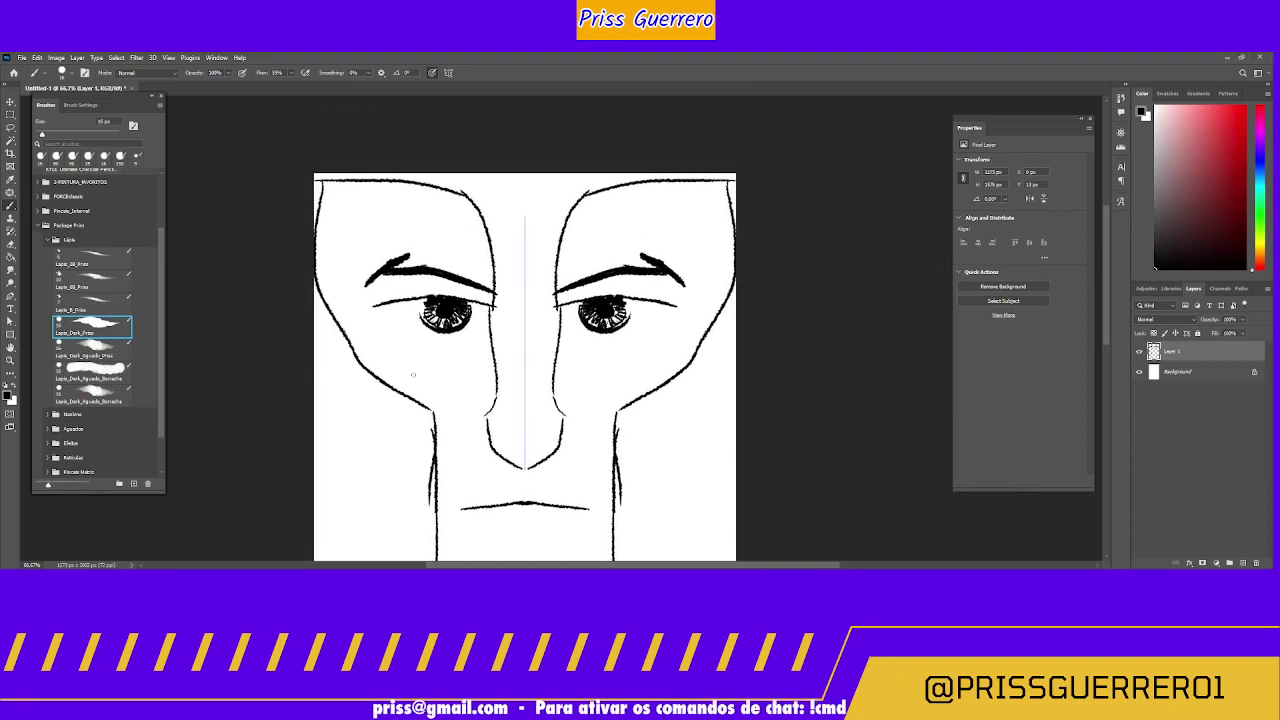
mouse_move(388, 318)
mouse_down()
mouse_move(428, 341)
mouse_move(468, 341)
mouse_move(492, 323)
mouse_up()
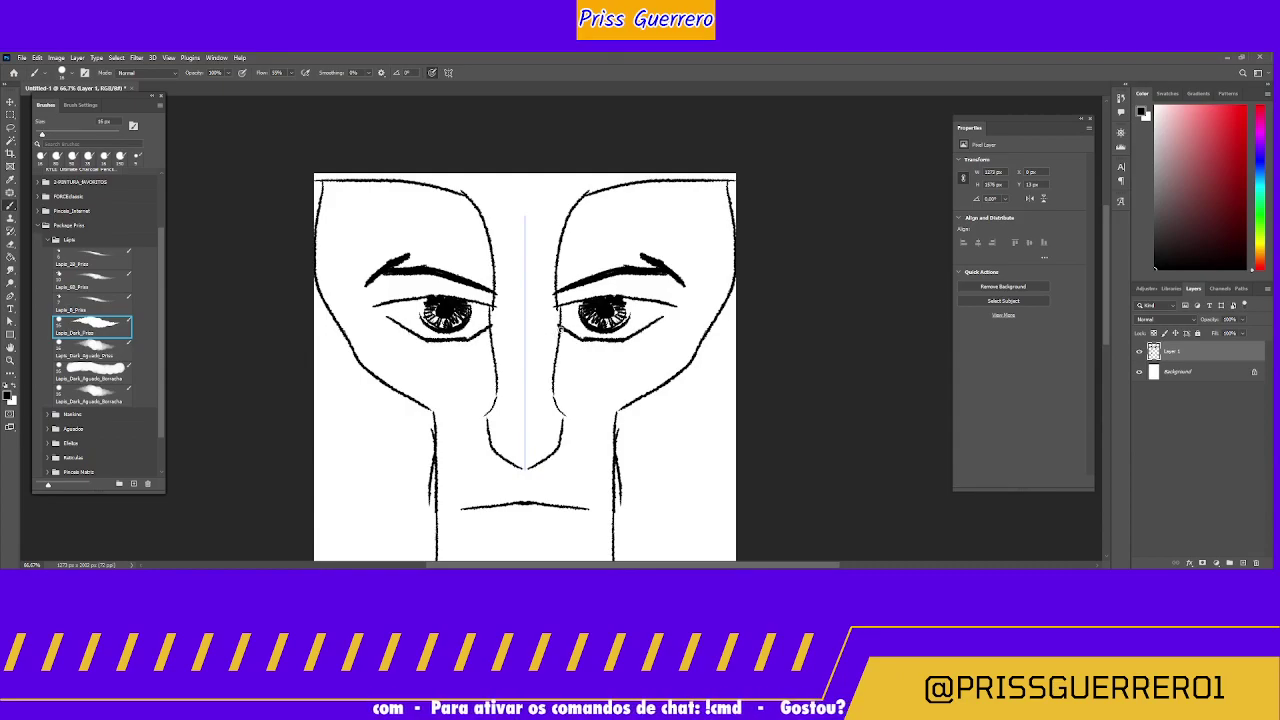
drag(525, 198, 524, 390)
drag(524, 326, 524, 404)
drag(524, 360, 525, 436)
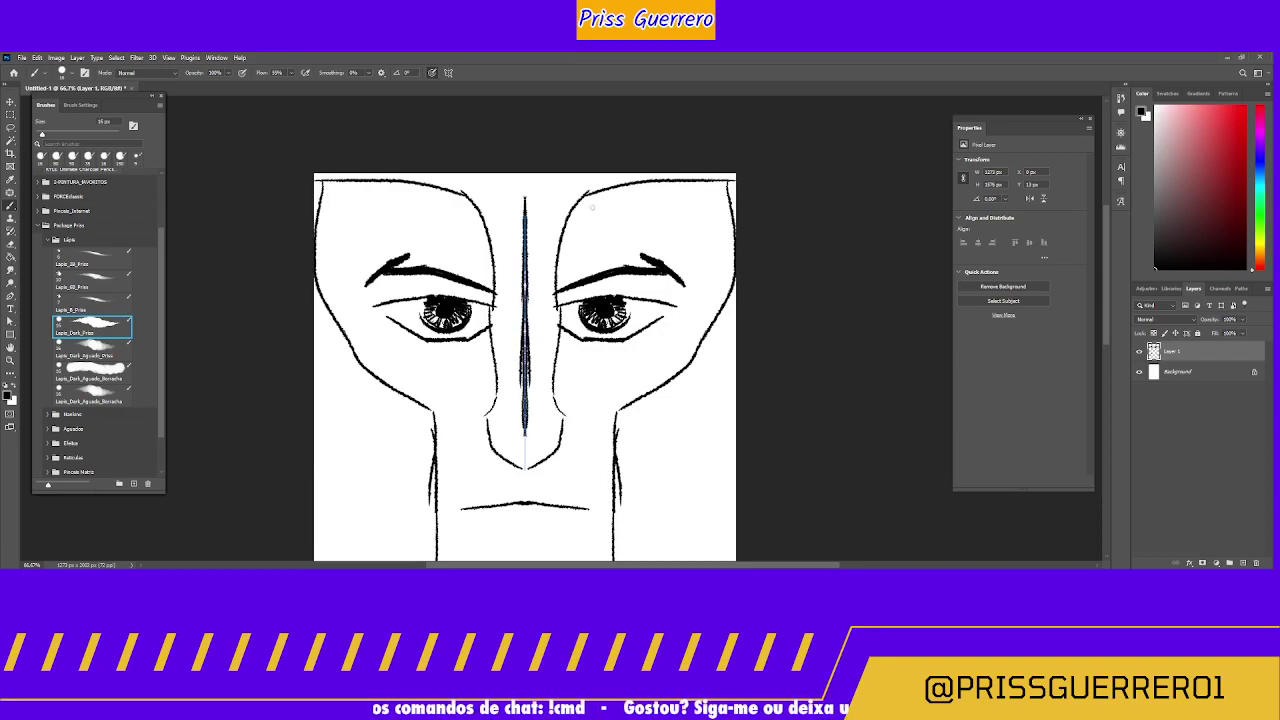
Step: Curve and thicken the head's top outline, adding short hair strokes at the top
drag(592, 207, 690, 190)
drag(578, 214, 730, 184)
mouse_move(376, 190)
mouse_down()
mouse_move(318, 184)
mouse_move(462, 200)
mouse_move(482, 226)
mouse_up()
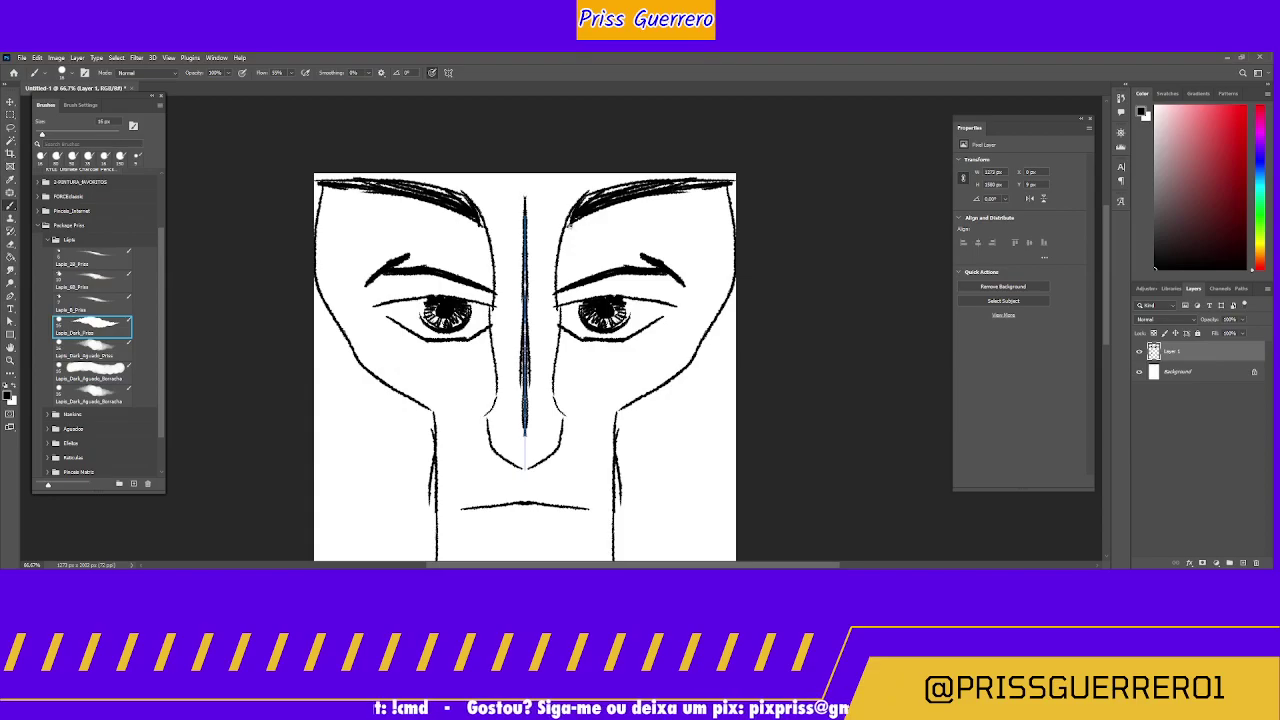
mouse_move(571, 228)
mouse_down()
mouse_move(591, 194)
mouse_move(703, 179)
mouse_move(708, 302)
mouse_up()
Step: Add long mirrored hair strands running down both sides of the head to the bottom
mouse_move(658, 198)
mouse_down()
mouse_move(710, 410)
mouse_move(706, 240)
mouse_move(714, 320)
mouse_up()
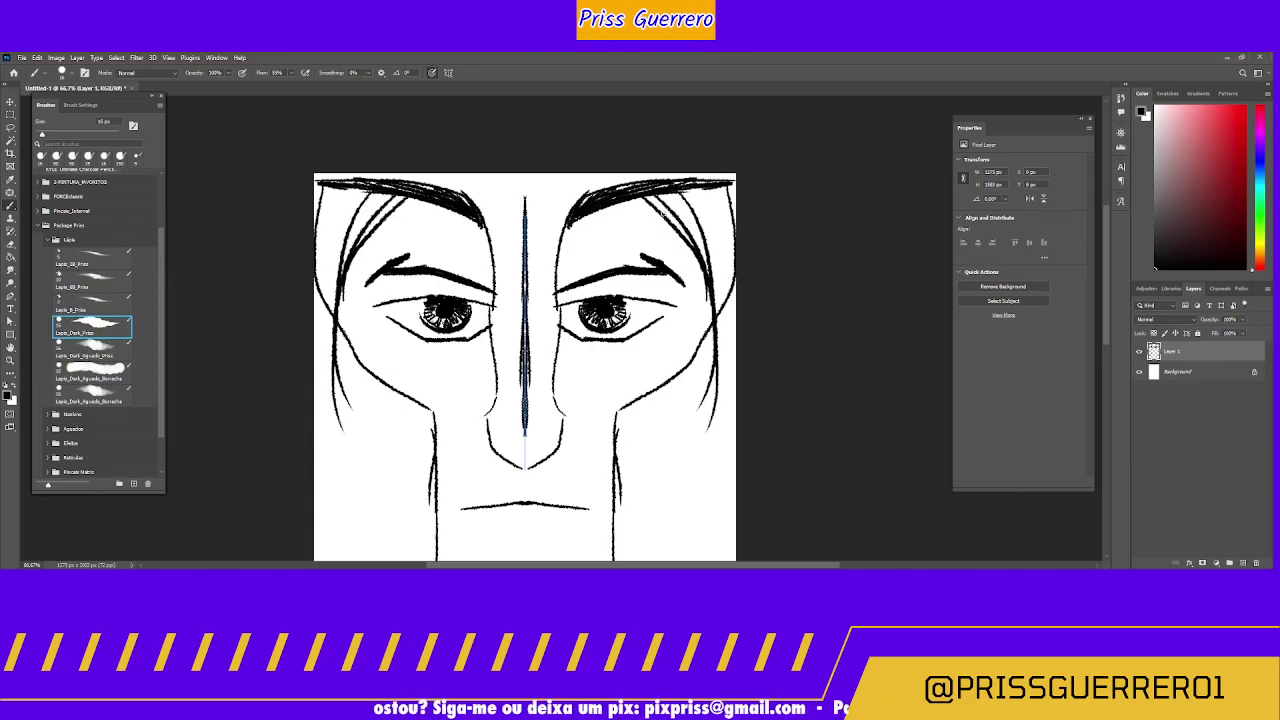
drag(712, 236, 716, 366)
drag(704, 186, 714, 462)
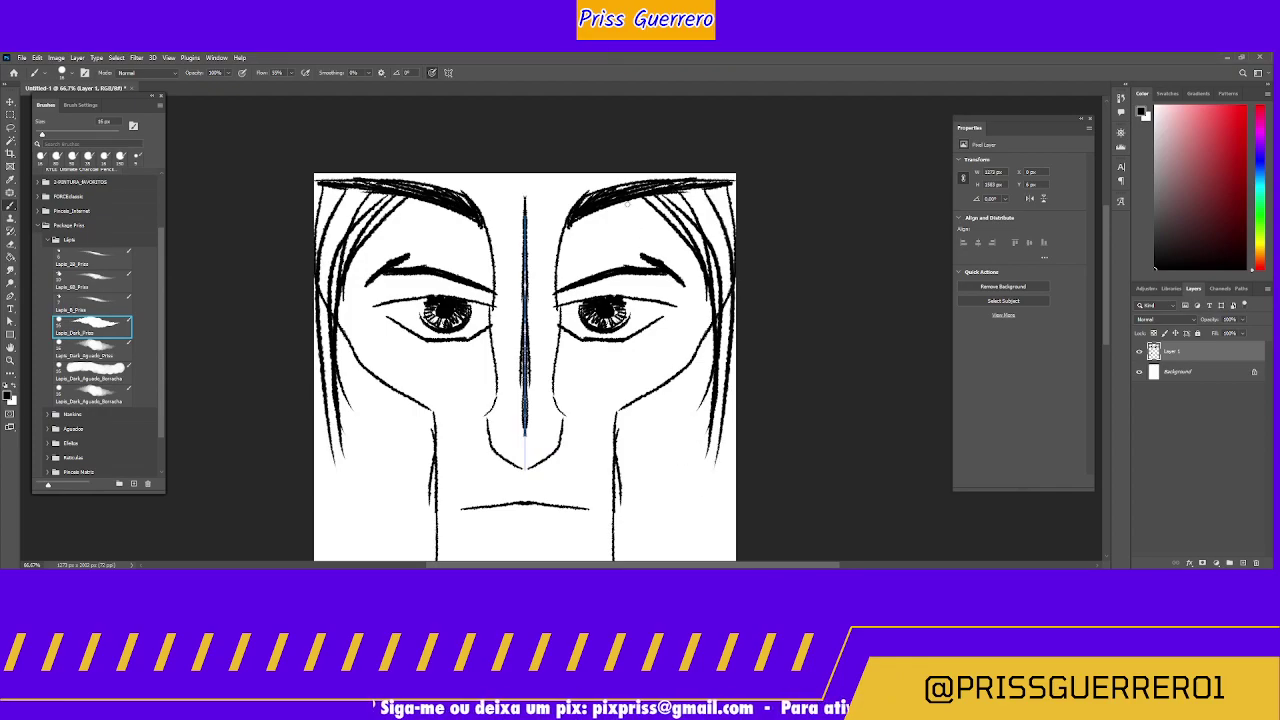
mouse_move(630, 202)
mouse_down()
mouse_move(650, 555)
mouse_move(644, 218)
mouse_up()
drag(670, 276, 682, 456)
mouse_move(608, 208)
mouse_down()
mouse_move(669, 334)
mouse_move(672, 458)
mouse_up()
drag(678, 374, 668, 544)
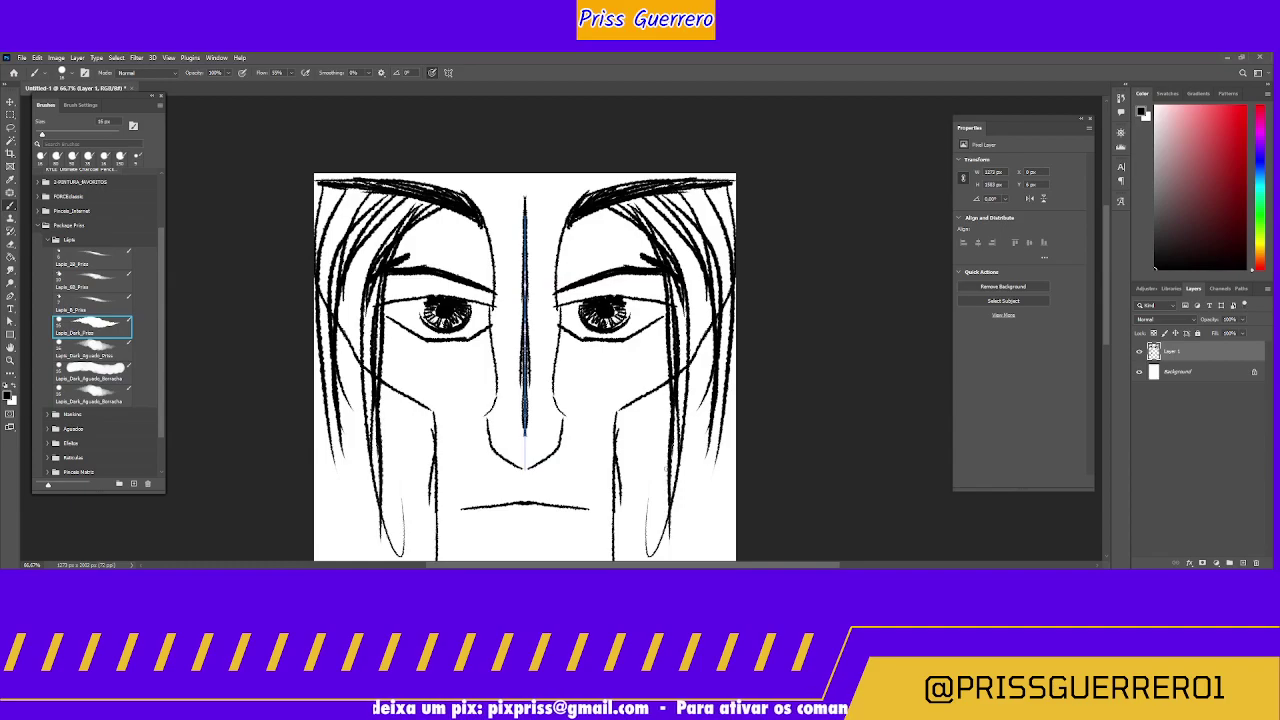
drag(668, 470, 636, 558)
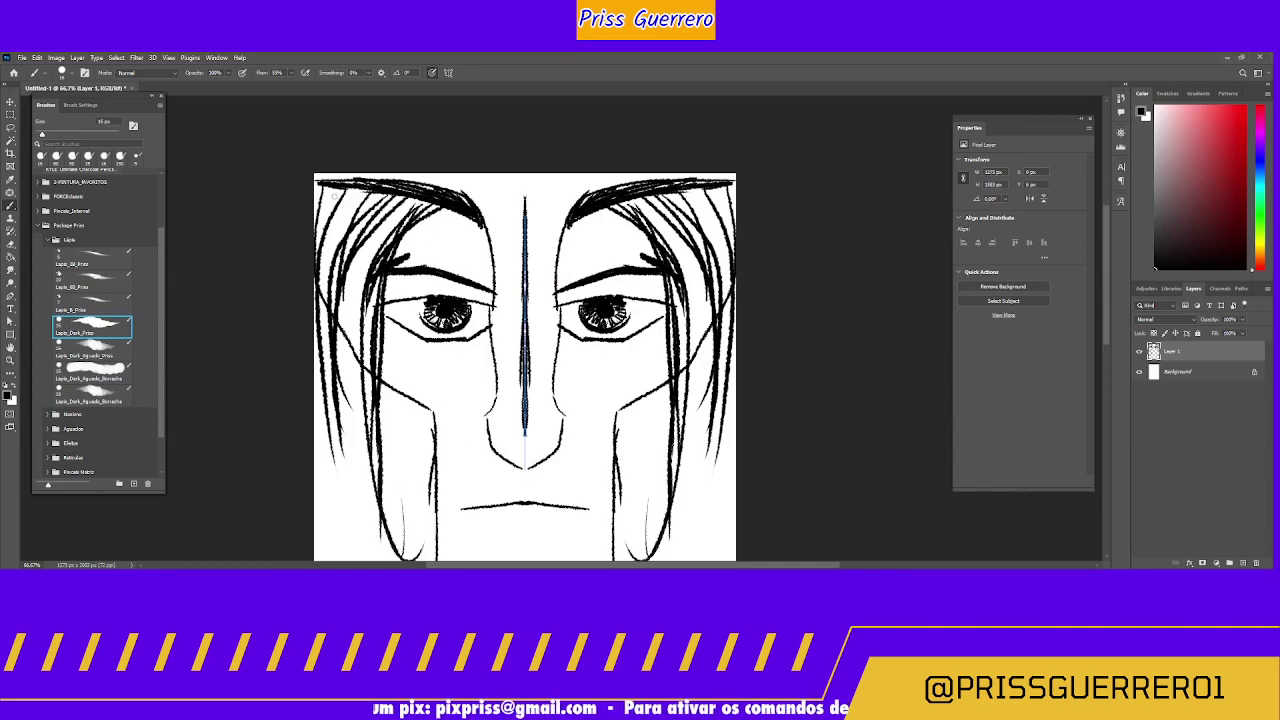
drag(336, 188, 318, 270)
drag(322, 336, 342, 534)
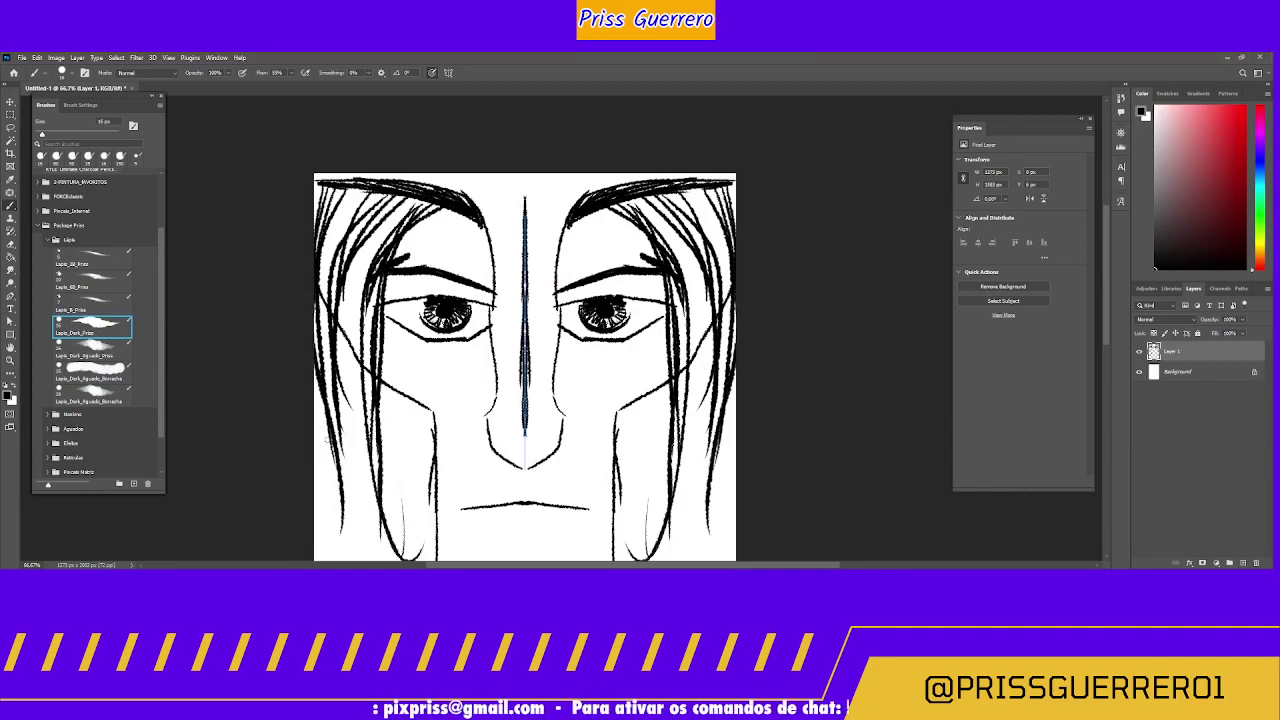
drag(328, 438, 338, 558)
Step: Add hair strands across the upper face and beside the nose, undoing the last ones
mouse_move(434, 214)
mouse_down()
mouse_move(398, 256)
mouse_move(414, 222)
mouse_move(452, 286)
mouse_up()
drag(486, 292, 474, 382)
drag(478, 218, 458, 262)
drag(486, 292, 472, 382)
drag(480, 216, 470, 264)
mouse_move(490, 226)
mouse_down()
mouse_move(486, 290)
mouse_move(483, 270)
mouse_up()
drag(484, 352, 464, 438)
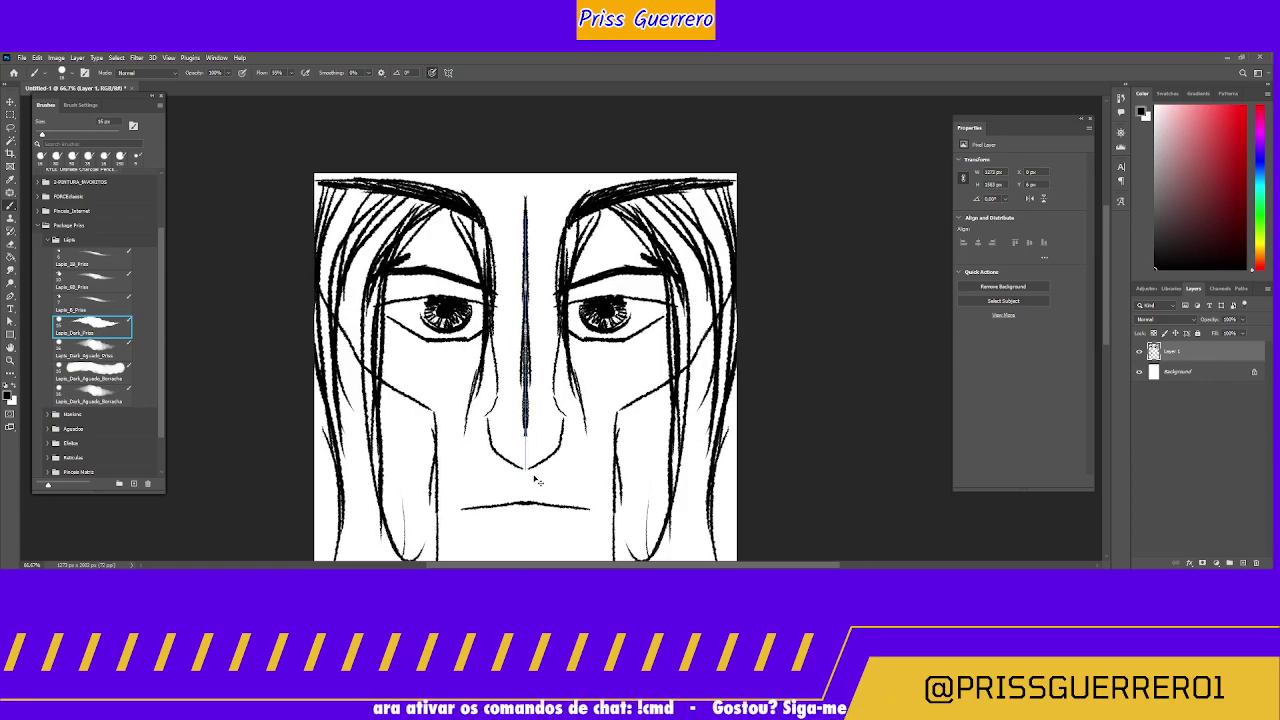
key(ctrl+z)
key(ctrl+z)
key(ctrl+z)
key(ctrl+z)
key(ctrl+z)
key(ctrl+z)
key(ctrl+z)
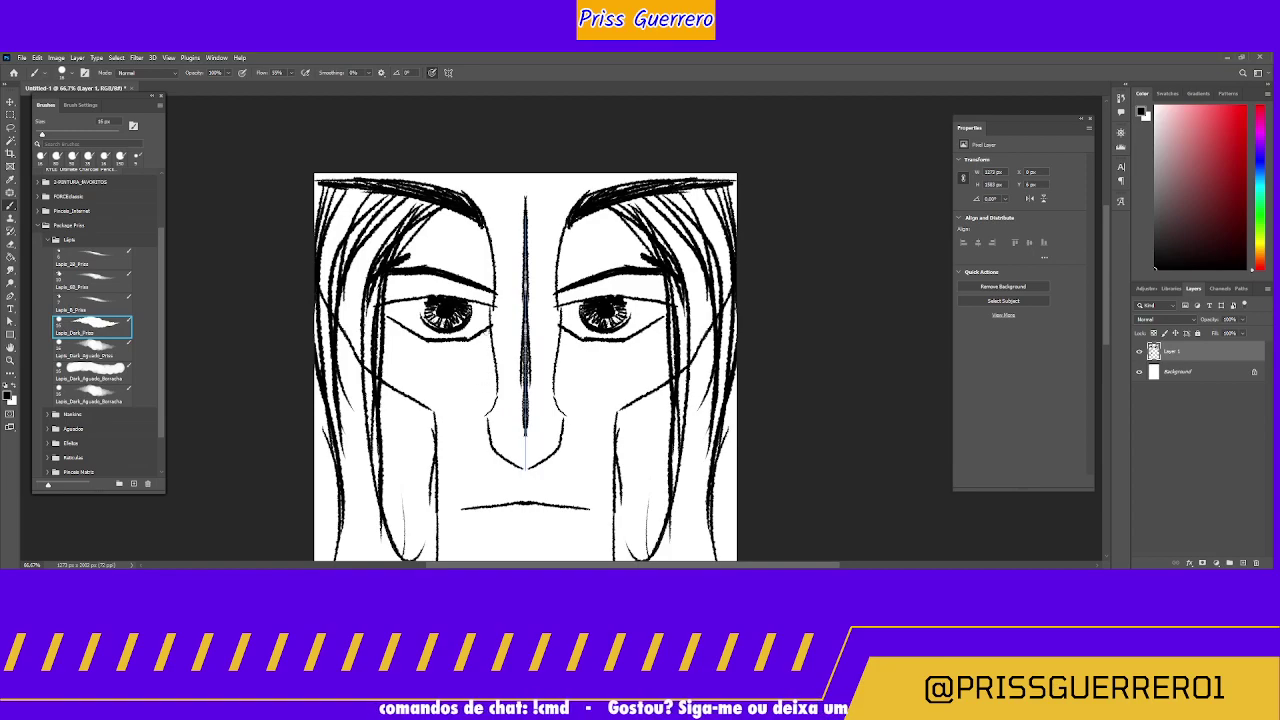
Step: Hatch shading under both eyes and darken both upper eyelids
mouse_move(488, 330)
mouse_down()
mouse_move(466, 360)
mouse_move(422, 354)
mouse_move(466, 354)
mouse_up()
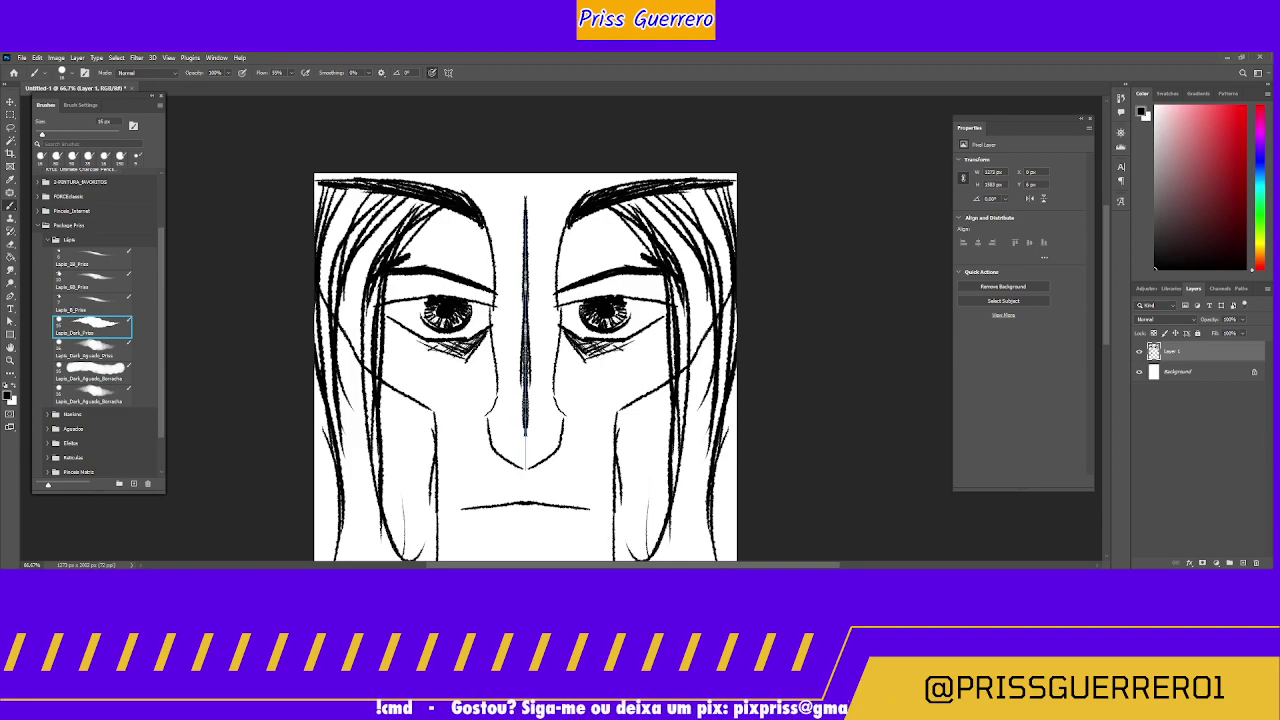
mouse_move(380, 272)
mouse_down()
mouse_move(492, 296)
mouse_move(384, 294)
mouse_move(388, 304)
mouse_up()
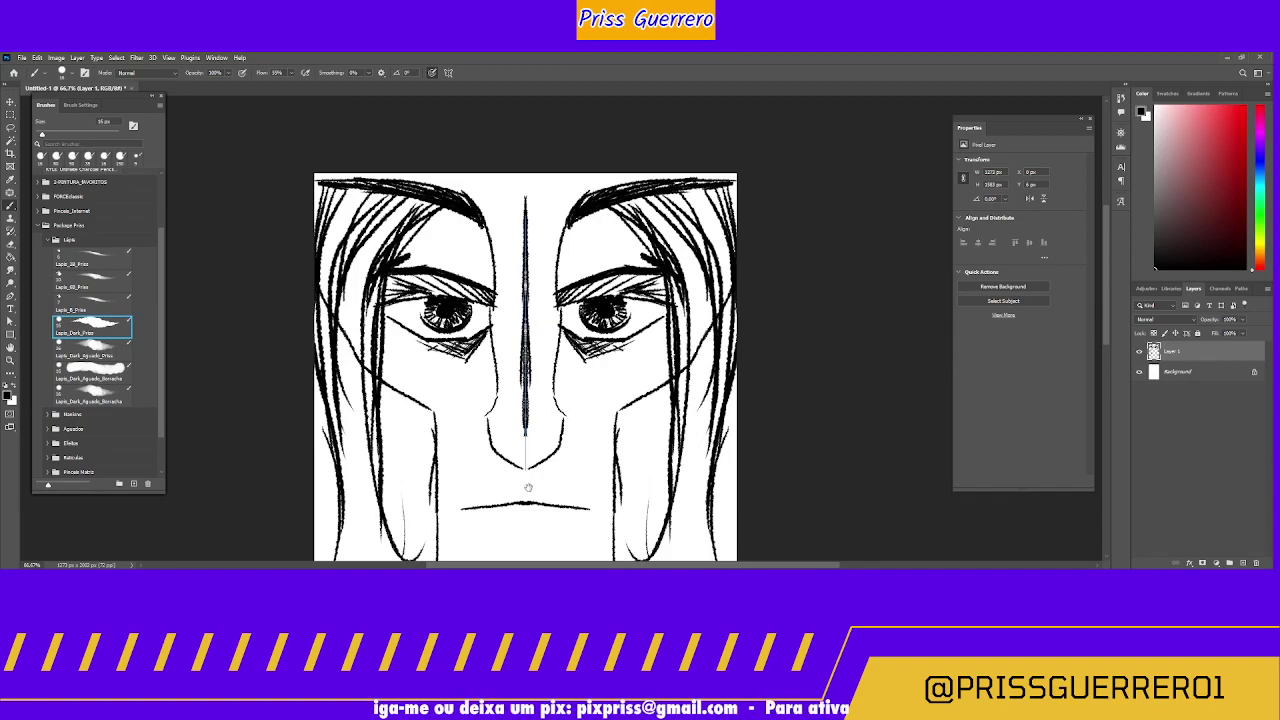
scroll(525, 400, down, 5)
Step: Paint a thick lower lip below the mouth after undoing the first lip attempts
mouse_move(458, 401)
mouse_down()
mouse_move(521, 415)
mouse_move(497, 430)
mouse_move(521, 433)
mouse_move(484, 398)
mouse_move(522, 392)
mouse_move(516, 408)
mouse_up()
key(ctrl+z)
key(ctrl+z)
key(ctrl+z)
key(ctrl+z)
key(ctrl+z)
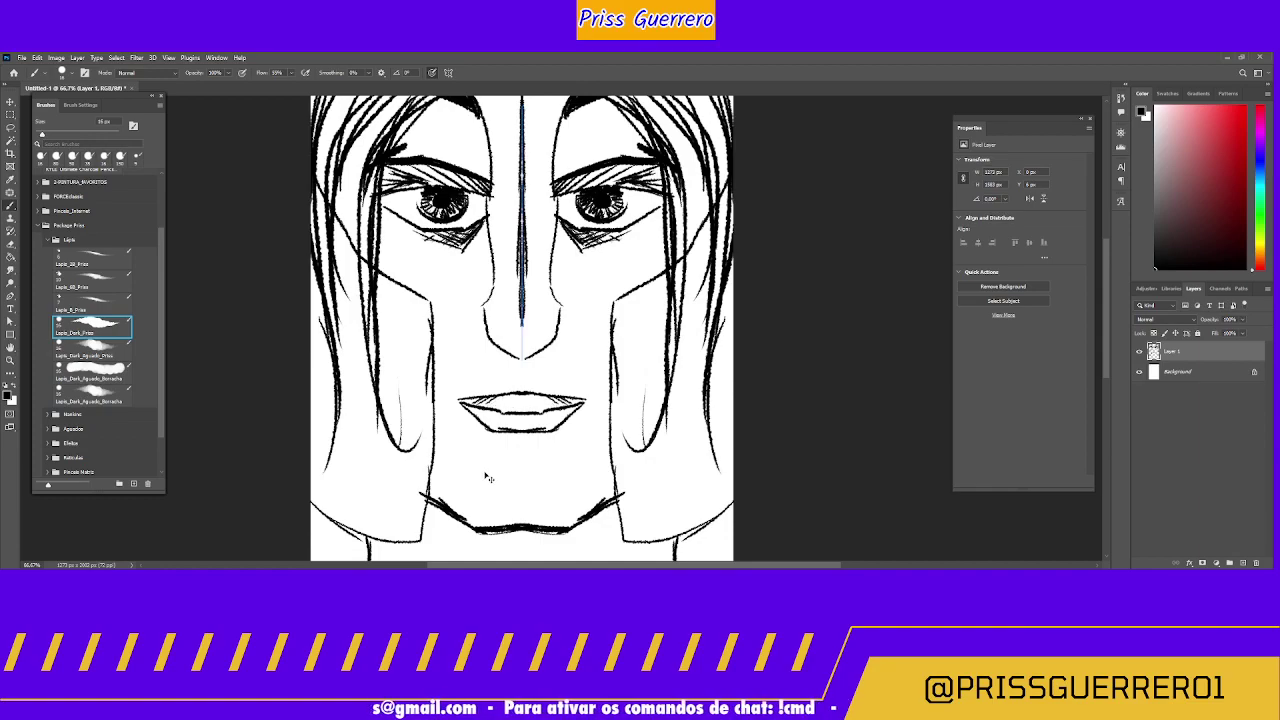
key(ctrl+z)
key(ctrl+z)
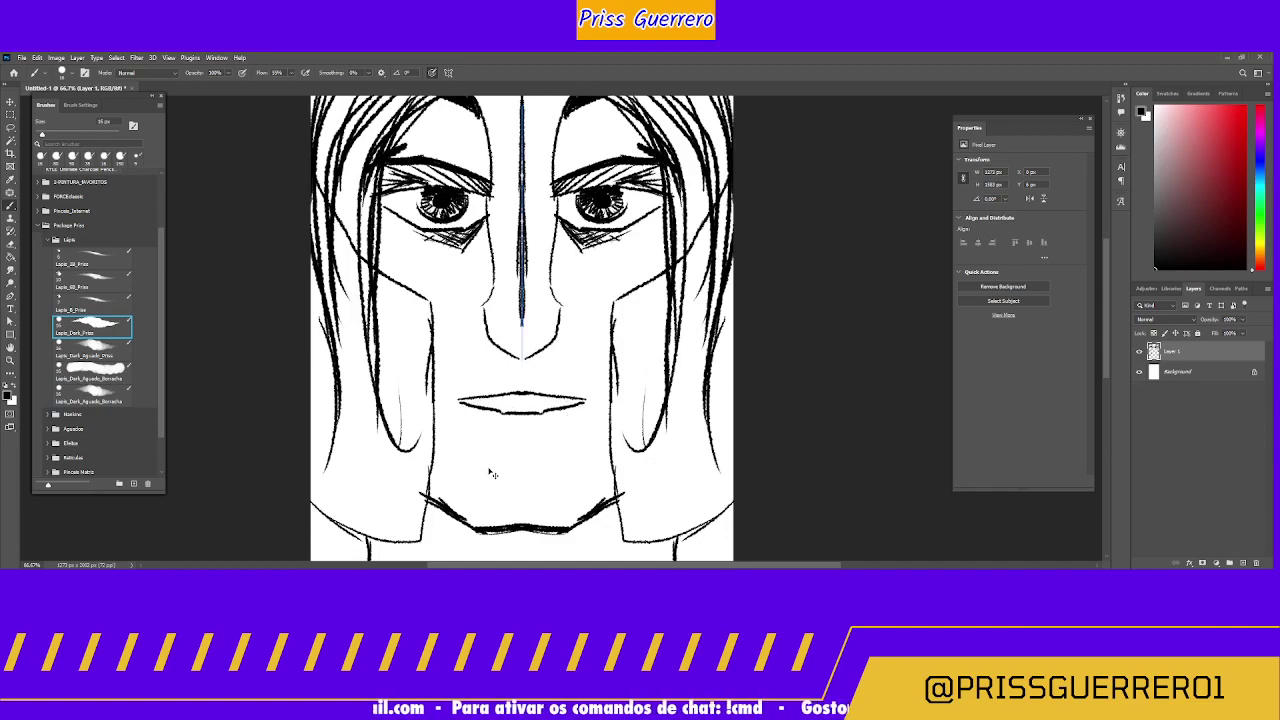
key(ctrl+z)
key(ctrl+z)
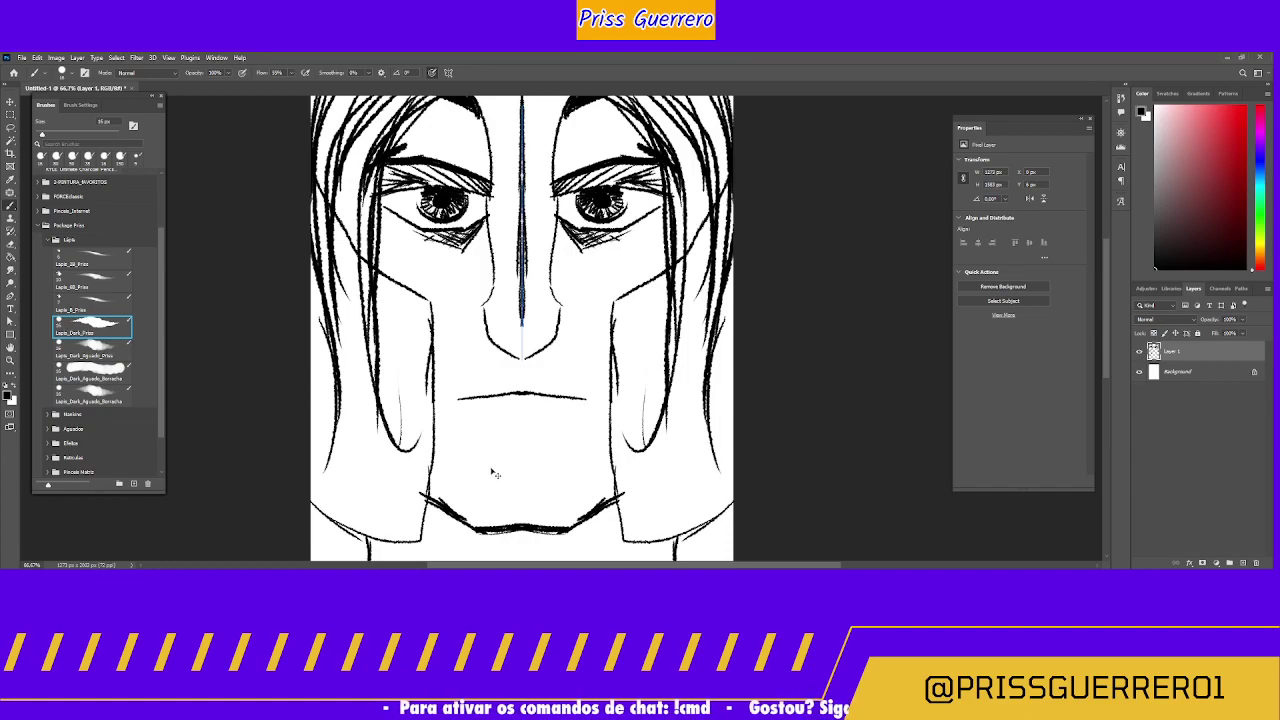
mouse_move(503, 421)
mouse_down()
mouse_move(546, 430)
mouse_move(530, 434)
mouse_up()
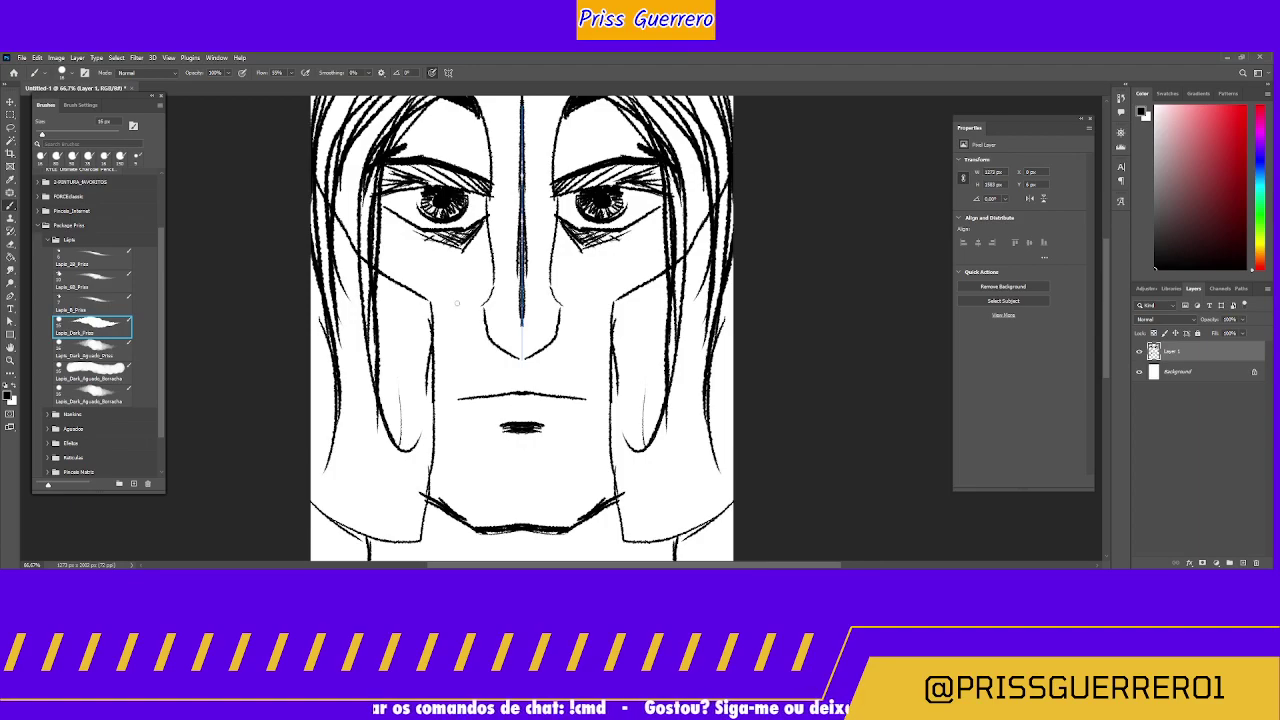
Step: Hatch both cheeks beside the nose and draw mirrored jaw lines down to the chin
drag(588, 322, 607, 345)
drag(440, 346, 458, 320)
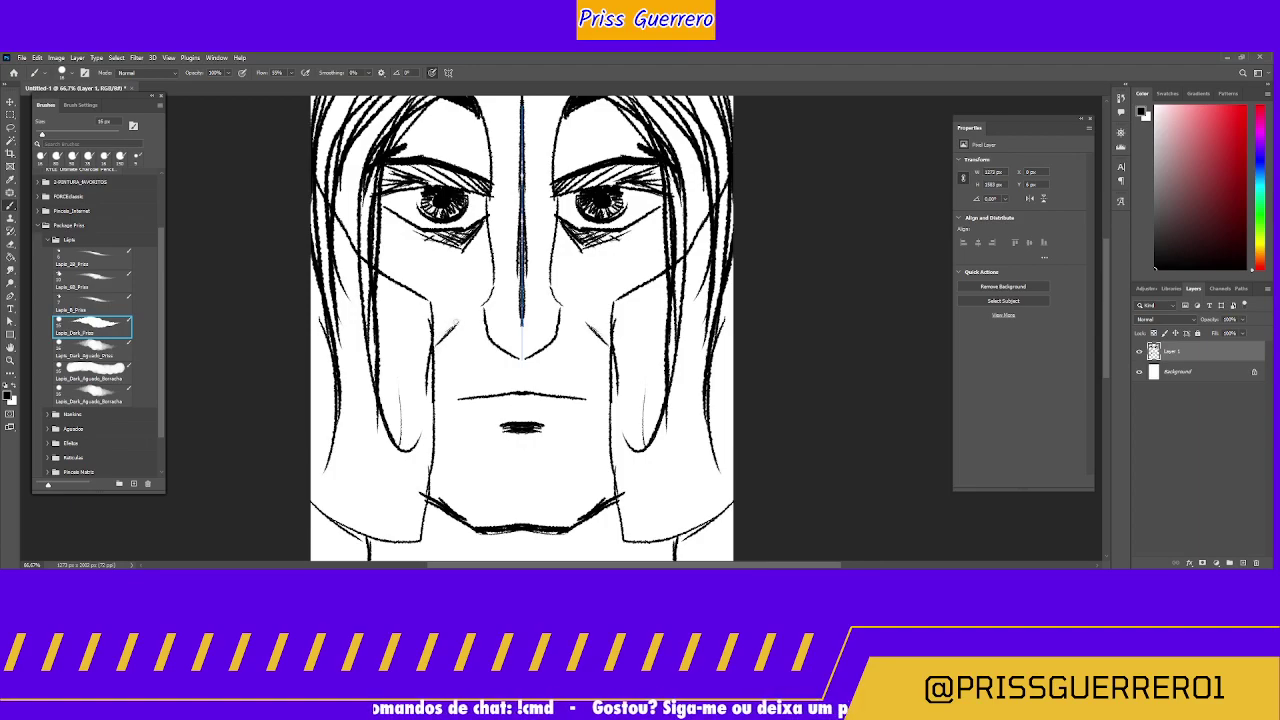
mouse_move(435, 470)
mouse_down()
mouse_move(470, 522)
mouse_move(528, 526)
mouse_up()
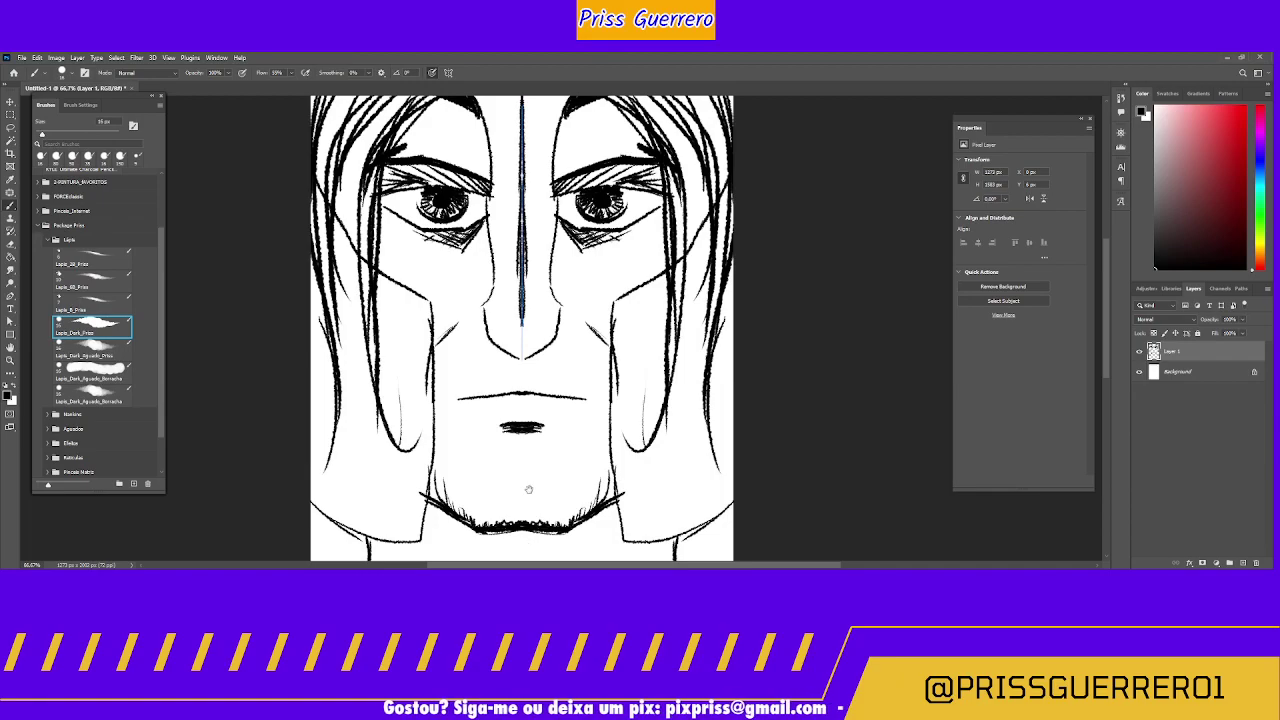
scroll(526, 500, down, 4)
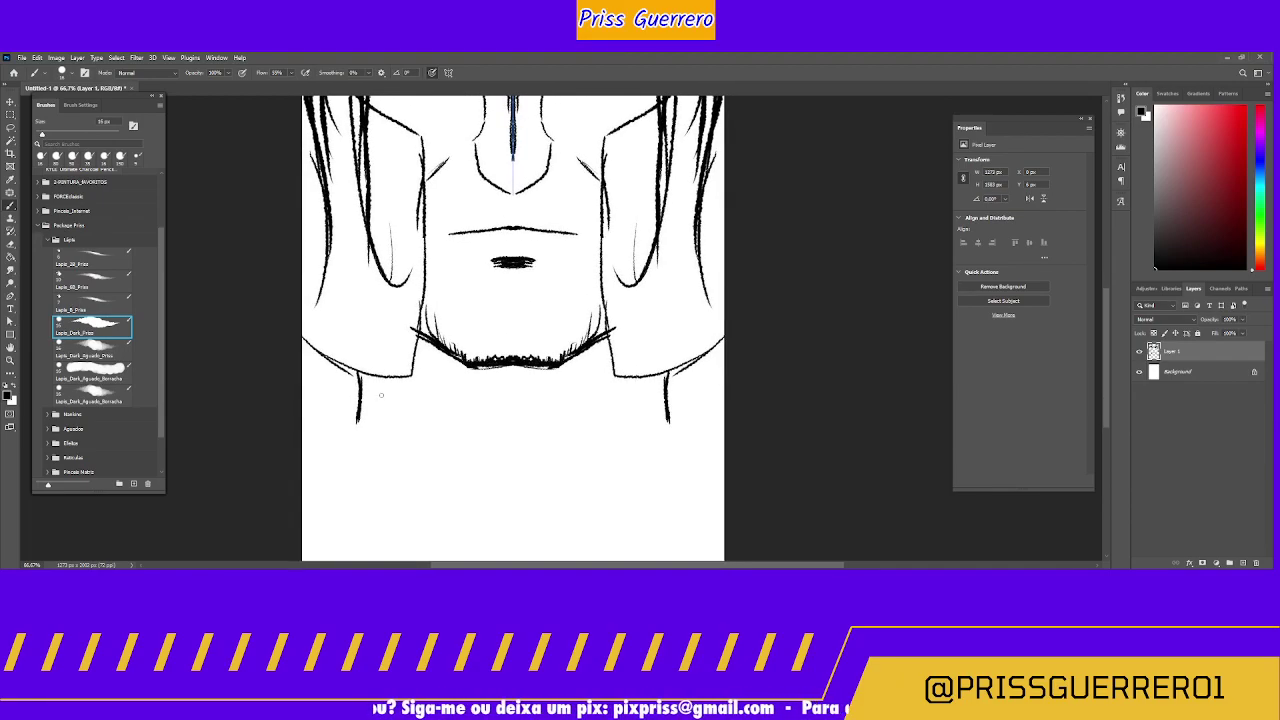
Step: Draw mirrored neck and shoulder lines curving in from the edges, with hatching on both shoulders
drag(381, 395, 426, 514)
drag(402, 460, 426, 516)
scroll(520, 430, down, 3)
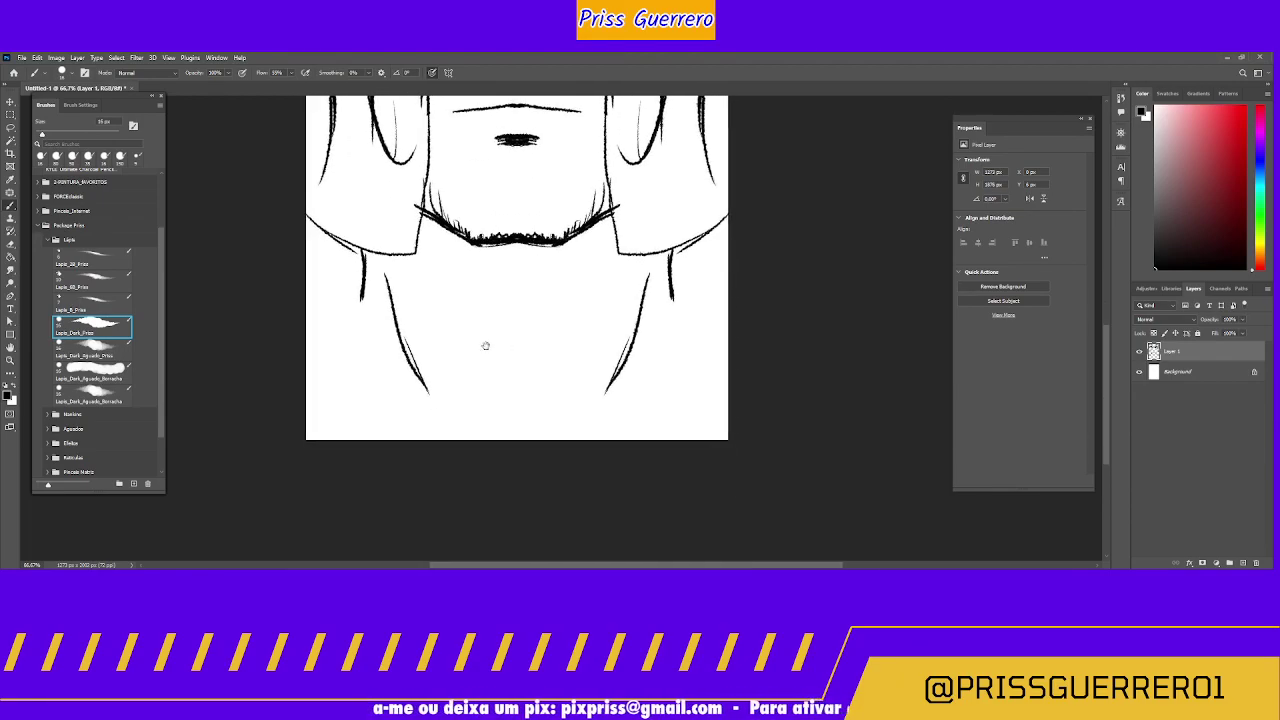
mouse_move(304, 260)
mouse_down()
mouse_move(348, 276)
mouse_move(418, 440)
mouse_up()
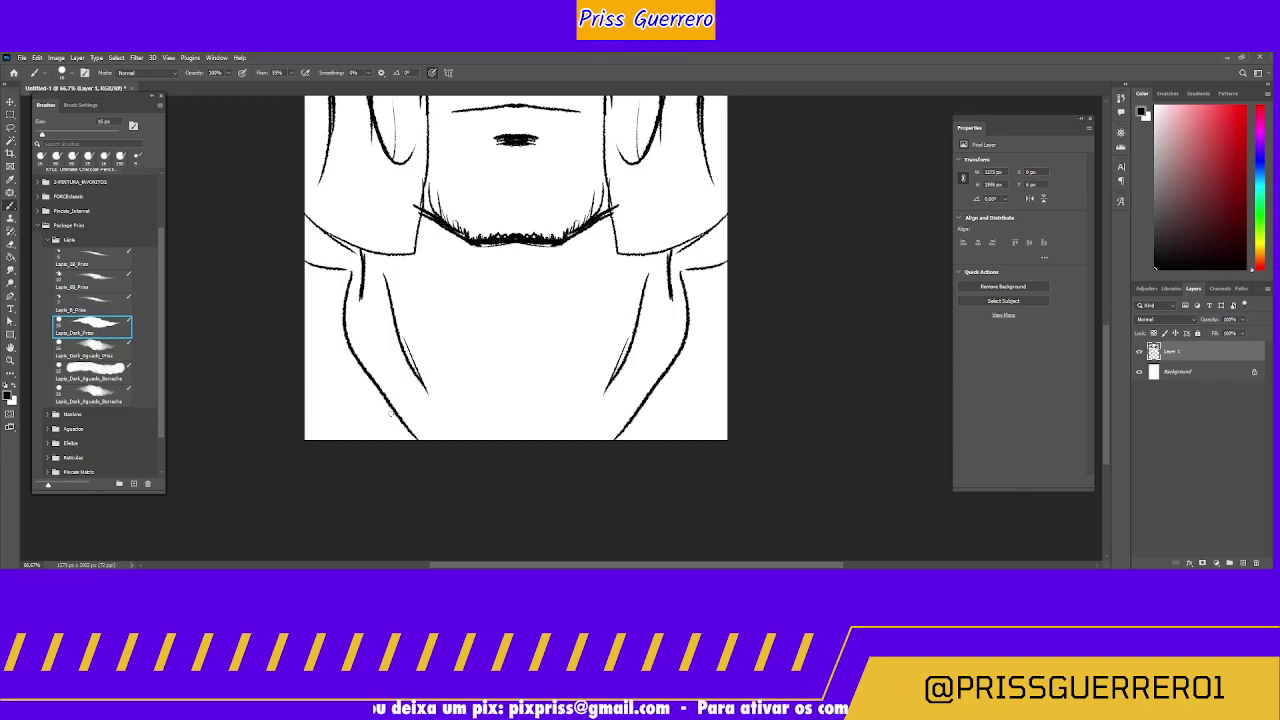
drag(362, 282, 346, 332)
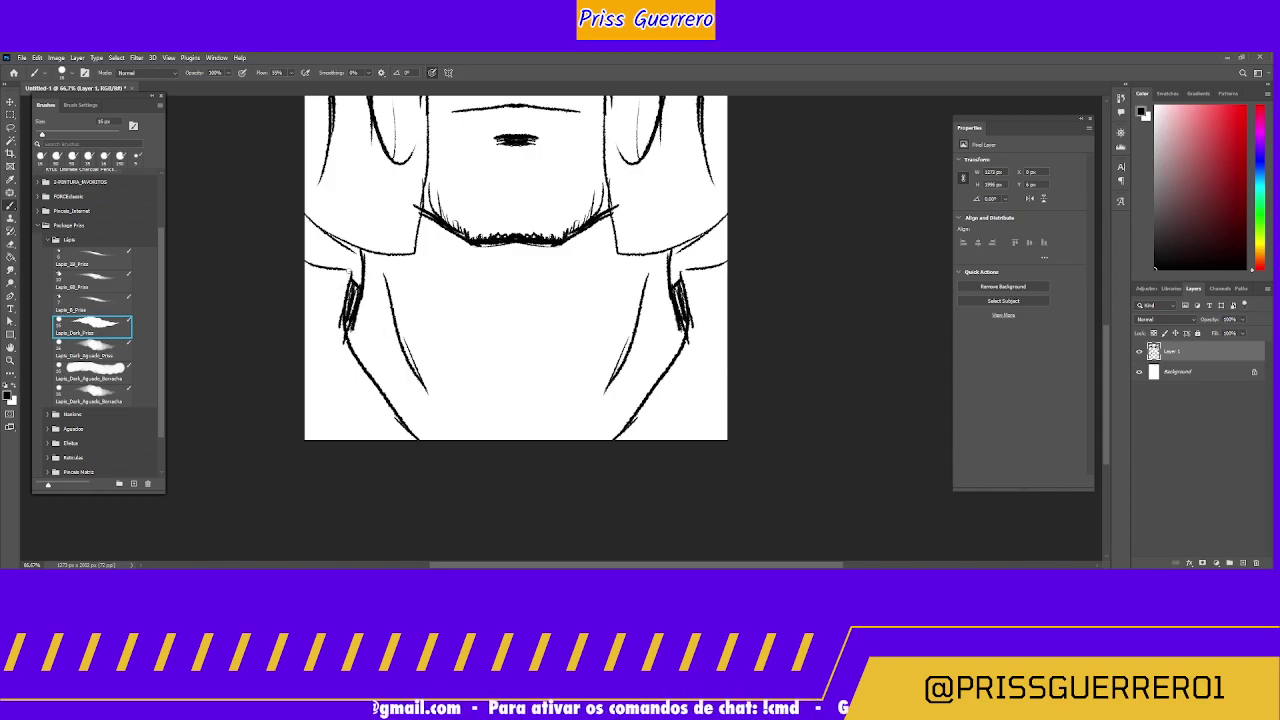
key(ctrl+z)
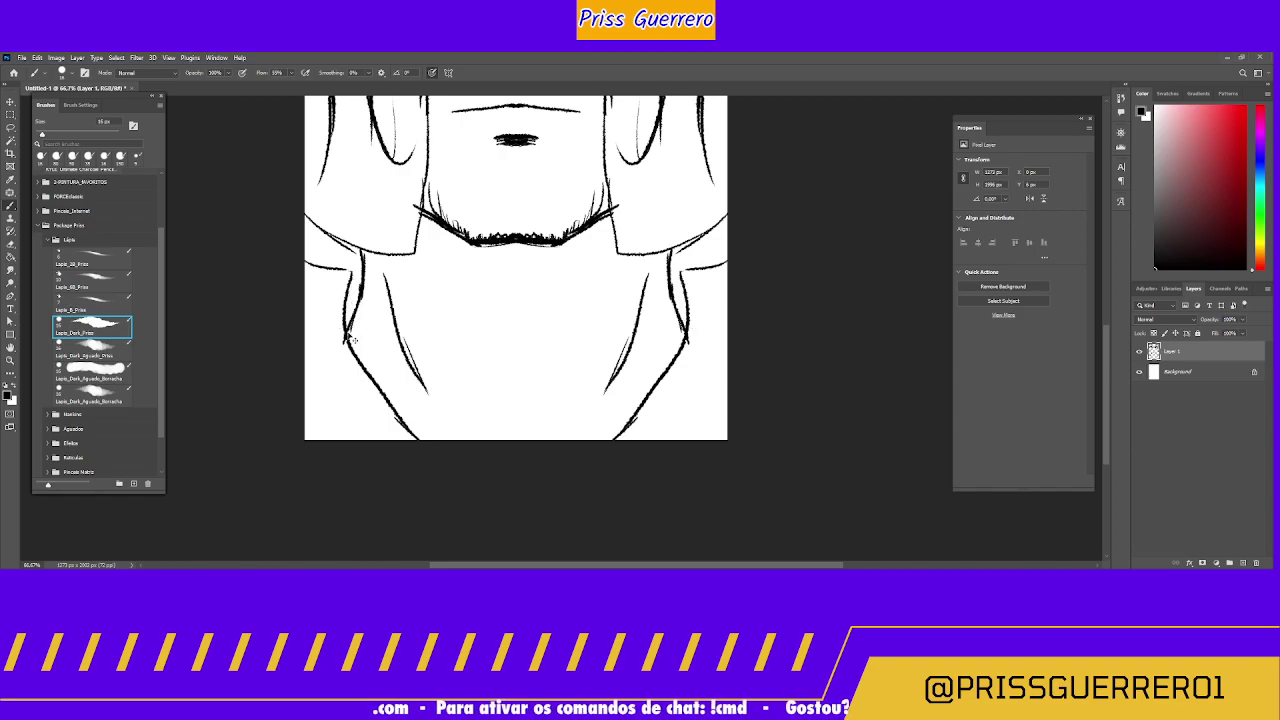
key(ctrl+z)
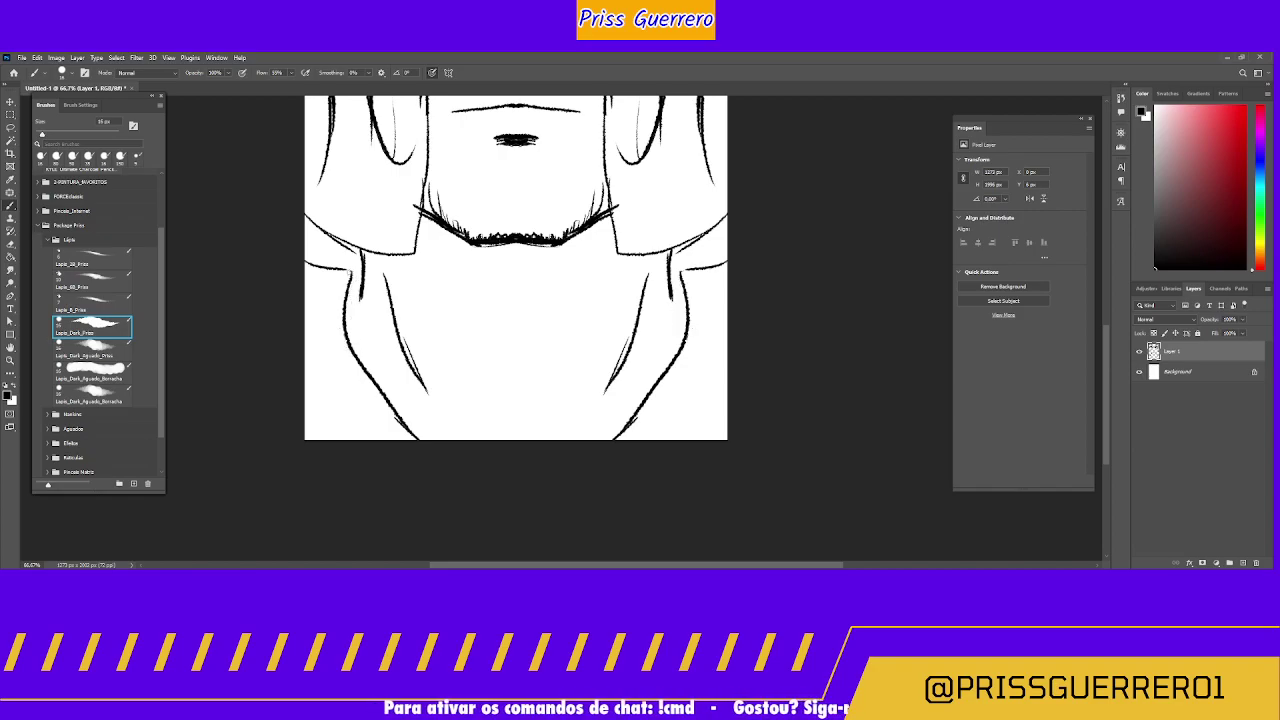
key(ctrl+shift+z)
drag(362, 290, 345, 350)
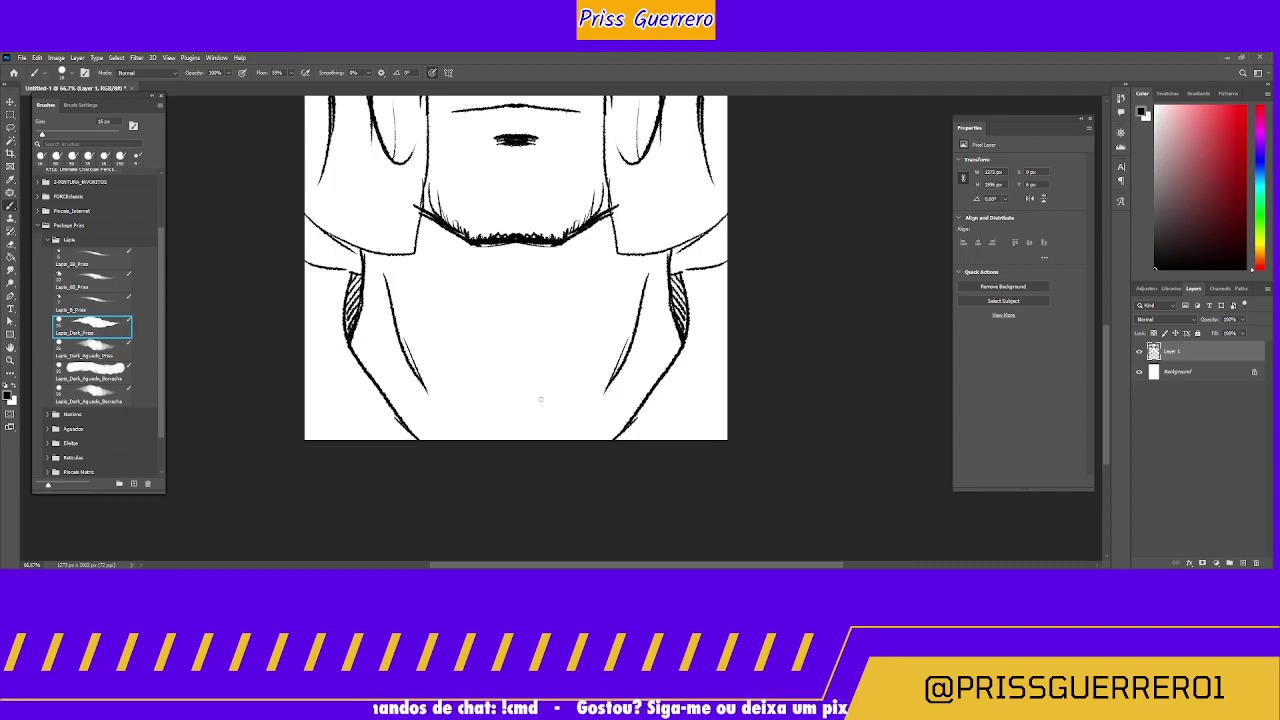
Step: Draw a curved collar arch at the bottom centre, removing the trial centre and vein lines
mouse_move(448, 440)
mouse_down()
mouse_move(452, 402)
mouse_move(515, 350)
mouse_move(520, 370)
mouse_move(526, 352)
mouse_move(518, 366)
mouse_move(568, 390)
mouse_move(572, 440)
mouse_up()
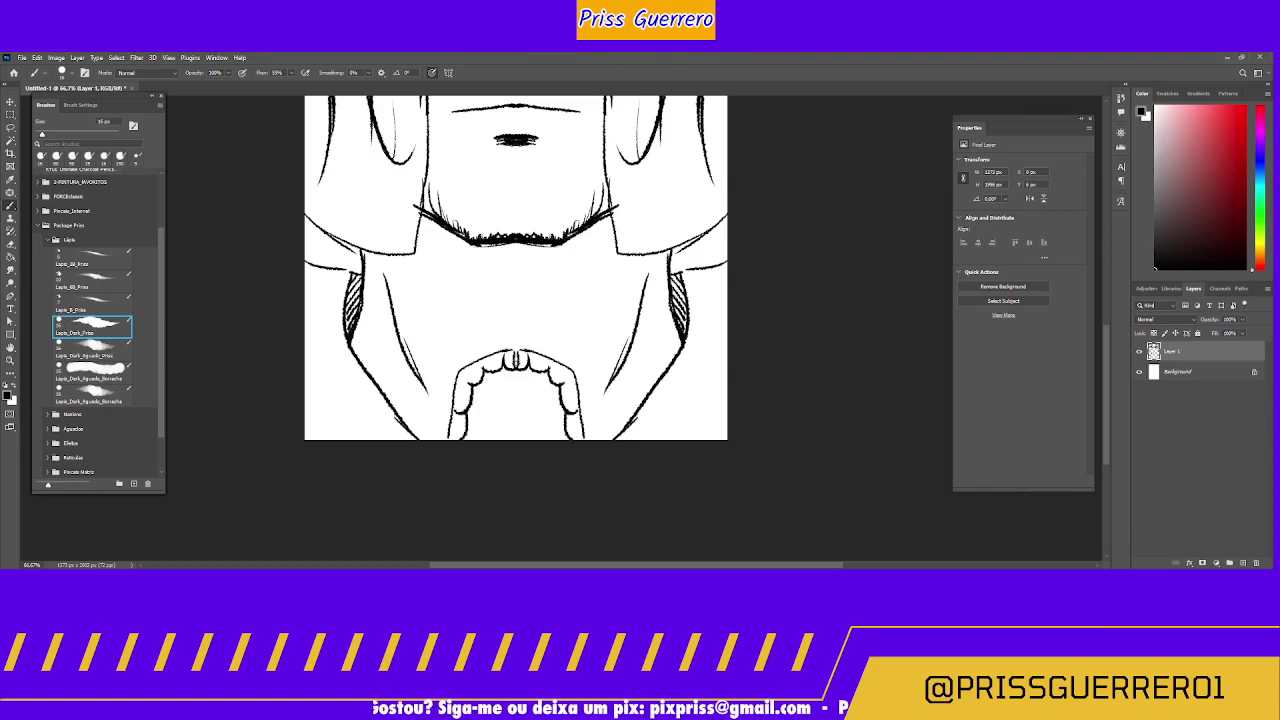
drag(516, 364, 516, 440)
mouse_move(547, 376)
mouse_down()
mouse_move(519, 404)
mouse_move(523, 440)
mouse_up()
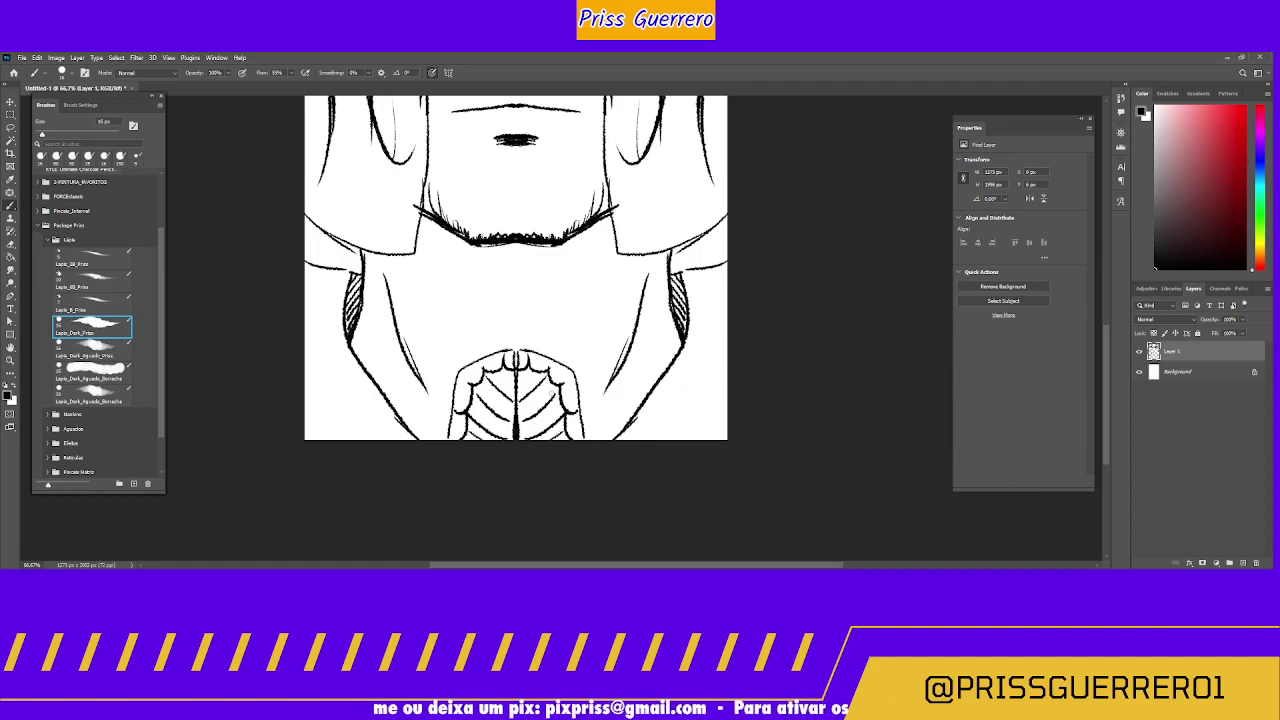
mouse_move(537, 363)
mouse_down()
mouse_move(543, 485)
mouse_move(536, 416)
mouse_up()
key(ctrl+z)
key(ctrl+z)
key(ctrl+z)
key(ctrl+z)
key(ctrl+z)
key(ctrl+z)
key(ctrl+z)
key(ctrl+z)
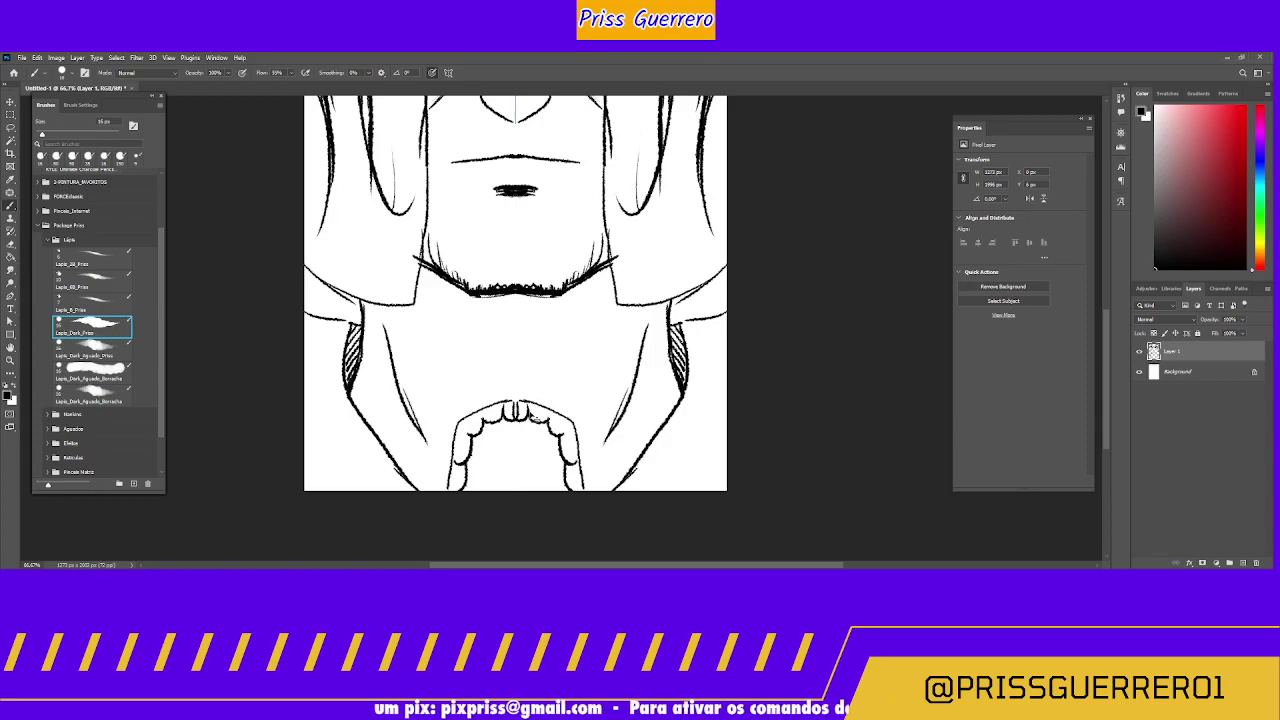
key(ctrl+z)
key(ctrl+z)
key(ctrl+z)
key(ctrl+z)
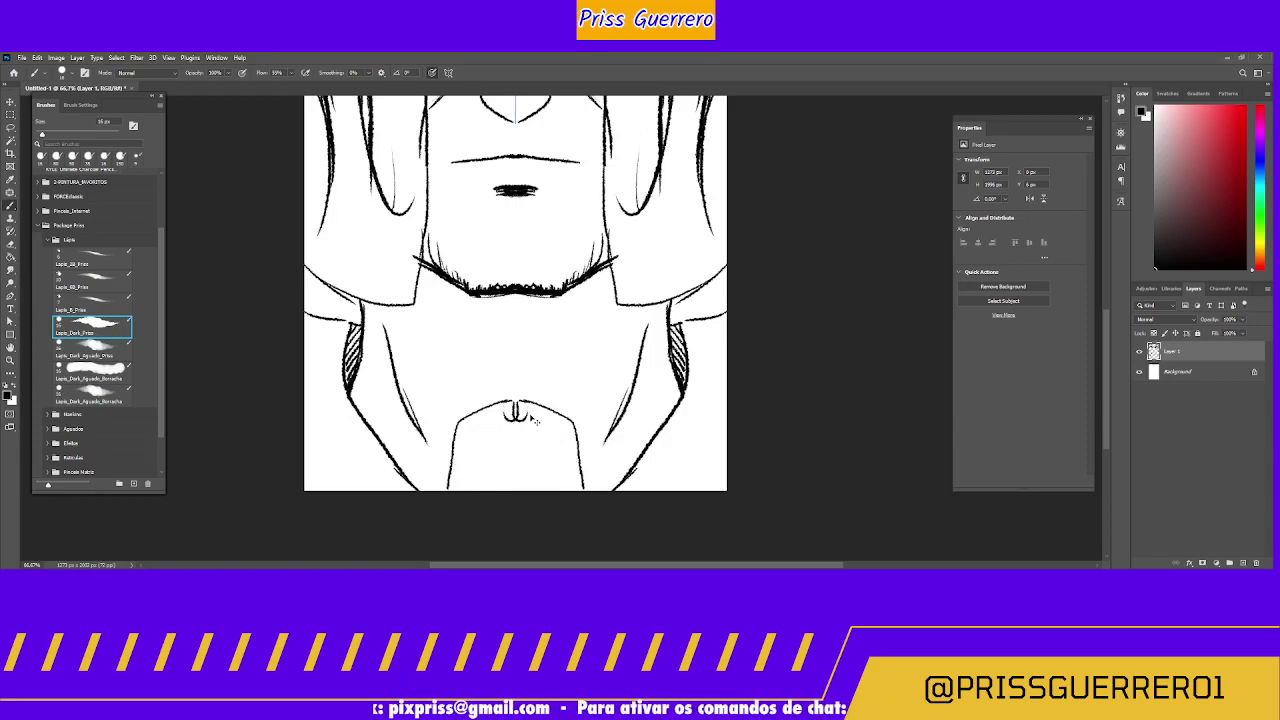
key(ctrl+shift+z)
key(ctrl+shift+z)
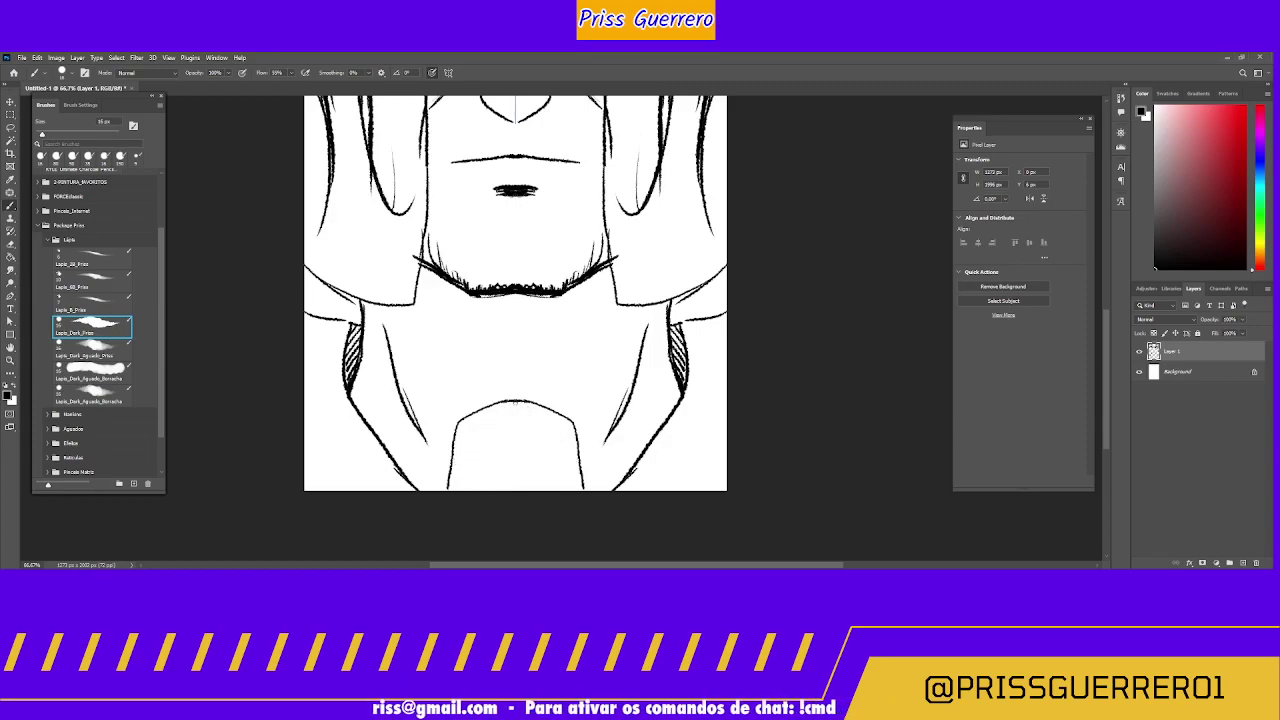
Step: Add an inner arch and a dark centre line inside the collar, plus strokes along its sides
mouse_move(517, 414)
mouse_down()
mouse_move(546, 423)
mouse_move(565, 490)
mouse_up()
drag(515, 413, 518, 494)
drag(516, 440, 518, 498)
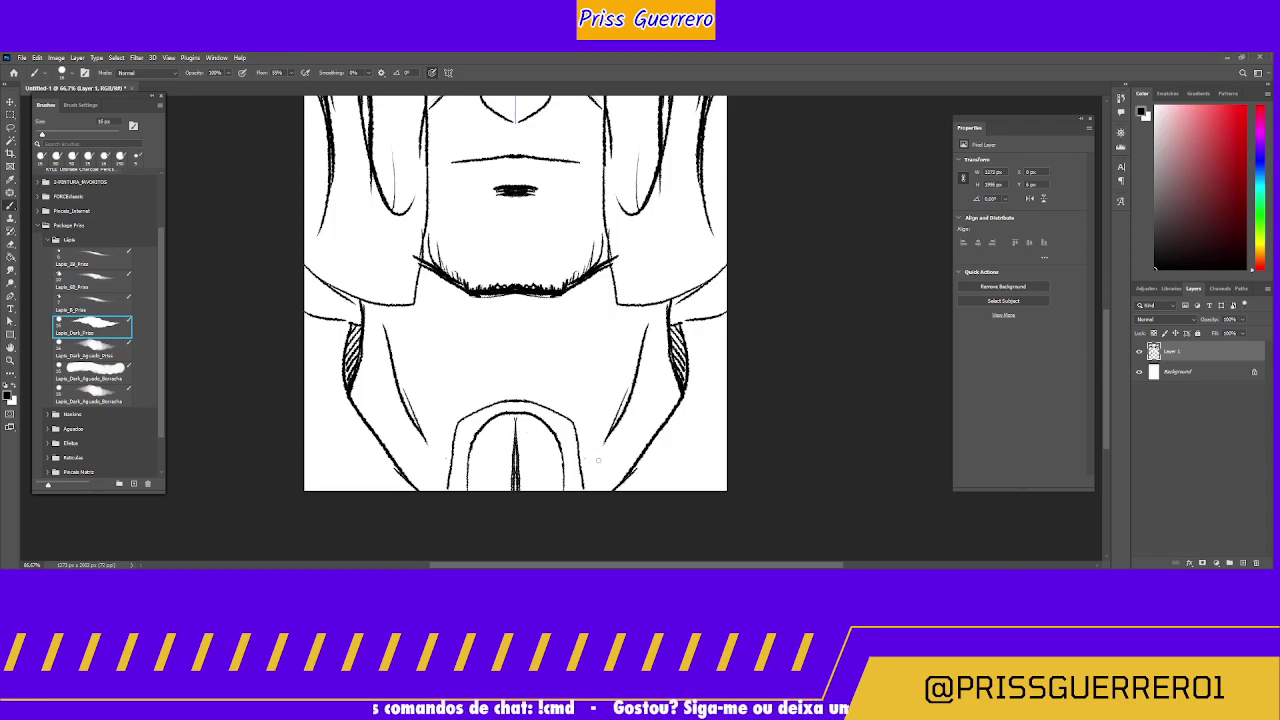
drag(656, 497, 714, 378)
drag(715, 323, 712, 390)
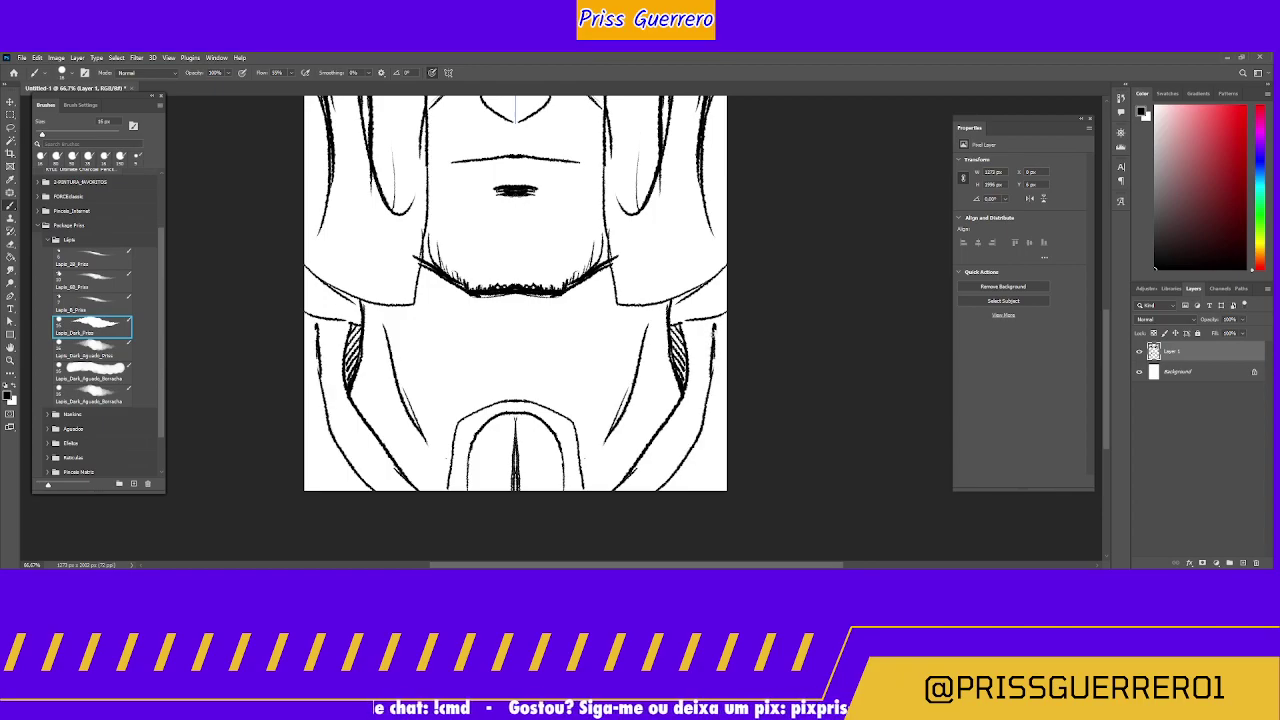
scroll(690, 345, up, 5)
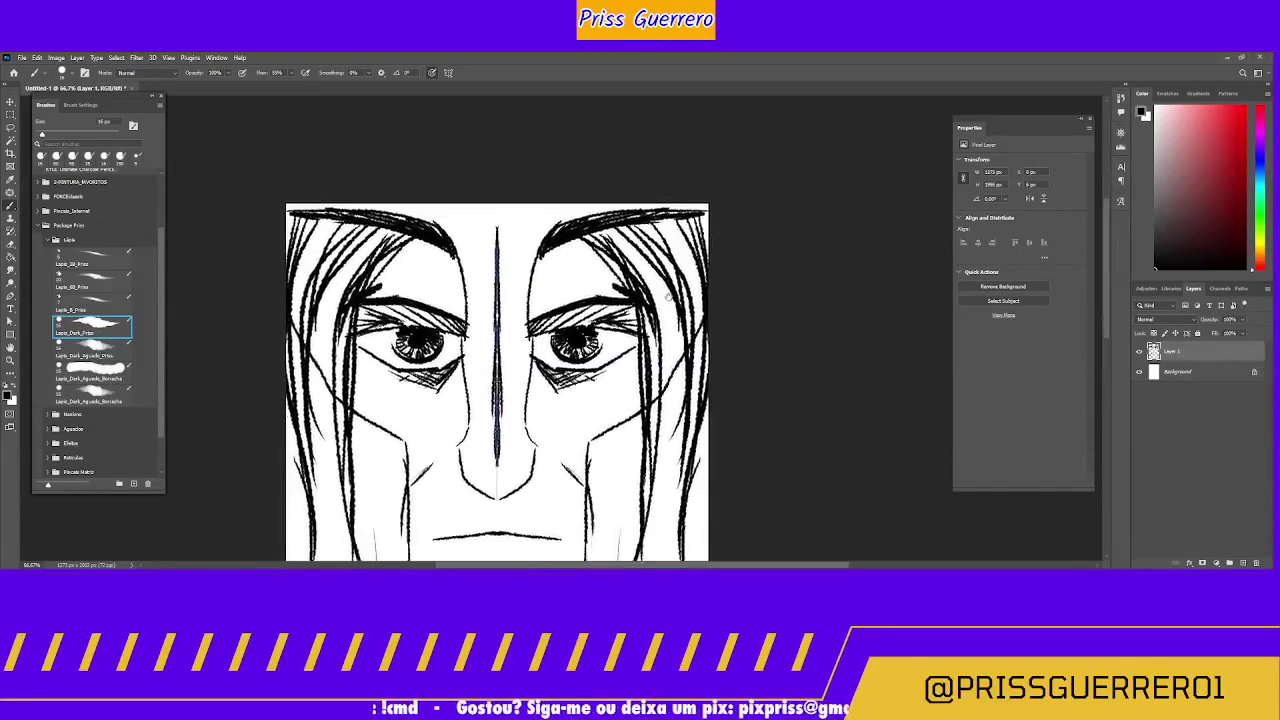
Step: Zoom out with the Zoom tool until the whole face sketch is visible
scroll(683, 259, down, 1)
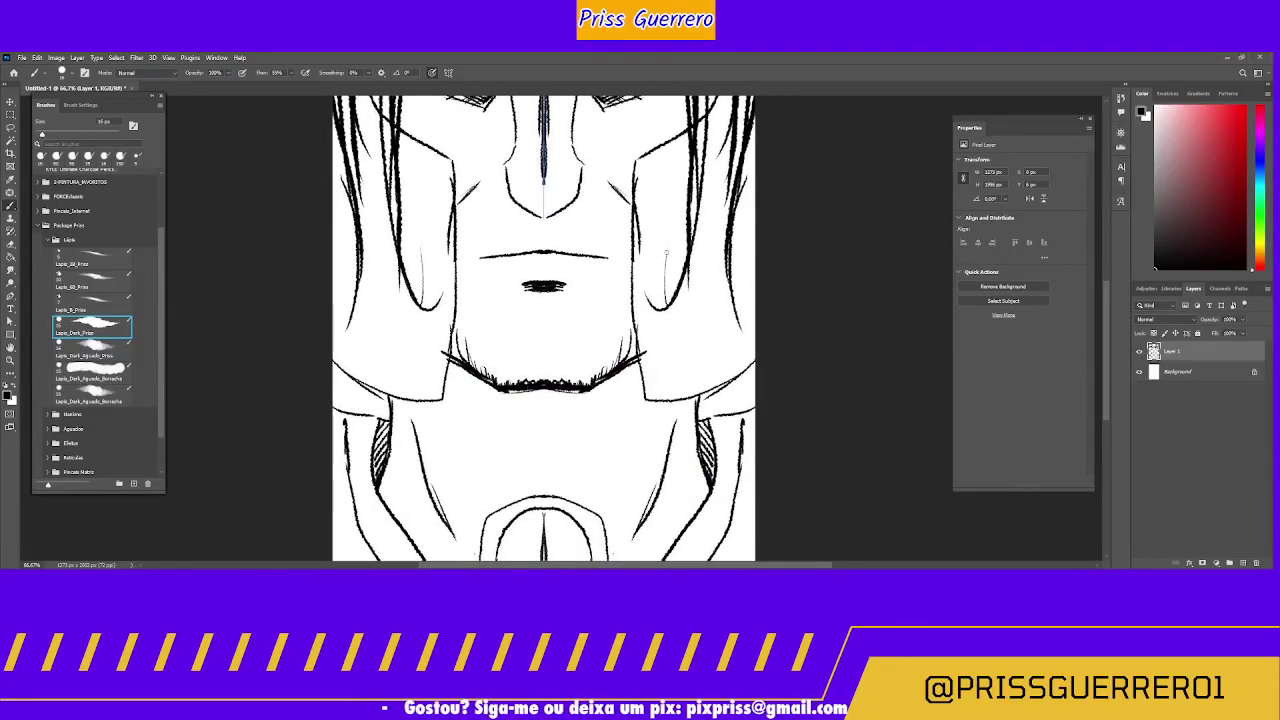
key(z)
drag(650, 307, 600, 307)
drag(688, 240, 658, 297)
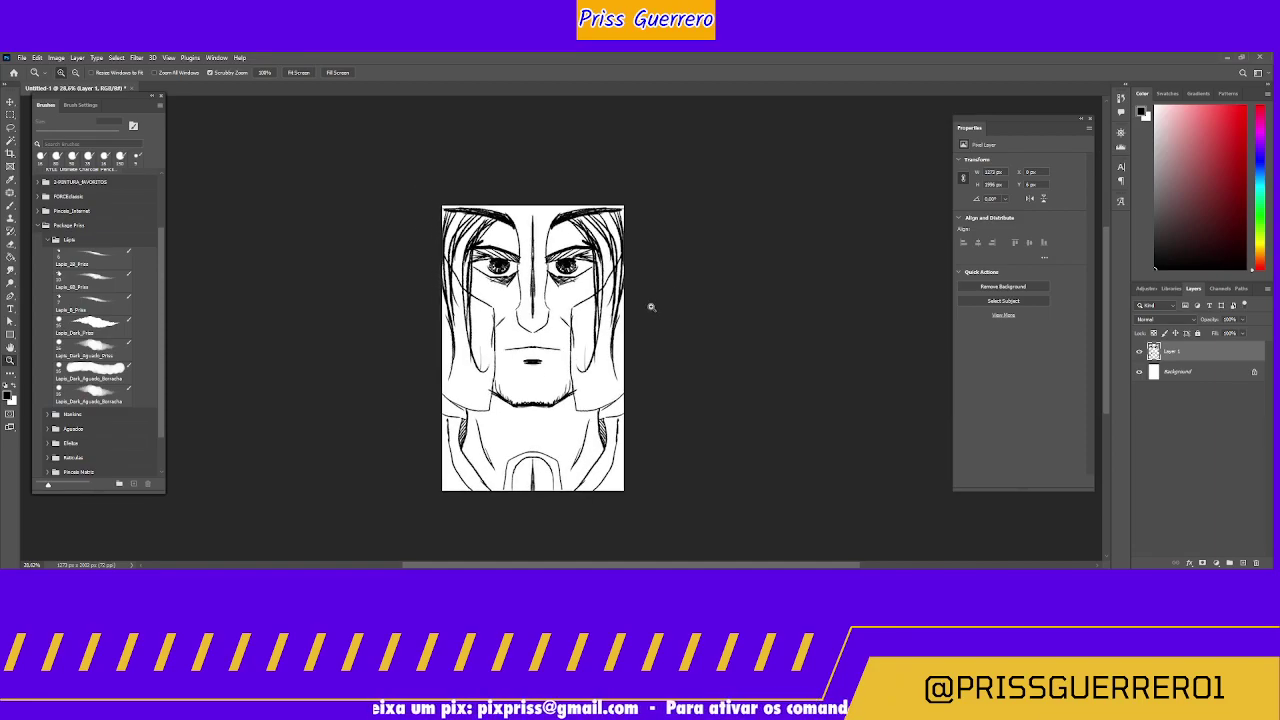
Step: Create a new empty Layer 2 beneath Layer 1
click(1218, 375)
key(ctrl+shift+alt+n)
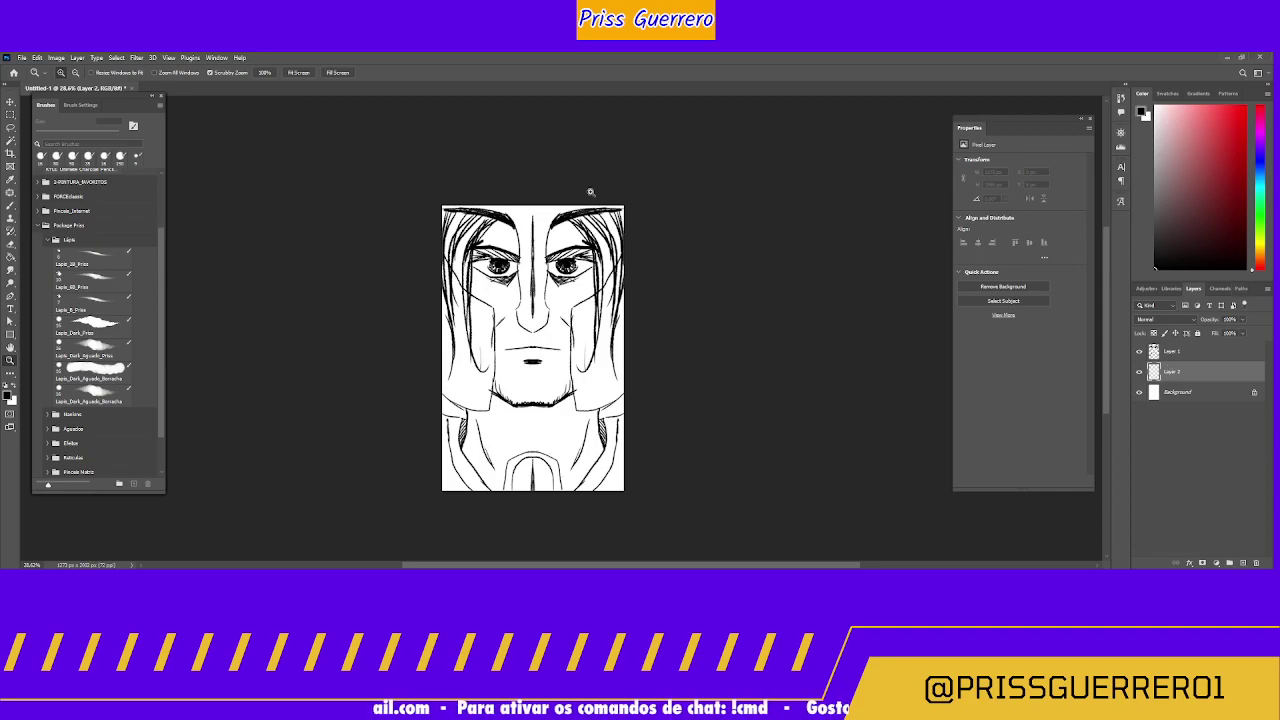
mouse_move(423, 277)
mouse_down()
mouse_move(585, 321)
mouse_move(543, 275)
mouse_move(565, 268)
mouse_up()
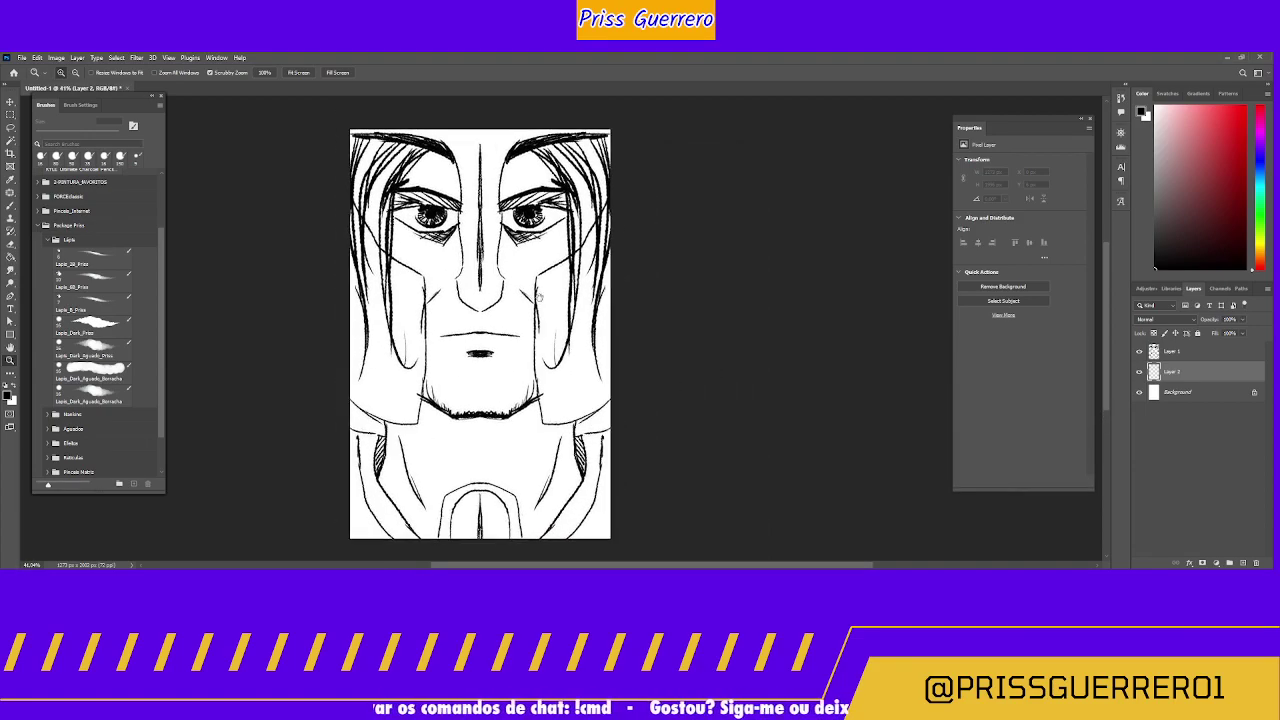